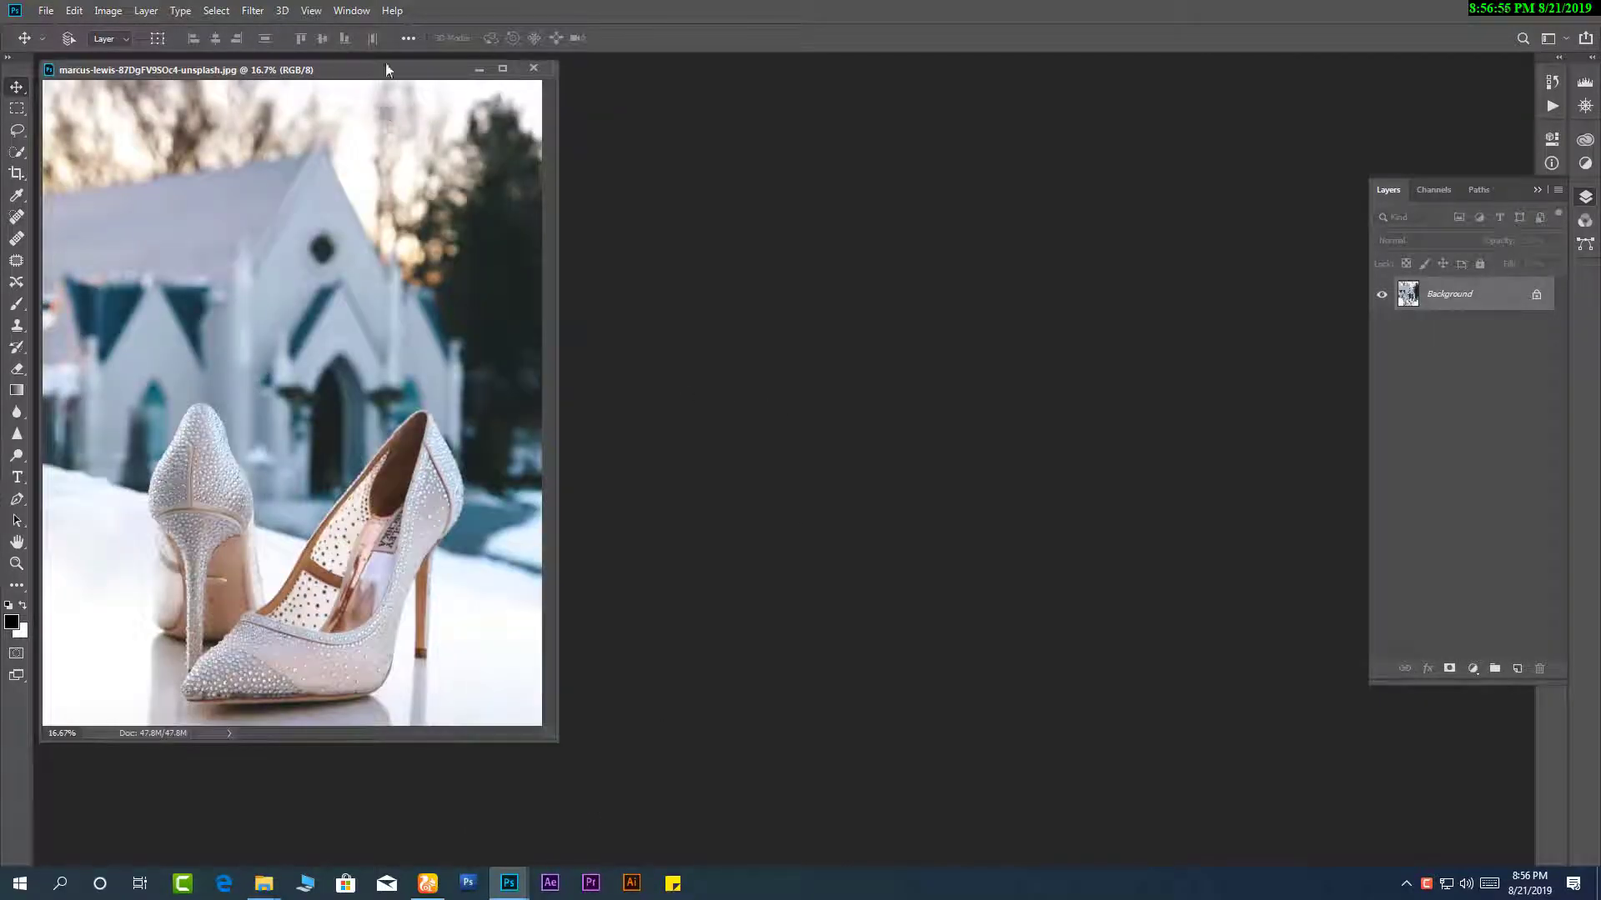
Dock the photo window and begin a Pen path along the crystal-covered back edge of the front shoe.
{"action": "left_click_drag", "start_coordinate": [386, 69], "coordinate": [450, 60]}
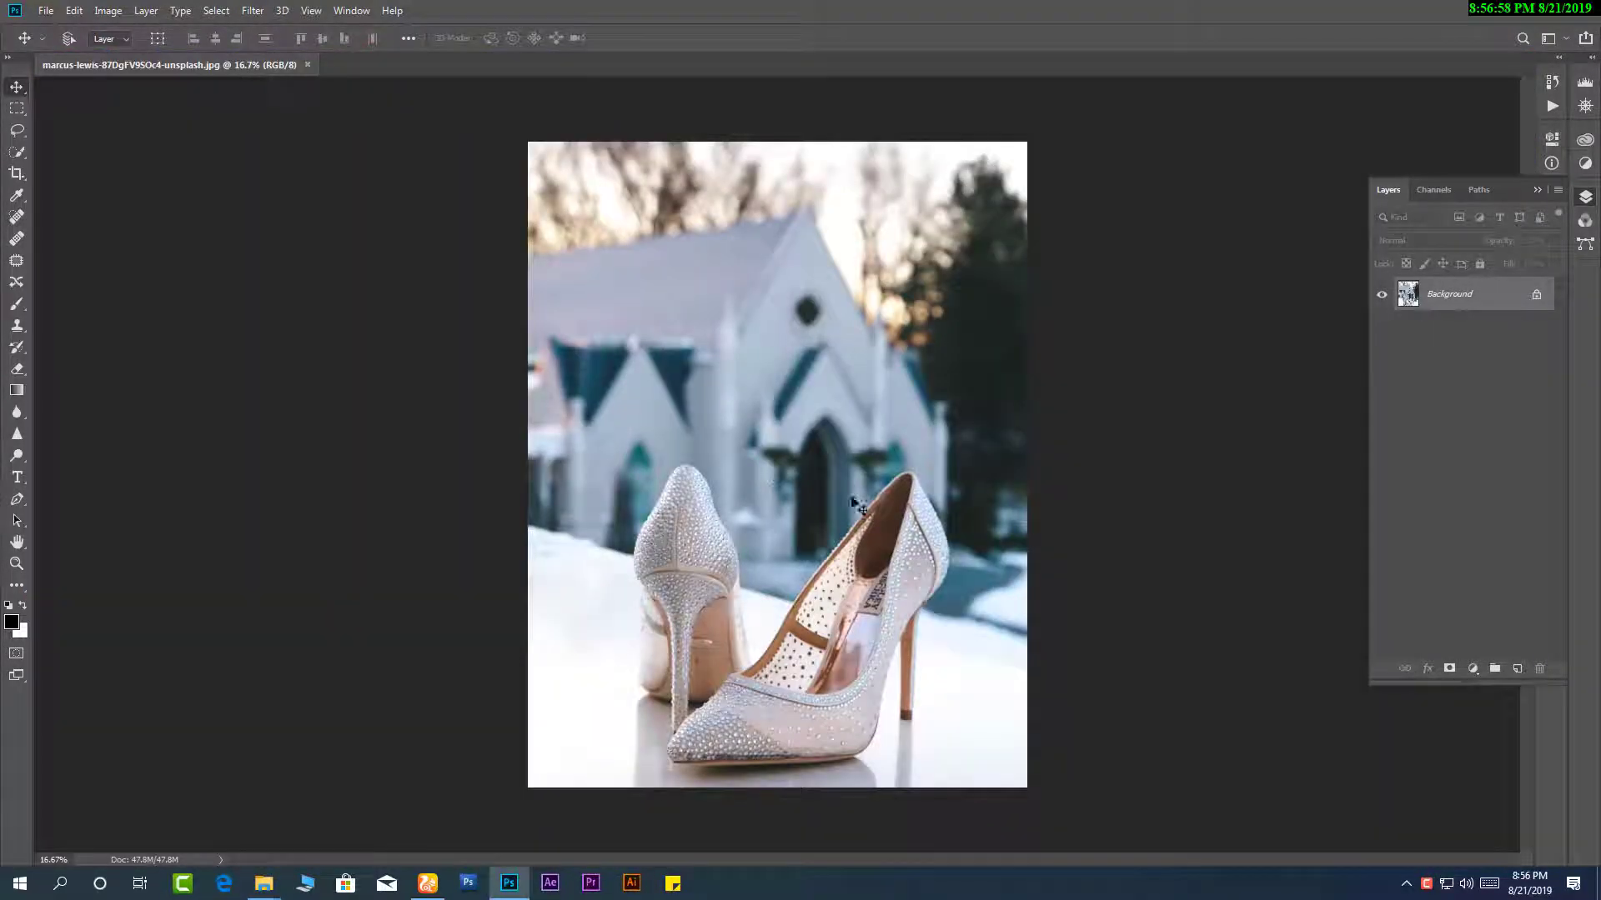
{"action": "scroll", "coordinate": [858, 505], "scroll_direction": "up", "scroll_amount": 3}
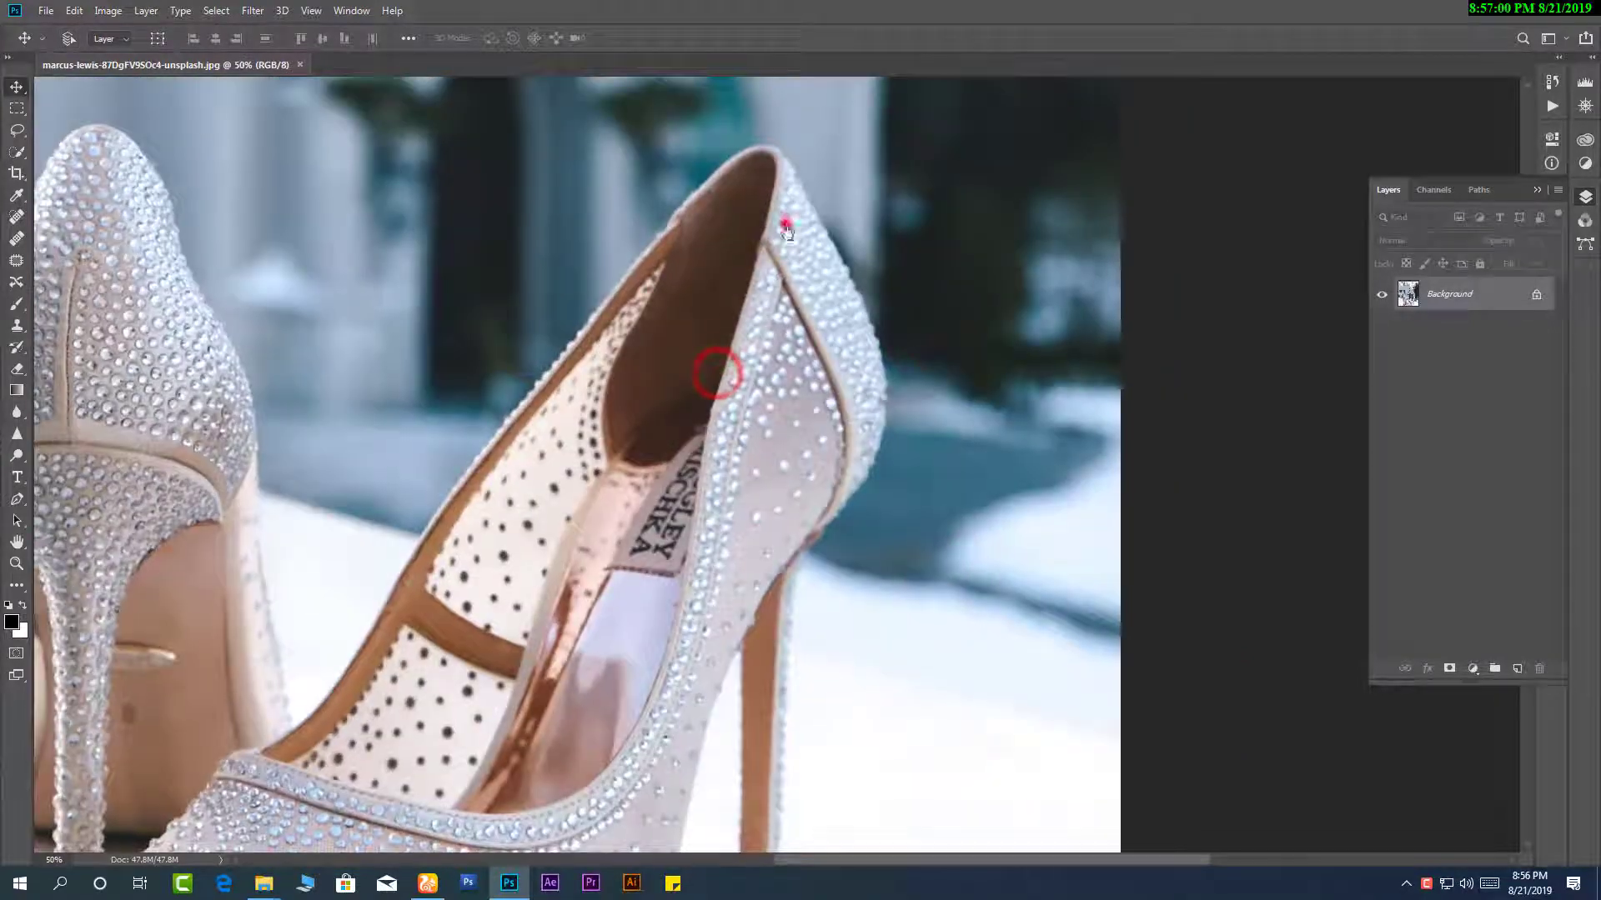
{"action": "left_click", "coordinate": [787, 225]}
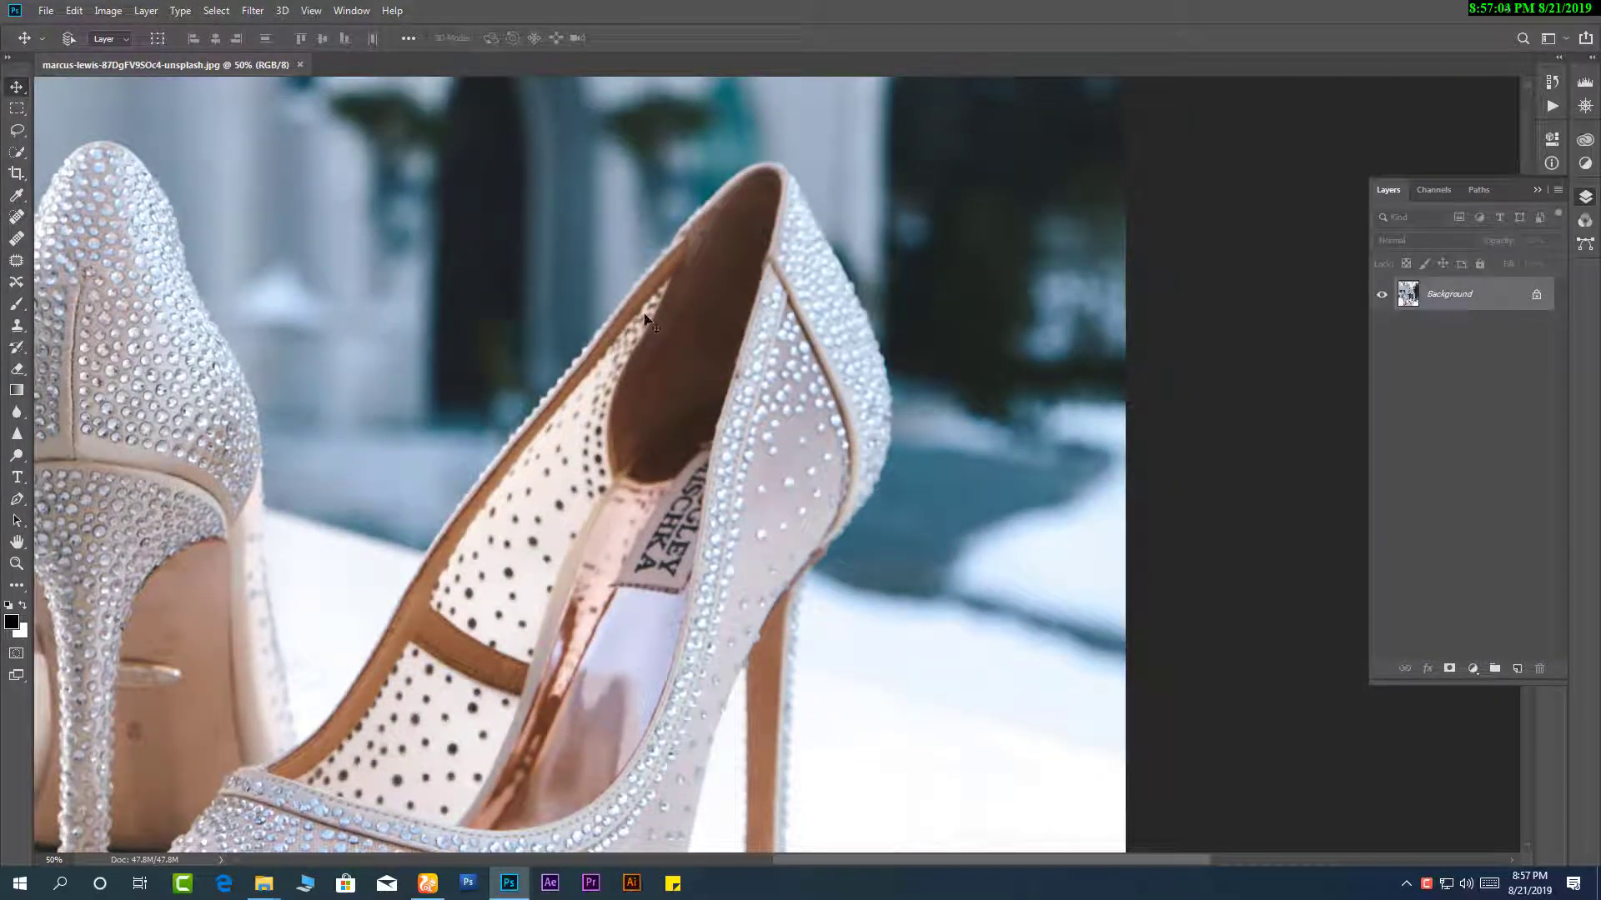
{"action": "key", "text": "p"}
{"action": "left_click", "coordinate": [885, 380]}
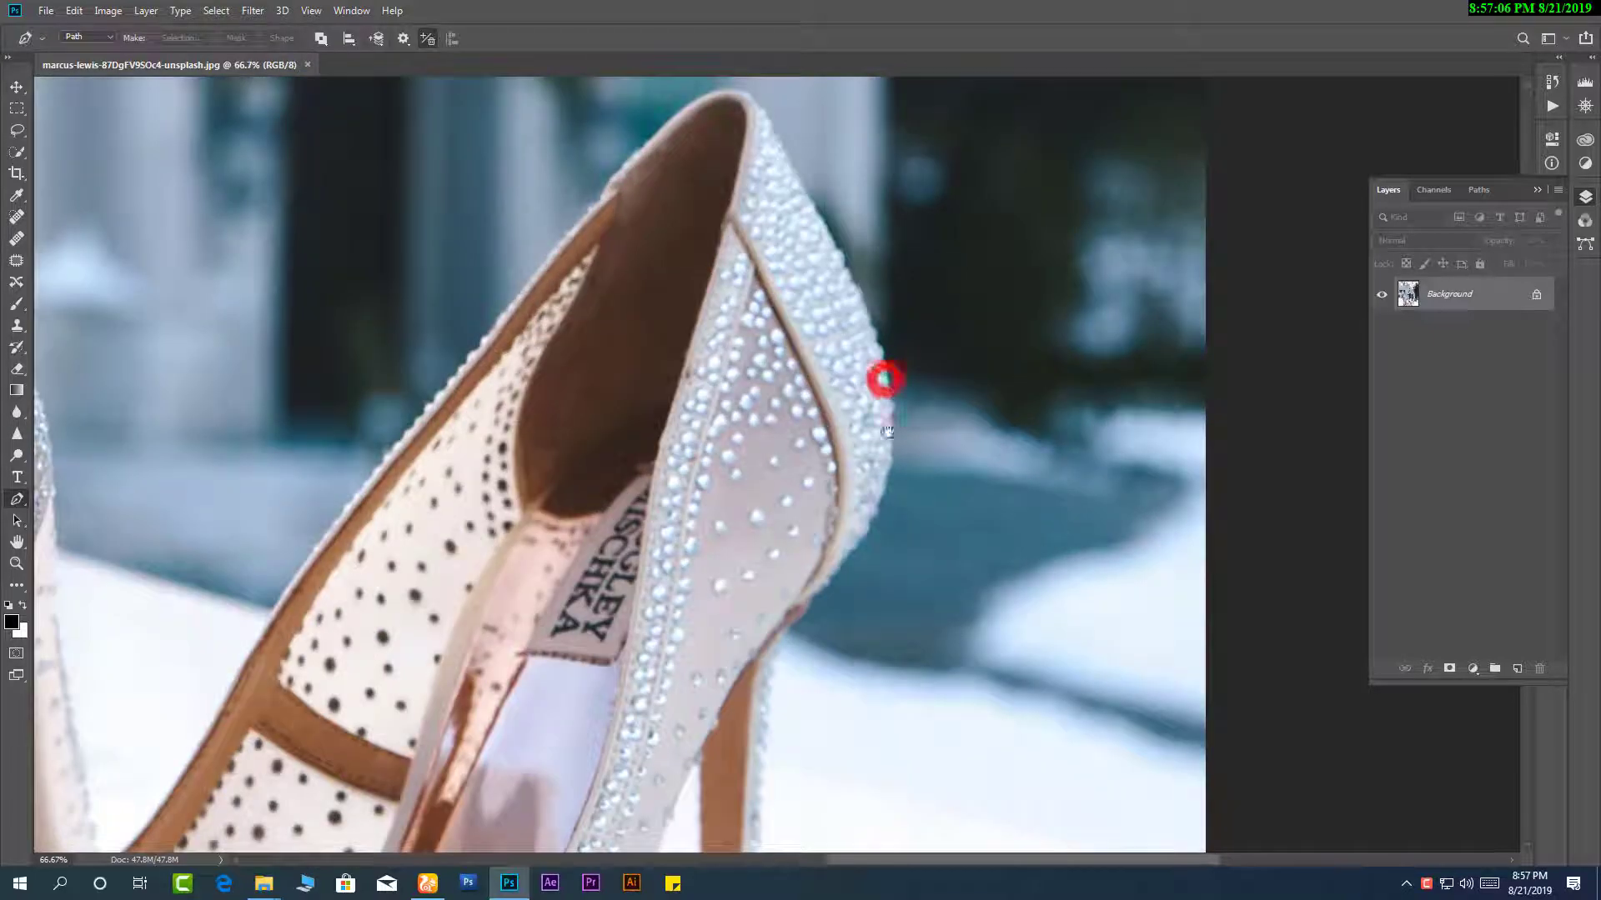
{"action": "left_click", "coordinate": [882, 376]}
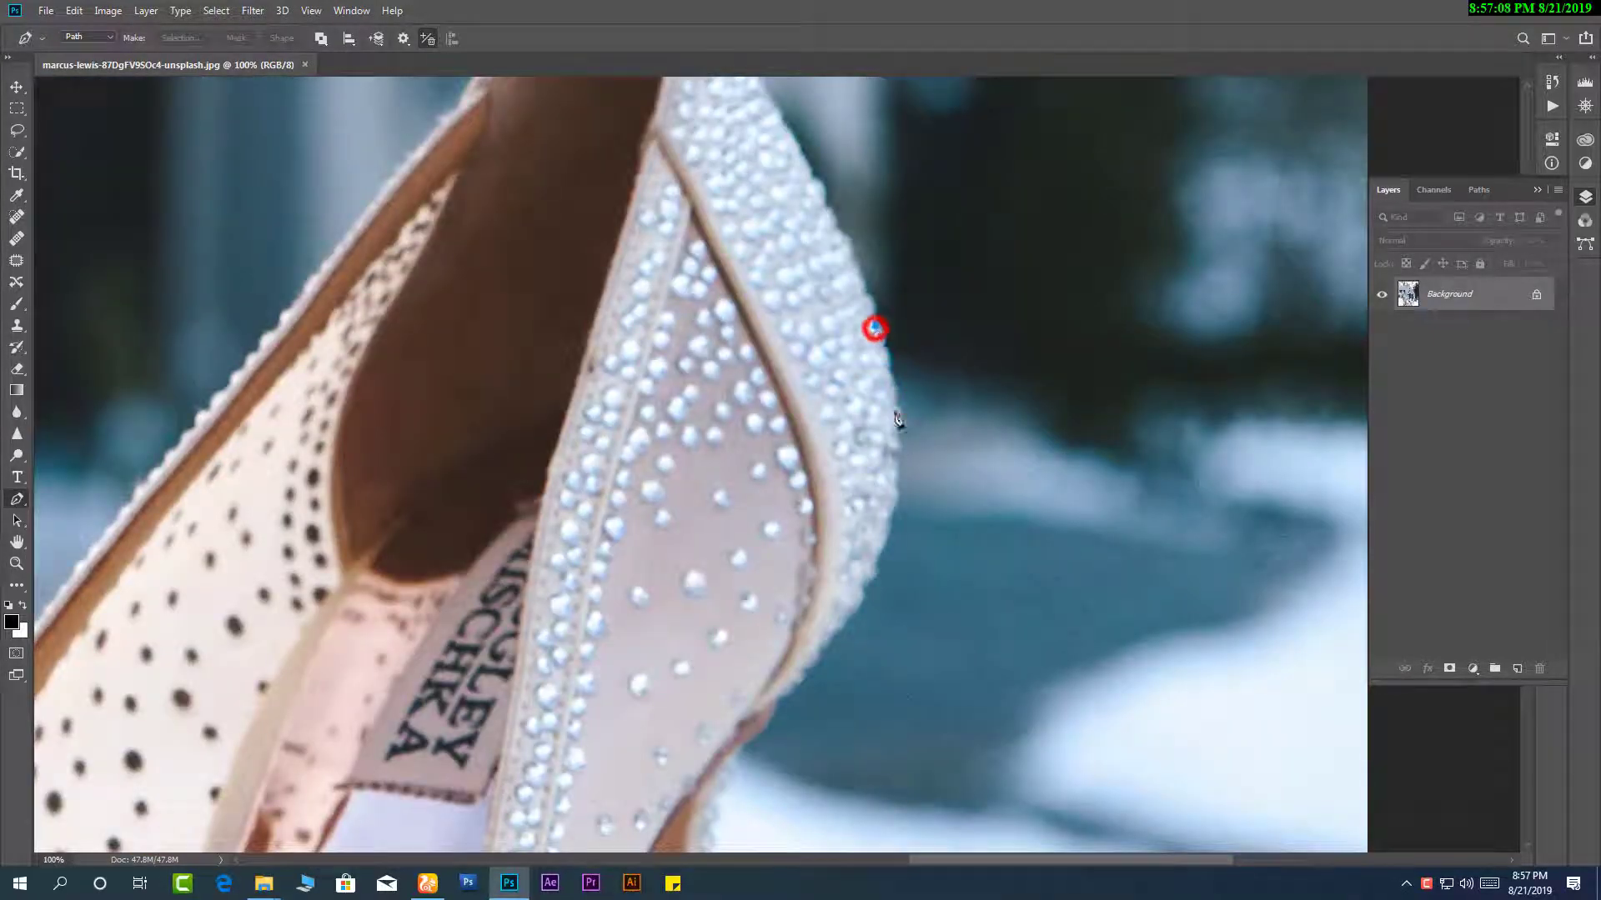
{"action": "left_click", "coordinate": [875, 328]}
{"action": "left_click_drag", "start_coordinate": [883, 523], "coordinate": [854, 611]}
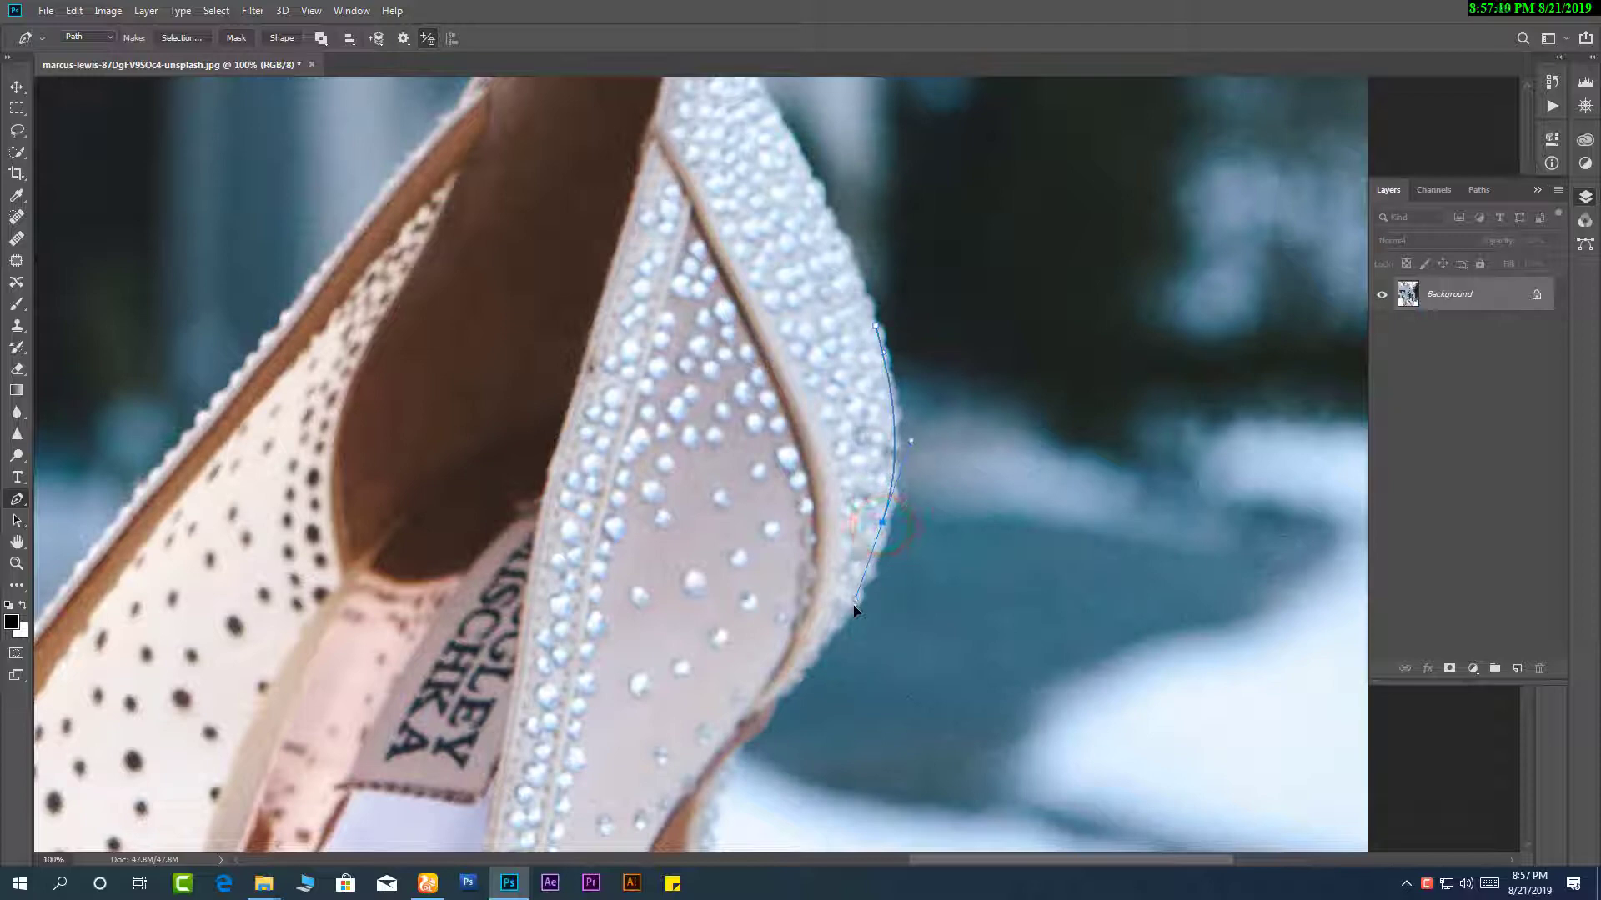
Continue the path below the shoe's back curve and down the outer edge of the stiletto heel to near its tip.
{"action": "scroll", "coordinate": [851, 561], "scroll_direction": "down", "scroll_amount": 3}
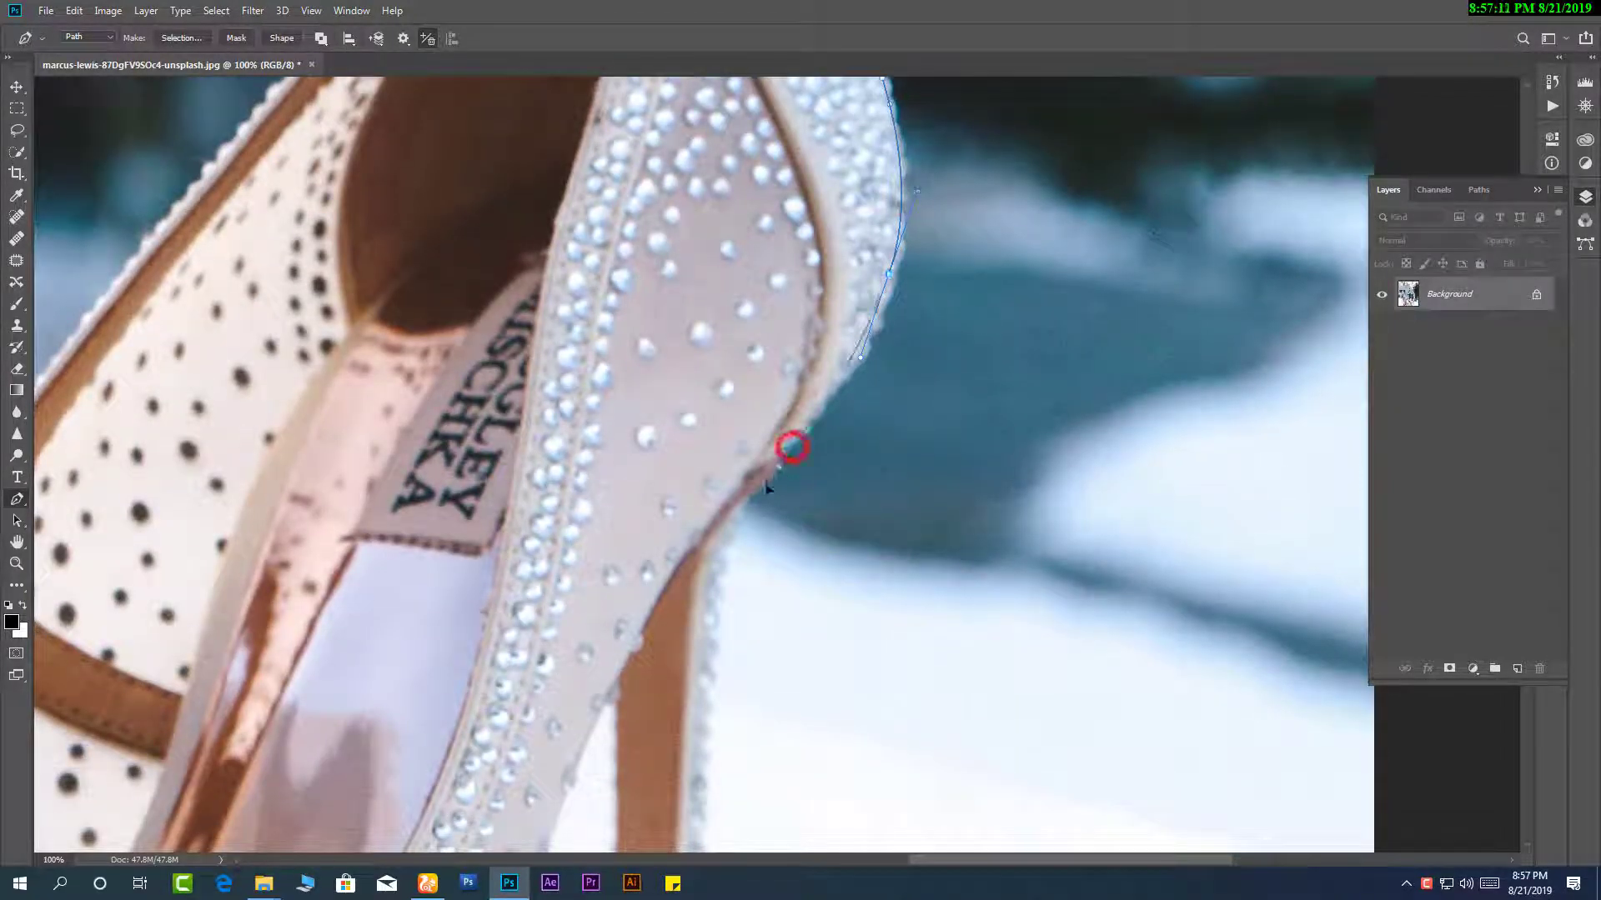
{"action": "left_click", "coordinate": [722, 575]}
{"action": "scroll", "coordinate": [719, 654], "scroll_direction": "down", "scroll_amount": 3}
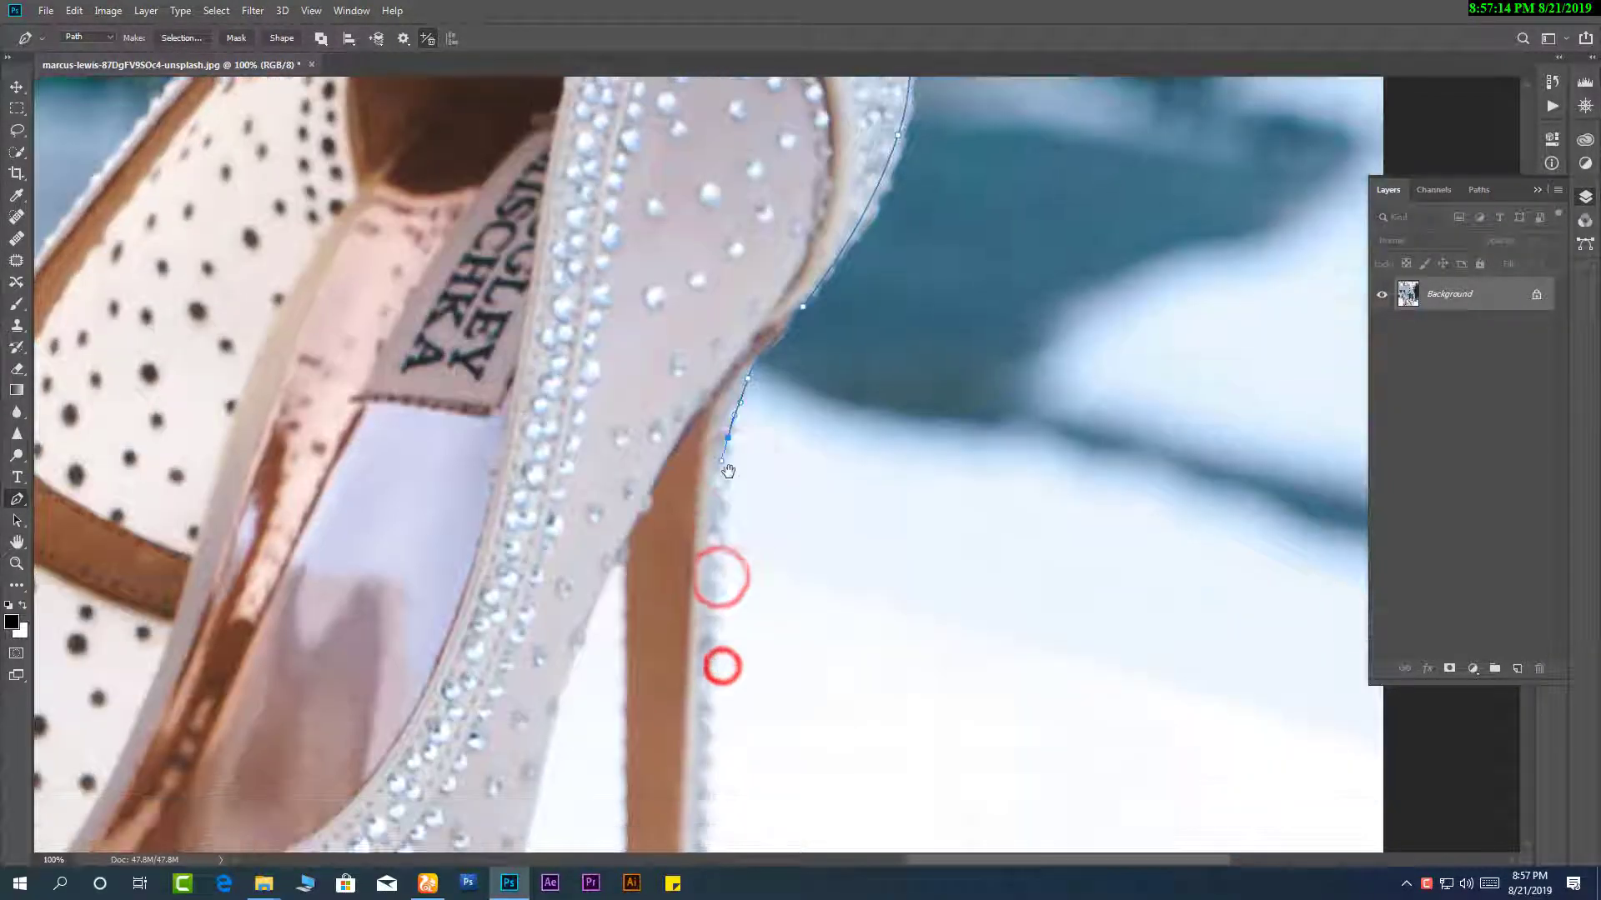
{"action": "scroll", "coordinate": [715, 754], "scroll_direction": "down", "scroll_amount": 5}
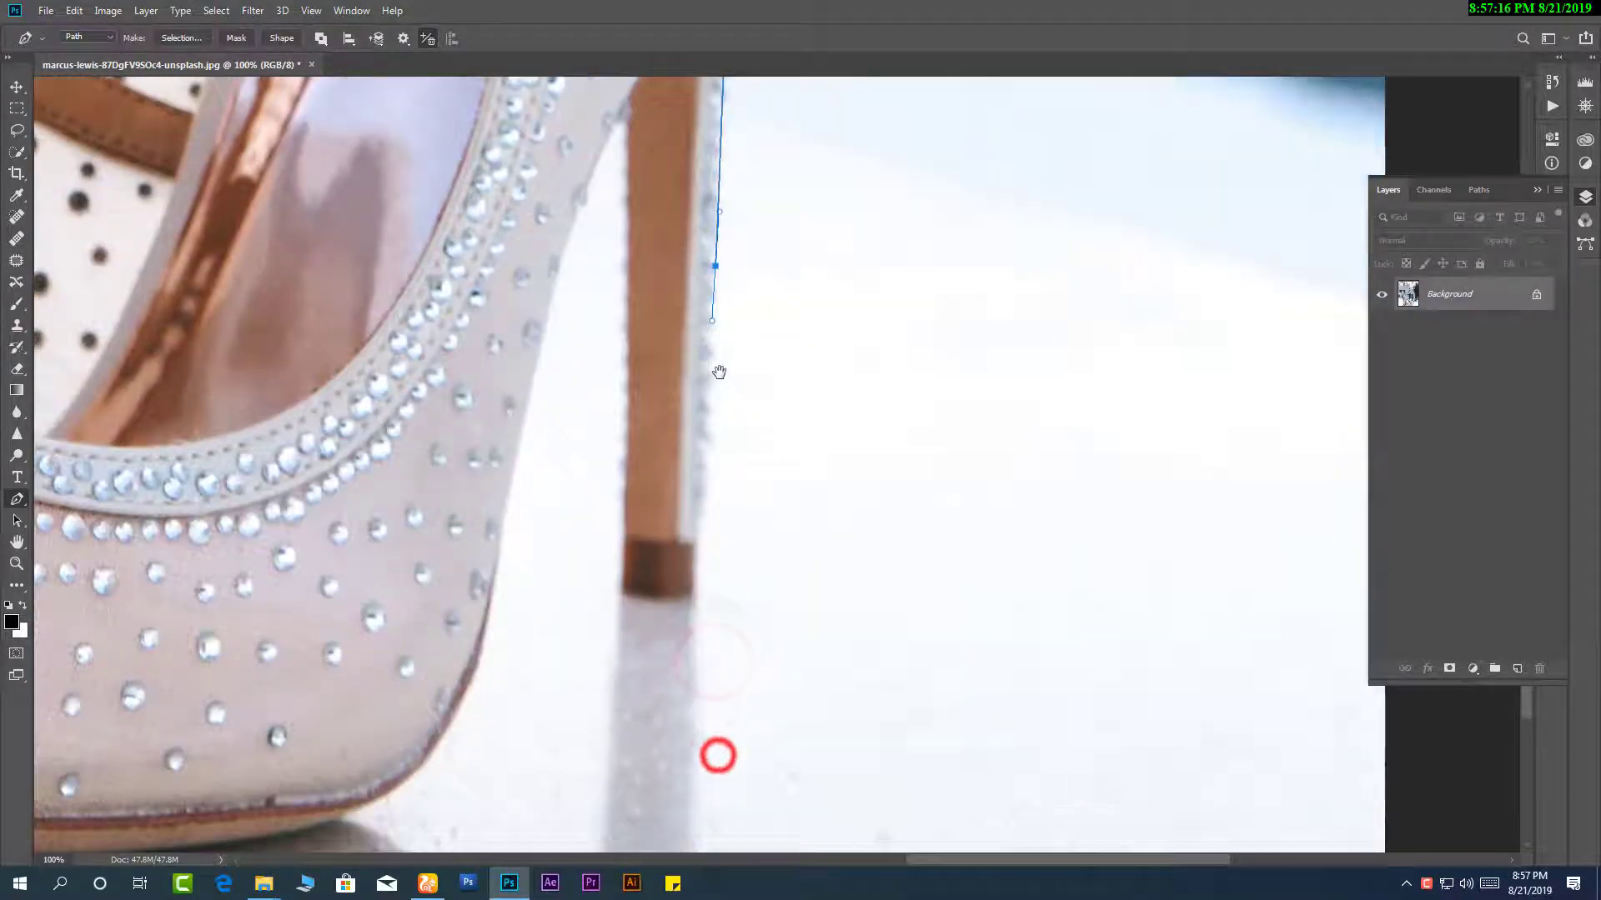
{"action": "left_click_drag", "start_coordinate": [704, 540], "coordinate": [704, 576]}
{"action": "scroll", "coordinate": [706, 533], "scroll_direction": "down", "scroll_amount": 3}
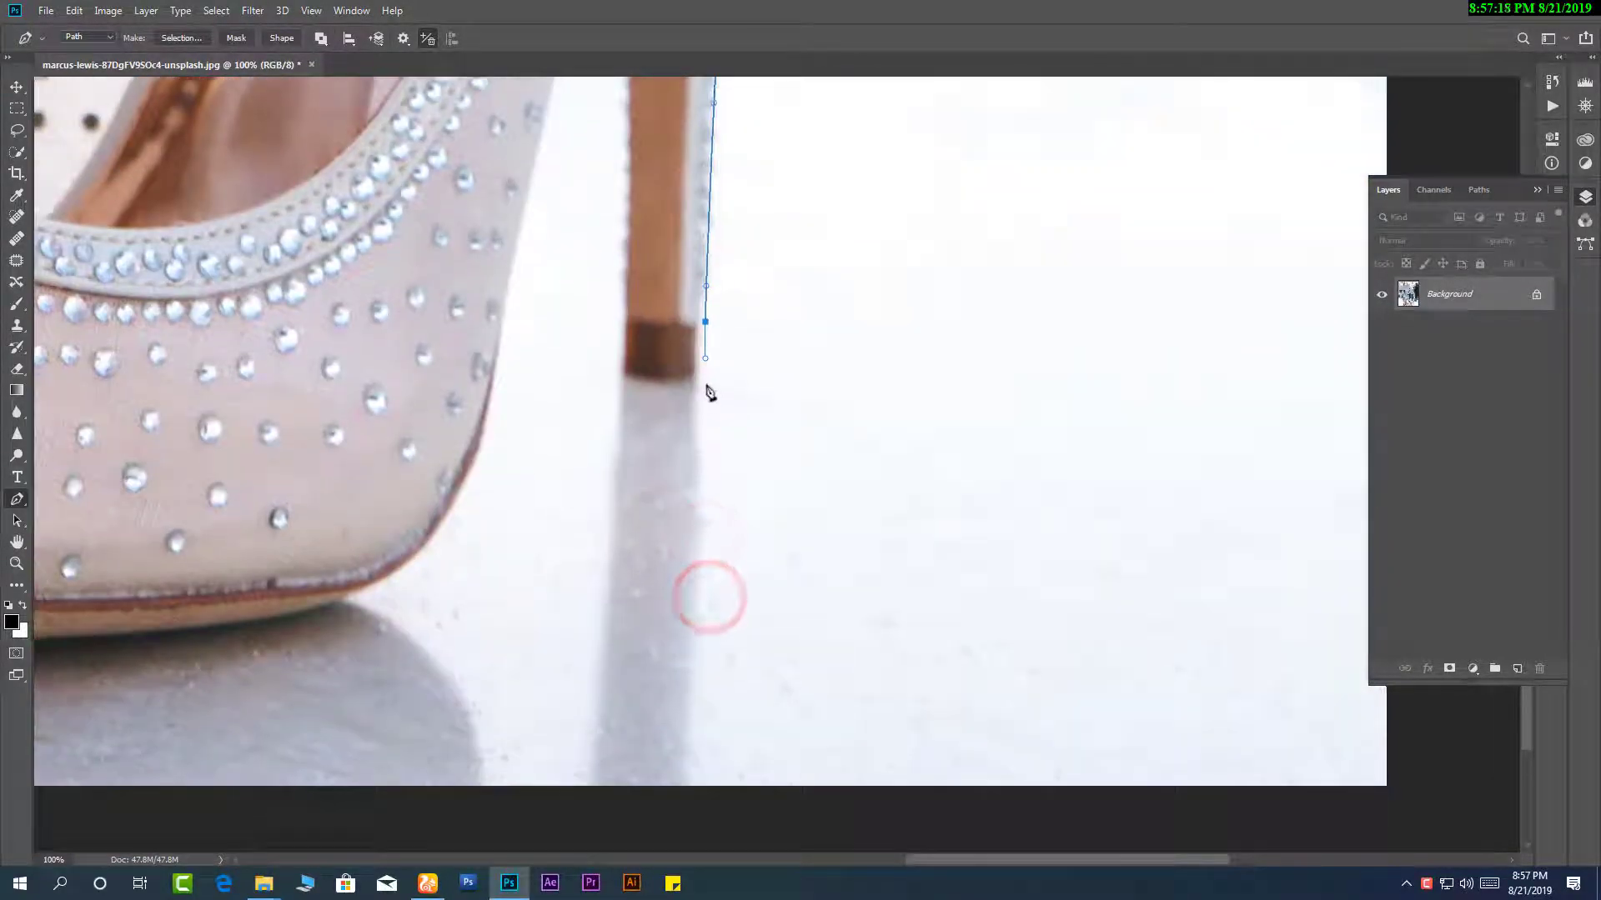
Trace the path around the heel tip and up the heel's inner edge to where it meets the arch.
{"action": "left_click_drag", "start_coordinate": [701, 315], "coordinate": [625, 360]}
{"action": "left_click", "coordinate": [629, 225]}
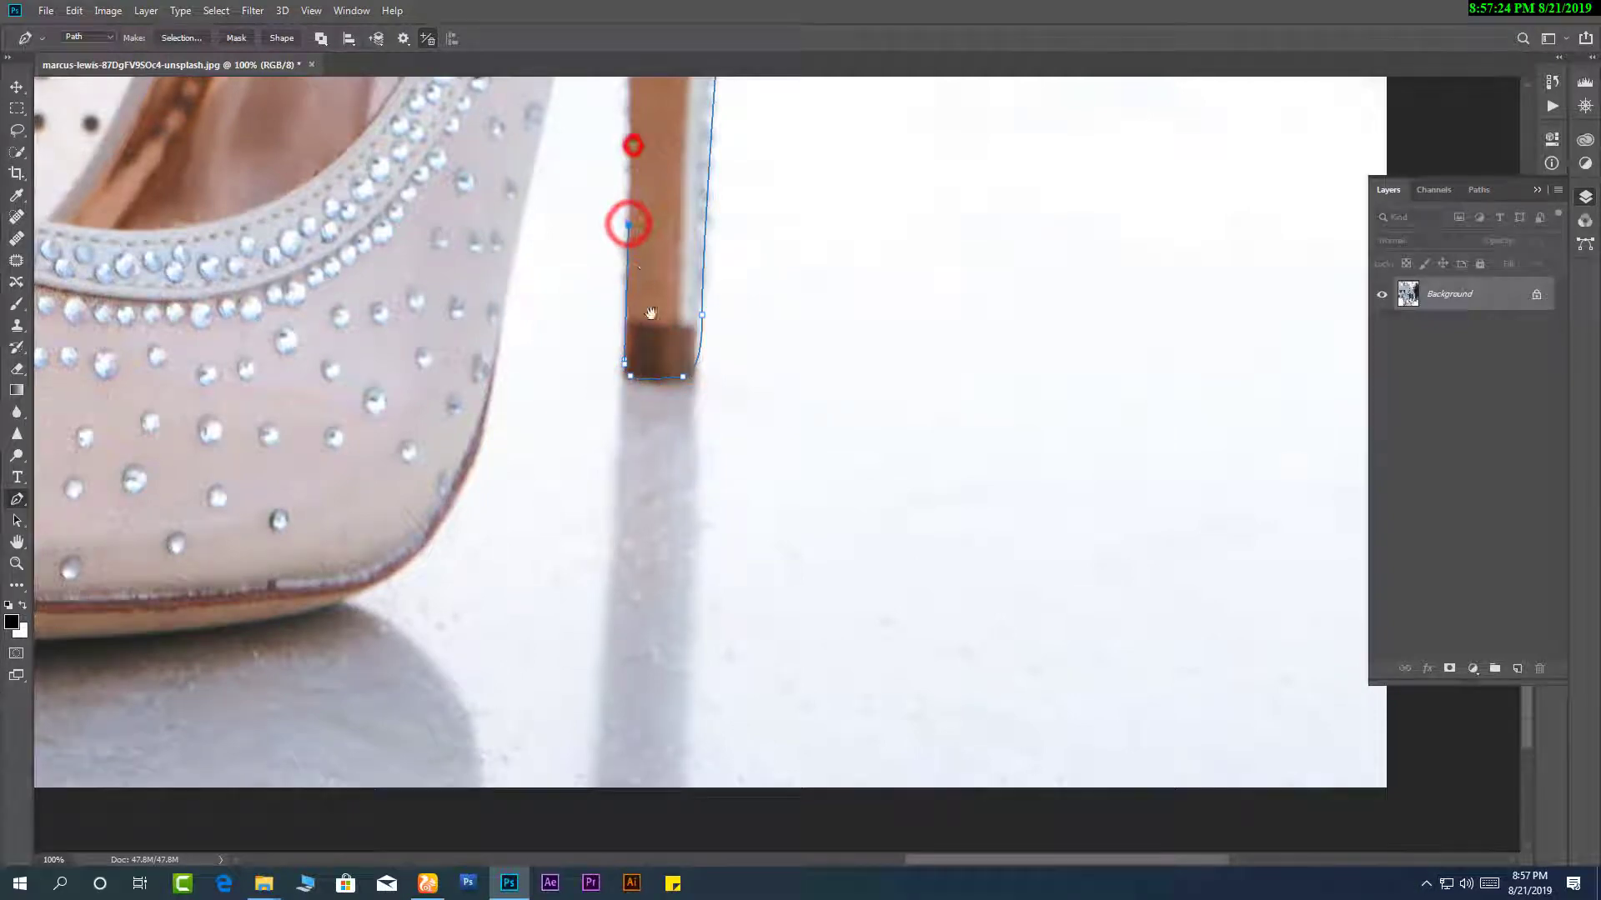
{"action": "scroll", "coordinate": [627, 200], "scroll_direction": "up", "scroll_amount": 3}
{"action": "left_click_drag", "start_coordinate": [648, 144], "coordinate": [619, 171]}
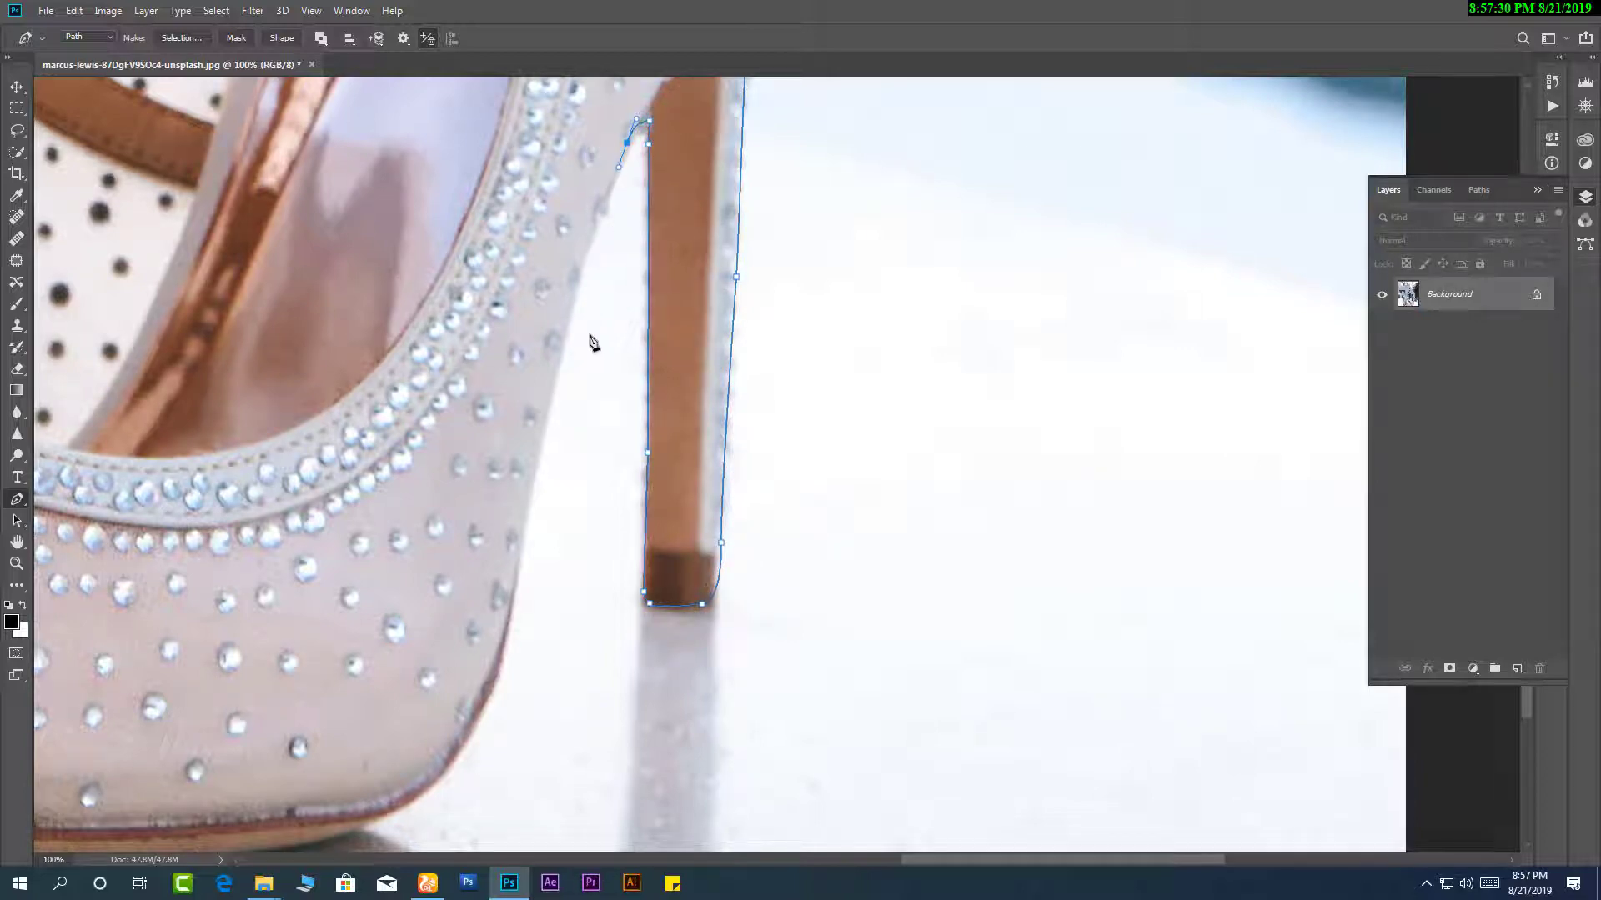
Trace the path down the shoe's arch and along the bottom edge of the sole towards the toe.
{"action": "left_click_drag", "start_coordinate": [553, 384], "coordinate": [547, 400]}
{"action": "left_click_drag", "start_coordinate": [504, 624], "coordinate": [709, 464]}
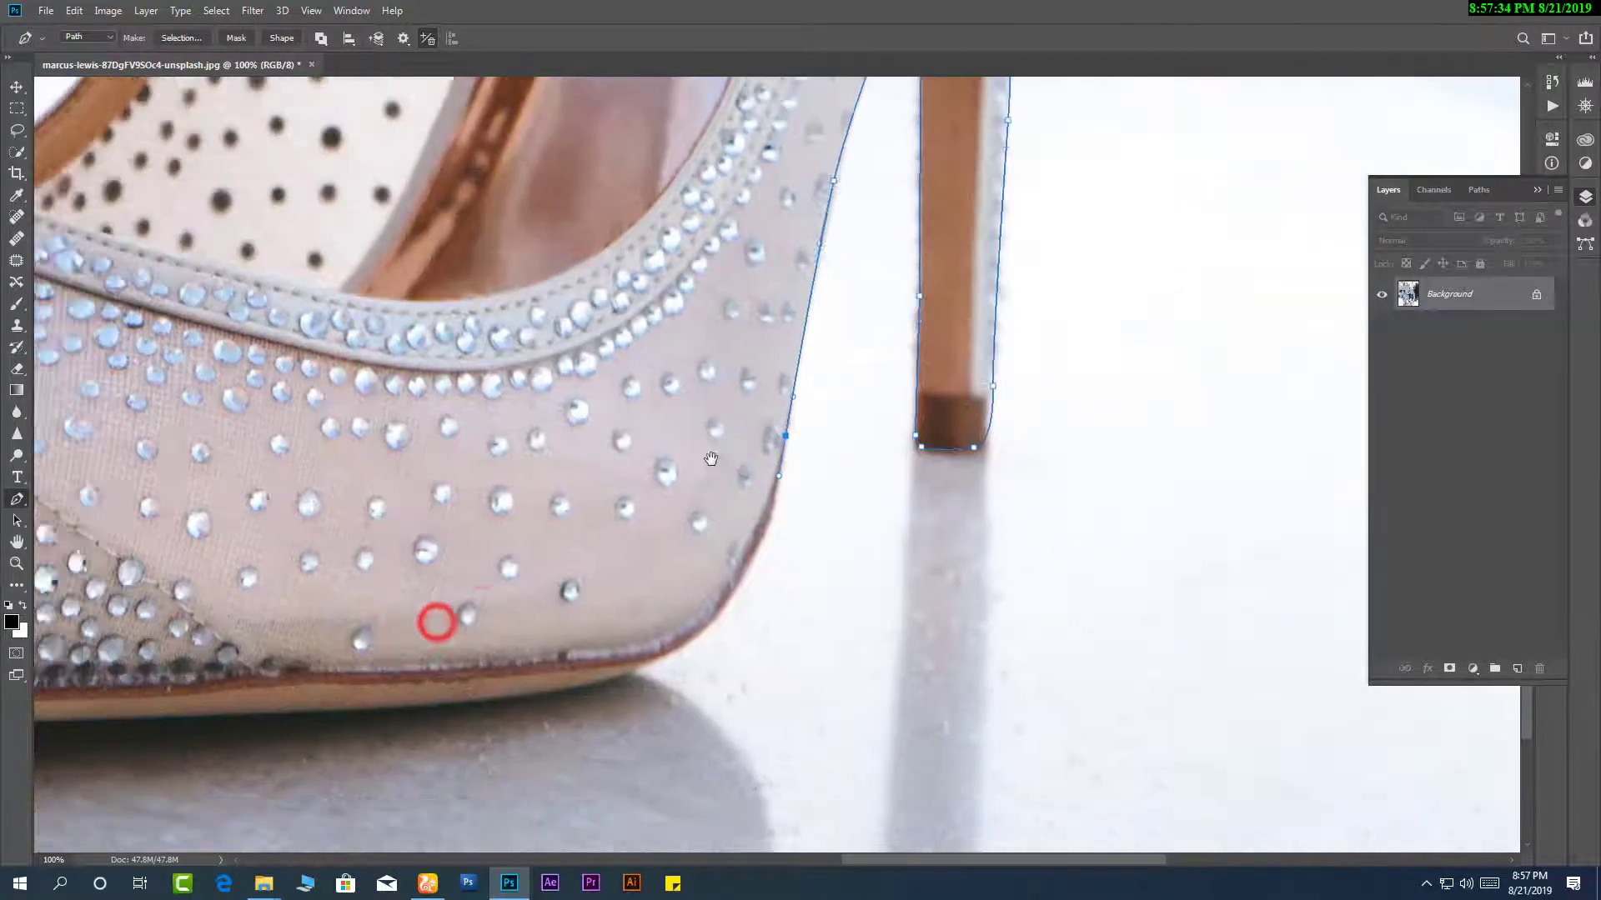
{"action": "left_click_drag", "start_coordinate": [645, 671], "coordinate": [589, 688]}
{"action": "left_click_drag", "start_coordinate": [428, 651], "coordinate": [872, 576]}
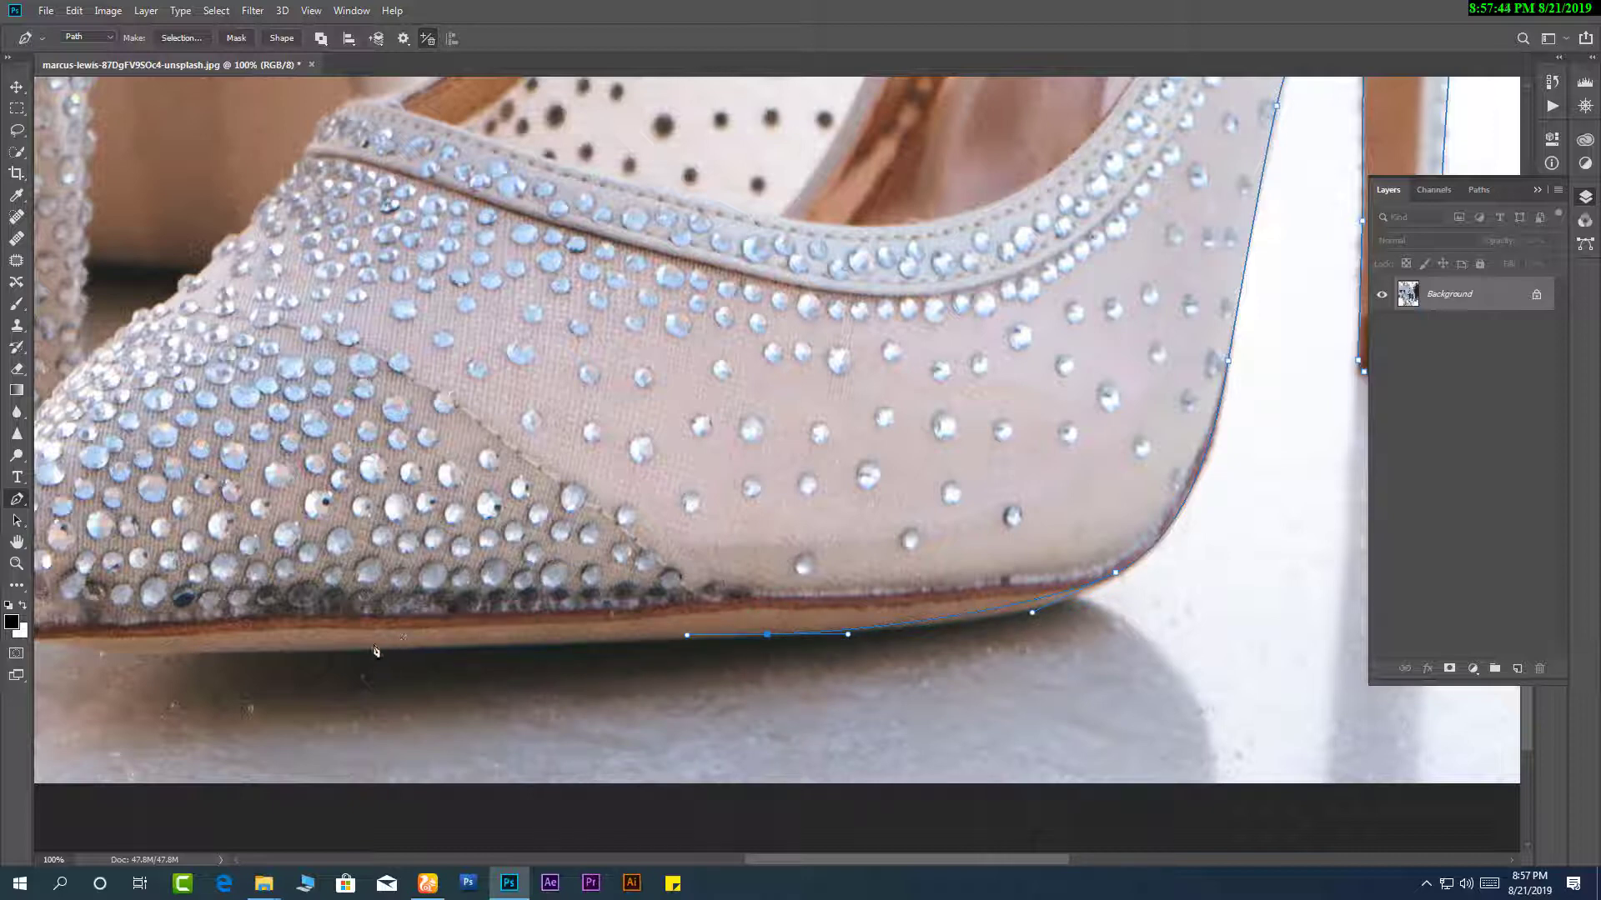
{"action": "left_click_drag", "start_coordinate": [313, 635], "coordinate": [566, 642]}
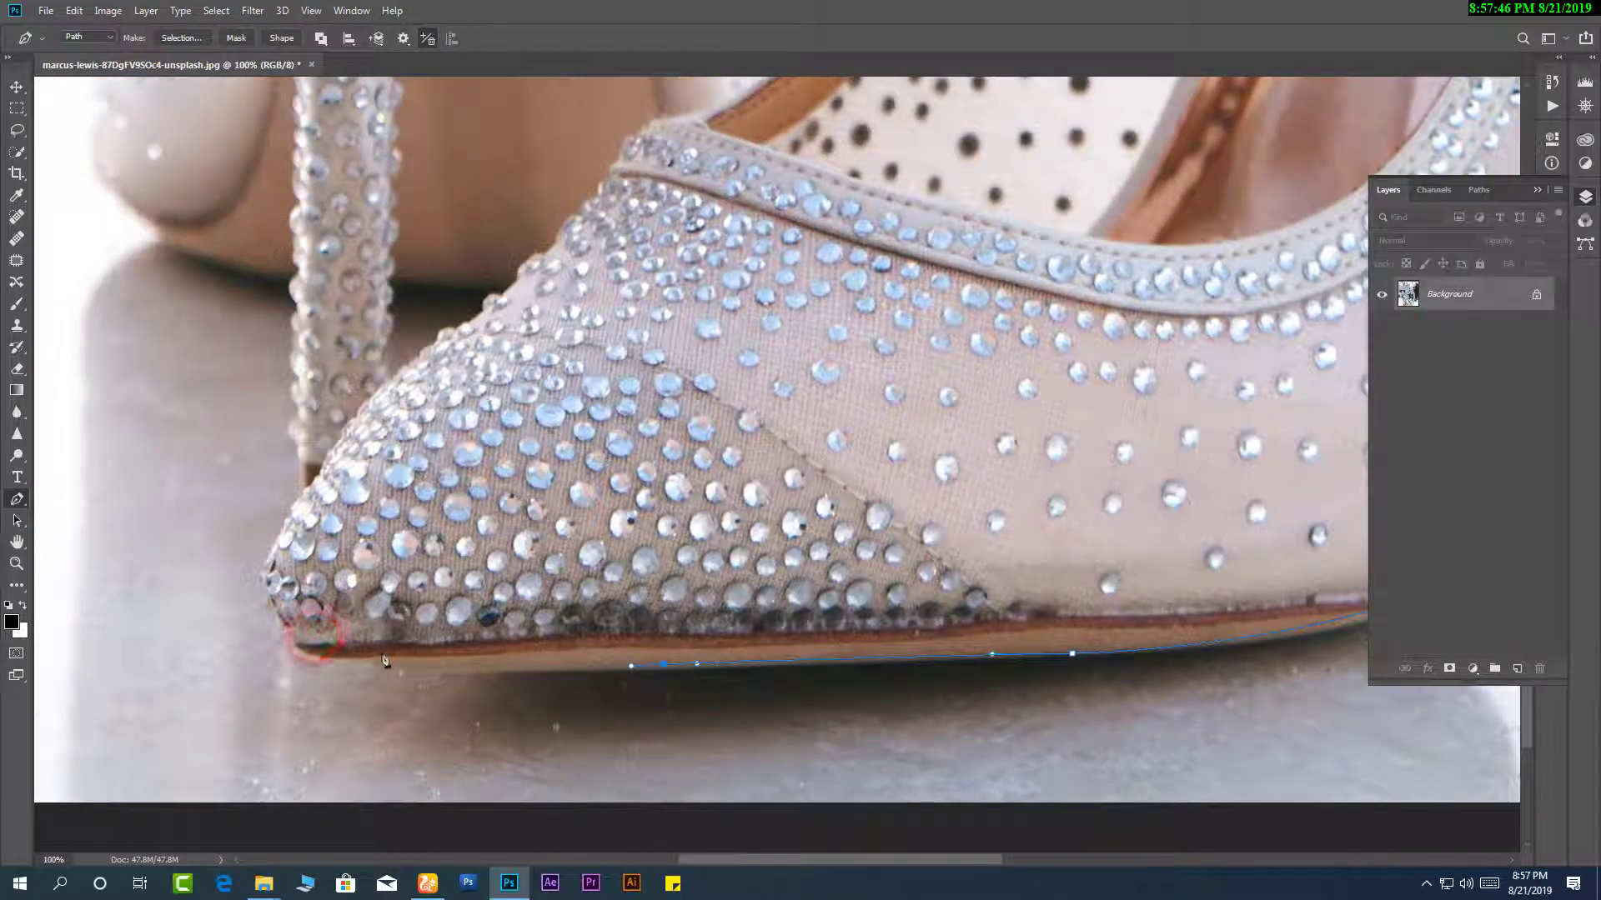
Trace the path around the pointed toe and up the crystal-covered front to the start of the shoe opening.
{"action": "left_click_drag", "start_coordinate": [312, 661], "coordinate": [309, 654]}
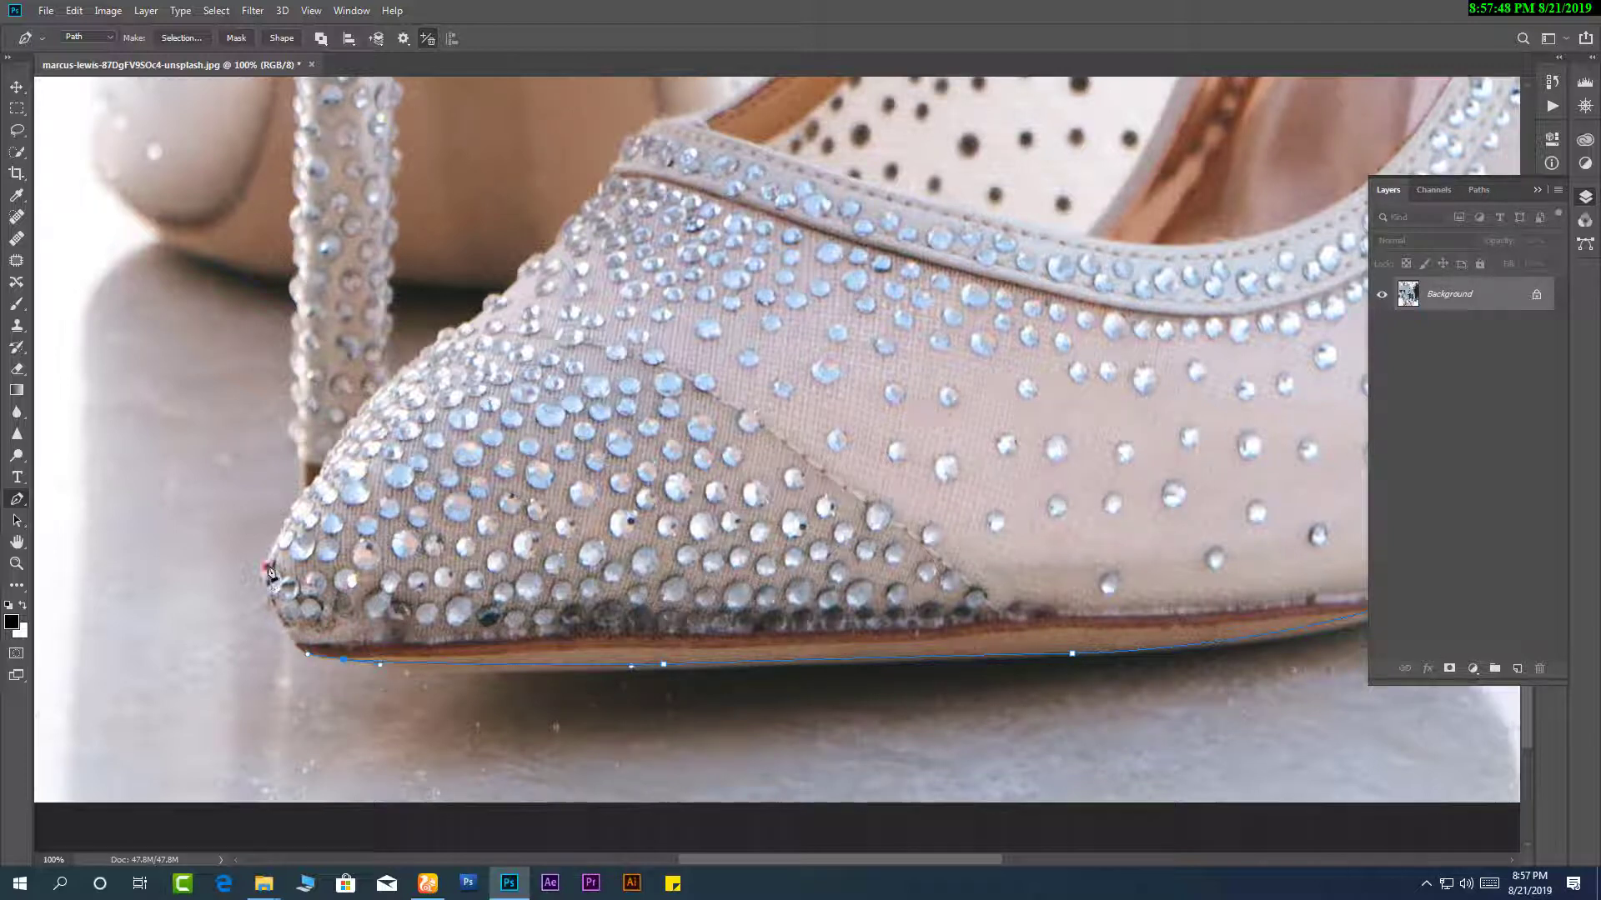
{"action": "left_click_drag", "start_coordinate": [272, 552], "coordinate": [272, 548]}
{"action": "left_click_drag", "start_coordinate": [355, 426], "coordinate": [408, 417]}
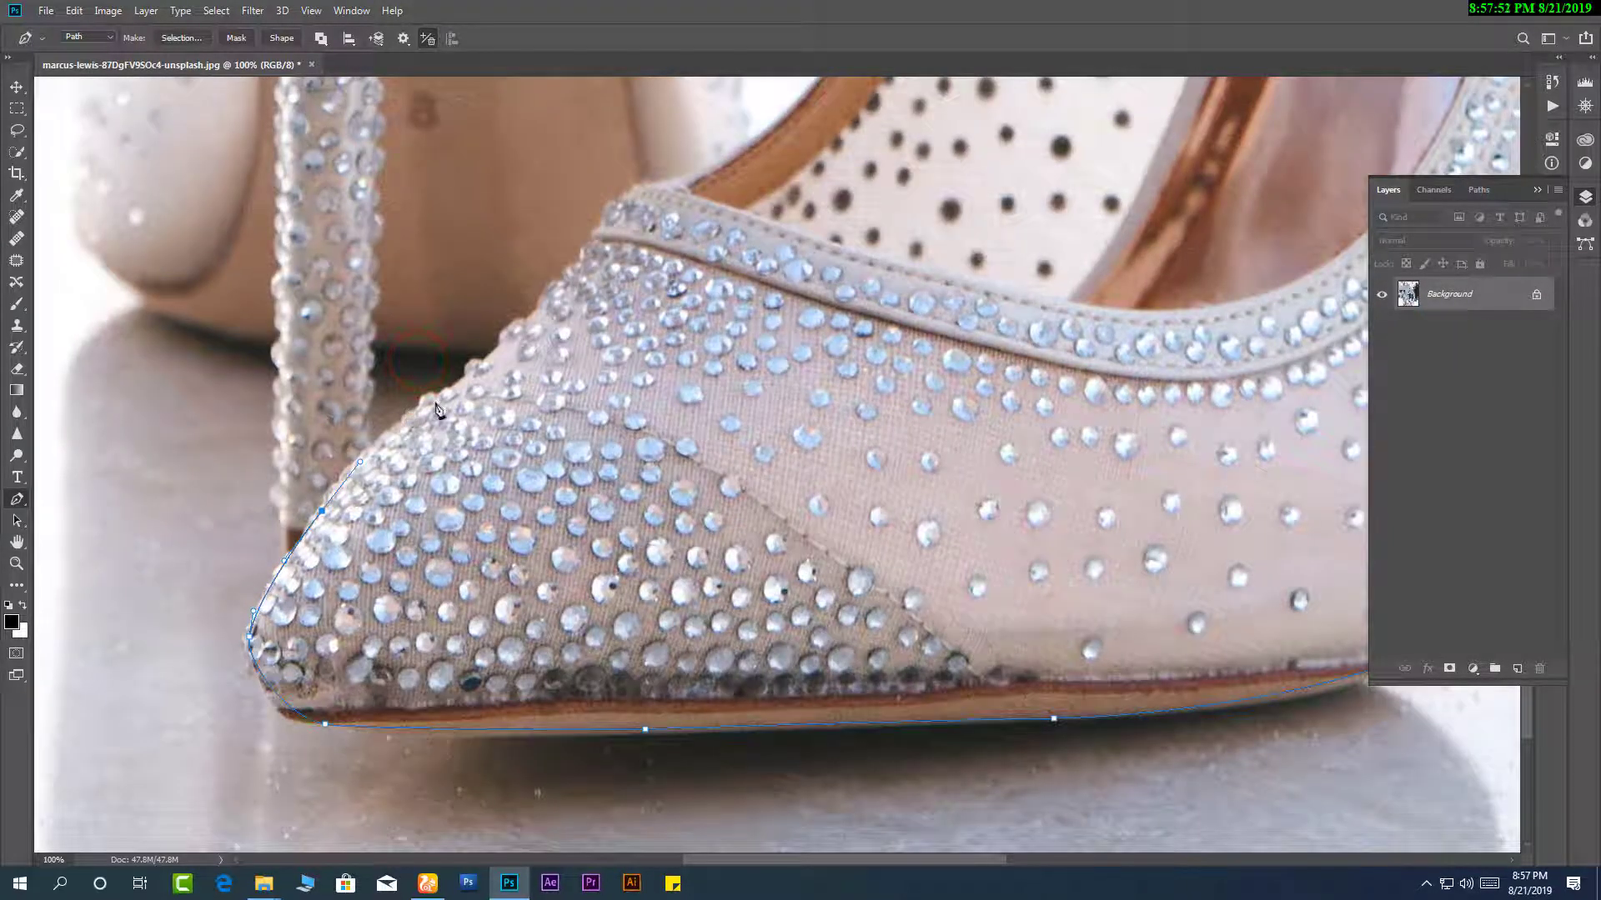
{"action": "left_click", "coordinate": [518, 330]}
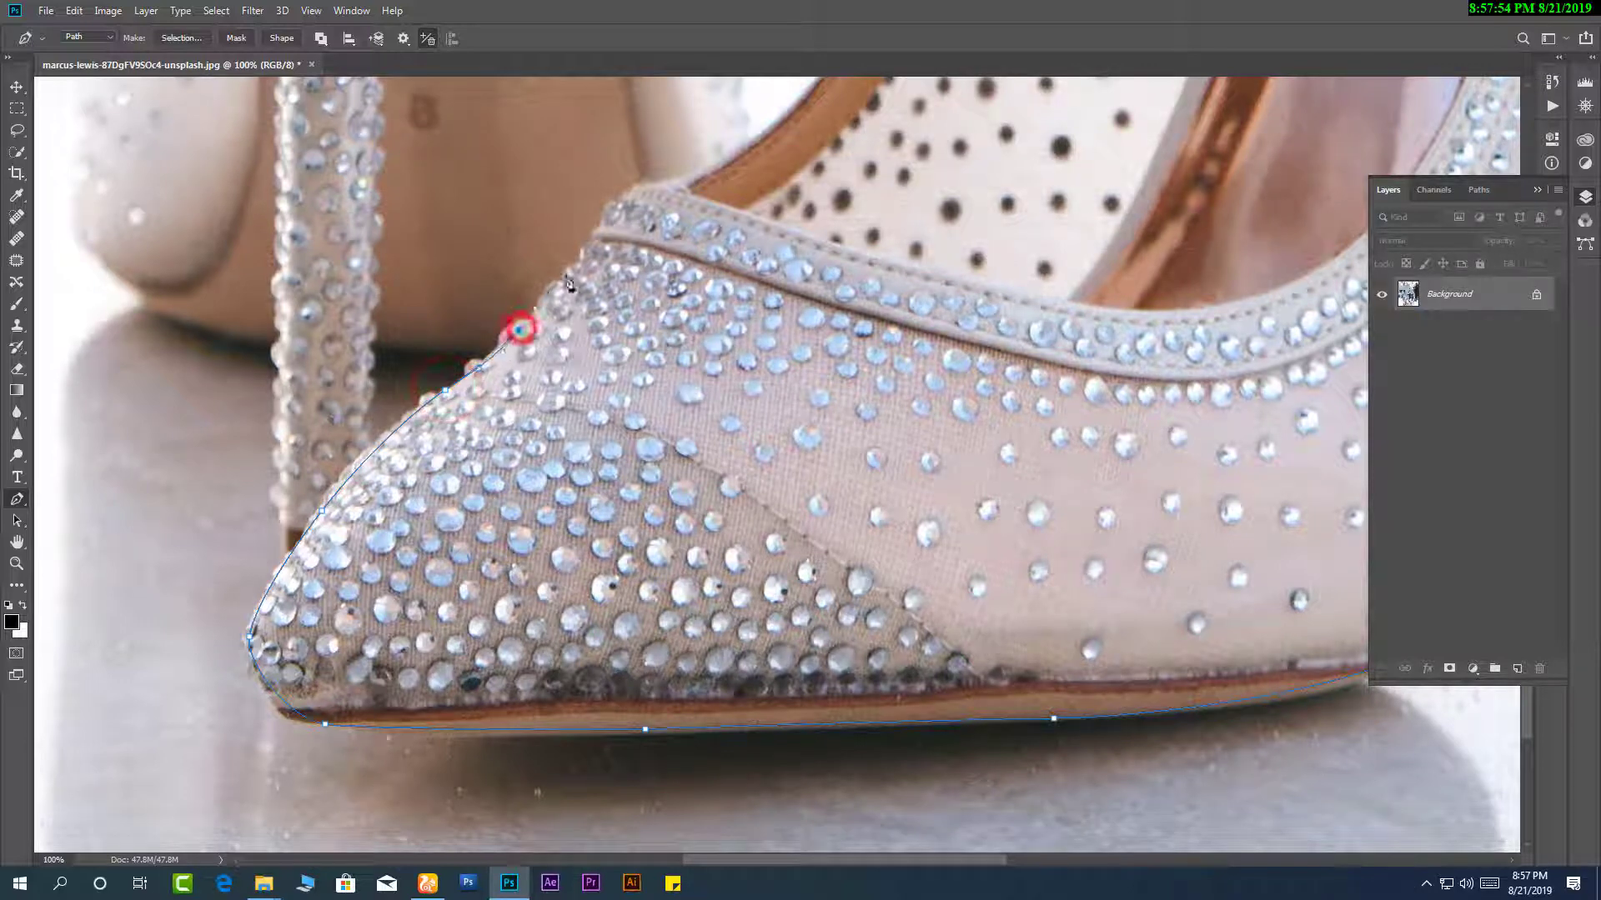
{"action": "left_click", "coordinate": [590, 247]}
{"action": "left_click_drag", "start_coordinate": [630, 197], "coordinate": [664, 265]}
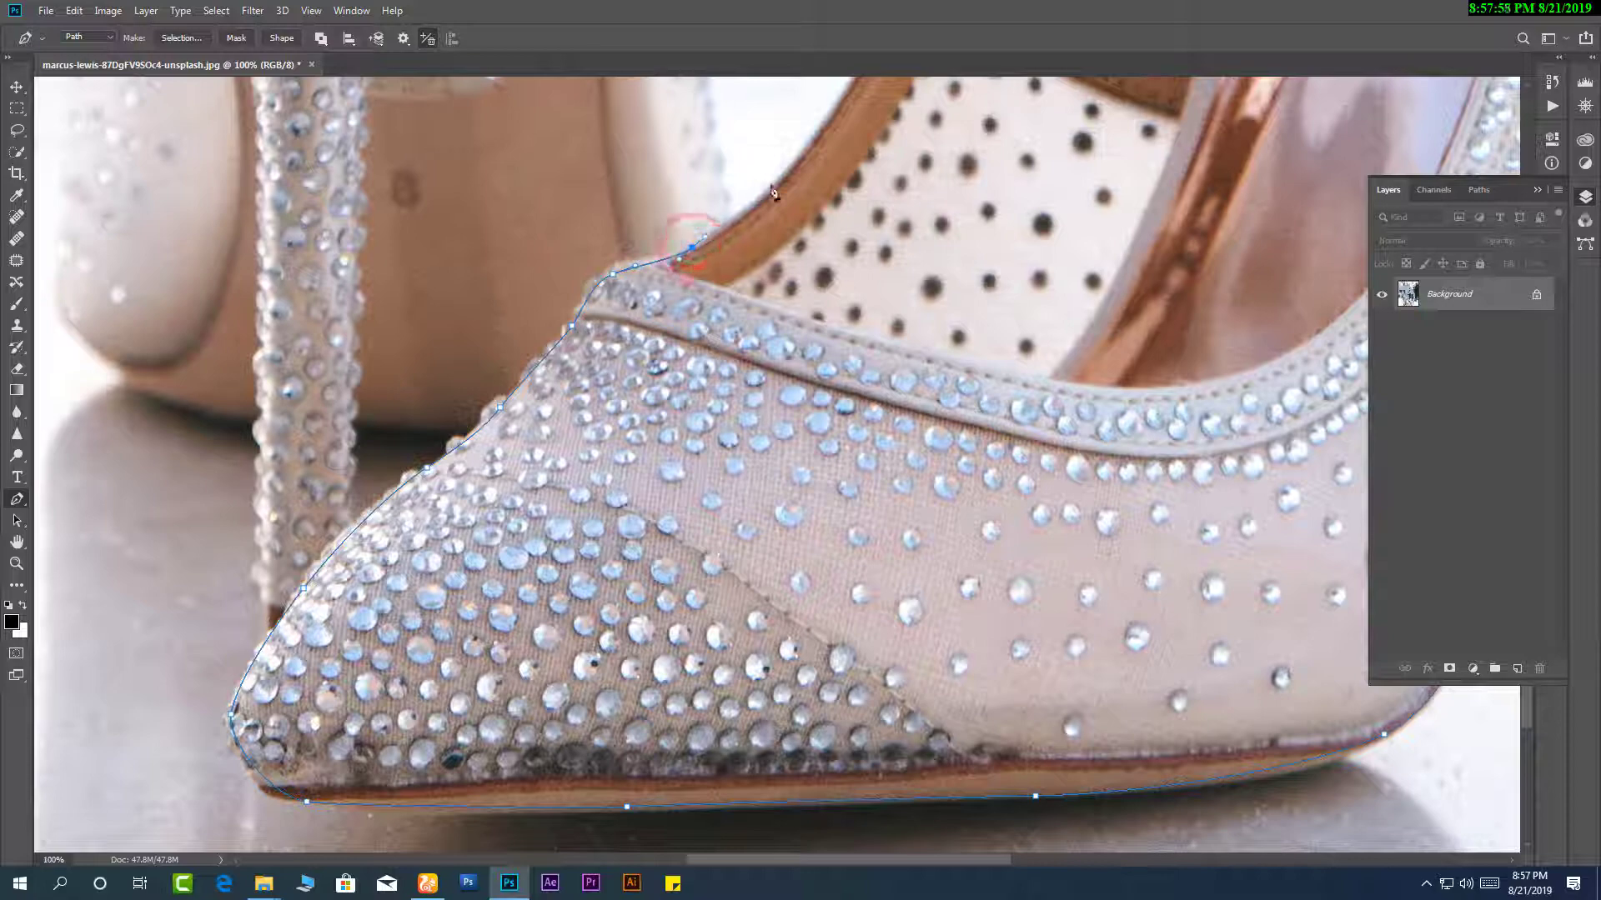
Trace the path up the brown-trimmed edge of the opening, over the shoe's top, and back to the starting point.
{"action": "left_click_drag", "start_coordinate": [769, 190], "coordinate": [691, 322]}
{"action": "left_click_drag", "start_coordinate": [765, 233], "coordinate": [784, 204]}
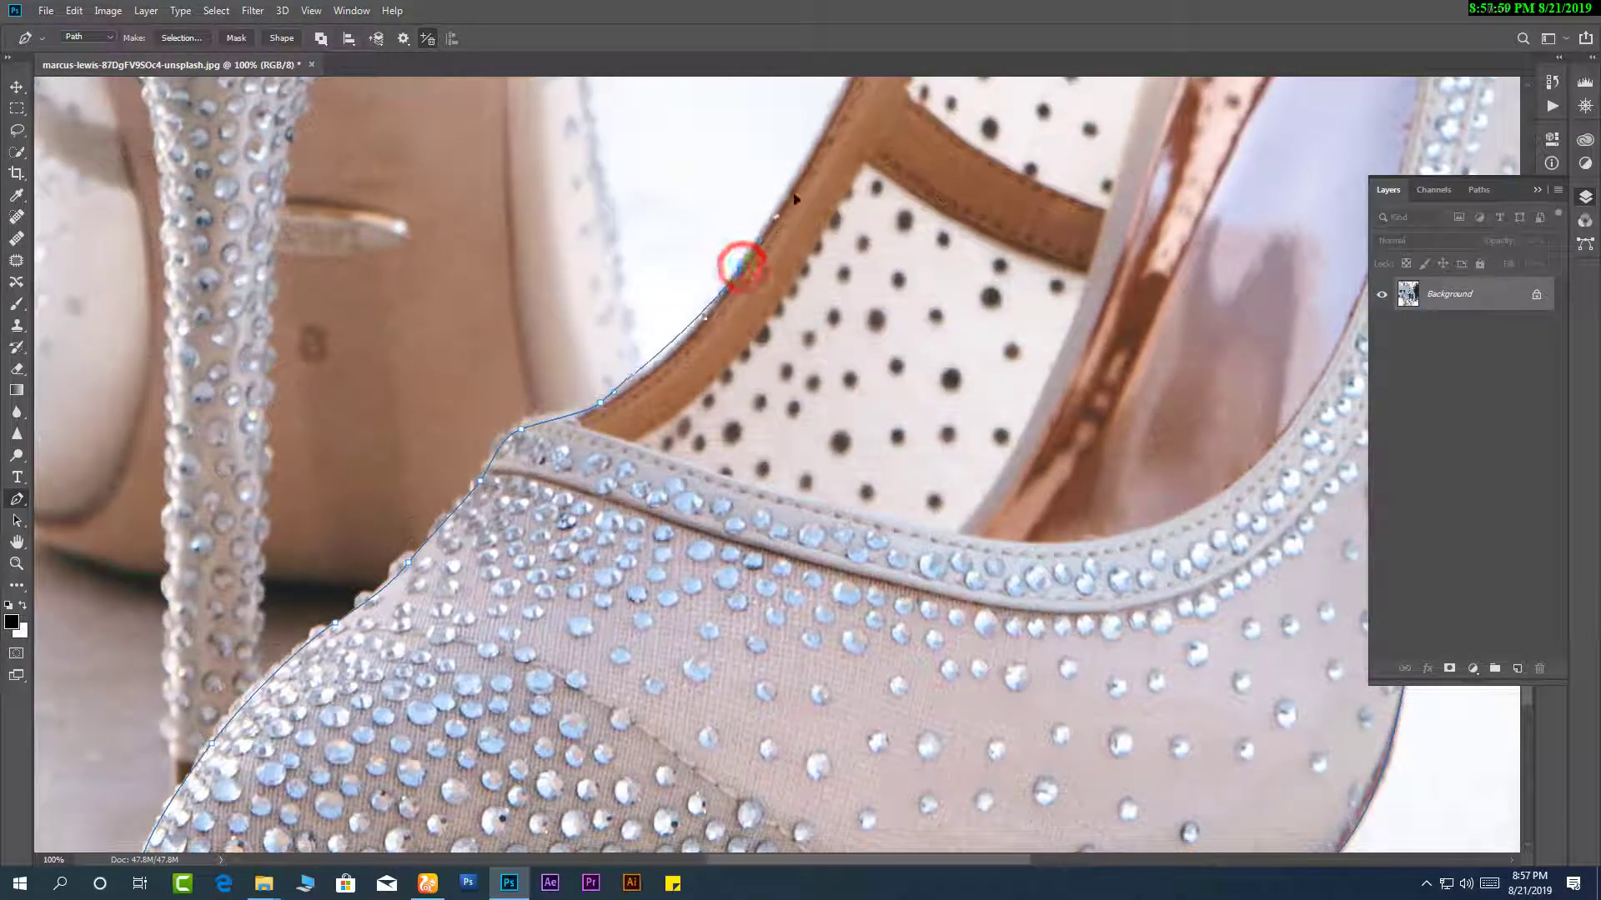
{"action": "left_click_drag", "start_coordinate": [705, 356], "coordinate": [568, 582]}
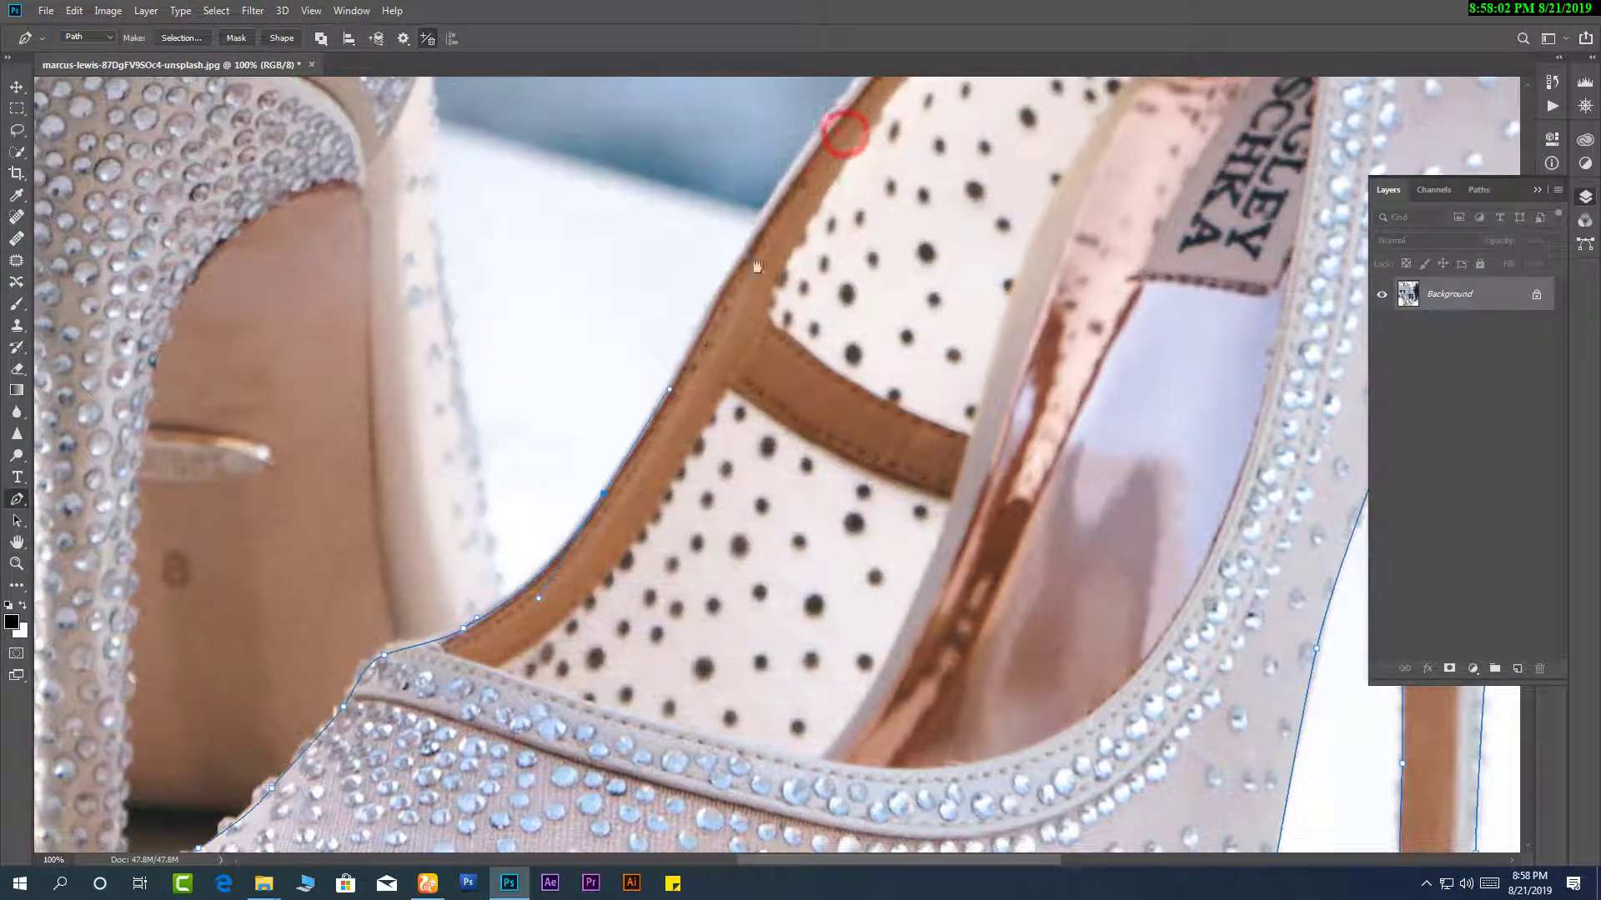
{"action": "left_click_drag", "start_coordinate": [796, 171], "coordinate": [651, 342]}
{"action": "left_click_drag", "start_coordinate": [690, 291], "coordinate": [751, 271]}
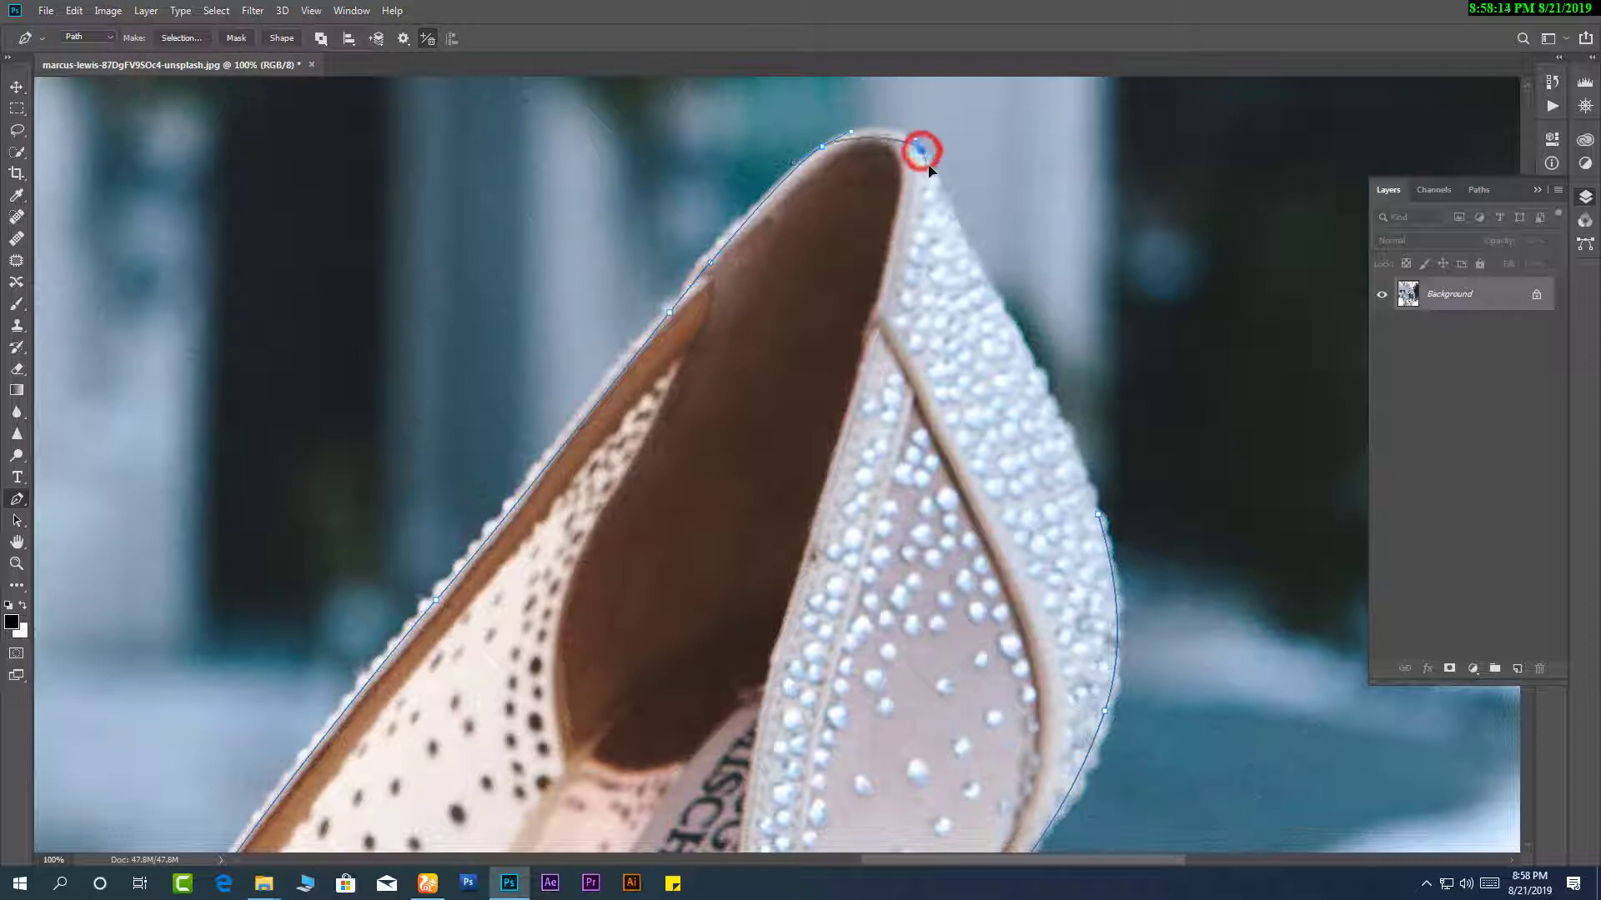
{"action": "left_click_drag", "start_coordinate": [931, 169], "coordinate": [932, 171]}
{"action": "left_click_drag", "start_coordinate": [1042, 377], "coordinate": [1043, 374]}
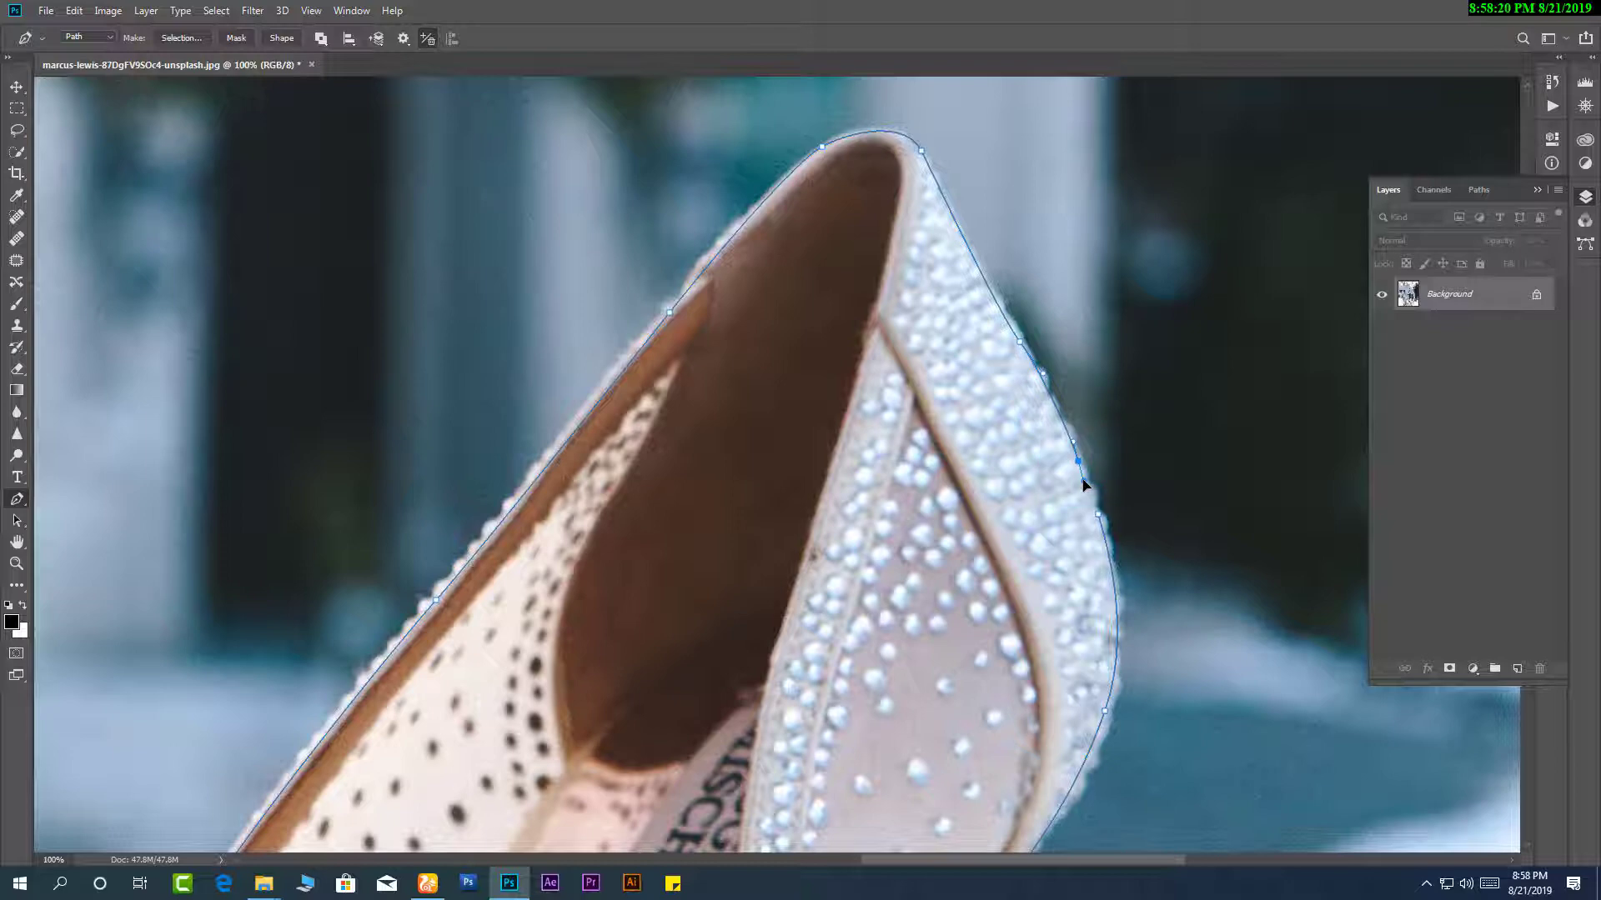
Convert the path to a selection feathered by 1.3 pixels and copy the selected shoe onto a new layer.
{"action": "key", "text": "ctrl+Return"}
{"action": "key", "text": "m"}
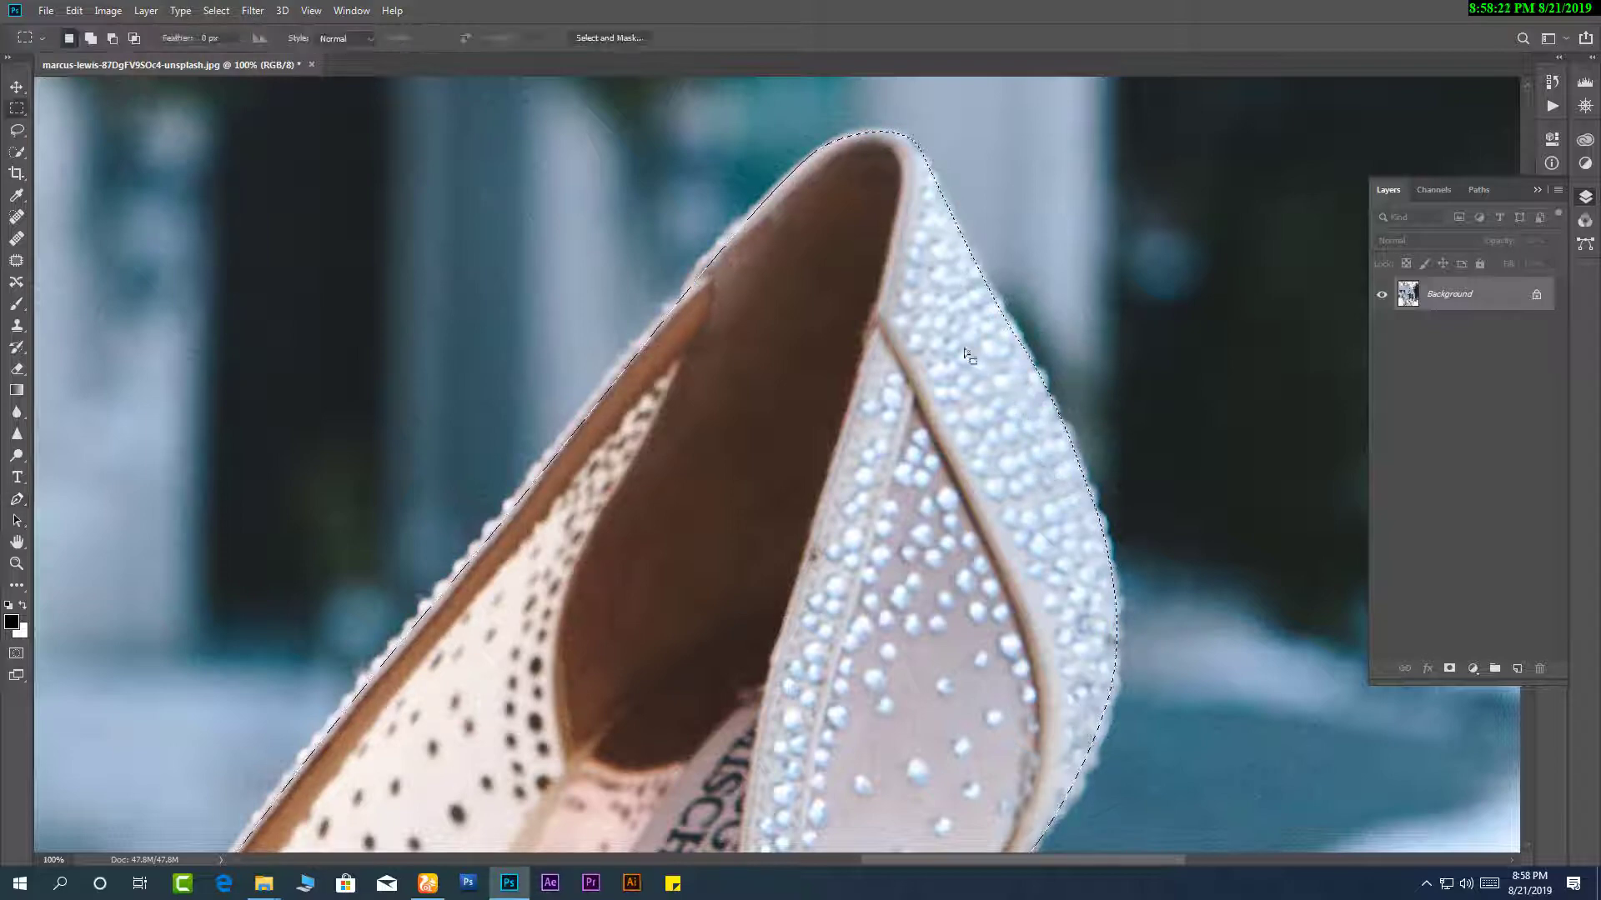
{"action": "right_click", "coordinate": [927, 297]}
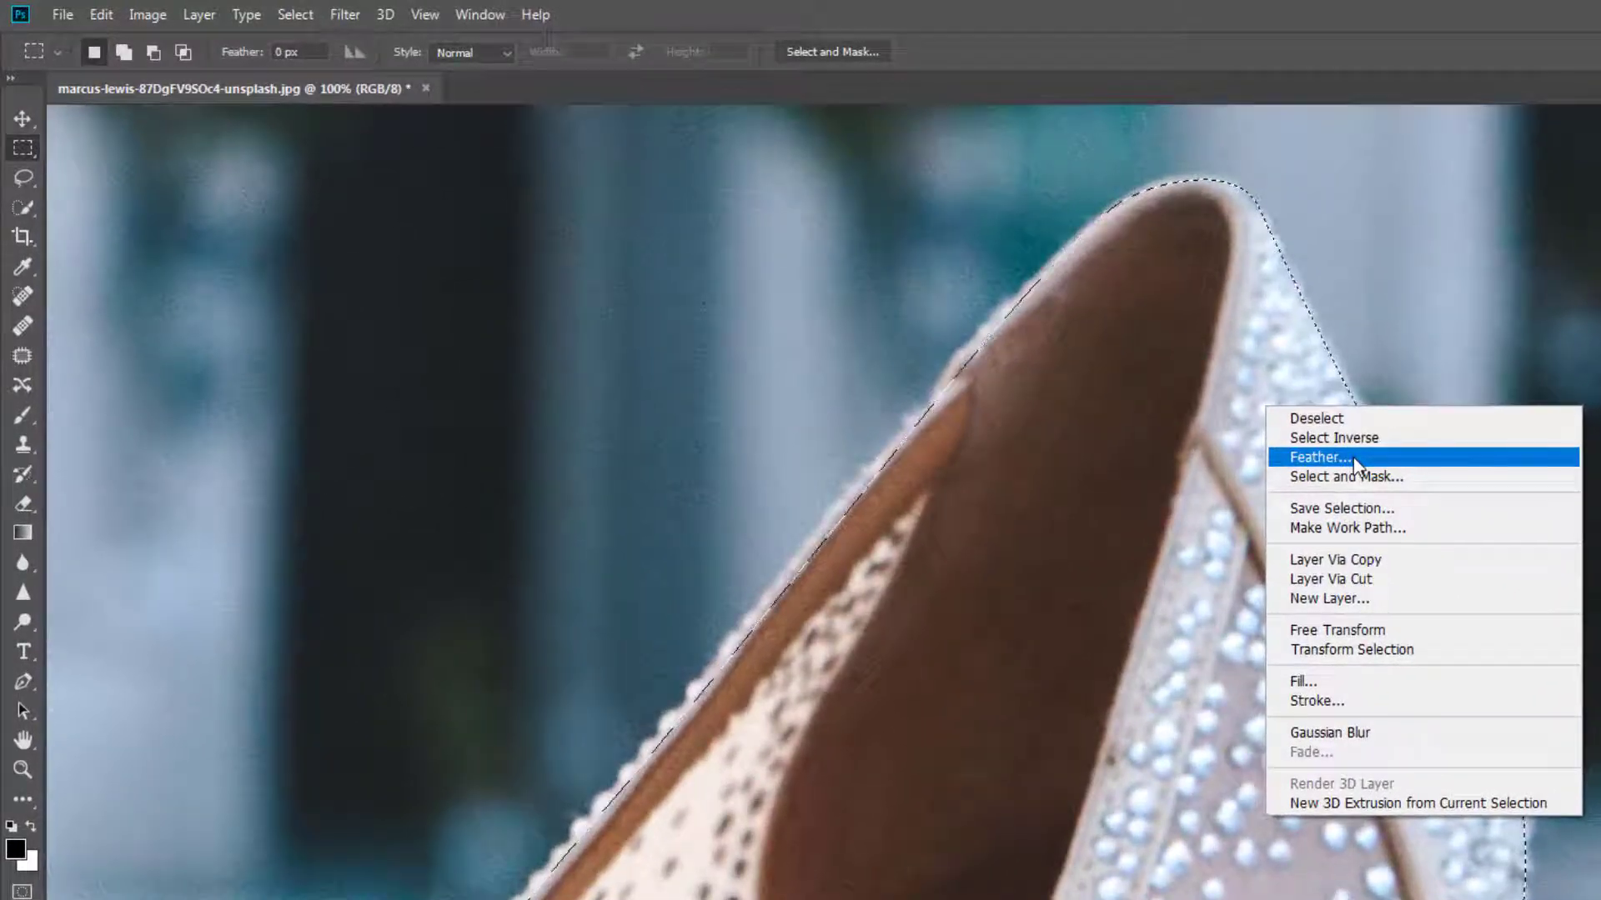
{"action": "left_click", "coordinate": [990, 334]}
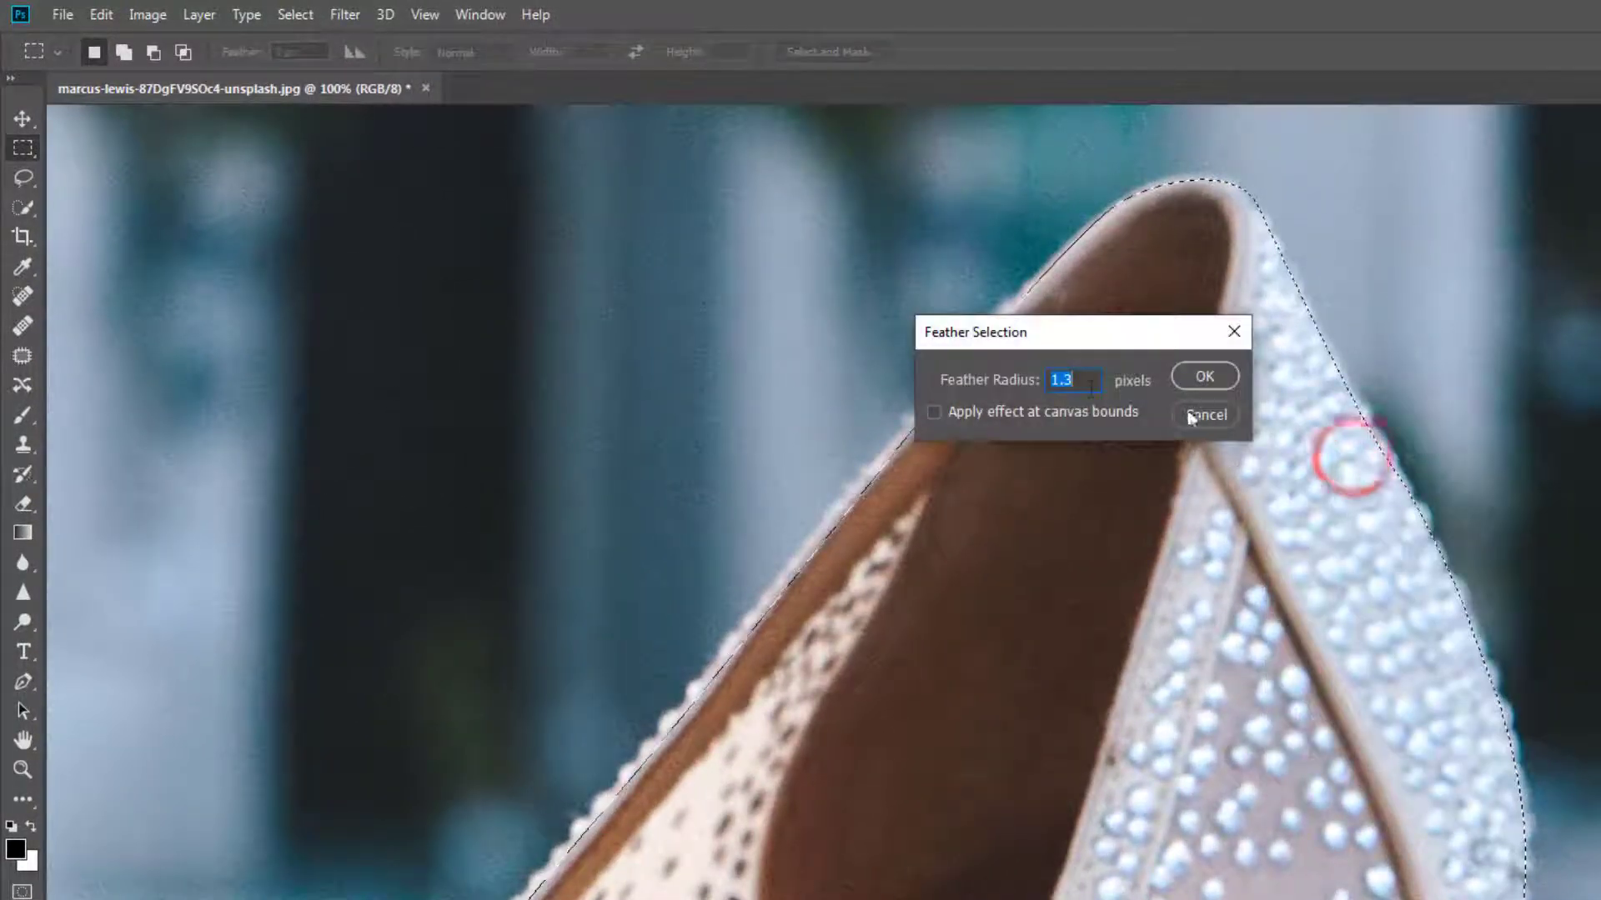
{"action": "left_click", "coordinate": [1201, 376]}
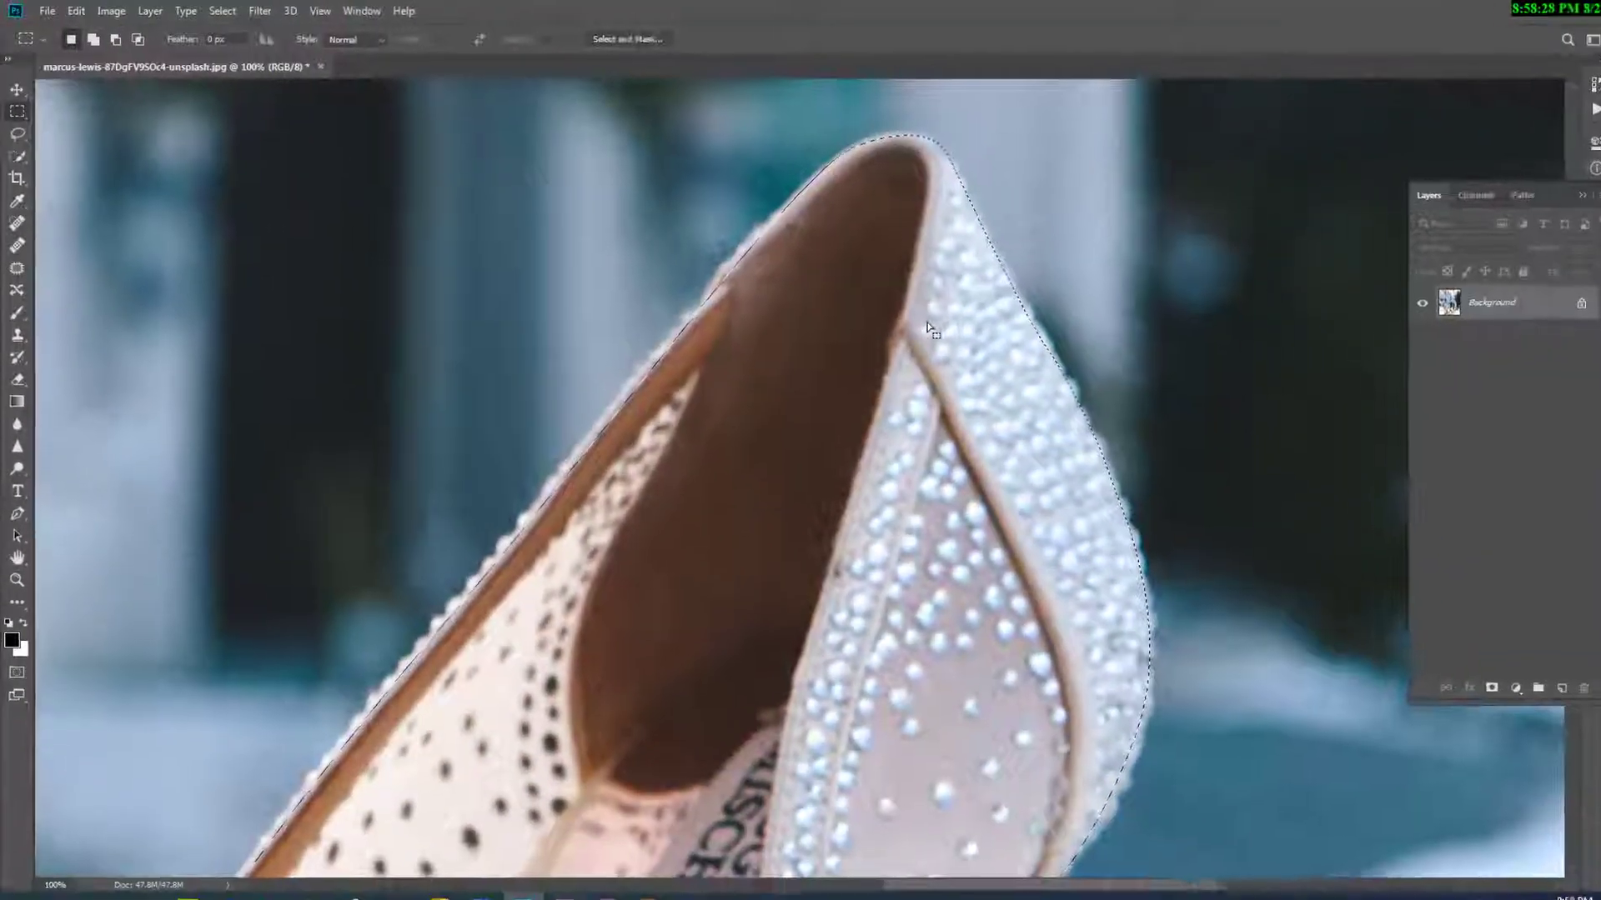
{"action": "key", "text": "ctrl+j"}
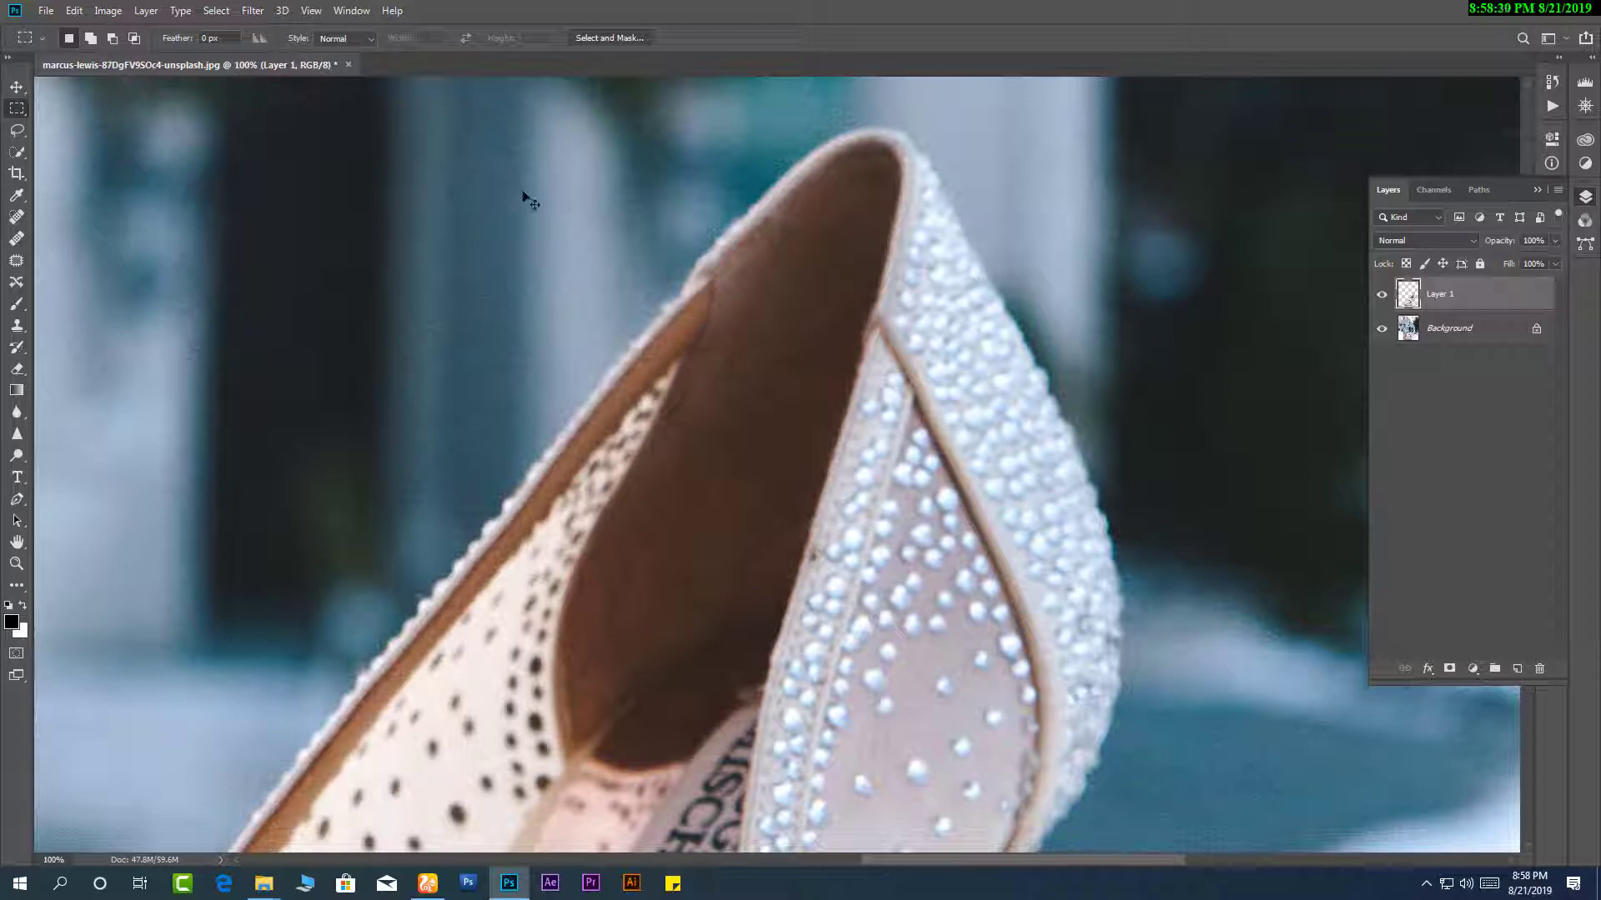
Create a new document using the Photo document type at Landscape, 8 x 10 with a white background.
{"action": "key", "text": "ctrl+n"}
{"action": "left_click", "coordinate": [734, 218]}
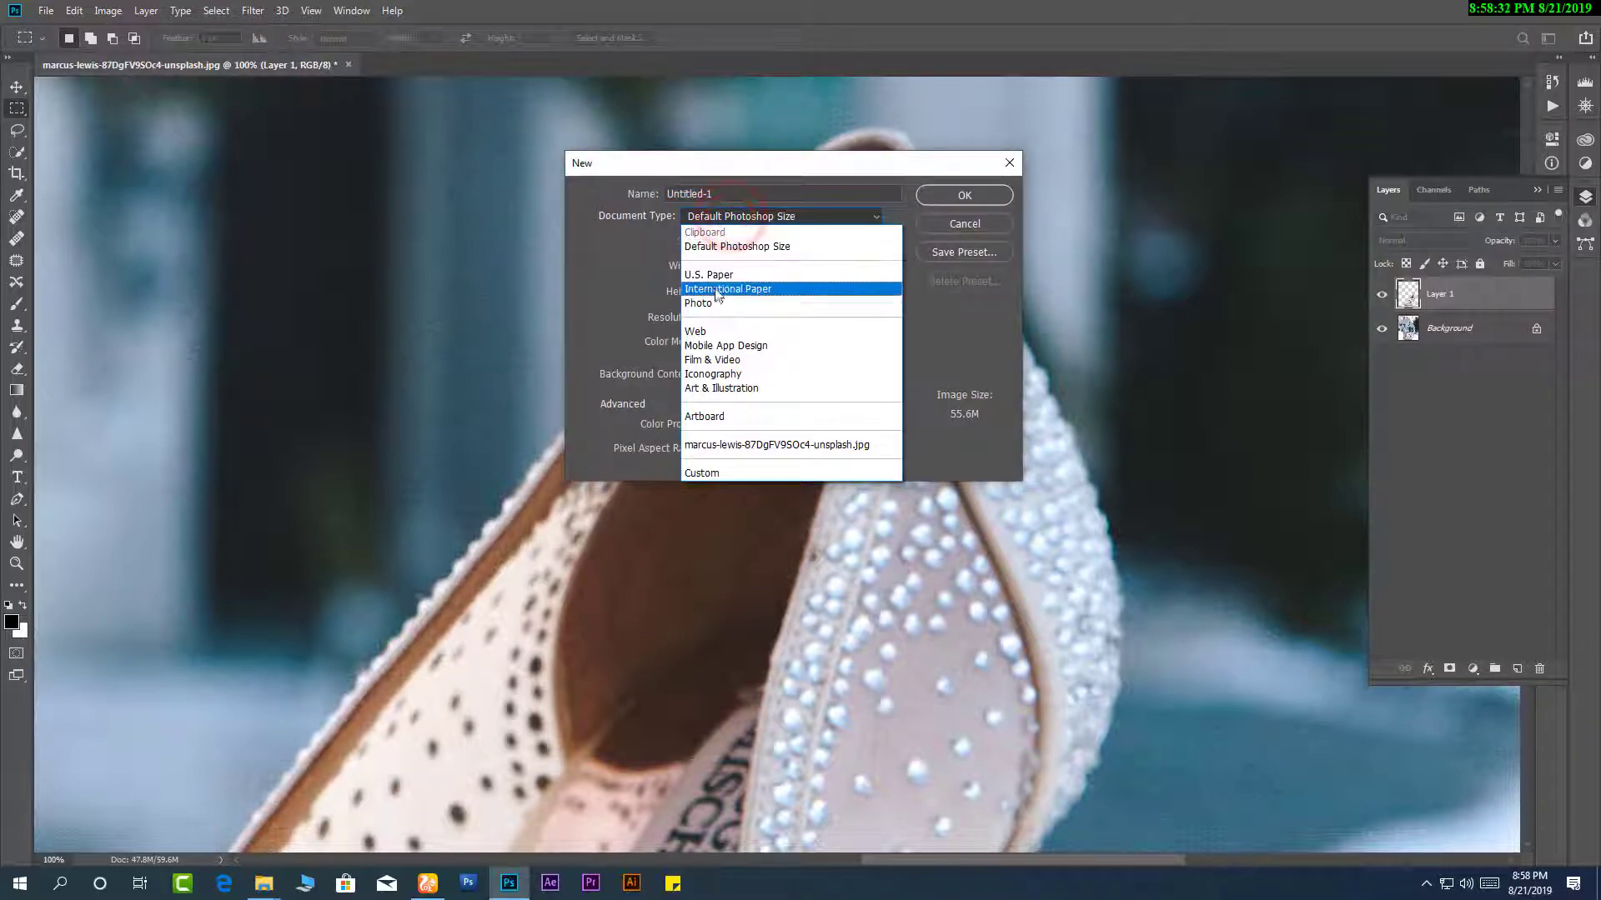
{"action": "left_click", "coordinate": [733, 247]}
{"action": "left_click", "coordinate": [734, 217]}
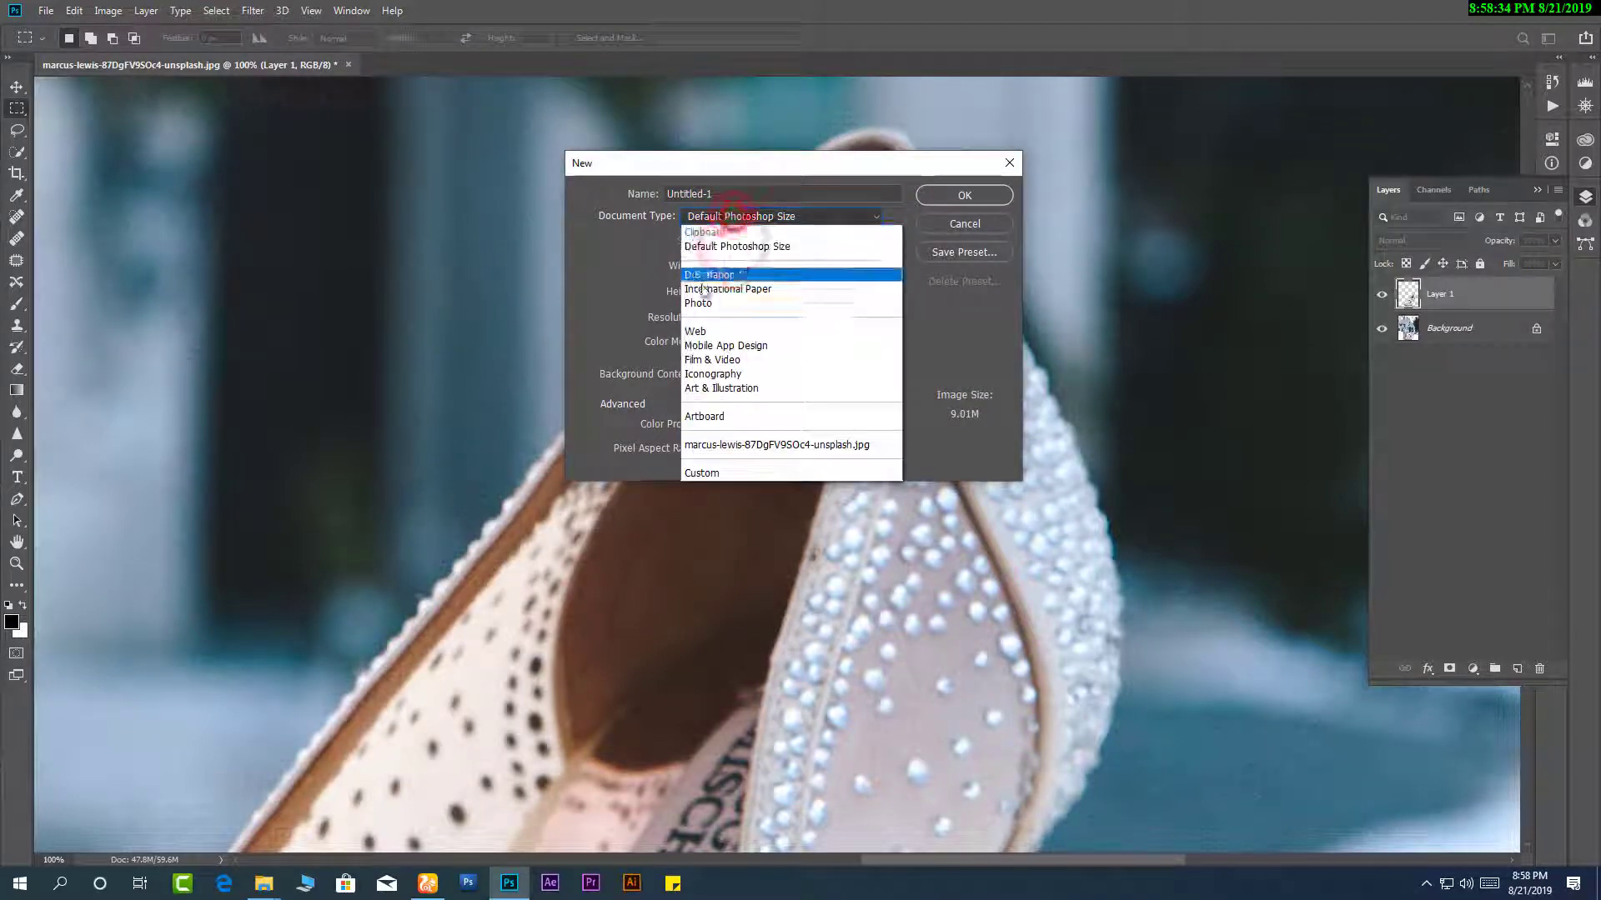
{"action": "left_click", "coordinate": [703, 303]}
{"action": "left_click", "coordinate": [750, 246]}
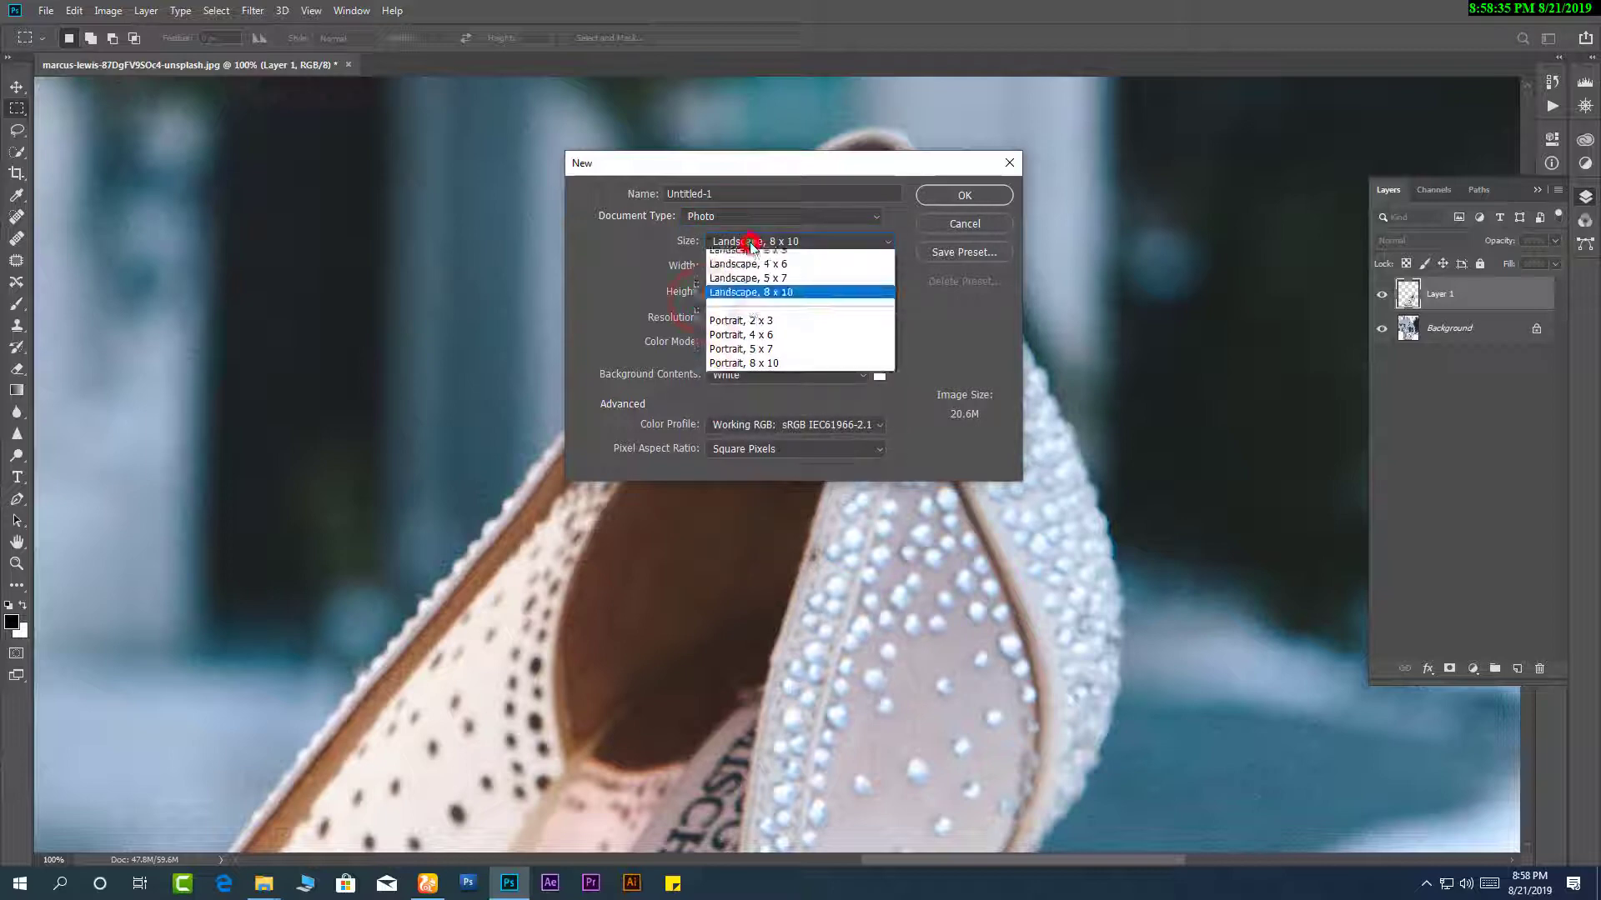
{"action": "left_click", "coordinate": [767, 299]}
{"action": "left_click", "coordinate": [951, 196]}
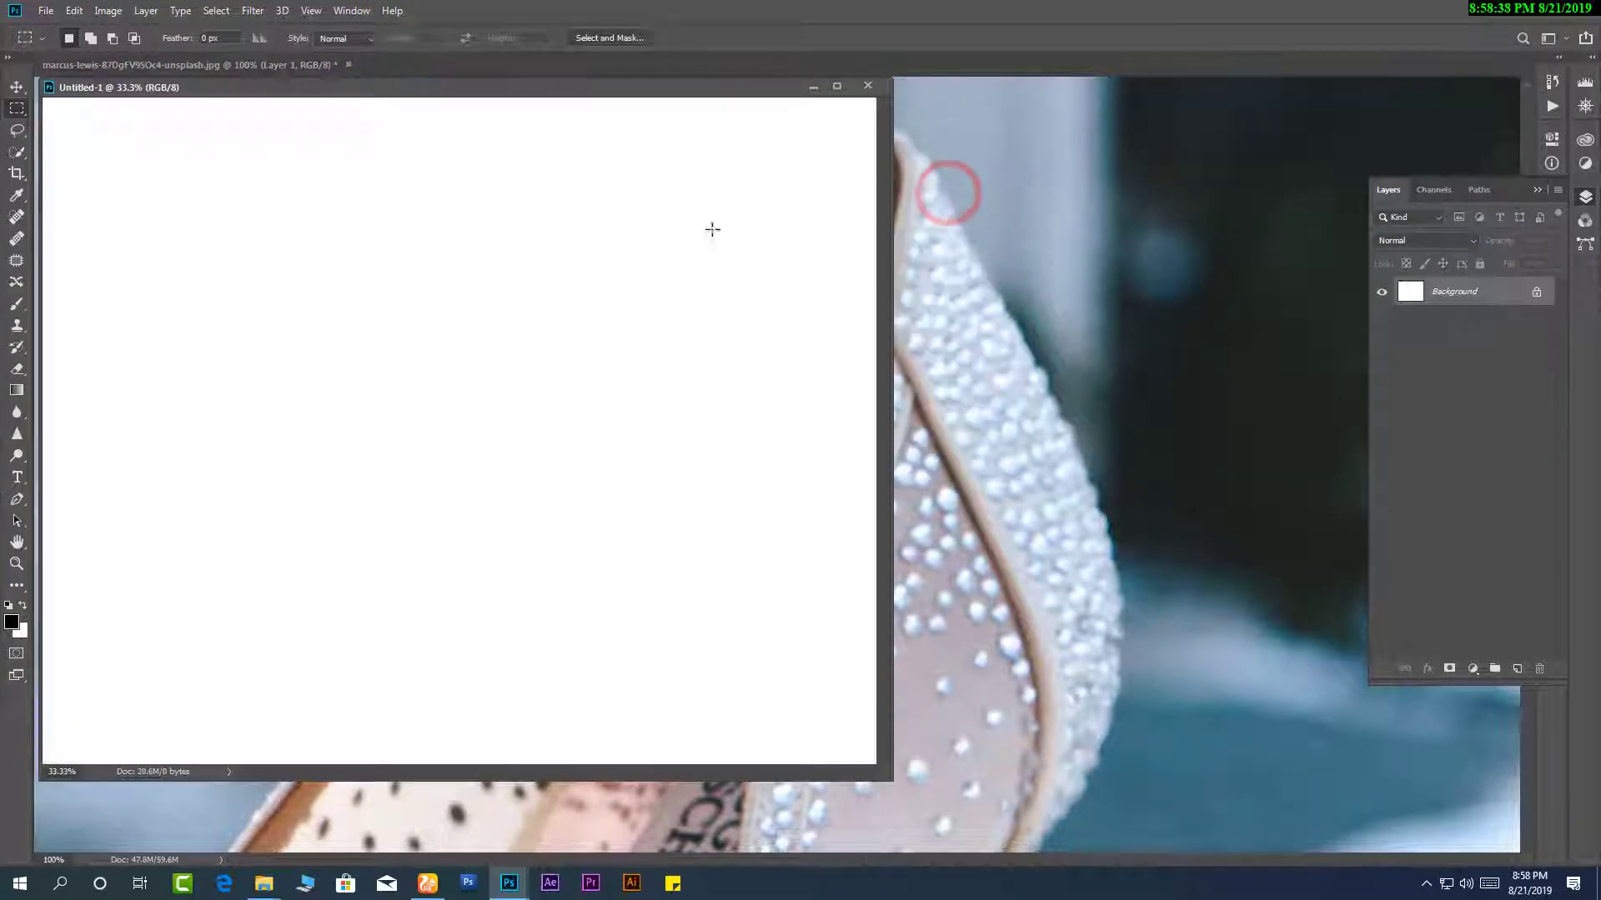
Copy the cut-out shoe layer from the photo into the new blank document and dock the new document's window.
{"action": "left_click_drag", "start_coordinate": [619, 89], "coordinate": [828, 350]}
{"action": "left_click", "coordinate": [858, 239]}
{"action": "key", "text": "v"}
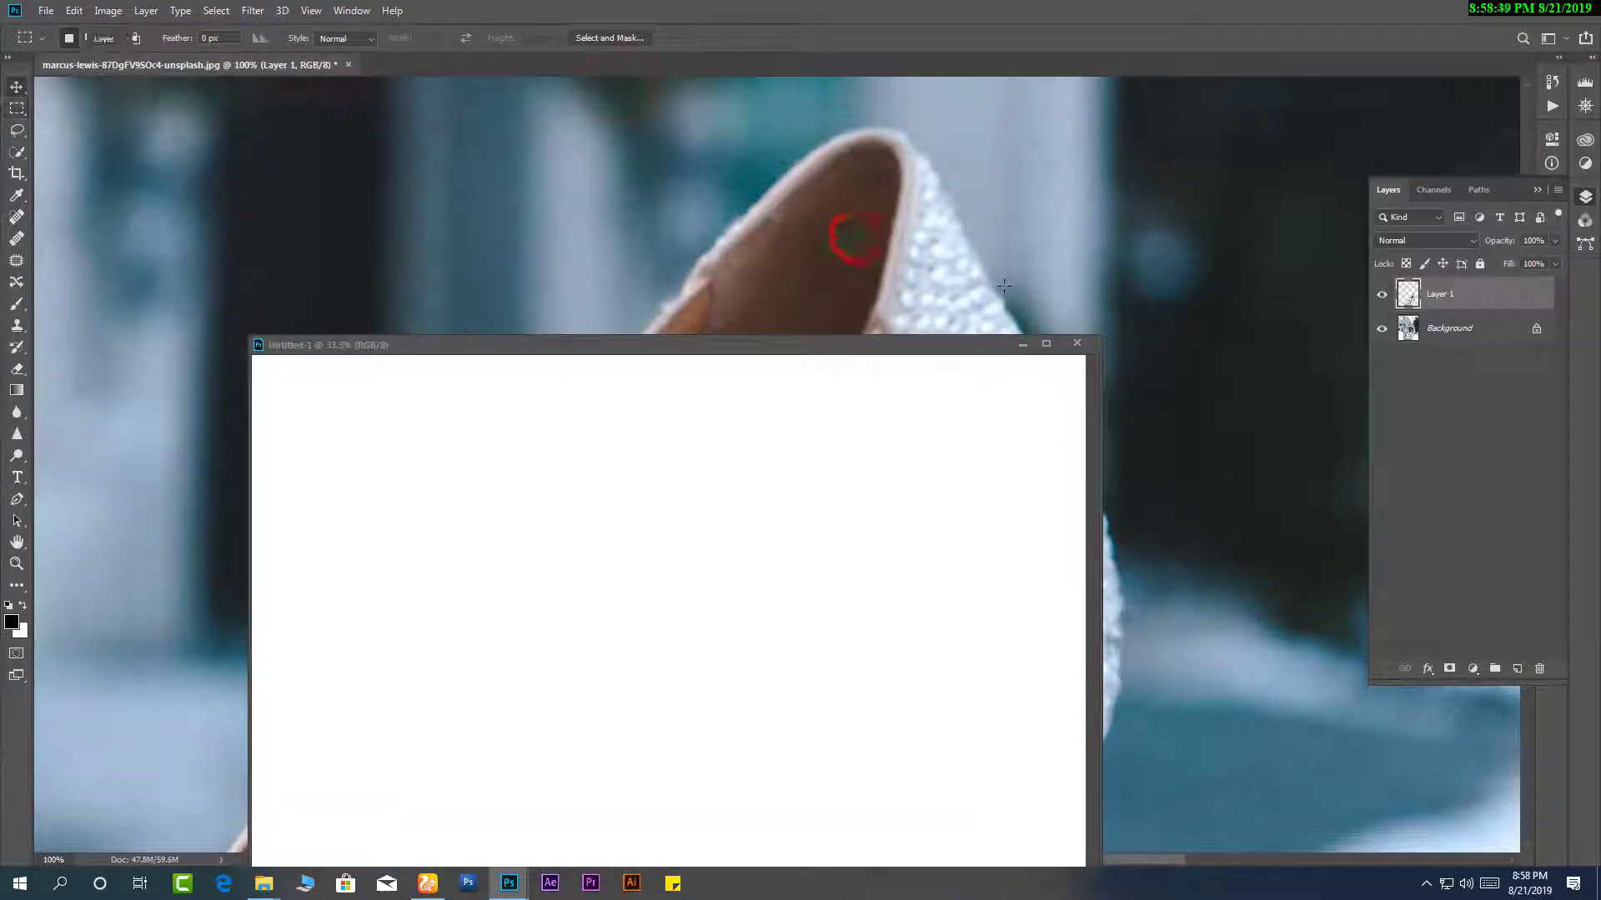
{"action": "left_click_drag", "start_coordinate": [897, 420], "coordinate": [738, 563]}
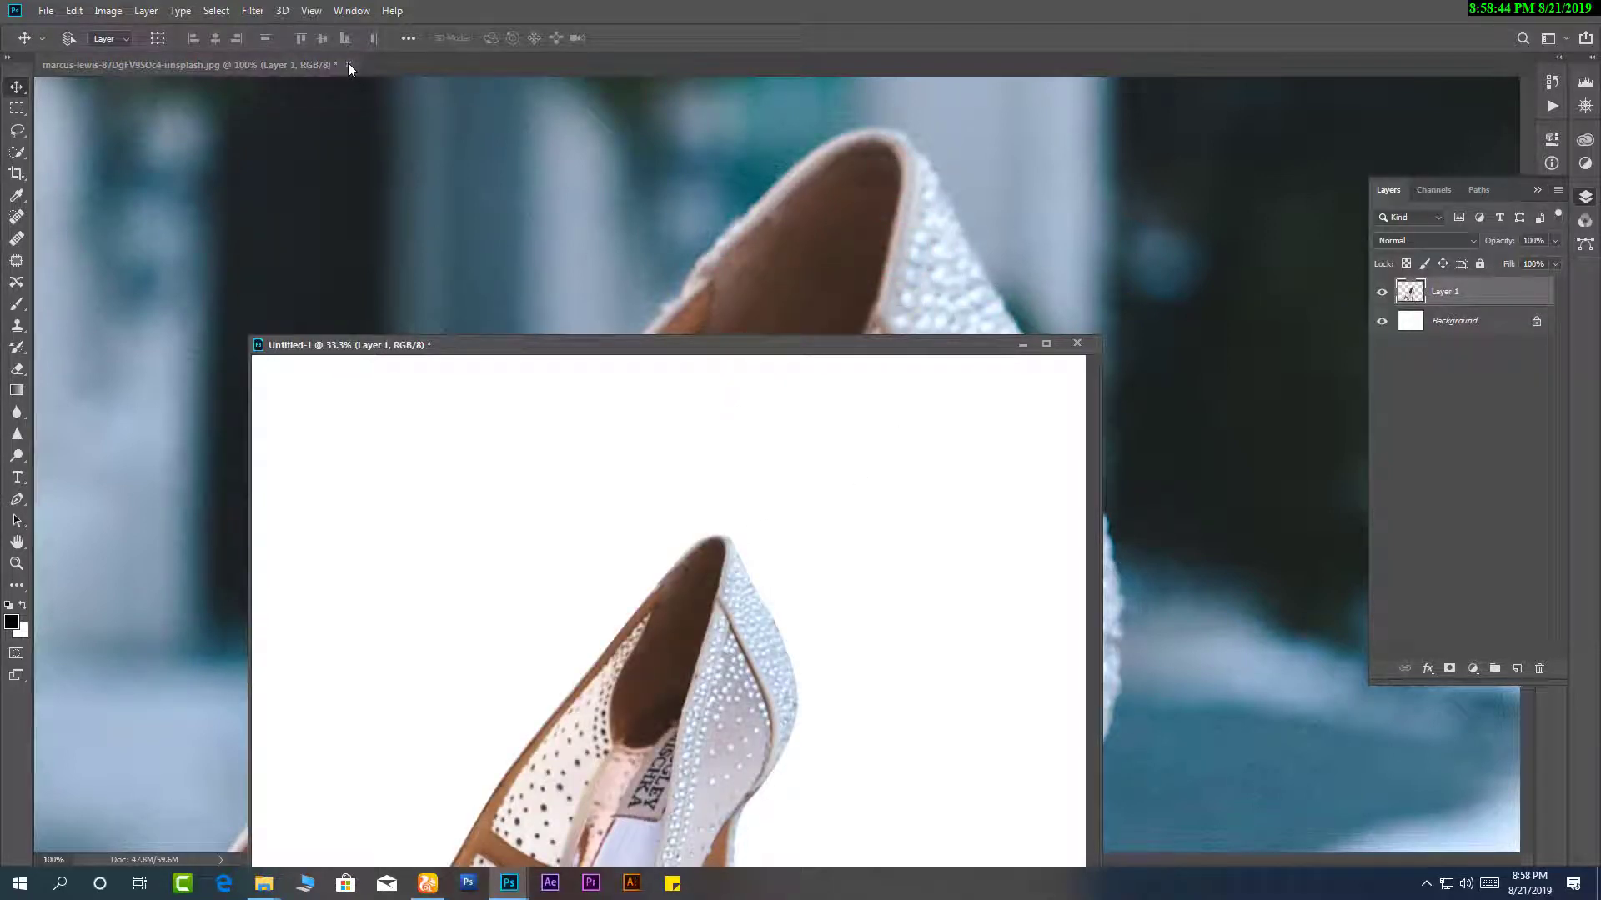
{"action": "left_click_drag", "start_coordinate": [910, 351], "coordinate": [901, 65]}
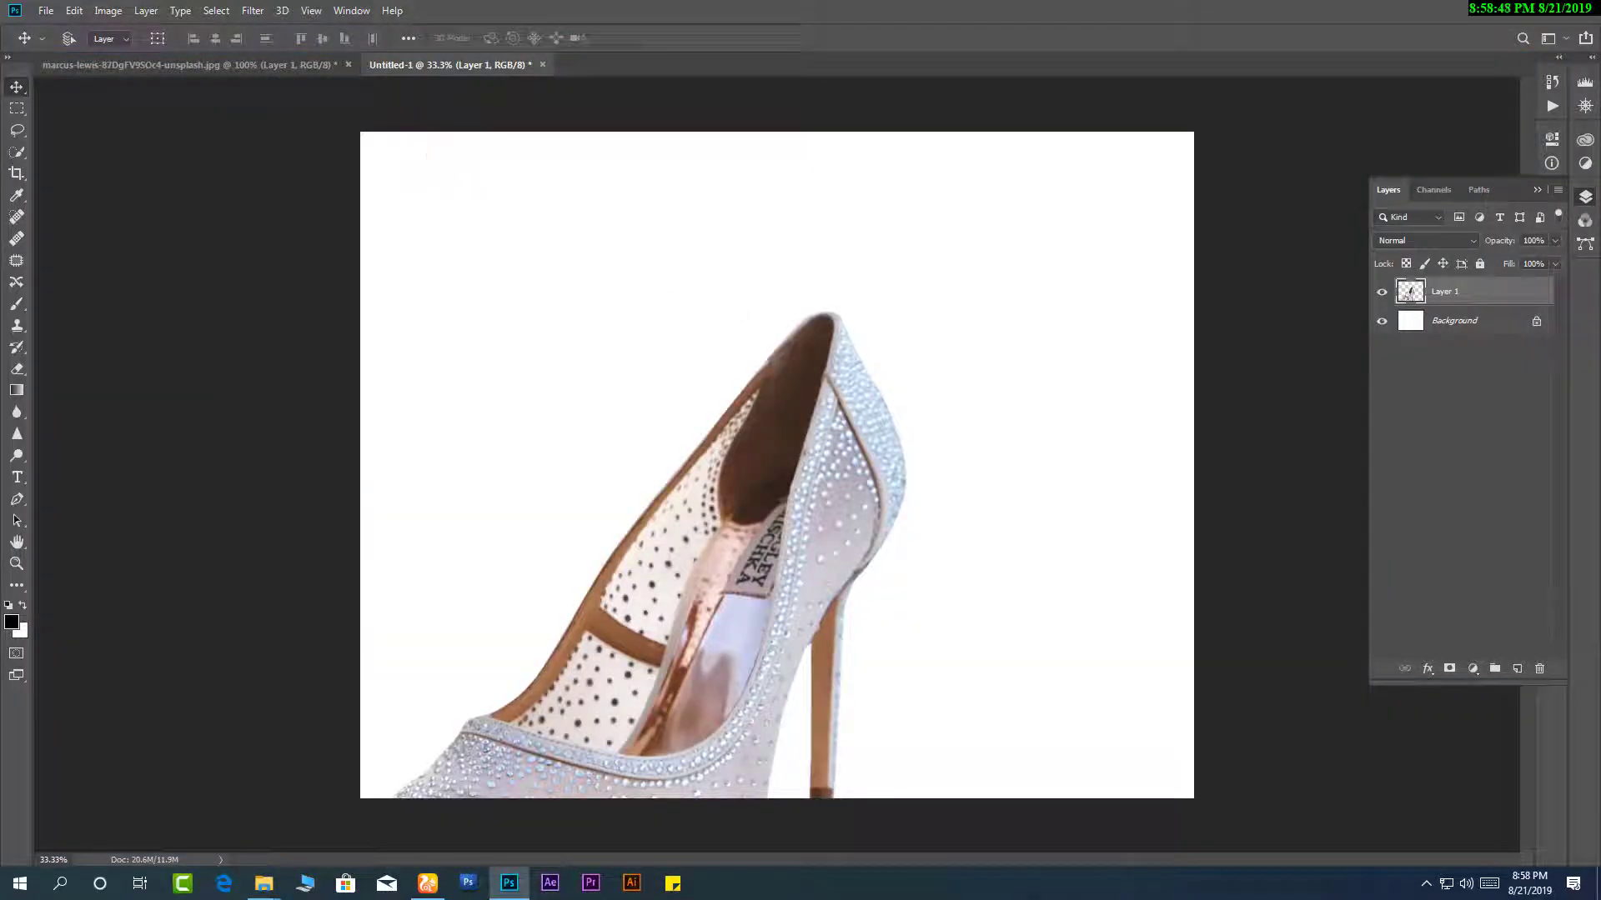
Undock the original shoe photo's window and minimize it, leaving the new white document in view.
{"action": "left_click_drag", "start_coordinate": [300, 65], "coordinate": [318, 143]}
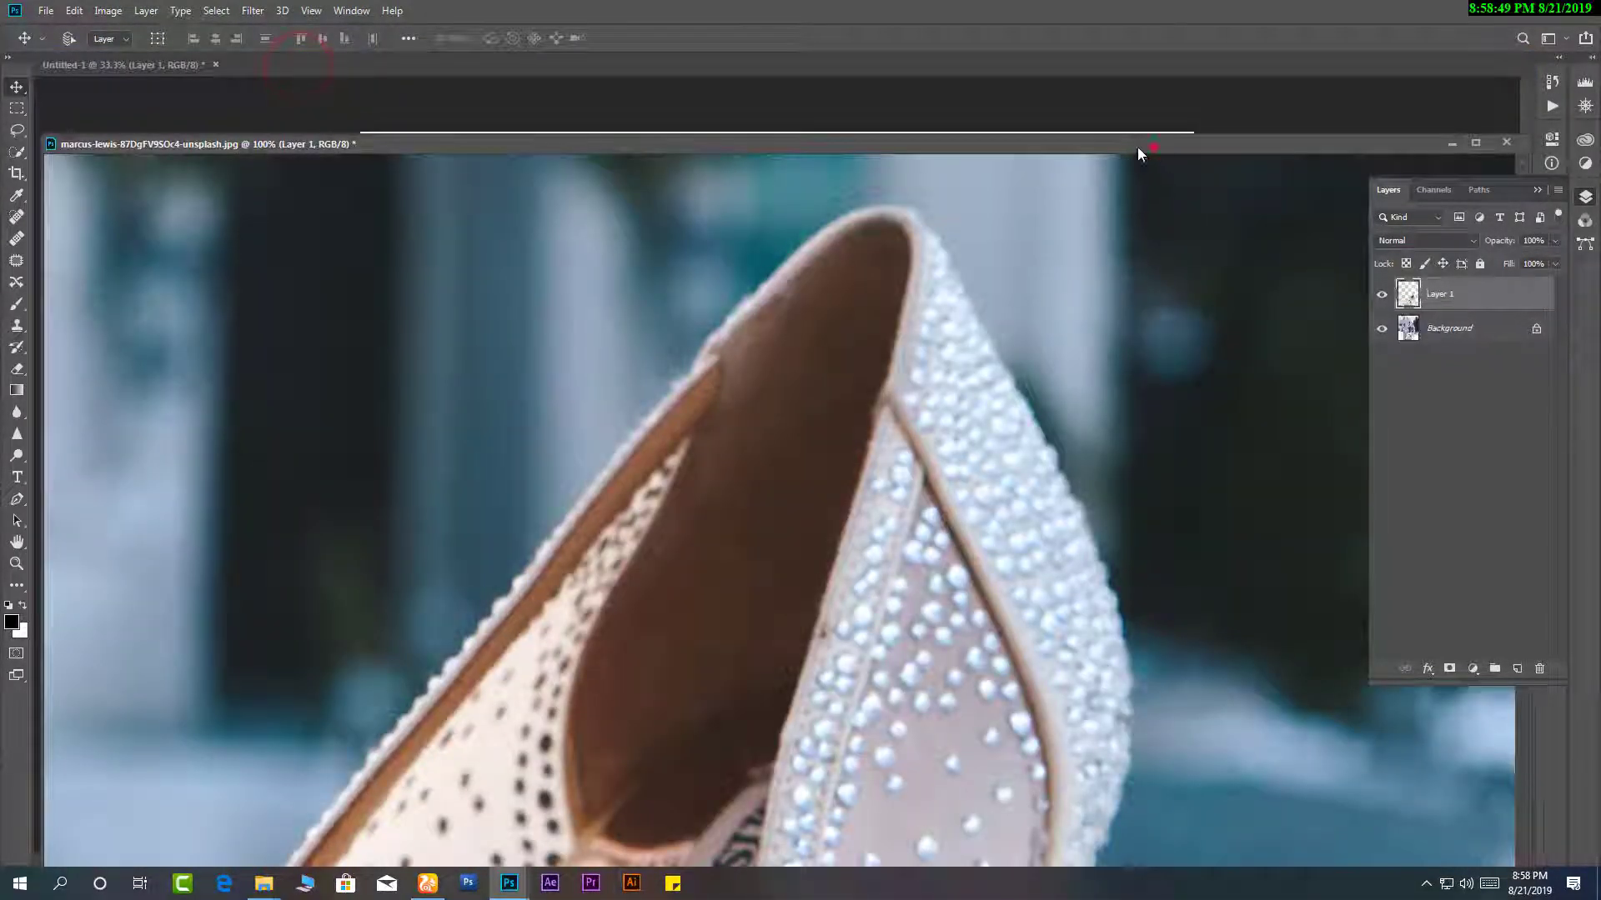
{"action": "left_click_drag", "start_coordinate": [1138, 148], "coordinate": [1153, 147]}
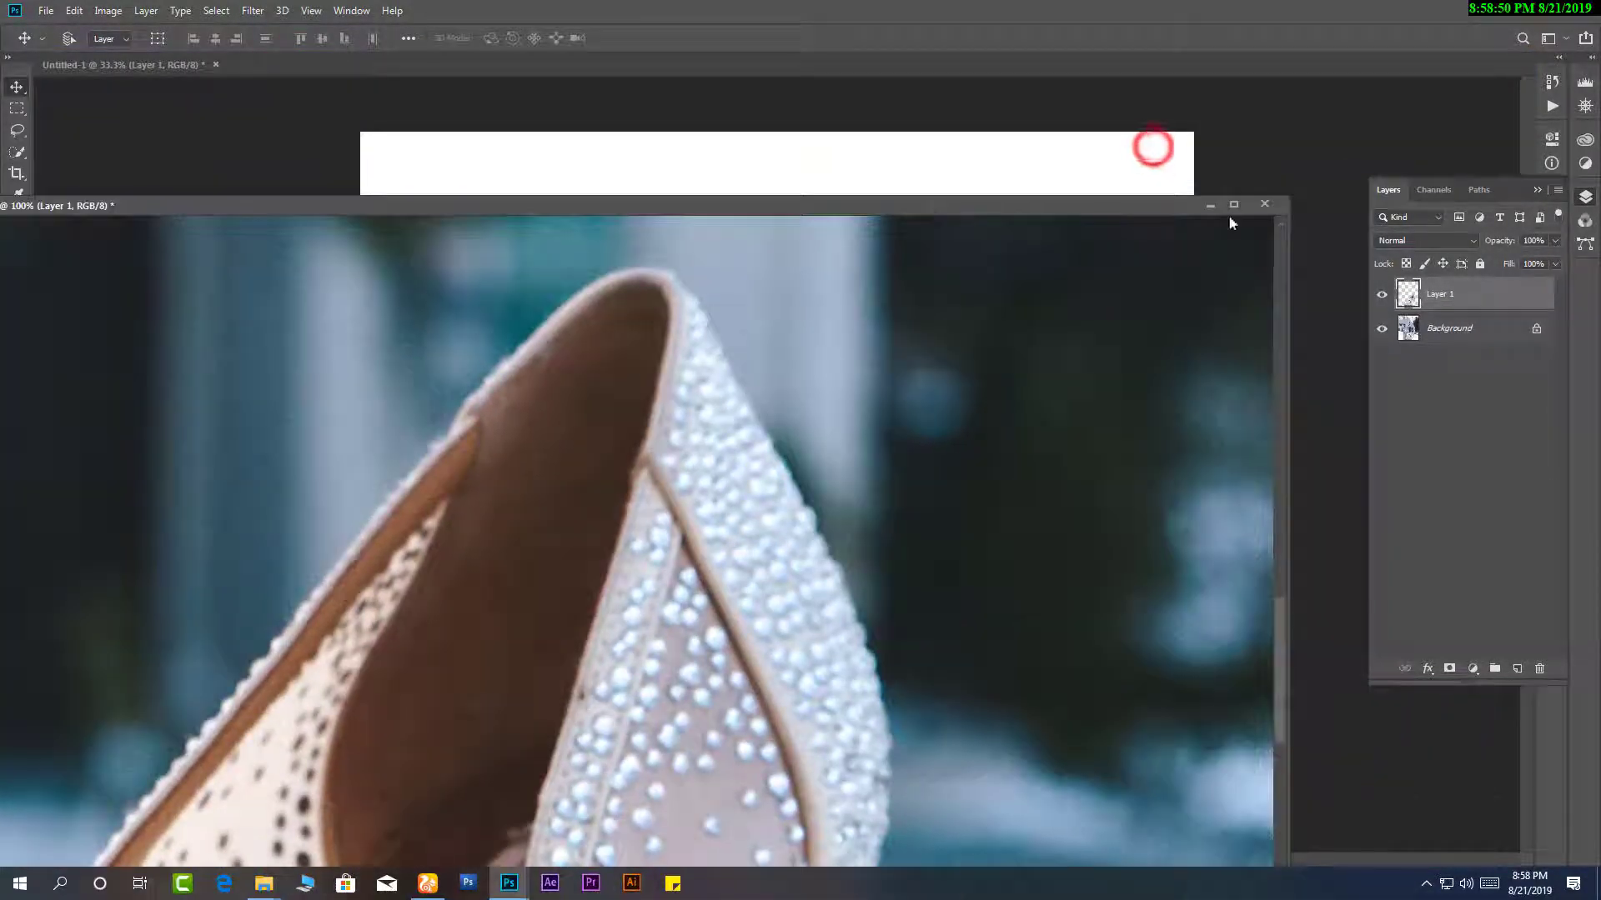
{"action": "left_click", "coordinate": [1207, 206]}
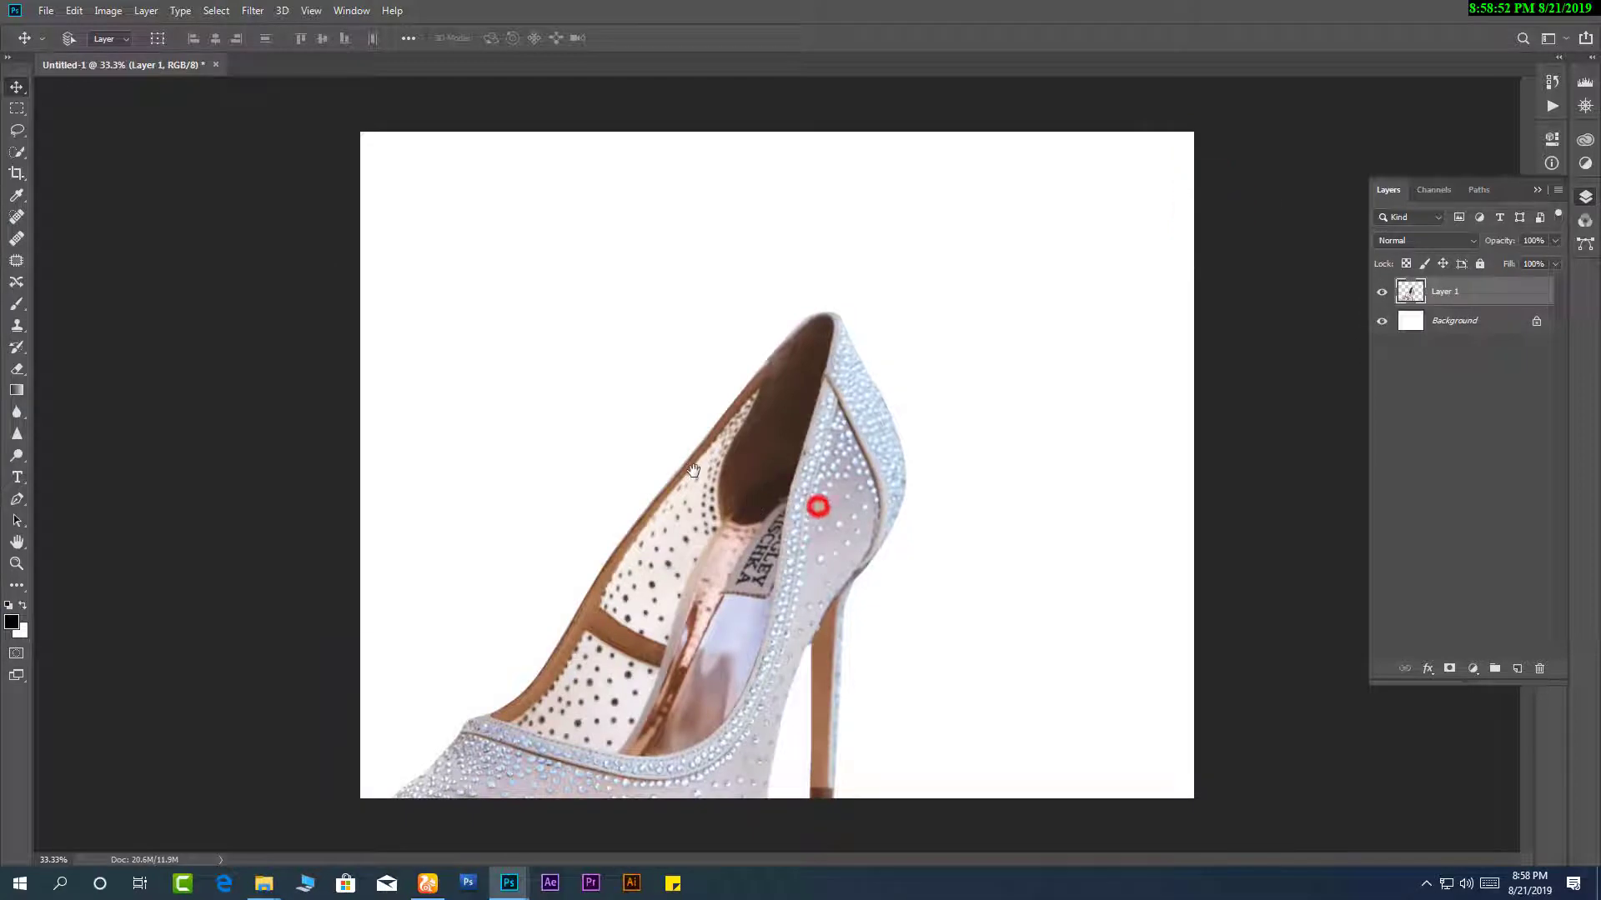
Move the whole shoe into the white canvas, scale it to 95.33%, rotate it 12.16° and centre it.
{"action": "left_click_drag", "start_coordinate": [818, 506], "coordinate": [924, 381]}
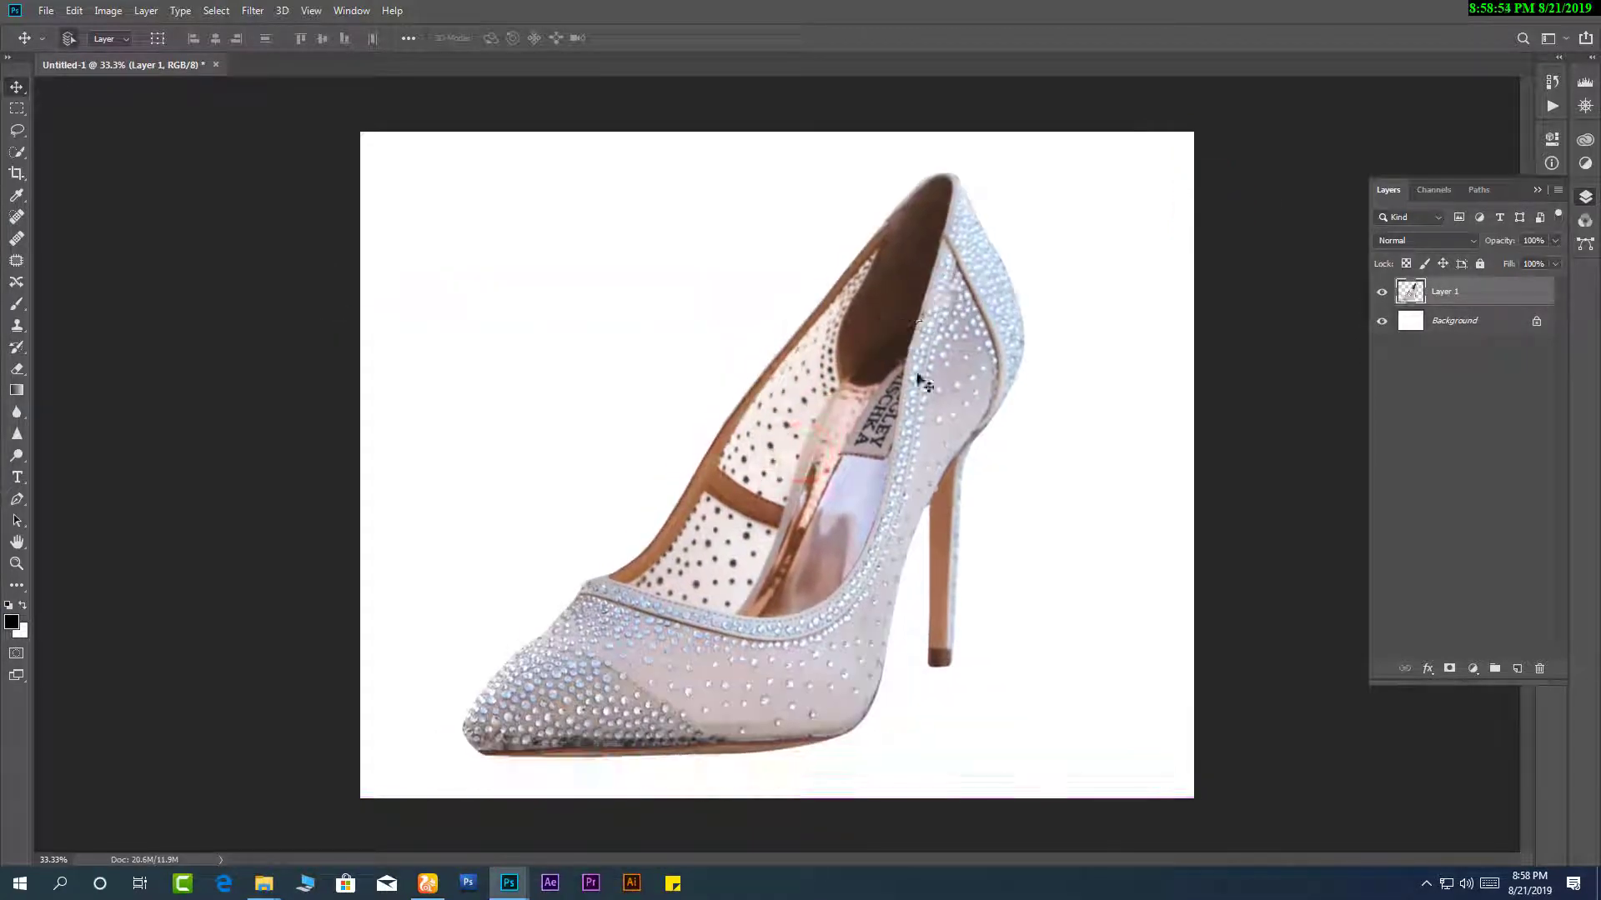
{"action": "key", "text": "ctrl+t"}
{"action": "left_click_drag", "start_coordinate": [1024, 171], "coordinate": [1076, 261]}
{"action": "left_click_drag", "start_coordinate": [847, 401], "coordinate": [879, 412]}
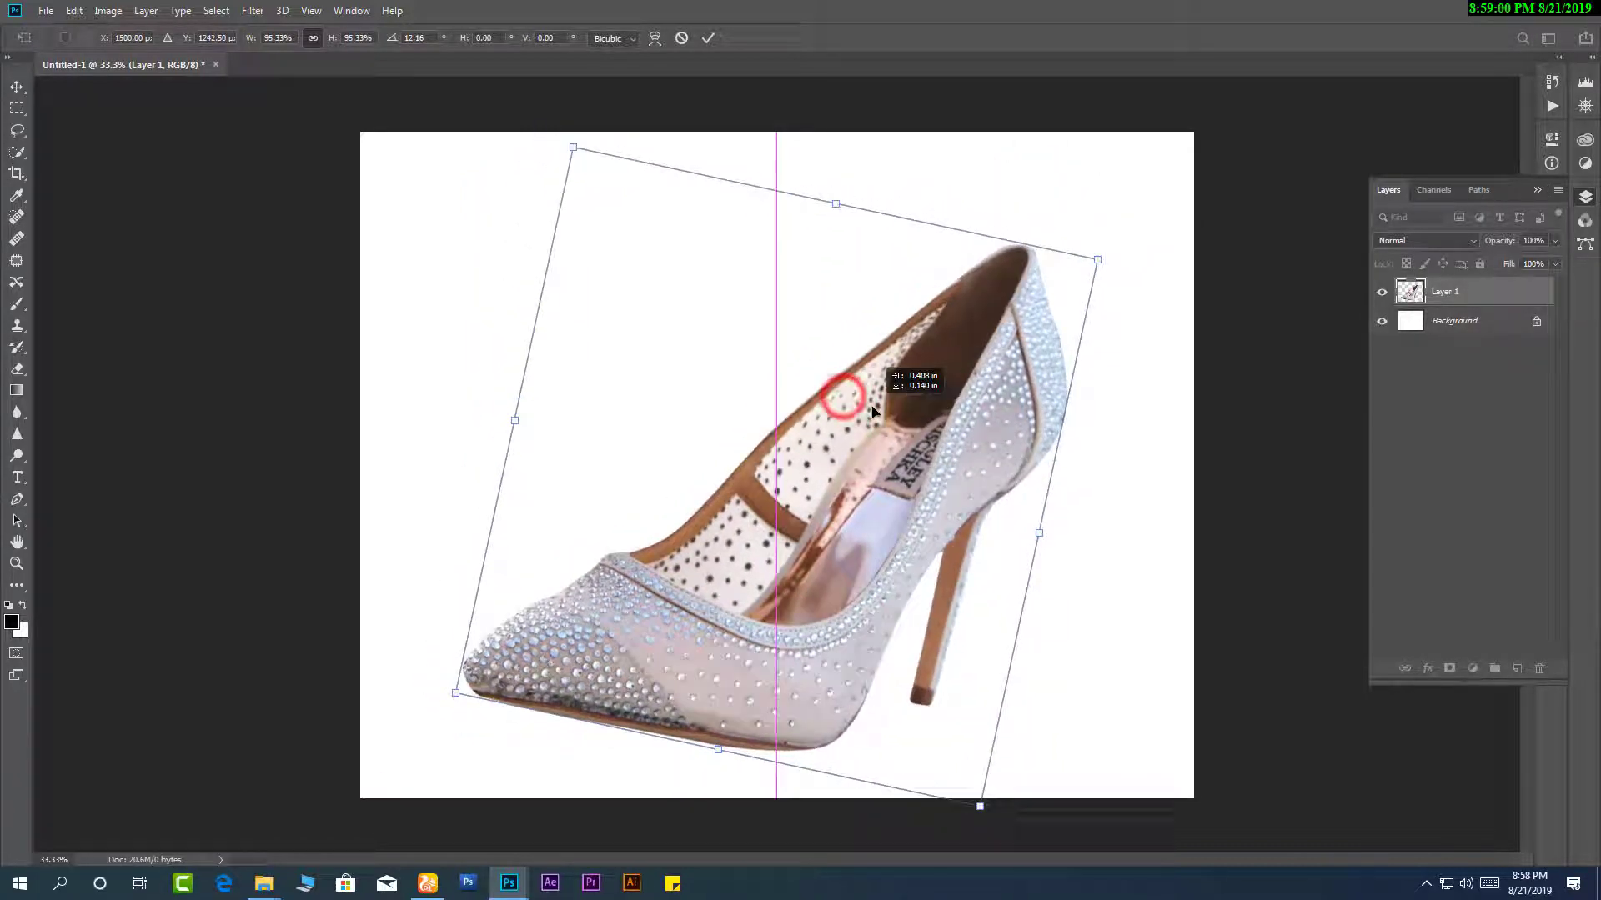
{"action": "right_click", "coordinate": [820, 404]}
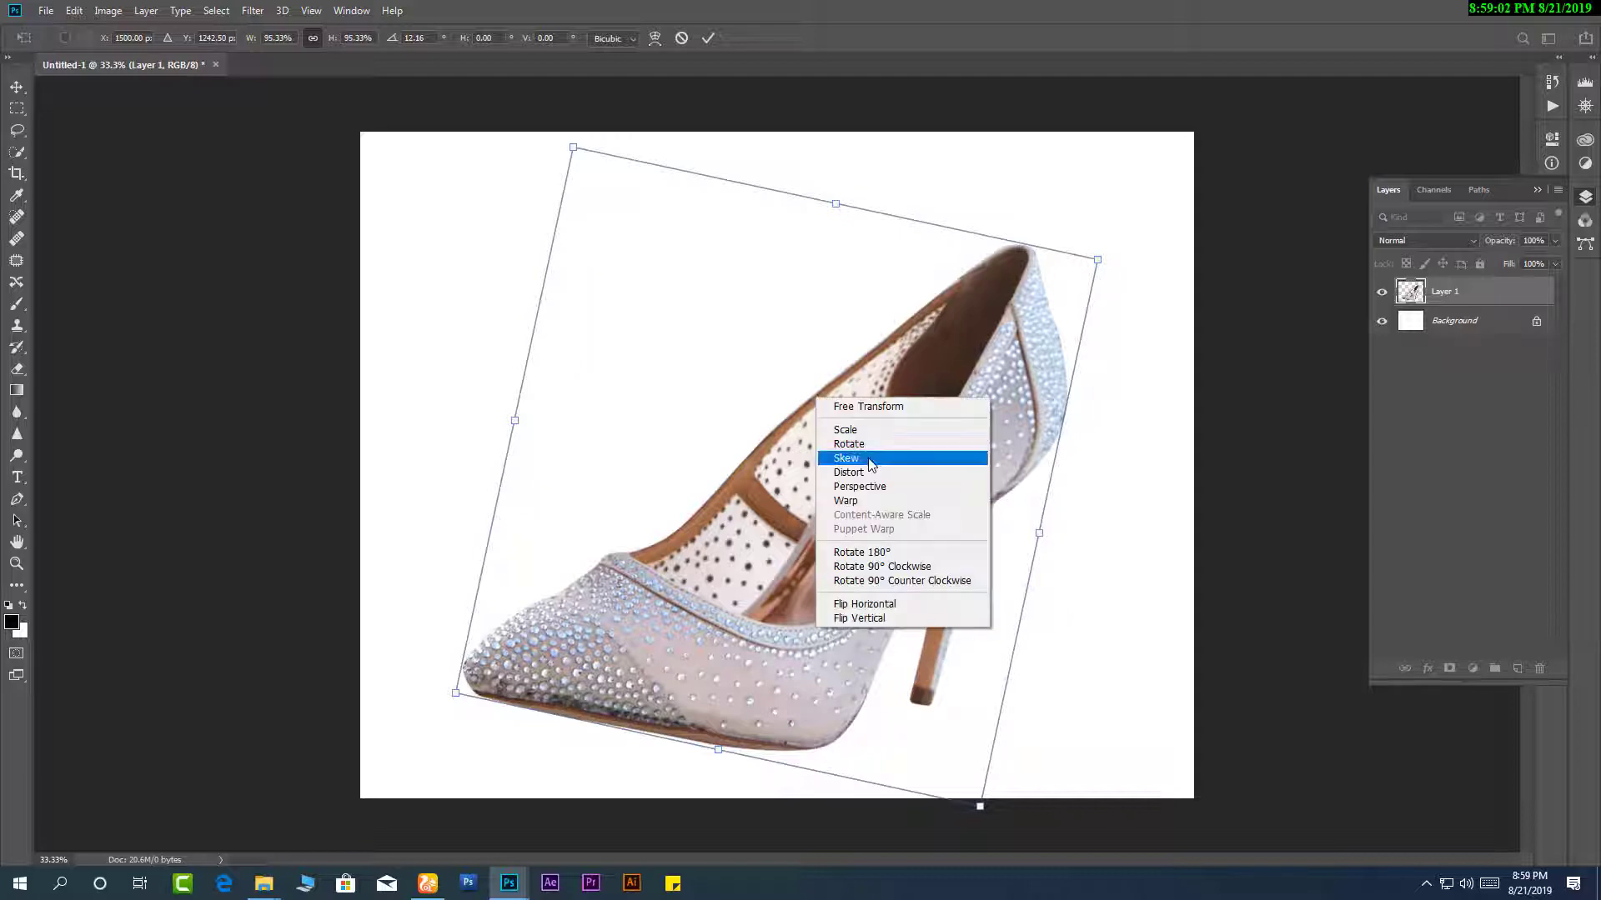
{"action": "left_click", "coordinate": [838, 302]}
{"action": "double_click", "coordinate": [839, 301]}
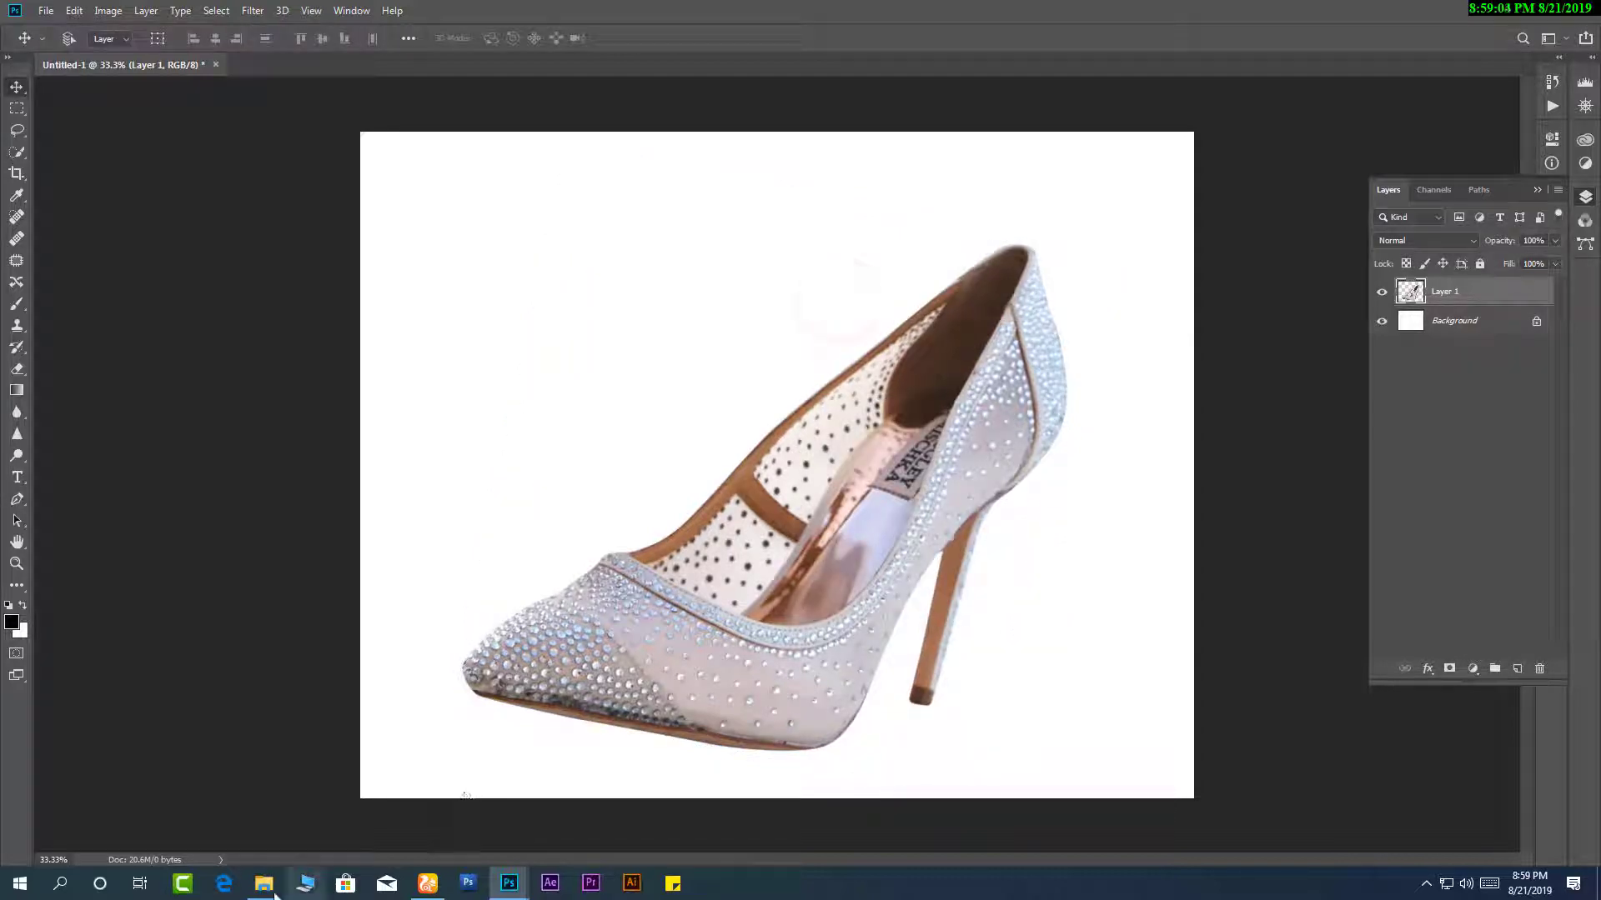
Switch to File Explorer, open if_i_could_be__xiii_by_nightstocker_d1h8r6q from ppp > New folder in Photoshop, and dock its window.
{"action": "mouse_move", "coordinate": [265, 889]}
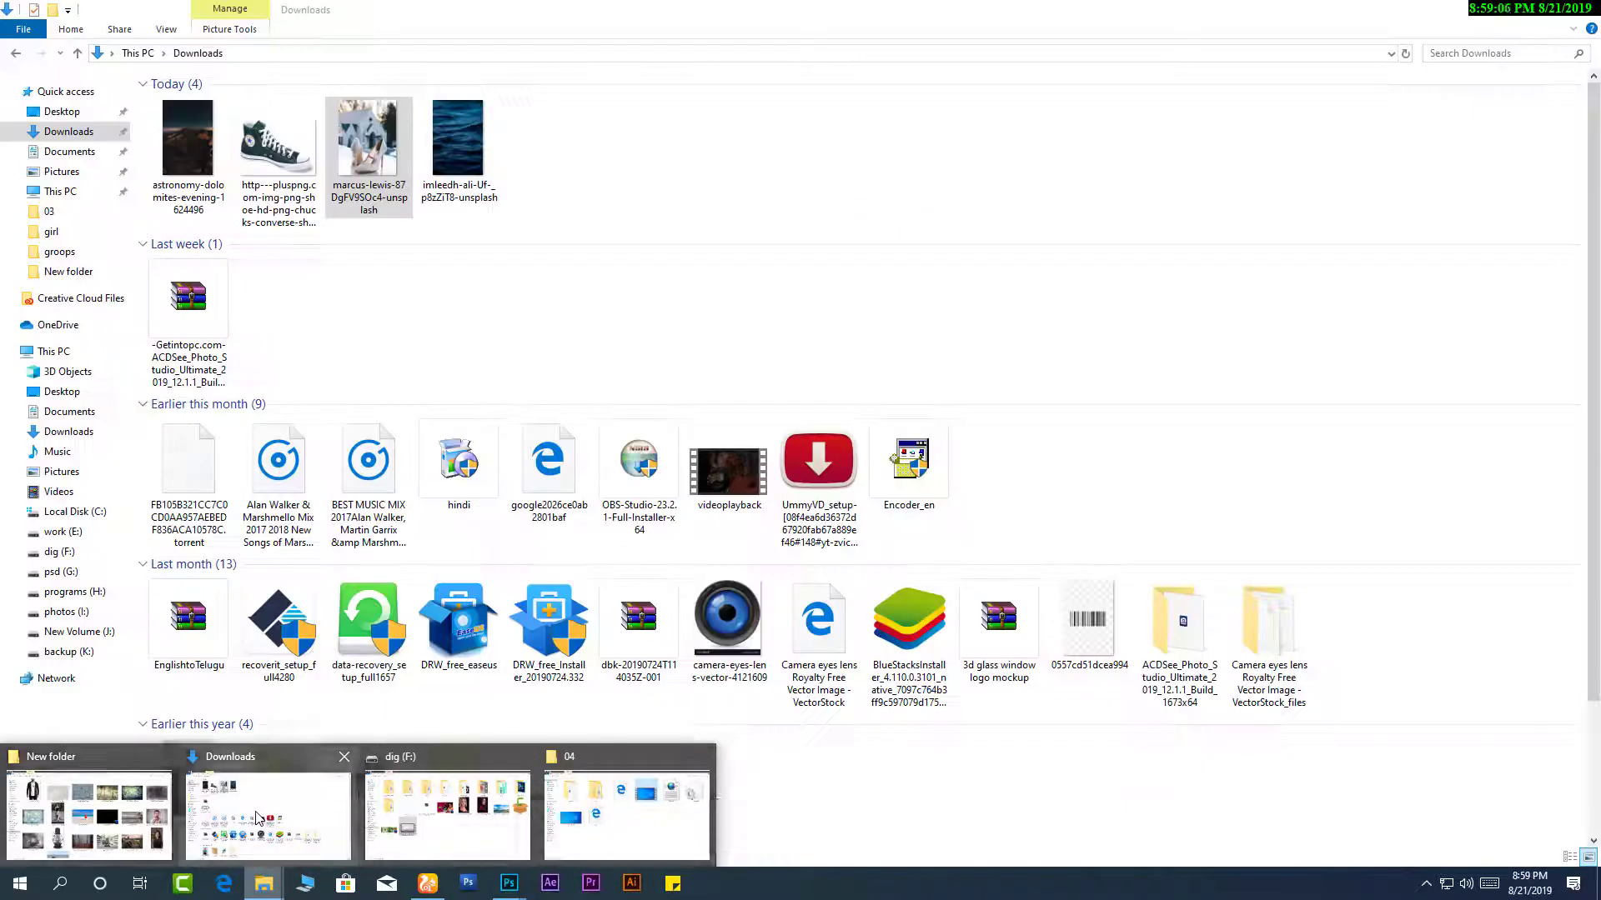
{"action": "left_click", "coordinate": [256, 818]}
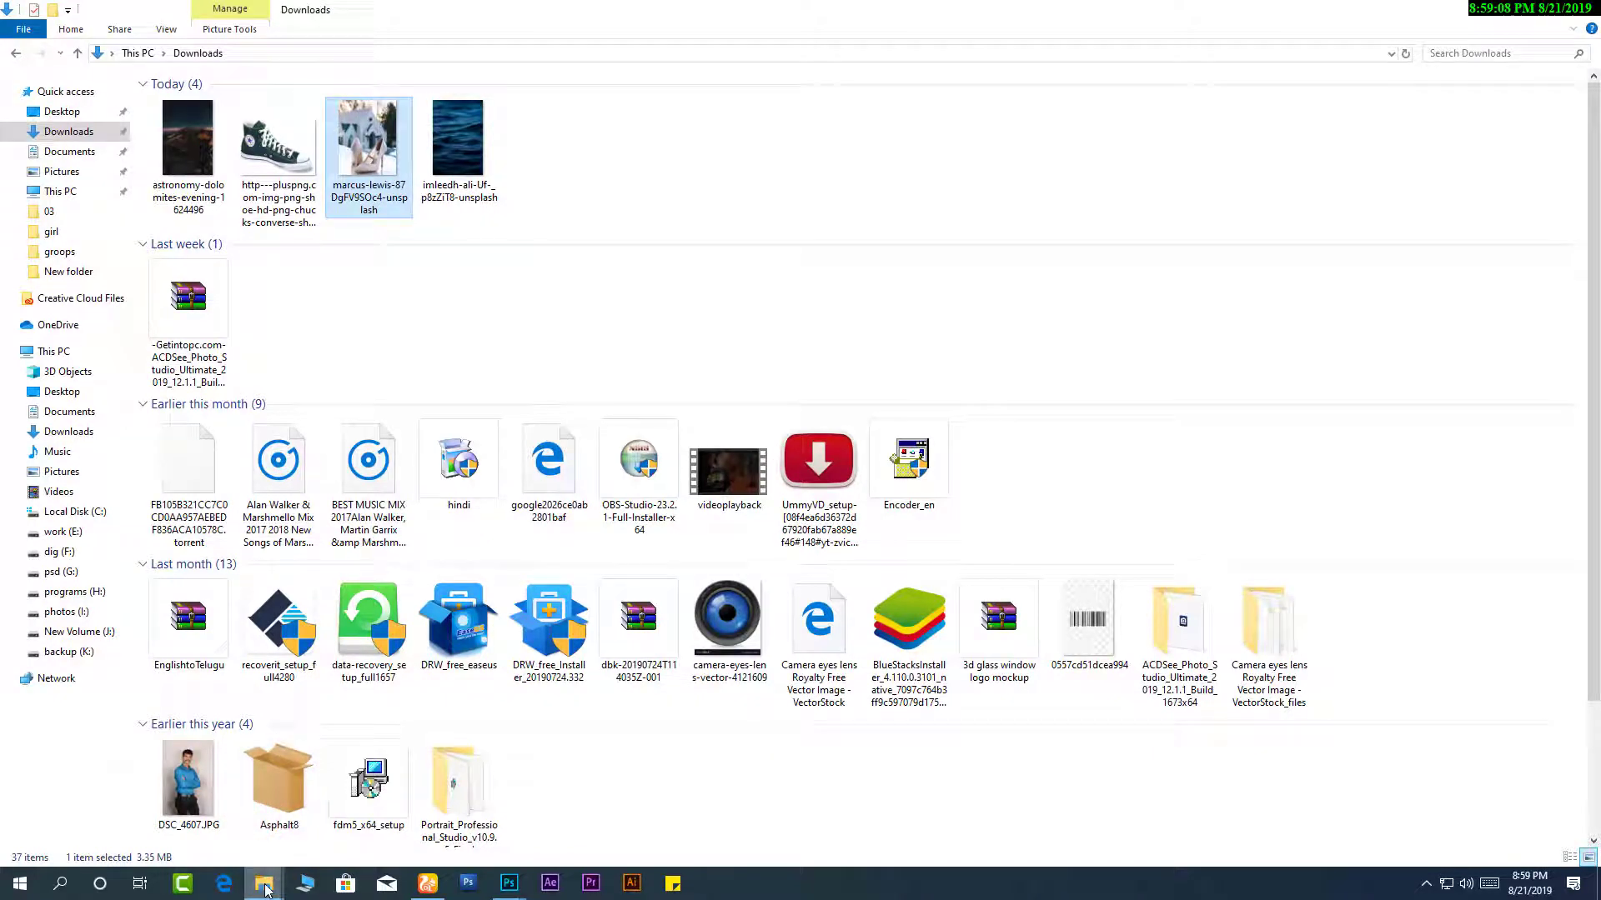
{"action": "mouse_move", "coordinate": [265, 889]}
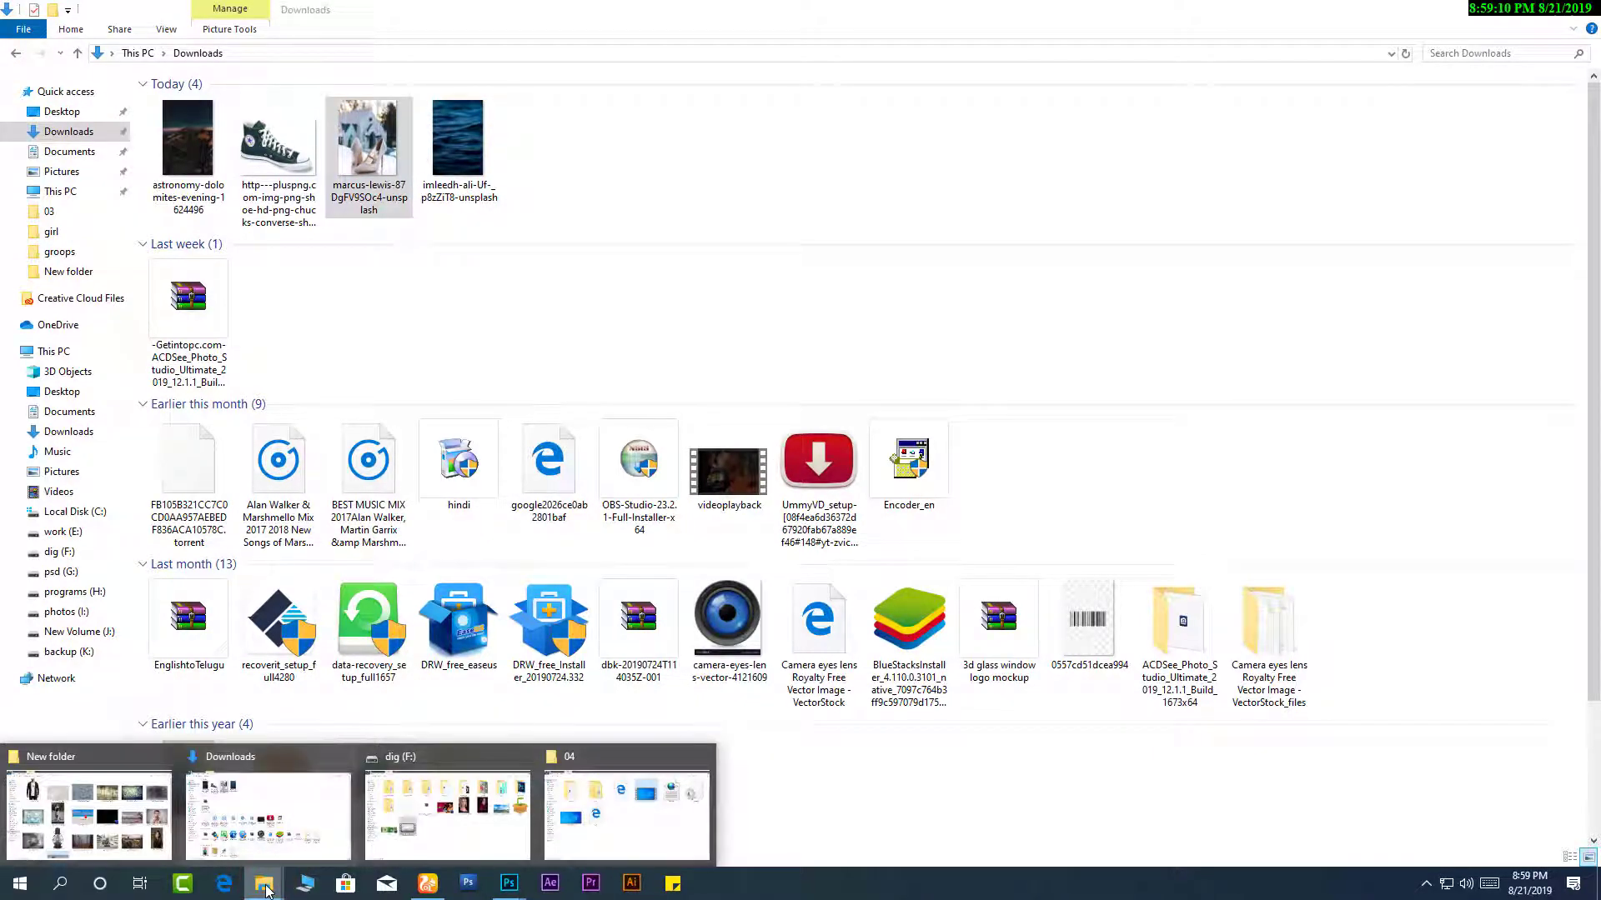
{"action": "mouse_move", "coordinate": [153, 819]}
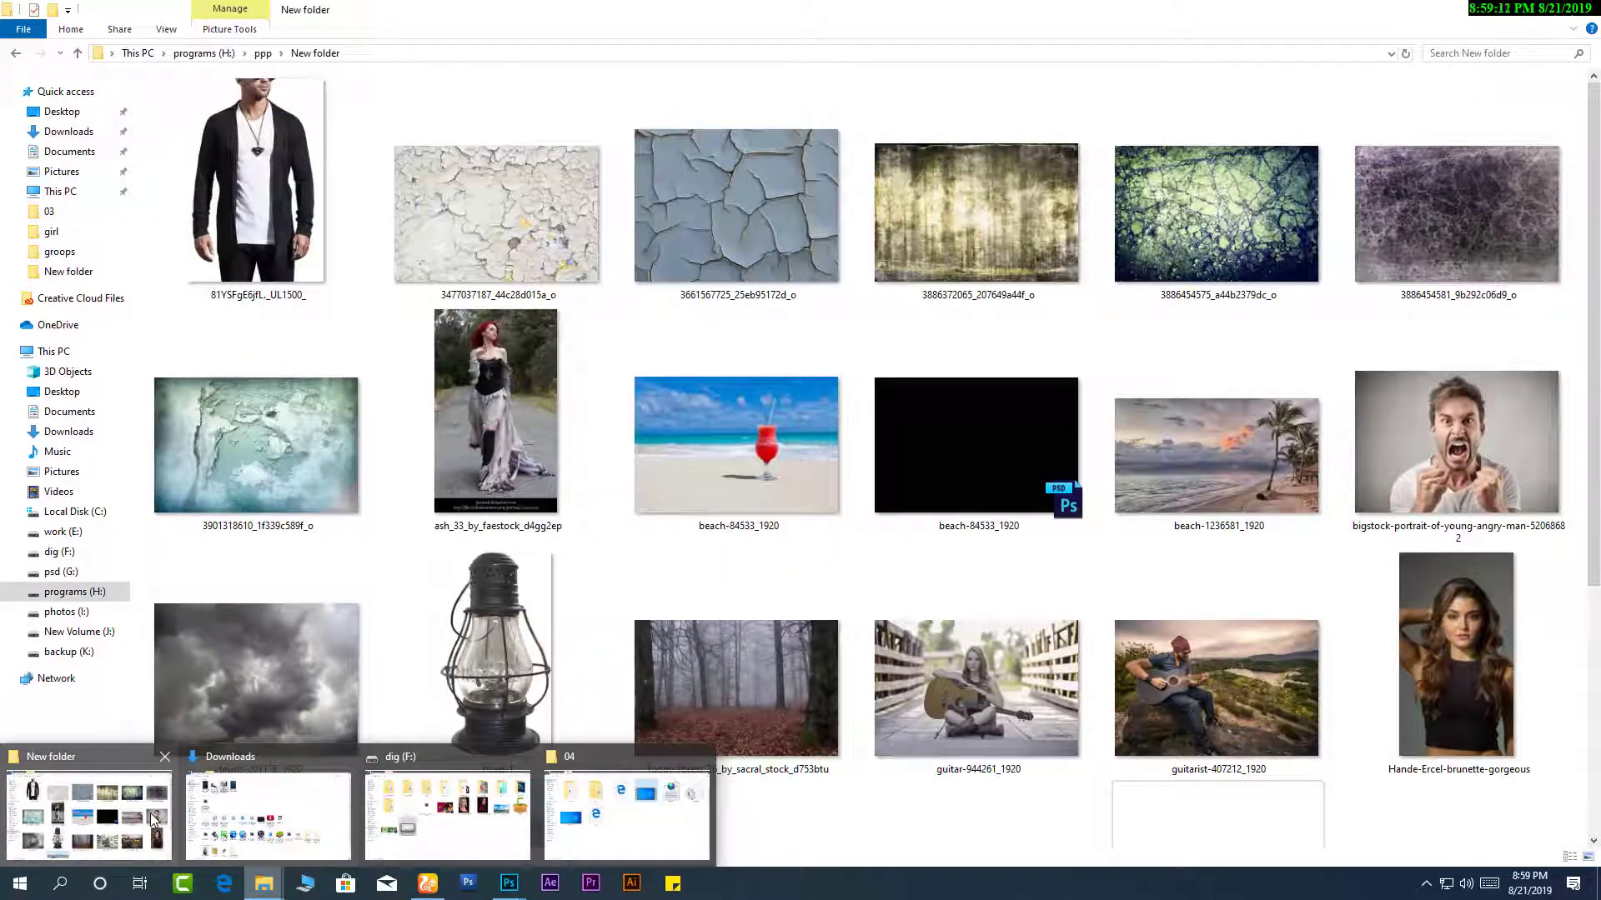
{"action": "left_click", "coordinate": [151, 813]}
{"action": "scroll", "coordinate": [654, 644], "scroll_direction": "down", "scroll_amount": 5}
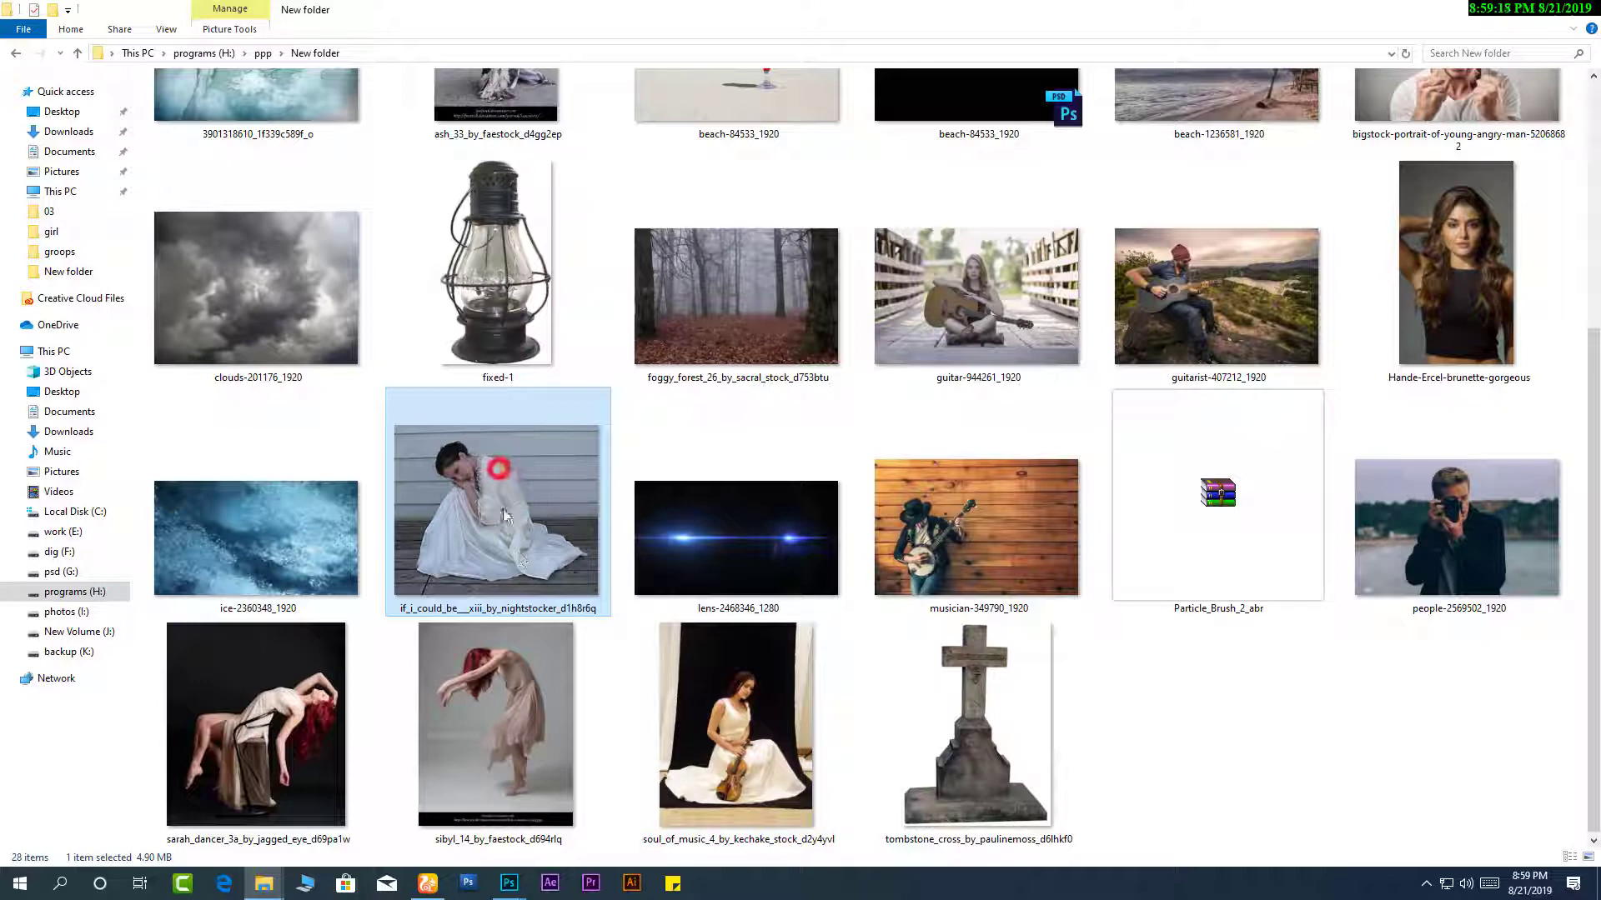
{"action": "left_click_drag", "start_coordinate": [504, 515], "coordinate": [736, 55]}
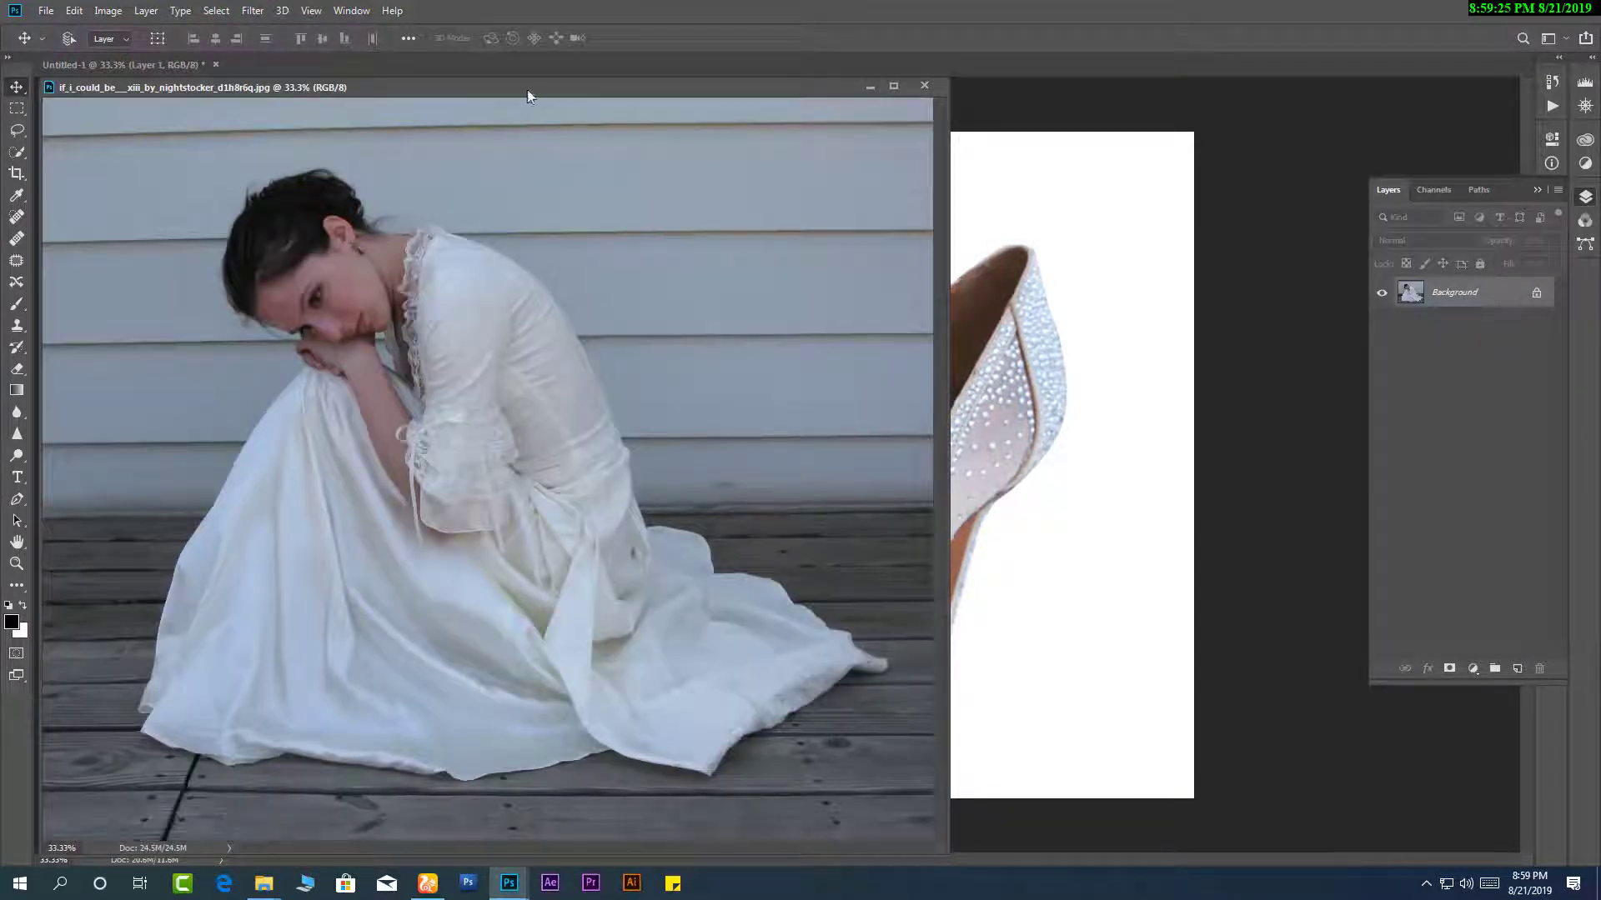
{"action": "left_click_drag", "start_coordinate": [527, 89], "coordinate": [600, 104]}
{"action": "left_click_drag", "start_coordinate": [502, 98], "coordinate": [548, 67]}
Select the seated woman in the photo automatically with Select Subject.
{"action": "left_click", "coordinate": [645, 271]}
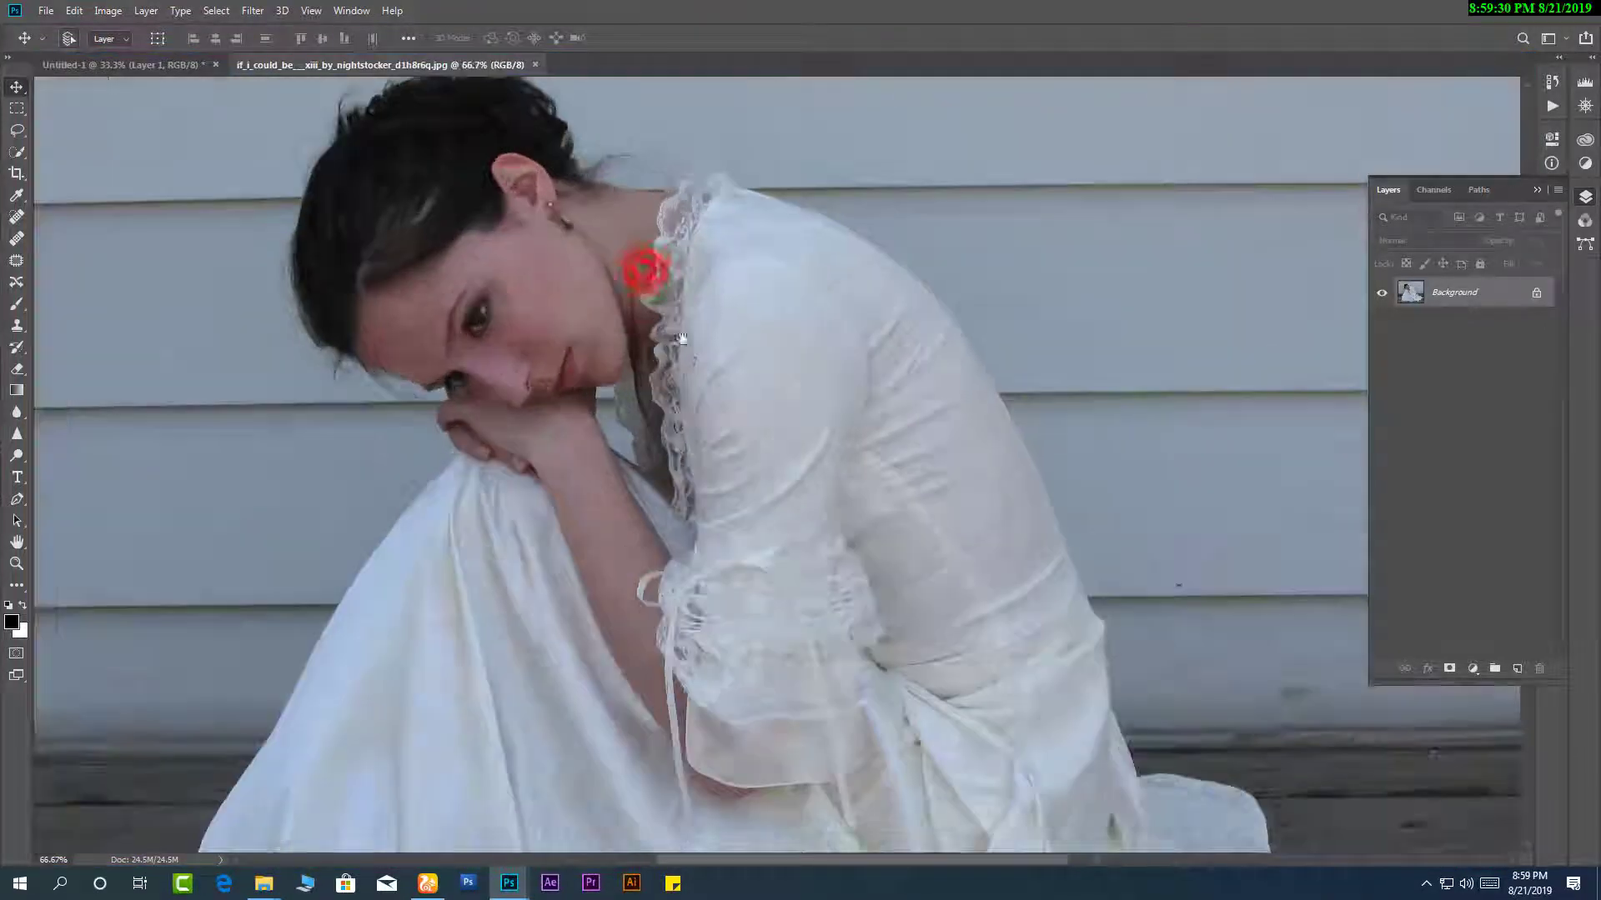
{"action": "left_click_drag", "start_coordinate": [454, 239], "coordinate": [591, 333]}
{"action": "left_click", "coordinate": [604, 310]}
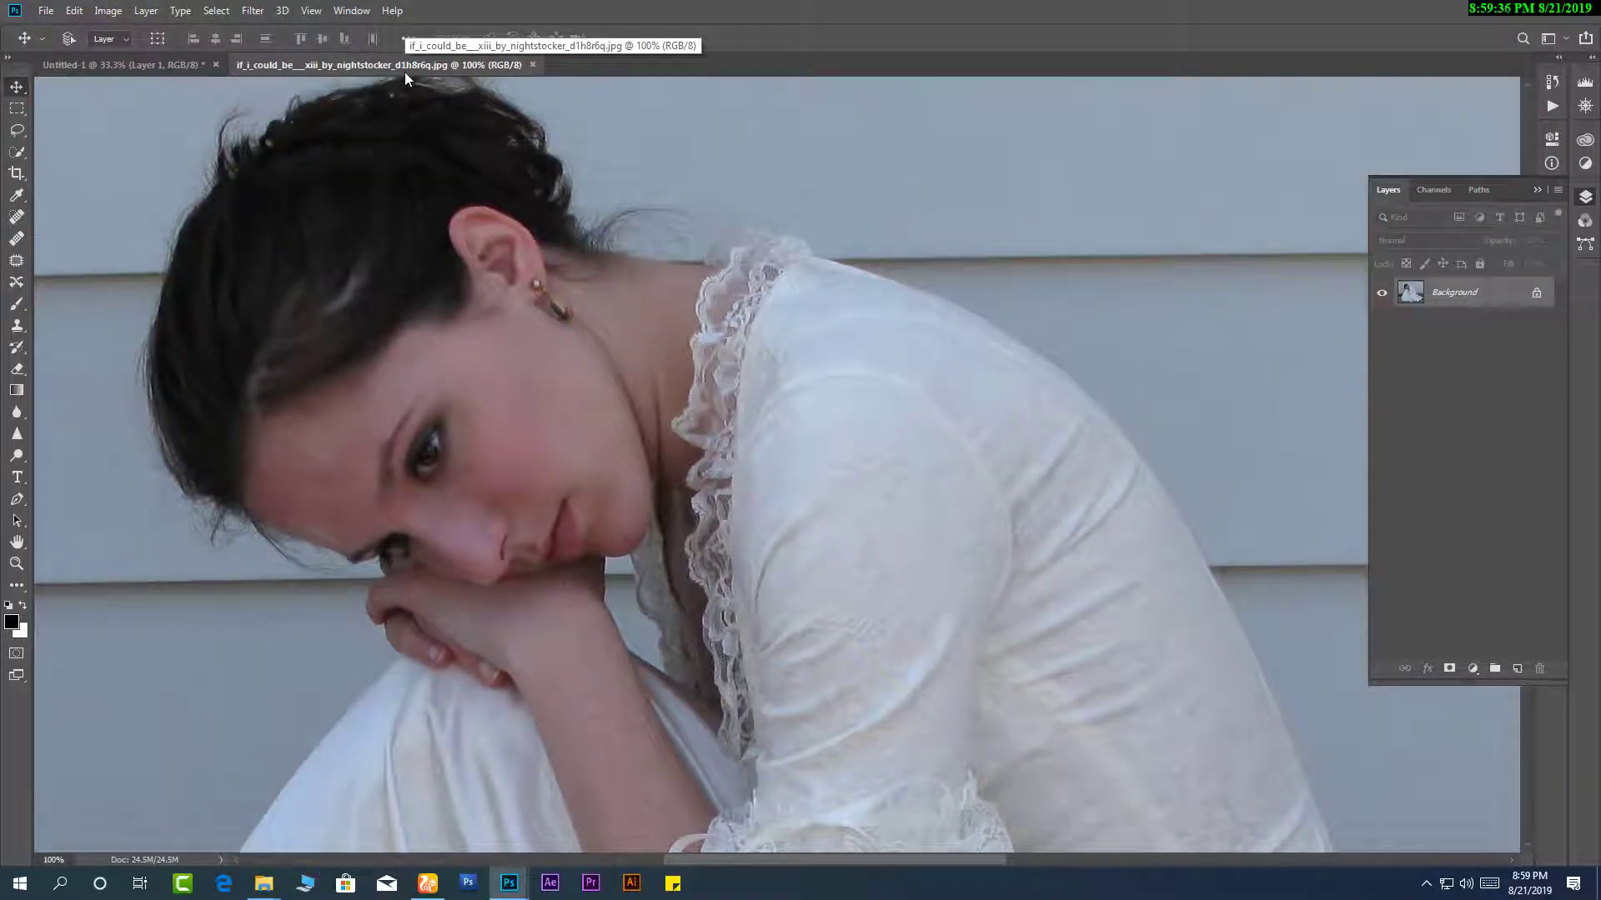
{"action": "key", "text": "w"}
{"action": "left_click", "coordinate": [279, 38]}
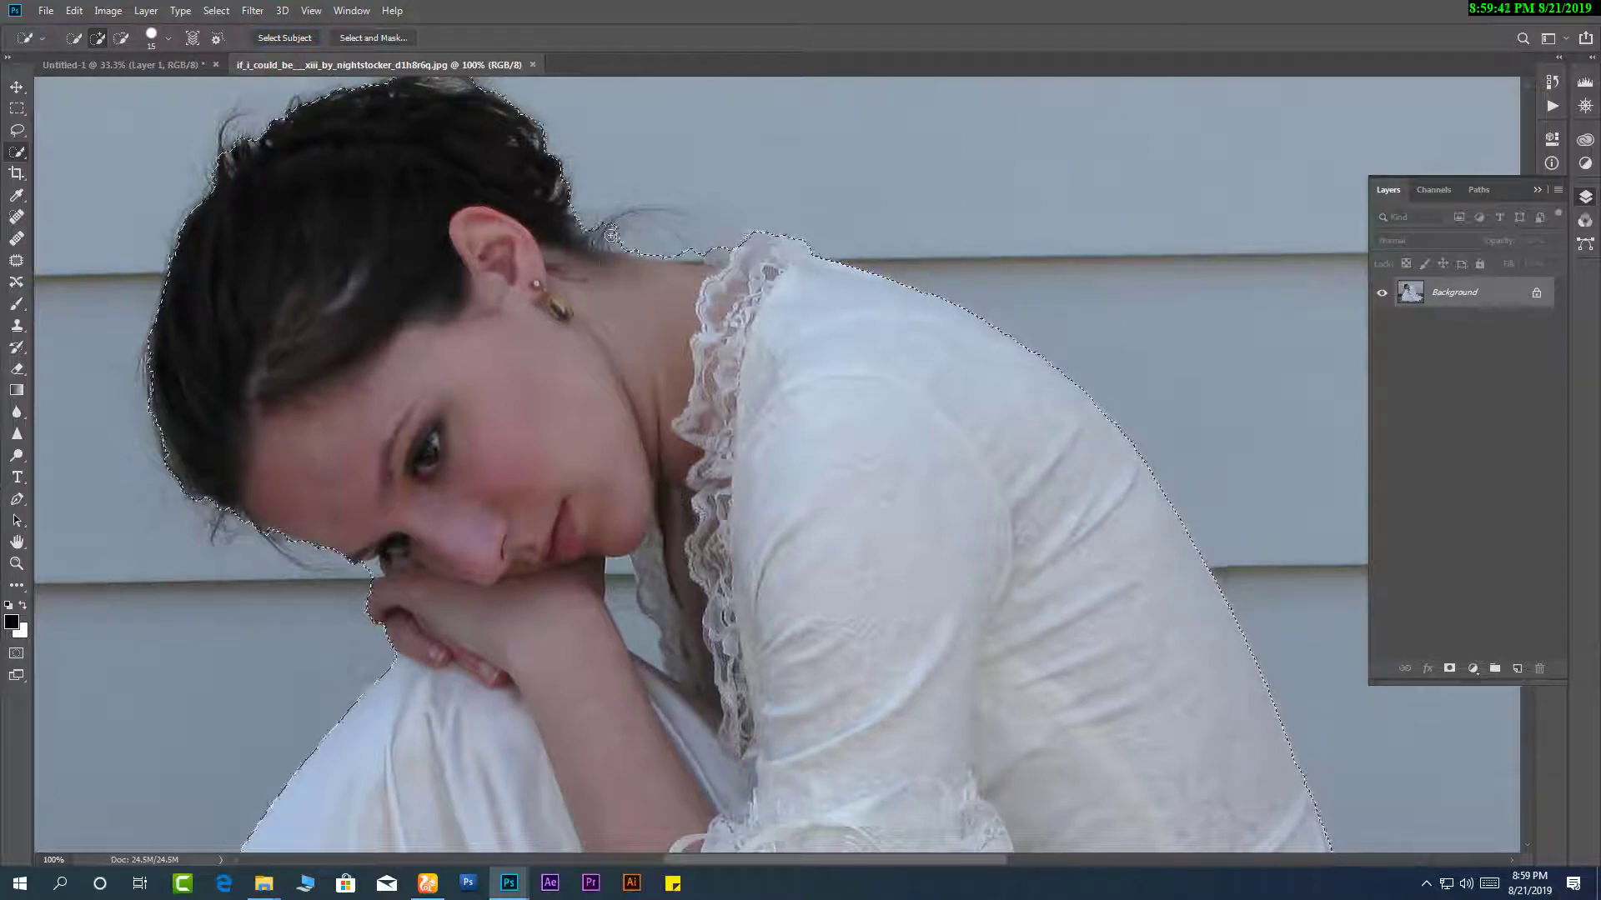
Examine the selection edge around the woman's face, hands and dress.
{"action": "left_click", "coordinate": [746, 433], "text": "ctrl+alt"}
{"action": "left_click", "coordinate": [842, 459], "text": "ctrl+alt"}
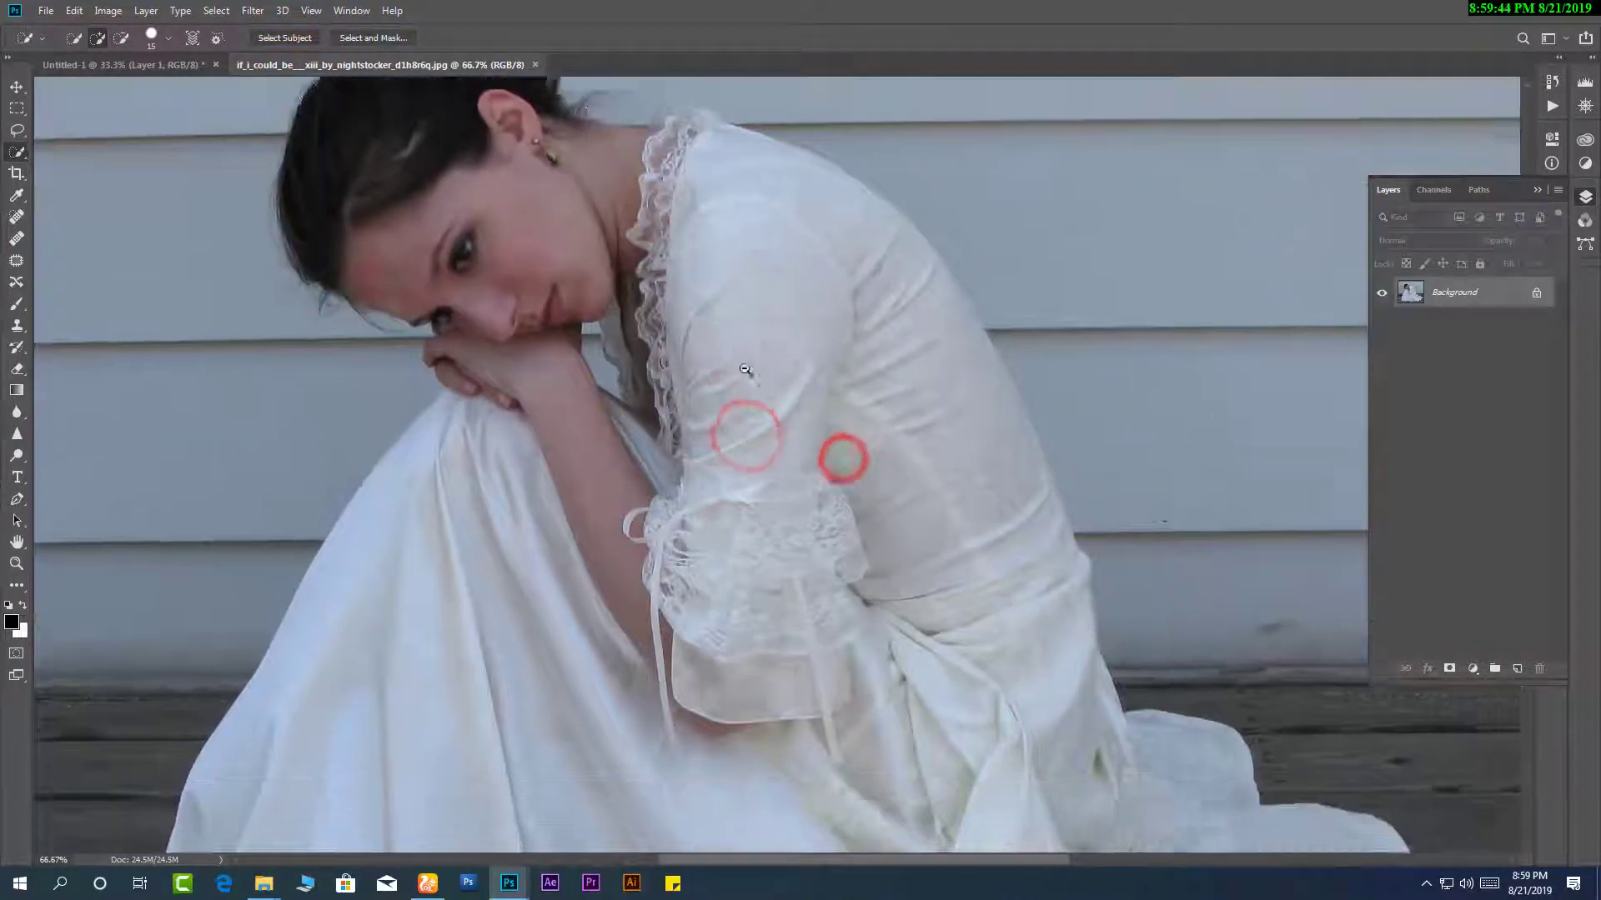
{"action": "left_click", "coordinate": [410, 265], "text": "ctrl"}
{"action": "left_click", "coordinate": [410, 265], "text": "ctrl"}
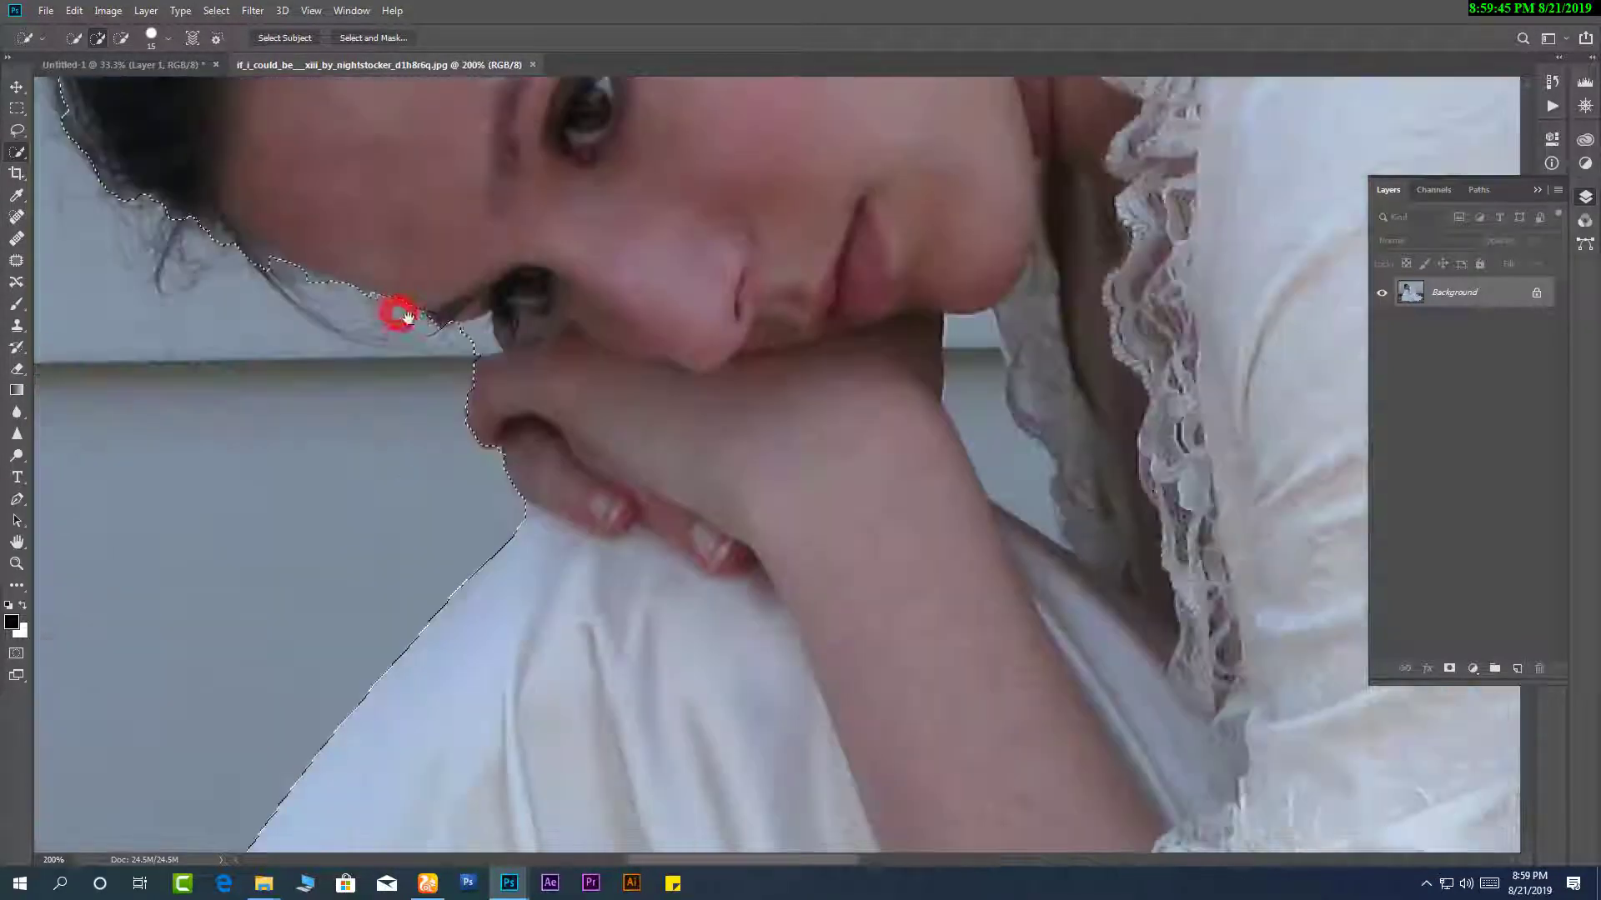
{"action": "left_click", "coordinate": [464, 340], "text": "ctrl+alt"}
{"action": "left_click", "coordinate": [501, 318], "text": "ctrl+alt"}
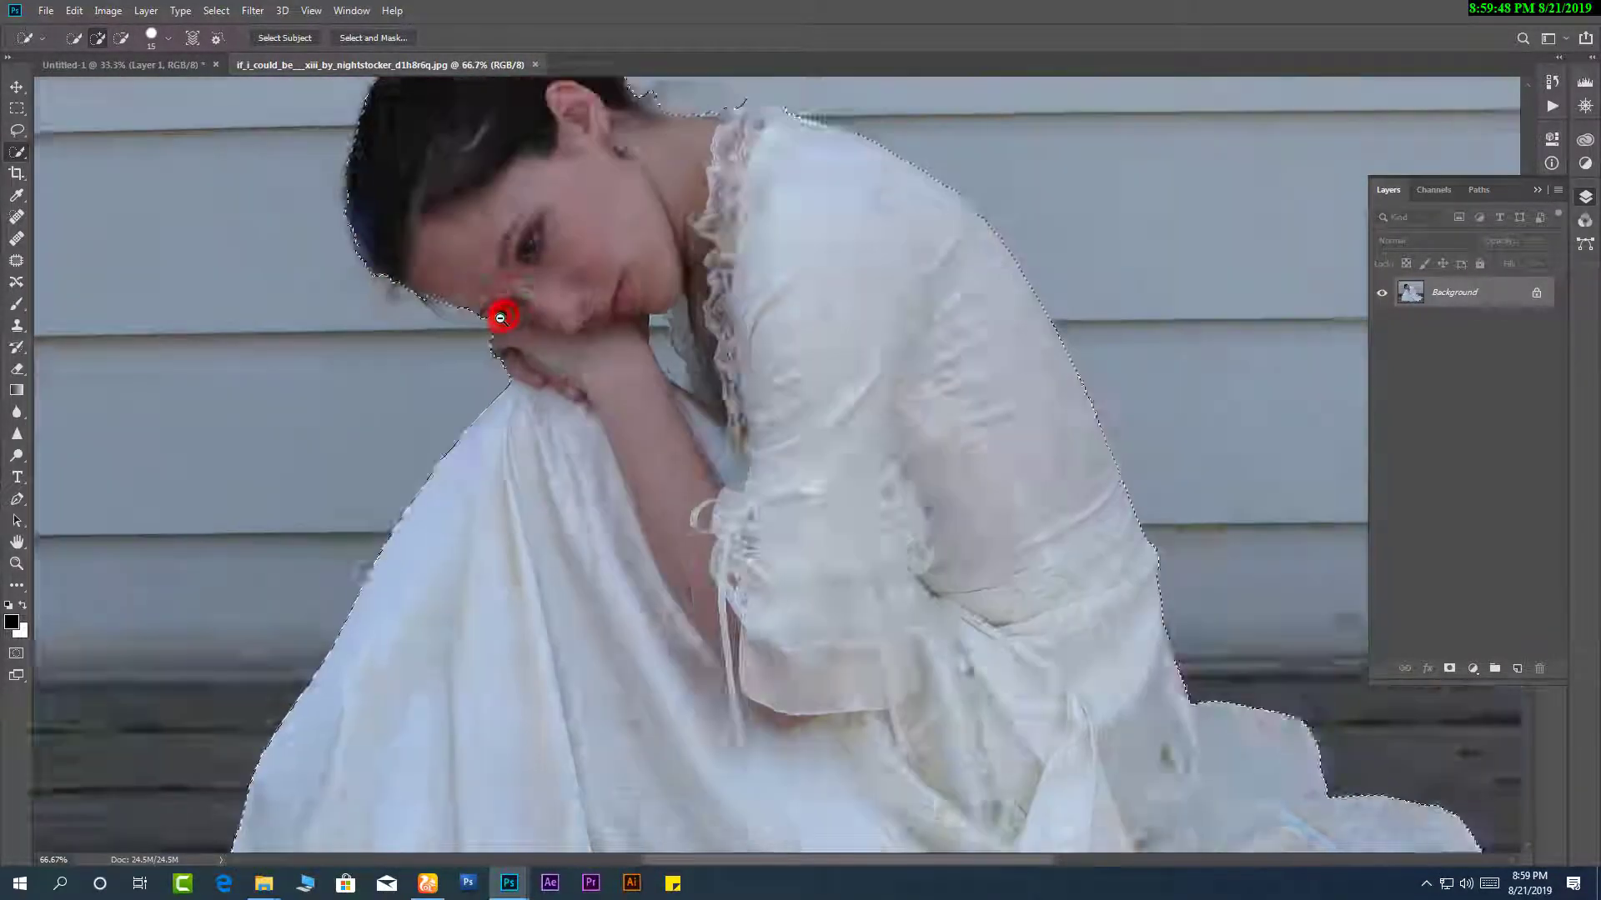
{"action": "left_click", "coordinate": [501, 318], "text": "ctrl+alt"}
{"action": "left_click", "coordinate": [589, 361], "text": "ctrl+alt"}
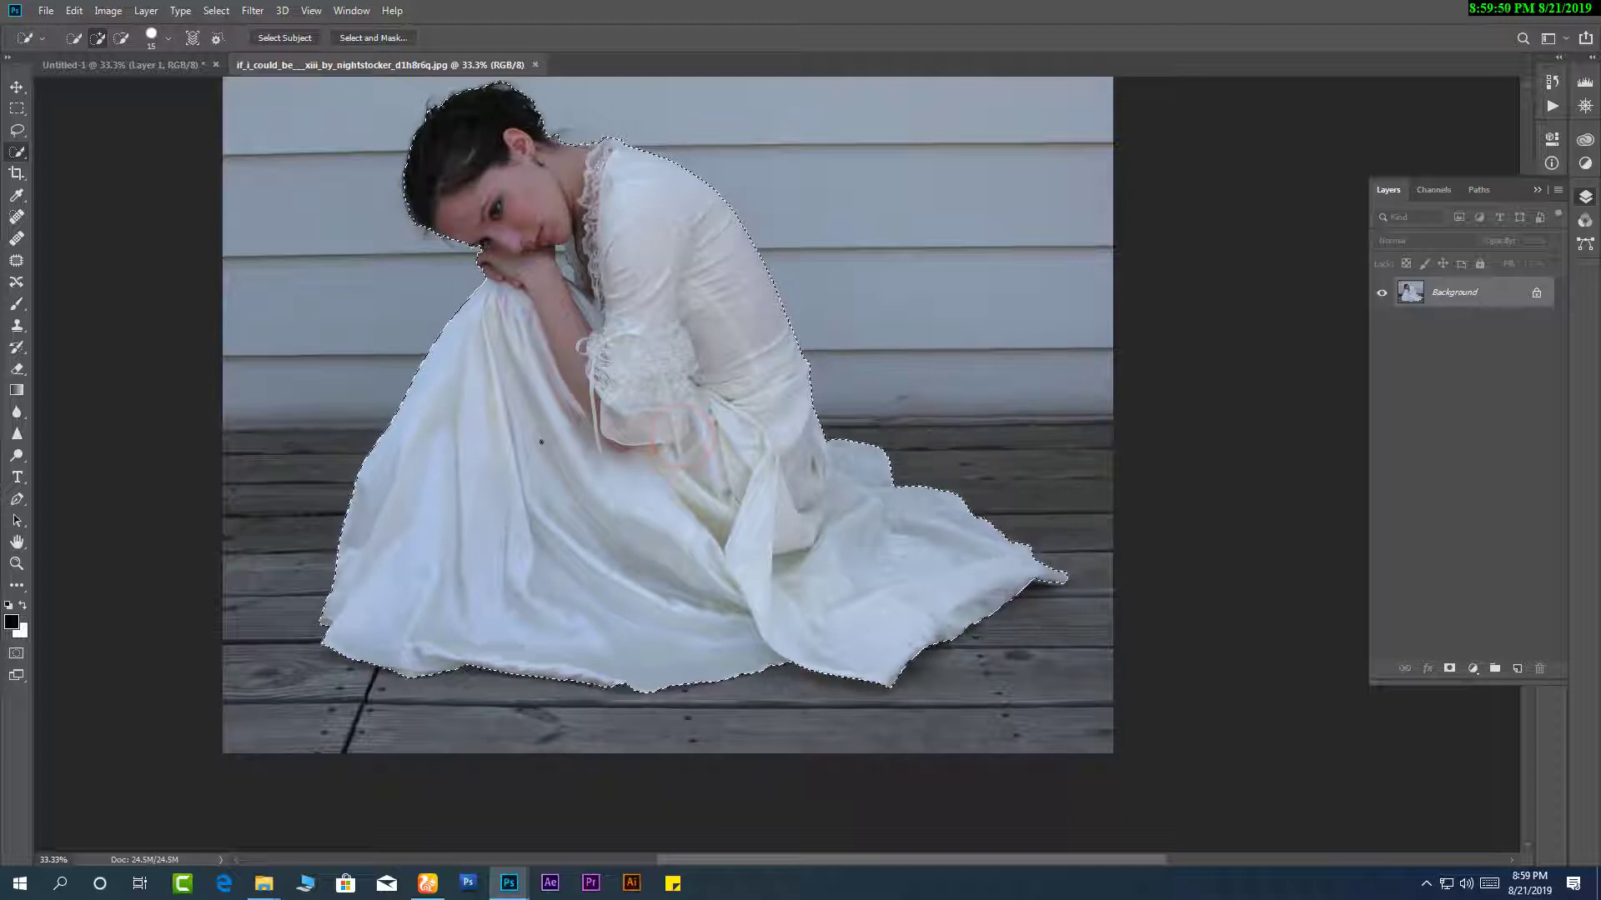
Feather the selection of the woman and copy her onto a new layer.
{"action": "key", "text": "m"}
{"action": "right_click", "coordinate": [557, 299]}
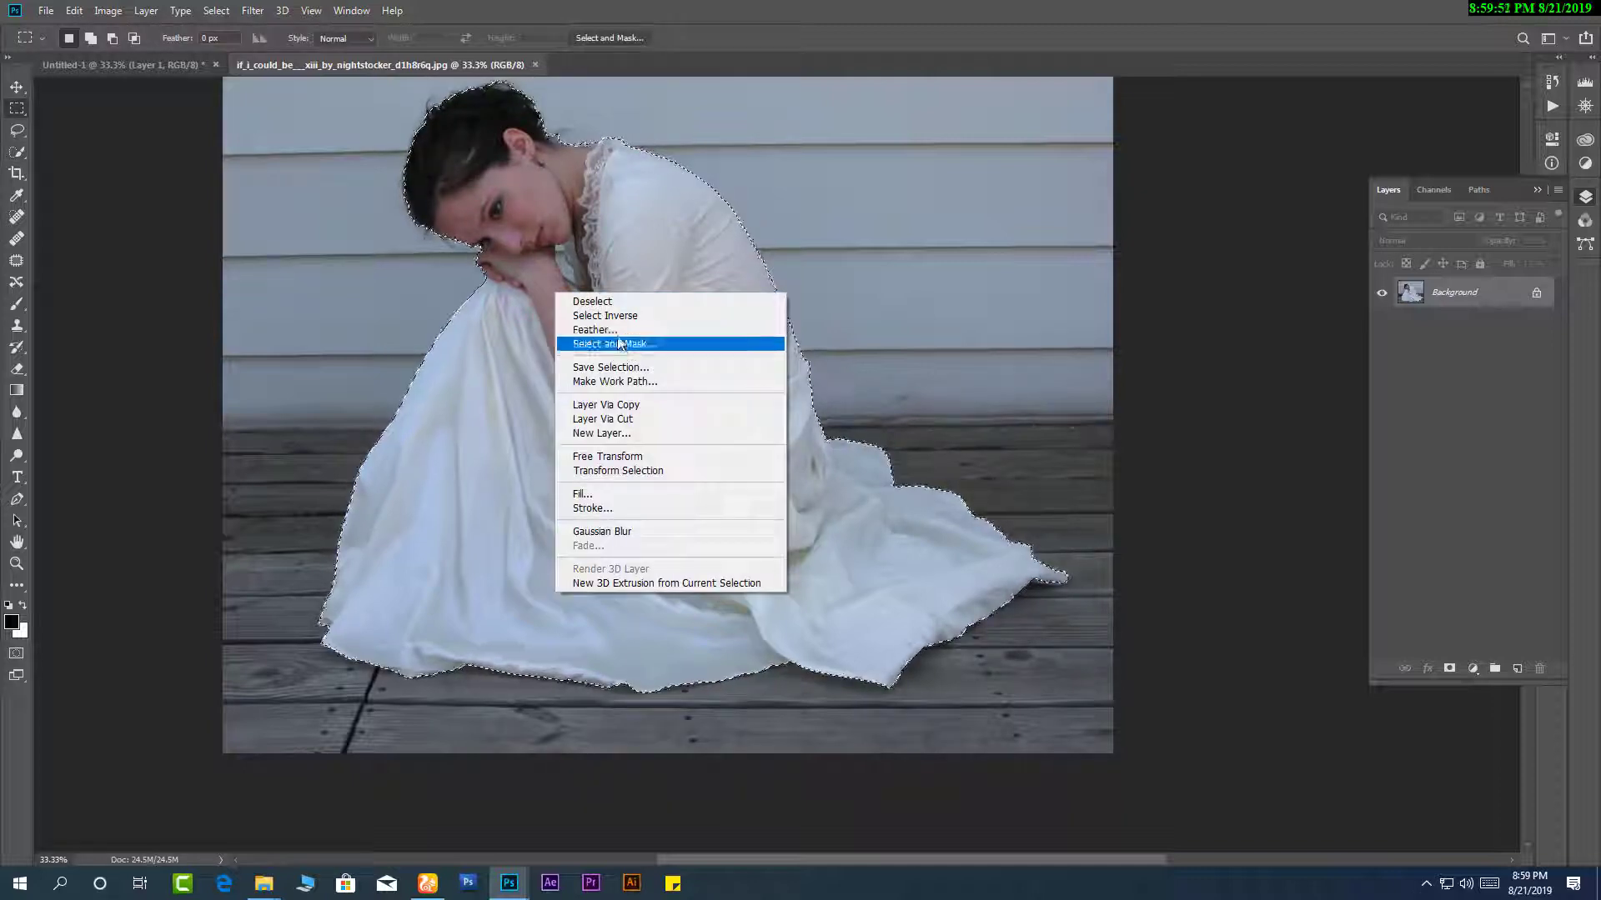
{"action": "left_click", "coordinate": [615, 331]}
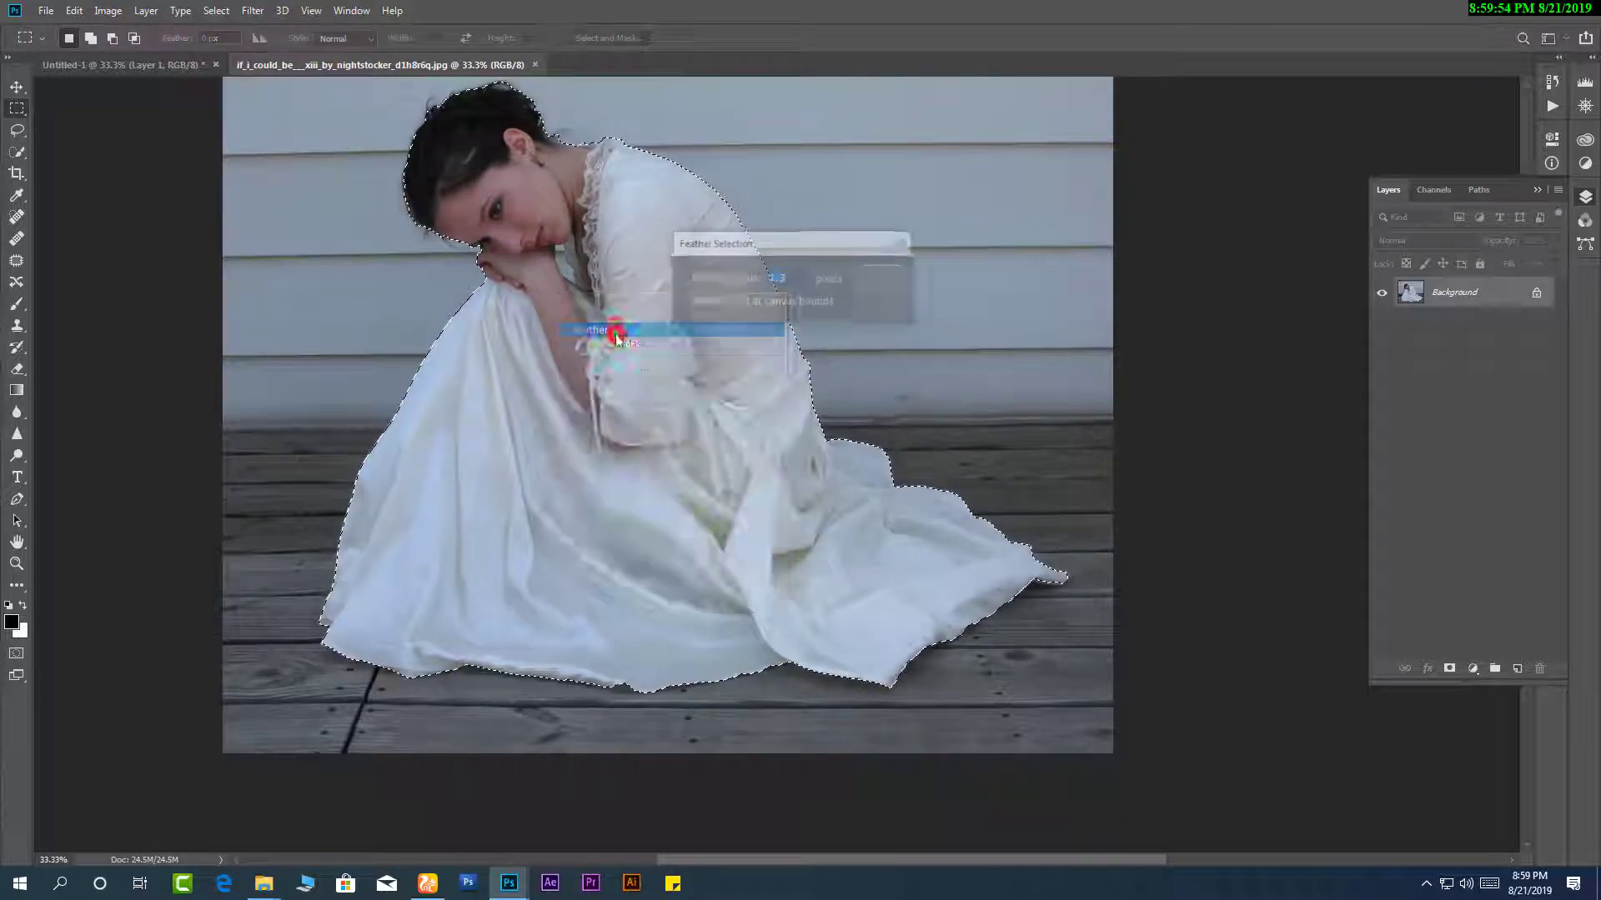
{"action": "left_click", "coordinate": [876, 275]}
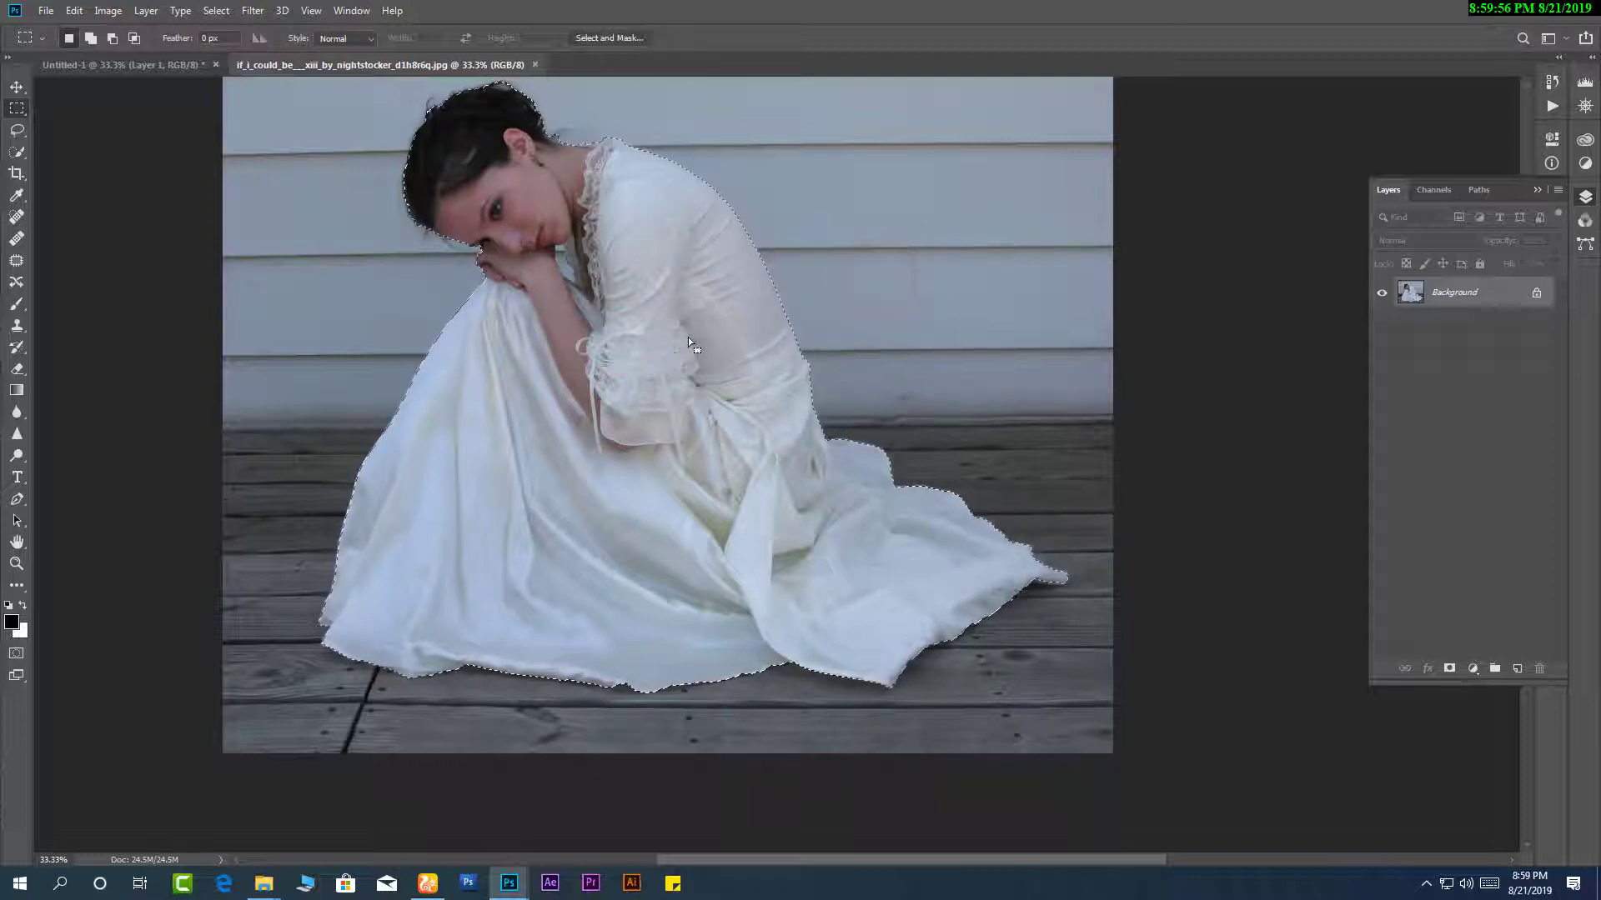
{"action": "key", "text": "ctrl+j"}
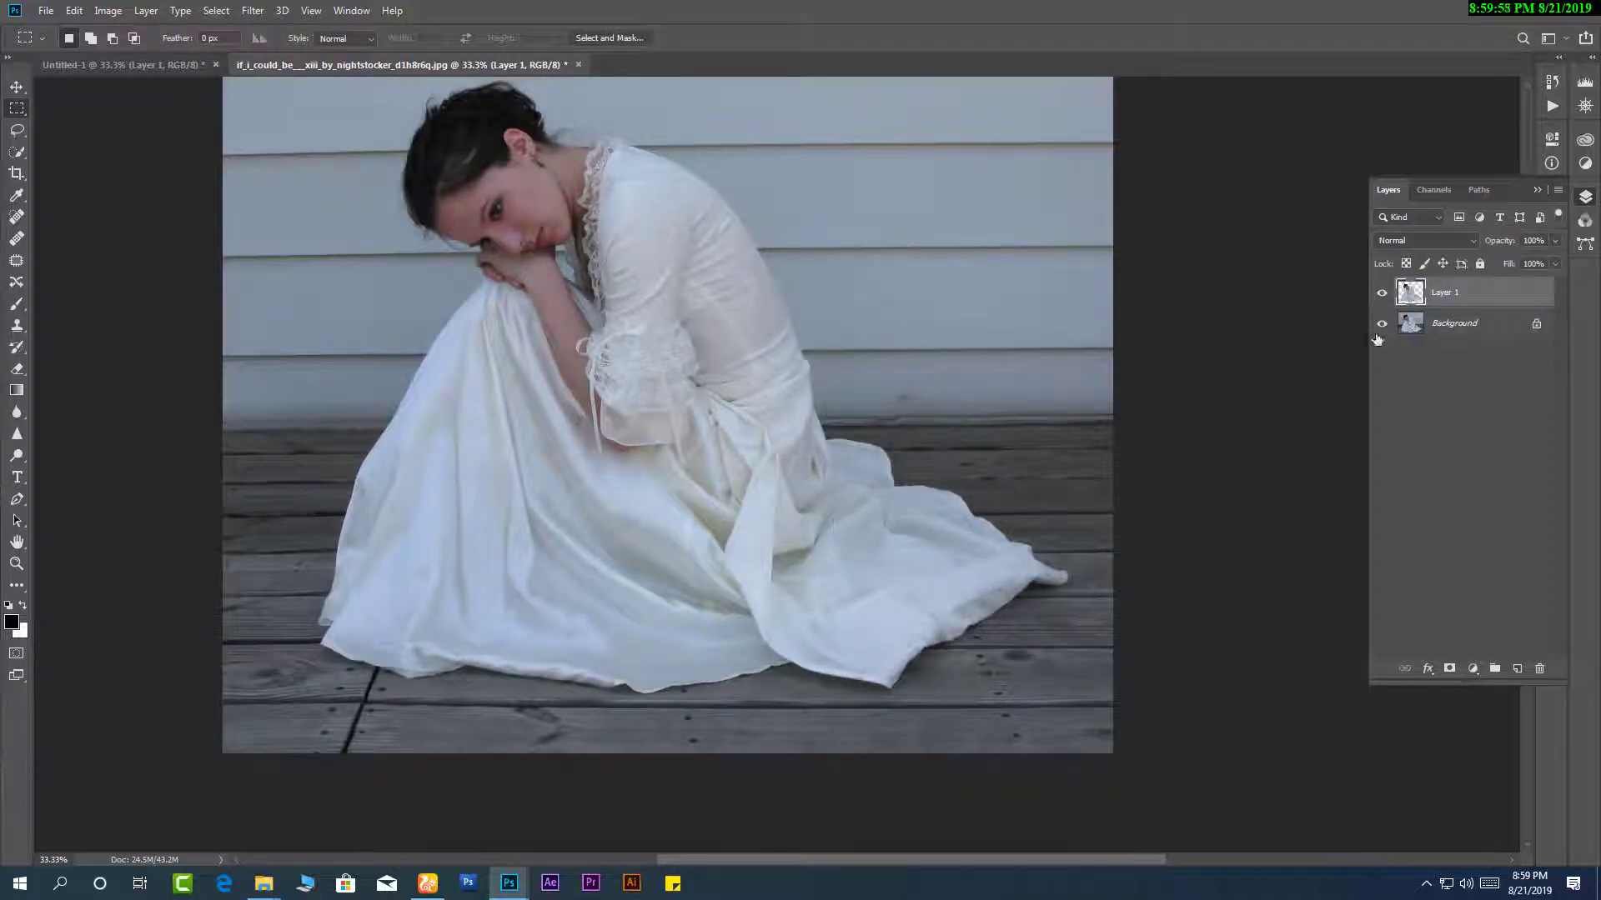
Hide the photo's Background layer and copy the cut-out woman into the Untitled-1 shoe document.
{"action": "left_click", "coordinate": [1382, 324]}
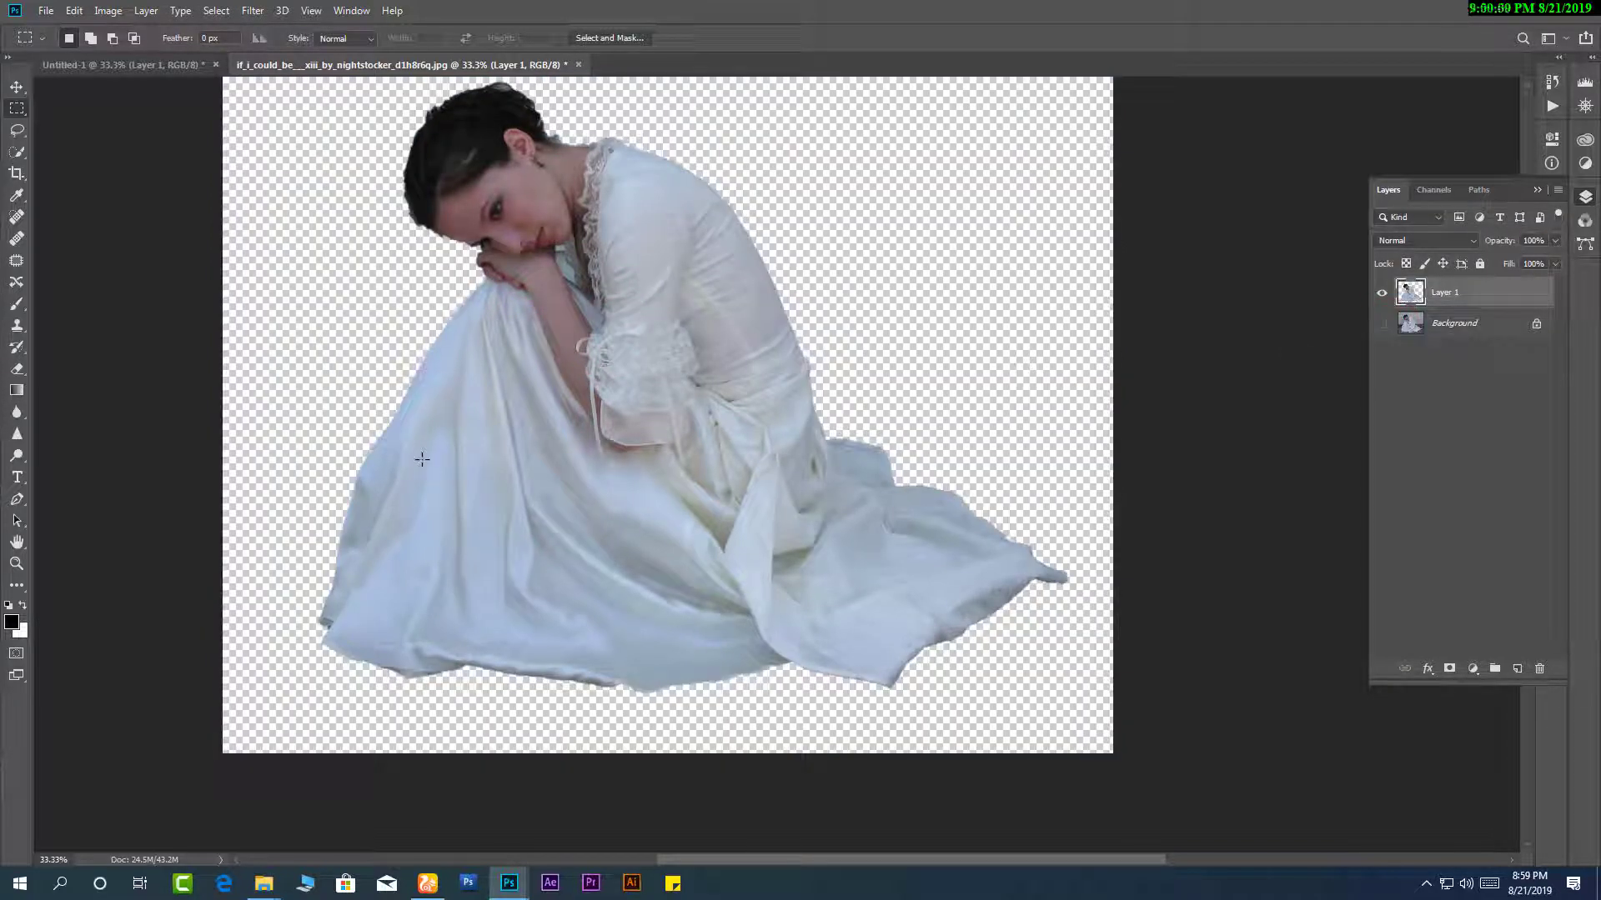
{"action": "key", "text": "ctrl+a"}
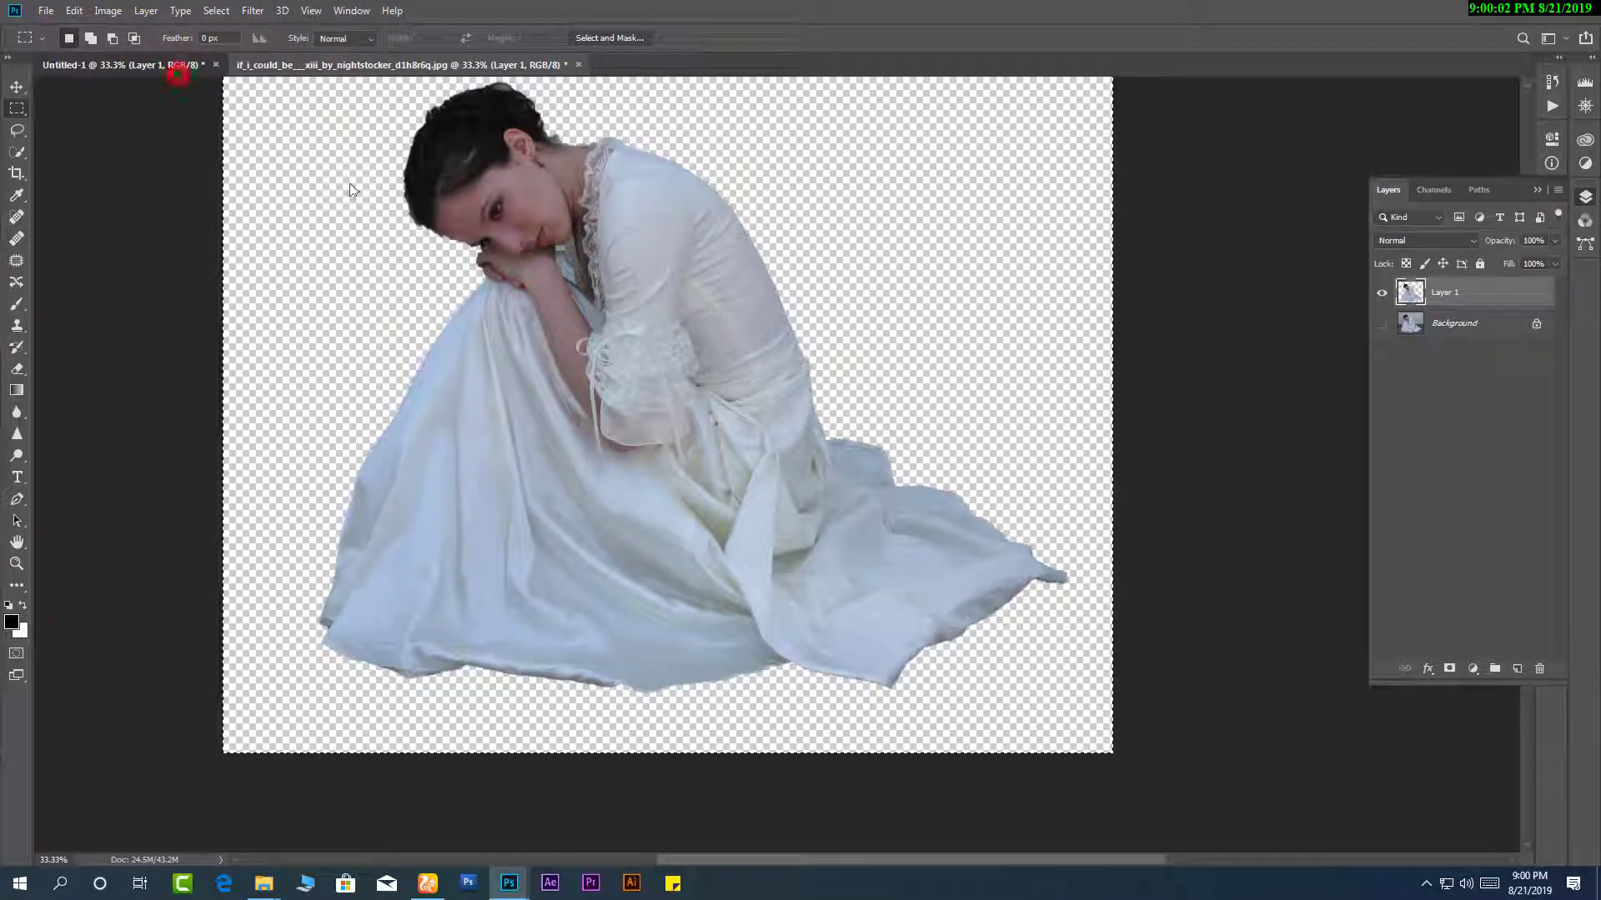
{"action": "left_click", "coordinate": [178, 76]}
{"action": "key", "text": "ctrl+v"}
Scale the woman to 60.64% and position her over the front of the shoe's opening.
{"action": "key", "text": "ctrl+t"}
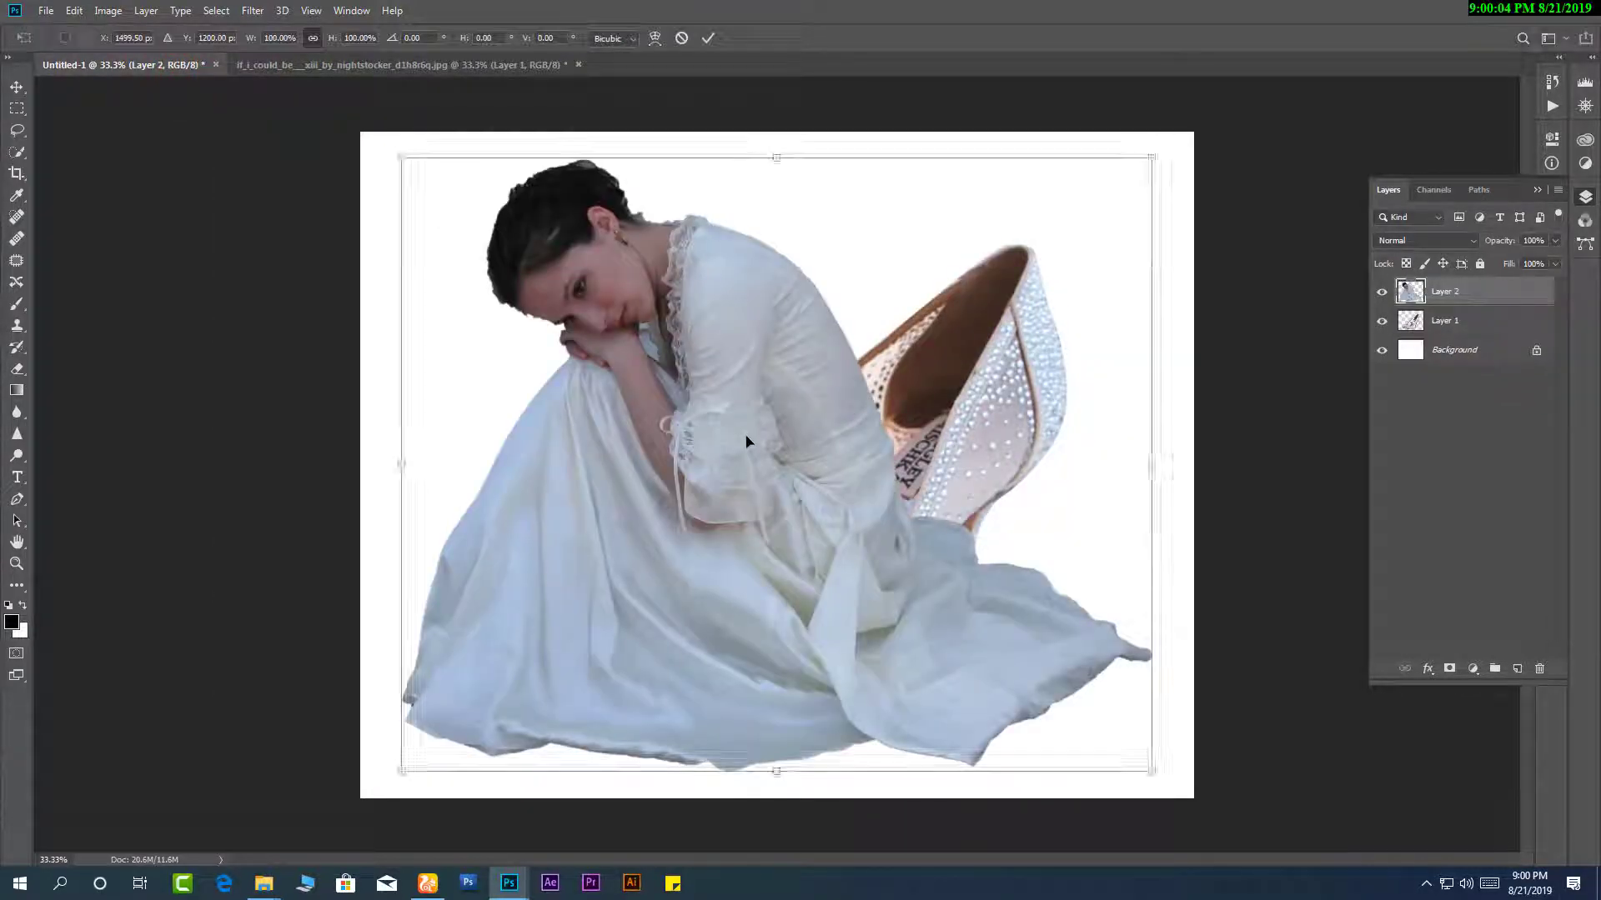
{"action": "left_click_drag", "start_coordinate": [404, 158], "coordinate": [544, 289]}
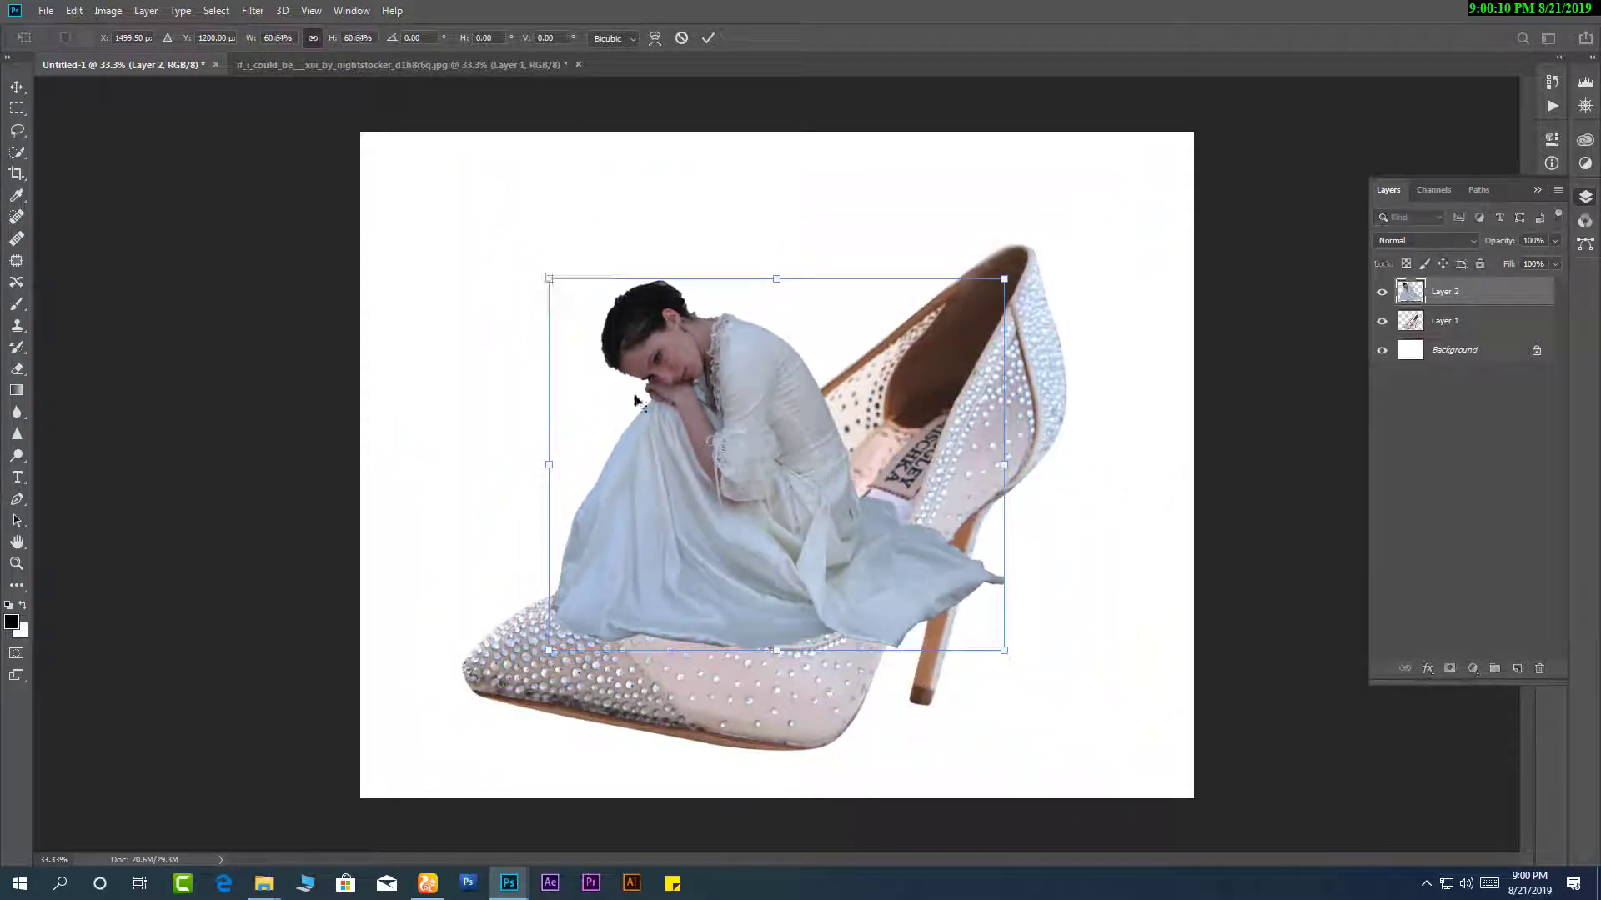
{"action": "left_click_drag", "start_coordinate": [679, 453], "coordinate": [710, 484]}
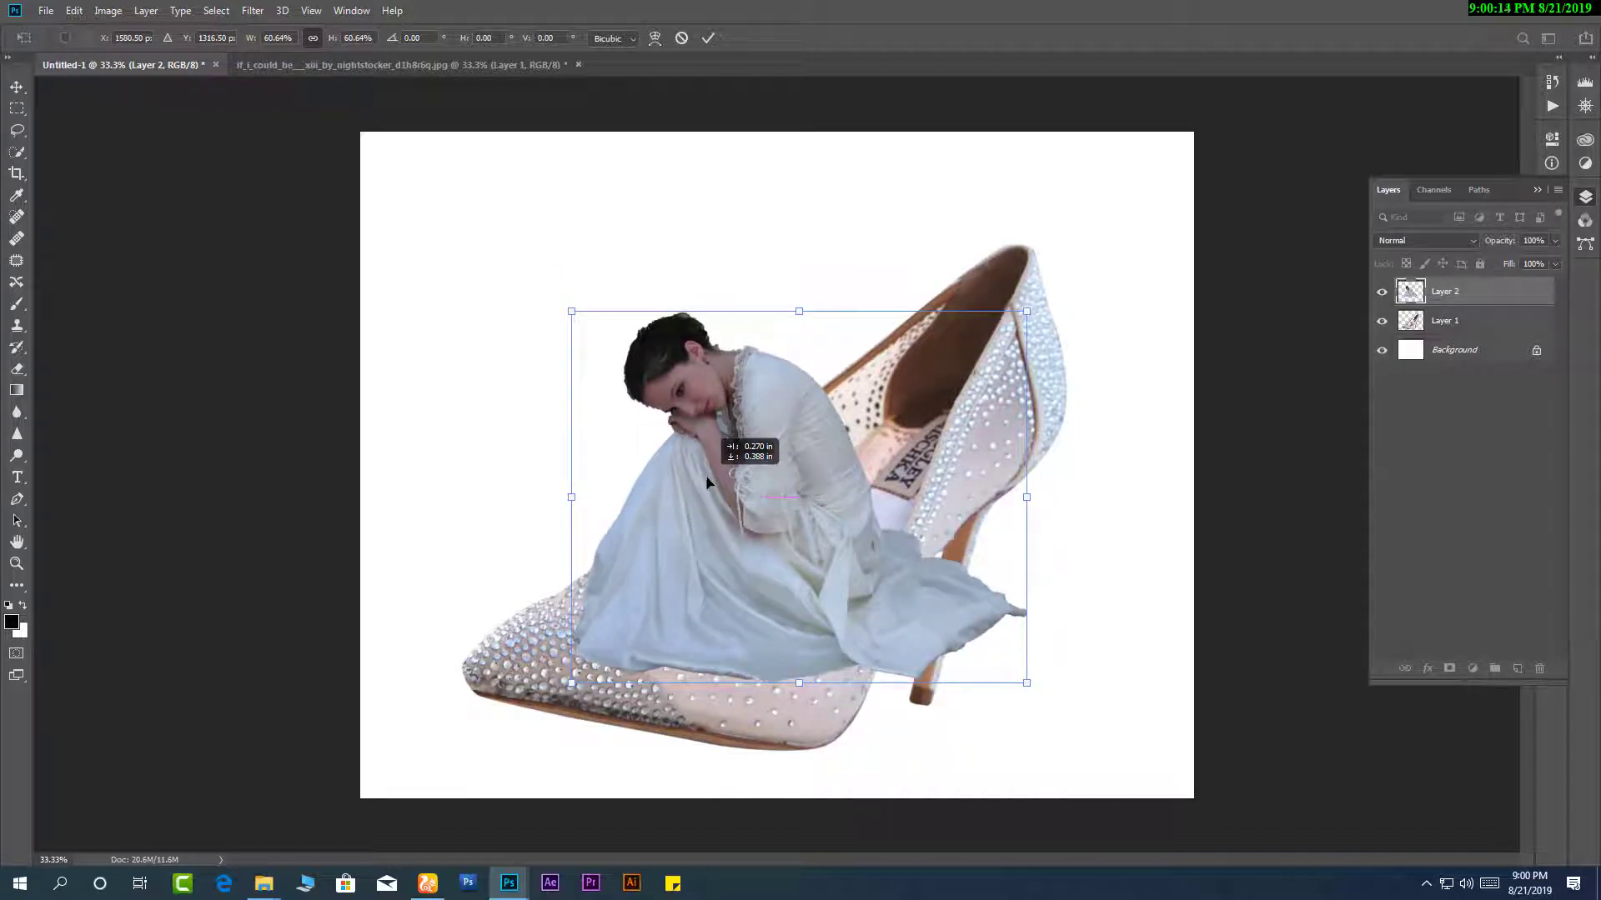
{"action": "left_click_drag", "start_coordinate": [707, 484], "coordinate": [701, 484]}
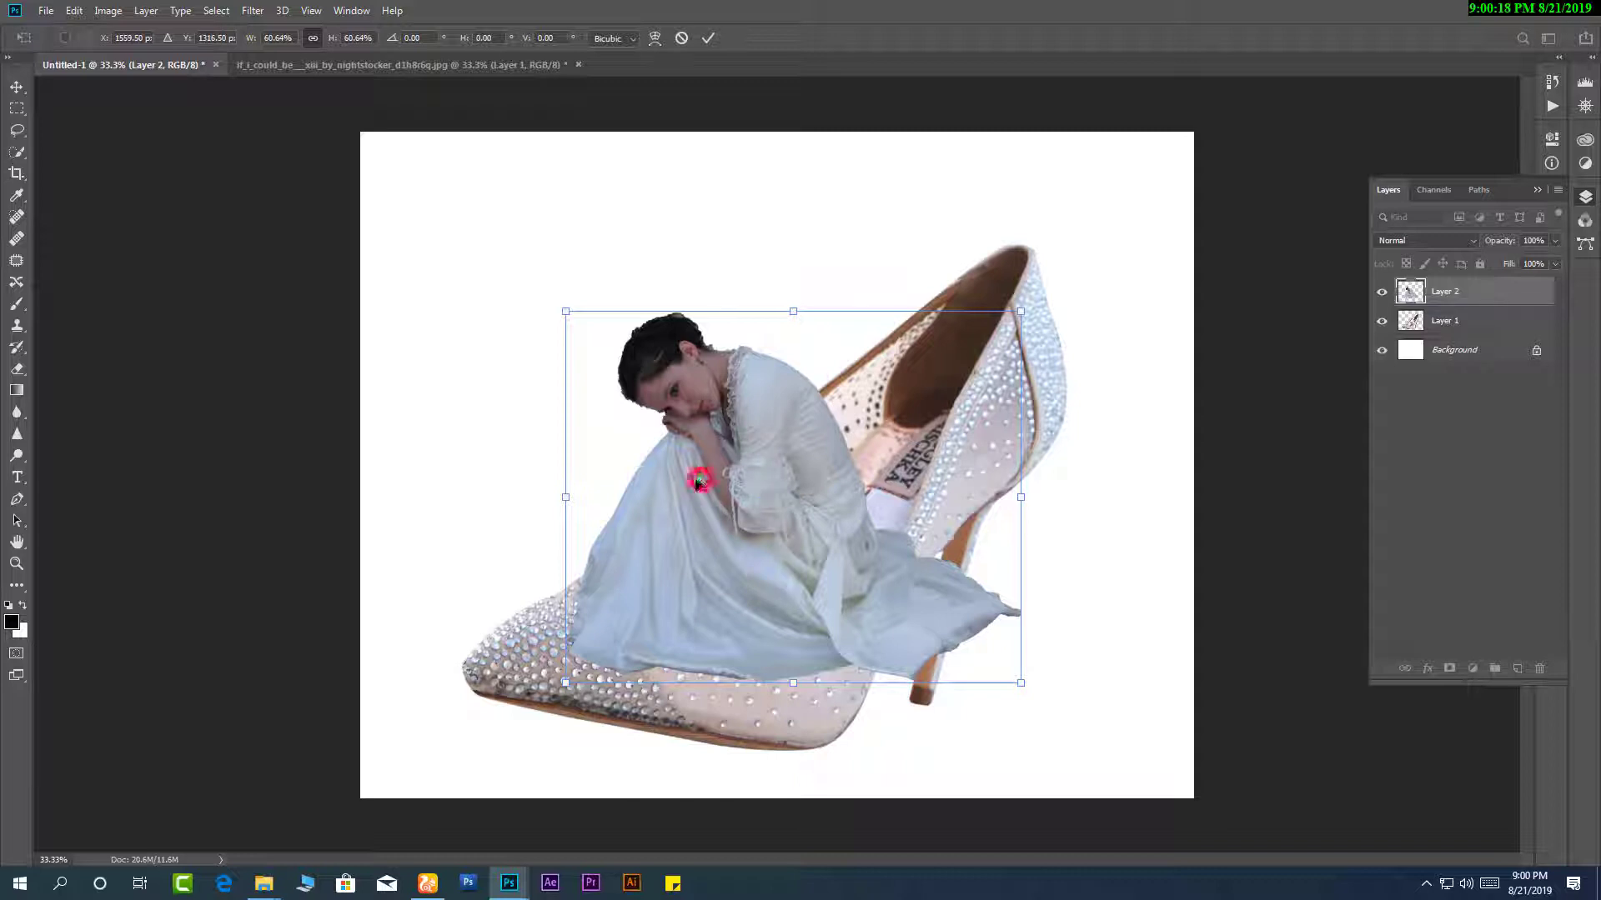
{"action": "key", "text": "Return"}
Add a white layer mask to the woman's layer, Layer 2.
{"action": "key", "text": "m"}
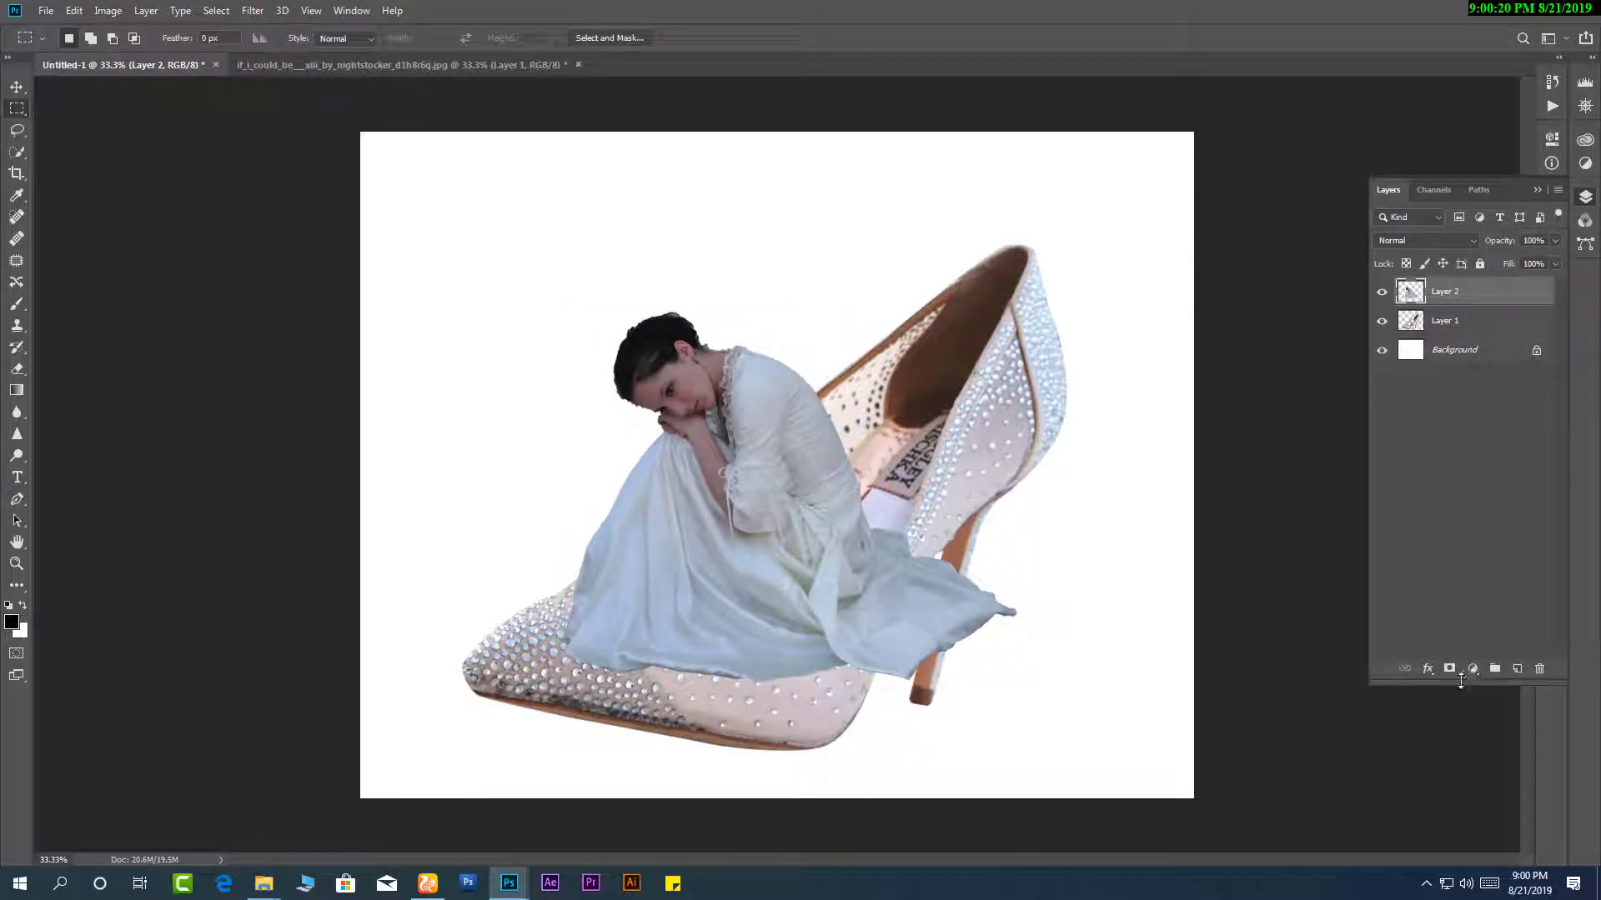
{"action": "left_click", "coordinate": [1472, 668]}
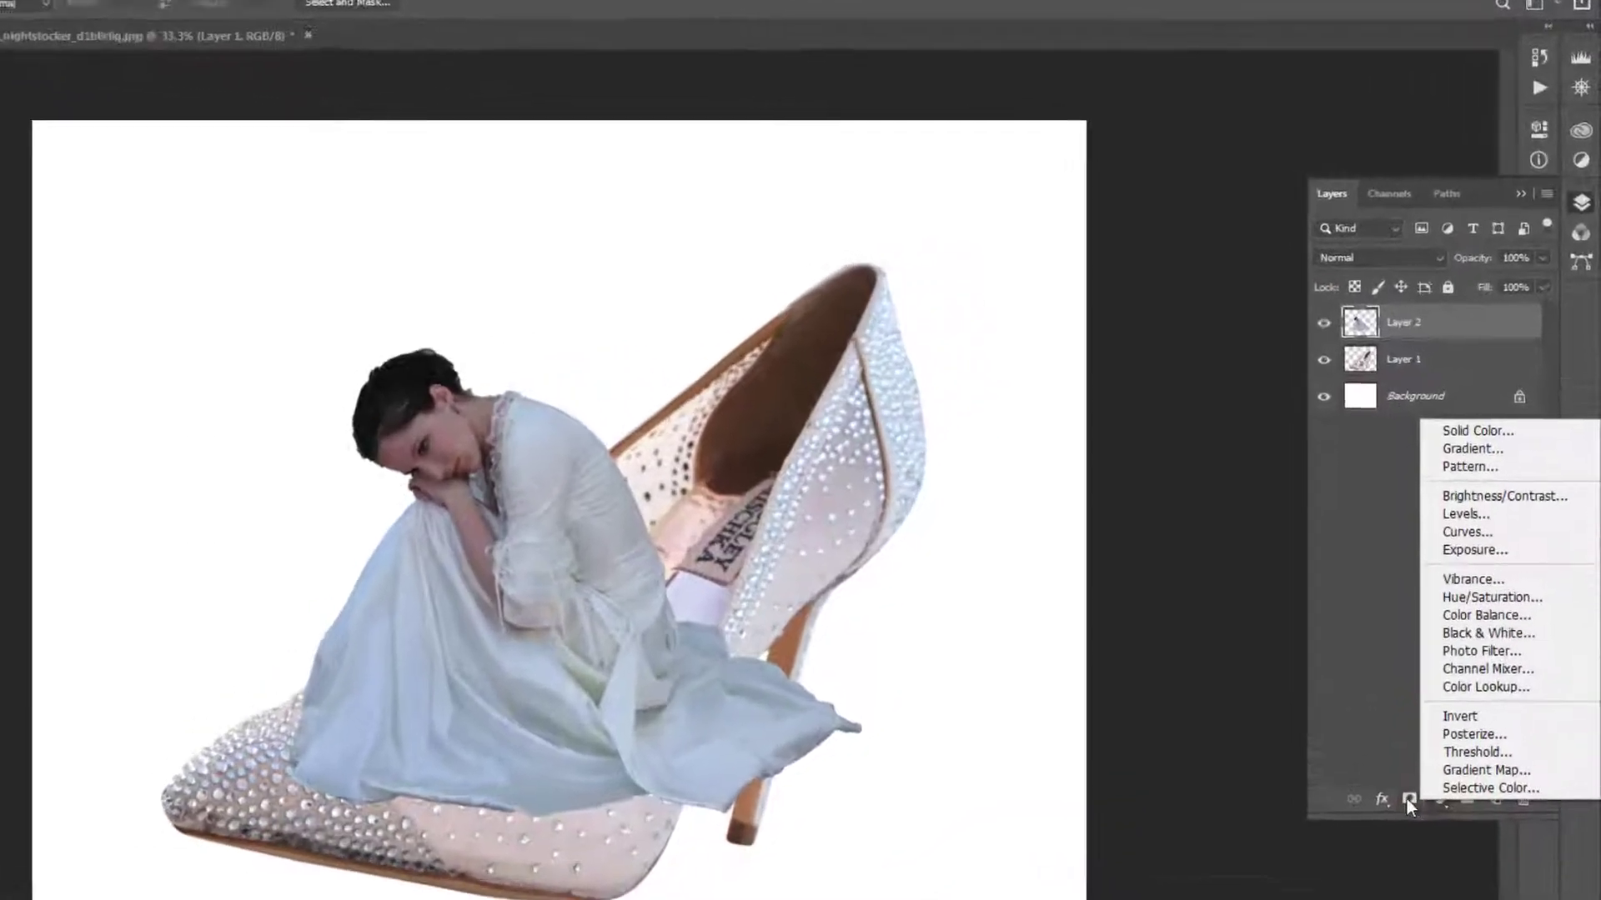
{"action": "left_click", "coordinate": [1409, 800]}
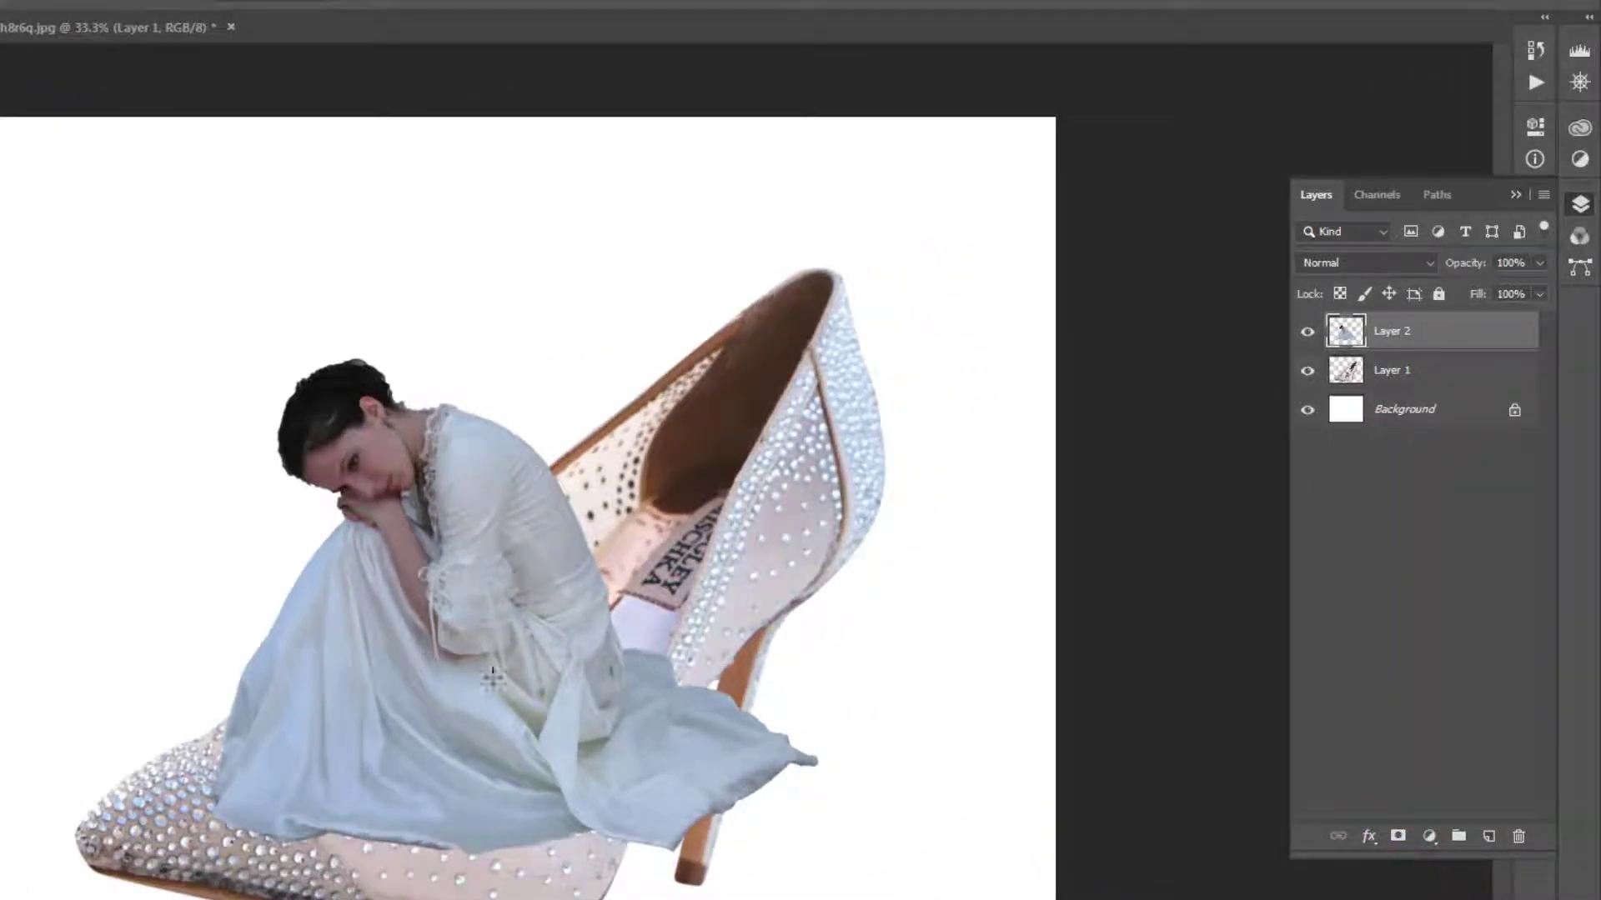
{"action": "left_click", "coordinate": [1398, 838]}
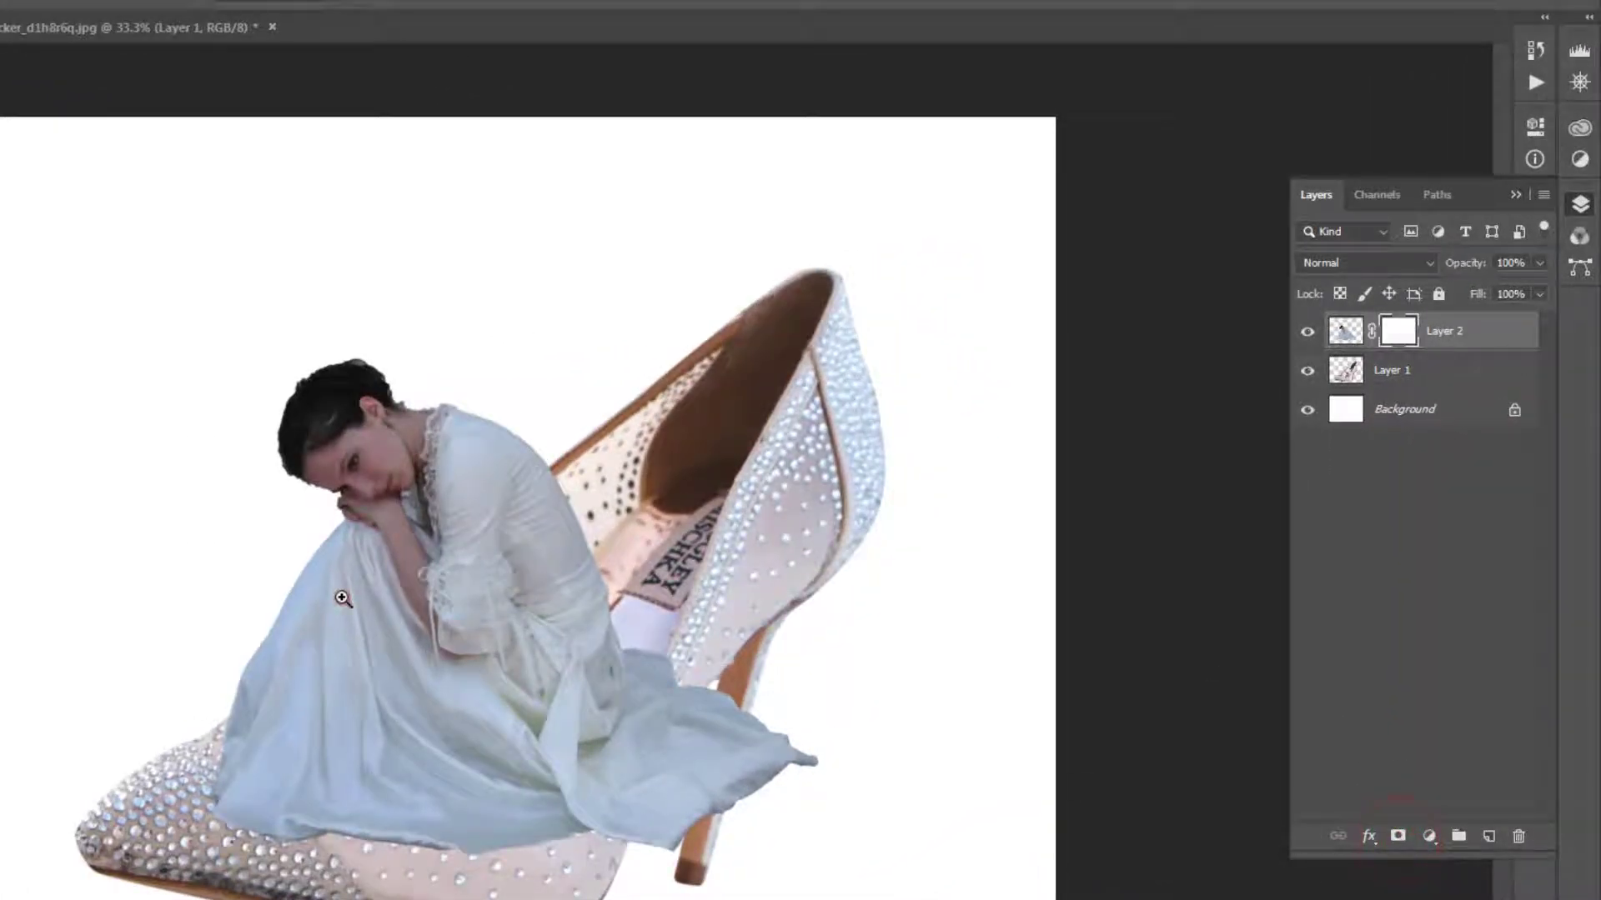
Hide the woman's layer, Layer 2, and select the shoe layer, Layer 1.
{"action": "left_click", "coordinate": [341, 598]}
{"action": "left_click", "coordinate": [340, 593]}
{"action": "left_click", "coordinate": [1307, 331]}
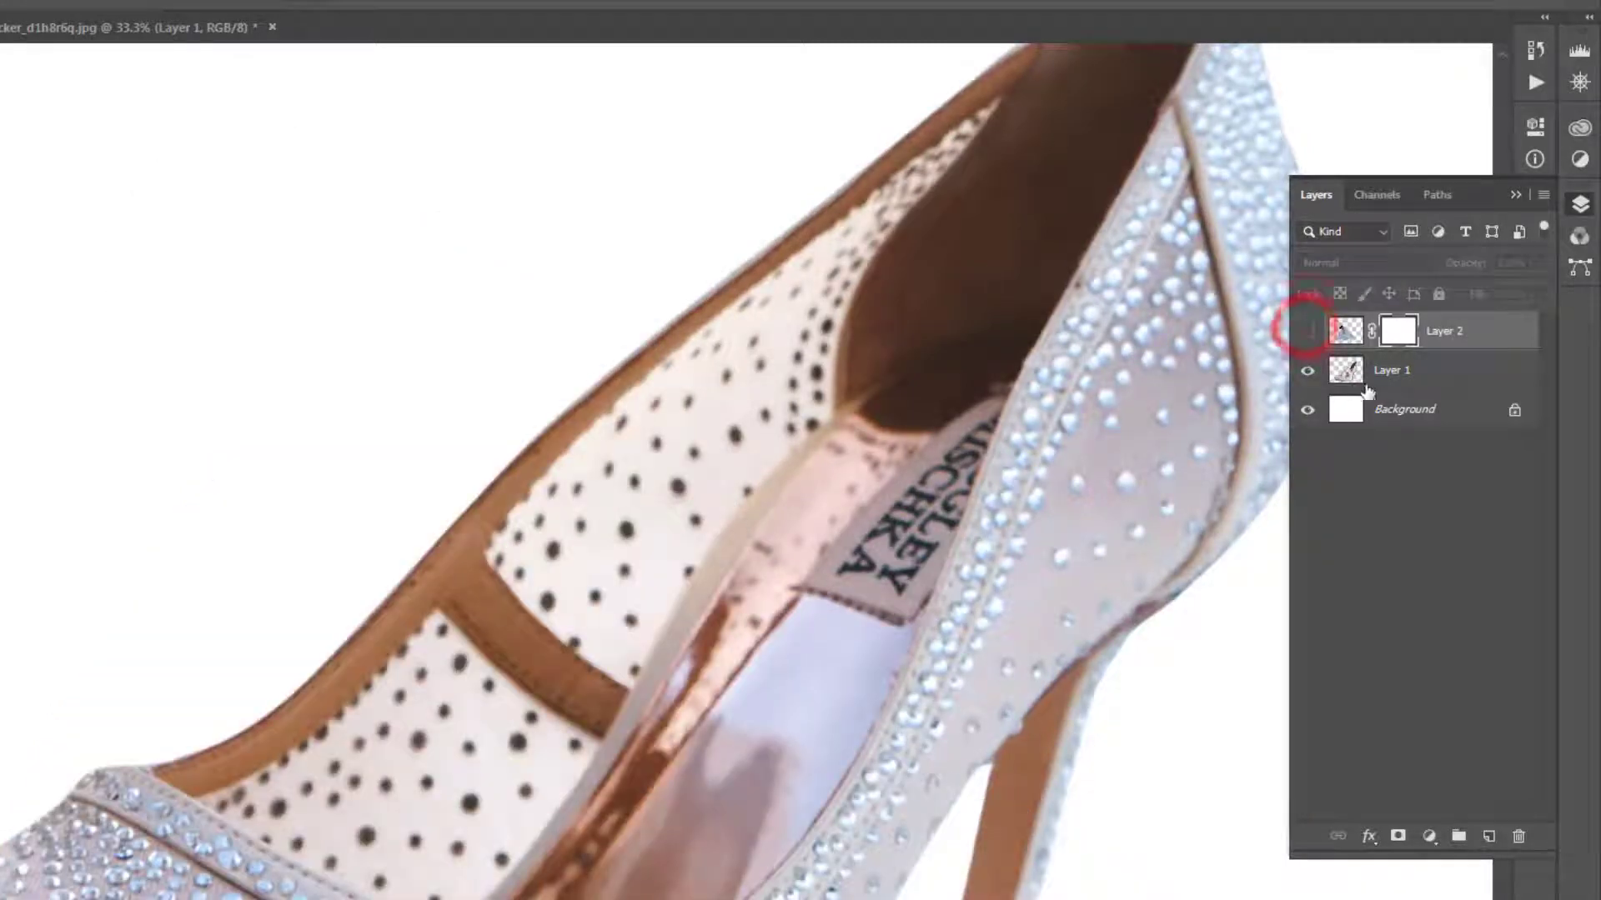
{"action": "left_click", "coordinate": [918, 400], "text": "alt"}
{"action": "left_click", "coordinate": [1419, 370]}
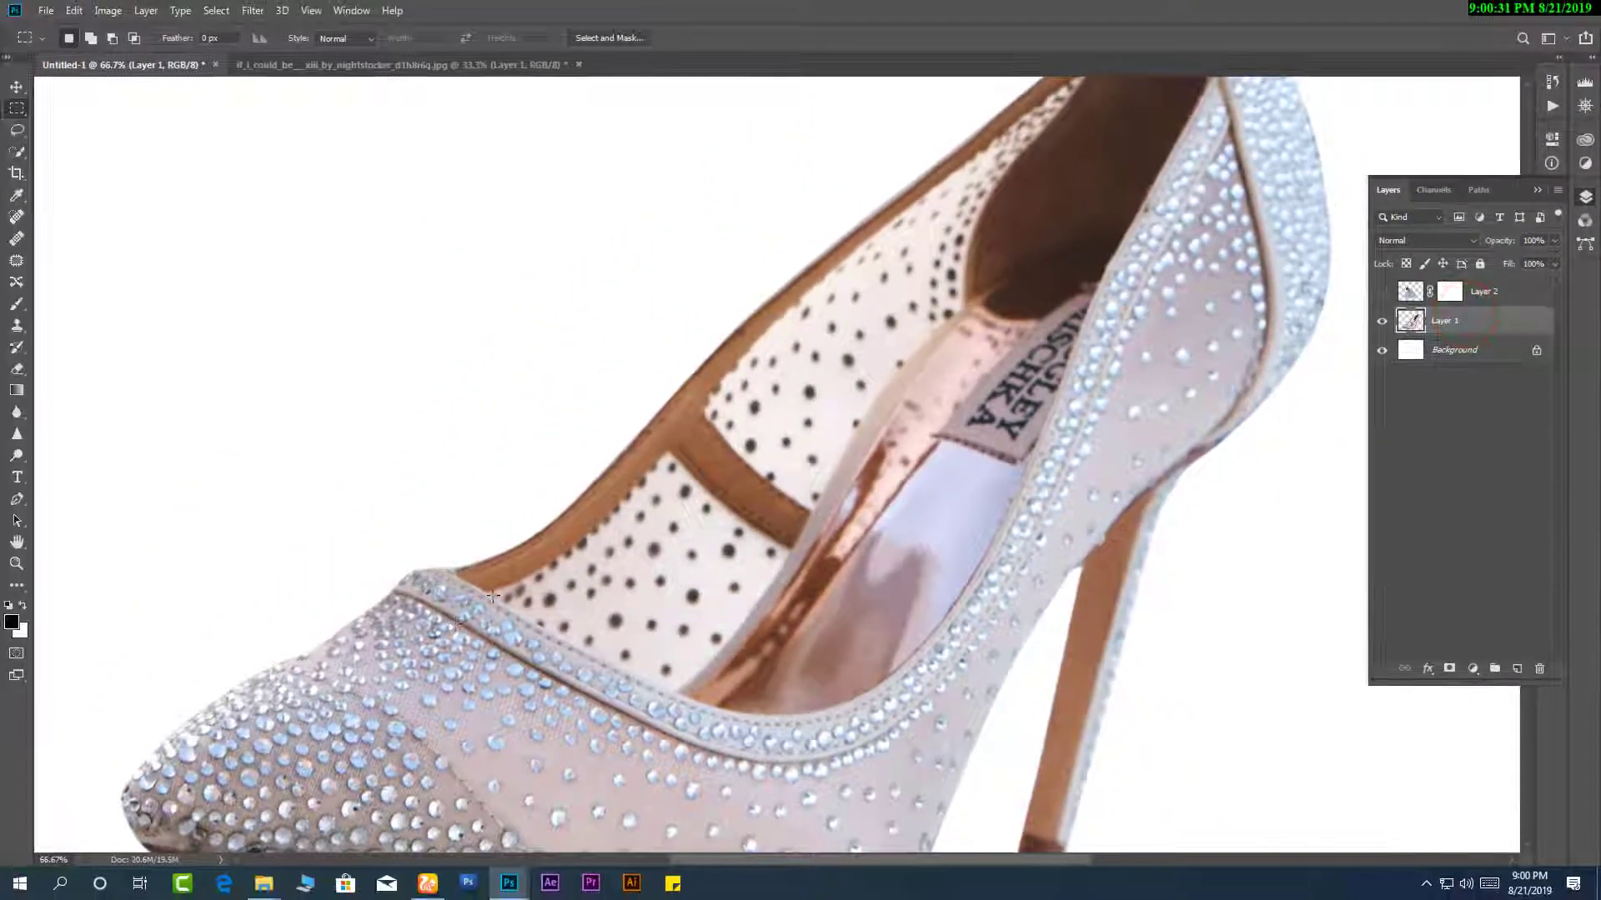
Start a Pen path at the toe-side corner of the shoe's opening and trace the front rim's inner edge down towards the insole.
{"action": "key", "text": "p"}
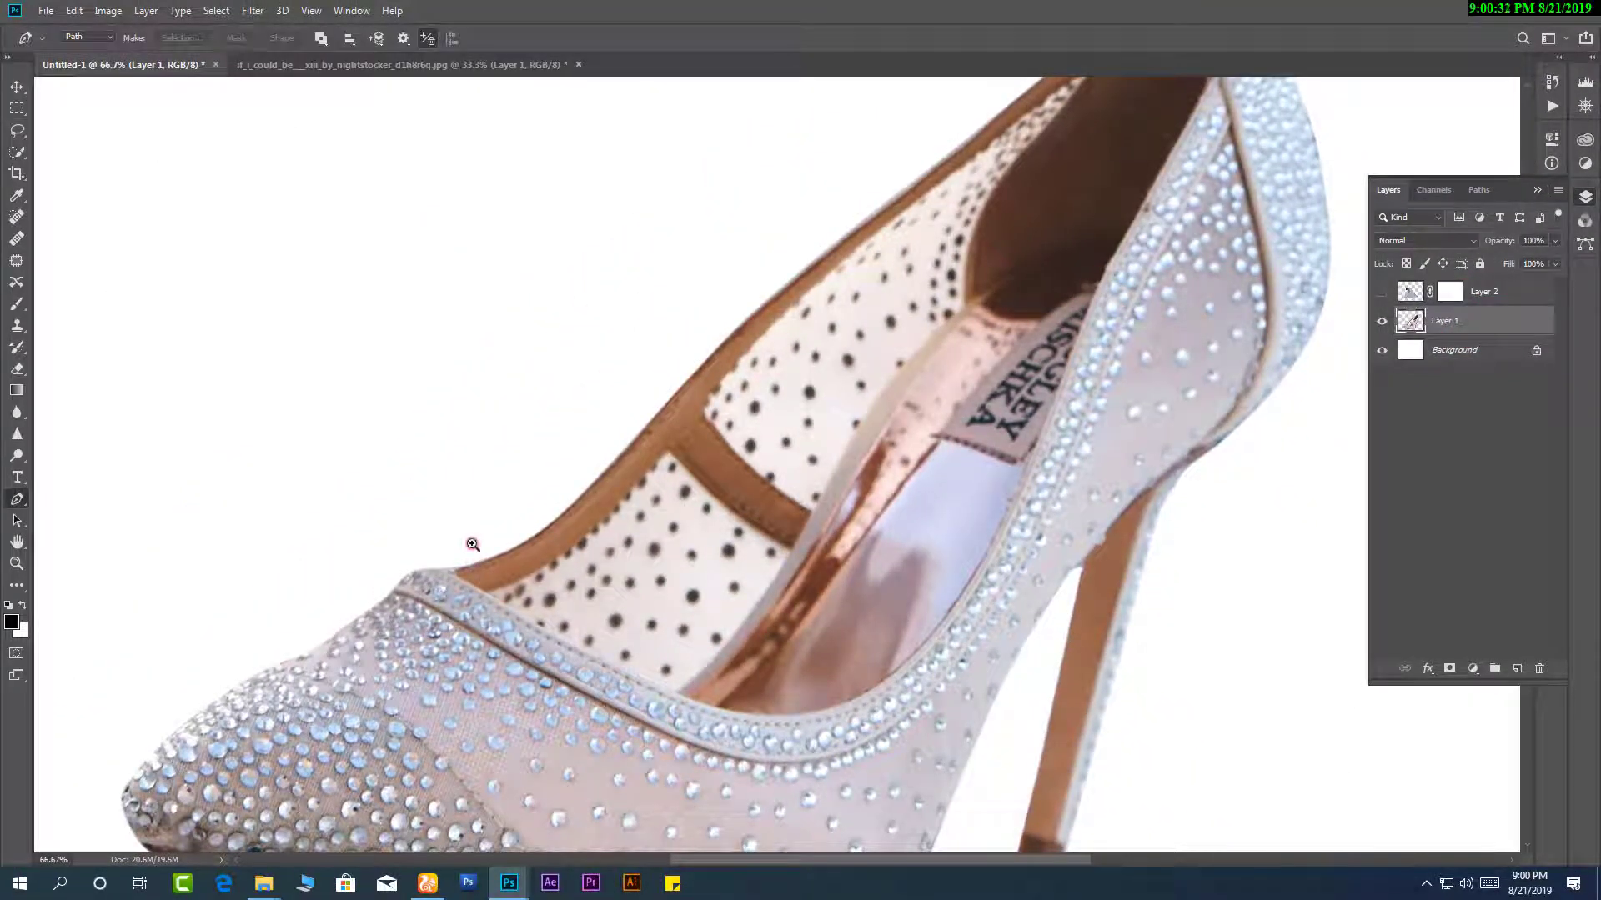
{"action": "left_click", "coordinate": [469, 542]}
{"action": "left_click", "coordinate": [496, 647]}
{"action": "left_click", "coordinate": [397, 484]}
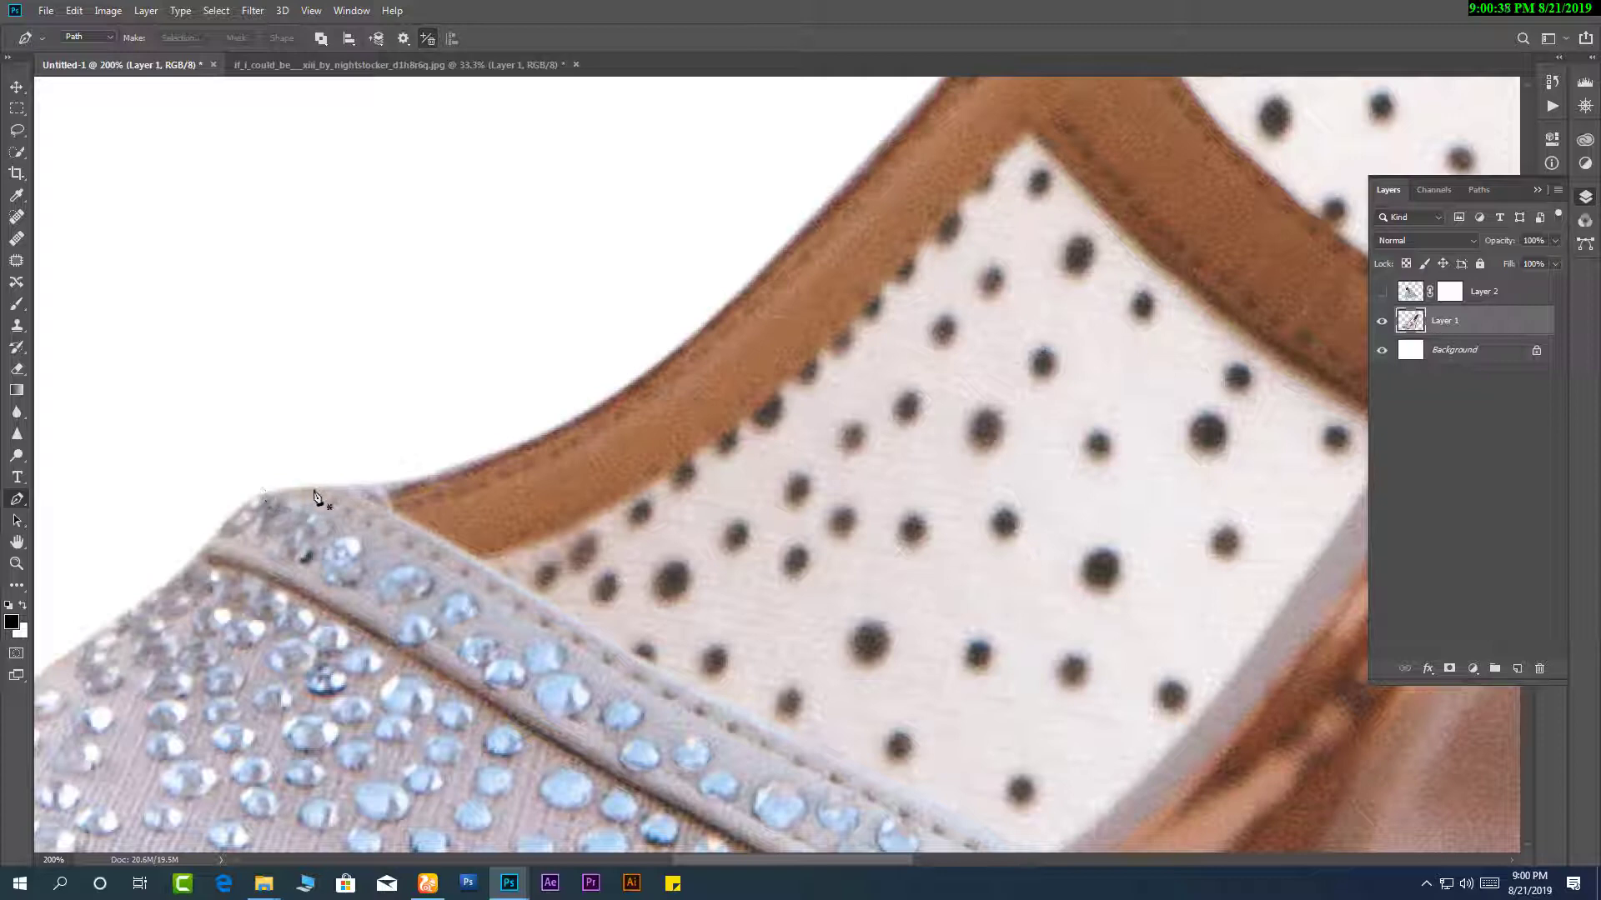
{"action": "left_click", "coordinate": [342, 488]}
{"action": "left_click_drag", "start_coordinate": [399, 522], "coordinate": [421, 531]}
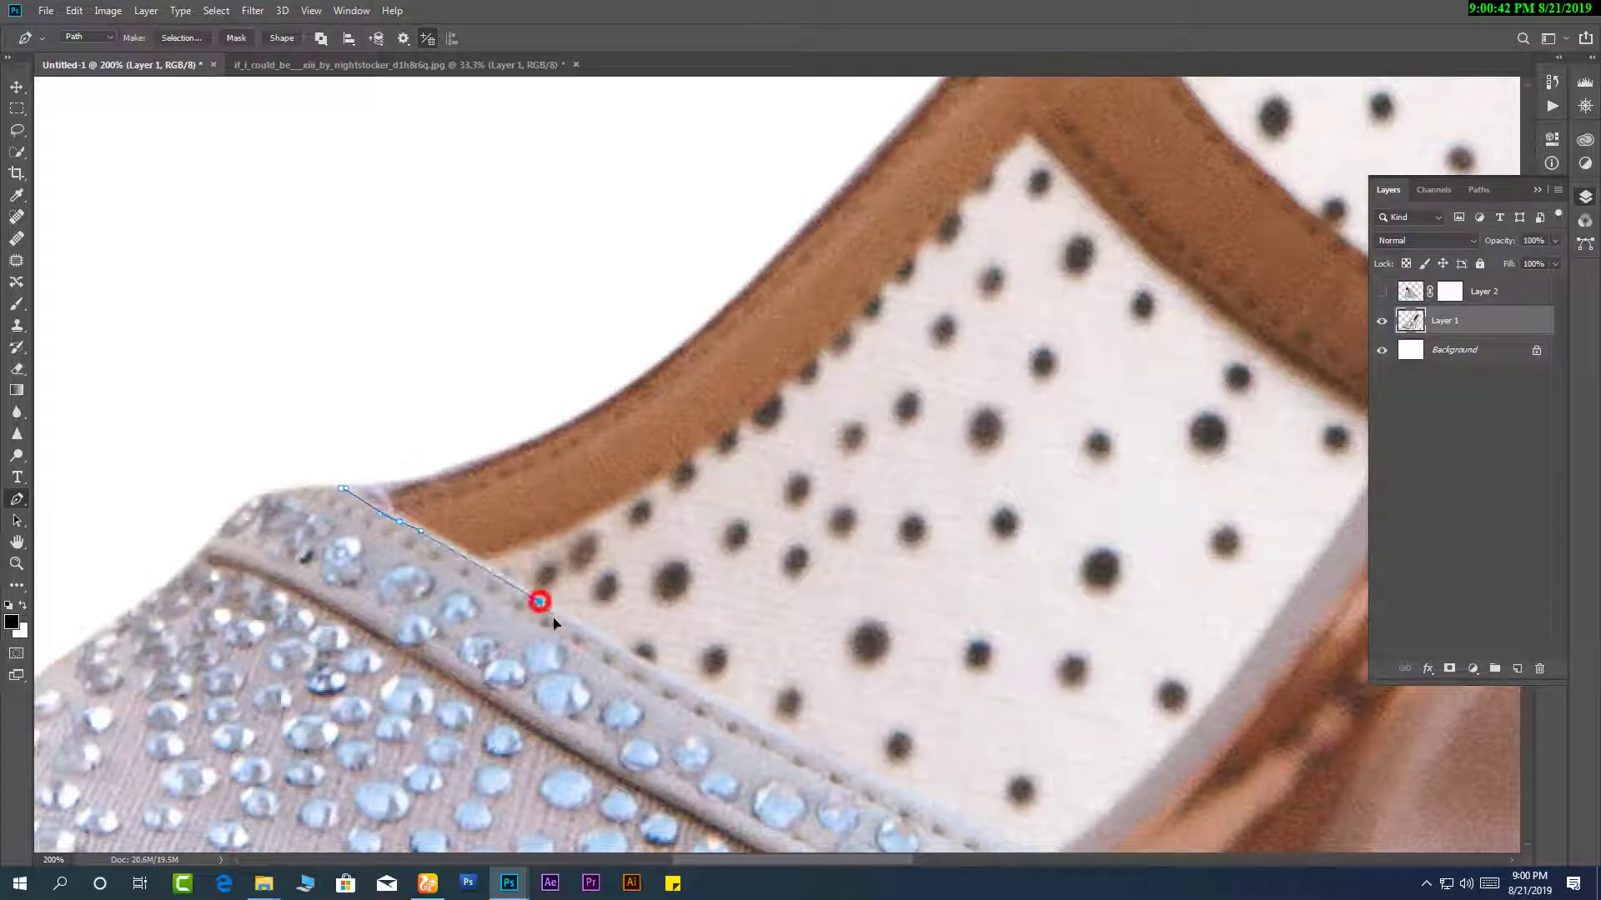
{"action": "left_click_drag", "start_coordinate": [554, 624], "coordinate": [581, 630]}
{"action": "left_click_drag", "start_coordinate": [403, 511], "coordinate": [83, 337]}
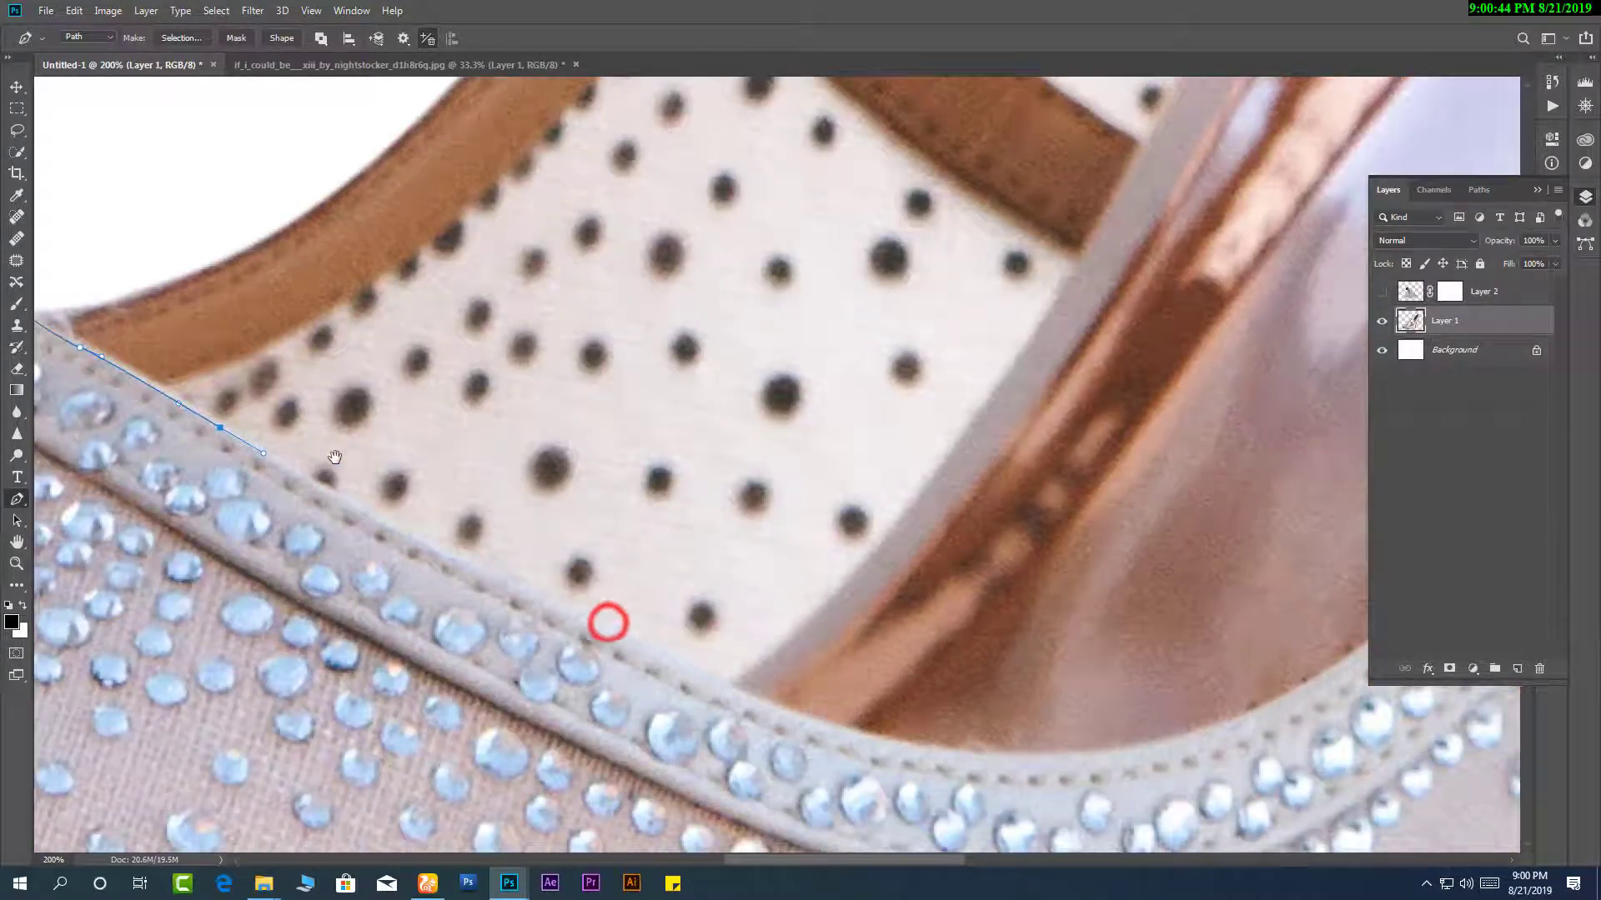
{"action": "left_click_drag", "start_coordinate": [439, 552], "coordinate": [499, 582]}
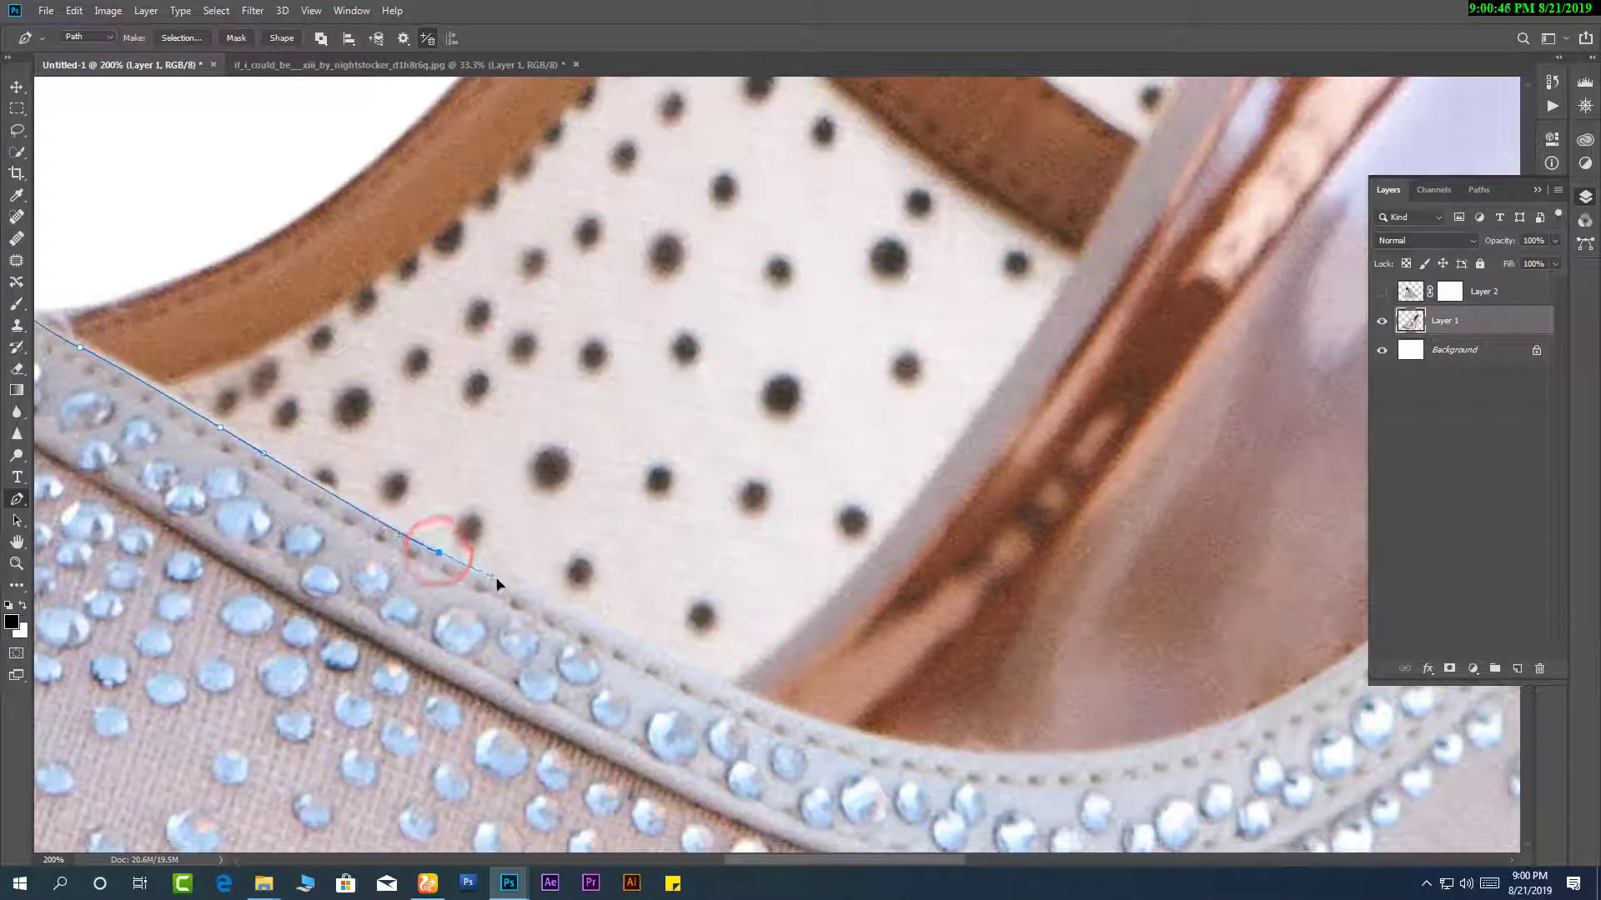
{"action": "left_click_drag", "start_coordinate": [625, 600], "coordinate": [475, 567]}
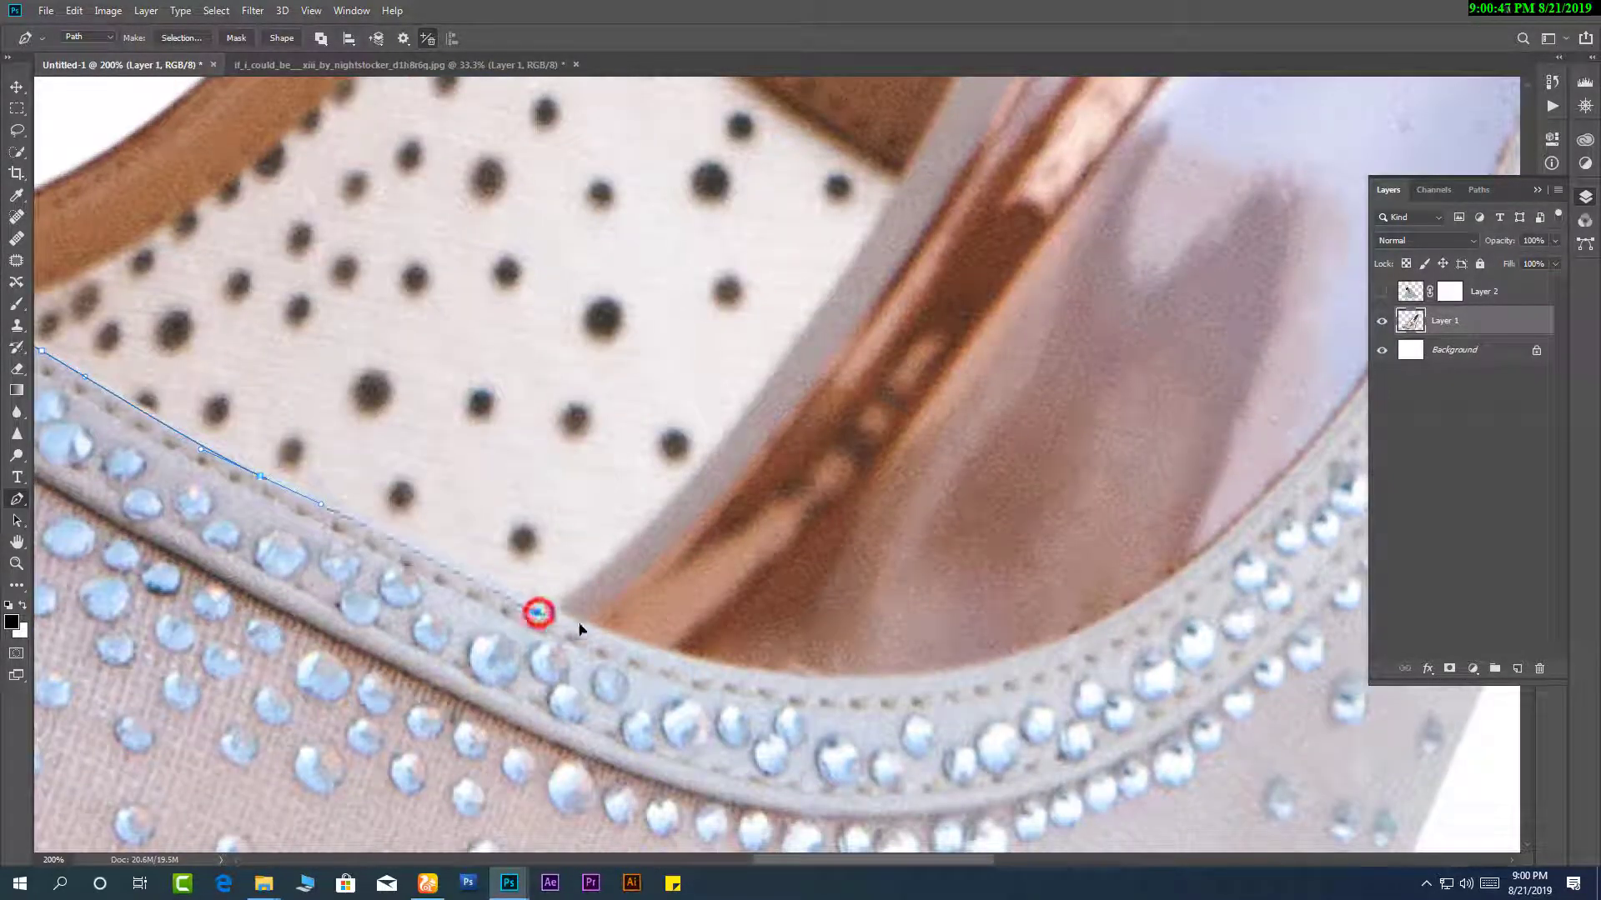
{"action": "left_click_drag", "start_coordinate": [581, 629], "coordinate": [563, 624]}
Continue the path around the lowest curve of the shoe's opening and up the inner rim towards the heel.
{"action": "left_click_drag", "start_coordinate": [680, 660], "coordinate": [675, 577]}
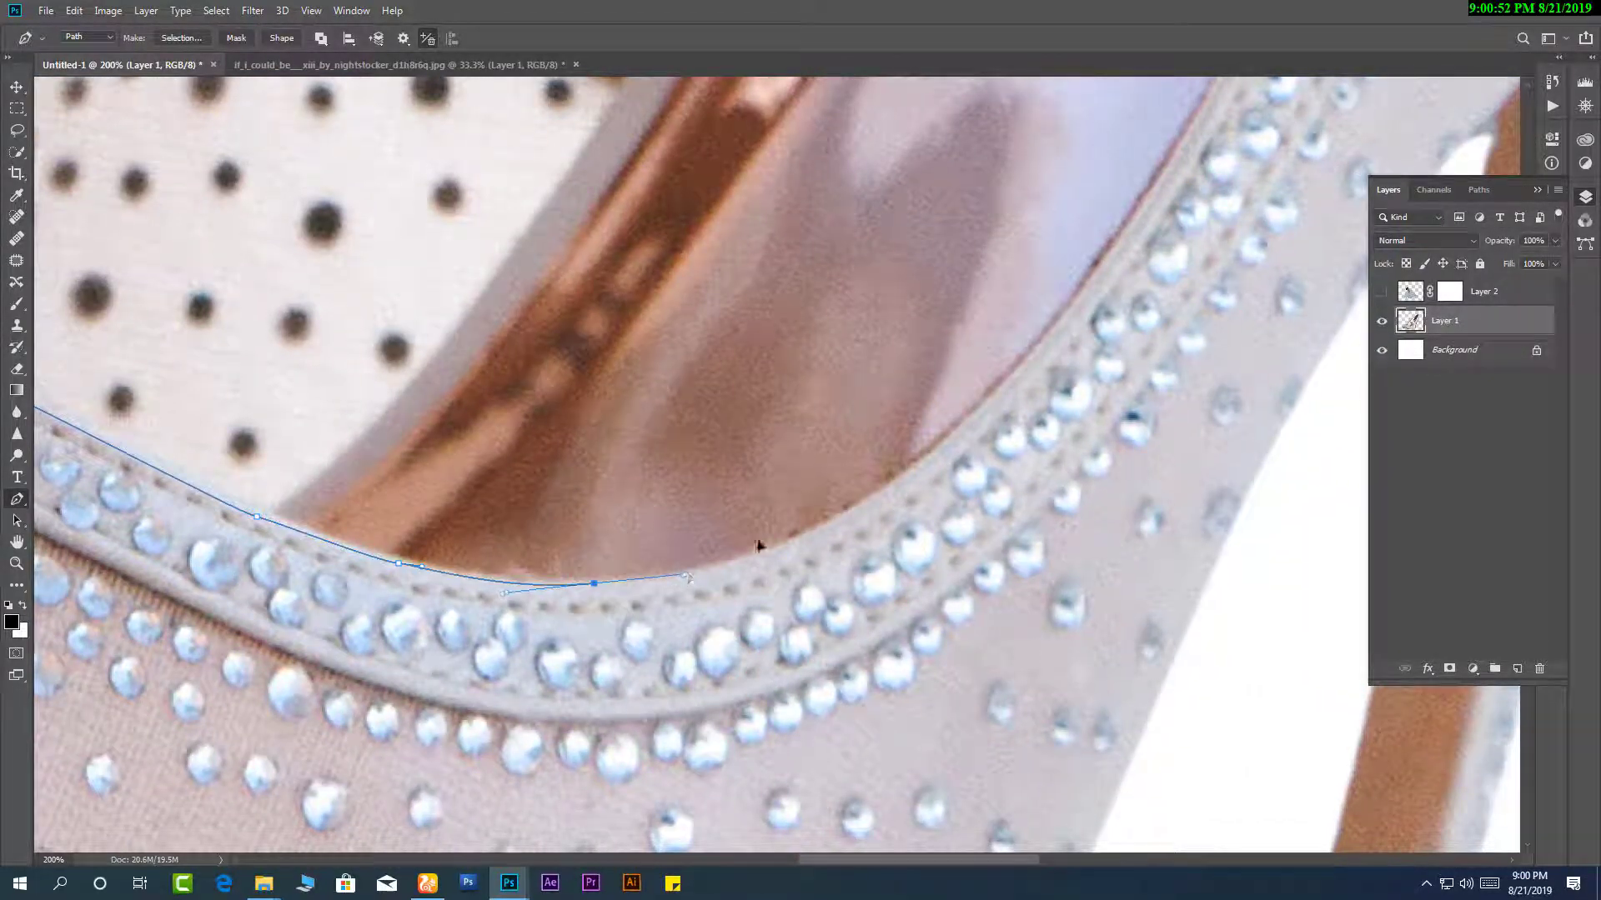
{"action": "left_click_drag", "start_coordinate": [783, 528], "coordinate": [768, 536]}
{"action": "left_click_drag", "start_coordinate": [901, 482], "coordinate": [957, 430]}
{"action": "left_click_drag", "start_coordinate": [1065, 353], "coordinate": [792, 495]}
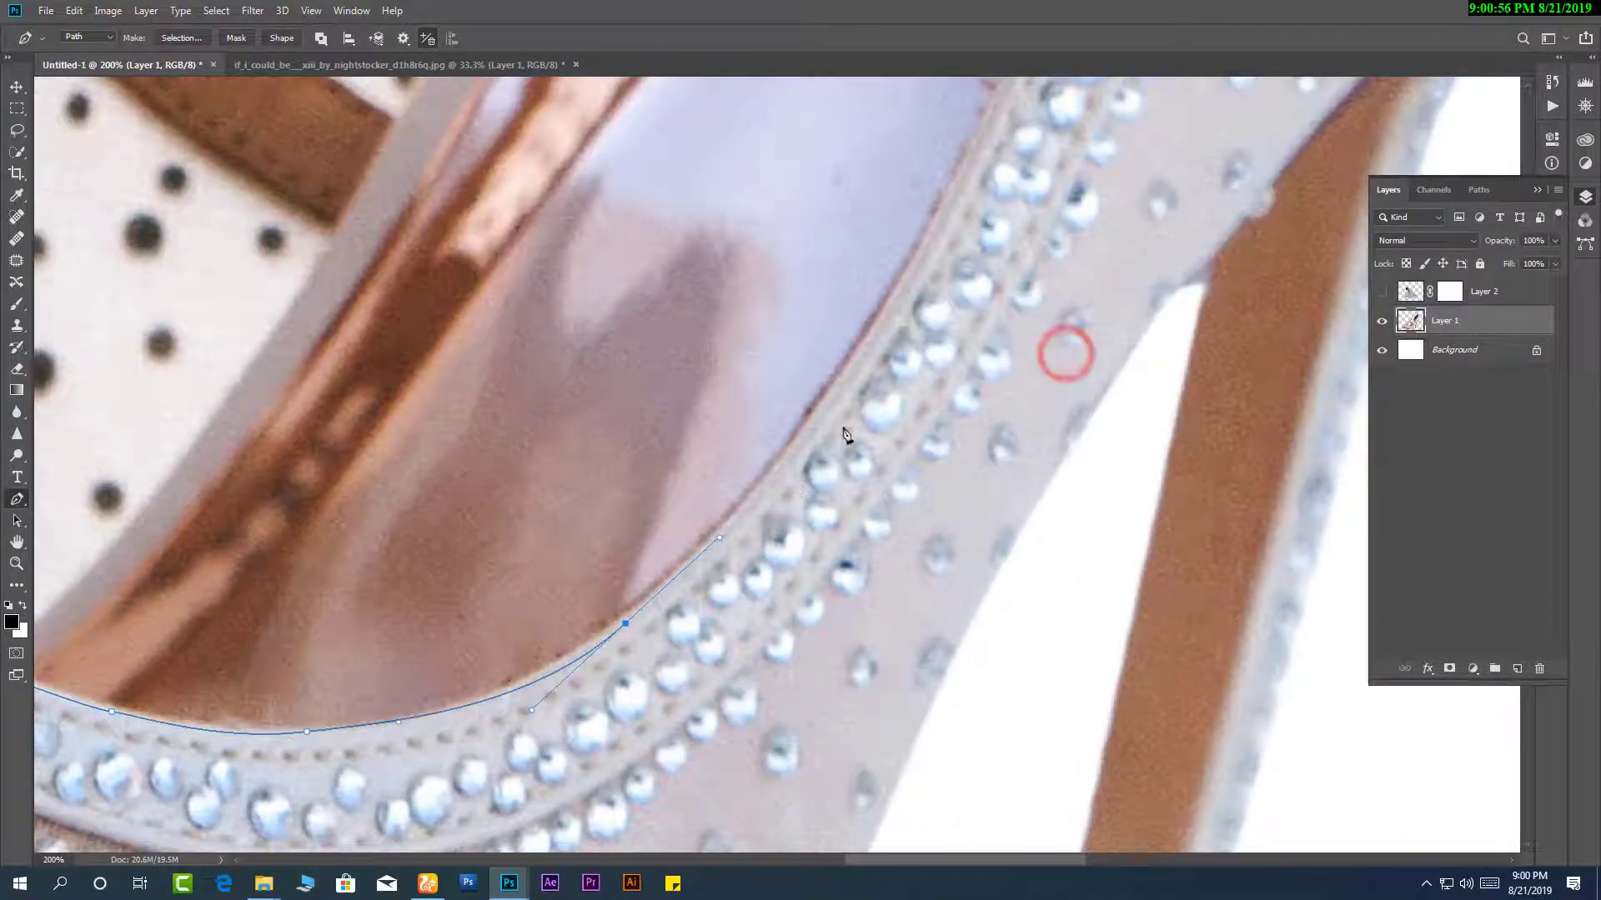
{"action": "left_click_drag", "start_coordinate": [847, 364], "coordinate": [897, 285]}
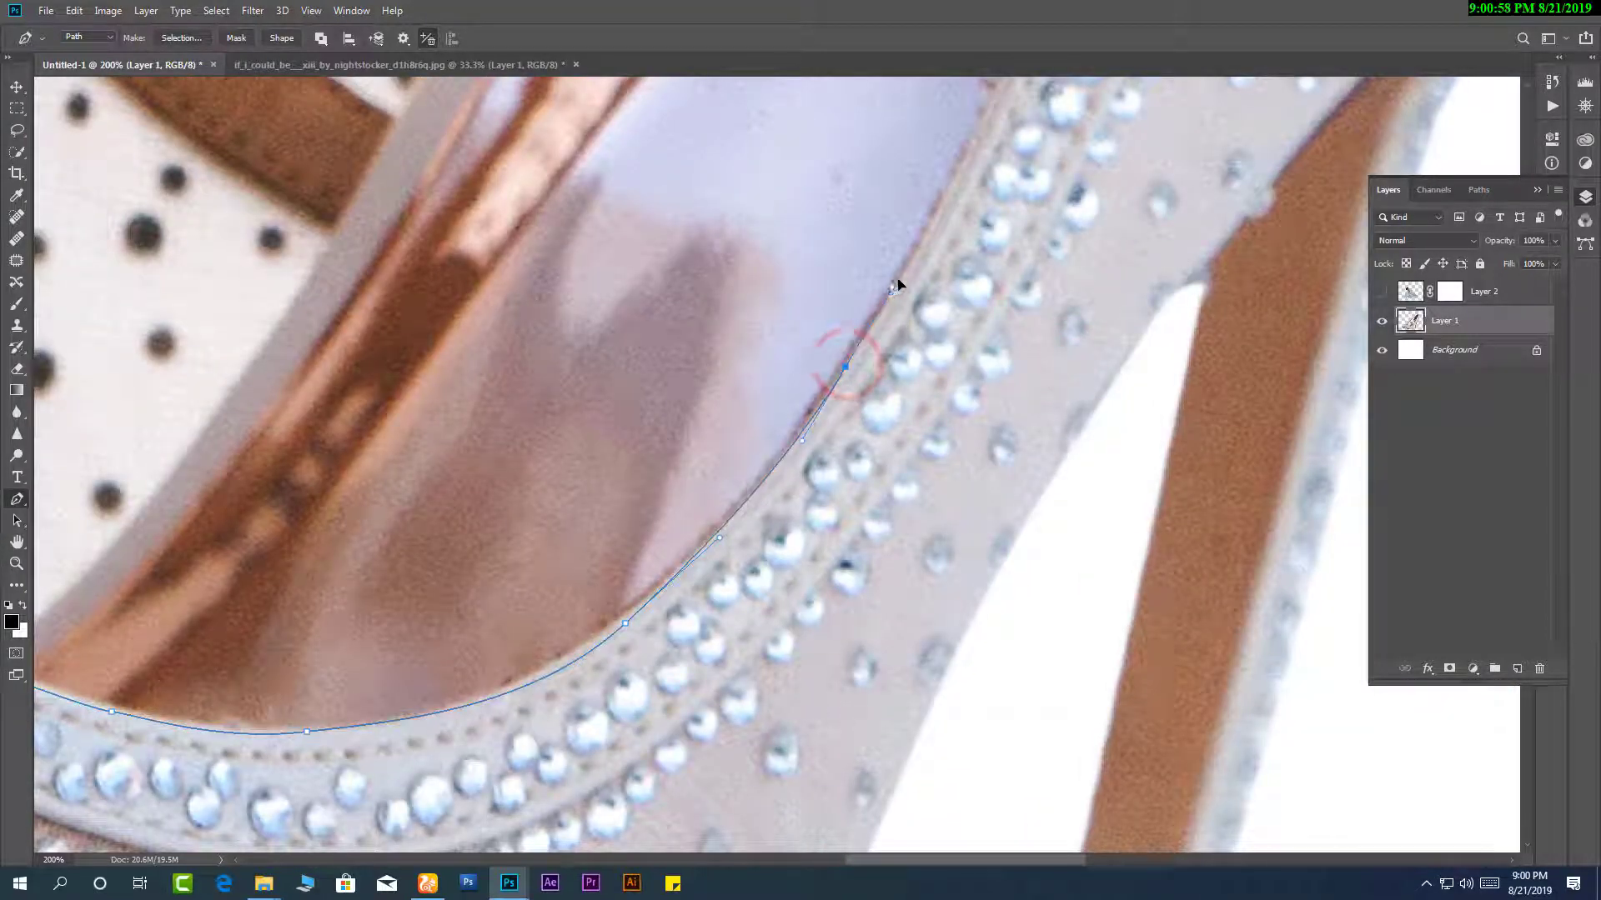
{"action": "left_click", "coordinate": [911, 279], "text": "alt"}
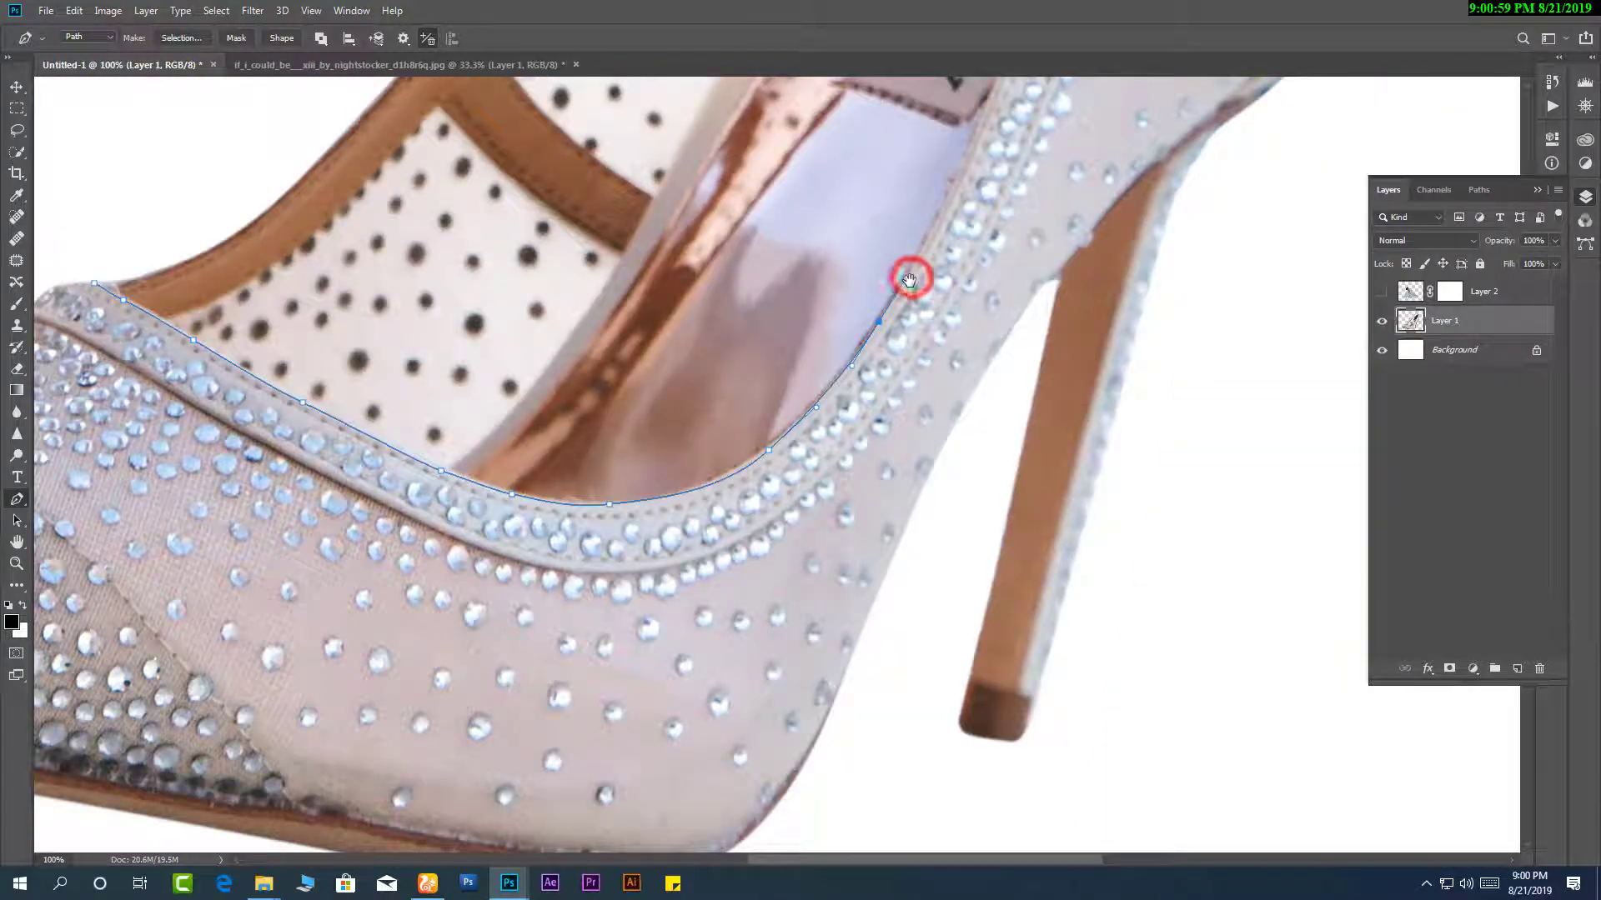
{"action": "left_click", "coordinate": [942, 207]}
Route the path loosely across the heel, below the sole and around the toe, back towards its starting point.
{"action": "left_click", "coordinate": [1031, 226]}
{"action": "left_click", "coordinate": [1113, 336]}
{"action": "left_click_drag", "start_coordinate": [1168, 455], "coordinate": [1176, 483]}
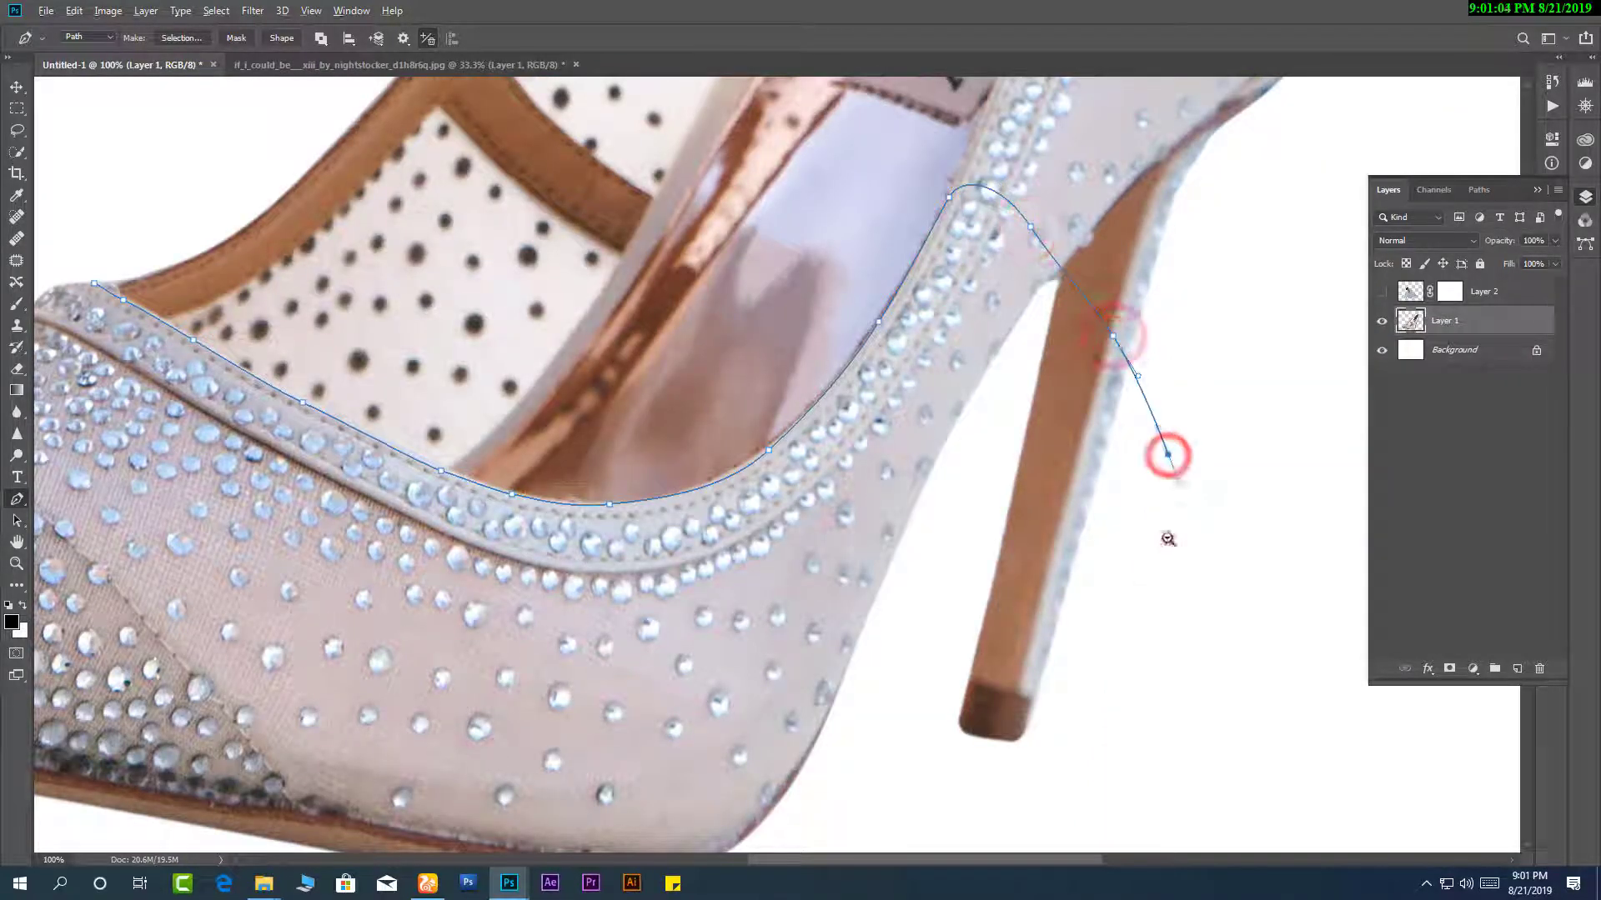
{"action": "left_click", "coordinate": [1168, 539], "text": "alt"}
{"action": "left_click", "coordinate": [1261, 679]}
{"action": "left_click_drag", "start_coordinate": [1057, 789], "coordinate": [970, 803]}
{"action": "left_click_drag", "start_coordinate": [690, 810], "coordinate": [523, 807]}
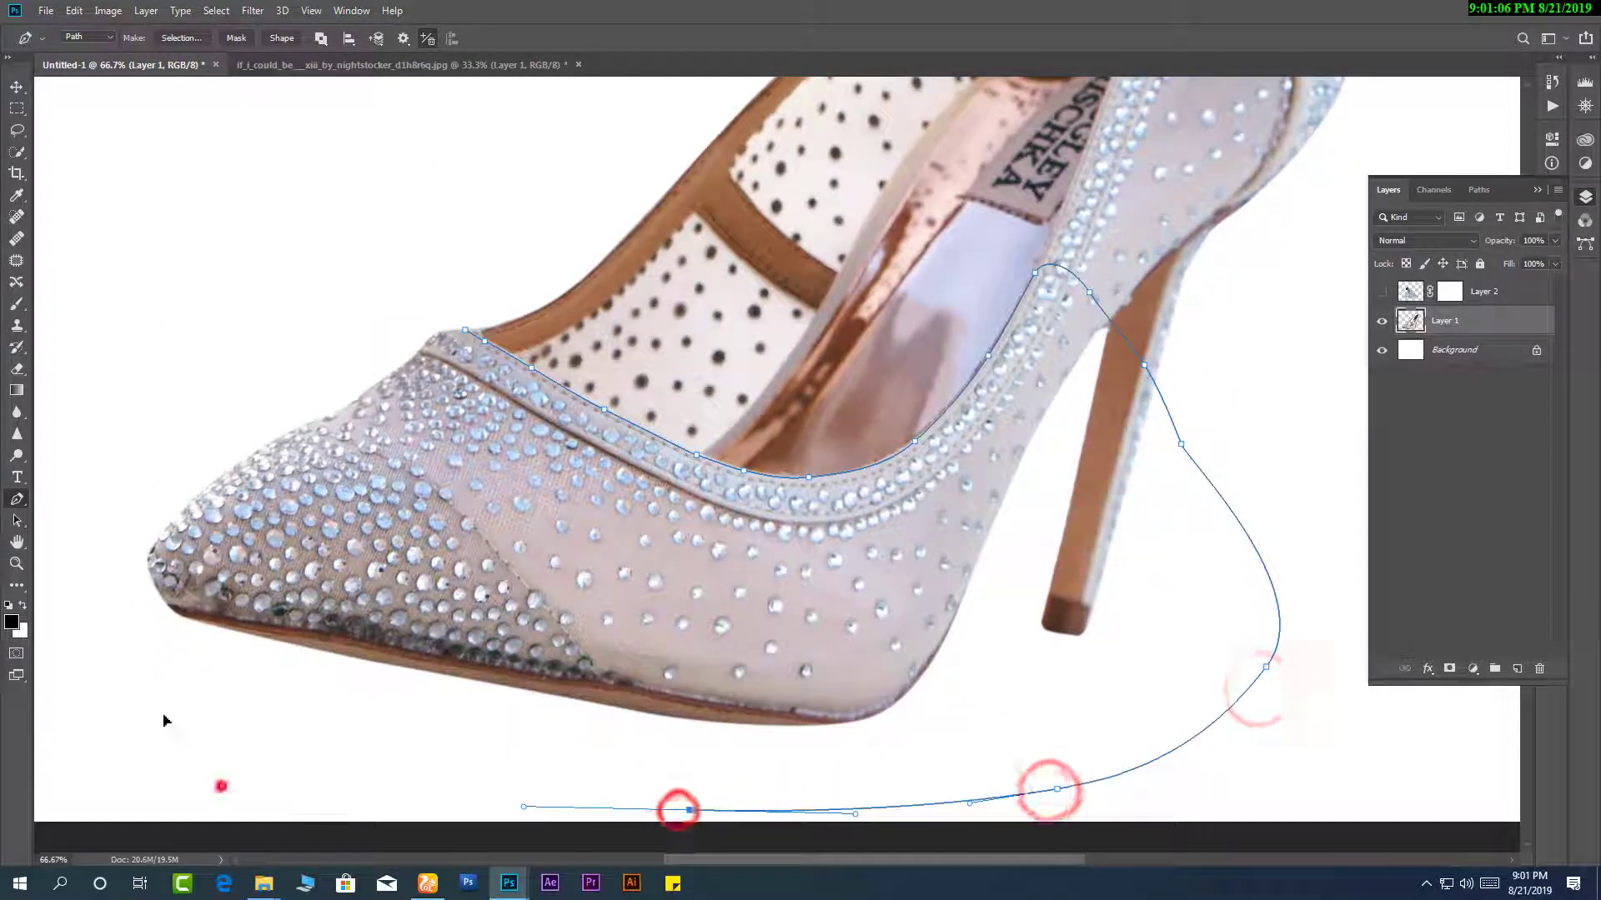
{"action": "left_click_drag", "start_coordinate": [232, 790], "coordinate": [222, 779]}
{"action": "left_click_drag", "start_coordinate": [111, 637], "coordinate": [107, 625]}
{"action": "left_click", "coordinate": [225, 317]}
{"action": "left_click_drag", "start_coordinate": [332, 298], "coordinate": [354, 298]}
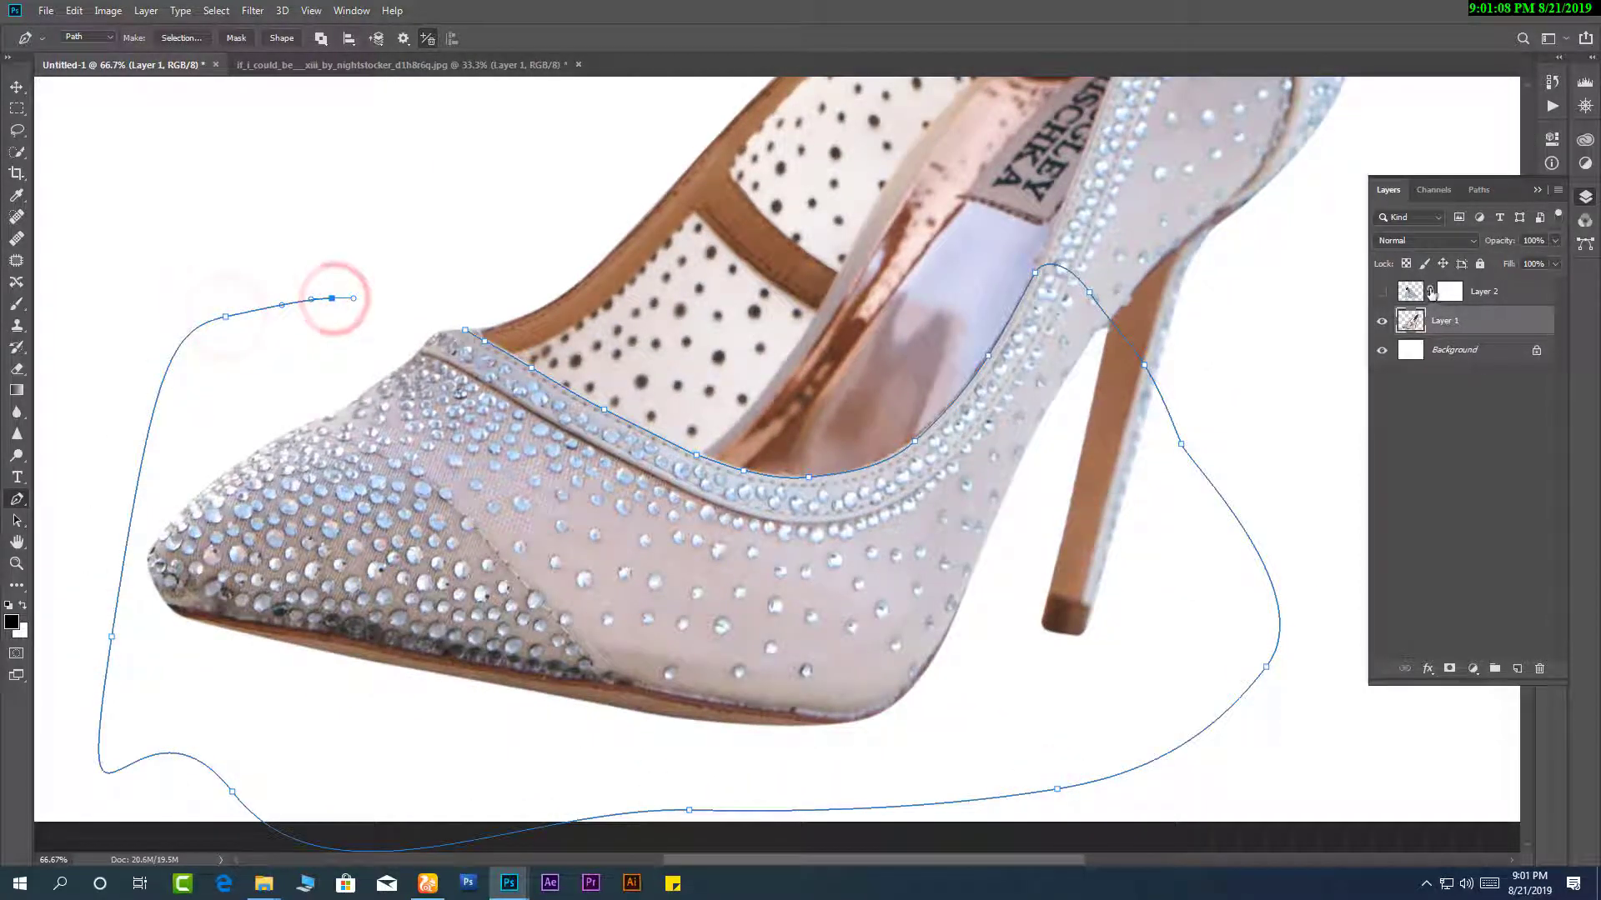
Show Layer 2, extend the path to the dress's front edge, target Layer 2's mask and convert the path into a selection.
{"action": "left_click", "coordinate": [1382, 291]}
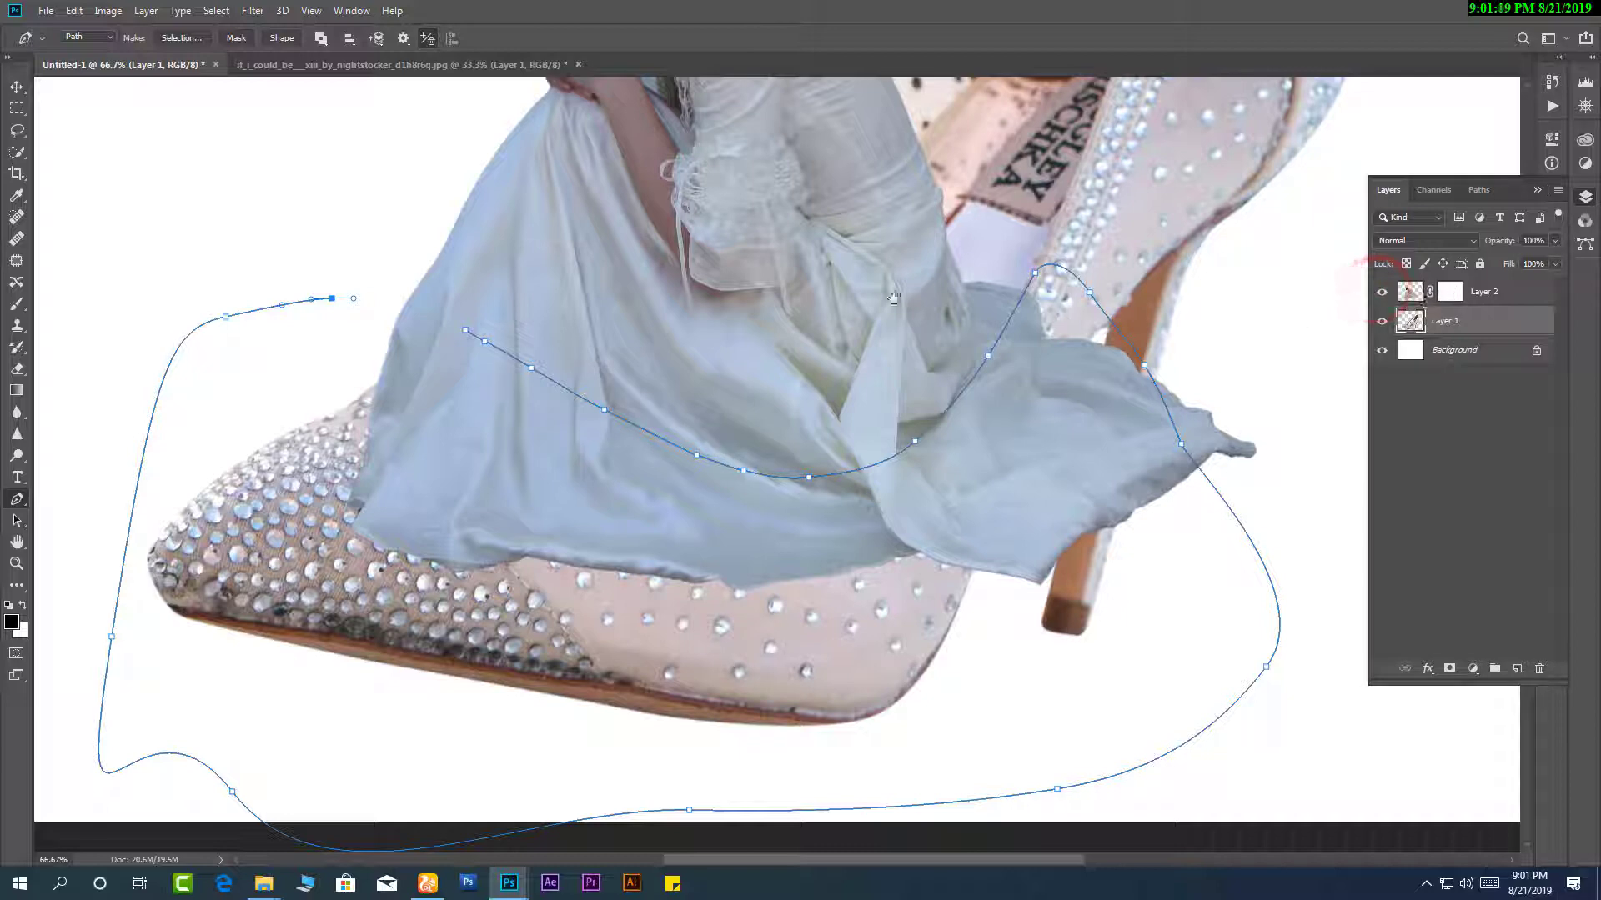
{"action": "left_click_drag", "start_coordinate": [644, 236], "coordinate": [661, 337]}
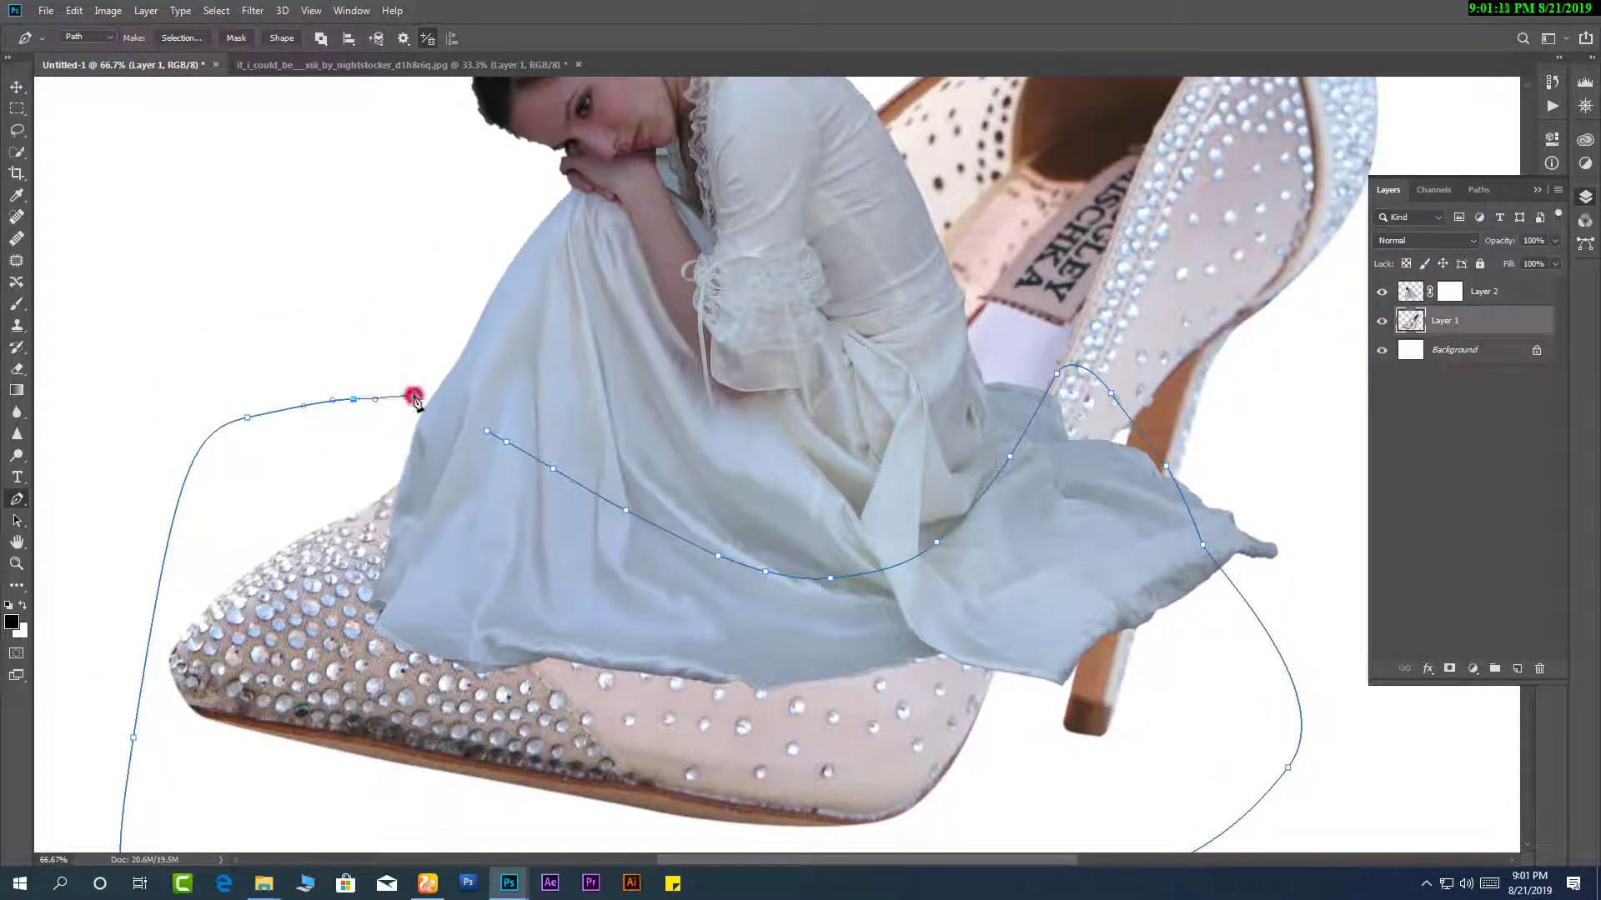
{"action": "left_click", "coordinate": [413, 396]}
{"action": "left_click", "coordinate": [1448, 293]}
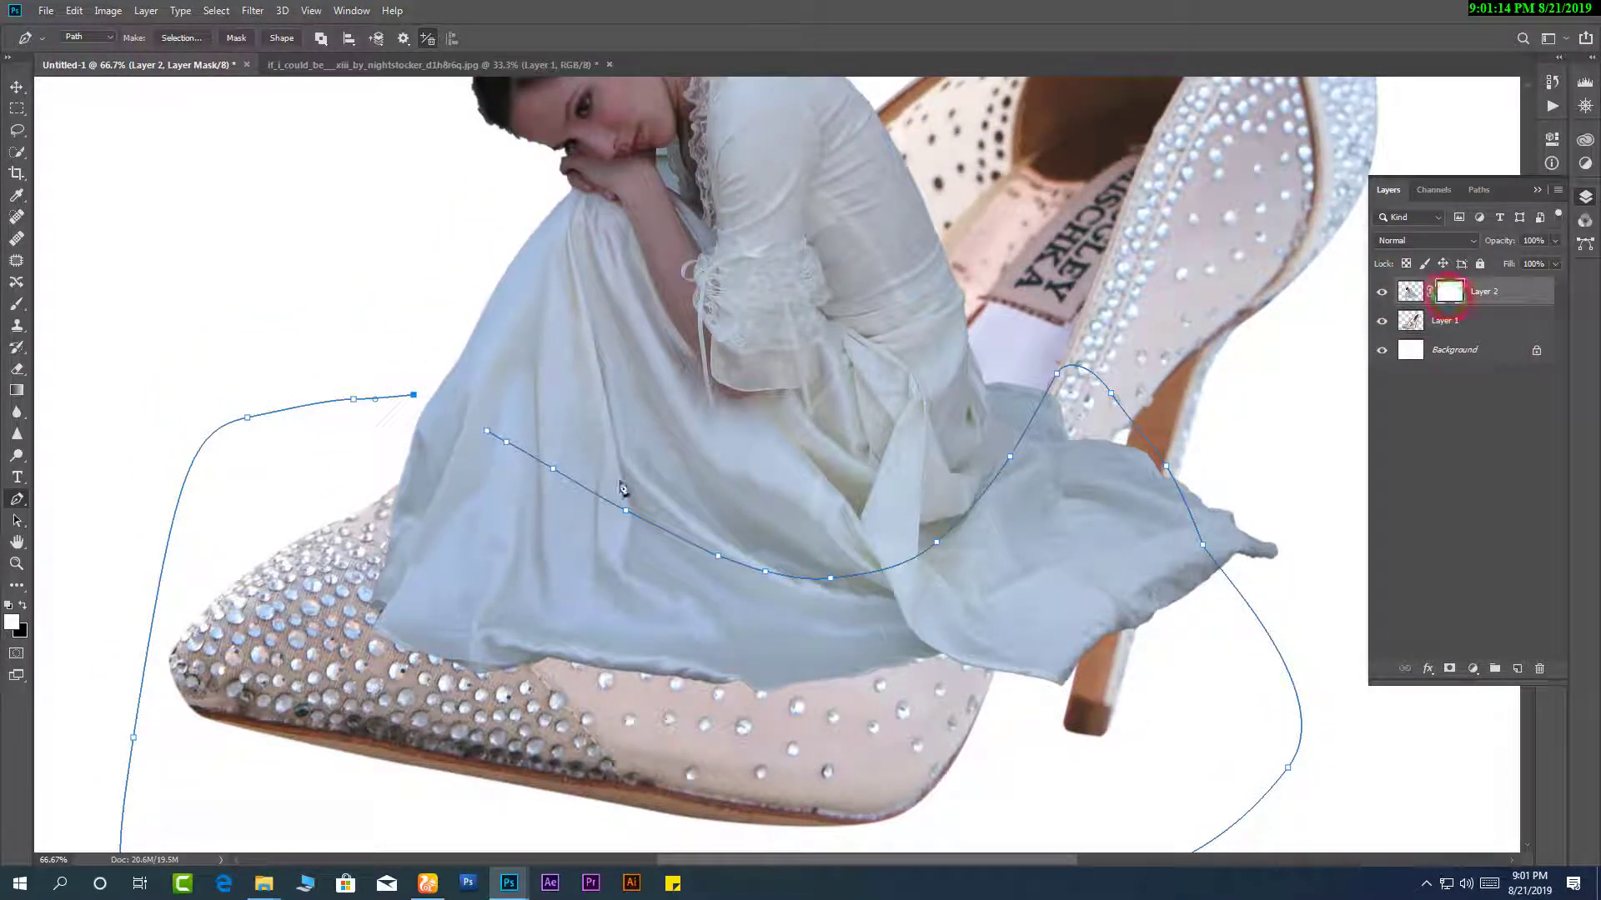
{"action": "key", "text": "ctrl+Return"}
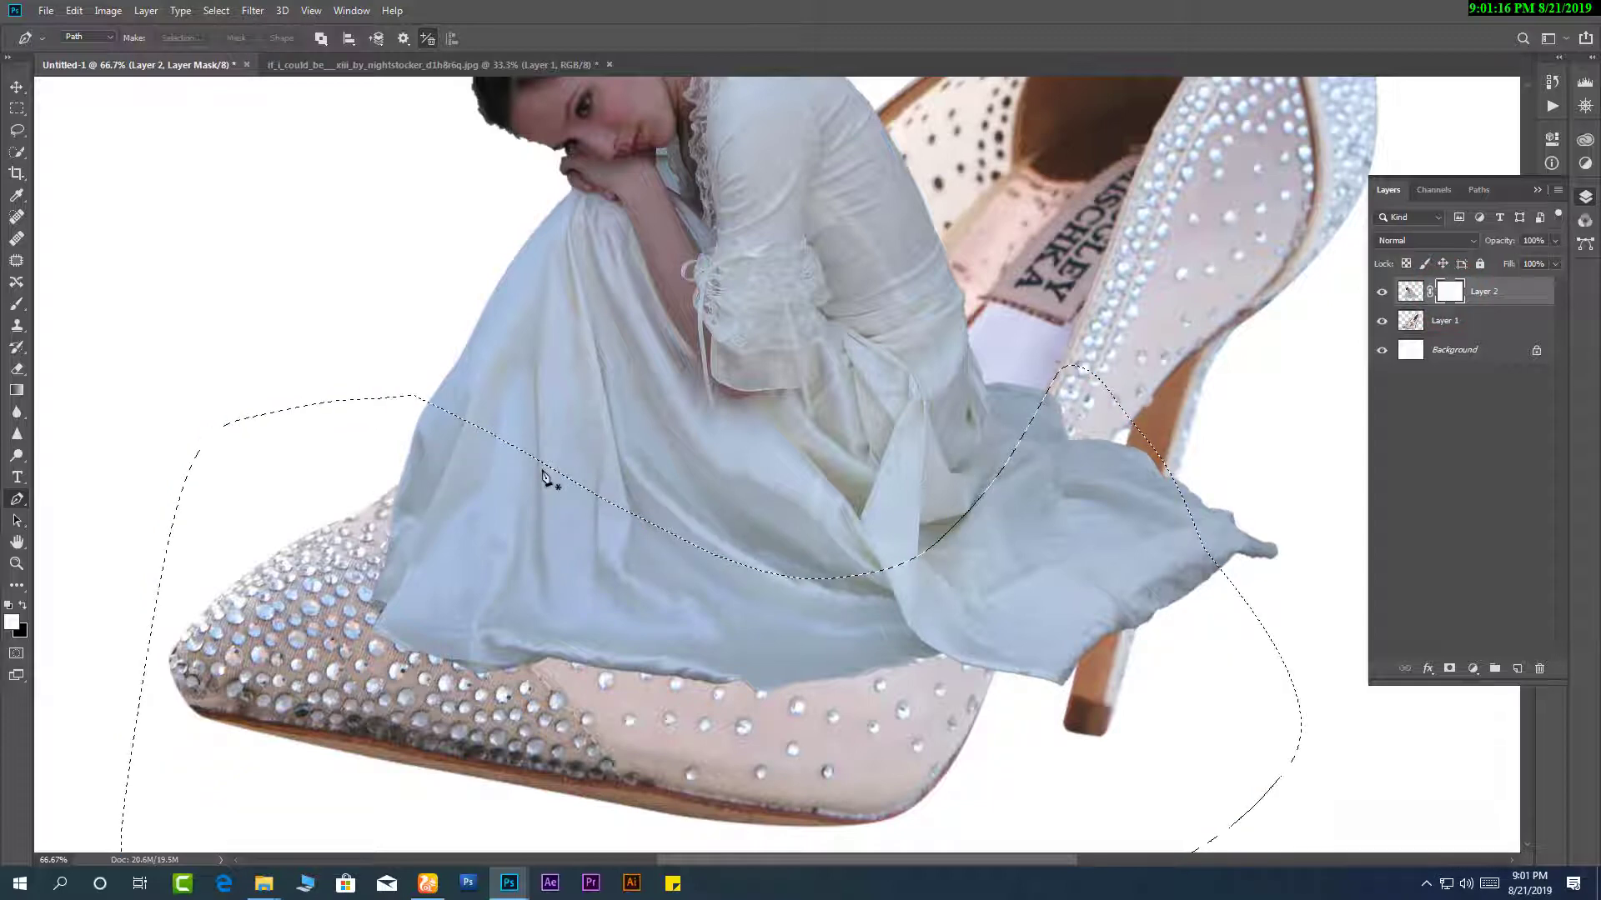
Feather the selection by 1.2 pixels, clear it to black on Layer 2's mask to hide the dress over the shoe, and deselect.
{"action": "key", "text": "m"}
{"action": "right_click", "coordinate": [550, 340]}
{"action": "left_click", "coordinate": [600, 377]}
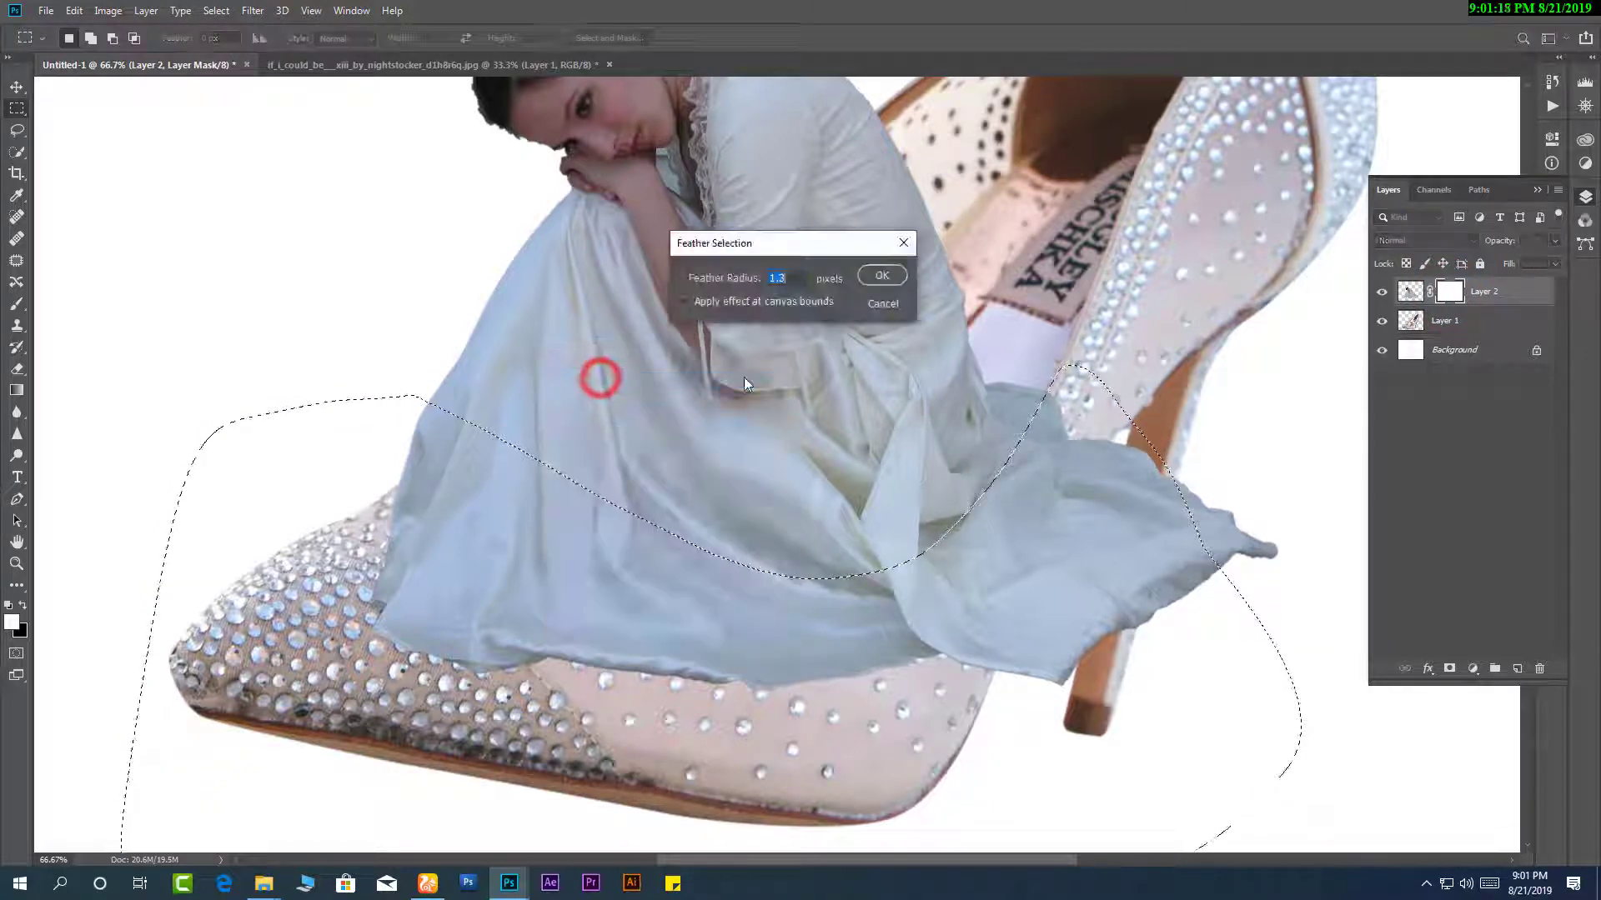
{"action": "left_click", "coordinate": [879, 274]}
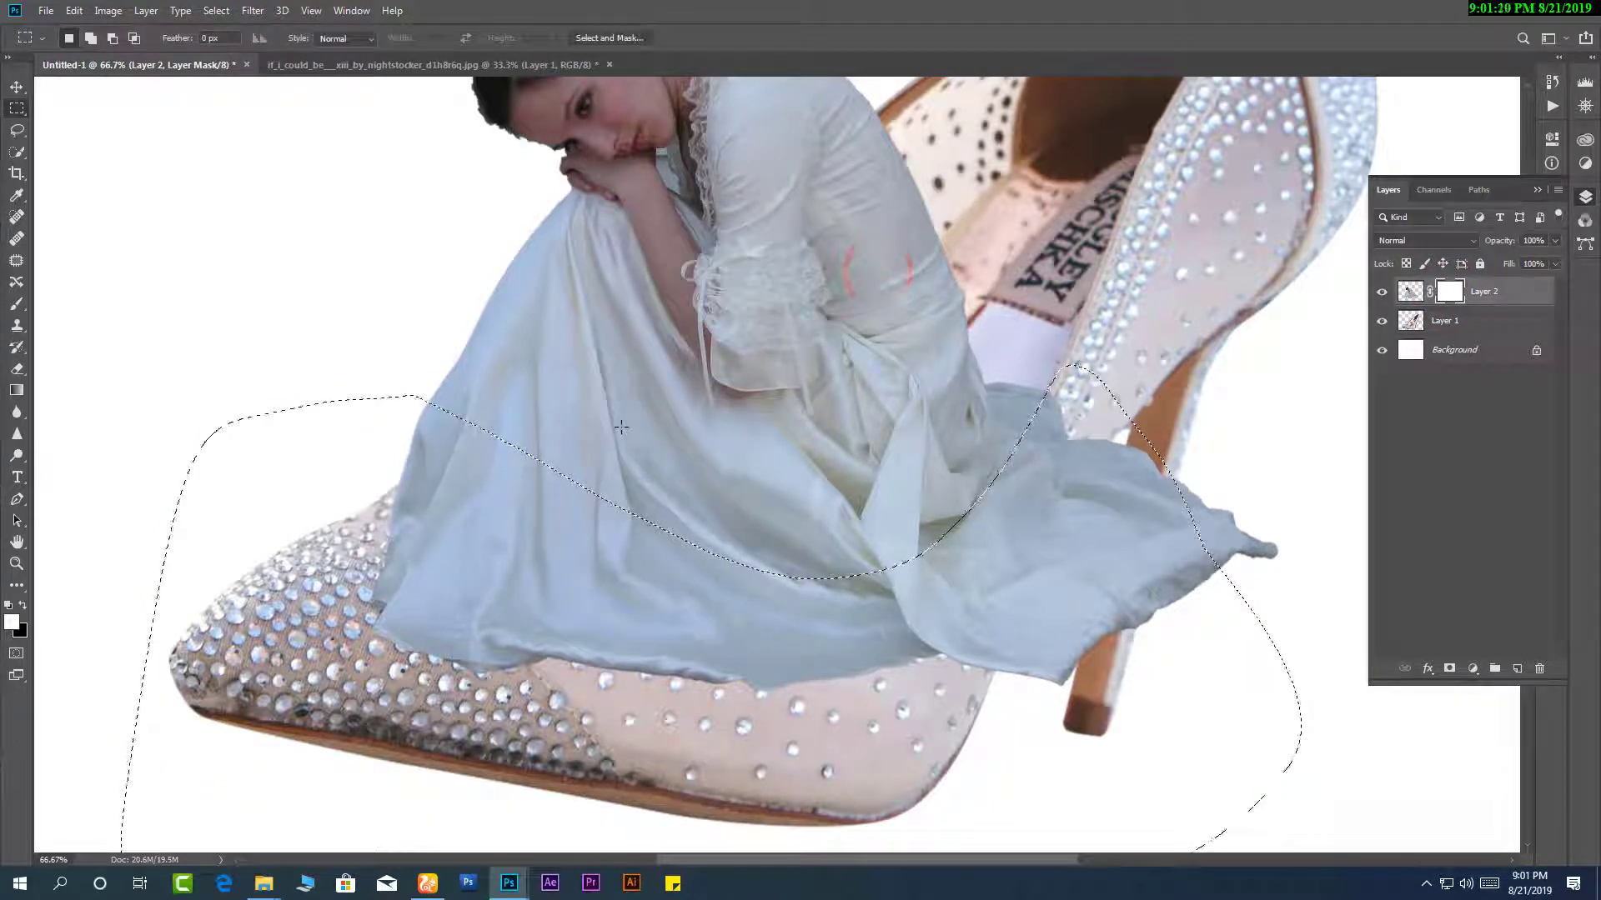
{"action": "key", "text": "Delete"}
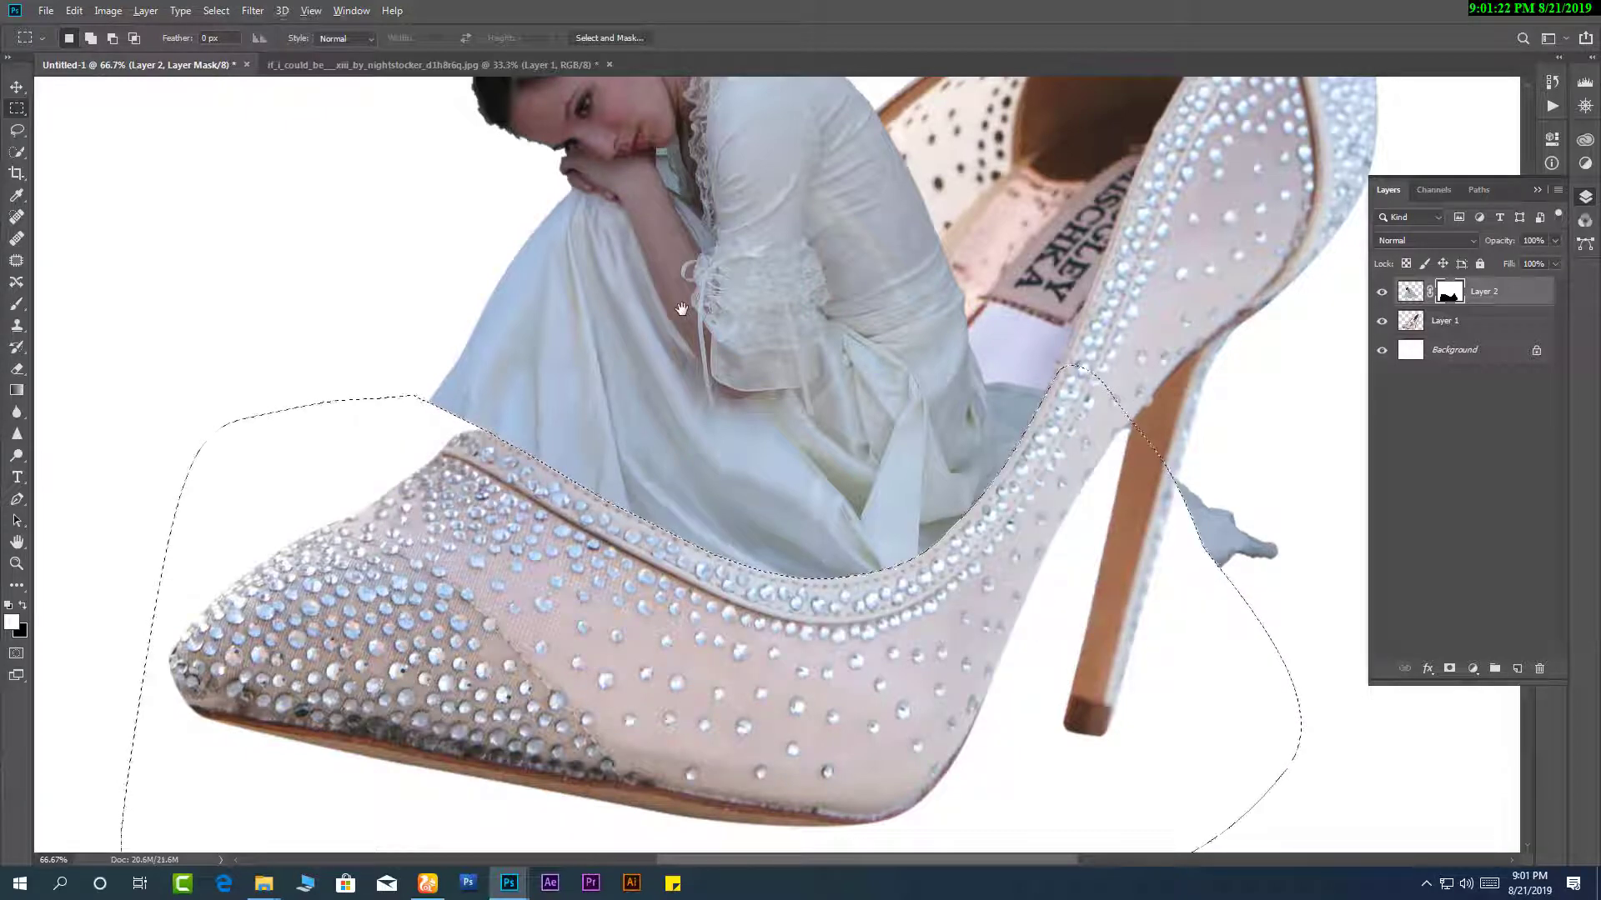
{"action": "left_click", "coordinate": [681, 309], "text": "alt"}
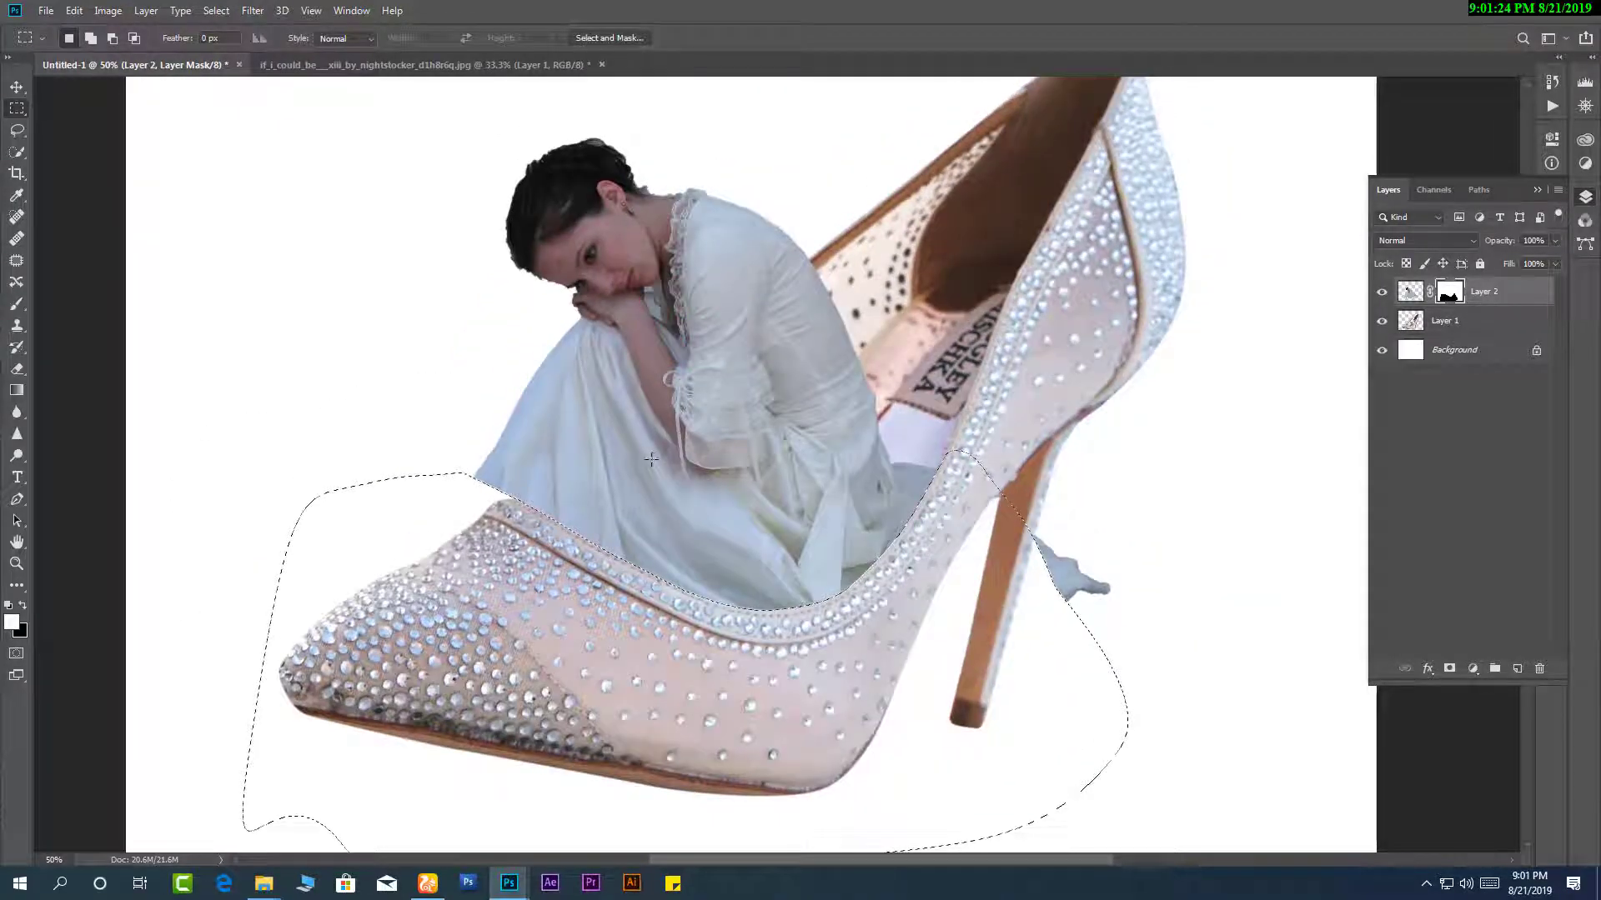
{"action": "left_click", "coordinate": [680, 279], "text": "alt"}
{"action": "left_click", "coordinate": [679, 350], "text": "alt"}
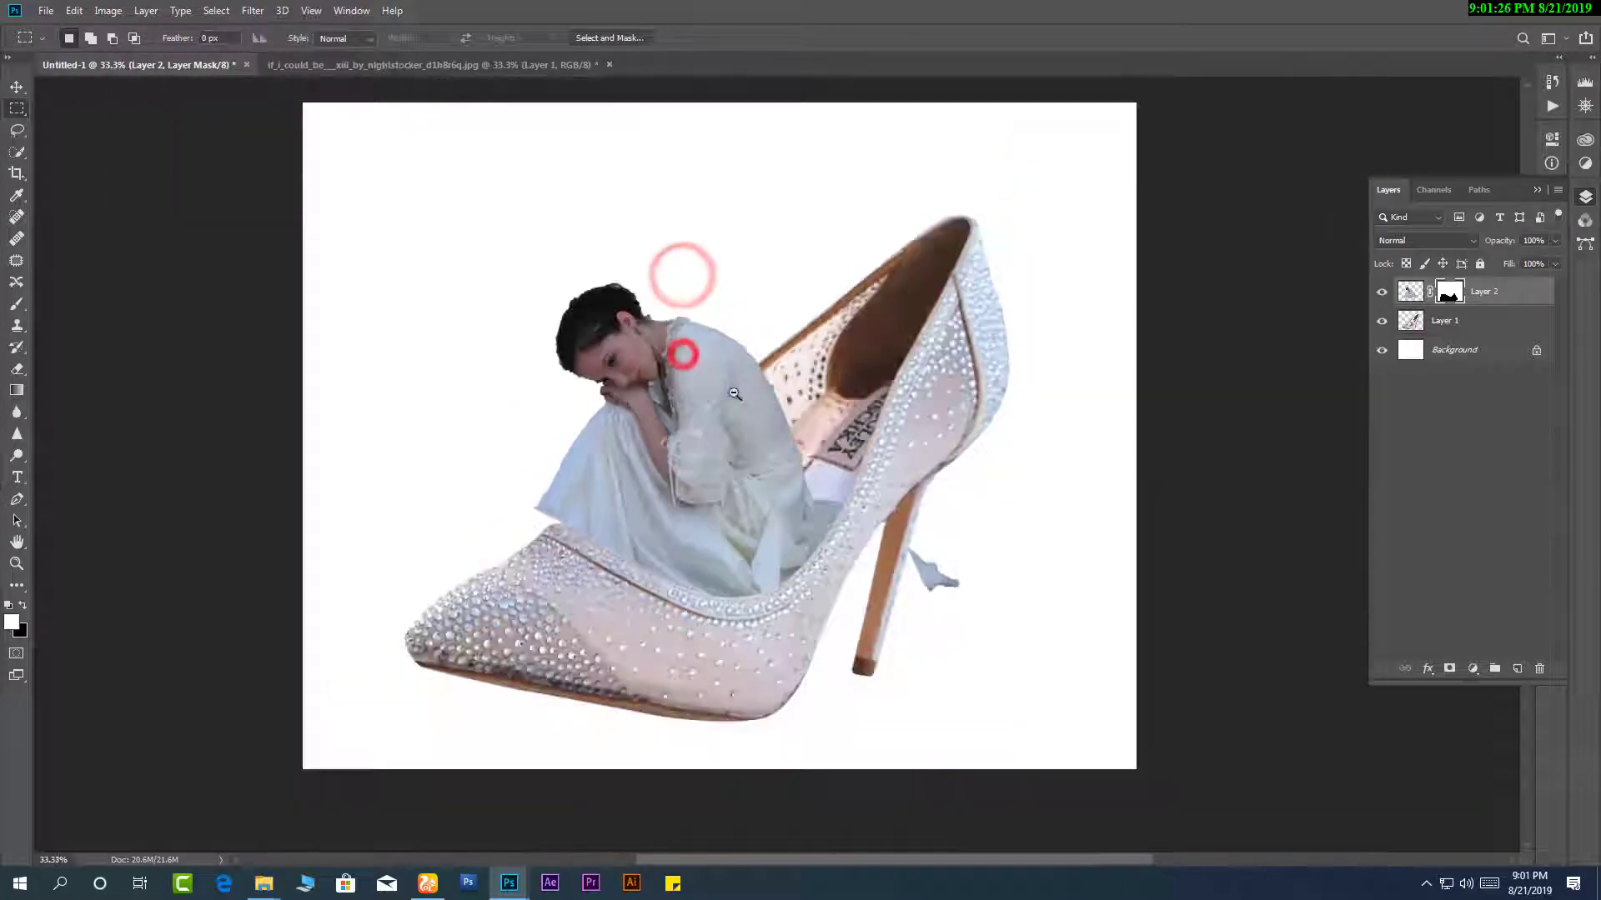
{"action": "key", "text": "ctrl+plus"}
{"action": "key", "text": "ctrl+t"}
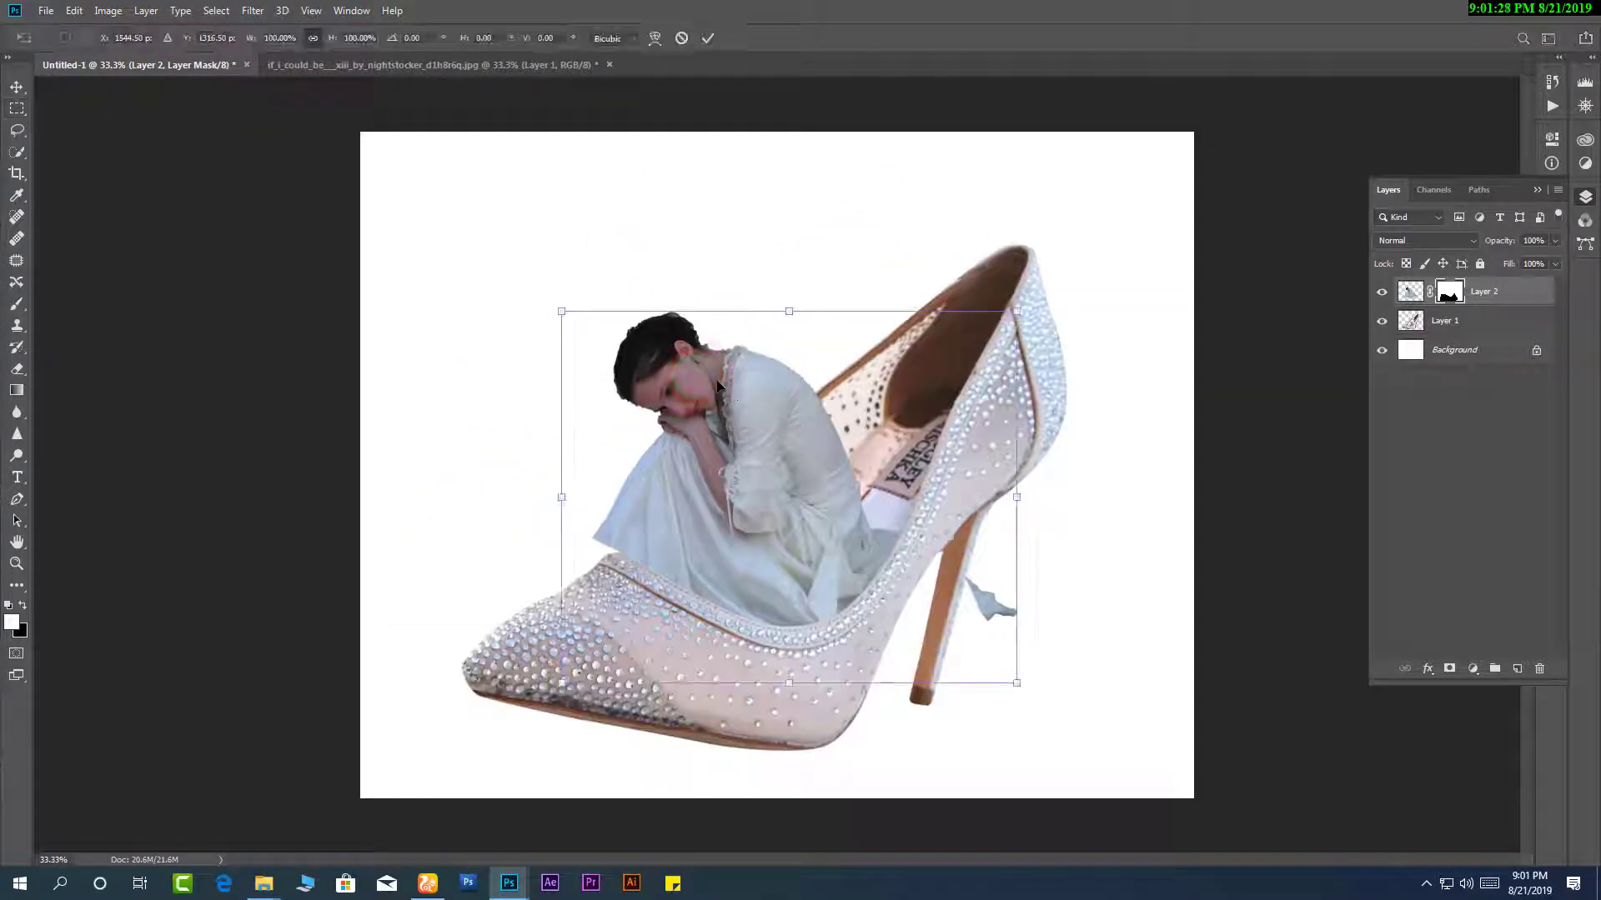
{"action": "left_click_drag", "start_coordinate": [558, 306], "coordinate": [579, 339]}
{"action": "key", "text": "Escape"}
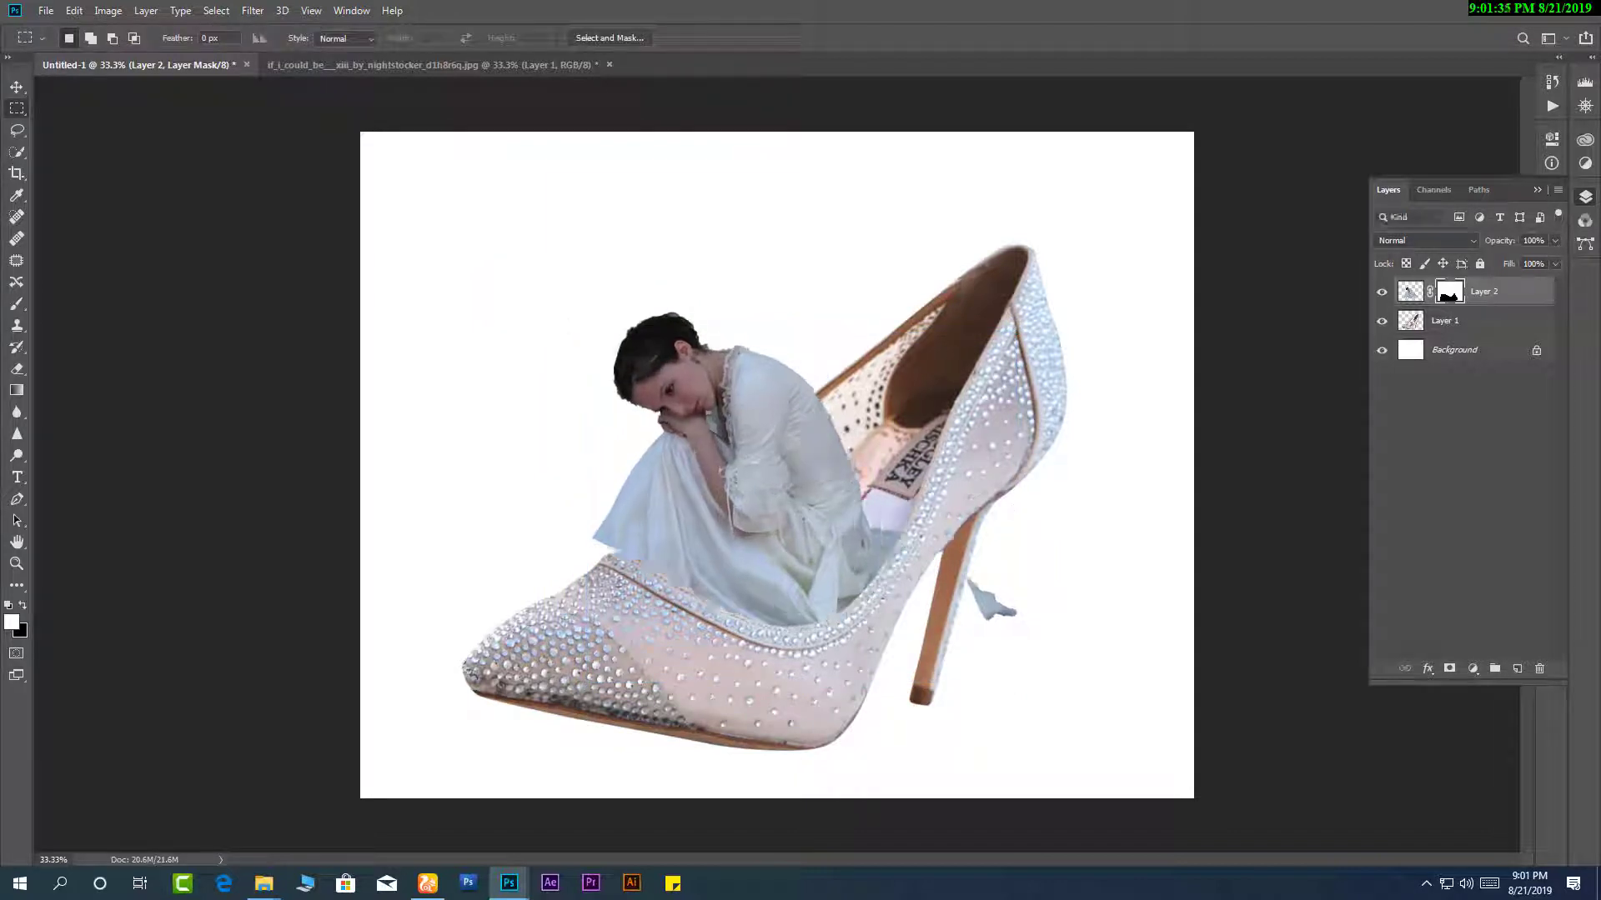
Paint white on Layer 2's mask with a much smaller 17% opacity brush where the dress is cut off above the toe rim.
{"action": "left_click", "coordinate": [668, 383], "text": "ctrl"}
{"action": "left_click_drag", "start_coordinate": [741, 395], "coordinate": [679, 358]}
{"action": "left_click", "coordinate": [678, 358], "text": "alt"}
{"action": "left_click", "coordinate": [680, 356], "text": "alt"}
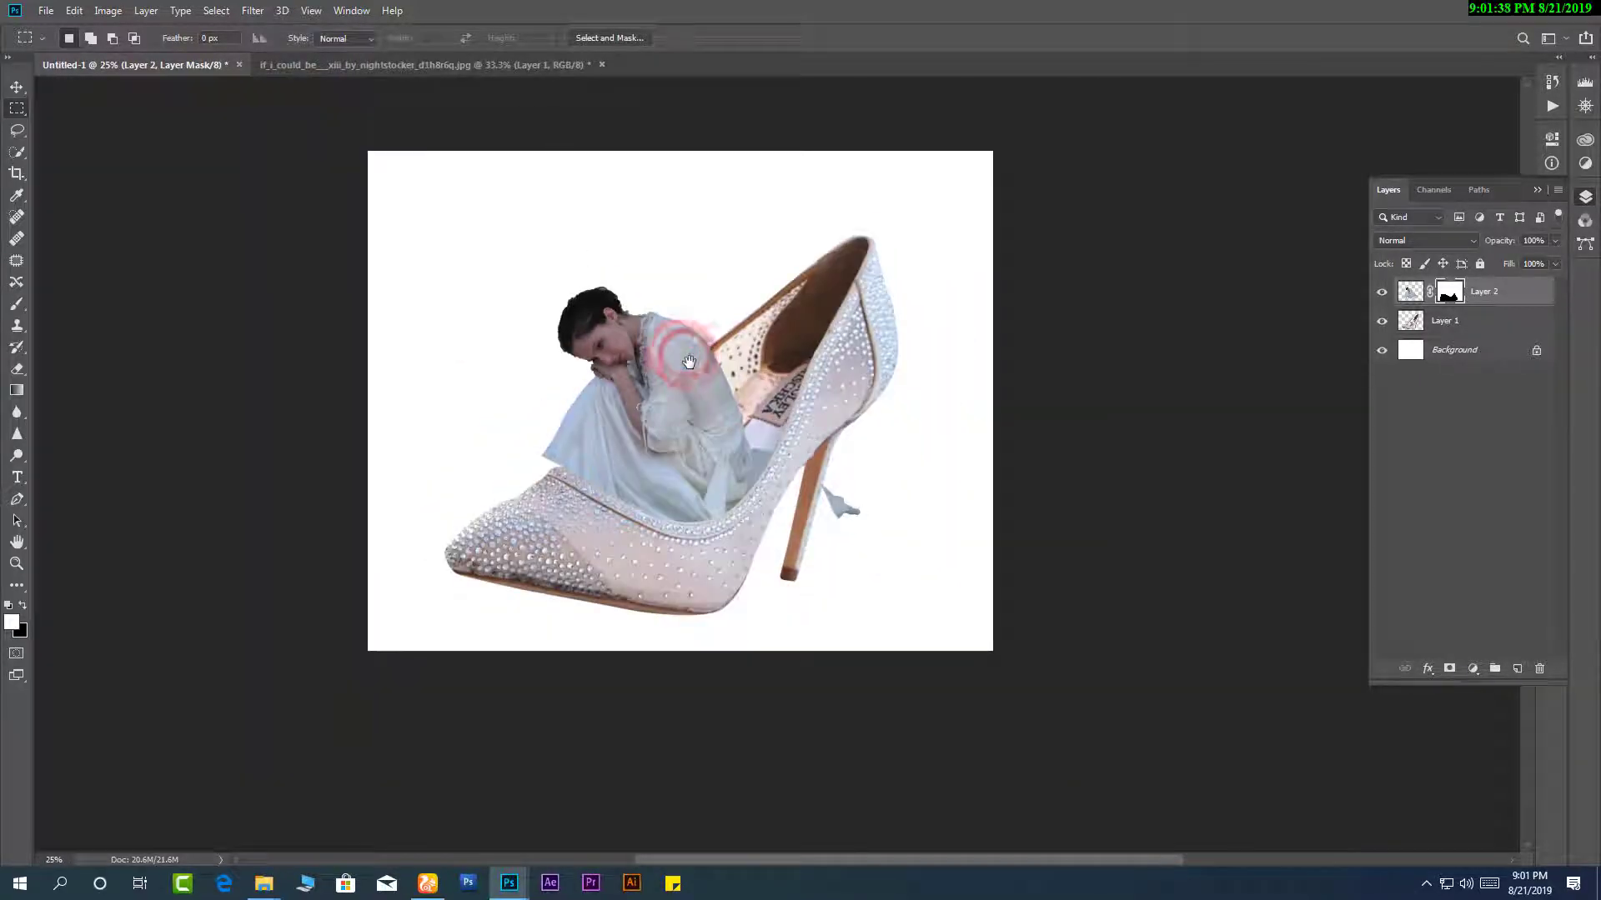
{"action": "left_click", "coordinate": [675, 357], "text": "ctrl"}
{"action": "left_click", "coordinate": [715, 480], "text": "ctrl"}
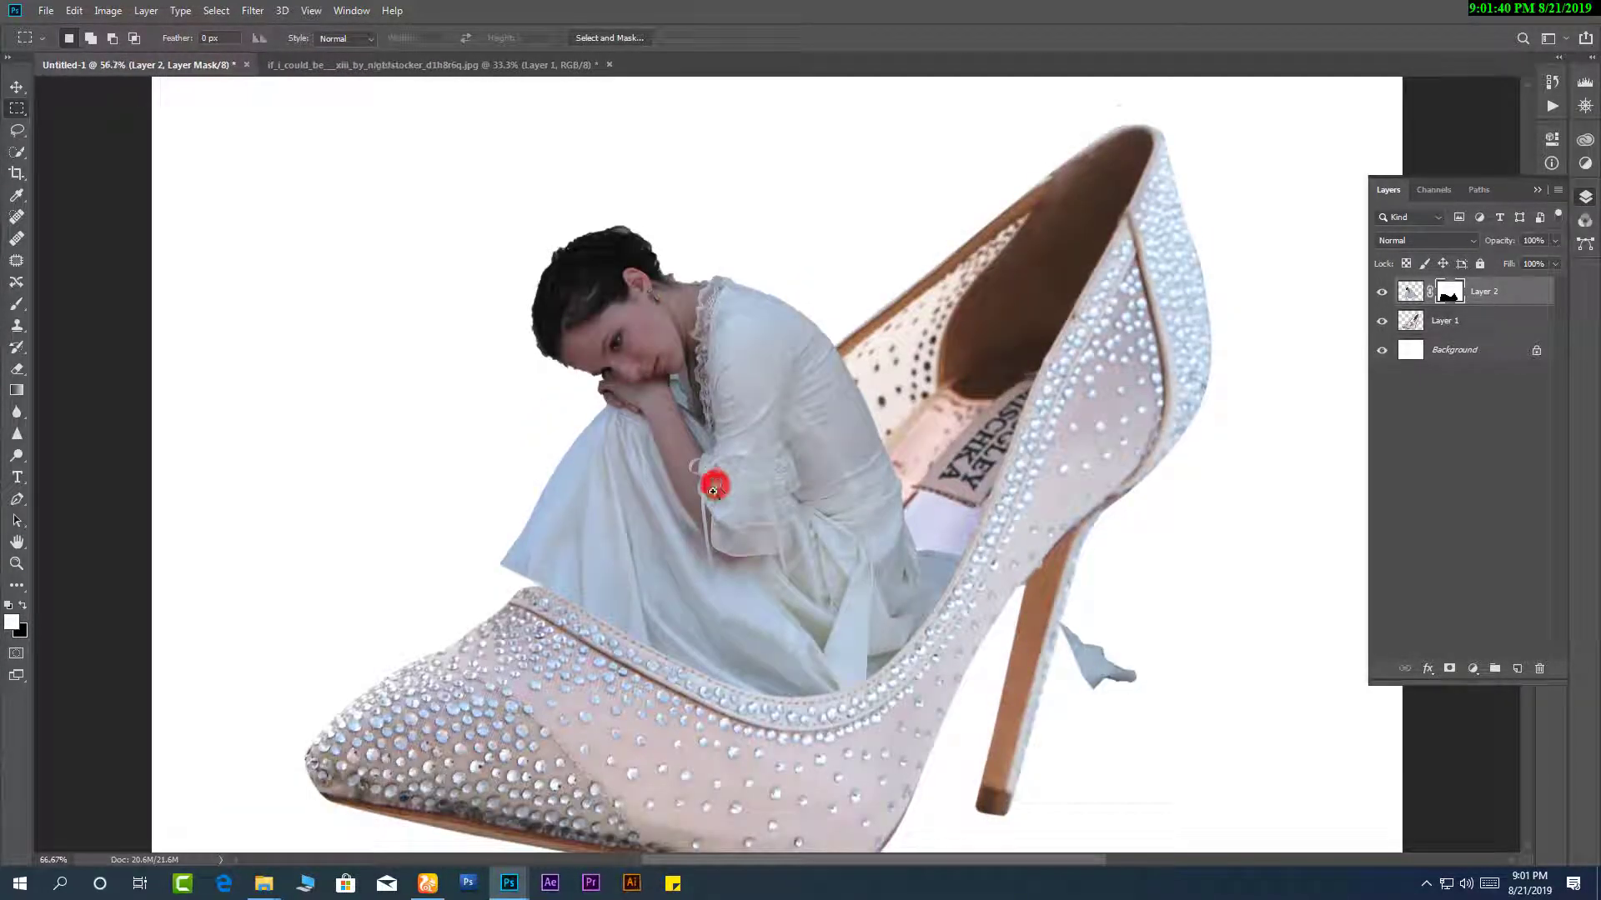
{"action": "left_click", "coordinate": [715, 479], "text": "ctrl"}
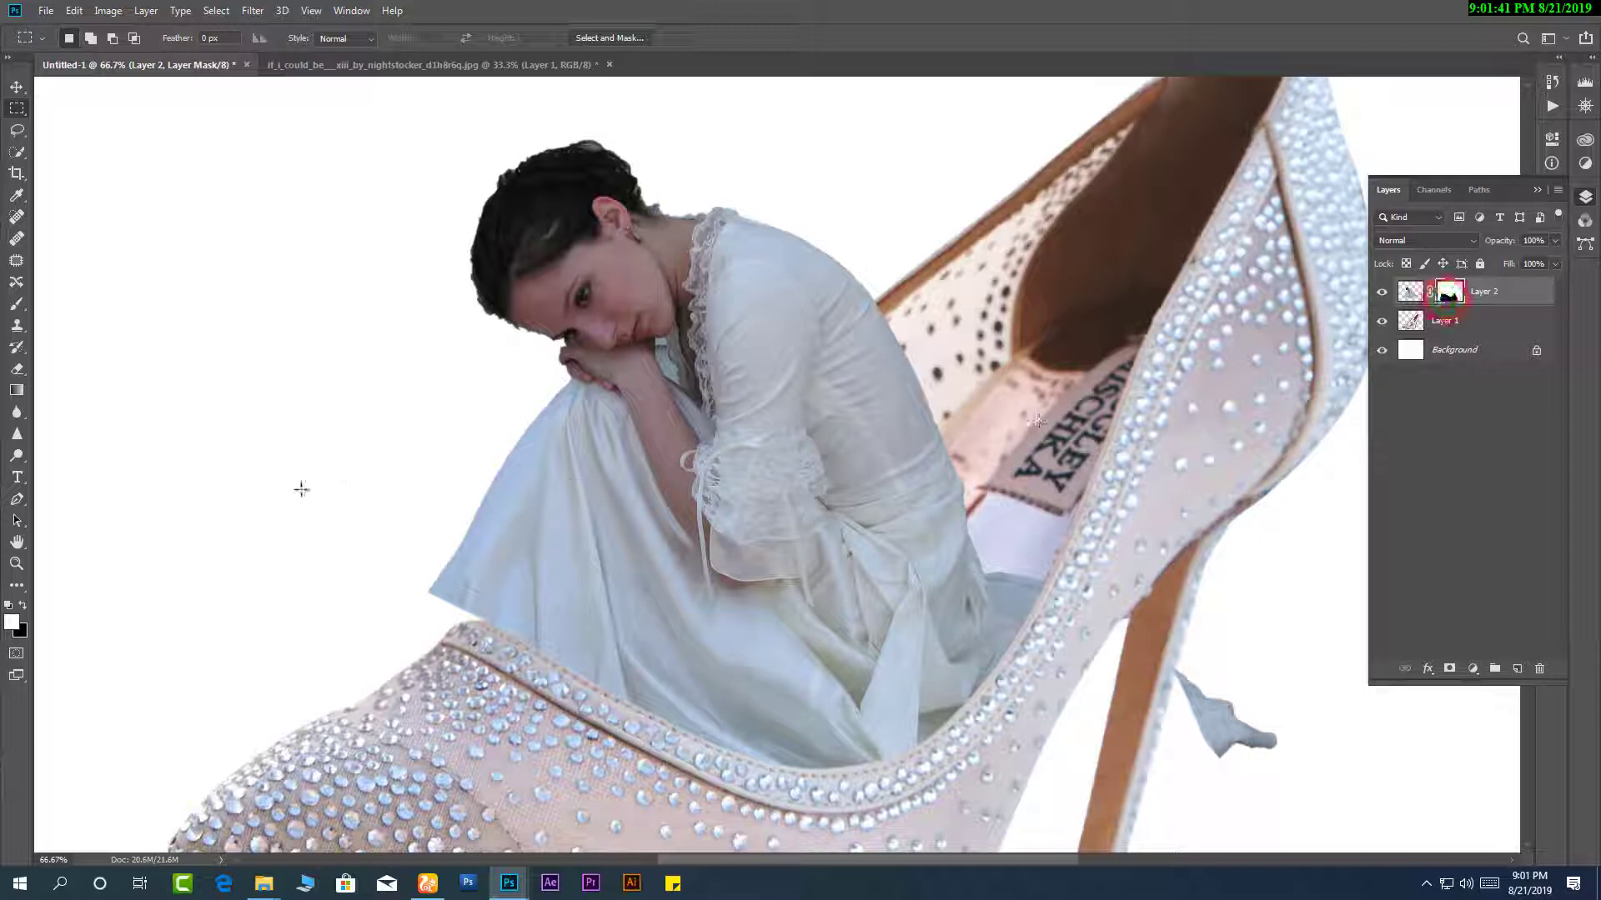
{"action": "key", "text": "b"}
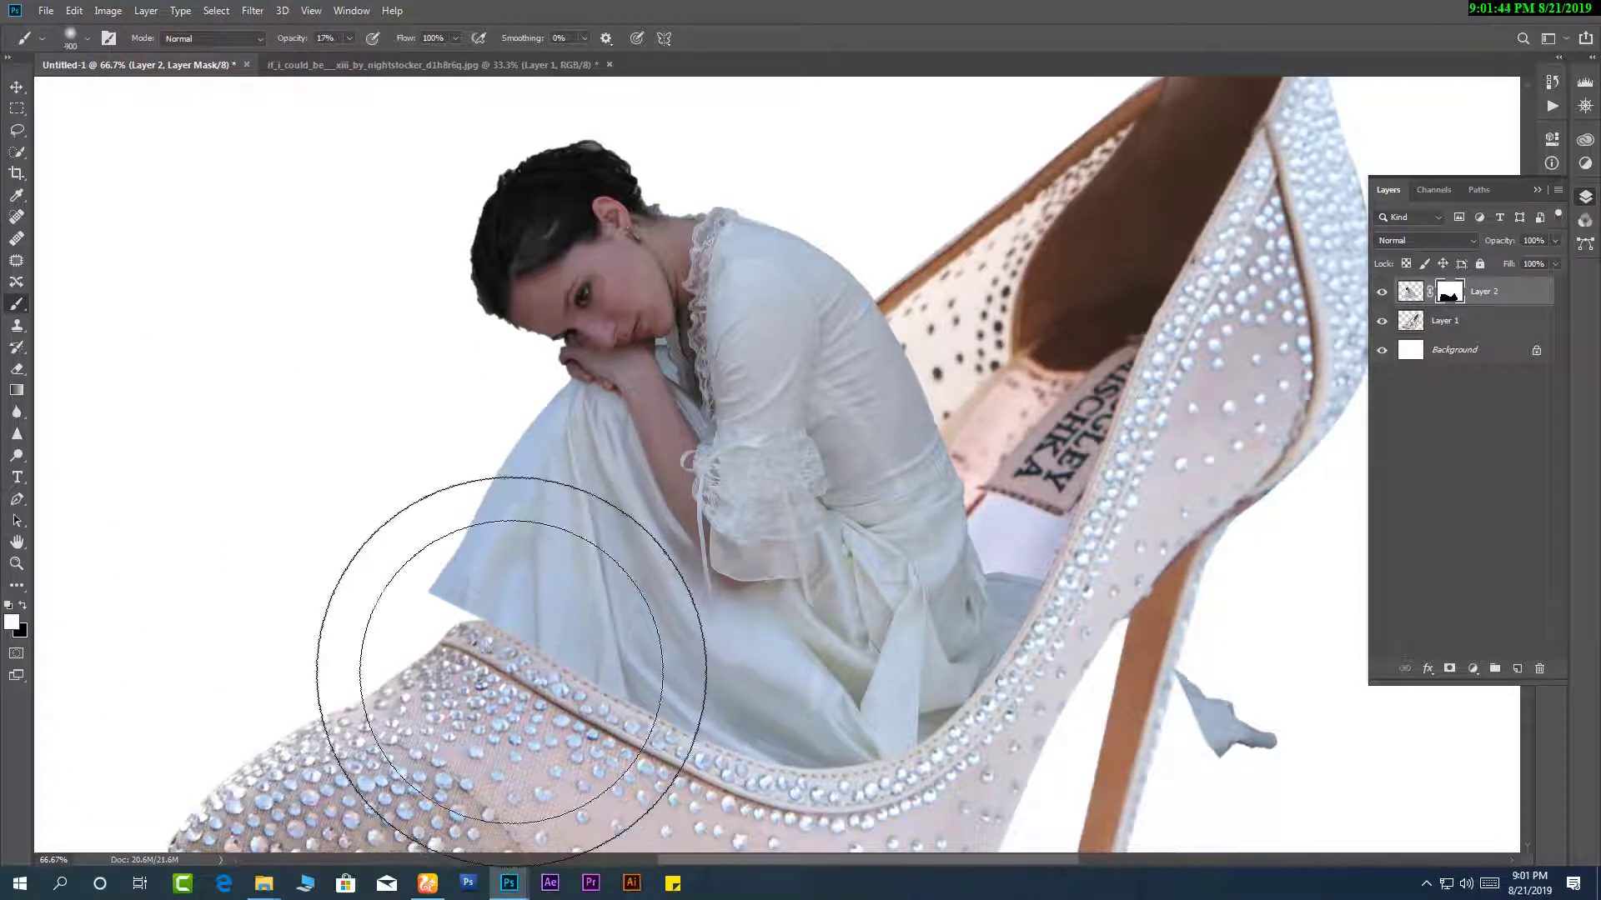
{"action": "key", "text": "bracketleft"}
{"action": "key", "text": "bracketleft"}
{"action": "key", "text": "bracketleft"}
{"action": "key", "text": "bracketleft"}
{"action": "key", "text": "bracketleft"}
{"action": "key", "text": "bracketleft"}
{"action": "key", "text": "bracketleft"}
{"action": "key", "text": "bracketleft"}
{"action": "key", "text": "bracketleft"}
{"action": "key", "text": "bracketleft"}
{"action": "key", "text": "bracketleft"}
{"action": "key", "text": "bracketleft"}
{"action": "key", "text": "bracketleft"}
{"action": "key", "text": "bracketleft"}
{"action": "key", "text": "bracketleft"}
{"action": "key", "text": "bracketleft"}
{"action": "key", "text": "bracketleft"}
{"action": "key", "text": "bracketleft"}
{"action": "key", "text": "bracketleft"}
{"action": "key", "text": "bracketleft"}
{"action": "mouse_move", "coordinate": [467, 615]}
{"action": "left_mouse_down"}
{"action": "mouse_move", "coordinate": [490, 601]}
{"action": "mouse_move", "coordinate": [469, 613]}
{"action": "mouse_move", "coordinate": [487, 614]}
{"action": "left_mouse_up"}
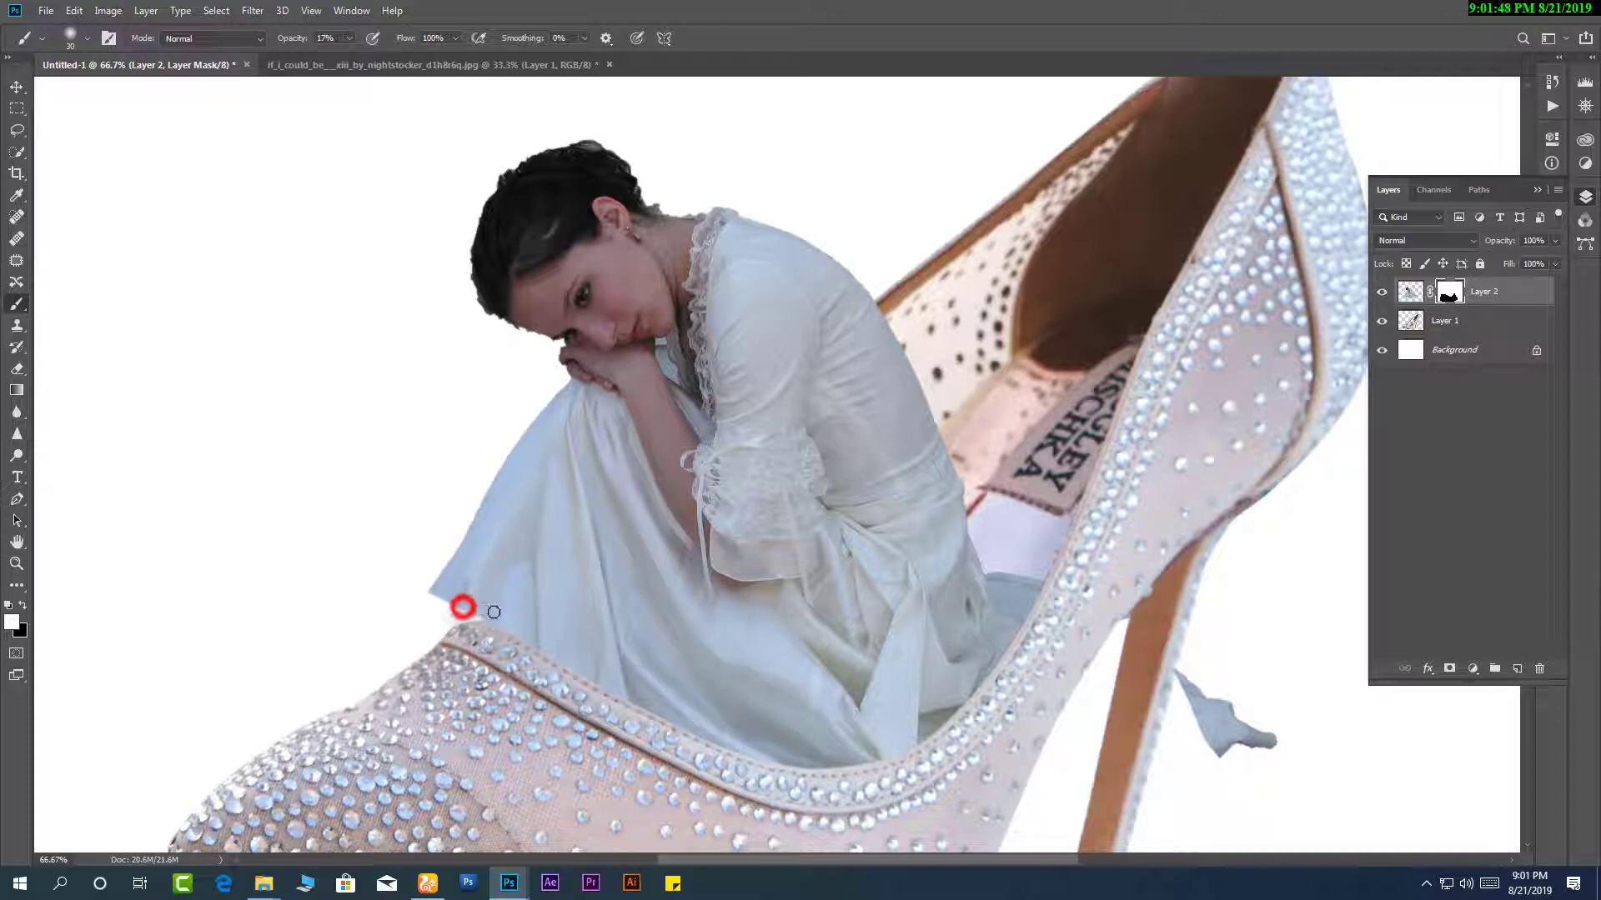
Raise the brush opacity to 100% and paint white on the mask to restore the dress's front hem down to the shoe's edge.
{"action": "left_click", "coordinate": [350, 38]}
{"action": "left_click", "coordinate": [480, 617]}
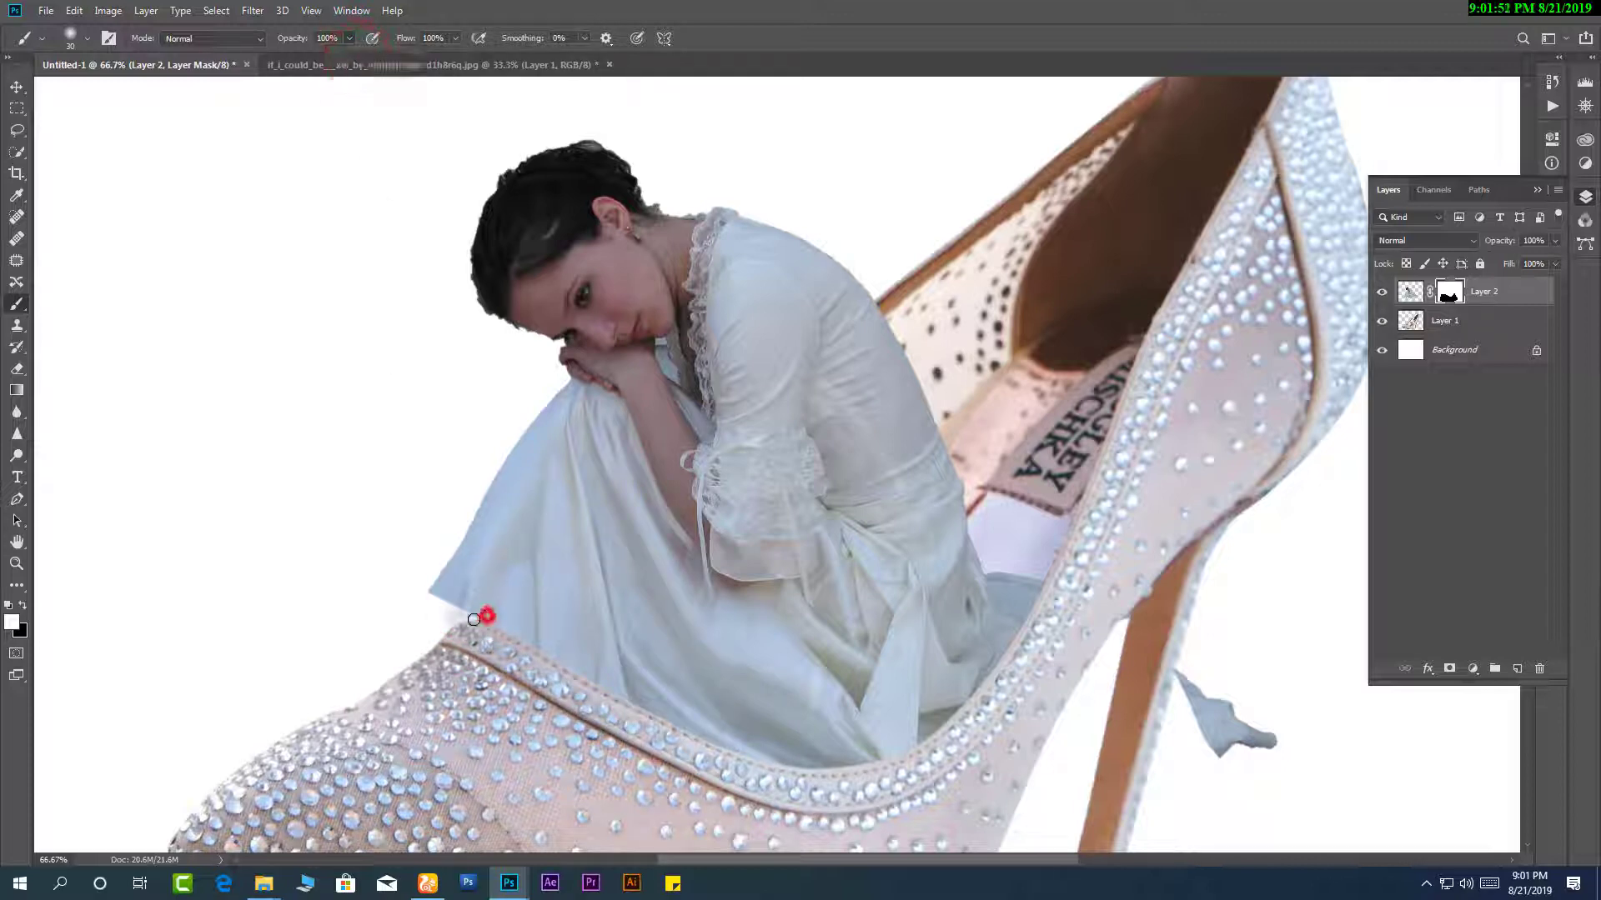
{"action": "left_click_drag", "start_coordinate": [433, 596], "coordinate": [431, 629]}
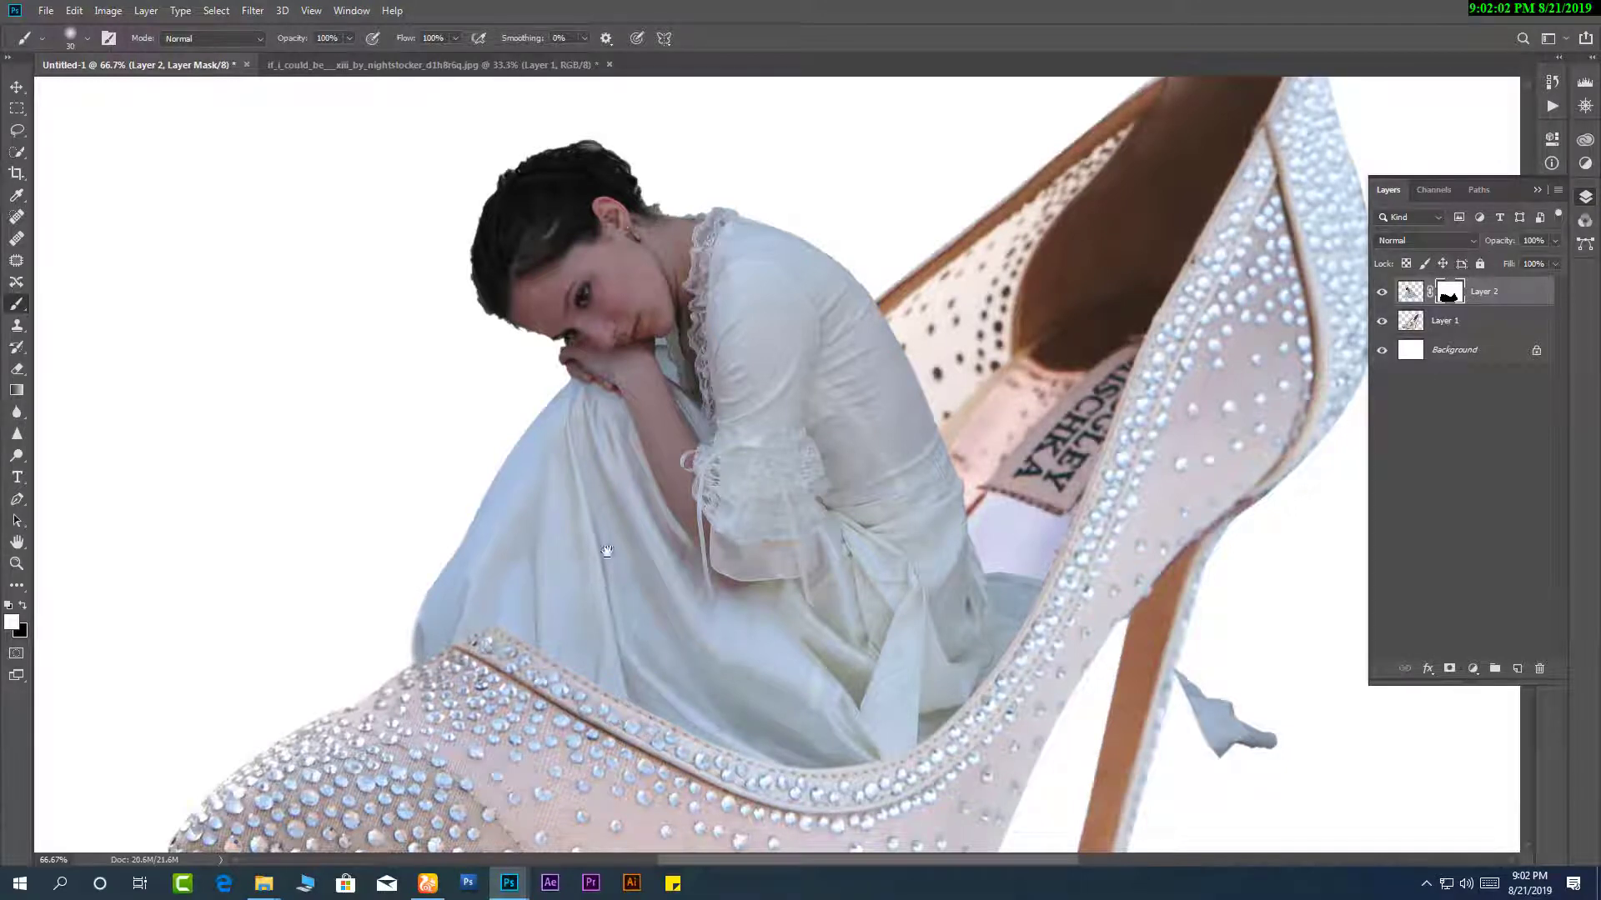
{"action": "left_click_drag", "start_coordinate": [607, 551], "coordinate": [530, 529]}
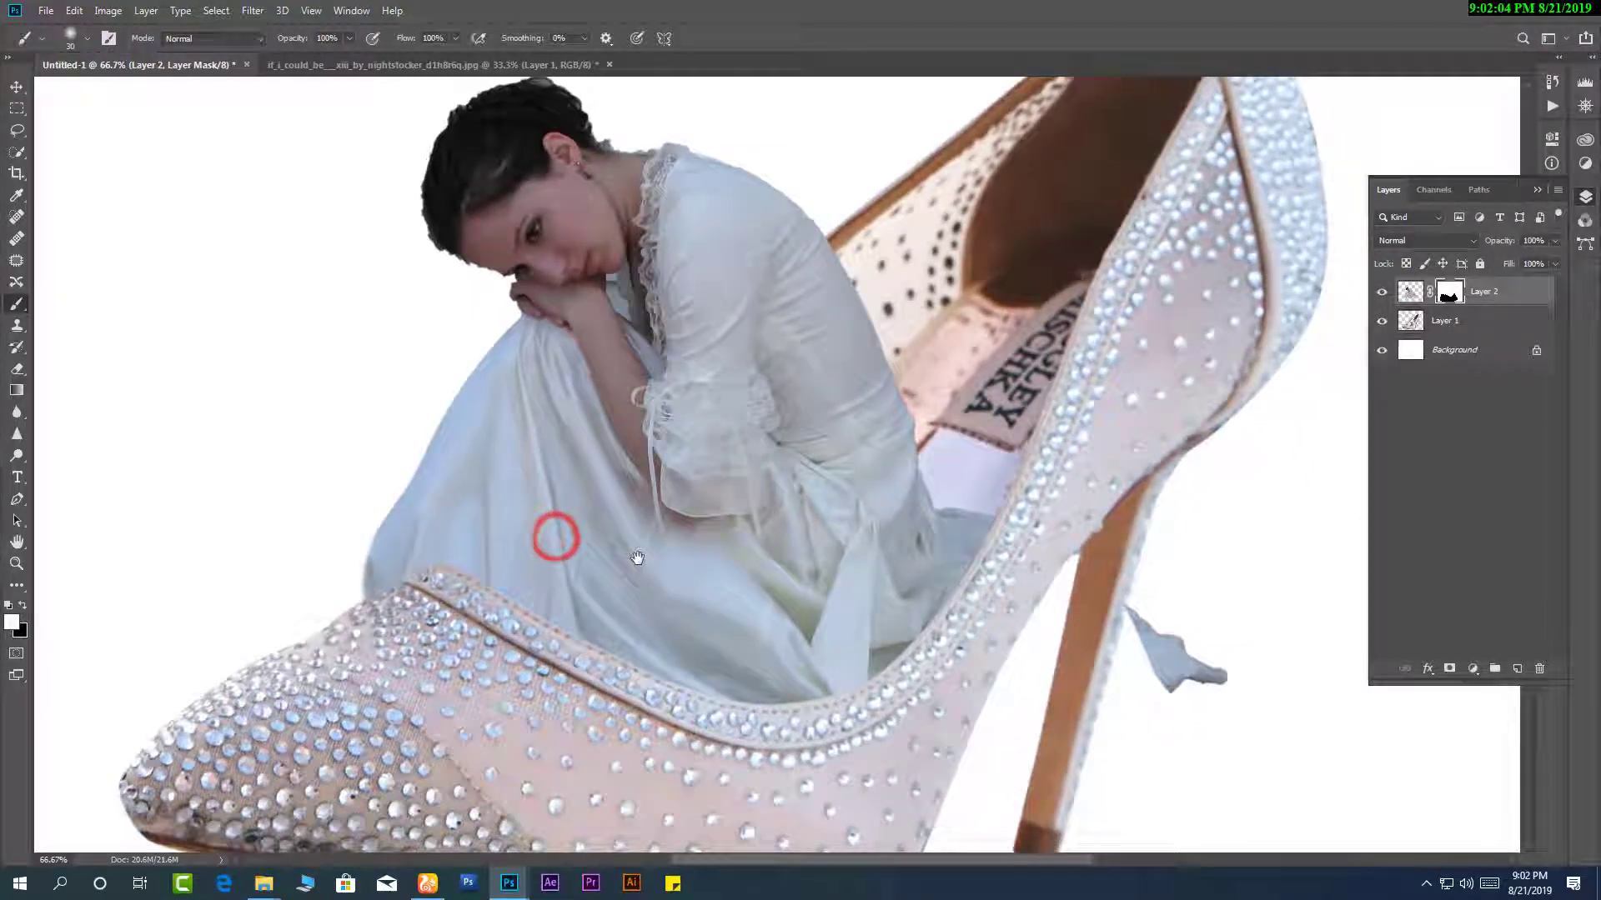
{"action": "scroll", "coordinate": [637, 558], "scroll_direction": "down", "scroll_amount": 2}
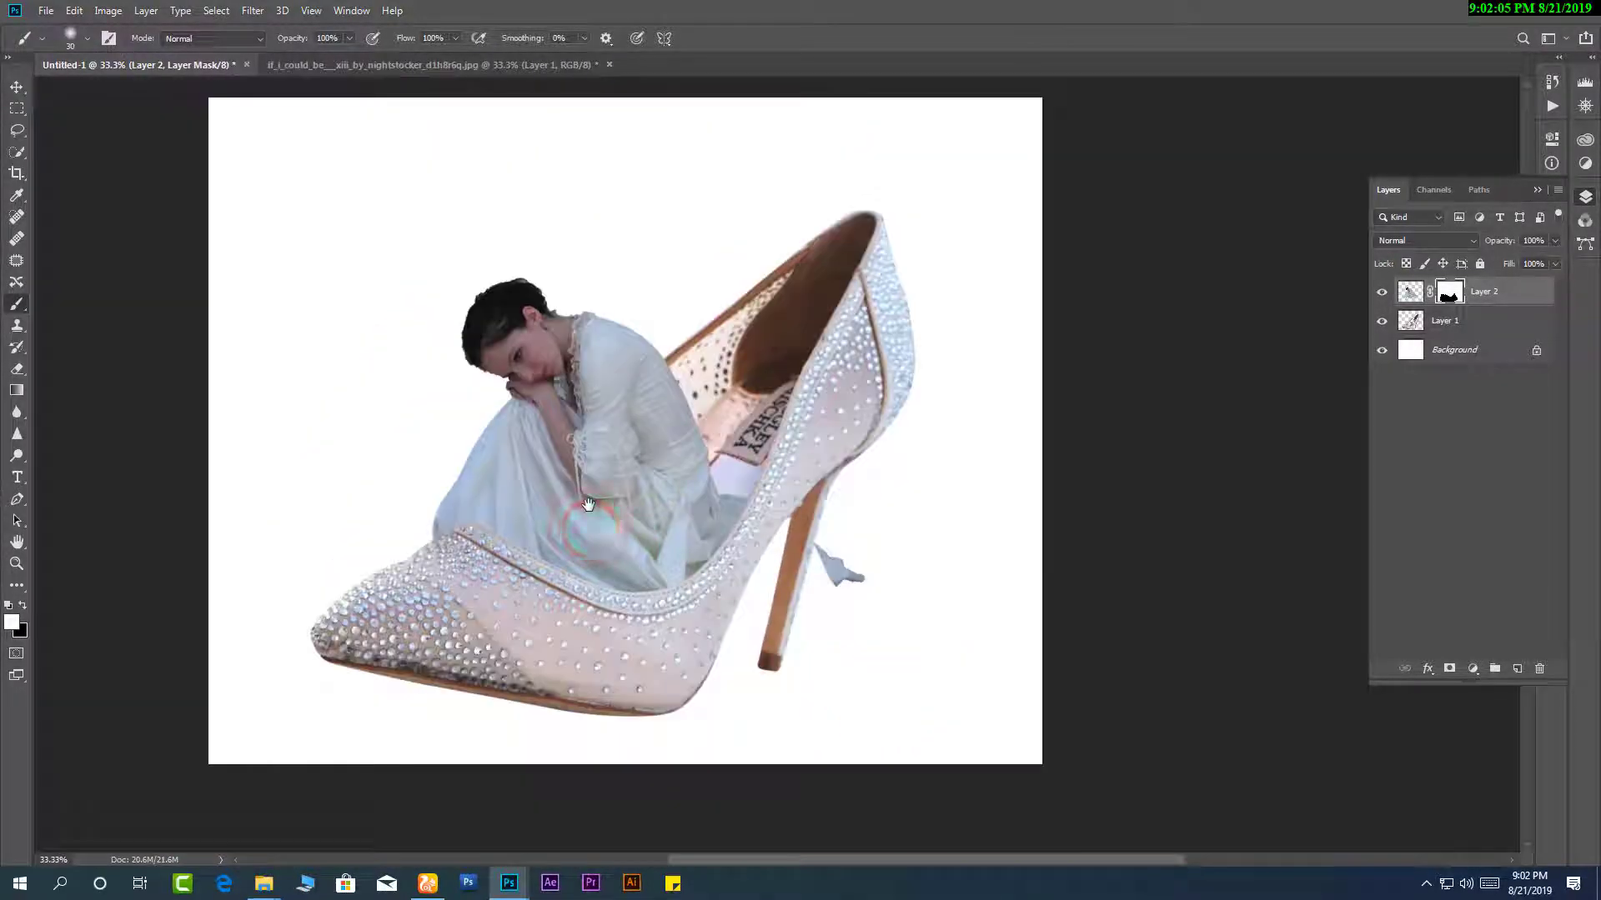
Enlarge the brush to 70 pixels and paint white on Layer 2's mask to reveal the dress's train over the shoe's side and heel.
{"action": "scroll", "coordinate": [575, 427], "scroll_direction": "up", "scroll_amount": 1}
{"action": "left_click_drag", "start_coordinate": [634, 510], "coordinate": [606, 461]}
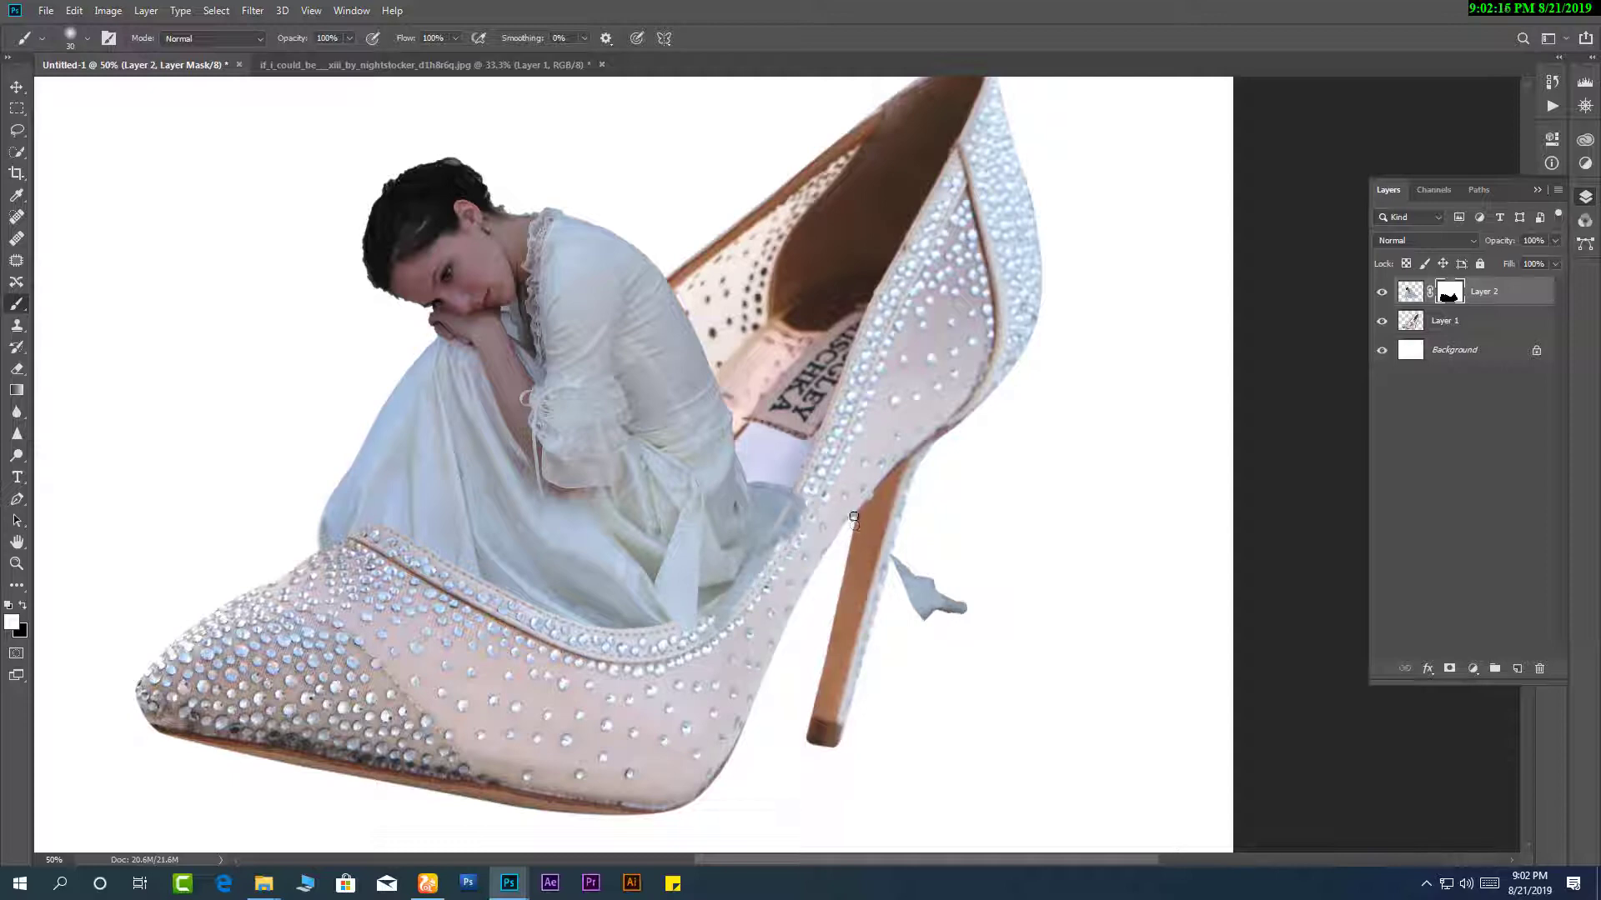
{"action": "mouse_move", "coordinate": [834, 533]}
{"action": "left_mouse_down"}
{"action": "mouse_move", "coordinate": [895, 592]}
{"action": "mouse_move", "coordinate": [818, 511]}
{"action": "left_mouse_up"}
{"action": "key", "text": "]"}
{"action": "key", "text": "]"}
{"action": "key", "text": "]"}
{"action": "left_click", "coordinate": [826, 543]}
{"action": "mouse_move", "coordinate": [789, 571]}
{"action": "left_mouse_down"}
{"action": "mouse_move", "coordinate": [892, 612]}
{"action": "mouse_move", "coordinate": [936, 601]}
{"action": "mouse_move", "coordinate": [818, 661]}
{"action": "mouse_move", "coordinate": [703, 625]}
{"action": "mouse_move", "coordinate": [727, 620]}
{"action": "mouse_move", "coordinate": [686, 601]}
{"action": "mouse_move", "coordinate": [753, 672]}
{"action": "mouse_move", "coordinate": [801, 683]}
{"action": "mouse_move", "coordinate": [840, 663]}
{"action": "left_mouse_up"}
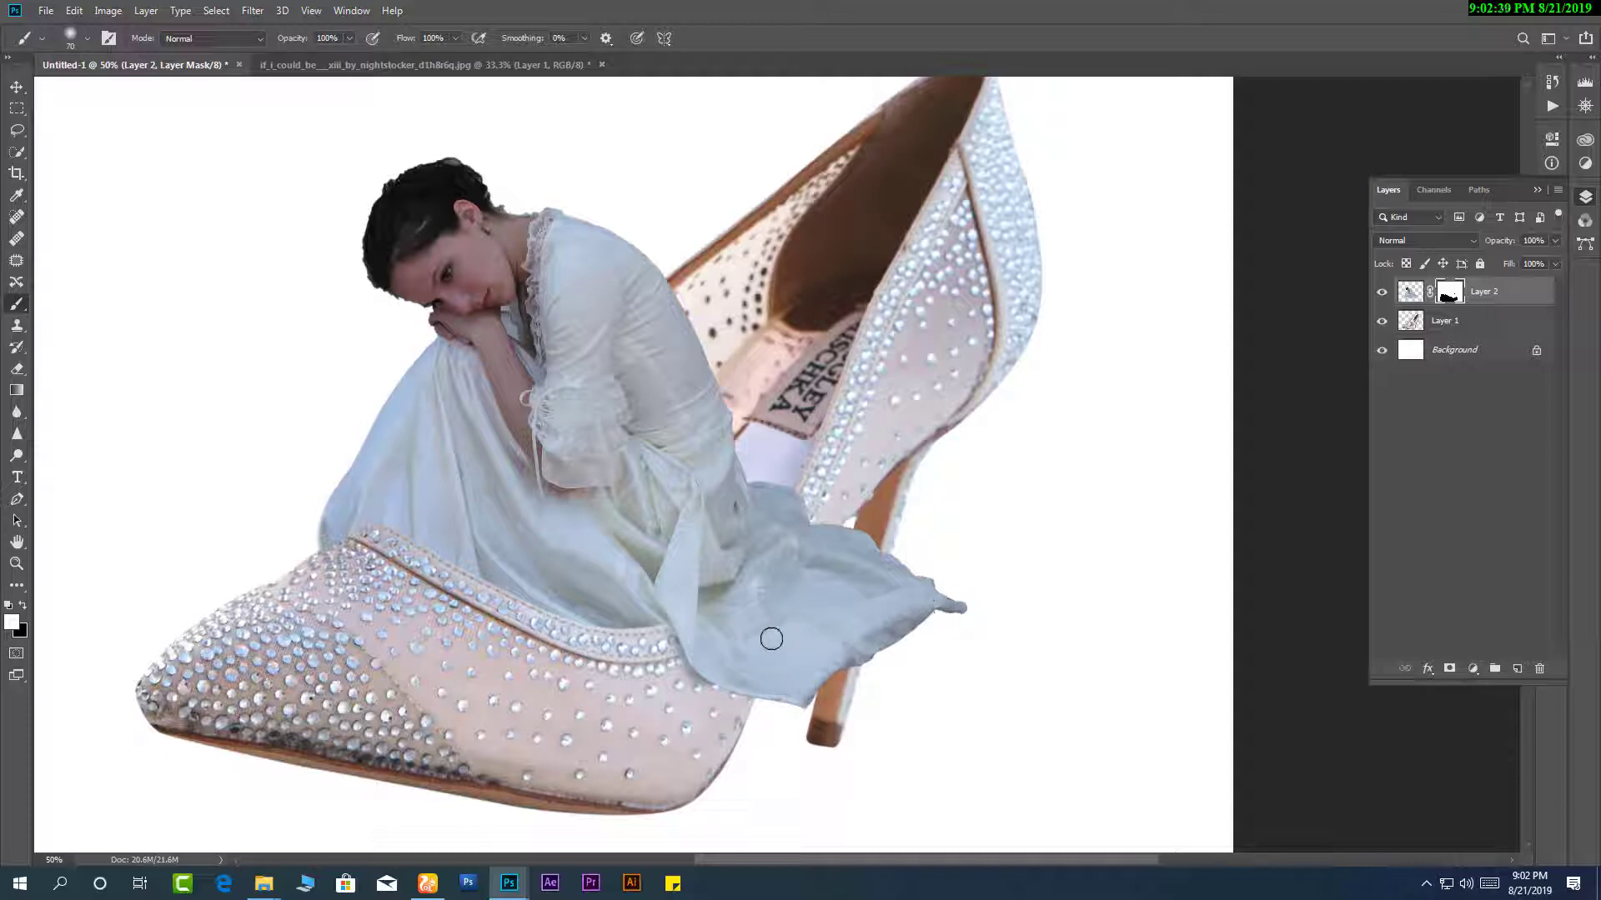
Switch to the Eraser and reduce its size to 45 pixels.
{"action": "scroll", "coordinate": [720, 658], "scroll_direction": "up", "scroll_amount": 1}
{"action": "key", "text": "e"}
{"action": "scroll", "coordinate": [722, 663], "scroll_direction": "up", "scroll_amount": 1}
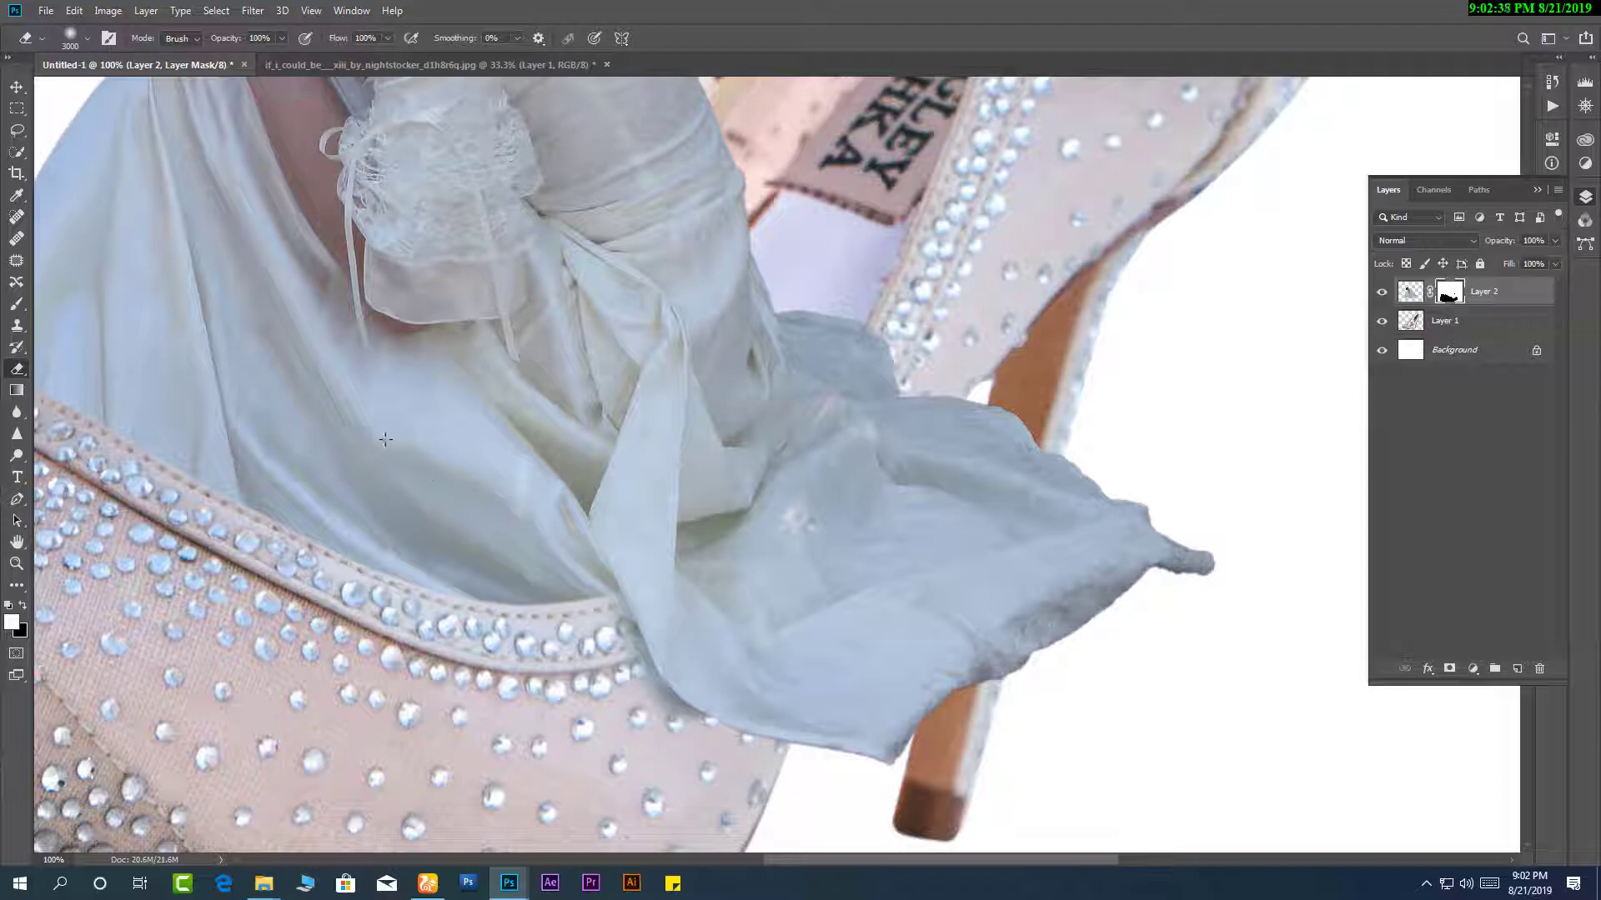
{"action": "key", "text": "bracketleft"}
{"action": "key", "text": "bracketleft"}
{"action": "key", "text": "bracketleft"}
{"action": "key", "text": "bracketleft"}
{"action": "key", "text": "bracketleft"}
{"action": "key", "text": "bracketleft"}
{"action": "key", "text": "bracketleft"}
{"action": "key", "text": "bracketleft"}
{"action": "key", "text": "bracketleft"}
{"action": "key", "text": "bracketleft"}
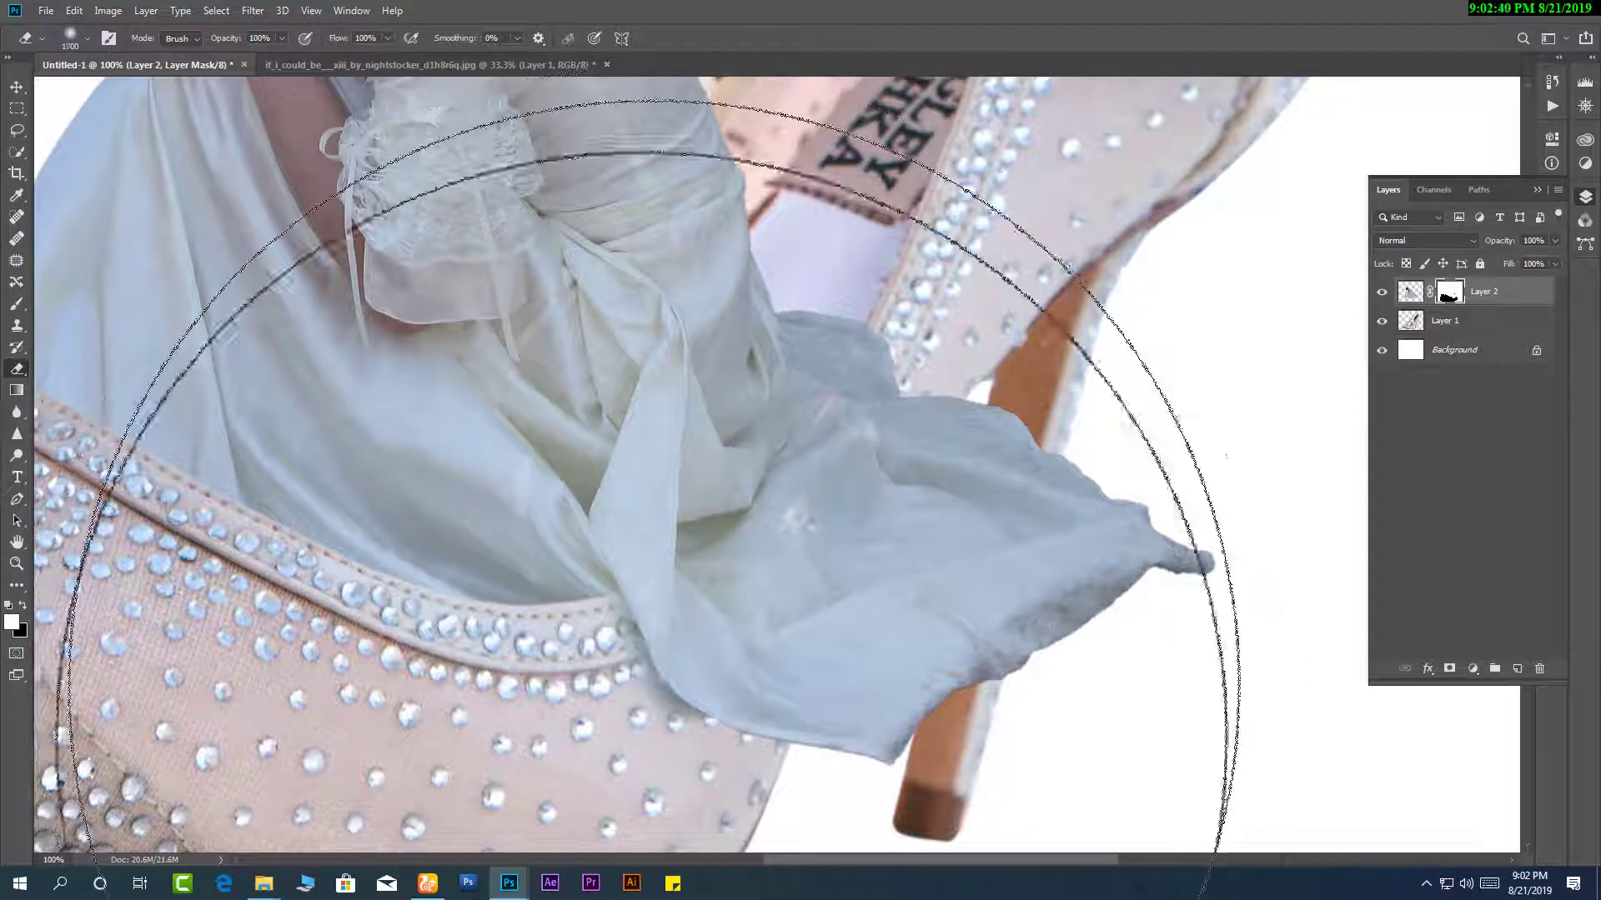
{"action": "key", "text": "bracketleft"}
{"action": "key", "text": "bracketleft"}
{"action": "key", "text": "bracketleft"}
{"action": "key", "text": "bracketleft"}
{"action": "key", "text": "bracketleft"}
{"action": "key", "text": "bracketleft"}
{"action": "key", "text": "bracketleft"}
{"action": "key", "text": "bracketleft"}
{"action": "key", "text": "bracketleft"}
{"action": "key", "text": "bracketleft"}
{"action": "key", "text": "bracketleft"}
{"action": "key", "text": "bracketleft"}
{"action": "key", "text": "bracketleft"}
{"action": "key", "text": "bracketleft"}
{"action": "key", "text": "bracketleft"}
{"action": "key", "text": "bracketleft"}
{"action": "key", "text": "bracketleft"}
{"action": "key", "text": "bracketleft"}
{"action": "key", "text": "bracketleft"}
{"action": "key", "text": "bracketleft"}
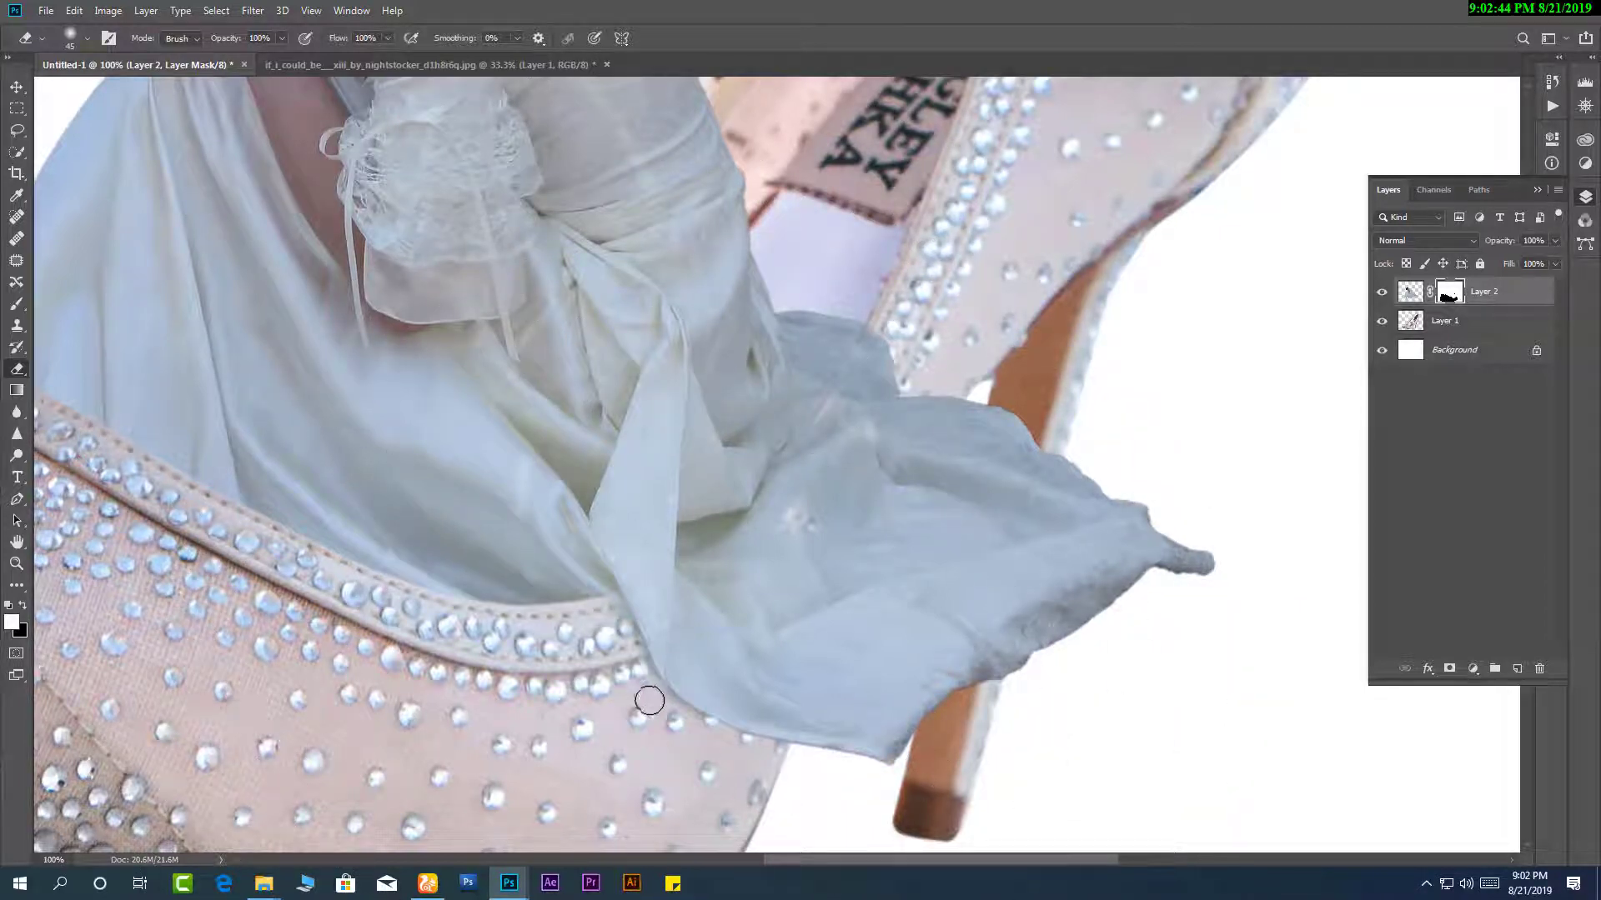
Target Layer 2's mask, draw a path down the dress's front from the knee to the toe rim and around outside, and convert it into a selection.
{"action": "left_click", "coordinate": [593, 600], "text": "alt"}
{"action": "left_click", "coordinate": [383, 450]}
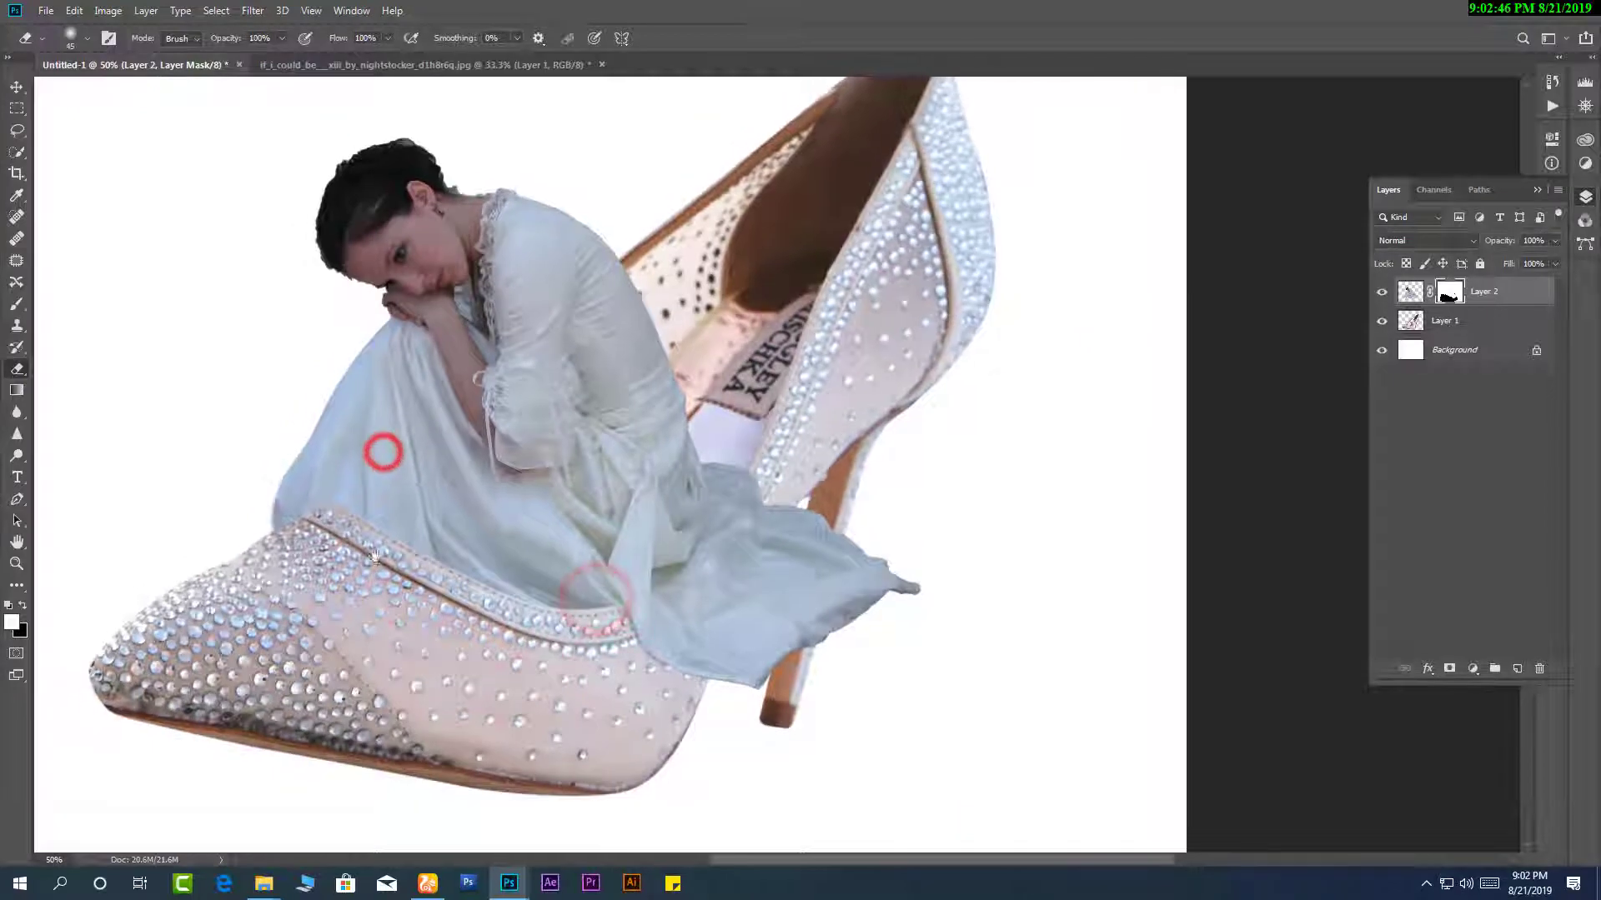
{"action": "left_click", "coordinate": [317, 511]}
{"action": "left_click", "coordinate": [333, 429]}
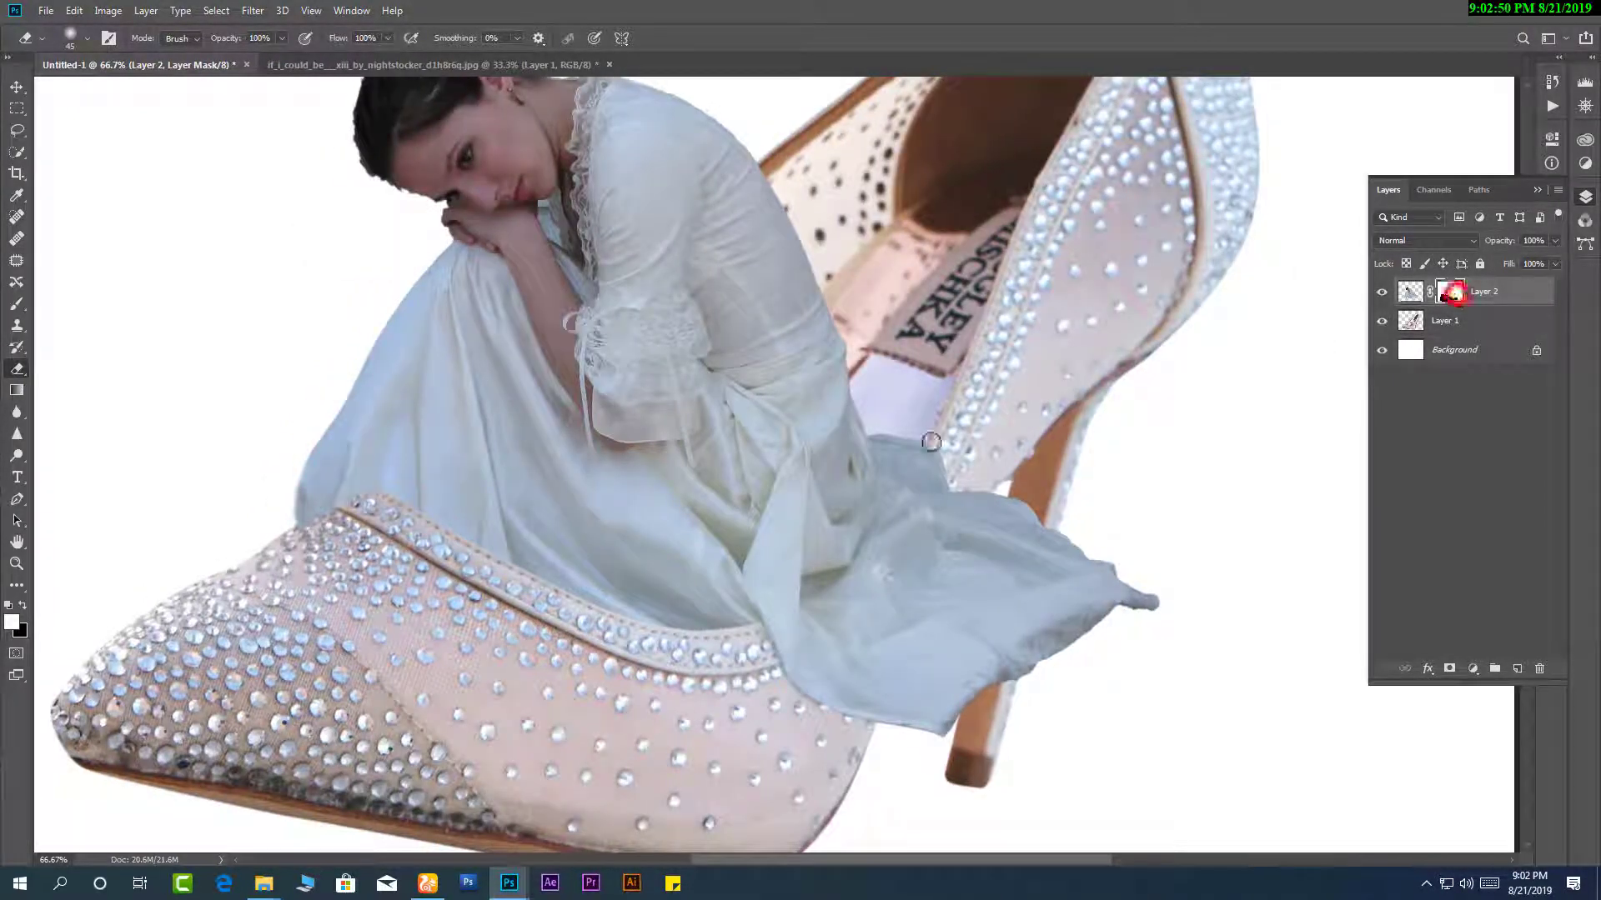
{"action": "key", "text": "p"}
{"action": "left_click", "coordinate": [408, 403]}
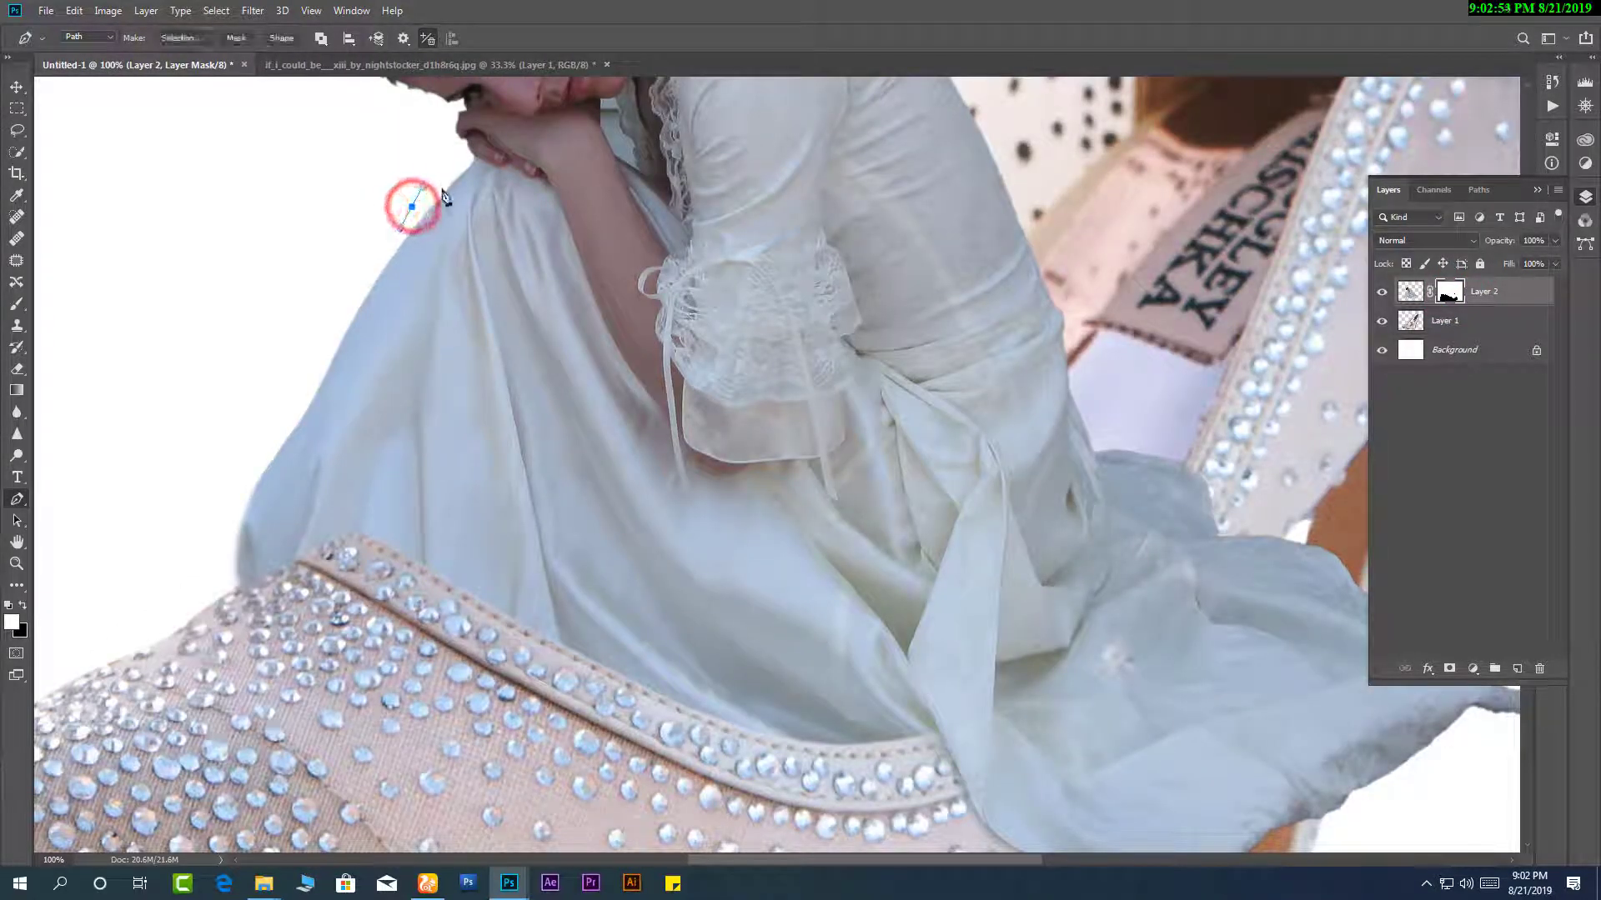
{"action": "left_click_drag", "start_coordinate": [442, 190], "coordinate": [421, 241]}
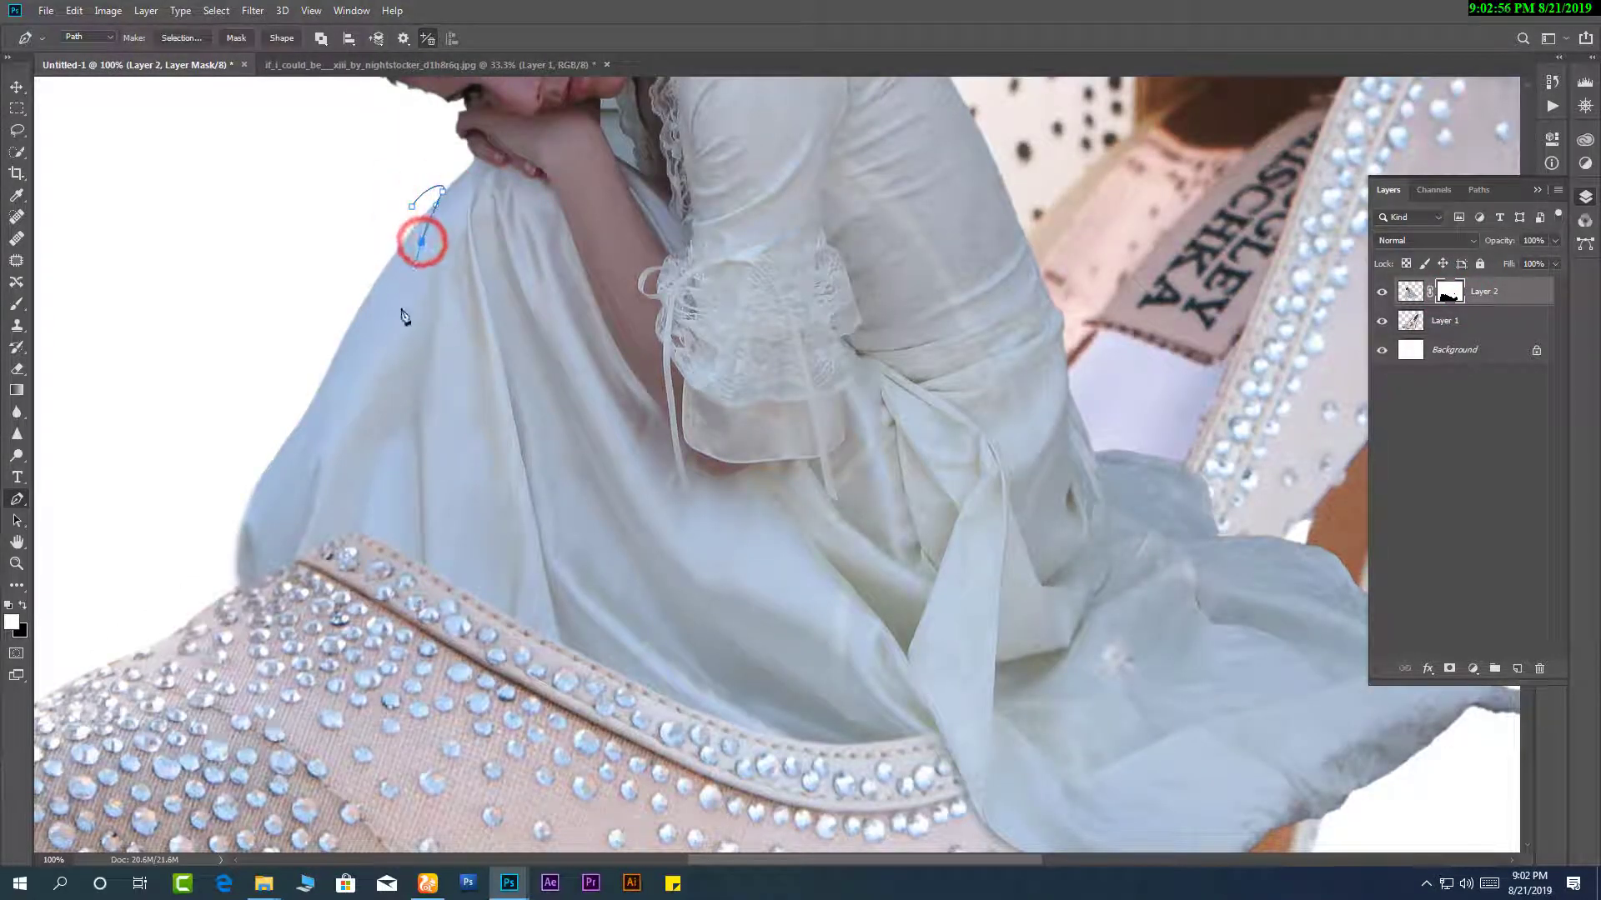
{"action": "left_click_drag", "start_coordinate": [398, 315], "coordinate": [386, 339]}
{"action": "left_click_drag", "start_coordinate": [357, 425], "coordinate": [255, 602]}
{"action": "left_click_drag", "start_coordinate": [161, 536], "coordinate": [217, 393]}
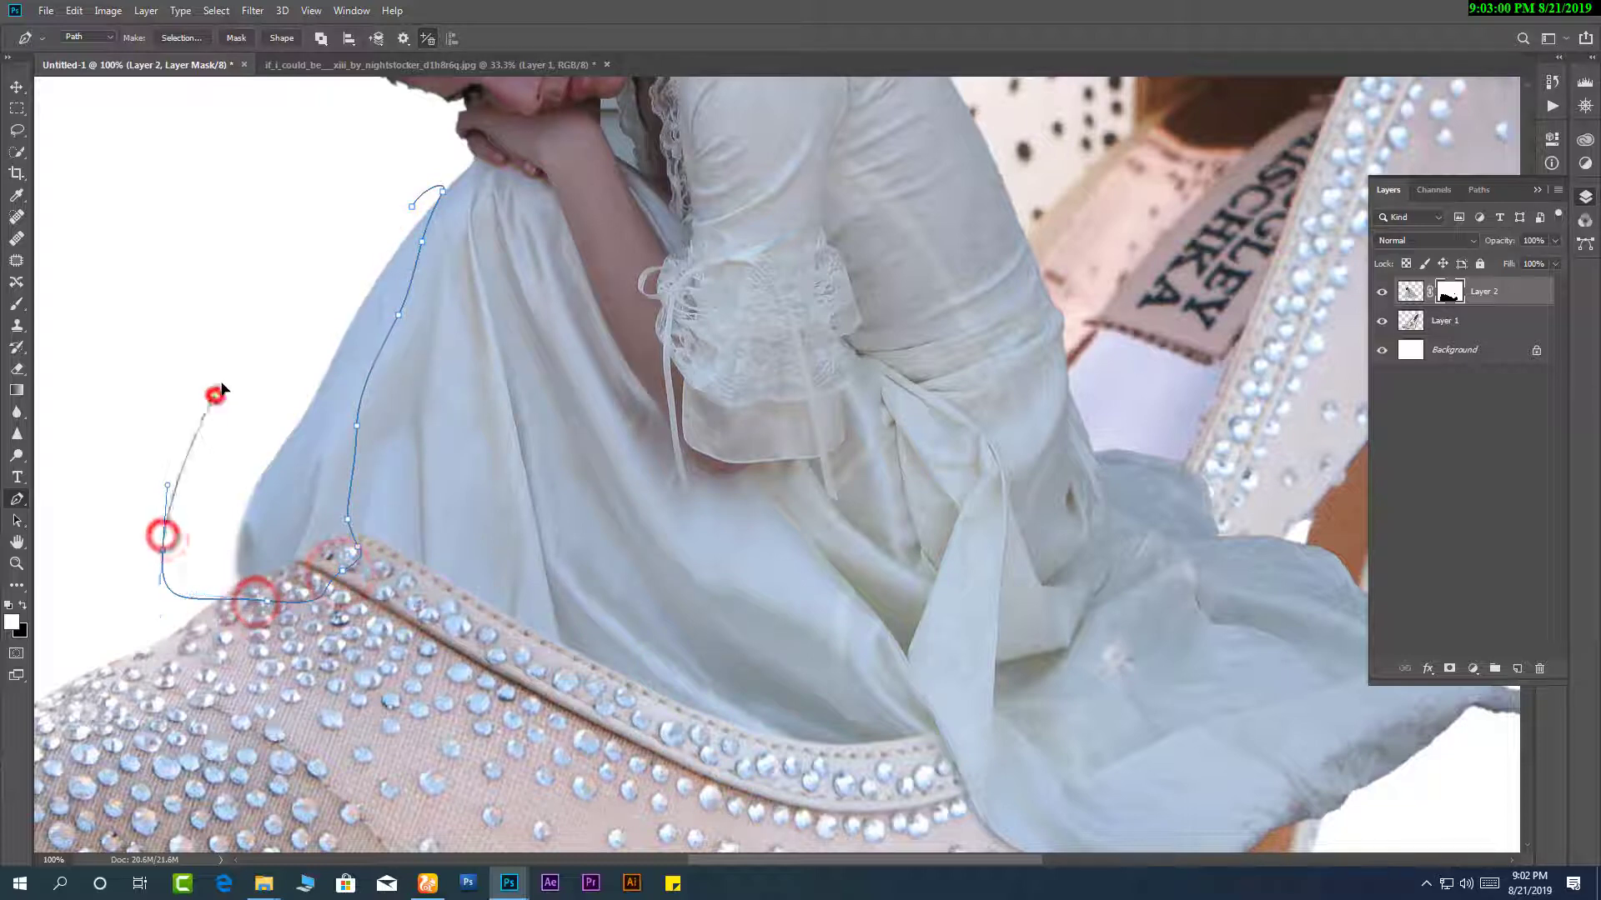
{"action": "left_click", "coordinate": [213, 399]}
{"action": "key", "text": "ctrl+Return"}
Feather the selection, clear it to black on Layer 2's mask to trim the bulging front of the dress, and deselect.
{"action": "key", "text": "m"}
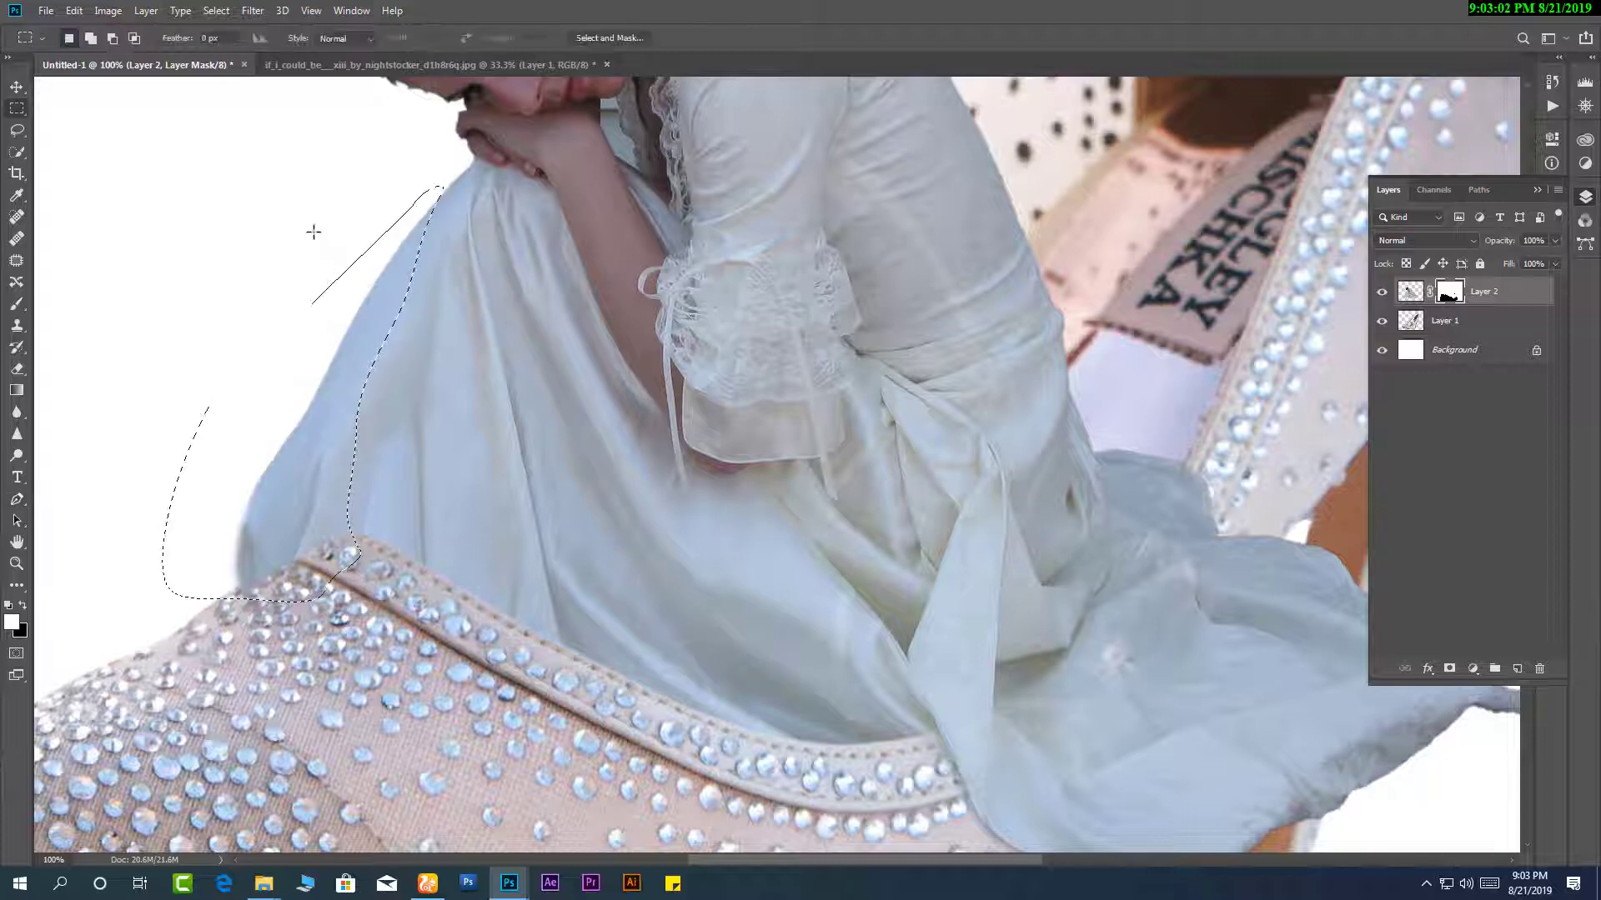
{"action": "right_click", "coordinate": [314, 233]}
{"action": "left_click", "coordinate": [351, 274]}
{"action": "key", "text": "Return"}
{"action": "key", "text": "Delete"}
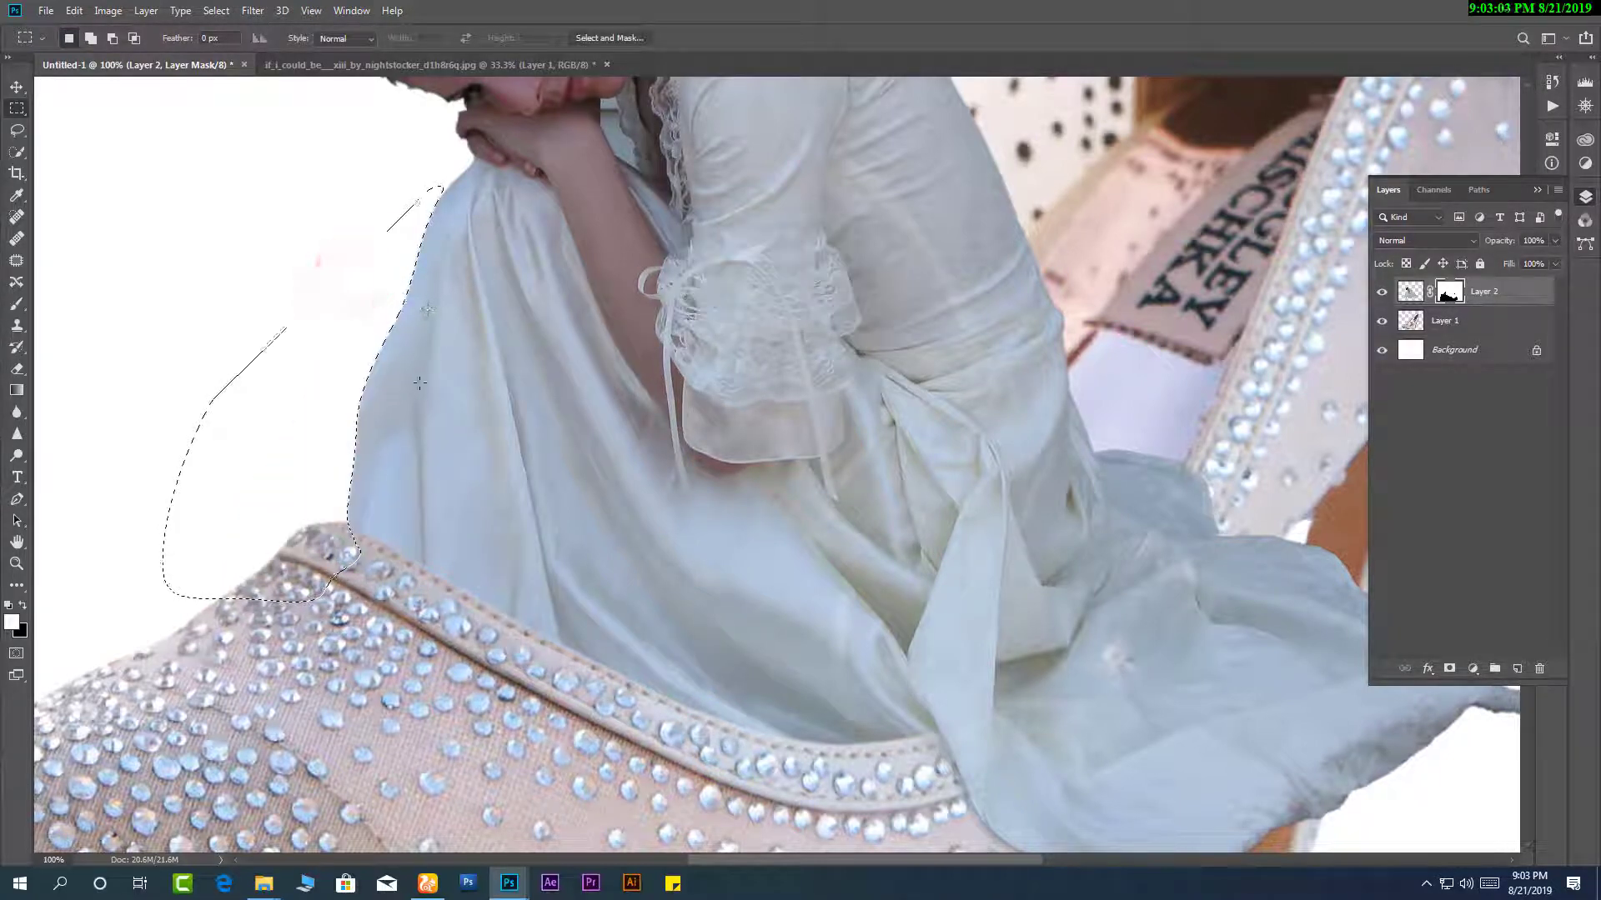
{"action": "key", "text": "ctrl+d"}
Start a pen path just outside the dress's front edge, curving onto the fabric below the knee.
{"action": "left_click", "coordinate": [418, 411], "text": "ctrl+alt"}
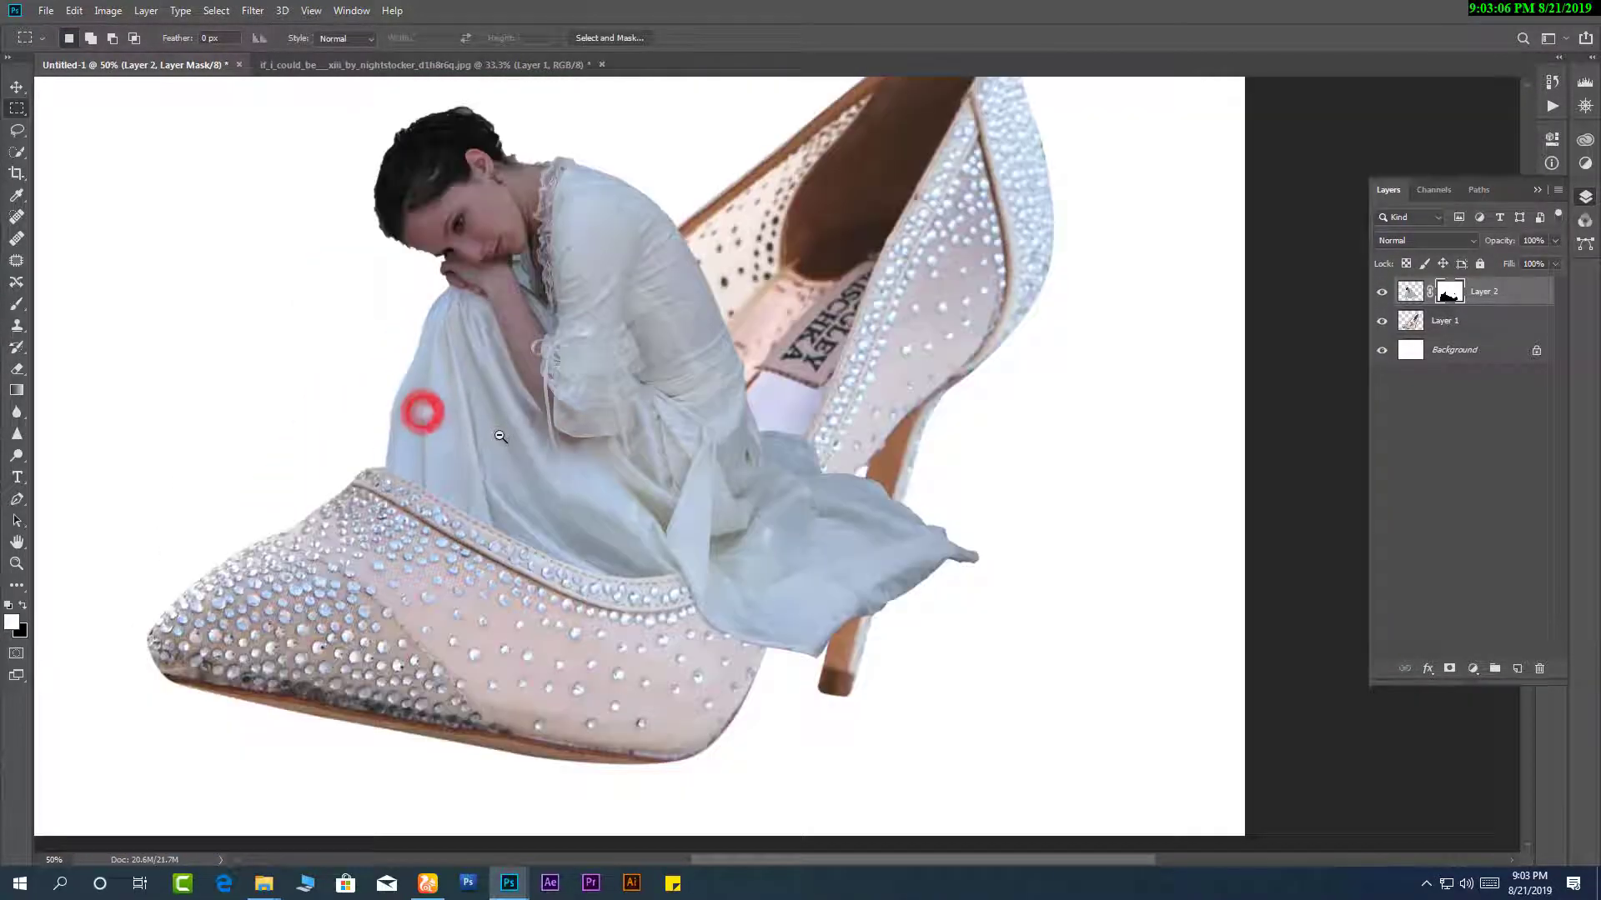
{"action": "left_click", "coordinate": [492, 432], "text": "ctrl+alt"}
{"action": "left_click", "coordinate": [496, 403], "text": "ctrl"}
{"action": "left_click", "coordinate": [499, 358], "text": "ctrl"}
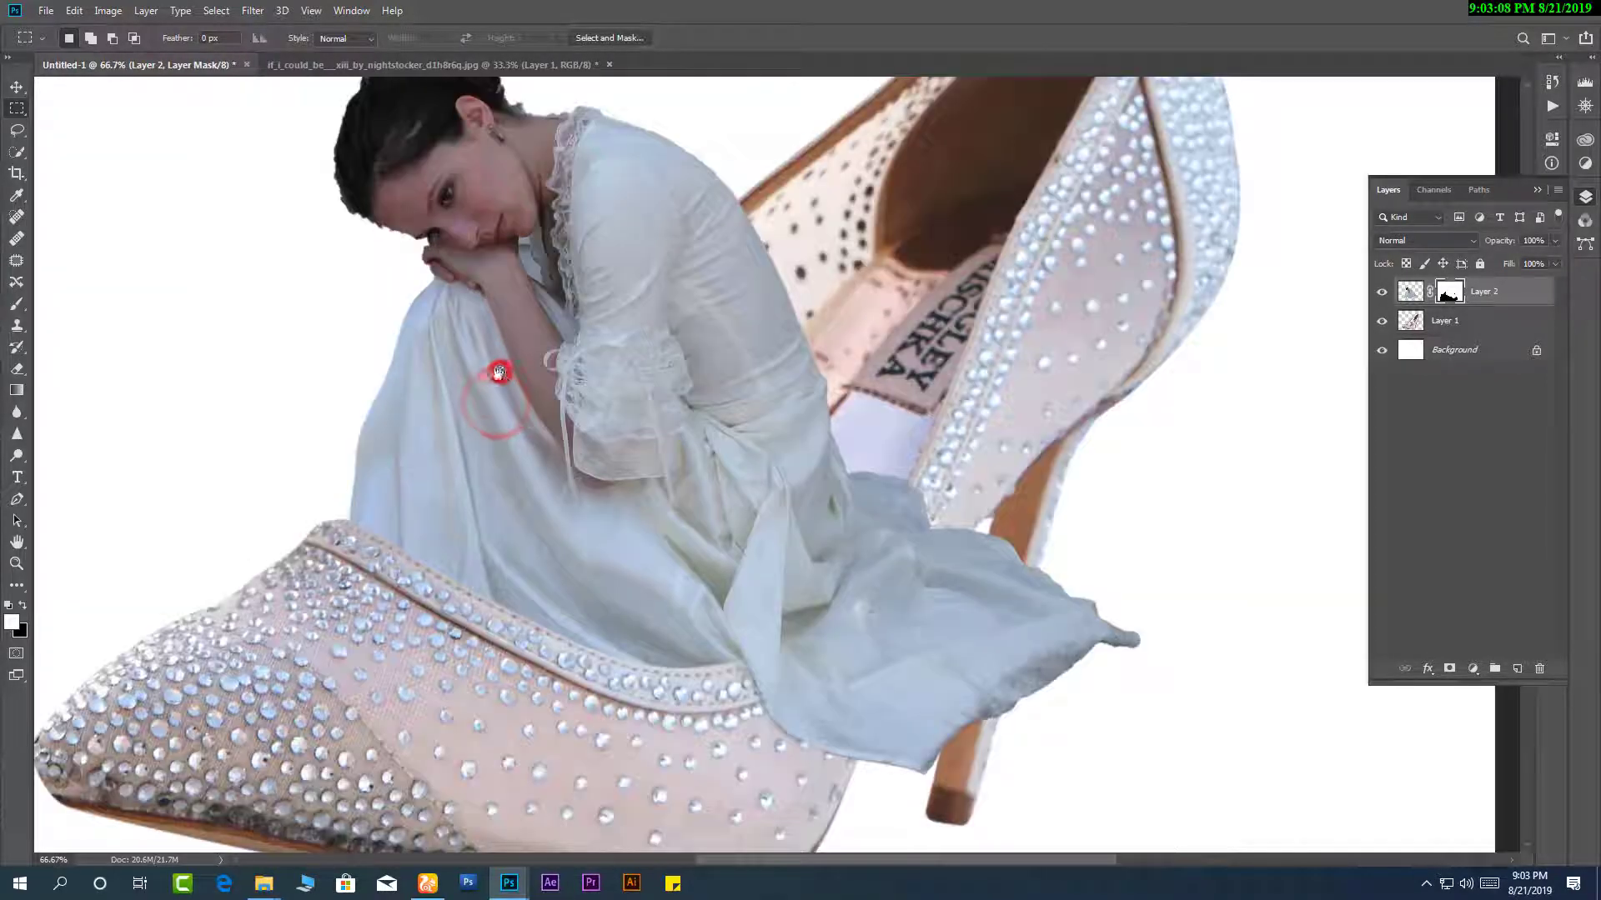
{"action": "left_click_drag", "start_coordinate": [422, 322], "coordinate": [451, 369]}
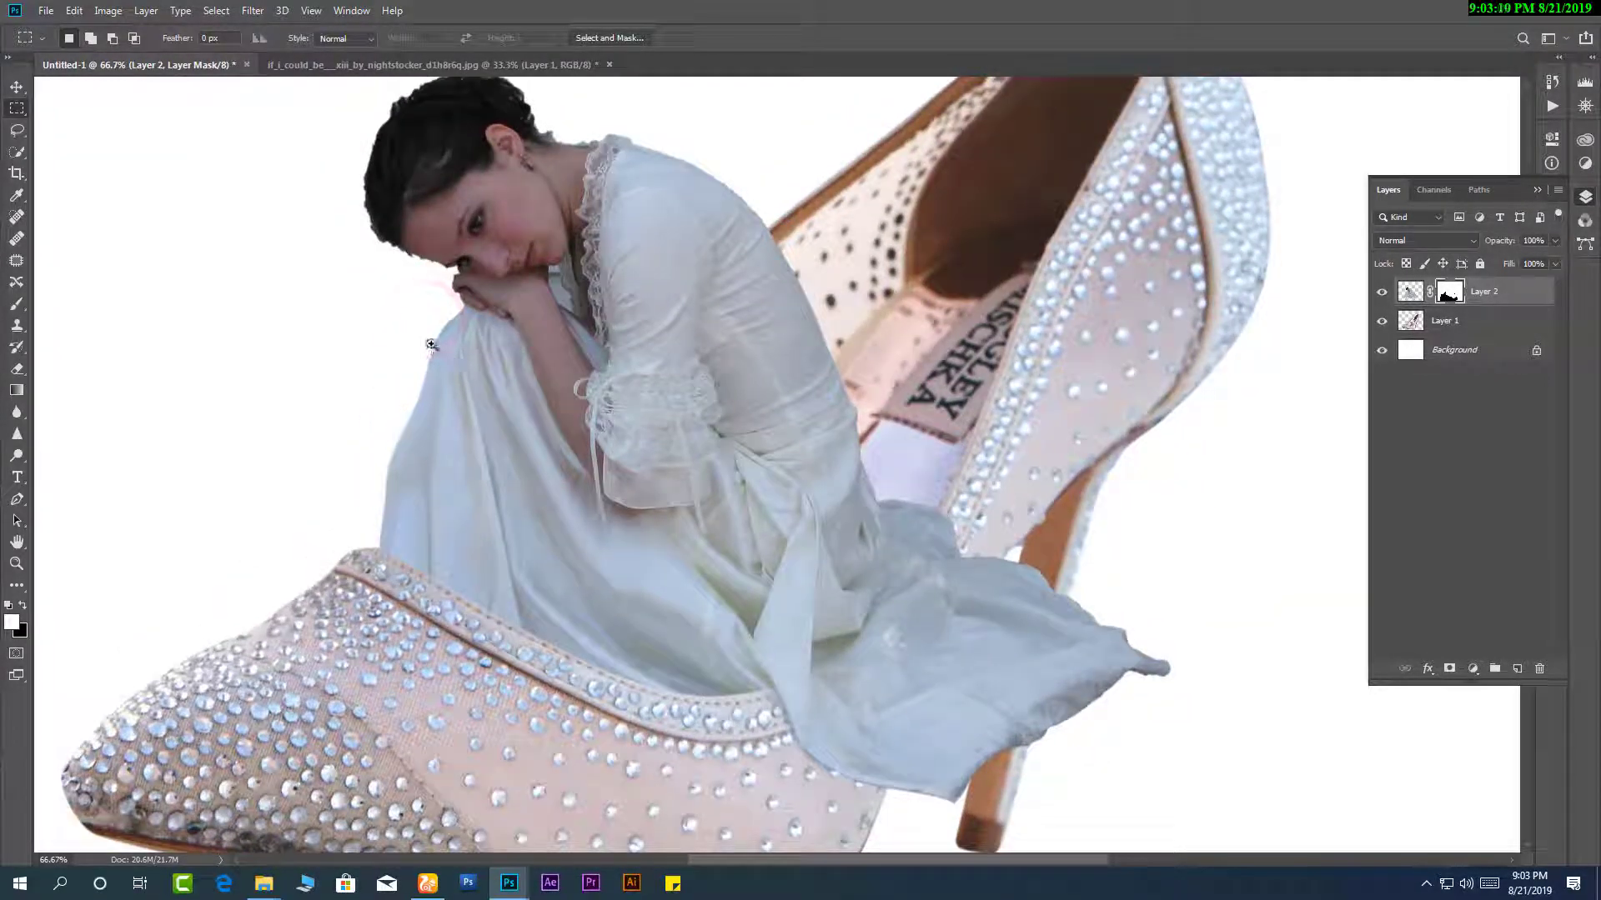
{"action": "left_click", "coordinate": [428, 343], "text": "ctrl"}
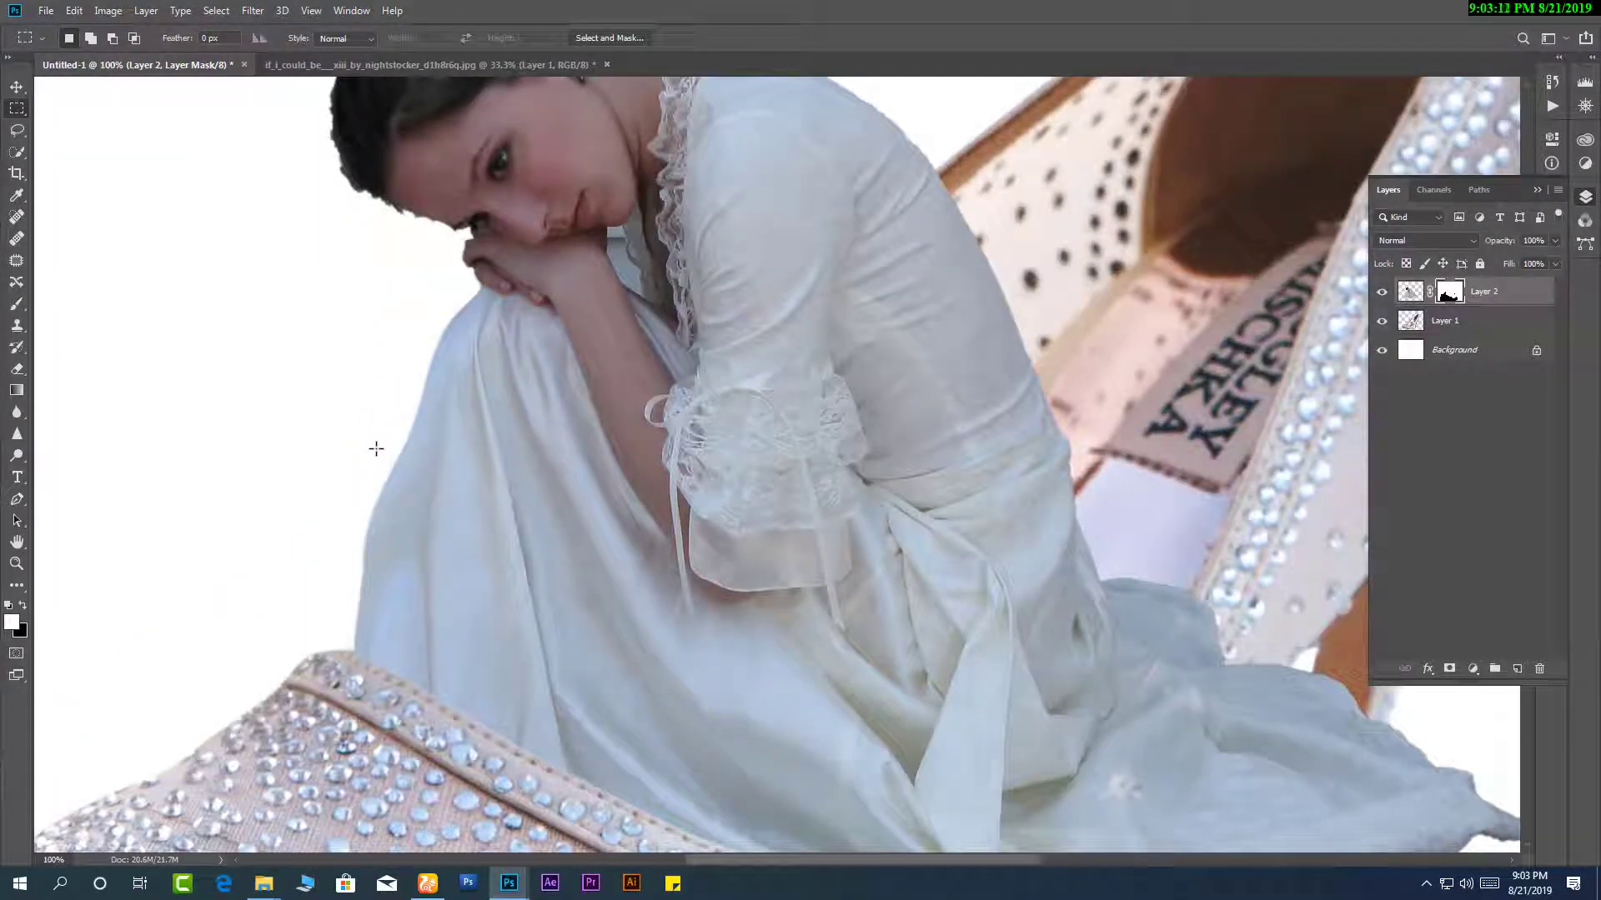
{"action": "key", "text": "p"}
{"action": "left_click", "coordinate": [379, 443]}
{"action": "left_click", "coordinate": [405, 432]}
{"action": "left_click", "coordinate": [382, 496]}
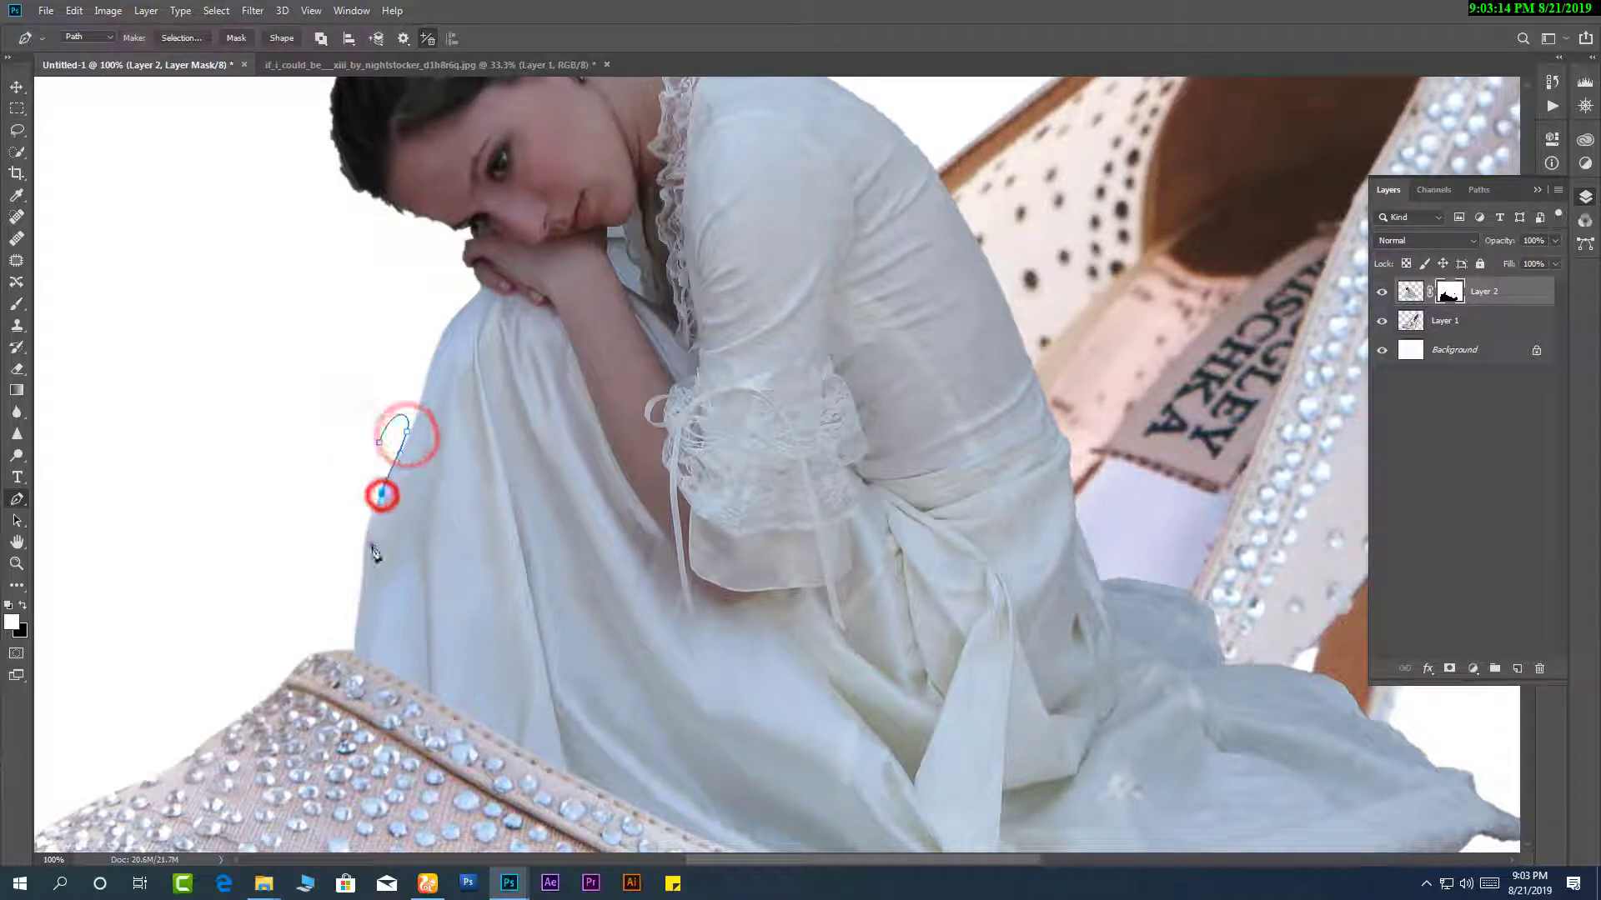
{"action": "left_click", "coordinate": [372, 546]}
{"action": "key", "text": "ctrl+z"}
{"action": "key", "text": "ctrl+z"}
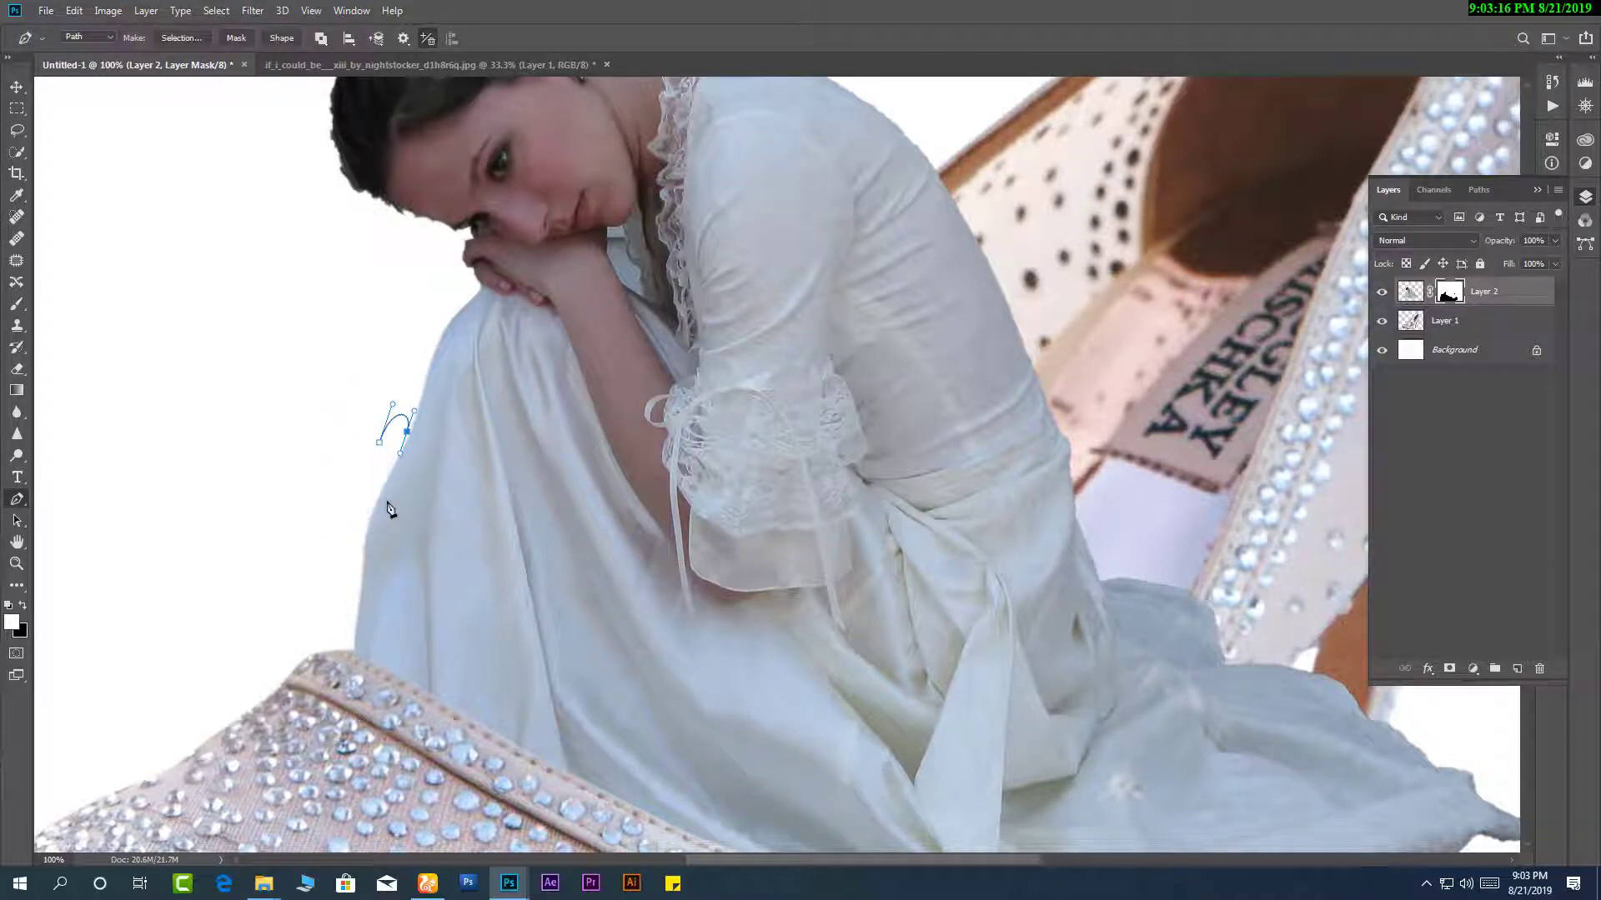
Continue the path down the dress's front edge, loop it back outside the fabric, and convert it into a selection.
{"action": "left_click", "coordinate": [387, 505]}
{"action": "left_click_drag", "start_coordinate": [379, 534], "coordinate": [373, 546]}
{"action": "left_click", "coordinate": [364, 572]}
{"action": "left_click", "coordinate": [351, 603]}
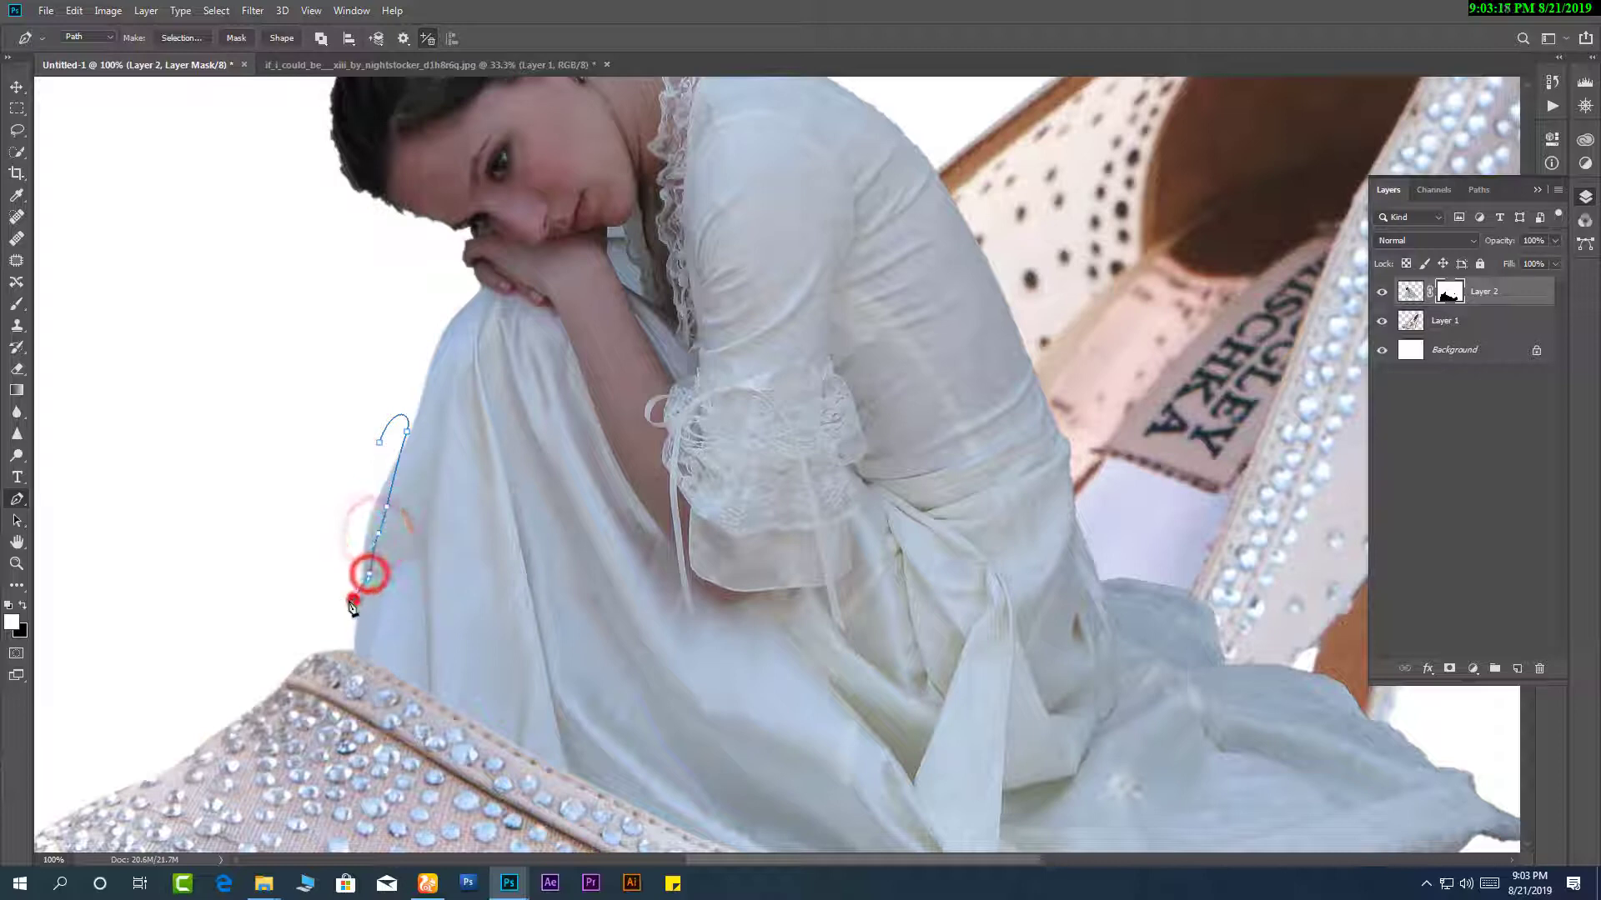
{"action": "left_click", "coordinate": [331, 553]}
{"action": "left_click_drag", "start_coordinate": [337, 494], "coordinate": [341, 476]}
{"action": "key", "text": "ctrl+Return"}
Feather the selection, clear it to black on Layer 2's mask to smooth the dress's front contour, and deselect.
{"action": "key", "text": "m"}
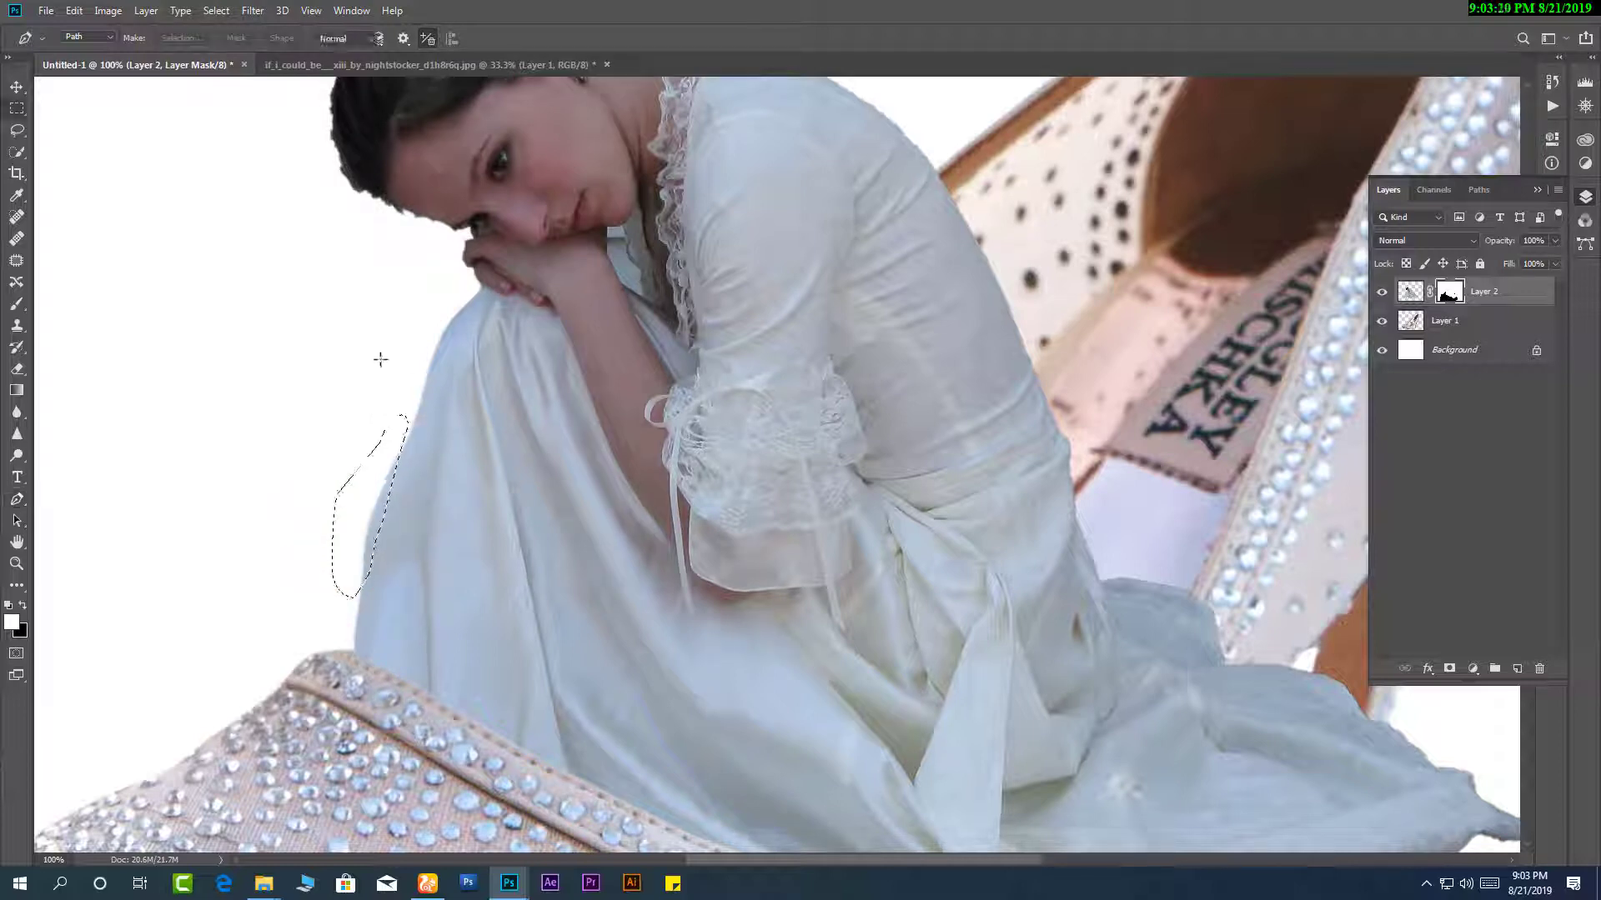
{"action": "right_click", "coordinate": [379, 359]}
{"action": "left_click", "coordinate": [422, 398]}
{"action": "key", "text": "Return"}
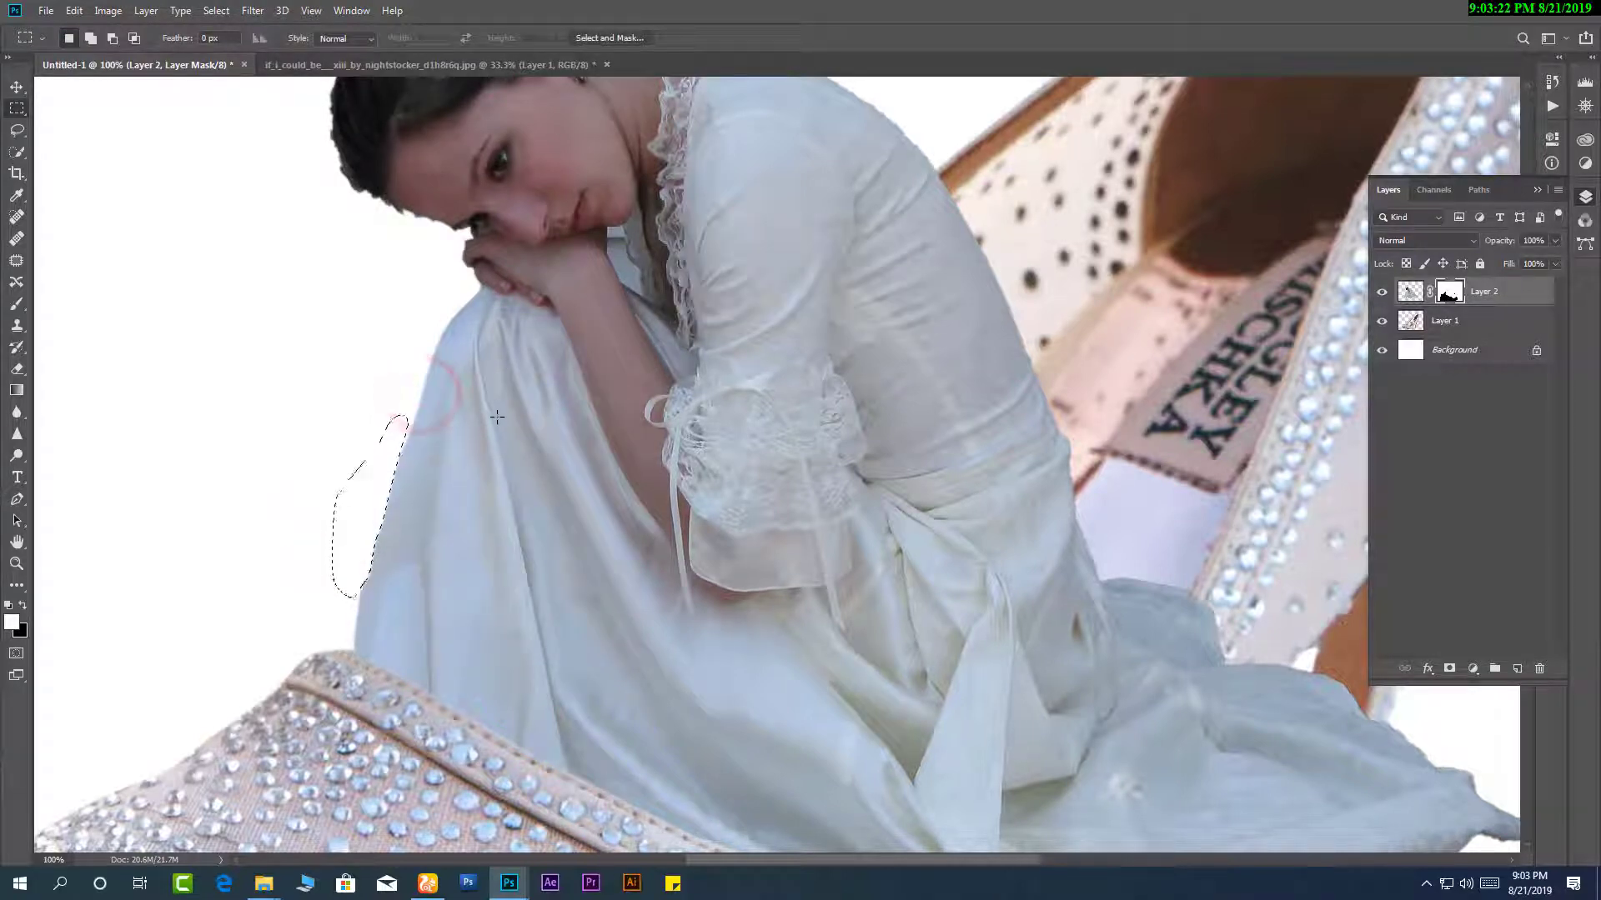
{"action": "left_click", "coordinate": [443, 458], "text": "alt"}
{"action": "left_click", "coordinate": [558, 495], "text": "alt"}
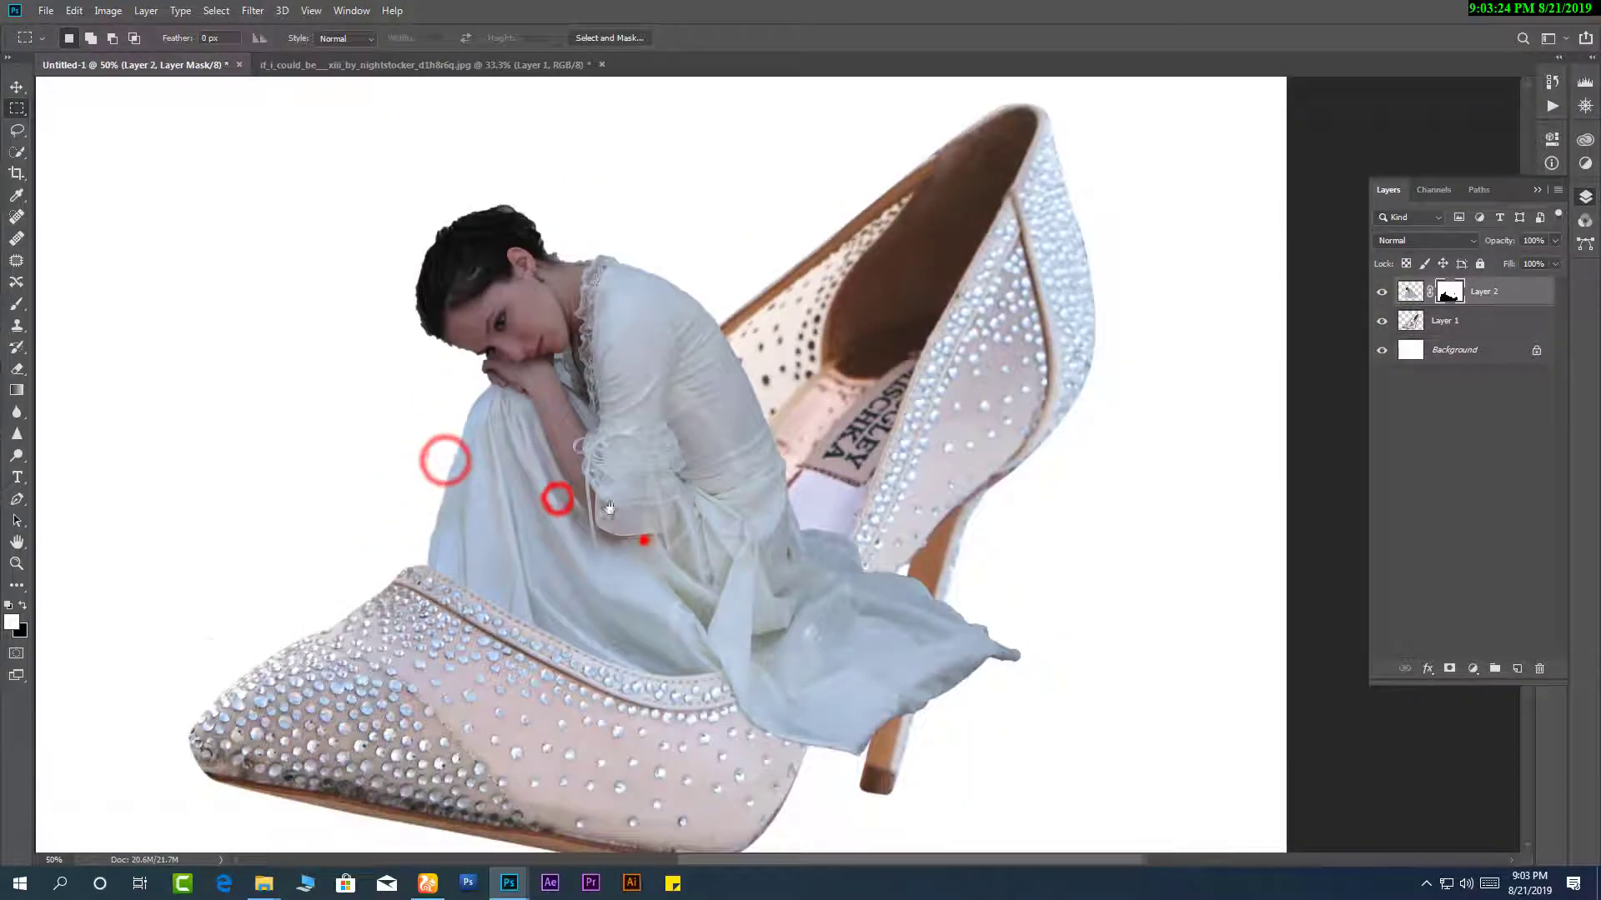
{"action": "left_click", "coordinate": [647, 539], "text": "alt"}
{"action": "left_click", "coordinate": [609, 511], "text": "alt"}
{"action": "mouse_move", "coordinate": [618, 529]}
{"action": "left_mouse_down"}
{"action": "mouse_move", "coordinate": [605, 509]}
{"action": "mouse_move", "coordinate": [537, 497]}
{"action": "mouse_move", "coordinate": [595, 514]}
{"action": "left_mouse_up"}
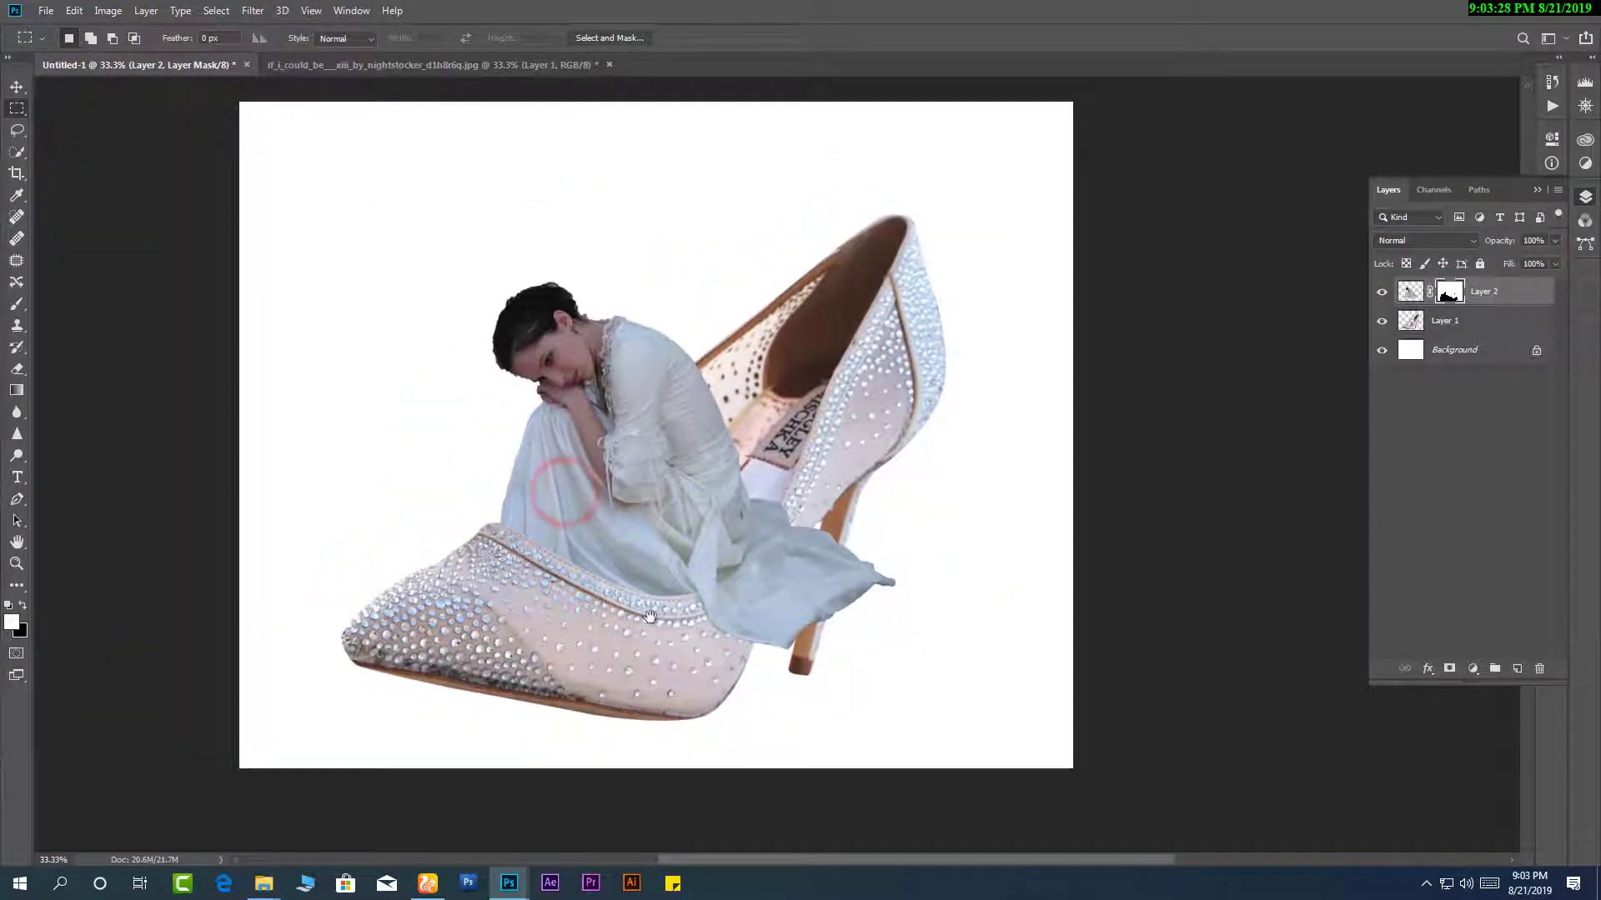
Switch to the Downloads folder and open the dark blue ocean photo in Photoshop, with the original shoe photo minimized.
{"action": "mouse_move", "coordinate": [280, 879]}
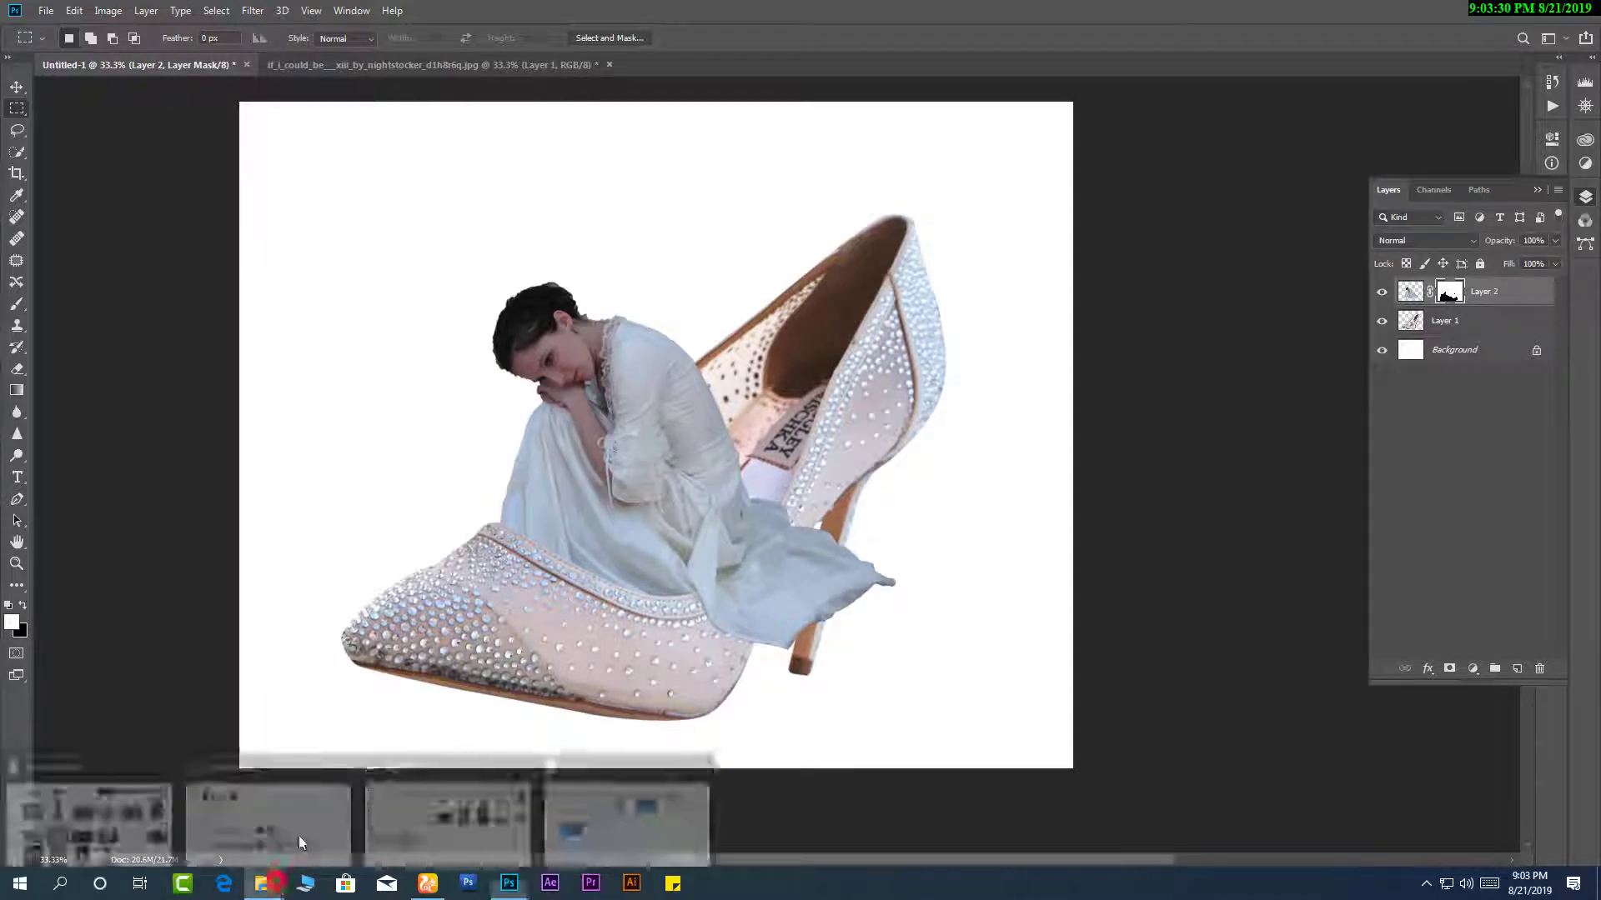
{"action": "left_click", "coordinate": [235, 802]}
{"action": "left_click_drag", "start_coordinate": [446, 207], "coordinate": [512, 883]}
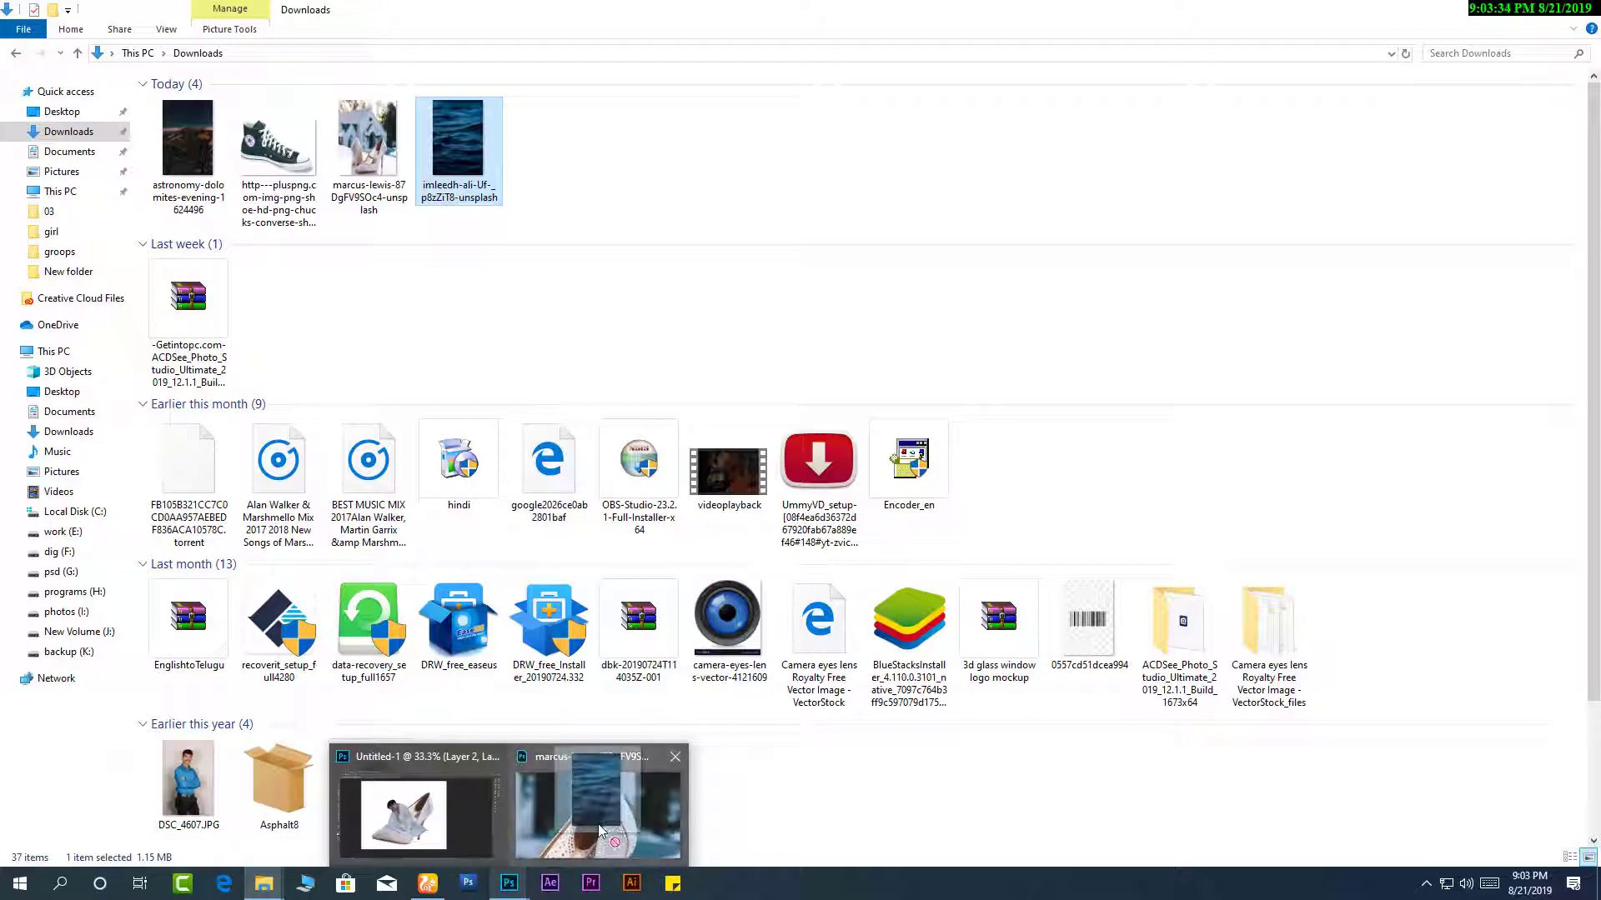
{"action": "left_click", "coordinate": [597, 824]}
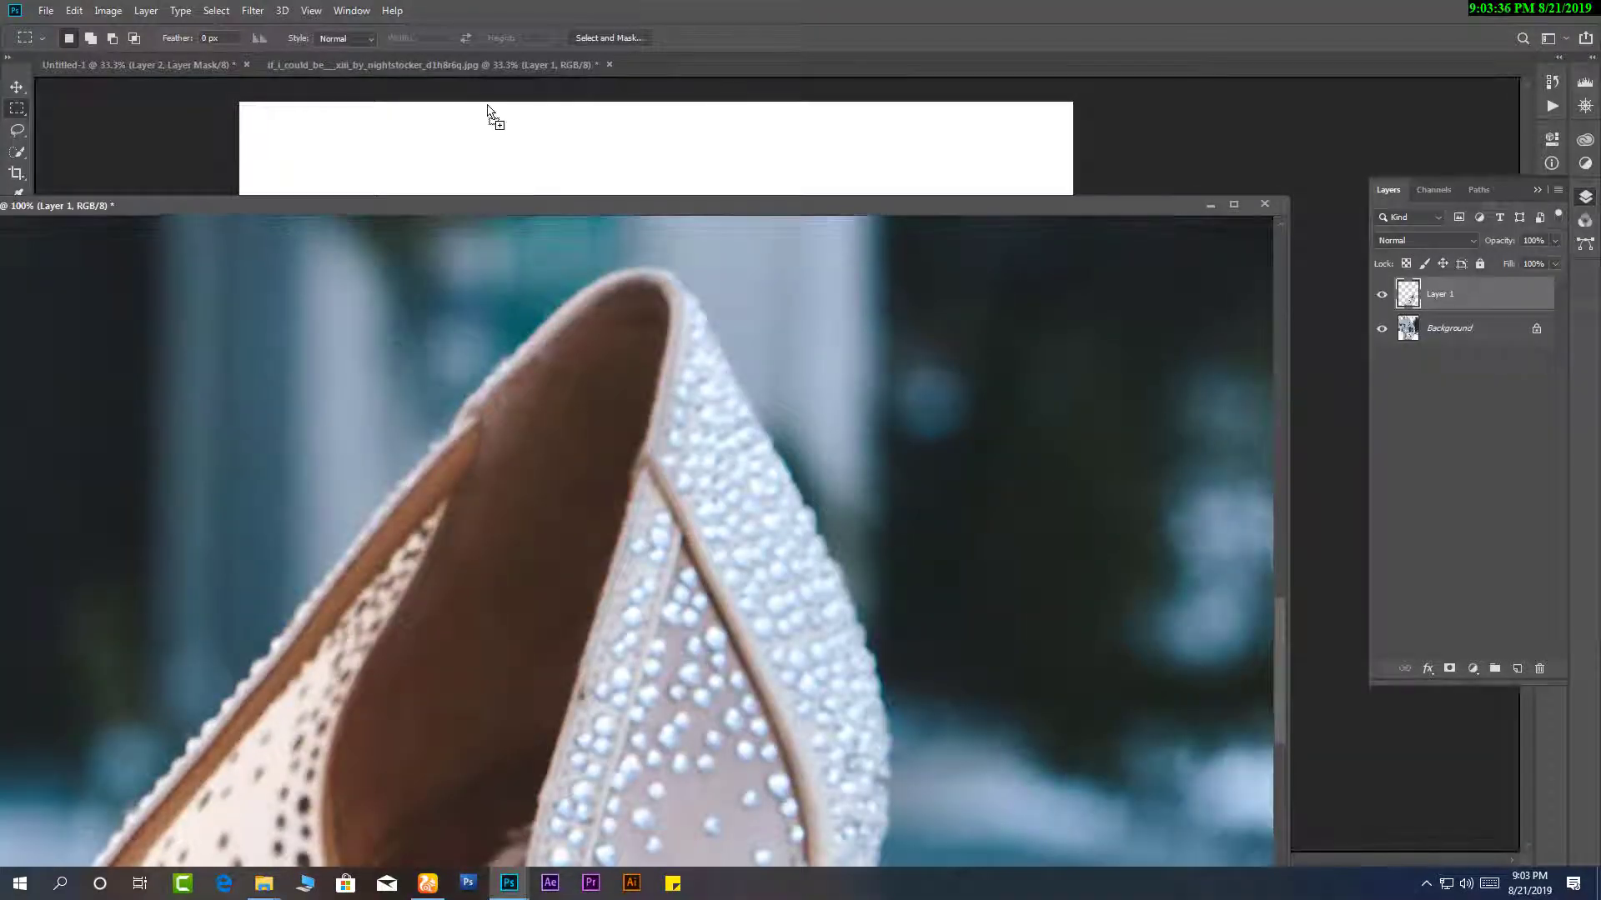
{"action": "left_click", "coordinate": [1209, 204]}
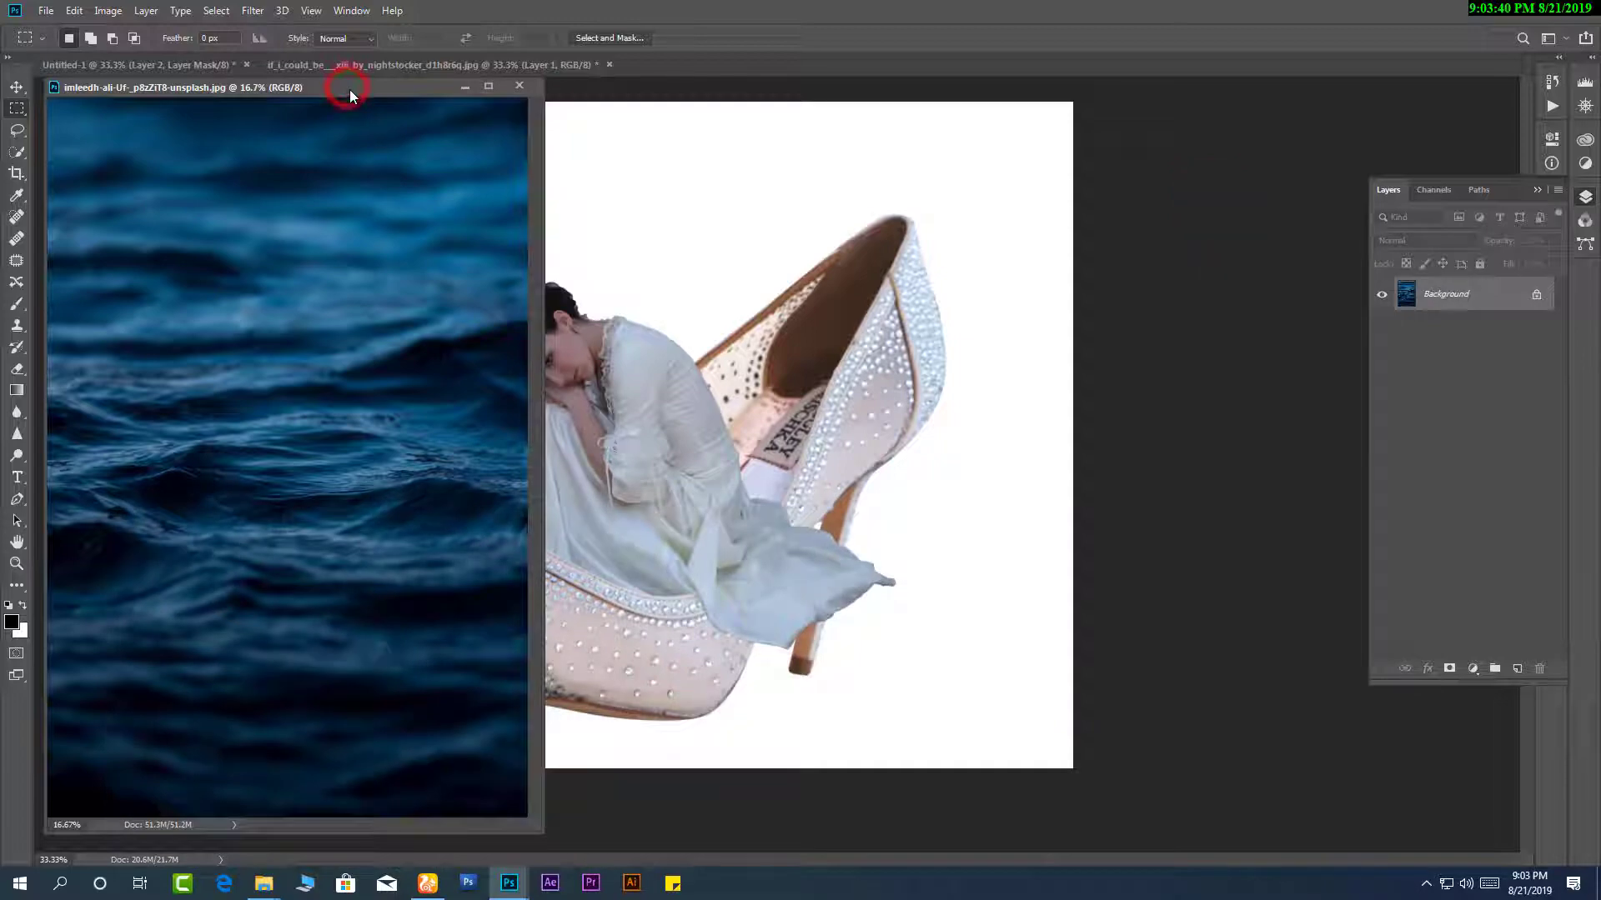
{"action": "mouse_move", "coordinate": [349, 88]}
{"action": "left_mouse_down"}
{"action": "mouse_move", "coordinate": [878, 67]}
{"action": "mouse_move", "coordinate": [348, 104]}
{"action": "left_mouse_up"}
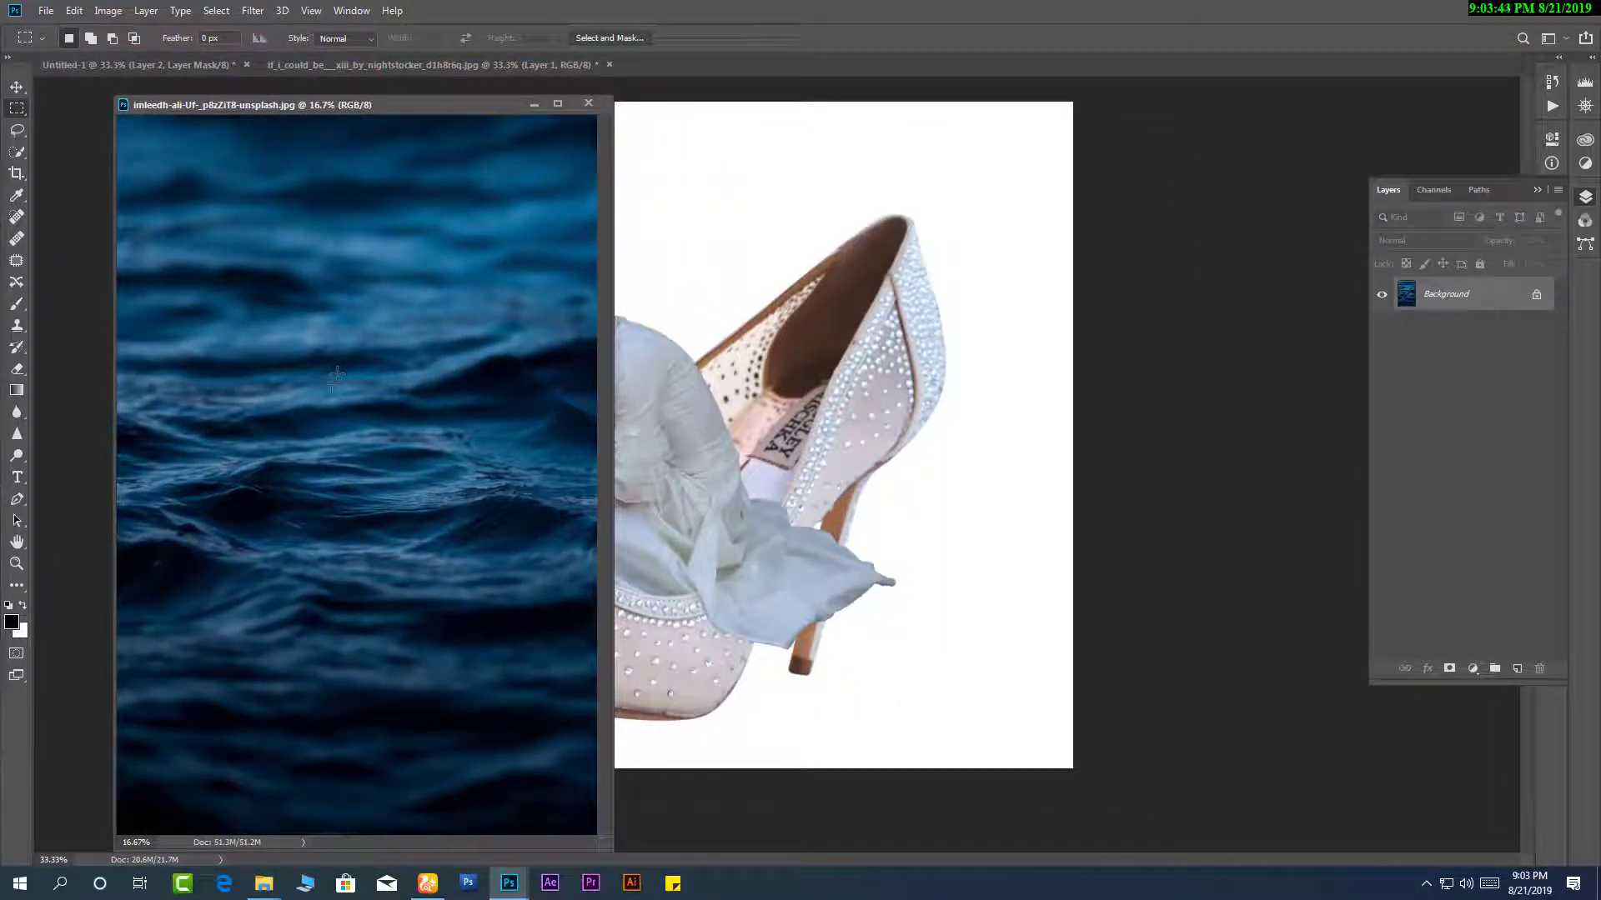
Copy the ocean image into the Untitled-1 composite with the Move tool and minimize the ocean photo's document.
{"action": "key", "text": "v"}
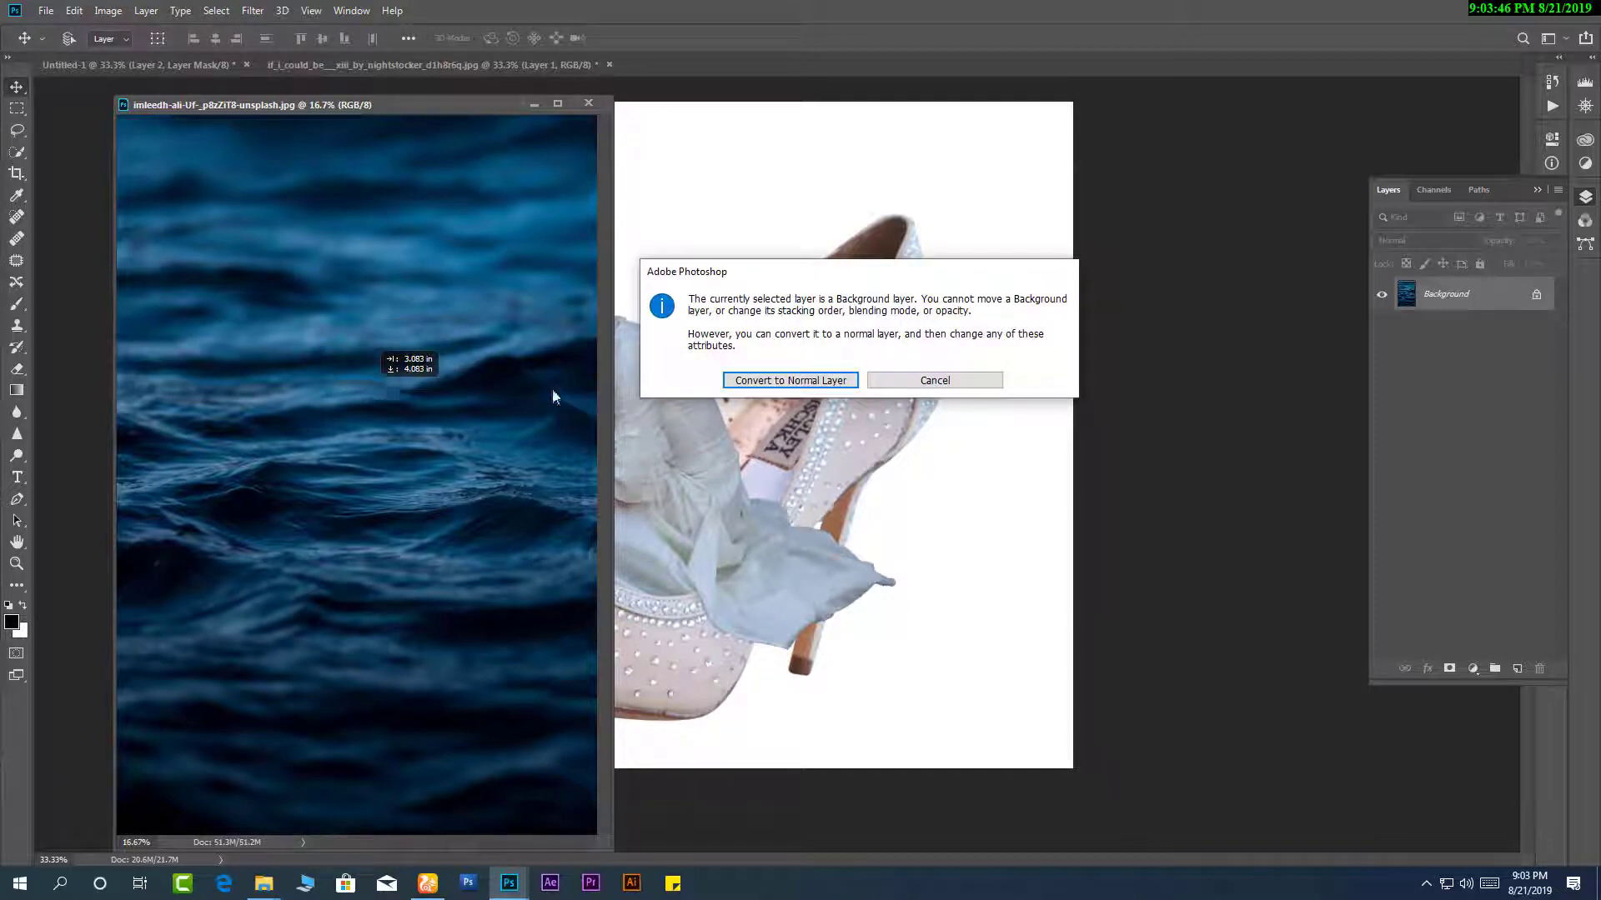
{"action": "left_click", "coordinate": [982, 377]}
{"action": "left_click_drag", "start_coordinate": [432, 364], "coordinate": [859, 472]}
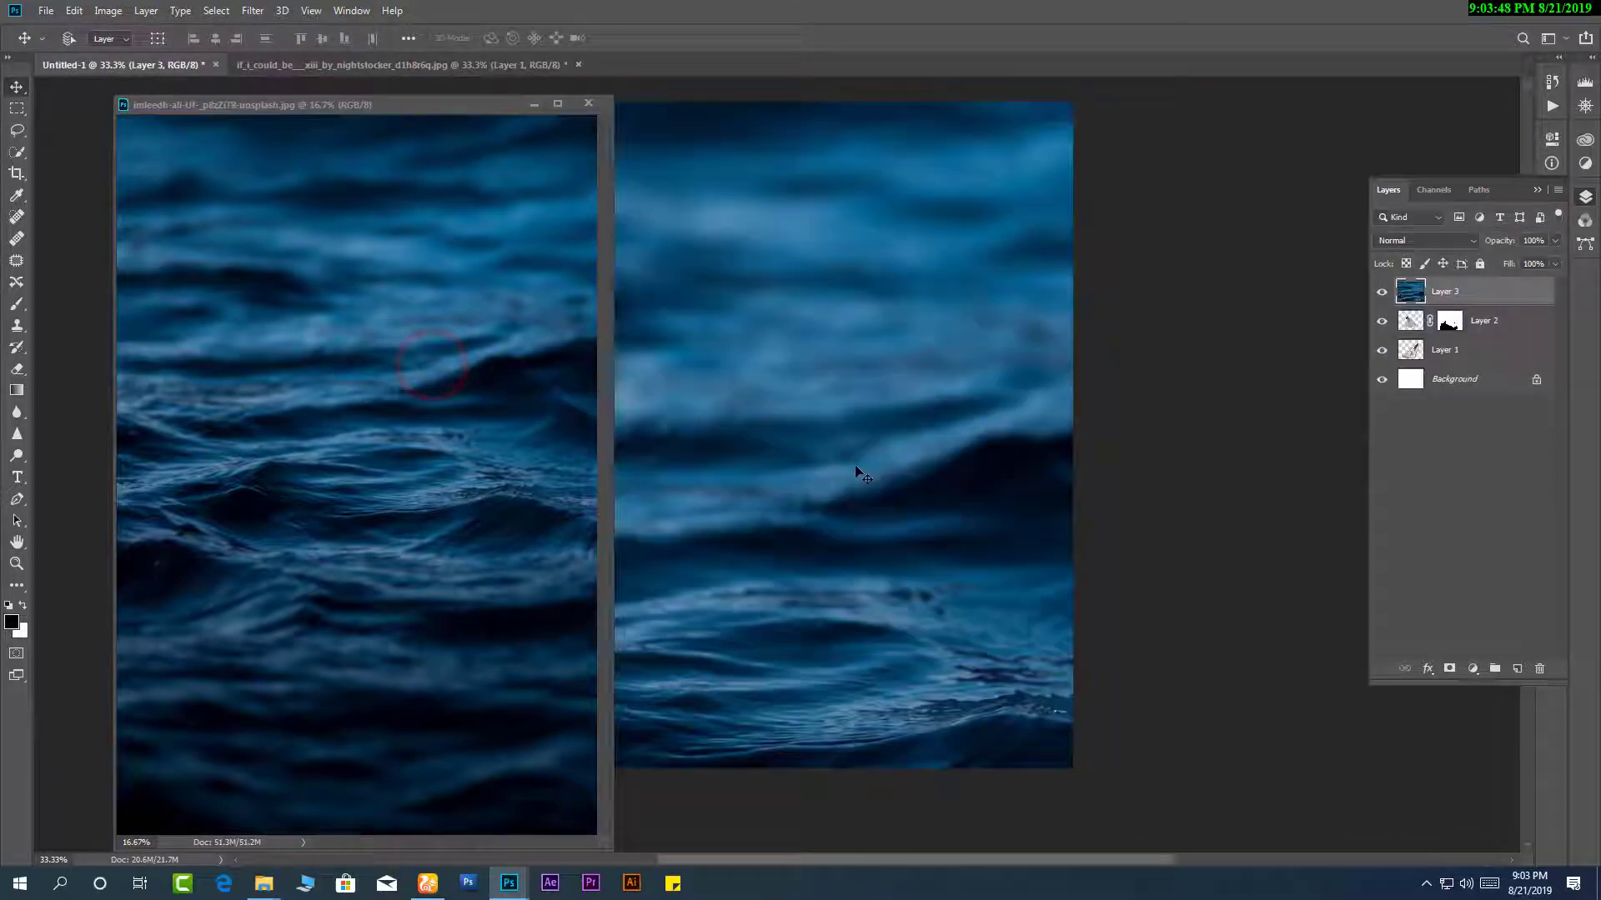
{"action": "left_click", "coordinate": [533, 107]}
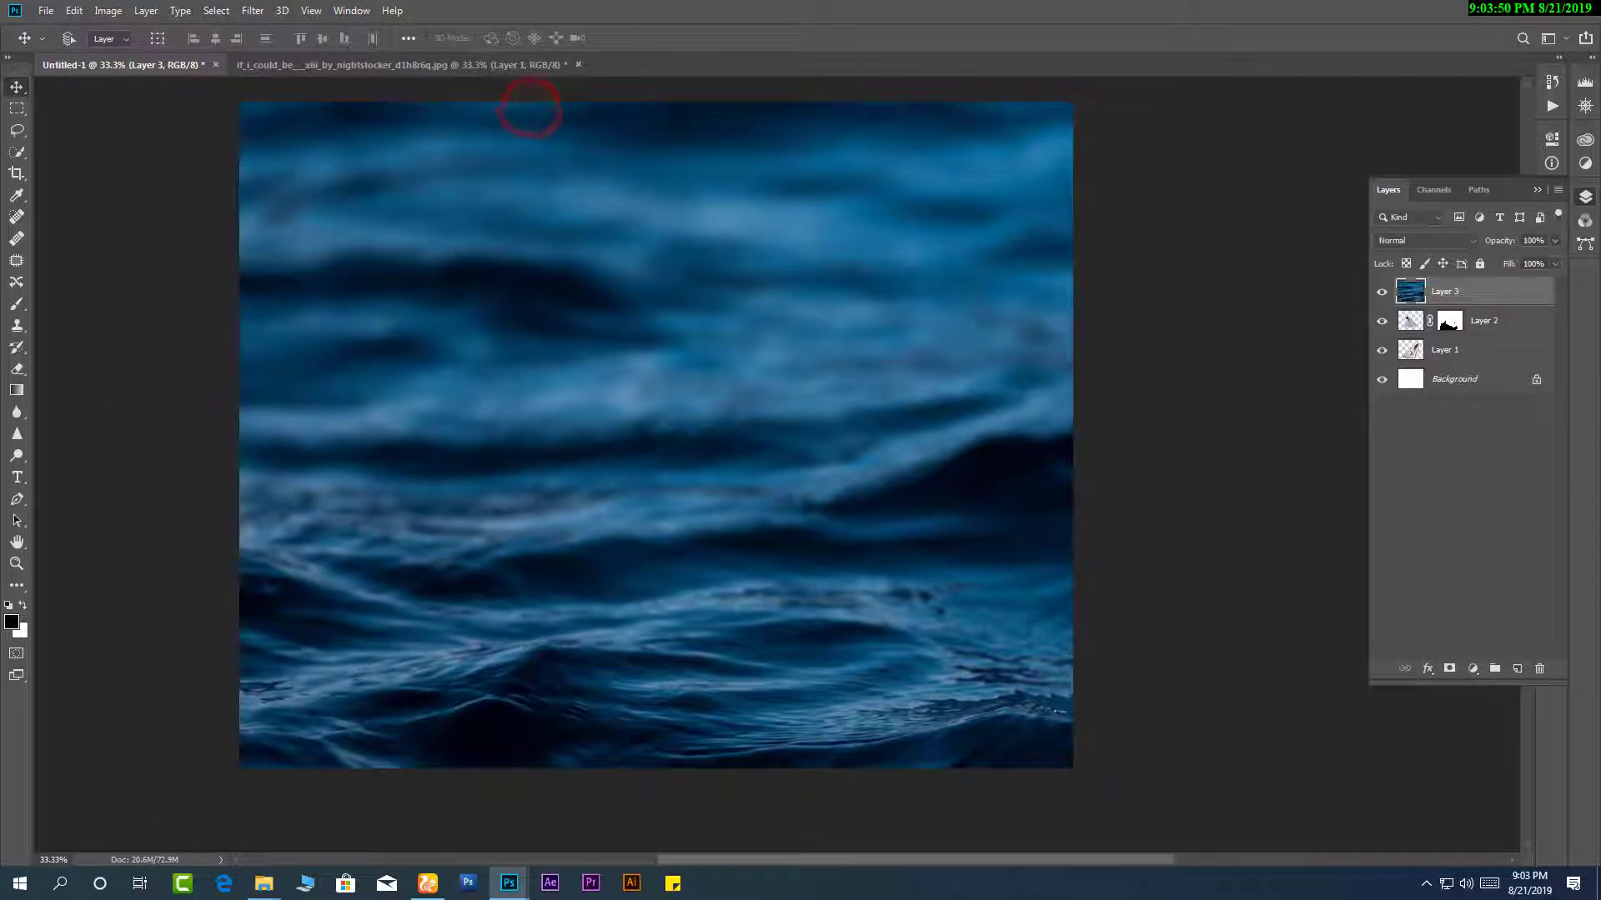
Place the ocean layer below the shoe's Layer 1 and shift it up and sideways so the waves fill the canvas behind the subject.
{"action": "left_click_drag", "start_coordinate": [740, 525], "coordinate": [691, 397]}
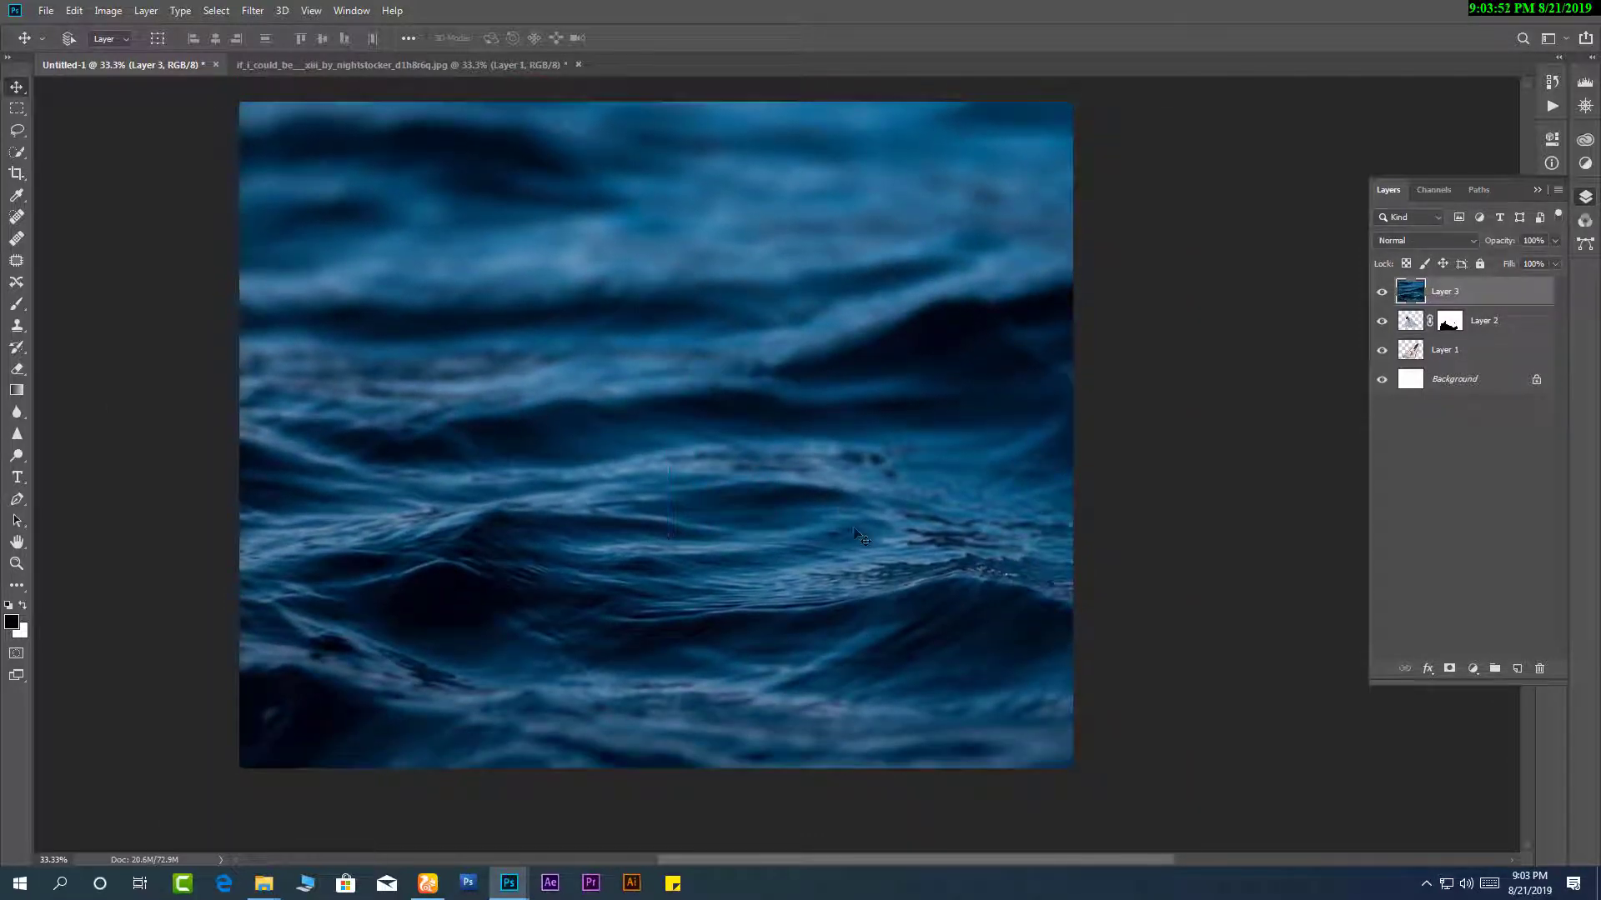
{"action": "left_click_drag", "start_coordinate": [1461, 293], "coordinate": [1467, 364]}
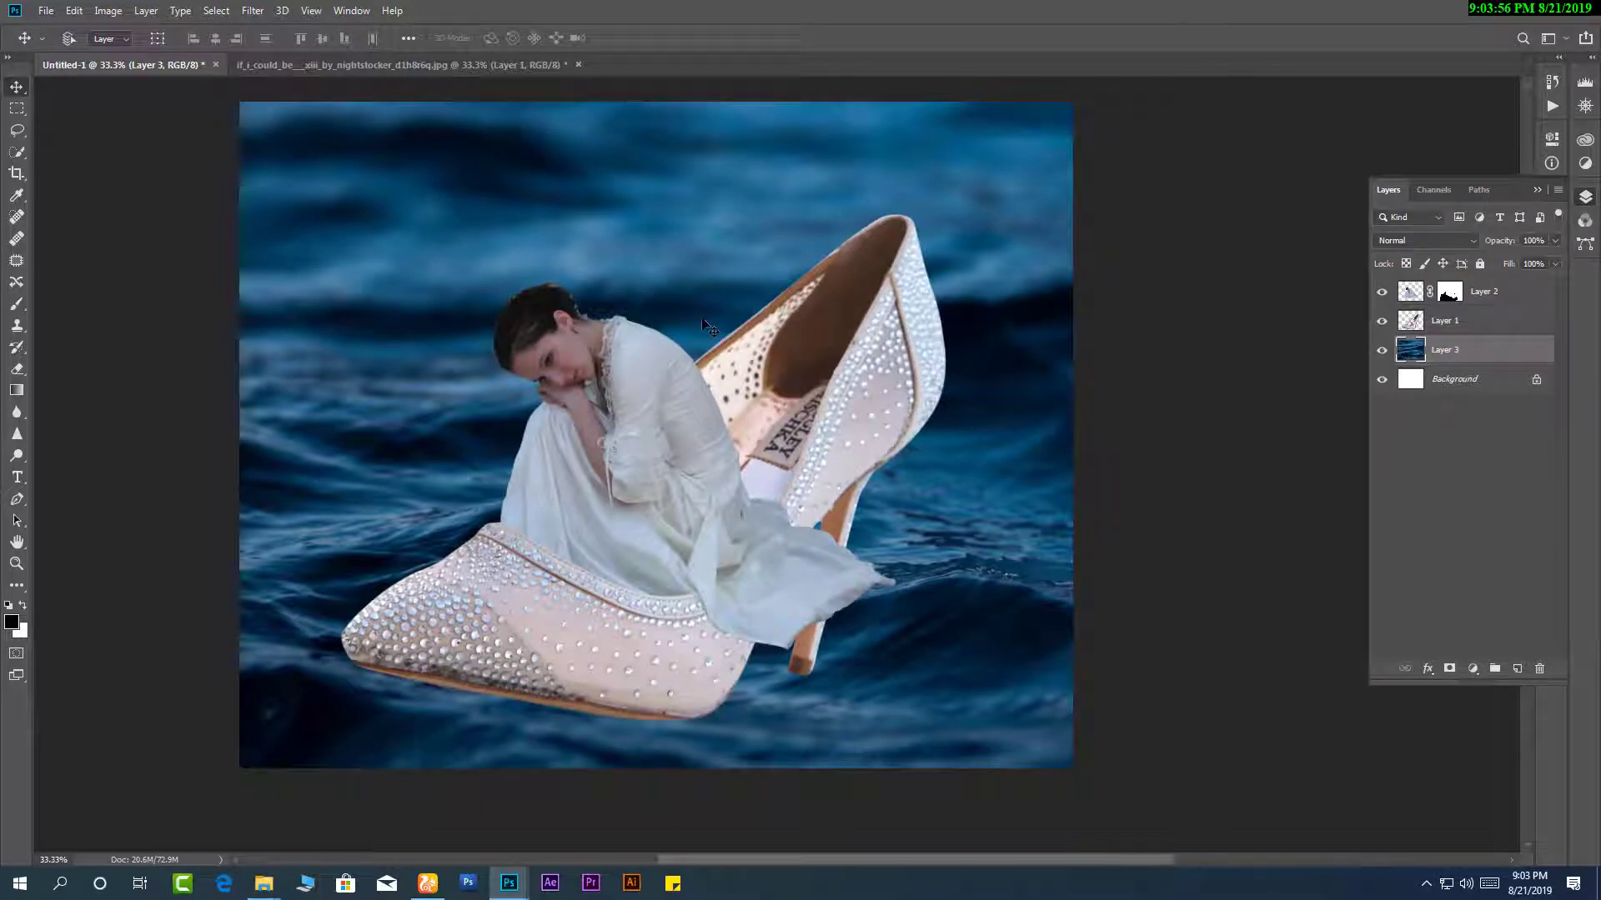
{"action": "left_click_drag", "start_coordinate": [707, 326], "coordinate": [673, 300]}
Scale the shoe and woman layers together to about 90% and centre them horizontally on the canvas.
{"action": "left_click", "coordinate": [1448, 325]}
{"action": "left_click", "coordinate": [1485, 296], "text": "shift"}
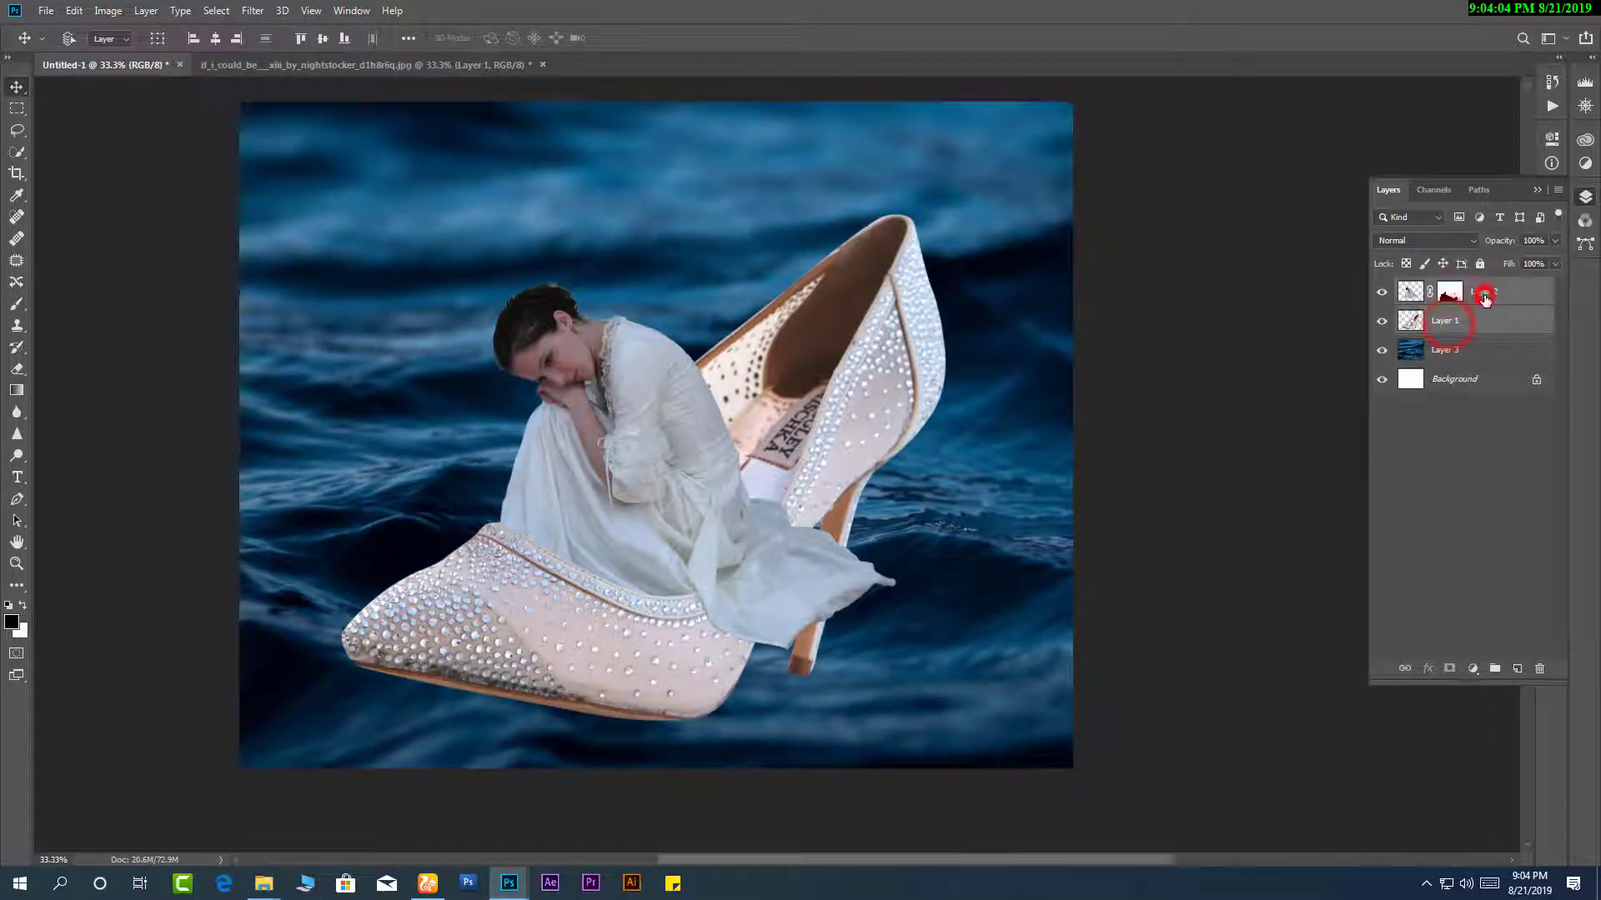
{"action": "key", "text": "ctrl+t"}
{"action": "left_click_drag", "start_coordinate": [947, 217], "coordinate": [927, 254]}
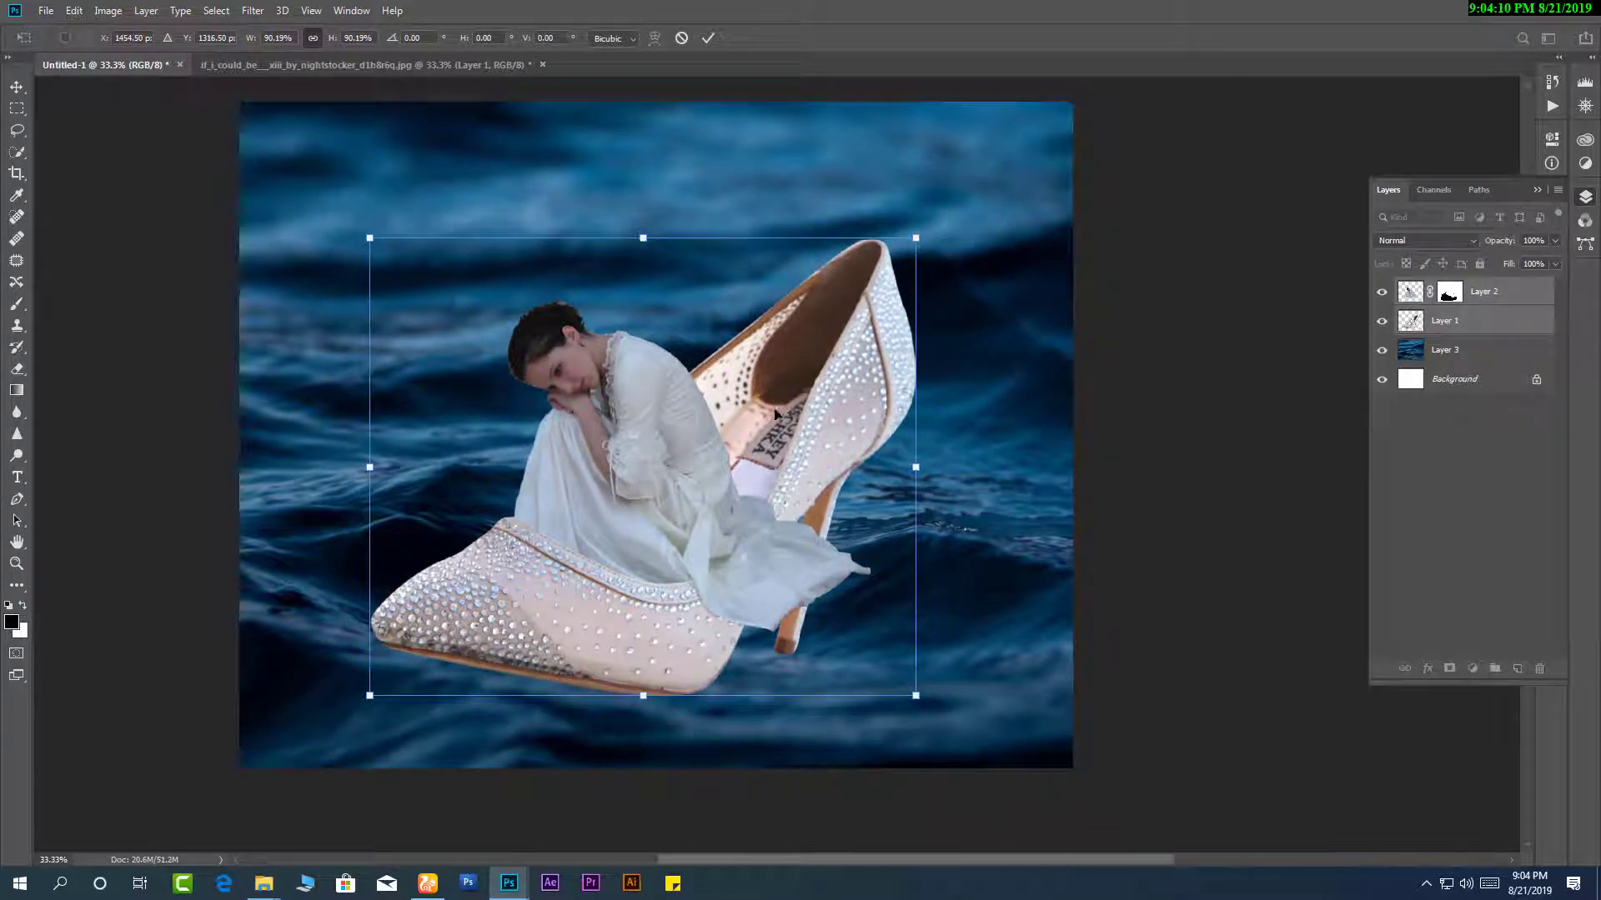
{"action": "left_click_drag", "start_coordinate": [775, 412], "coordinate": [782, 419]}
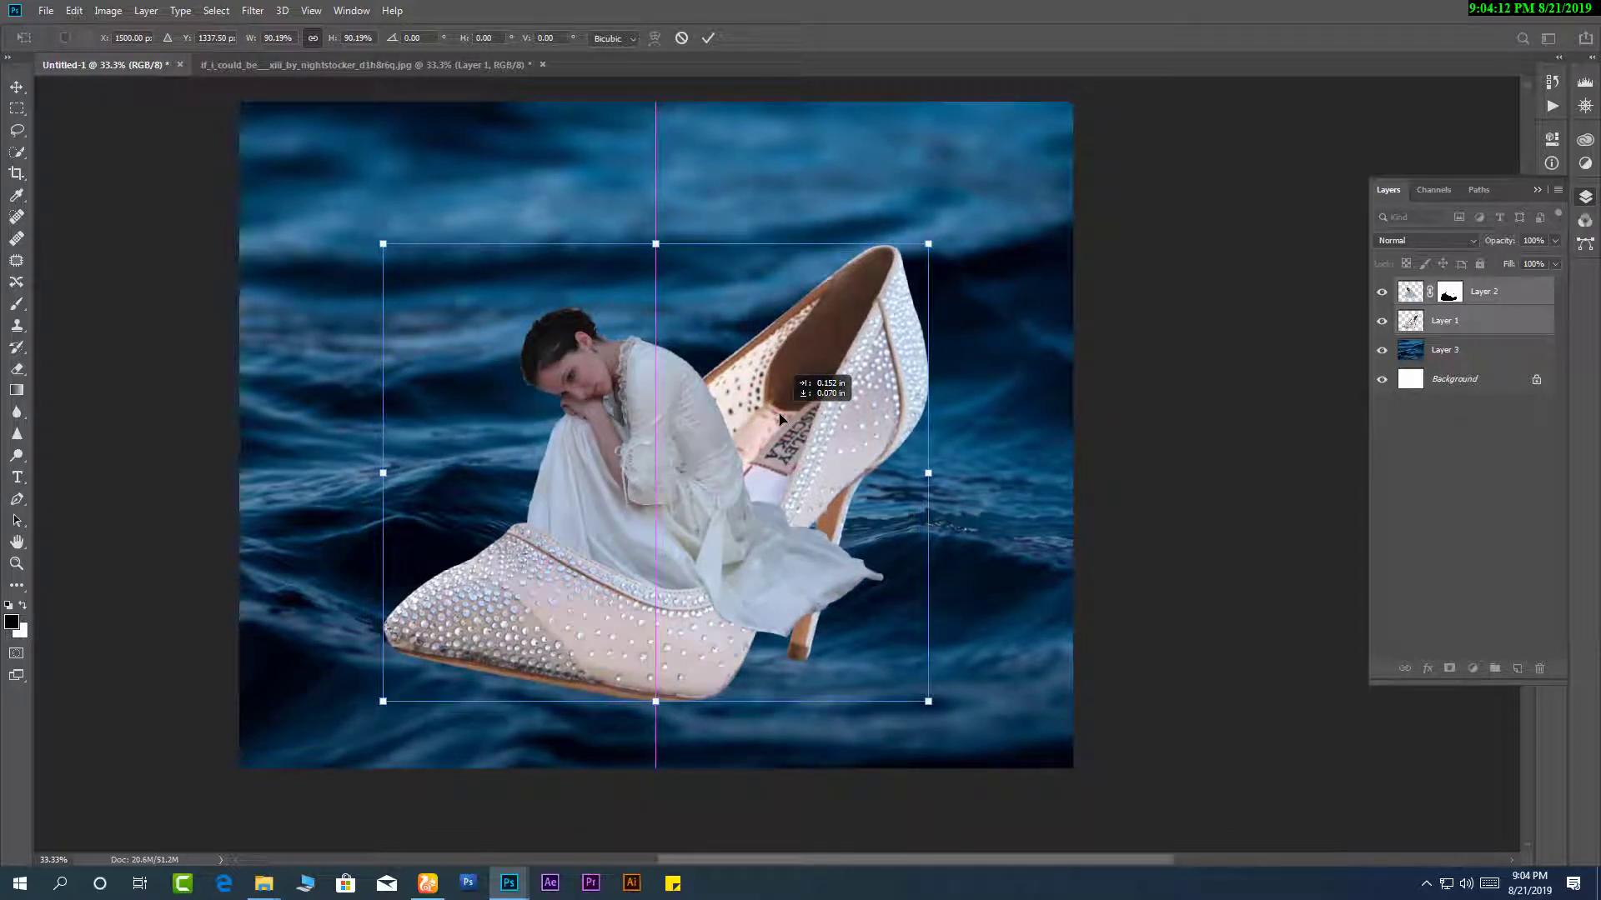
{"action": "key", "text": "Return"}
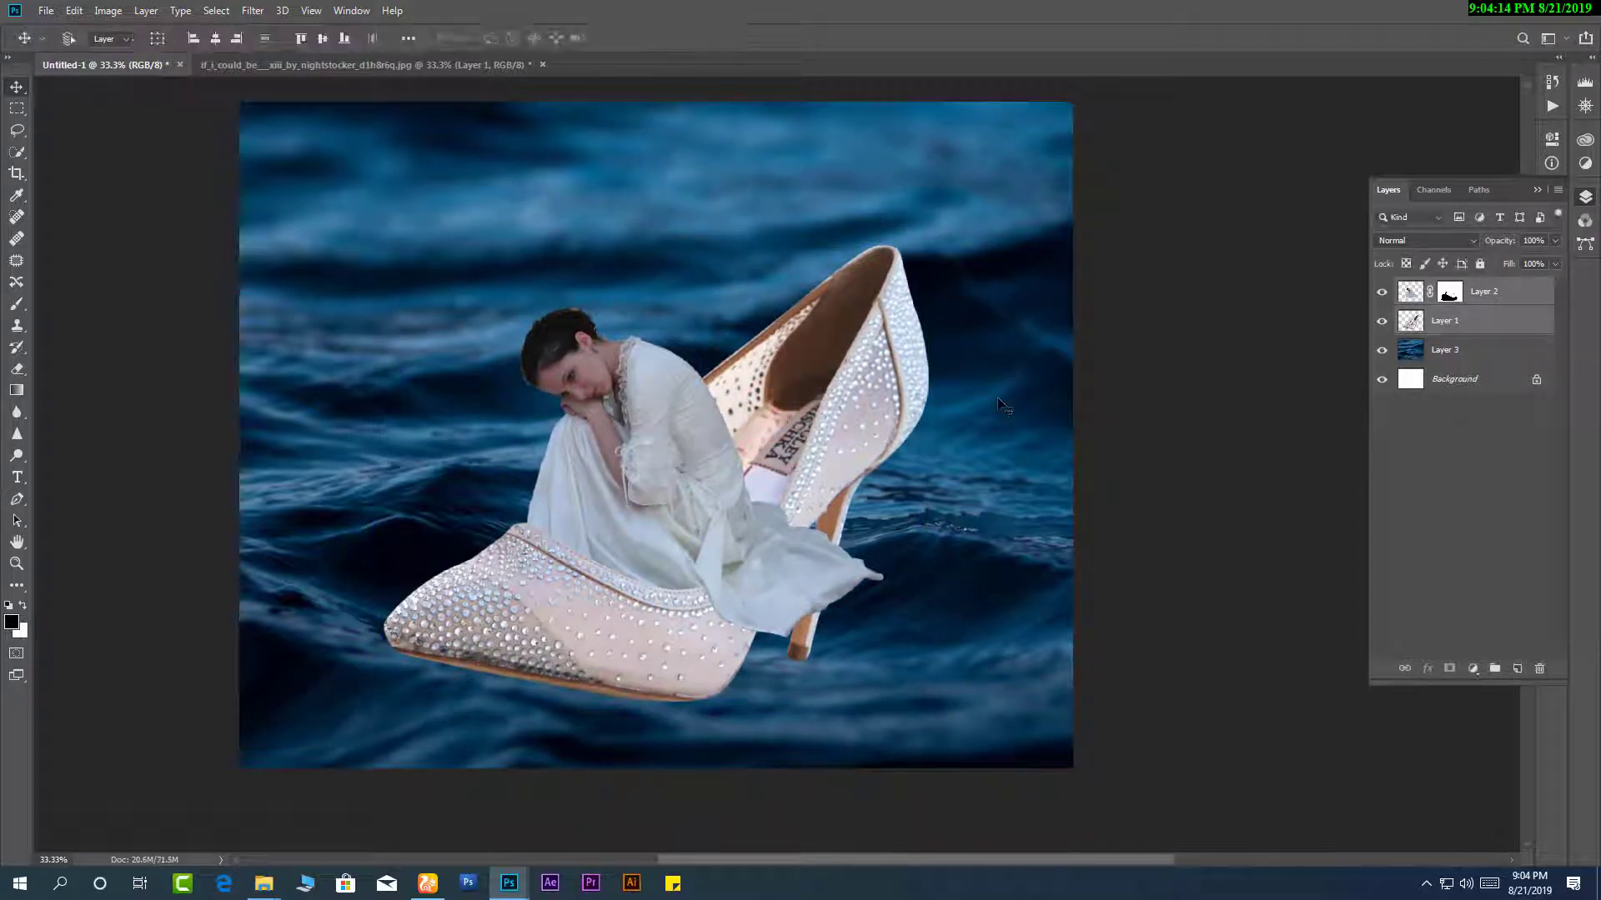
Try flipping the ocean on Layer 3 horizontally and shifting it sideways behind the subject.
{"action": "left_click", "coordinate": [1408, 351]}
{"action": "key", "text": "ctrl+t"}
{"action": "right_click", "coordinate": [770, 477]}
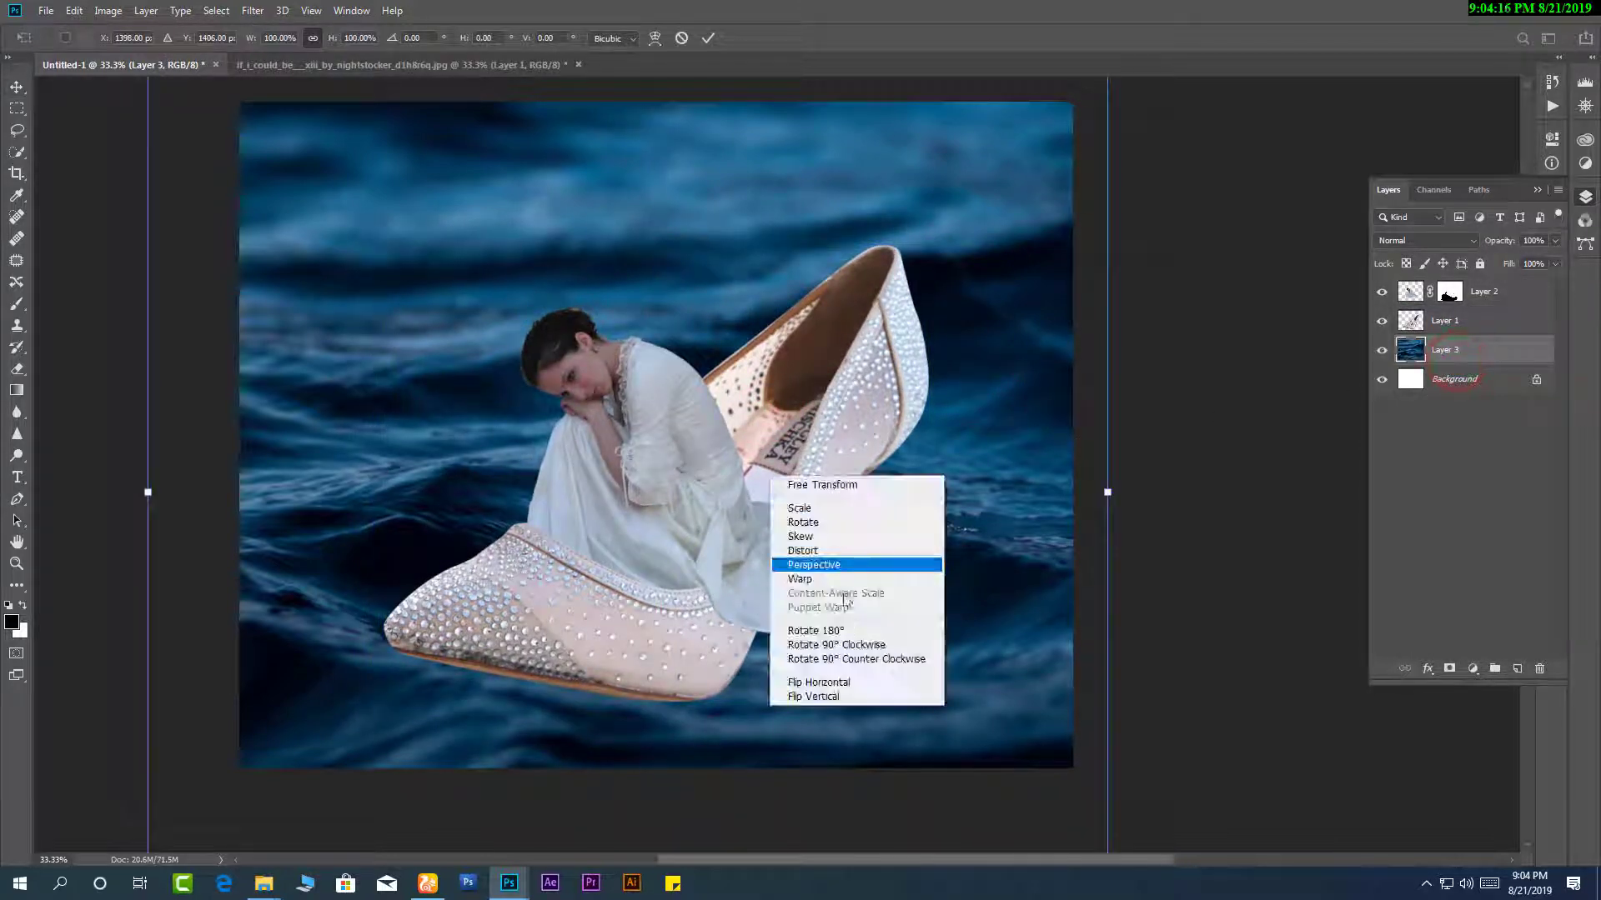
{"action": "left_click", "coordinate": [834, 682]}
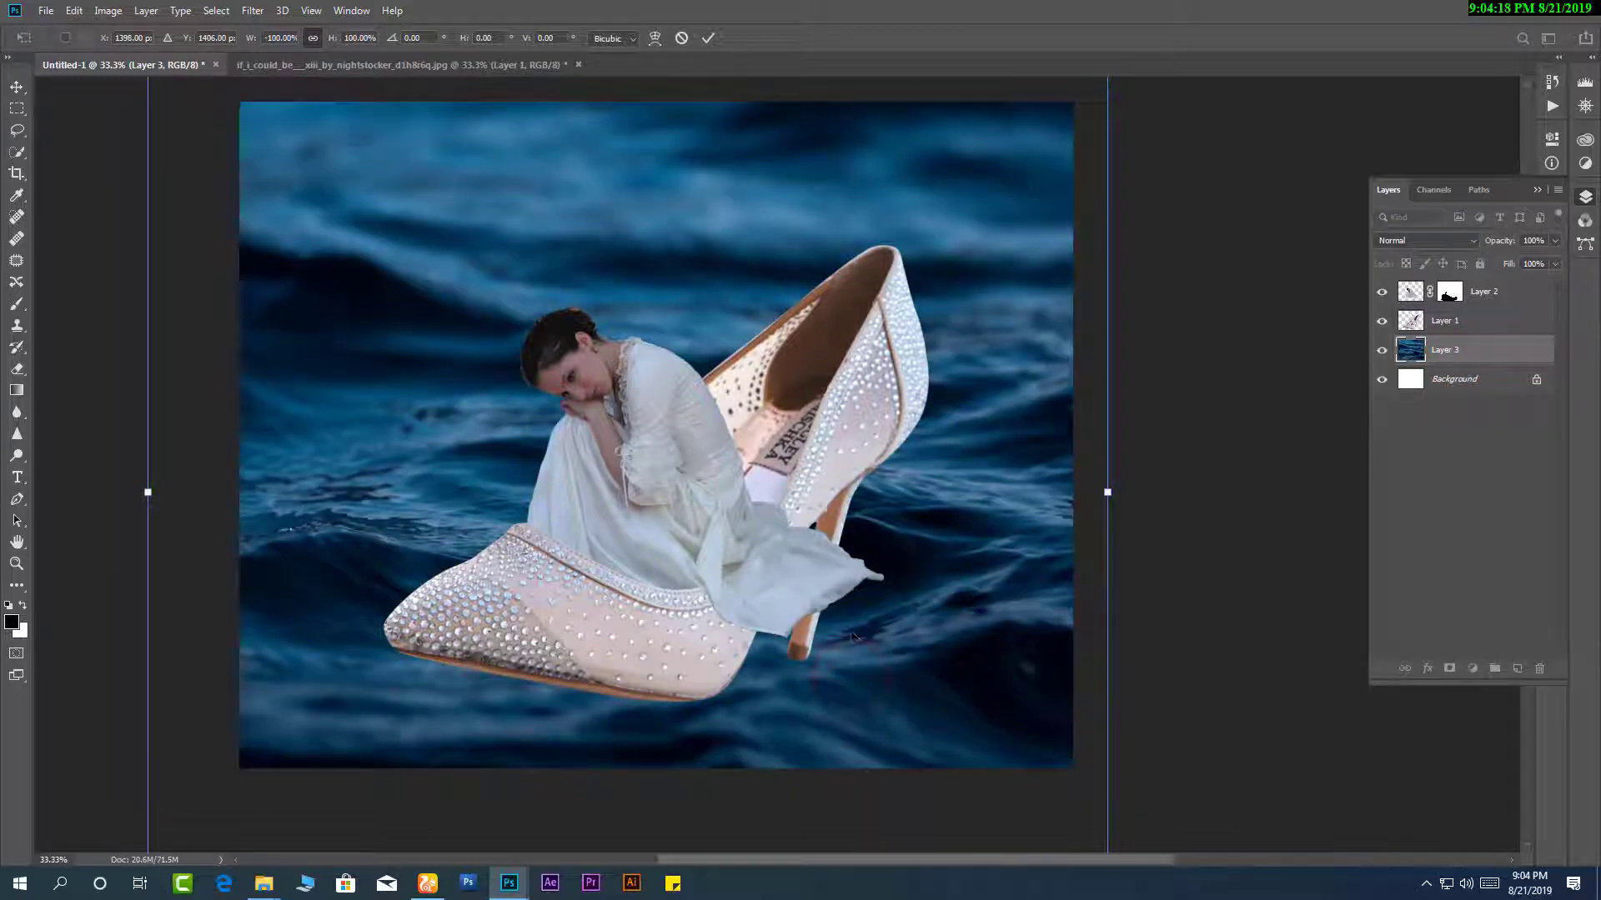
{"action": "left_click_drag", "start_coordinate": [911, 523], "coordinate": [965, 517]}
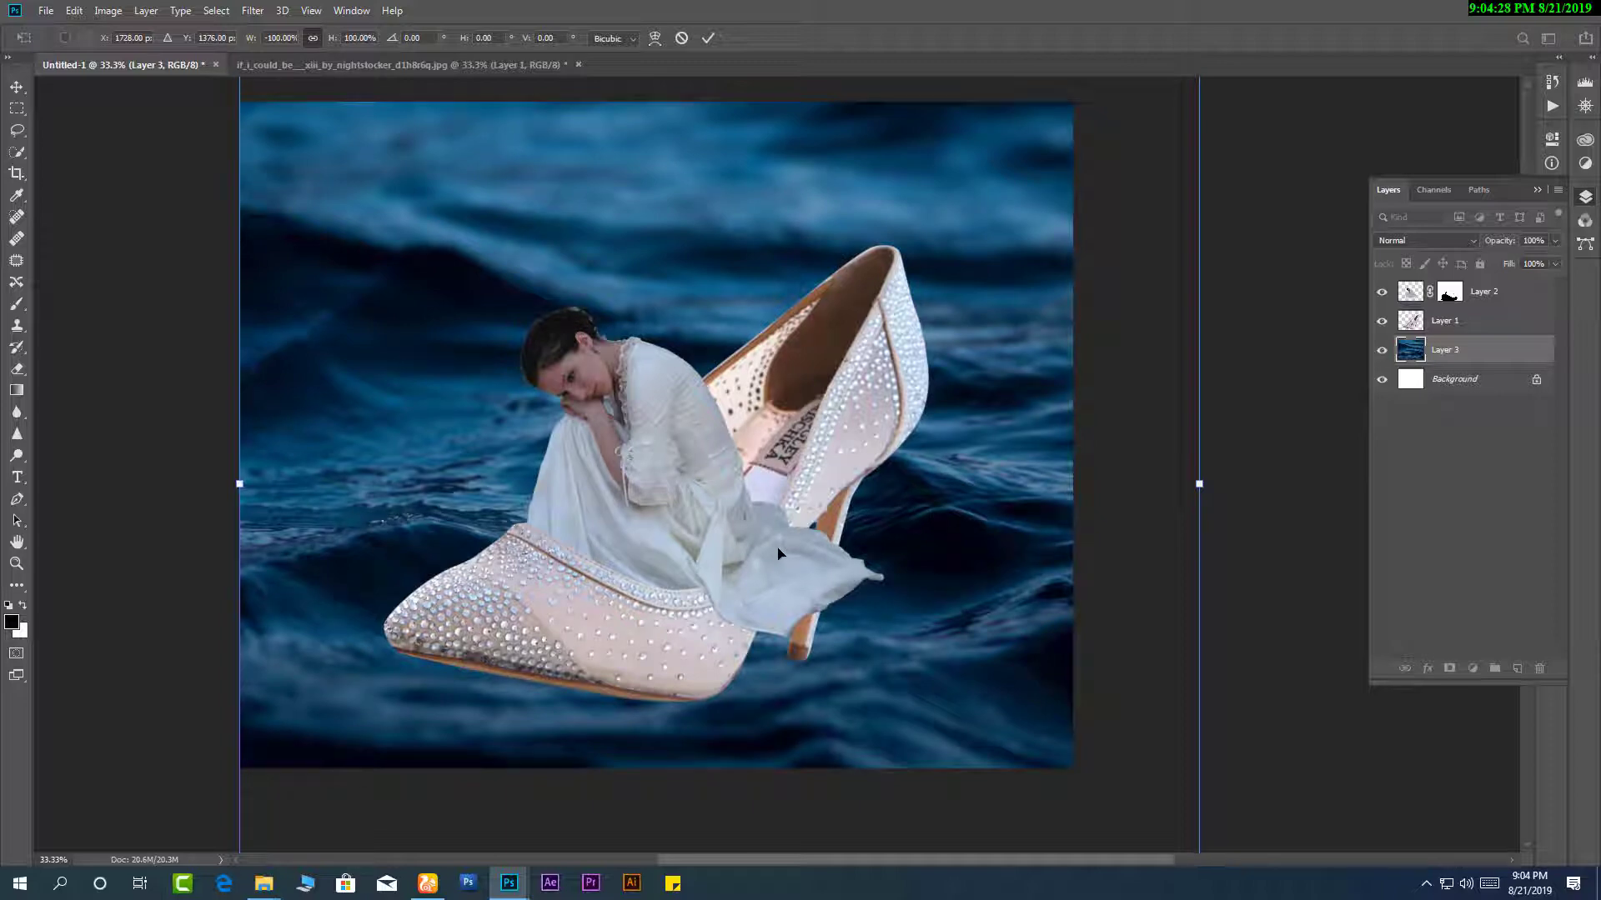
{"action": "key", "text": "Return"}
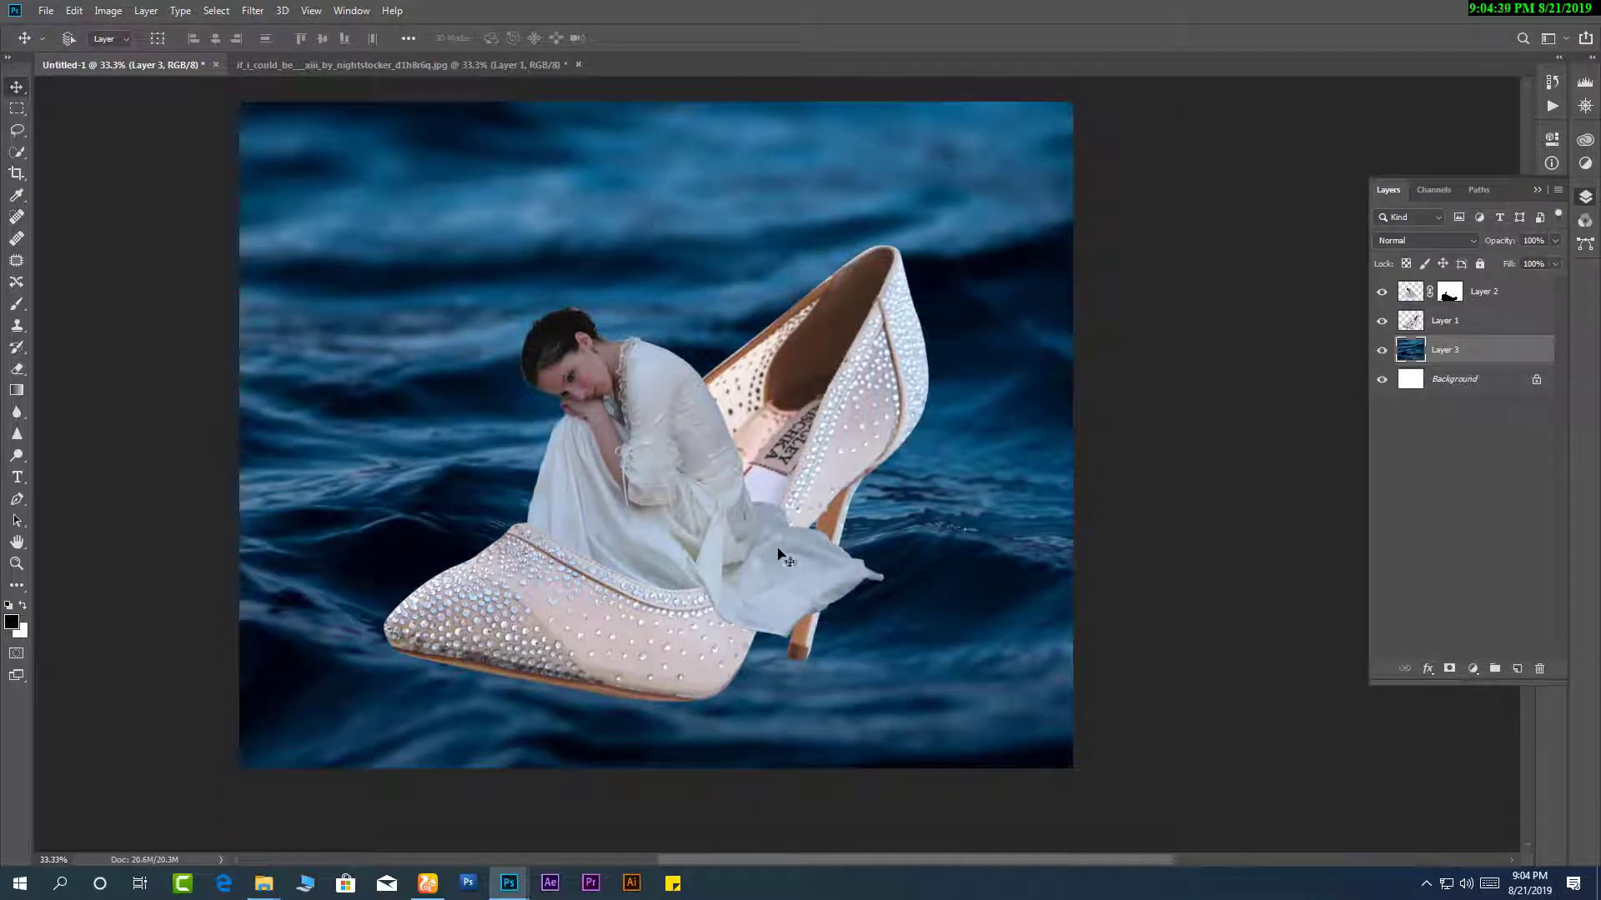
Add a layer mask to the shoe's Layer 1.
{"action": "mouse_move", "coordinate": [868, 497]}
{"action": "left_mouse_down"}
{"action": "mouse_move", "coordinate": [880, 460]}
{"action": "mouse_move", "coordinate": [888, 476]}
{"action": "left_mouse_up"}
{"action": "left_click_drag", "start_coordinate": [679, 408], "coordinate": [715, 429]}
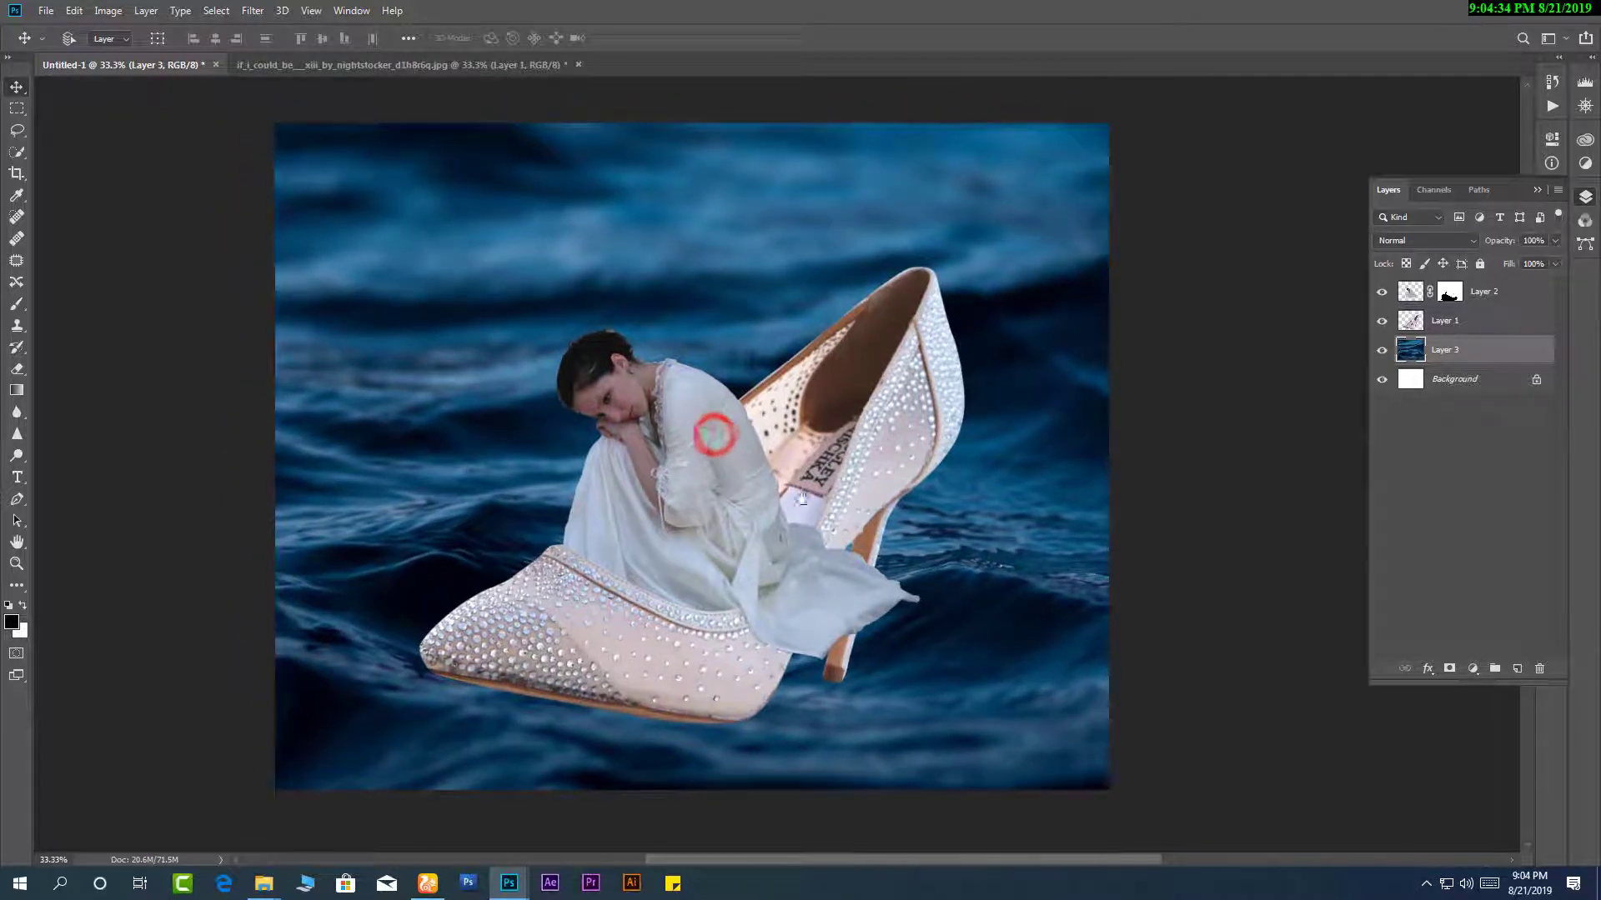
{"action": "left_click_drag", "start_coordinate": [746, 492], "coordinate": [741, 484]}
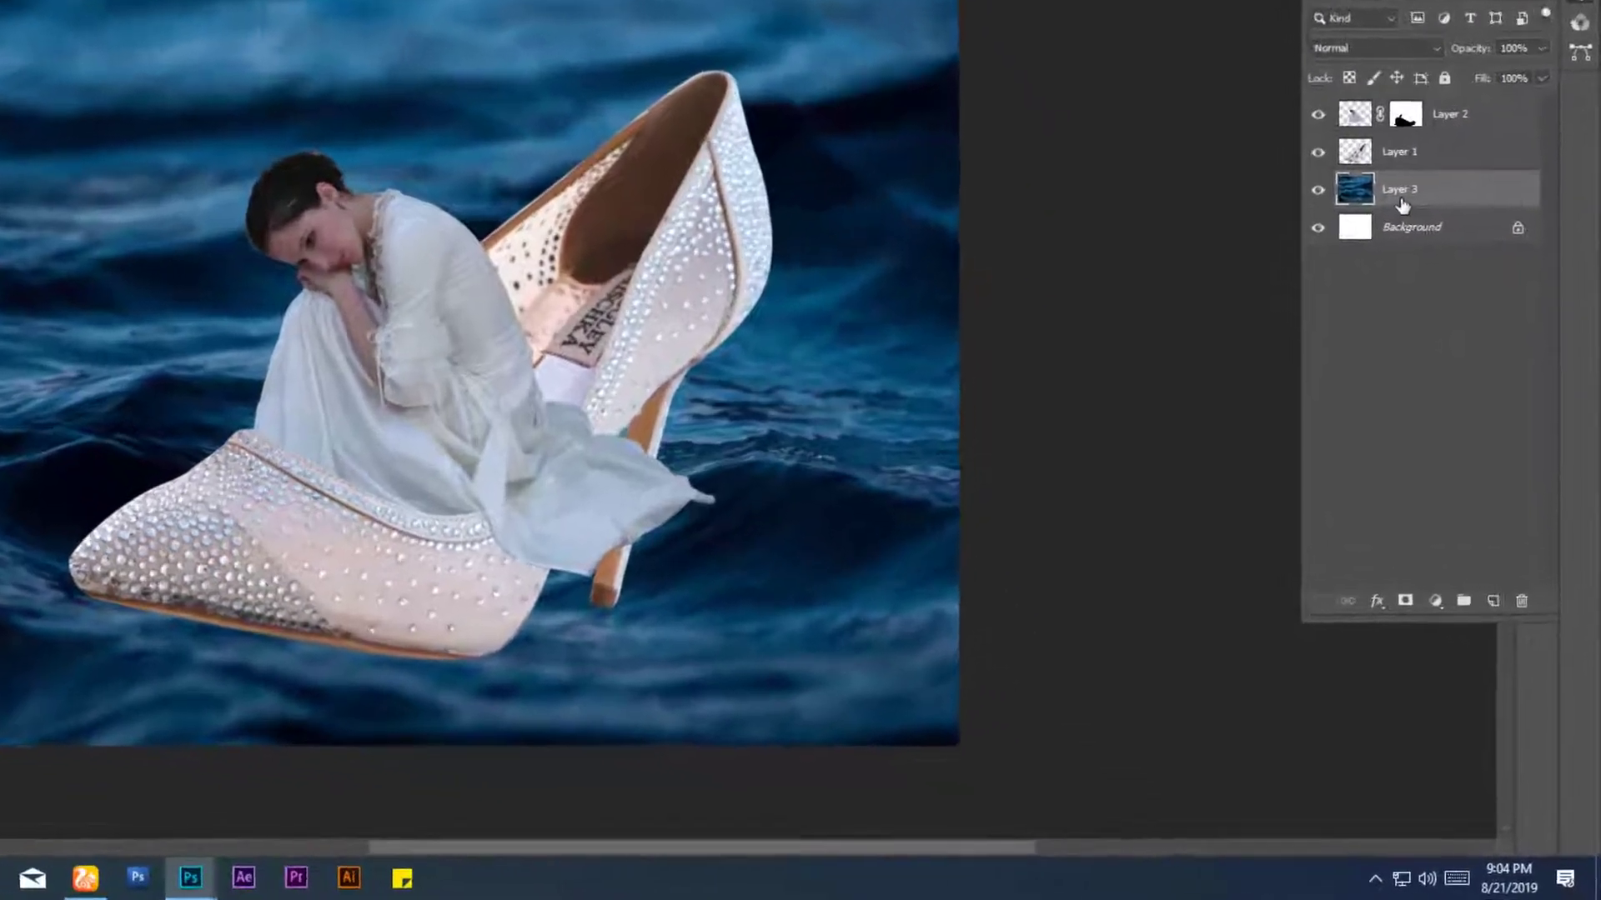
{"action": "left_click", "coordinate": [1445, 350]}
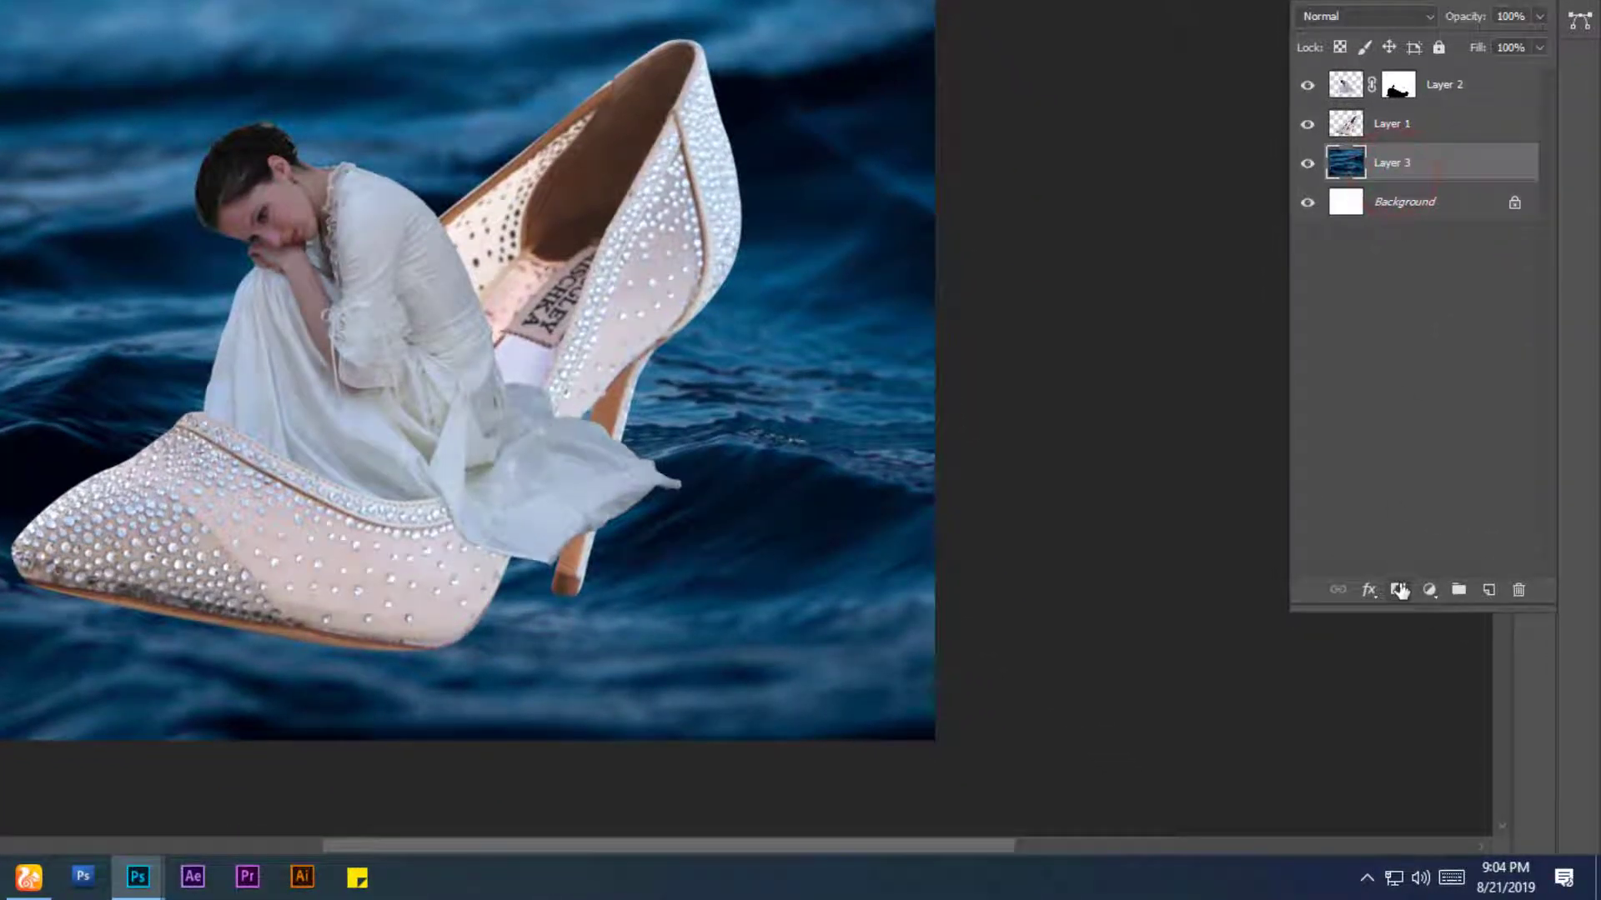
{"action": "left_click", "coordinate": [1362, 124]}
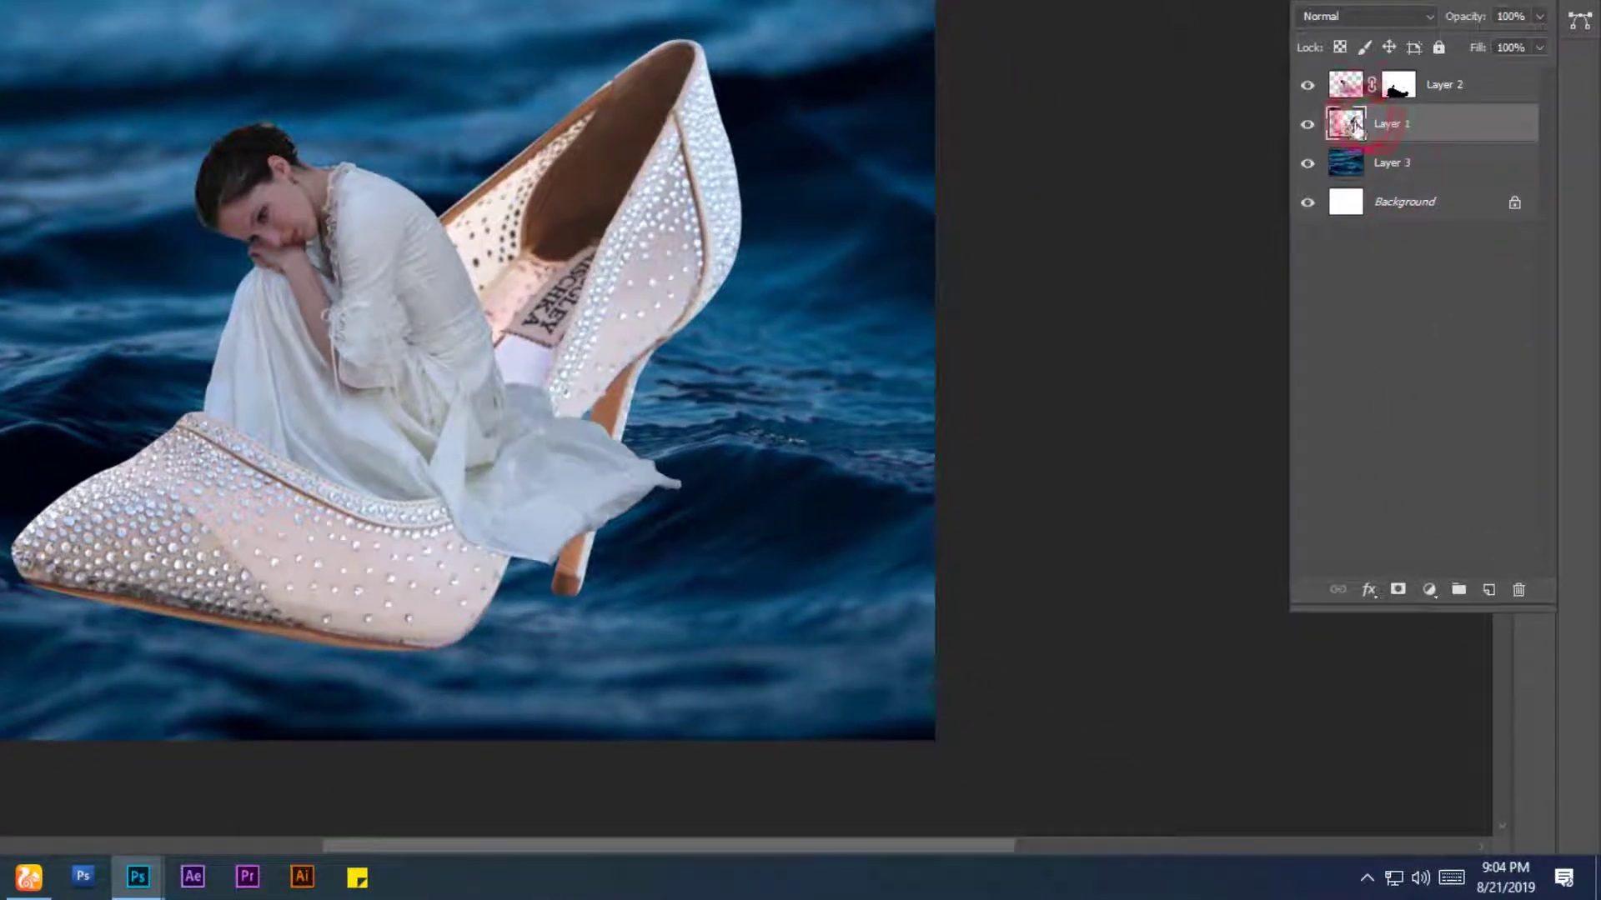
{"action": "left_click", "coordinate": [1398, 592]}
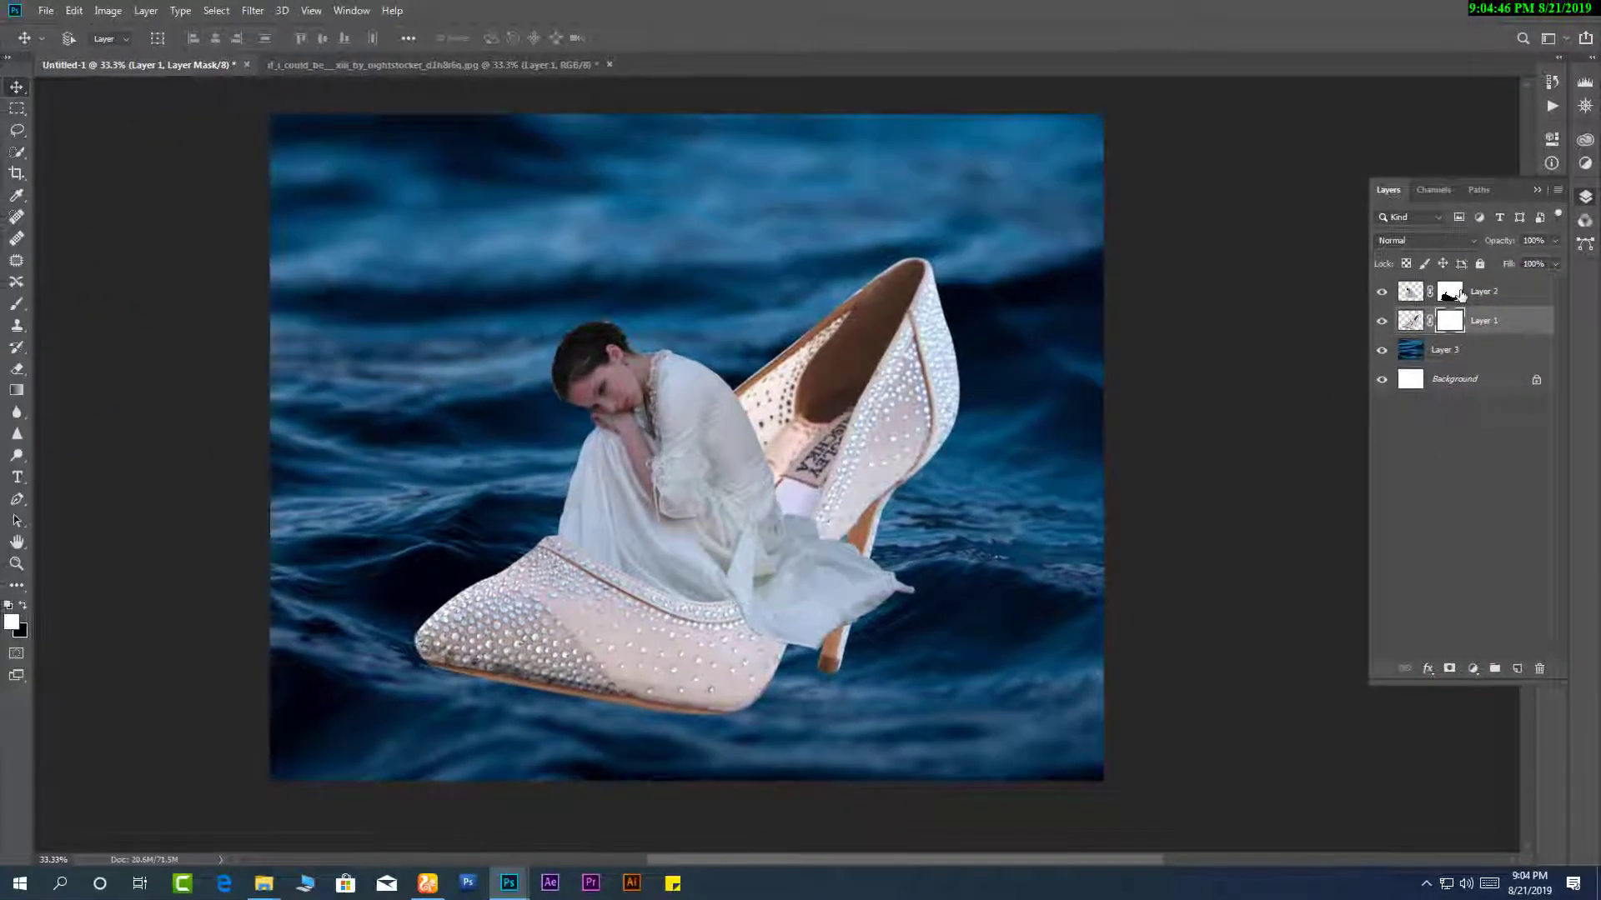
Rotate the shoe and woman layers together by about 9.4°, scale them to about 82%, and shift them toward the canvas's right side.
{"action": "left_click", "coordinate": [1460, 295]}
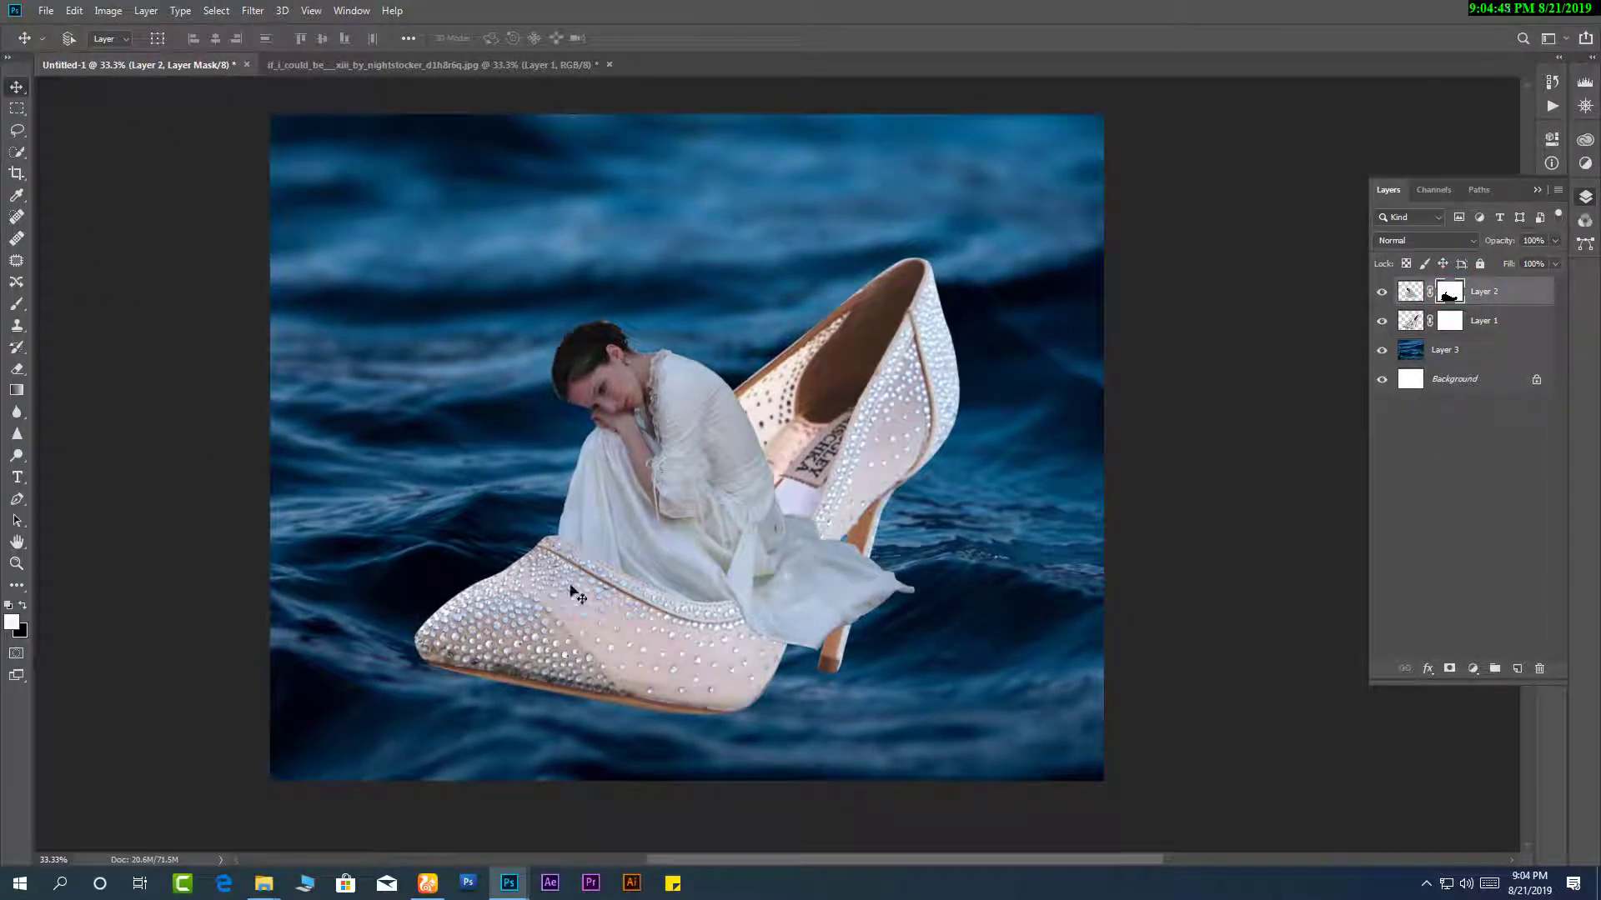
{"action": "key", "text": "e"}
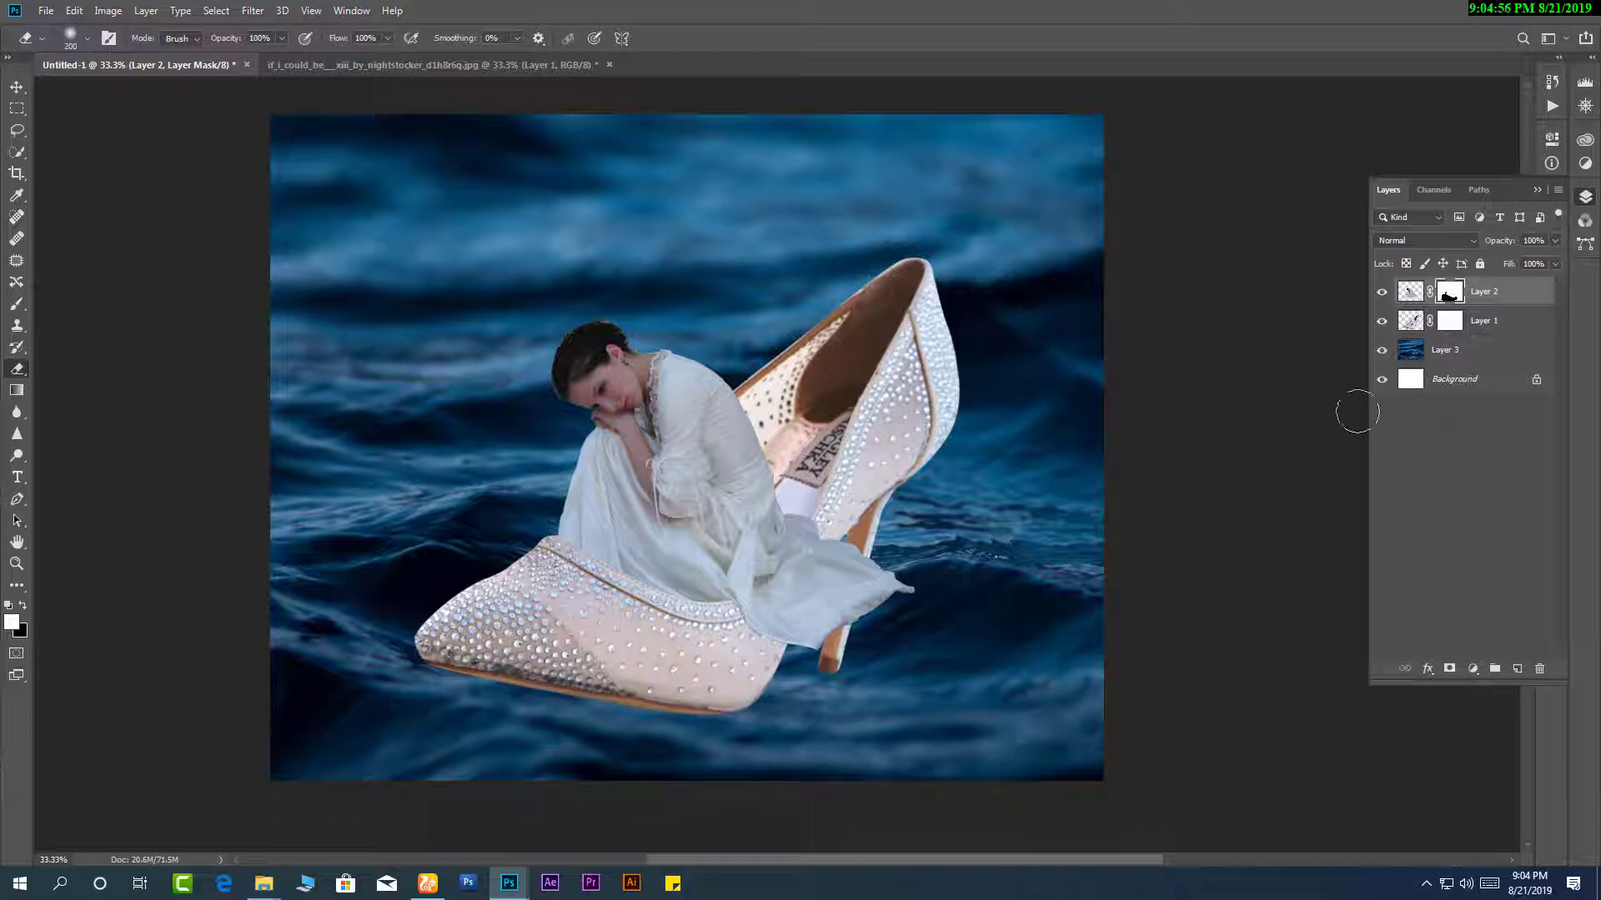
{"action": "left_click", "coordinate": [1475, 332], "text": "shift"}
{"action": "key", "text": "ctrl+t"}
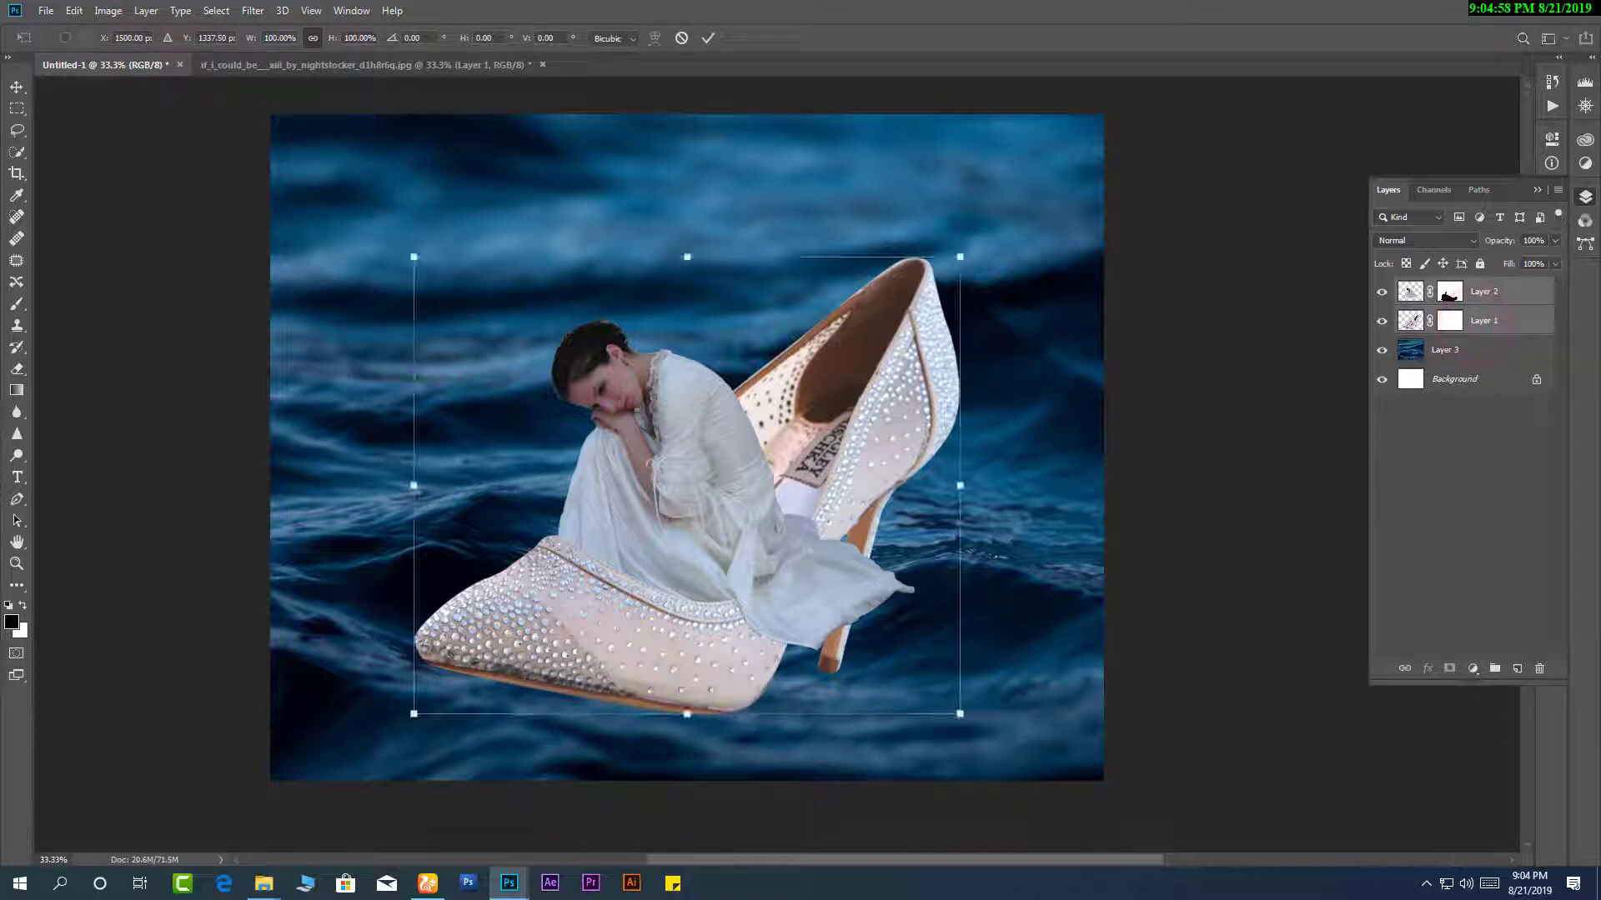
{"action": "left_click_drag", "start_coordinate": [995, 268], "coordinate": [984, 309]}
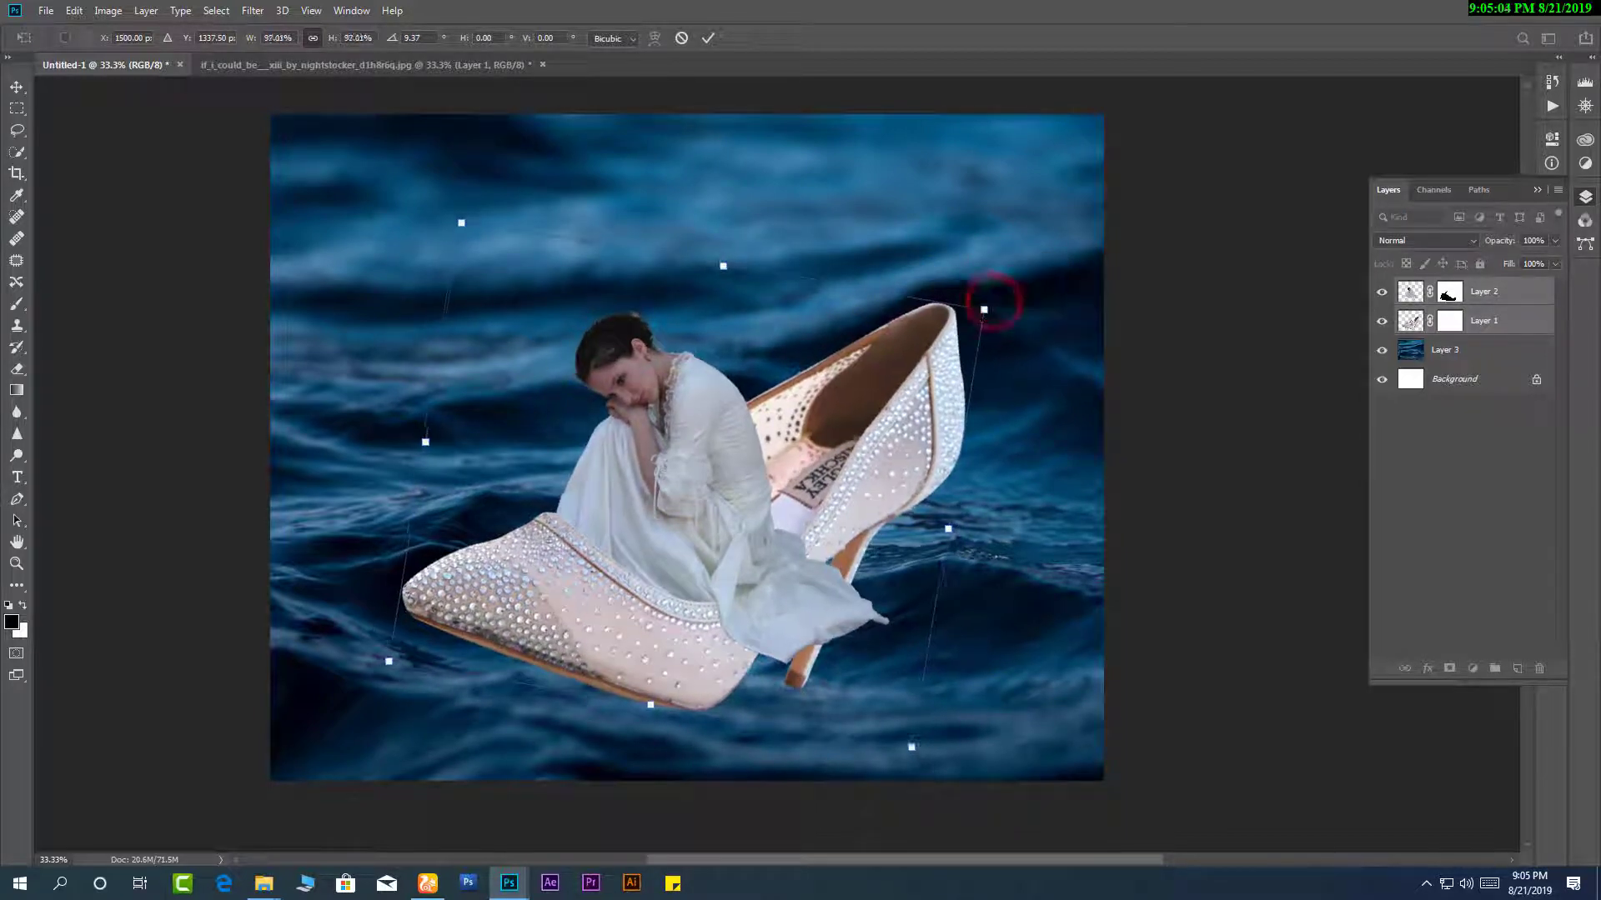
{"action": "left_click_drag", "start_coordinate": [799, 426], "coordinate": [799, 418]}
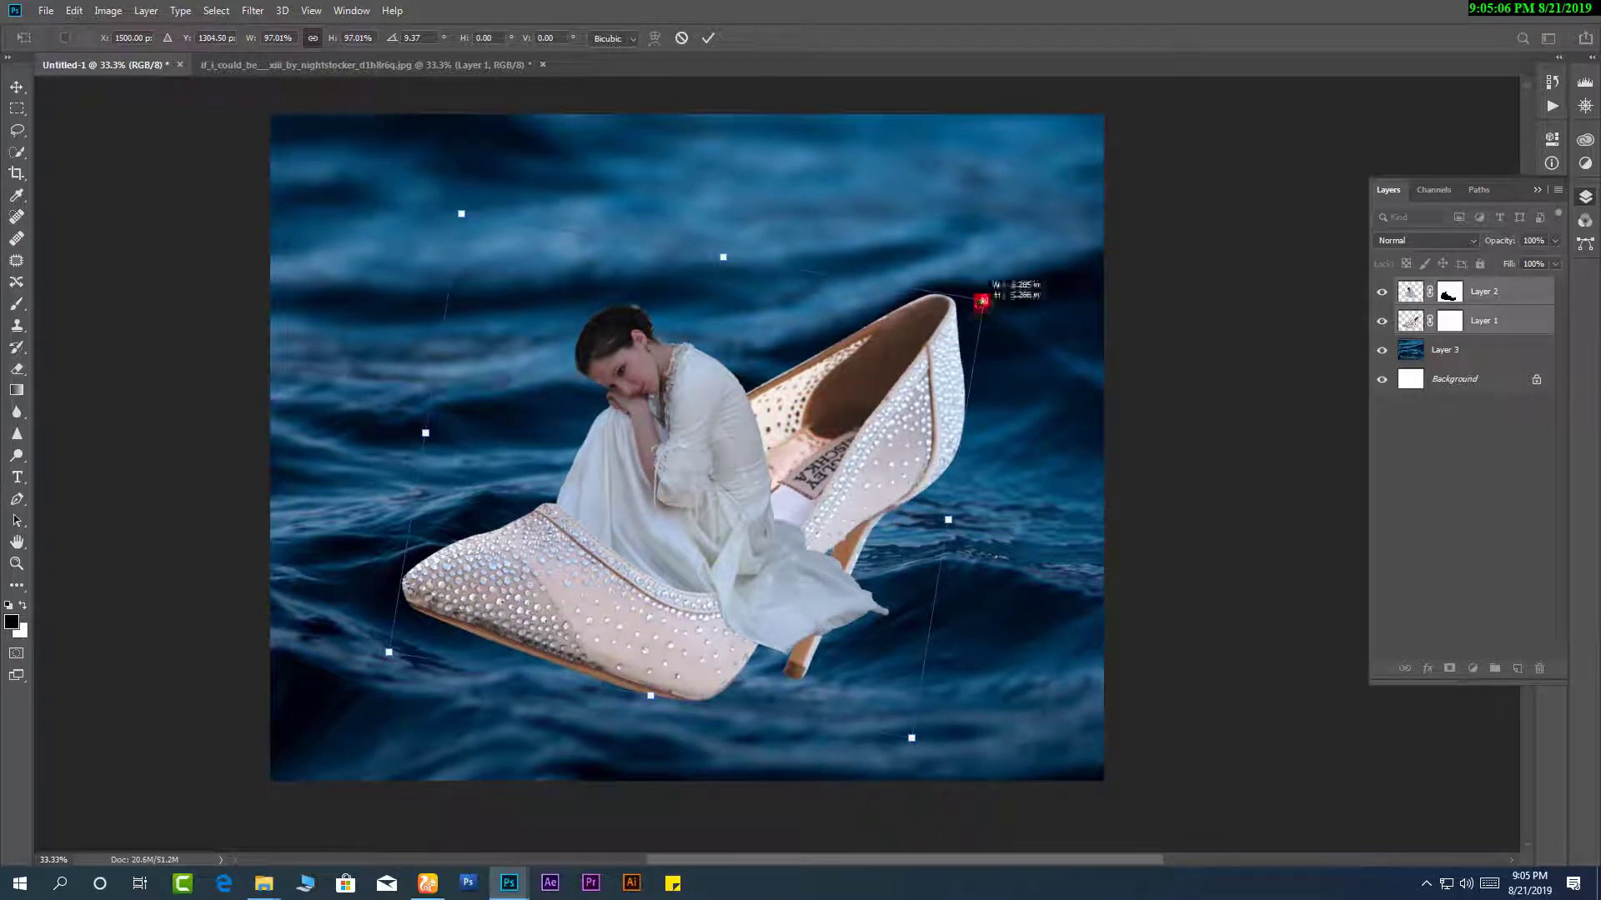
{"action": "left_click_drag", "start_coordinate": [982, 301], "coordinate": [949, 354]}
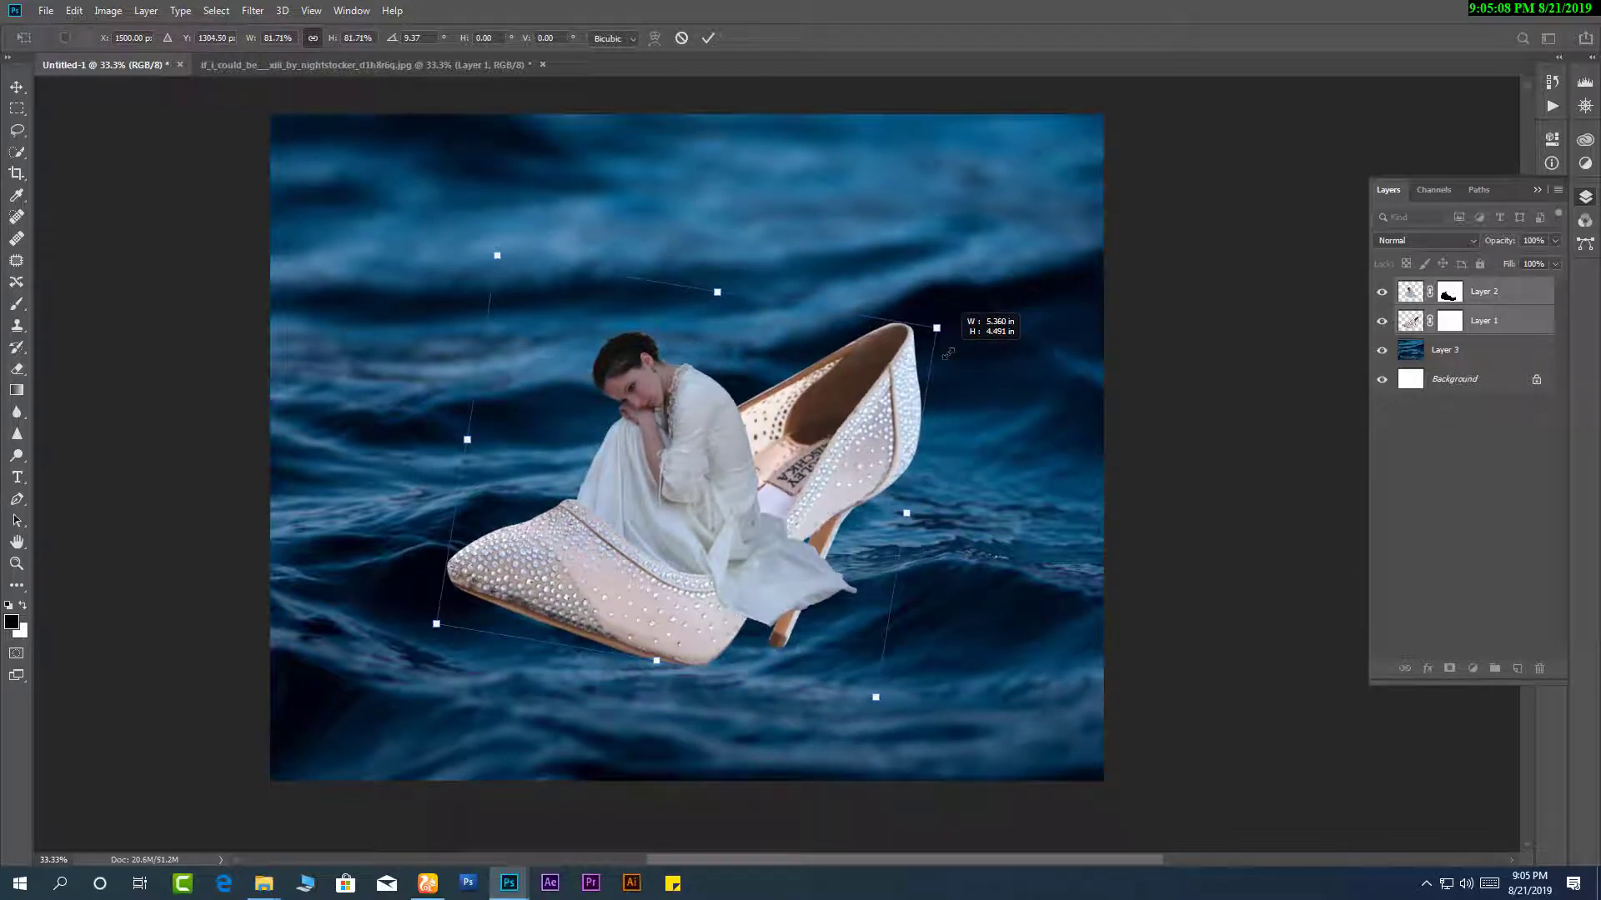
{"action": "left_click_drag", "start_coordinate": [717, 457], "coordinate": [759, 468]}
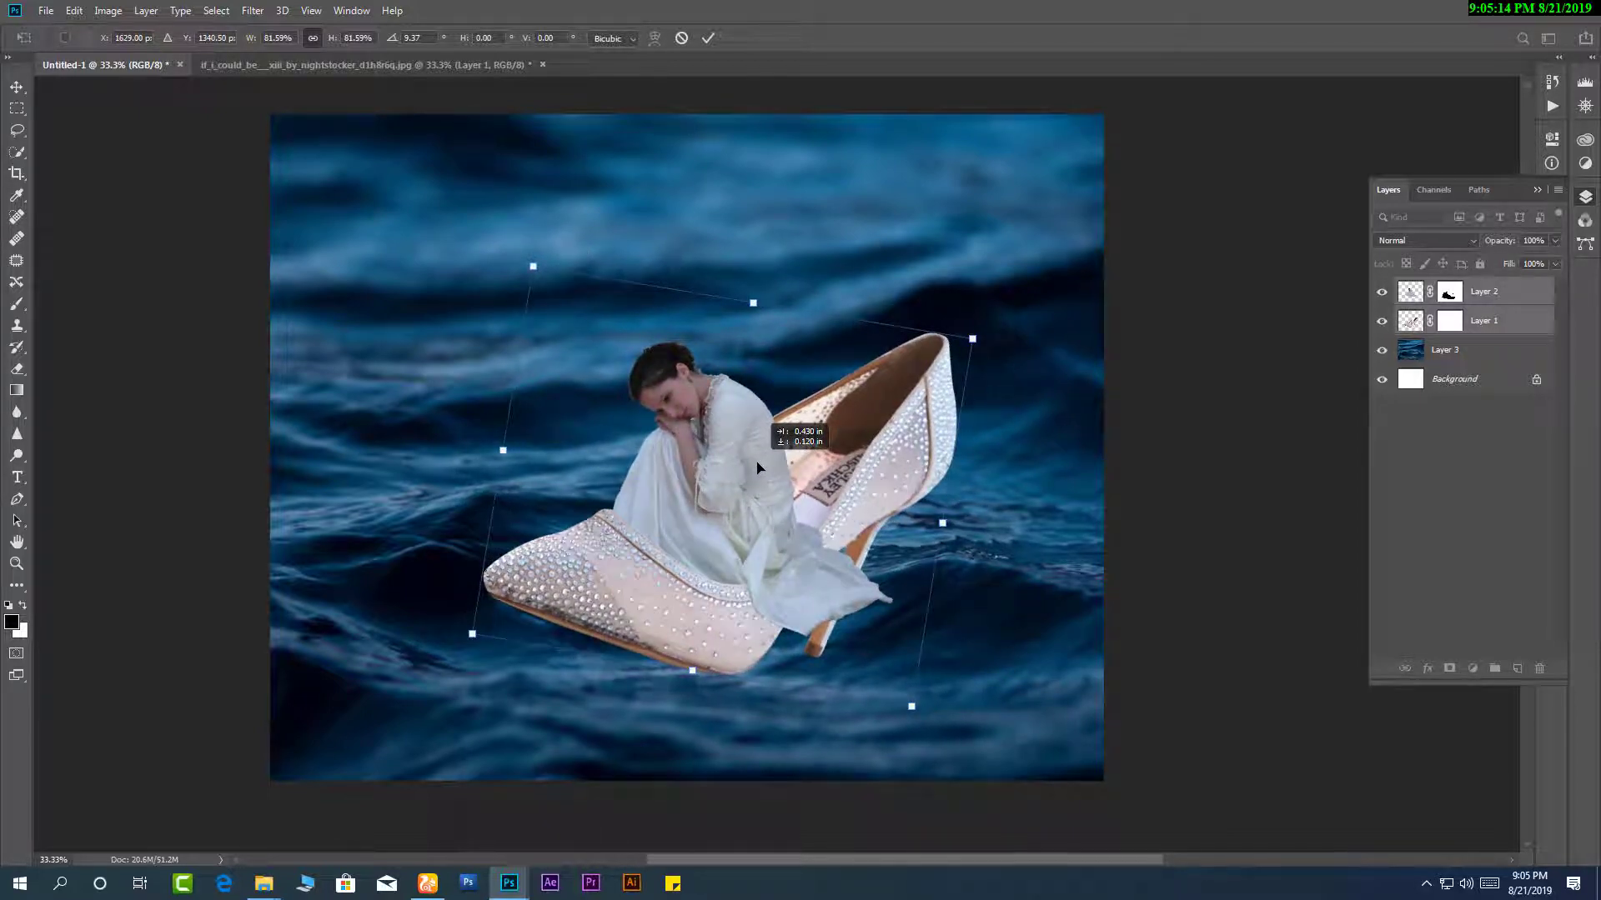
{"action": "key", "text": "Return"}
Move the ocean on Layer 3 slightly down behind the shoe with the Move tool.
{"action": "key", "text": "e"}
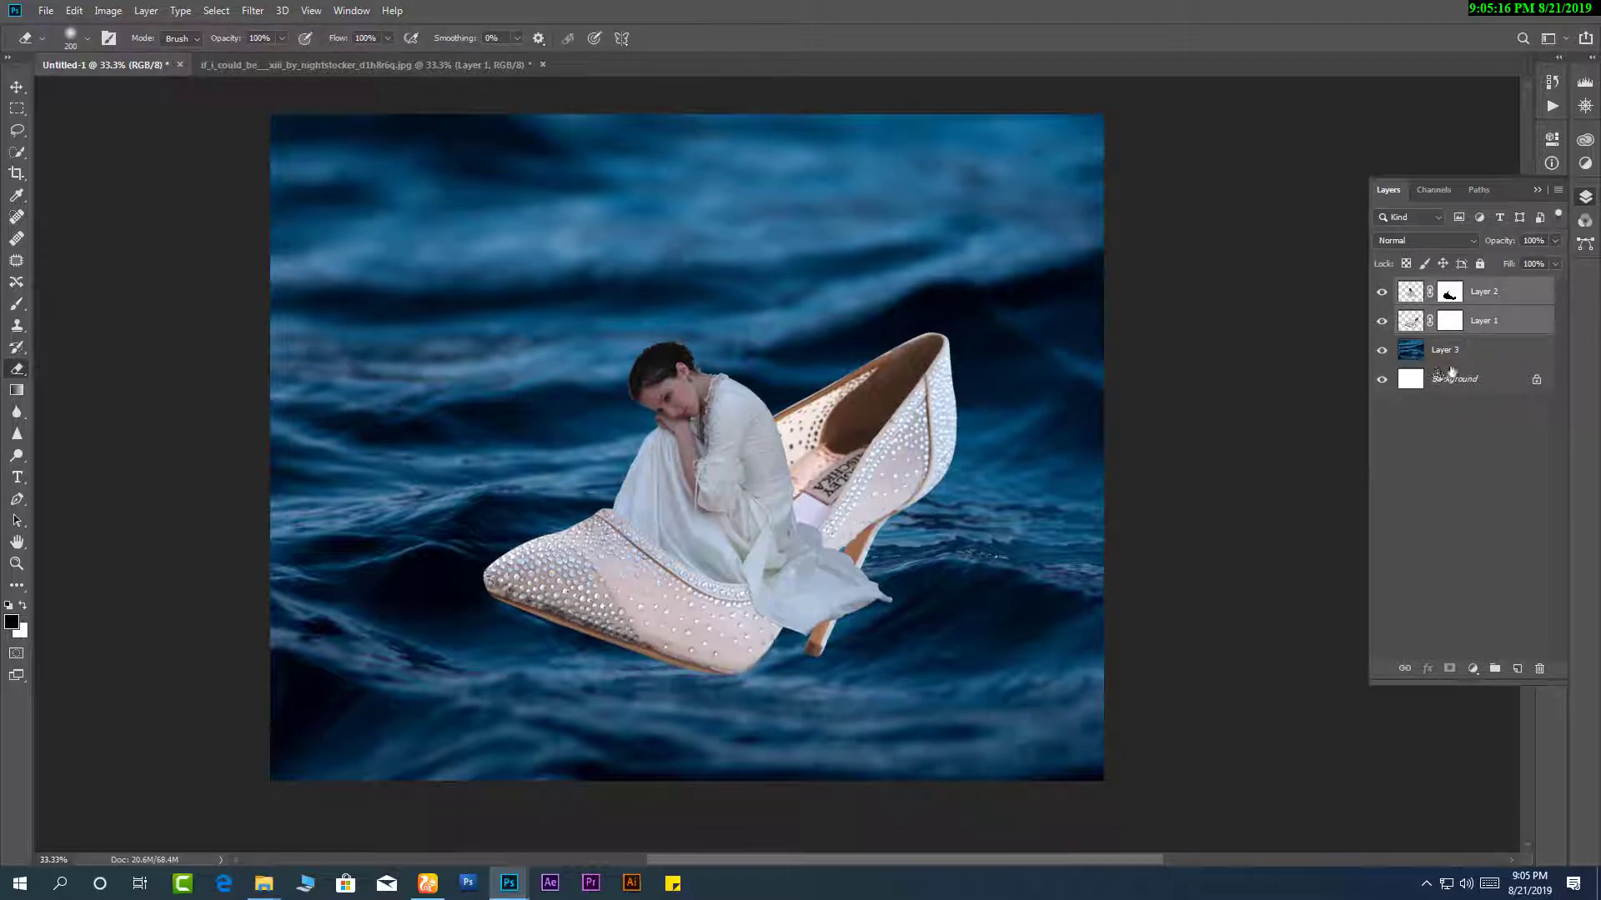
{"action": "left_click", "coordinate": [1470, 357]}
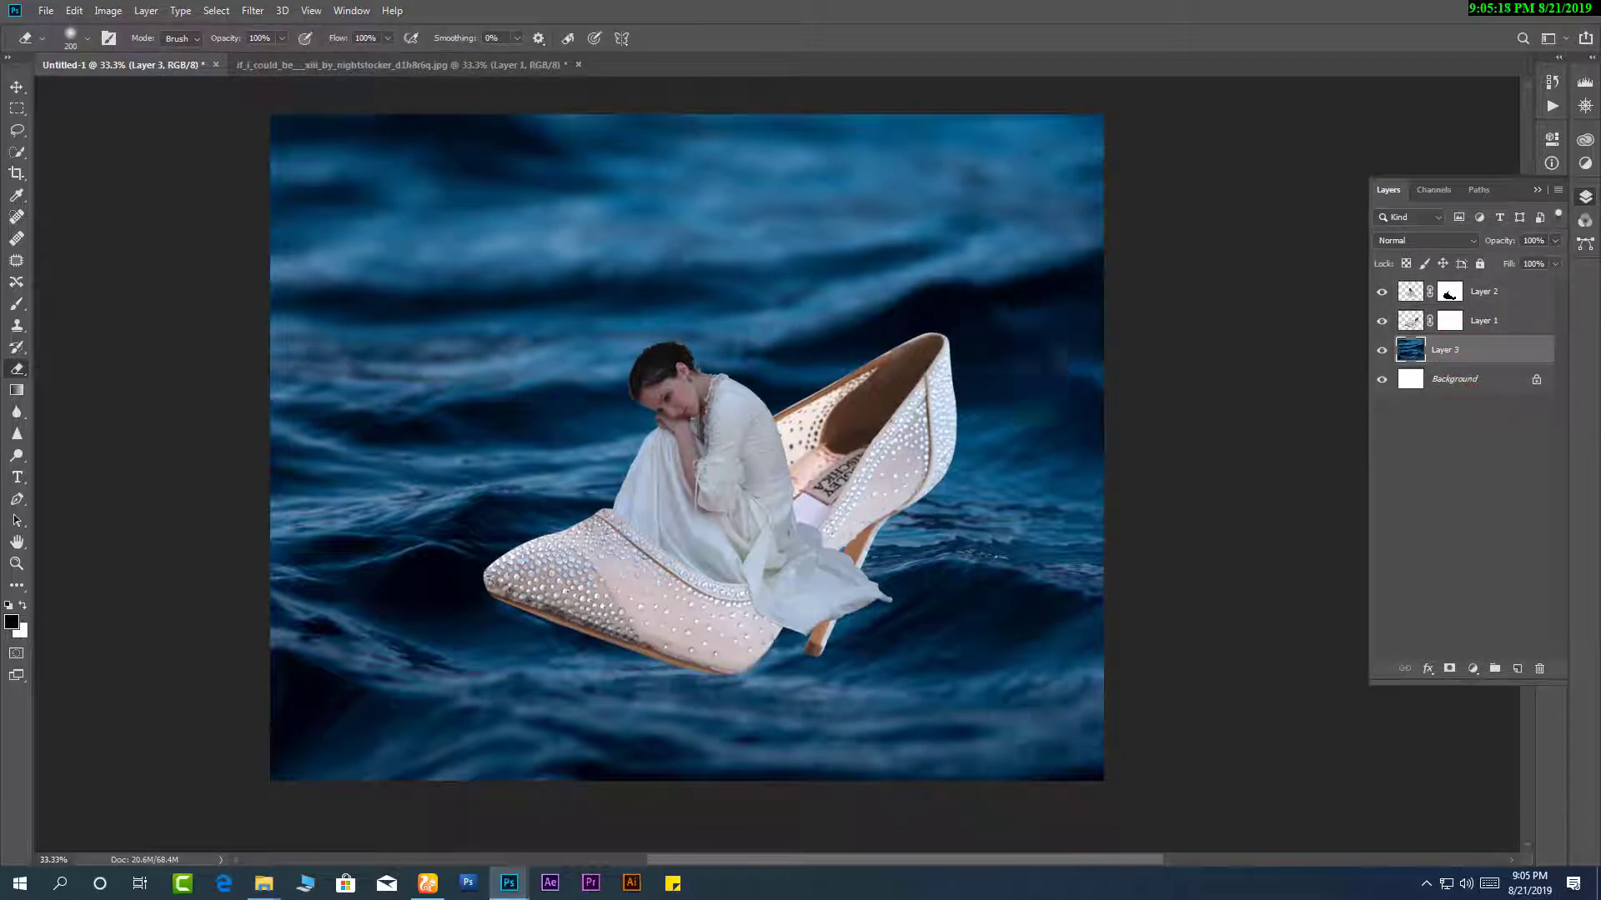
{"action": "key", "text": "v"}
{"action": "mouse_move", "coordinate": [975, 322]}
{"action": "left_mouse_down"}
{"action": "mouse_move", "coordinate": [997, 424]}
{"action": "mouse_move", "coordinate": [1004, 388]}
{"action": "mouse_move", "coordinate": [1055, 385]}
{"action": "mouse_move", "coordinate": [942, 440]}
{"action": "left_mouse_up"}
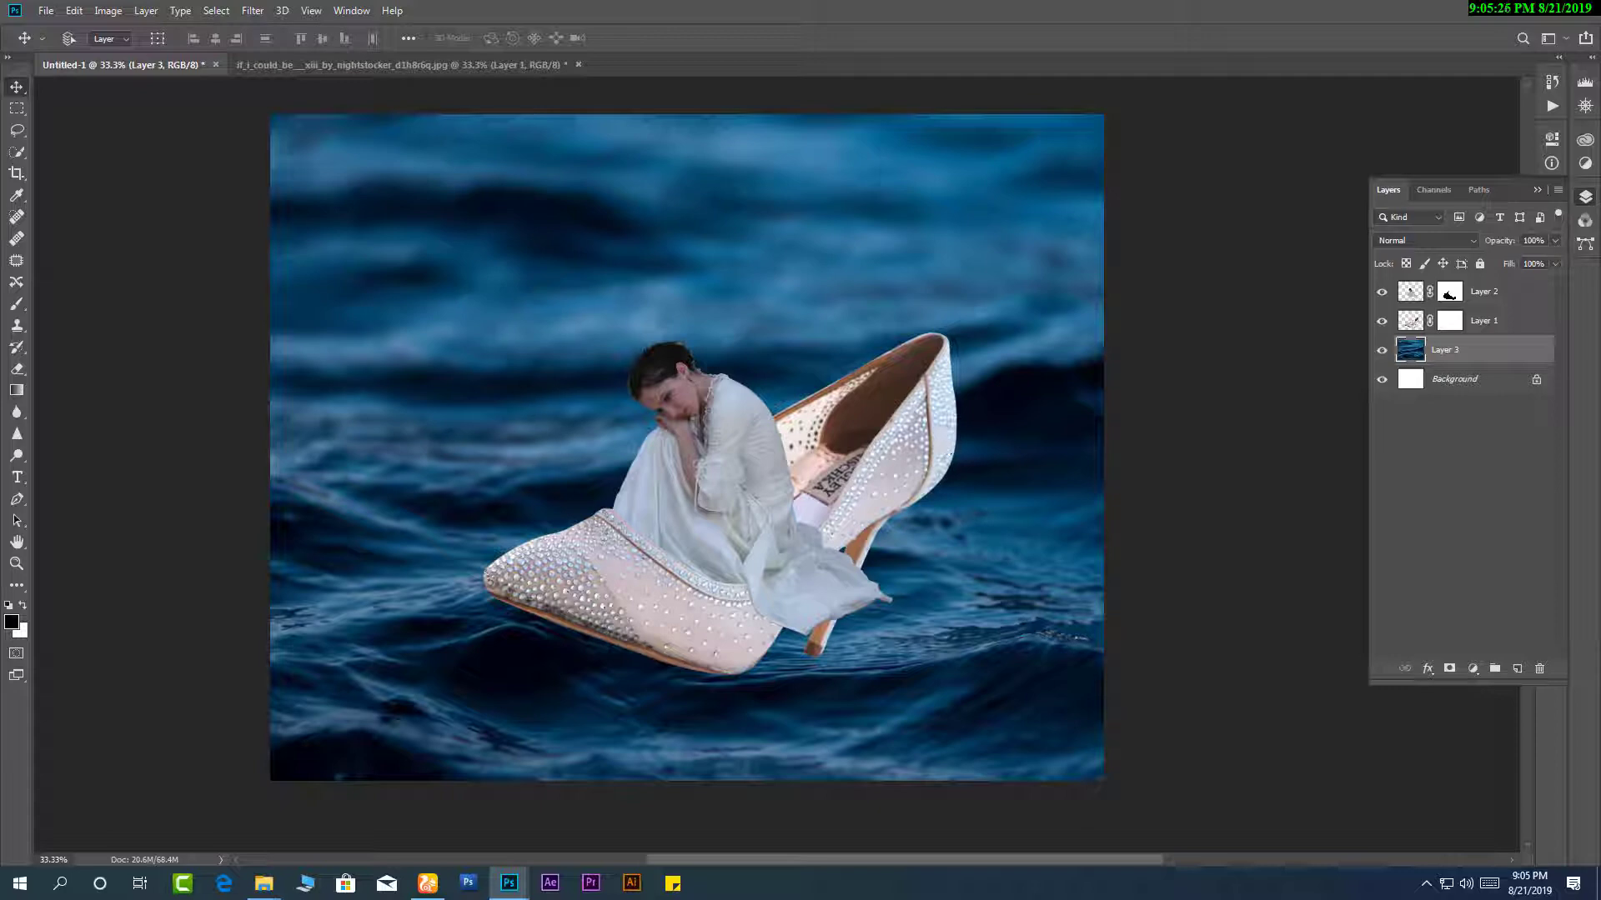
{"action": "left_click_drag", "start_coordinate": [969, 451], "coordinate": [997, 470]}
Scale the ocean on Layer 3 down proportionally to about 80% and reposition it behind the subject.
{"action": "key", "text": "ctrl+t"}
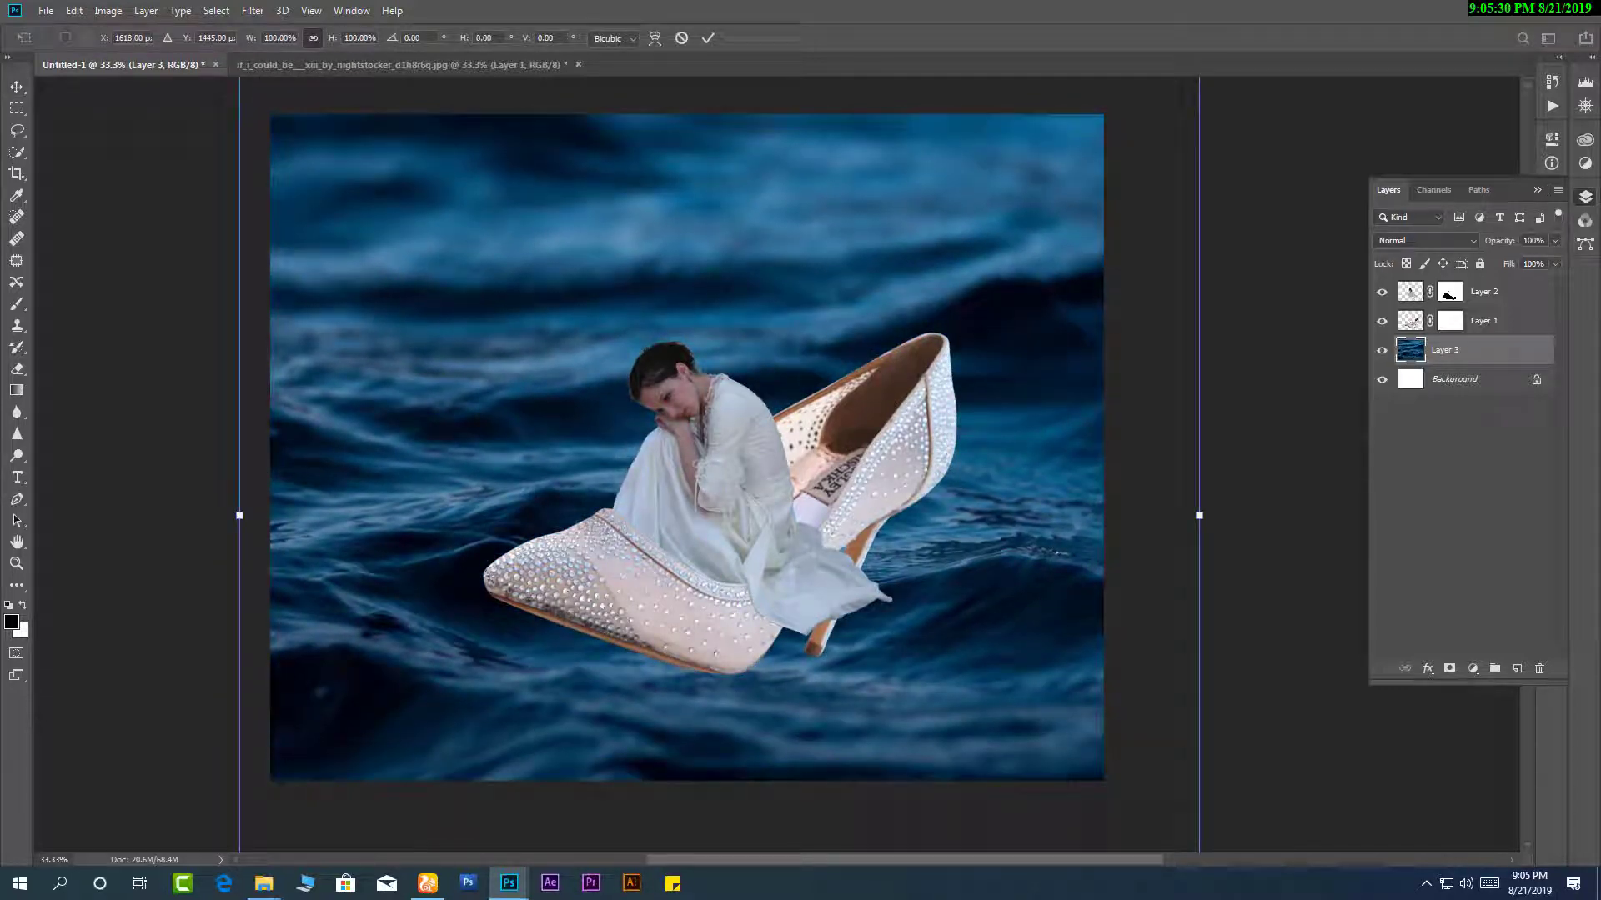
{"action": "left_click", "coordinate": [995, 615], "text": "alt"}
{"action": "left_click_drag", "start_coordinate": [1037, 661], "coordinate": [1038, 624]}
{"action": "left_click_drag", "start_coordinate": [1007, 562], "coordinate": [1023, 619]}
{"action": "left_click_drag", "start_coordinate": [1127, 777], "coordinate": [1058, 667]}
{"action": "left_click_drag", "start_coordinate": [875, 546], "coordinate": [907, 599]}
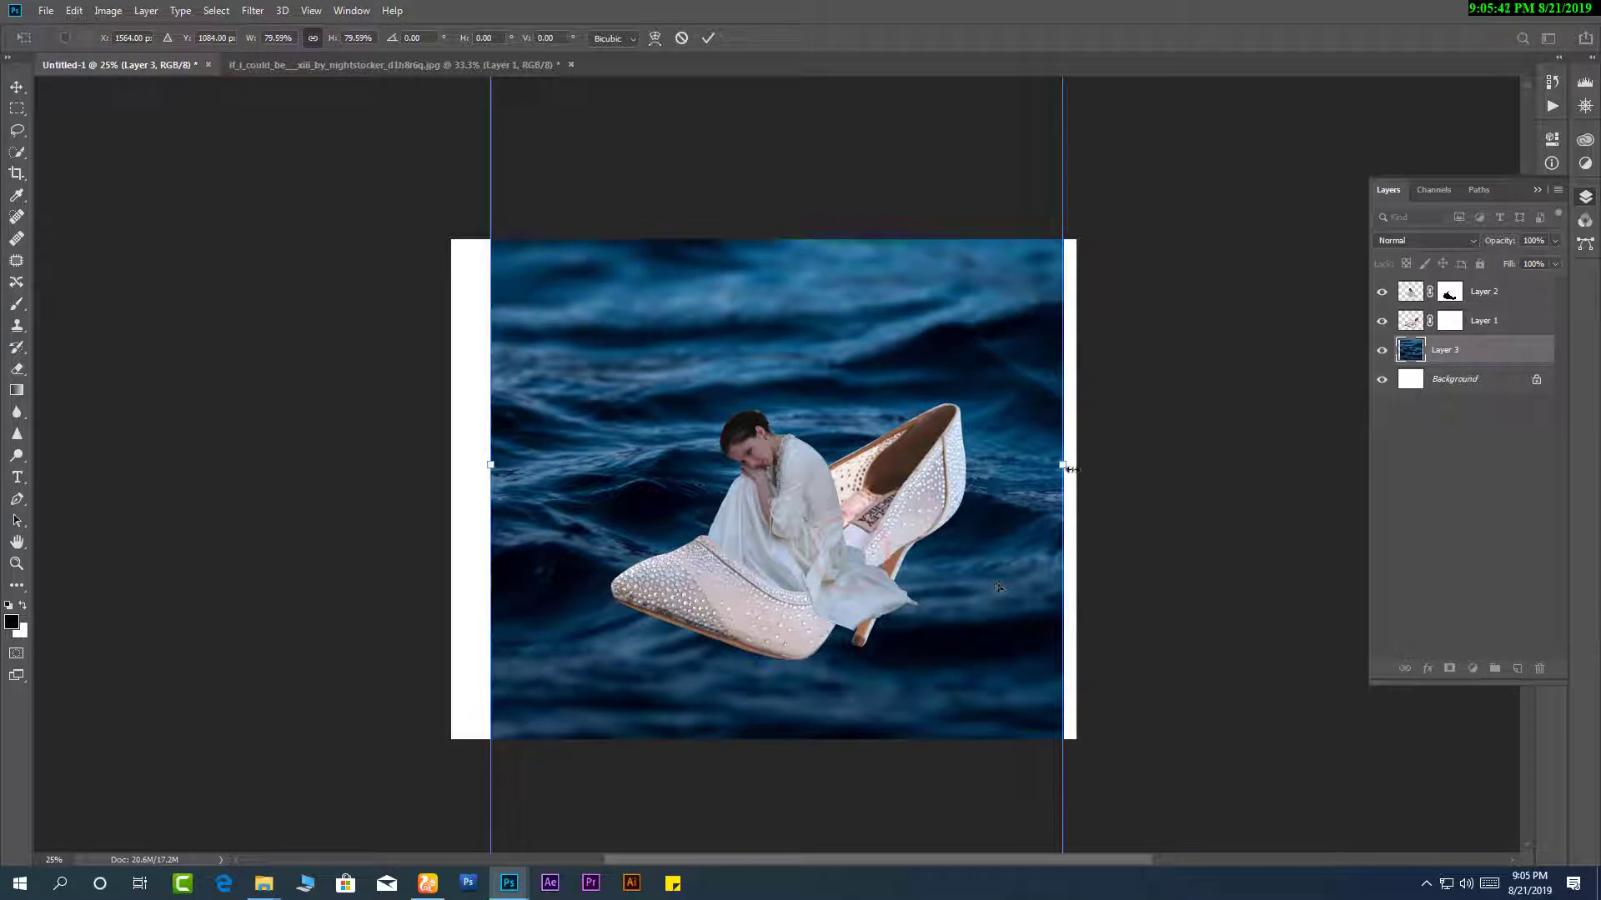
Stretch the ocean layer's width to about 100%, move it down to cover the whole canvas, and apply the transformation.
{"action": "left_click_drag", "start_coordinate": [1066, 466], "coordinate": [1125, 464]}
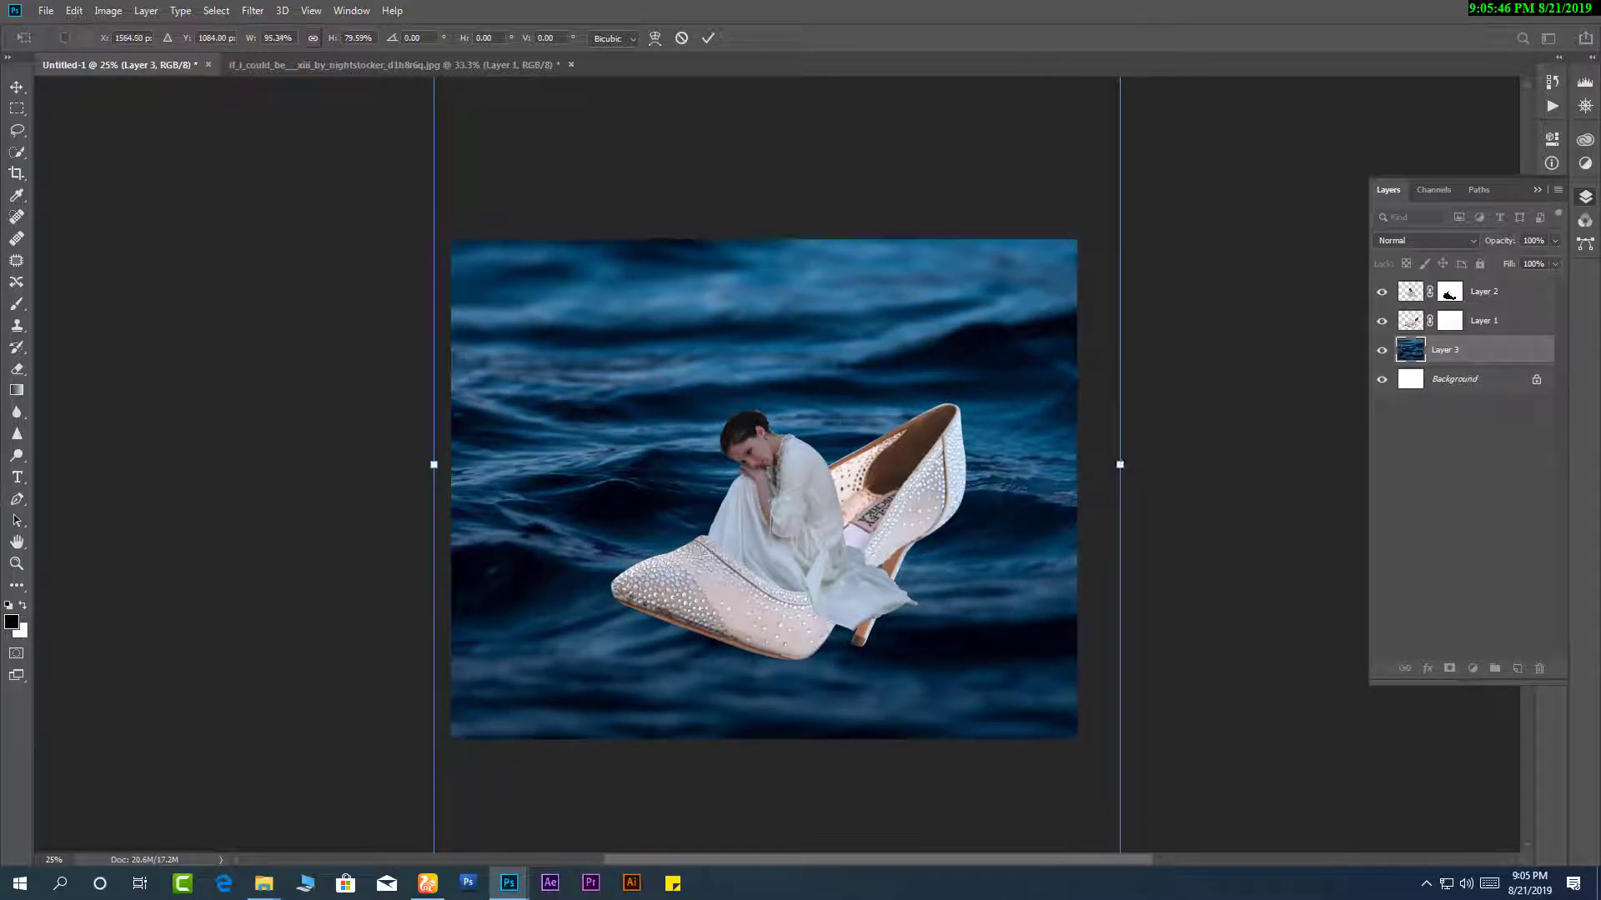
{"action": "left_click_drag", "start_coordinate": [986, 346], "coordinate": [986, 409]}
{"action": "left_click_drag", "start_coordinate": [1120, 518], "coordinate": [1138, 519]}
{"action": "mouse_move", "coordinate": [960, 423]}
{"action": "left_mouse_down"}
{"action": "mouse_move", "coordinate": [1008, 418]}
{"action": "mouse_move", "coordinate": [981, 422]}
{"action": "left_mouse_up"}
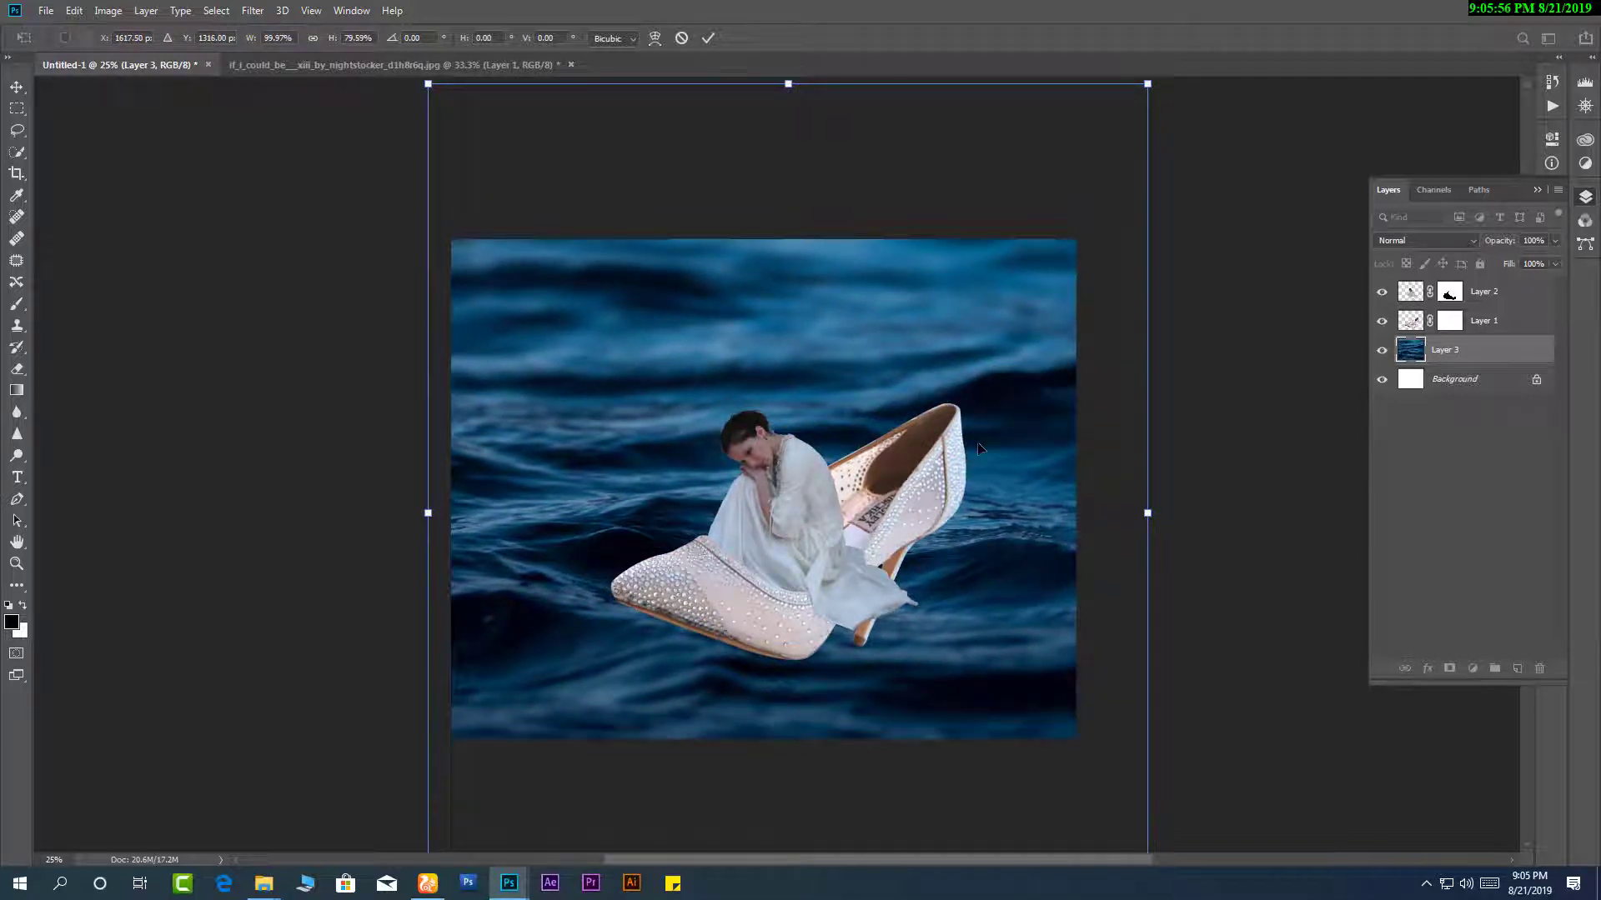
{"action": "key", "text": "Return"}
{"action": "key", "text": "ctrl+plus"}
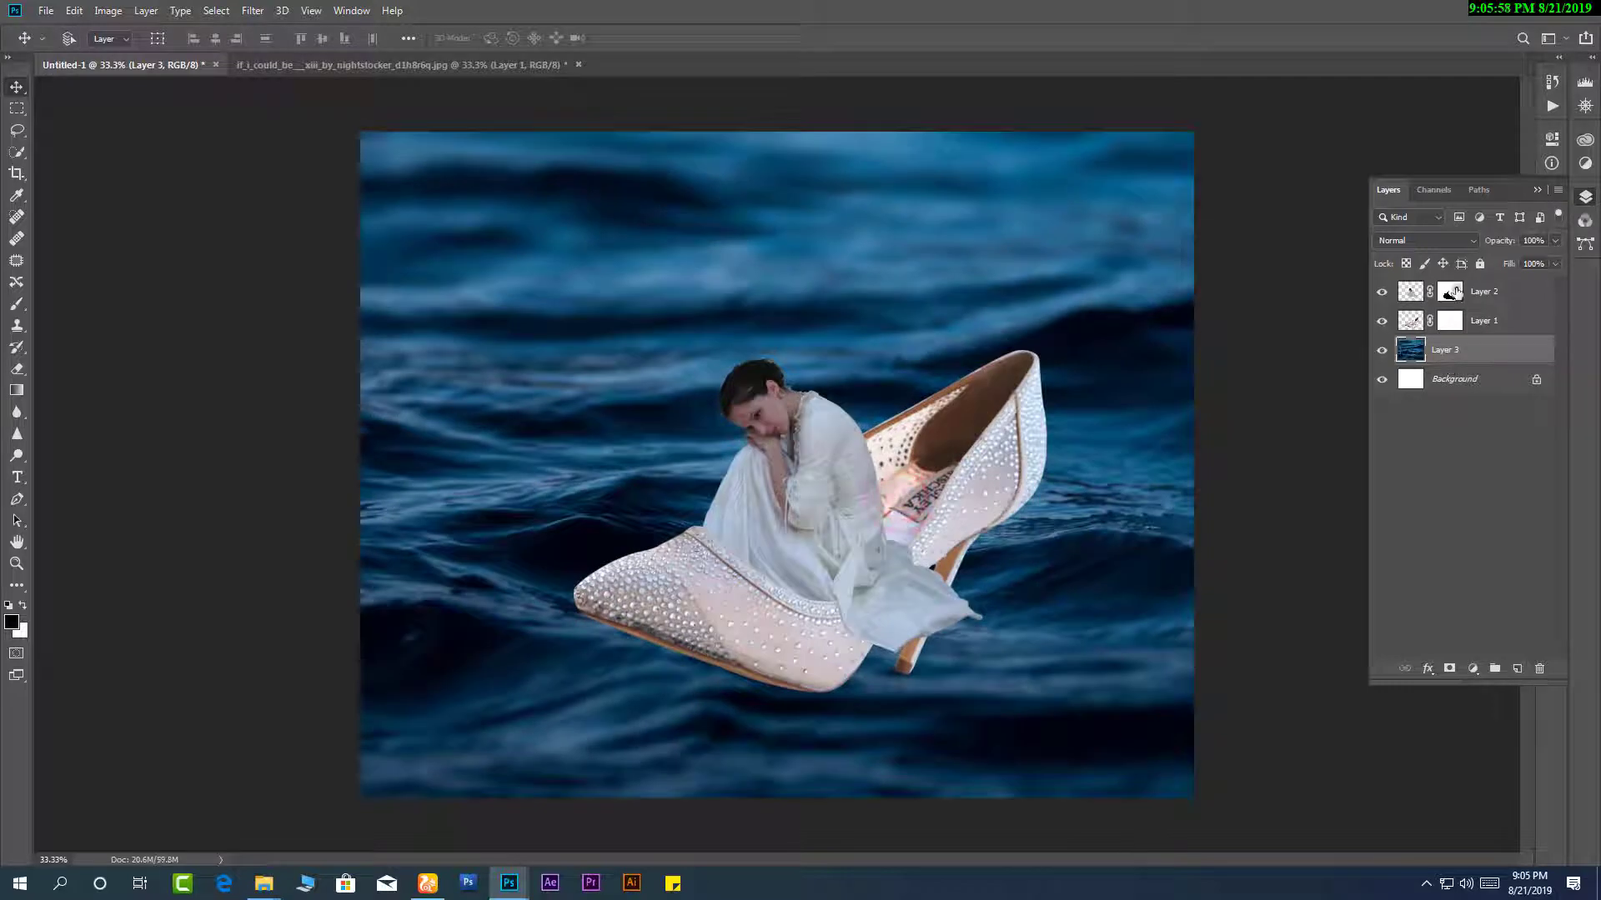
Try to erase the shoe's underside on Layer 2's mask with a soft 400 px Eraser in full-screen view.
{"action": "left_click", "coordinate": [1455, 292]}
{"action": "key", "text": "e"}
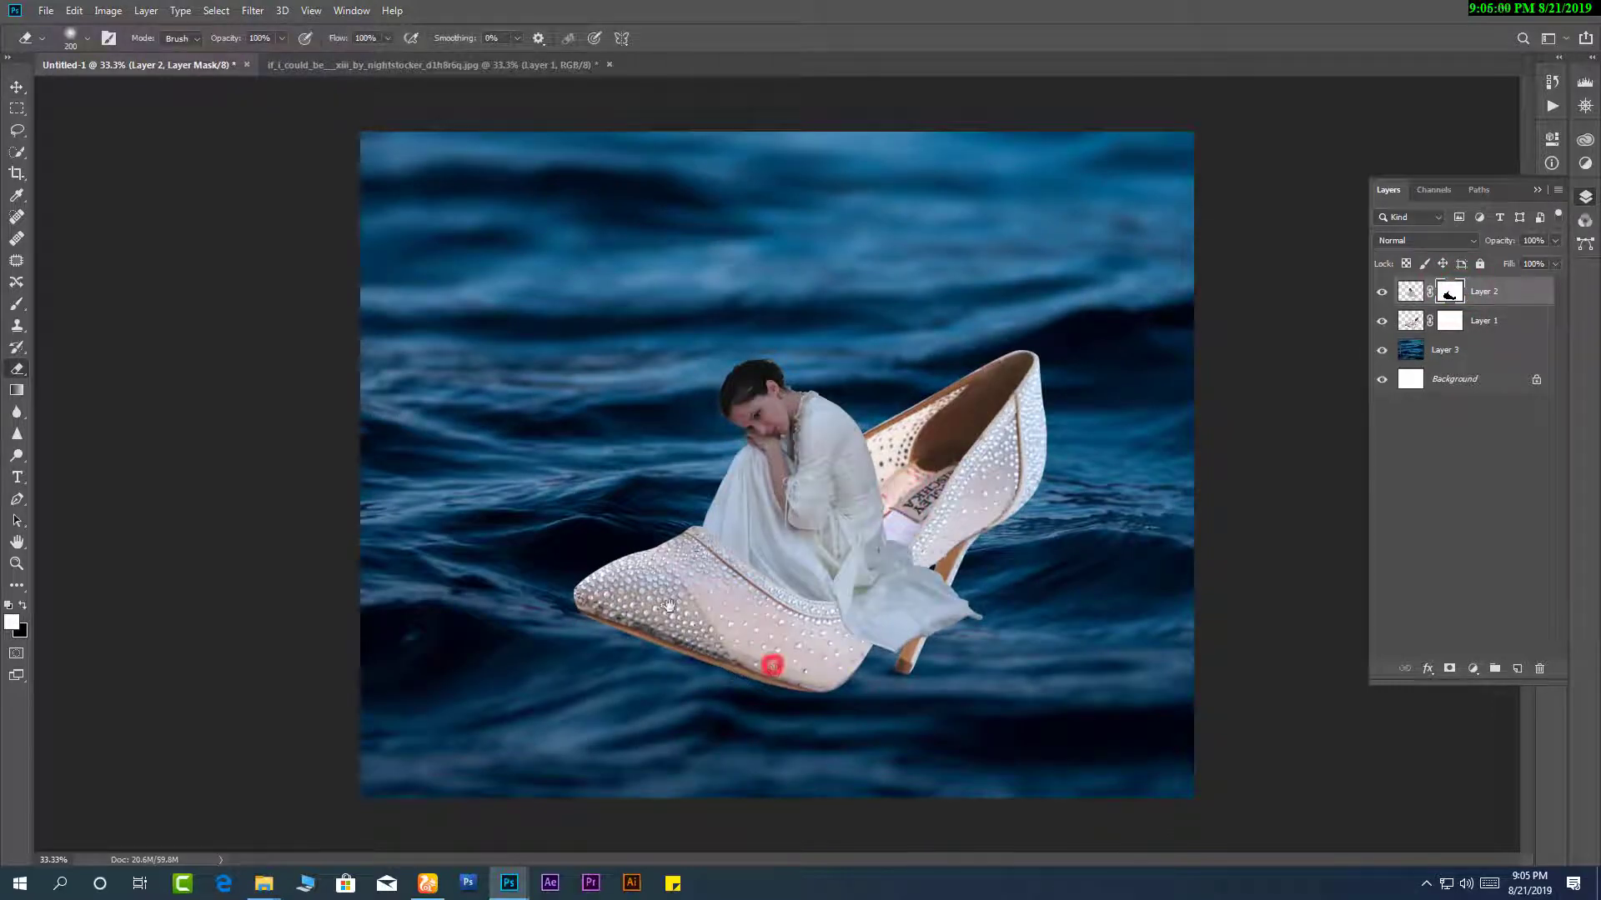
{"action": "left_click_drag", "start_coordinate": [772, 663], "coordinate": [821, 642]}
{"action": "key", "text": "f"}
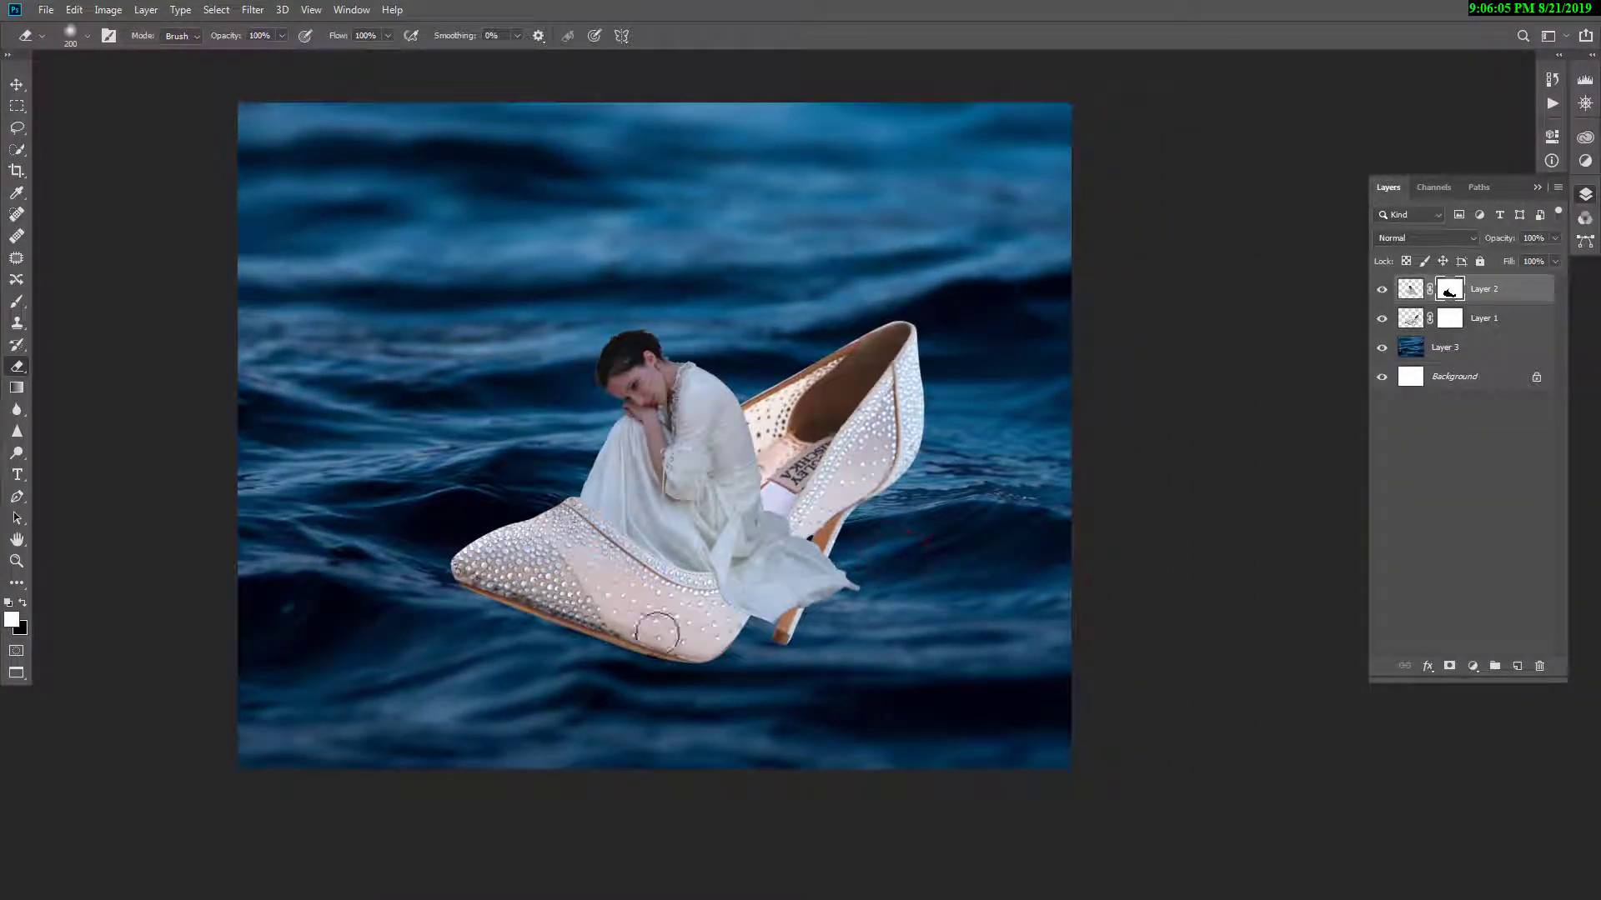
{"action": "left_click_drag", "start_coordinate": [657, 634], "coordinate": [668, 594]}
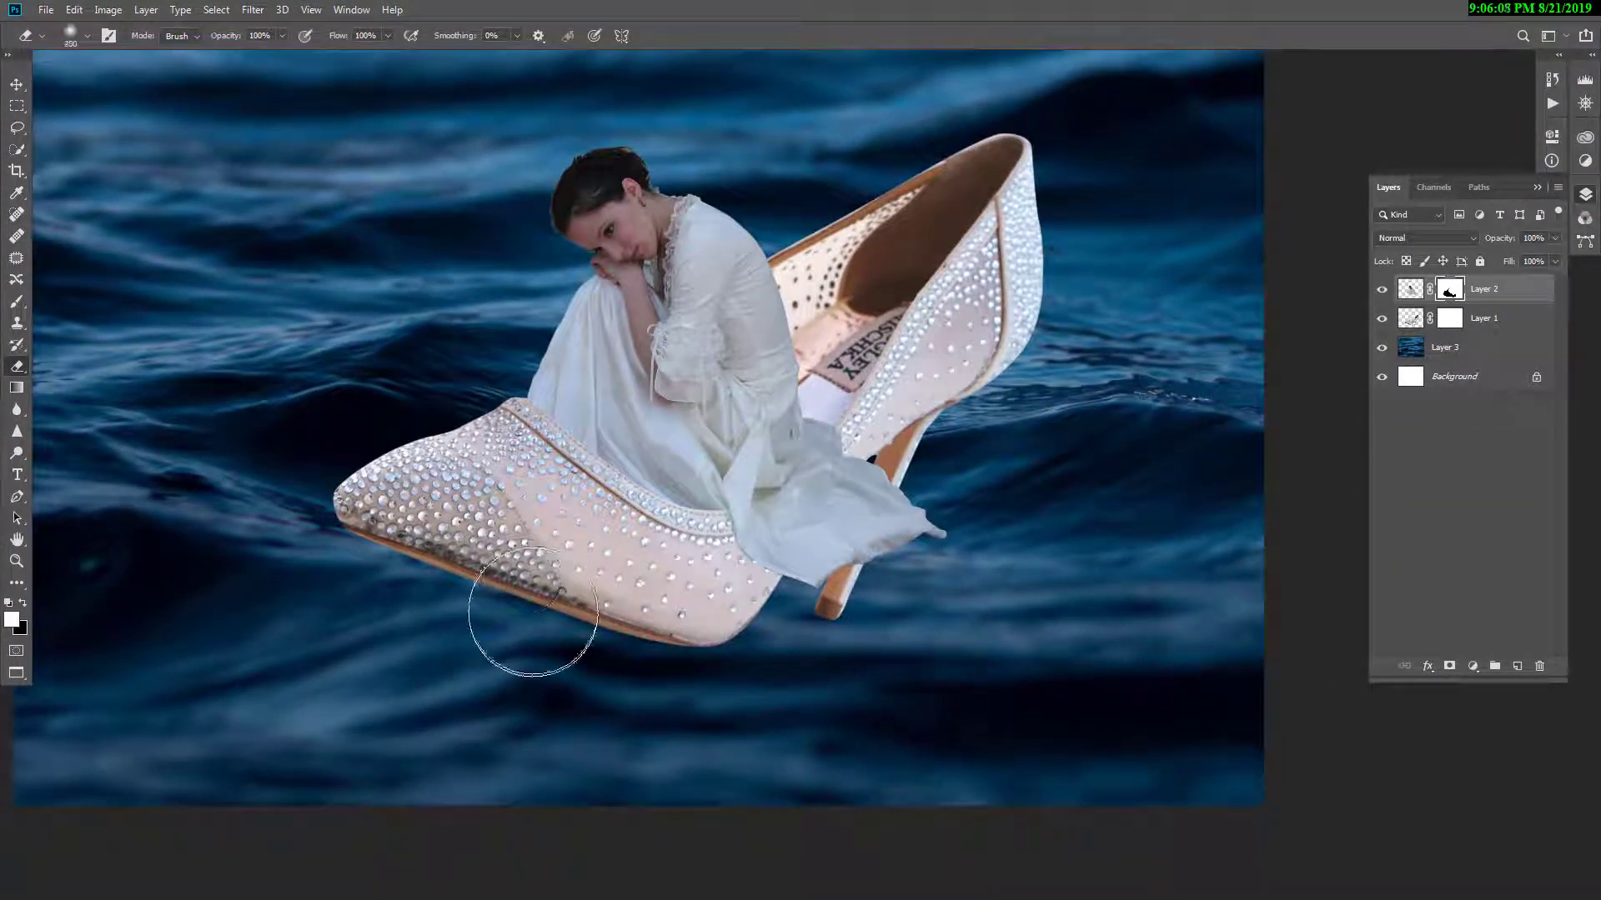
{"action": "left_click_drag", "start_coordinate": [482, 650], "coordinate": [590, 659]}
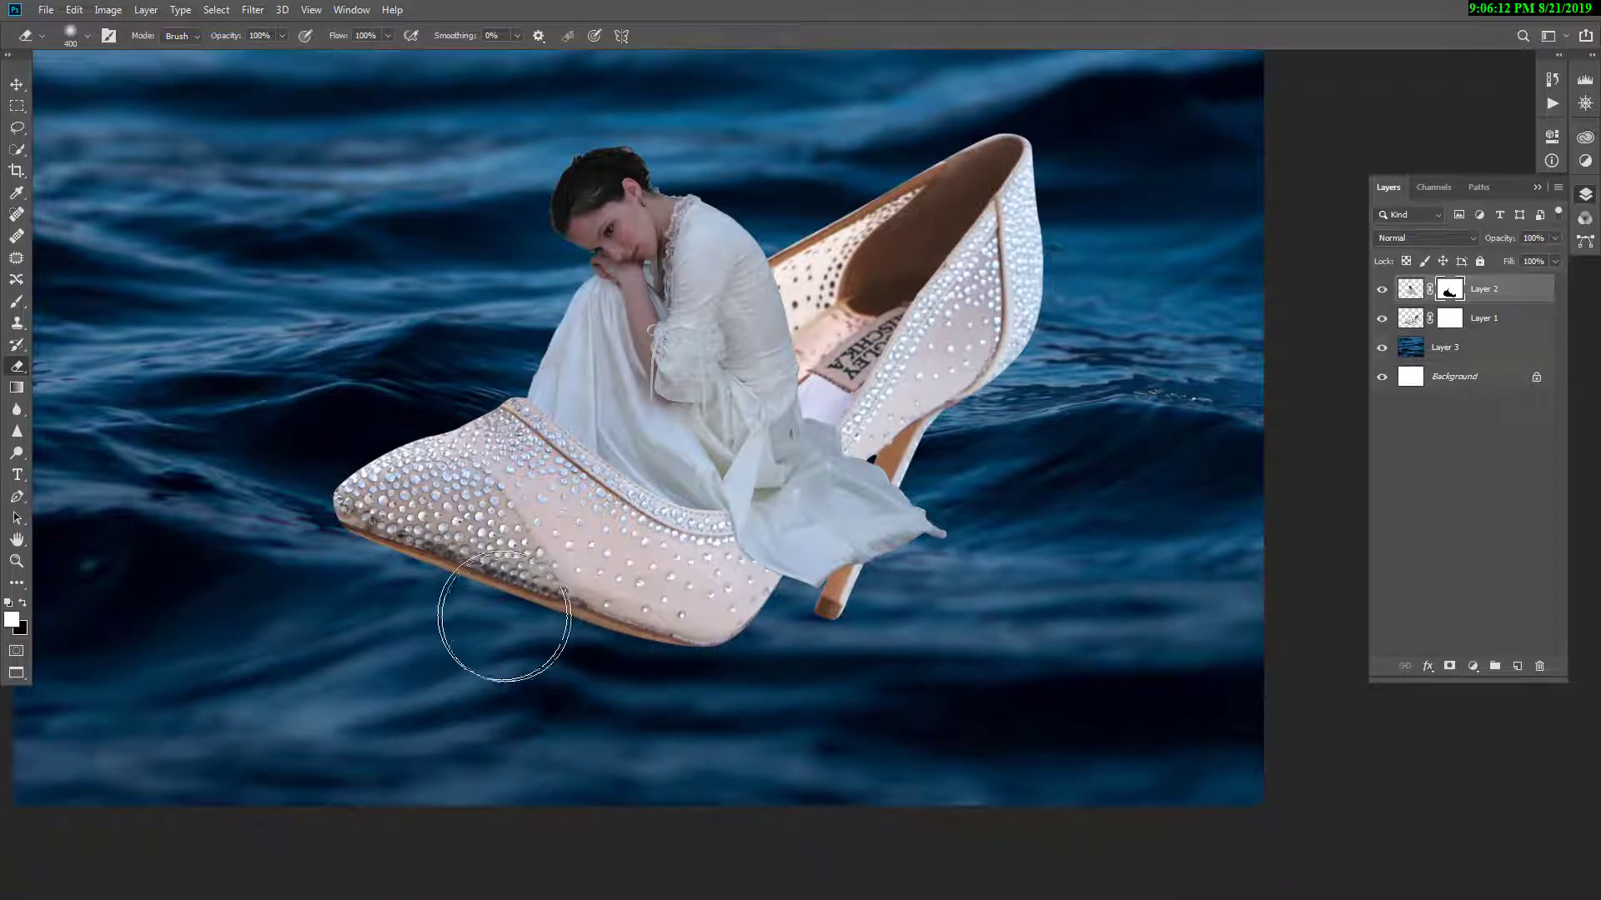
{"action": "left_click", "coordinate": [565, 631]}
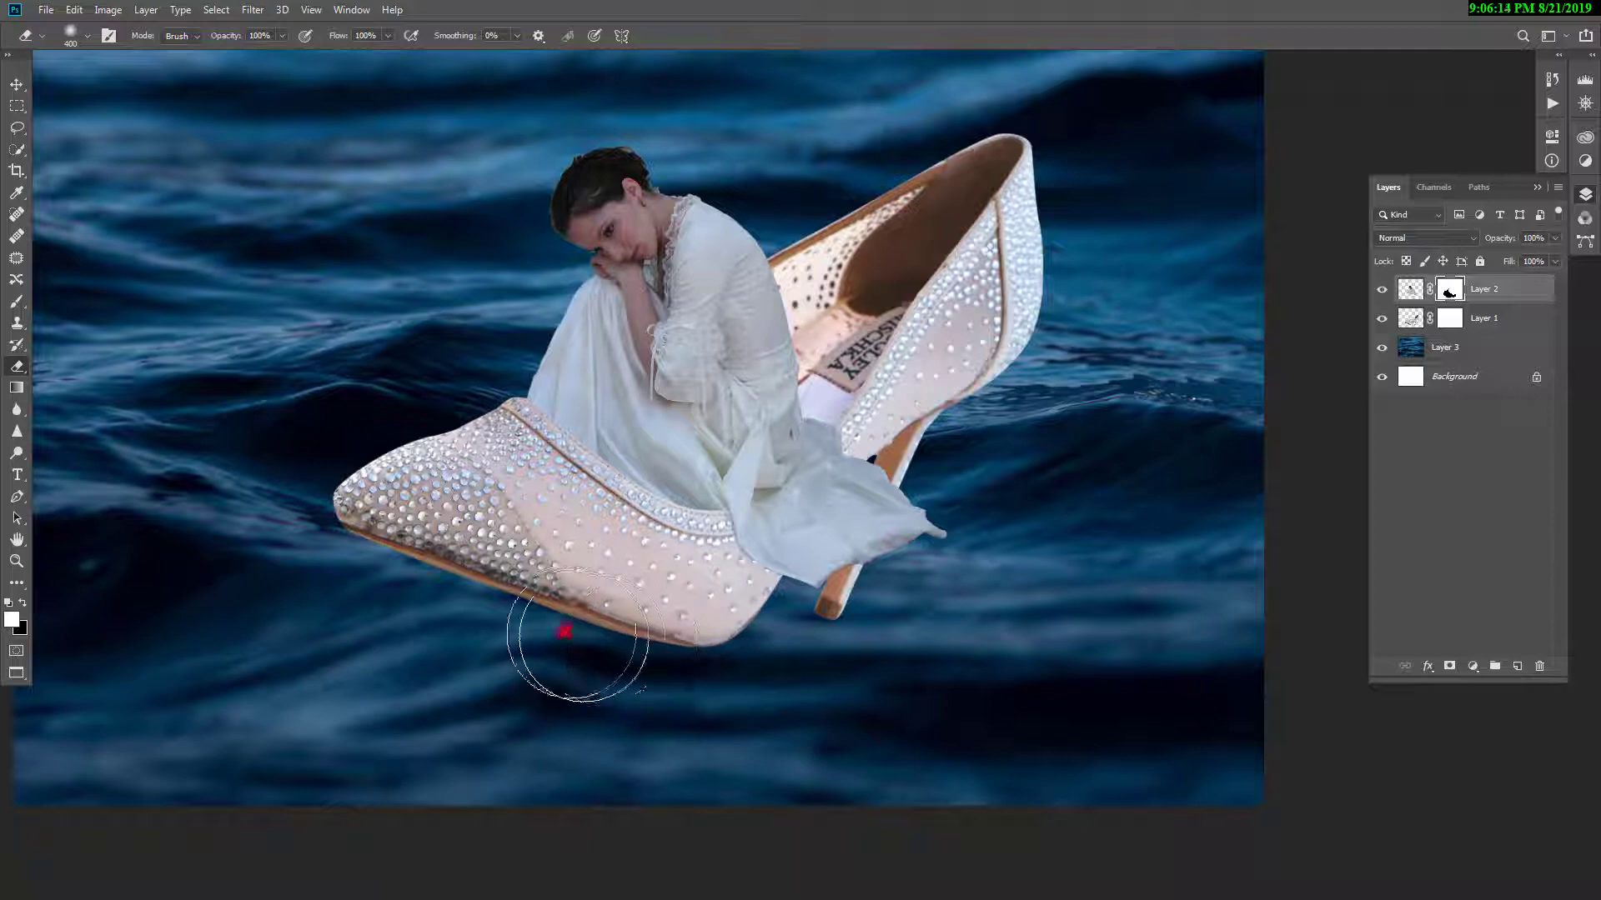
{"action": "left_click", "coordinate": [23, 602]}
{"action": "left_click", "coordinate": [525, 647]}
Hide the shoe's underside and heel on Layer 1's mask with the soft 400 px Eraser, blending the shoe into the water.
{"action": "left_click", "coordinate": [1449, 317]}
{"action": "left_click", "coordinate": [604, 658]}
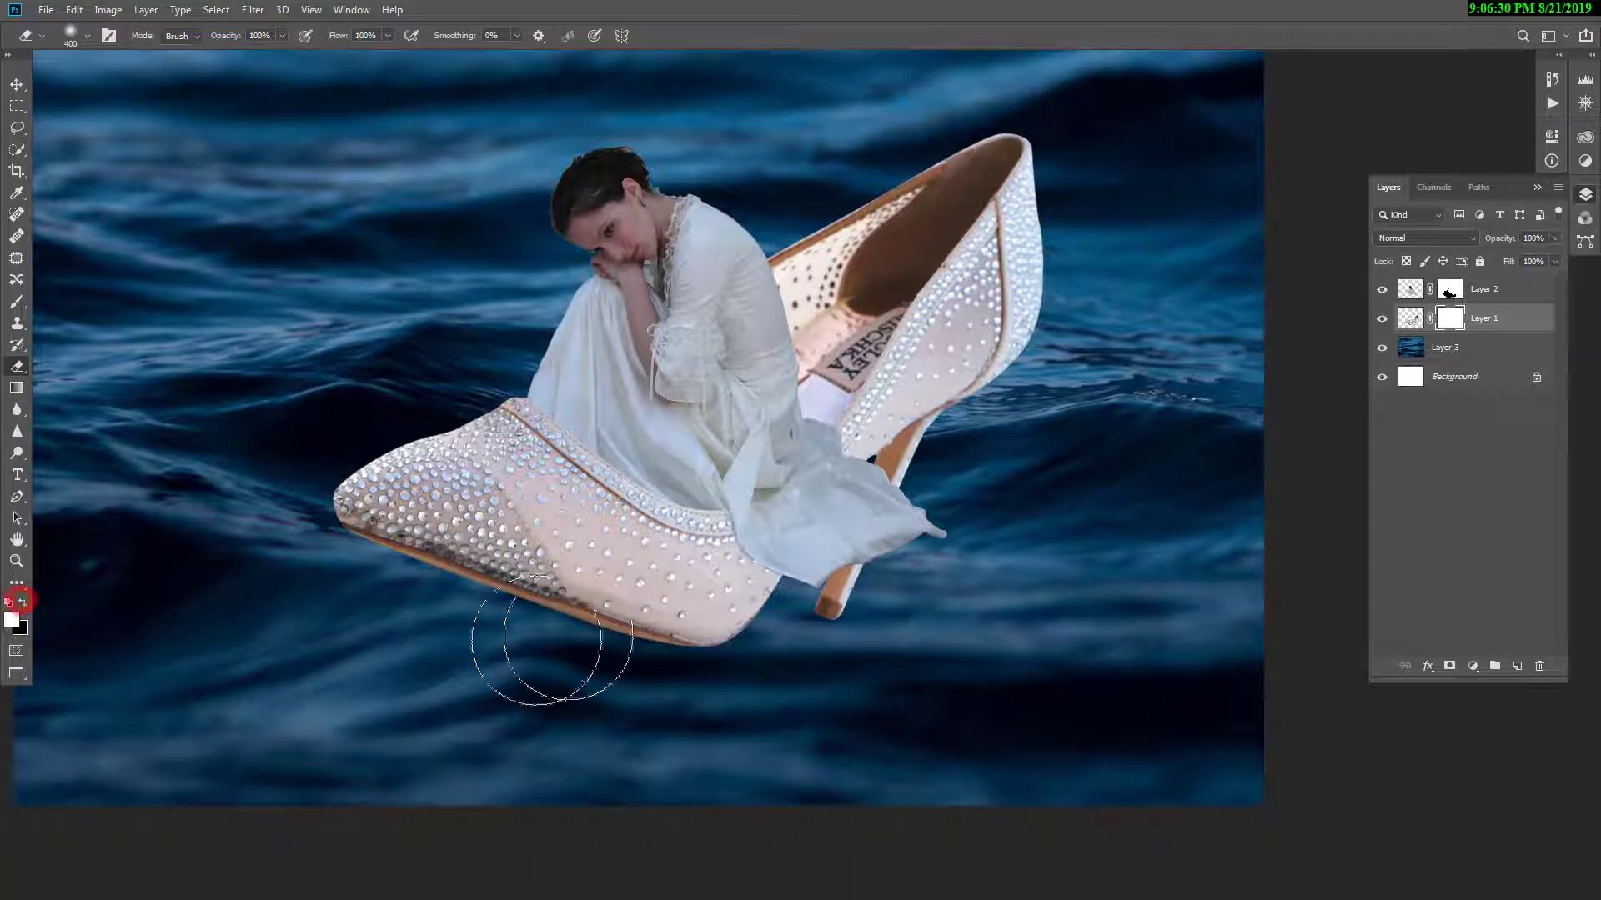
{"action": "mouse_move", "coordinate": [572, 636]}
{"action": "left_mouse_down"}
{"action": "mouse_move", "coordinate": [533, 647]}
{"action": "mouse_move", "coordinate": [585, 652]}
{"action": "mouse_move", "coordinate": [572, 661]}
{"action": "mouse_move", "coordinate": [527, 669]}
{"action": "mouse_move", "coordinate": [661, 671]}
{"action": "mouse_move", "coordinate": [744, 632]}
{"action": "mouse_move", "coordinate": [688, 668]}
{"action": "mouse_move", "coordinate": [832, 617]}
{"action": "mouse_move", "coordinate": [1029, 430]}
{"action": "mouse_move", "coordinate": [1042, 404]}
{"action": "mouse_move", "coordinate": [949, 485]}
{"action": "mouse_move", "coordinate": [1077, 374]}
{"action": "mouse_move", "coordinate": [1083, 343]}
{"action": "mouse_move", "coordinate": [940, 503]}
{"action": "mouse_move", "coordinate": [854, 560]}
{"action": "mouse_move", "coordinate": [947, 476]}
{"action": "mouse_move", "coordinate": [917, 534]}
{"action": "mouse_move", "coordinate": [804, 628]}
{"action": "mouse_move", "coordinate": [612, 682]}
{"action": "mouse_move", "coordinate": [462, 653]}
{"action": "mouse_move", "coordinate": [492, 645]}
{"action": "mouse_move", "coordinate": [484, 658]}
{"action": "mouse_move", "coordinate": [528, 687]}
{"action": "mouse_move", "coordinate": [582, 704]}
{"action": "mouse_move", "coordinate": [746, 722]}
{"action": "left_mouse_up"}
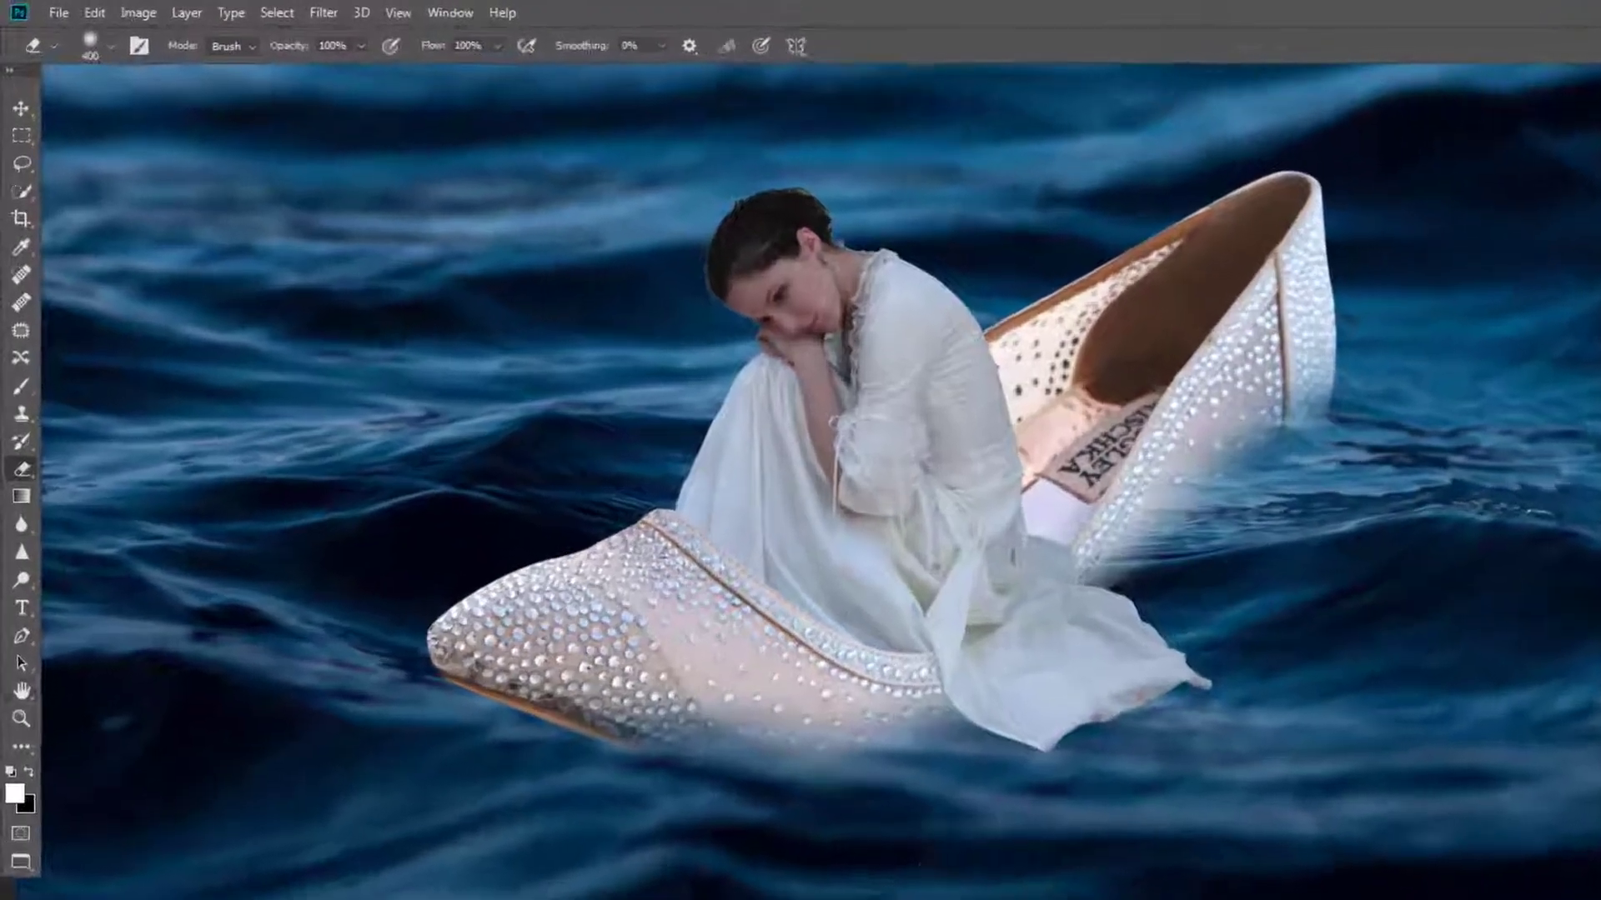
Fade the last erasure on Layer 1's mask to just over 80% opacity and touch up the shoe's underside with the soft Eraser.
{"action": "key", "text": "ctrl+shift+f"}
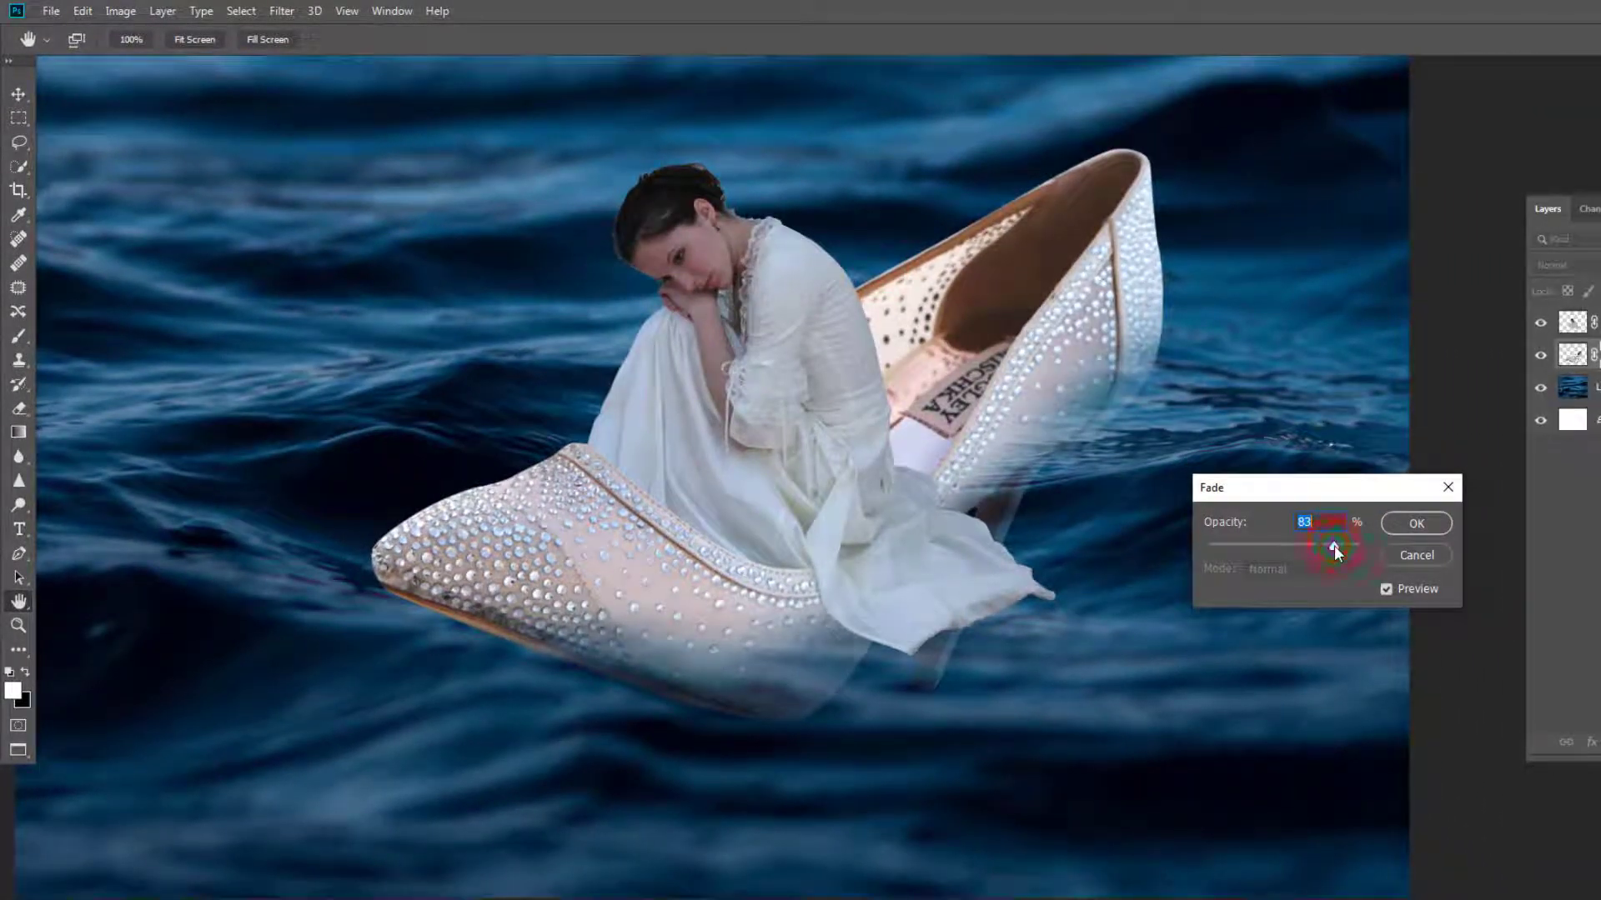
{"action": "left_click_drag", "start_coordinate": [1333, 547], "coordinate": [1330, 549]}
{"action": "key", "text": "Return"}
{"action": "key", "text": "e"}
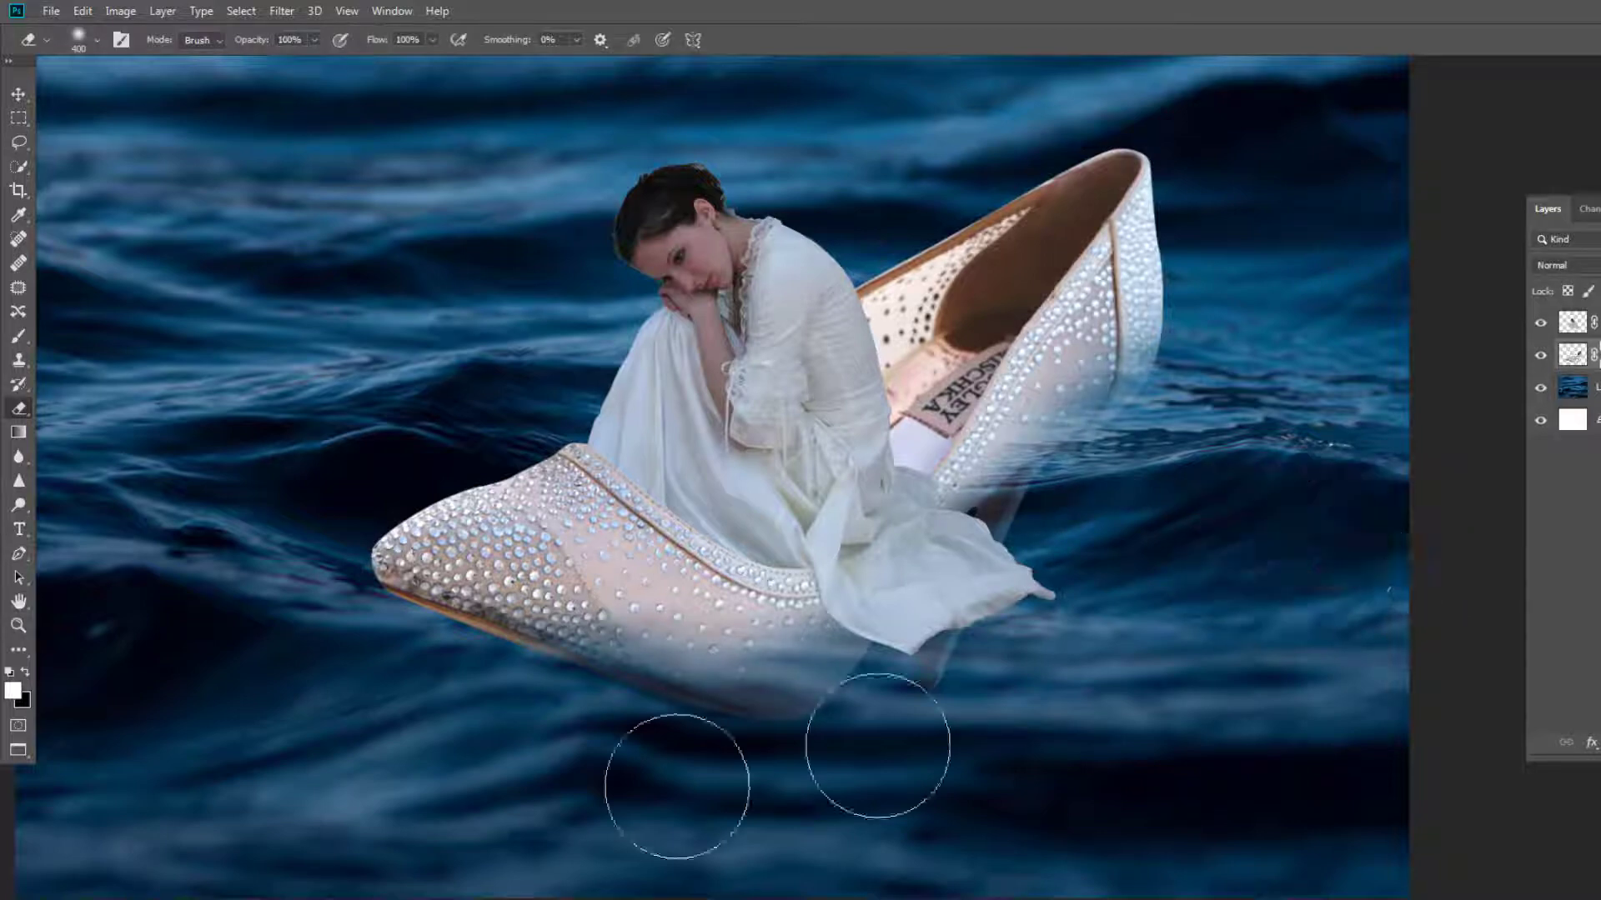
{"action": "left_click", "coordinate": [564, 725]}
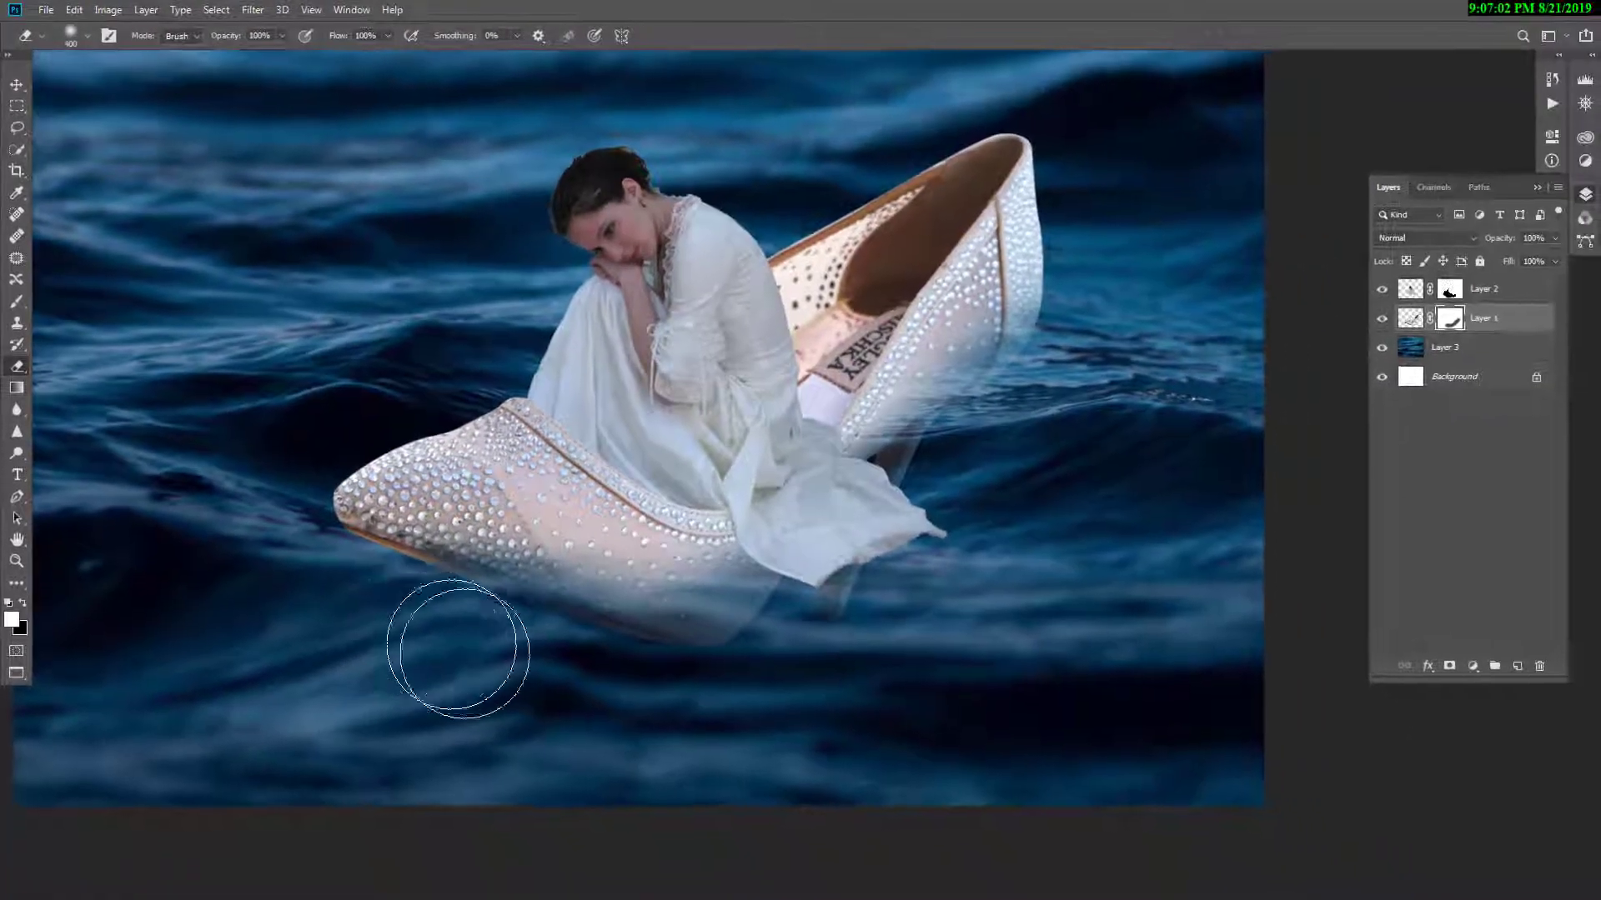
{"action": "left_click", "coordinate": [632, 577], "text": "alt"}
{"action": "left_click_drag", "start_coordinate": [732, 590], "coordinate": [698, 575]}
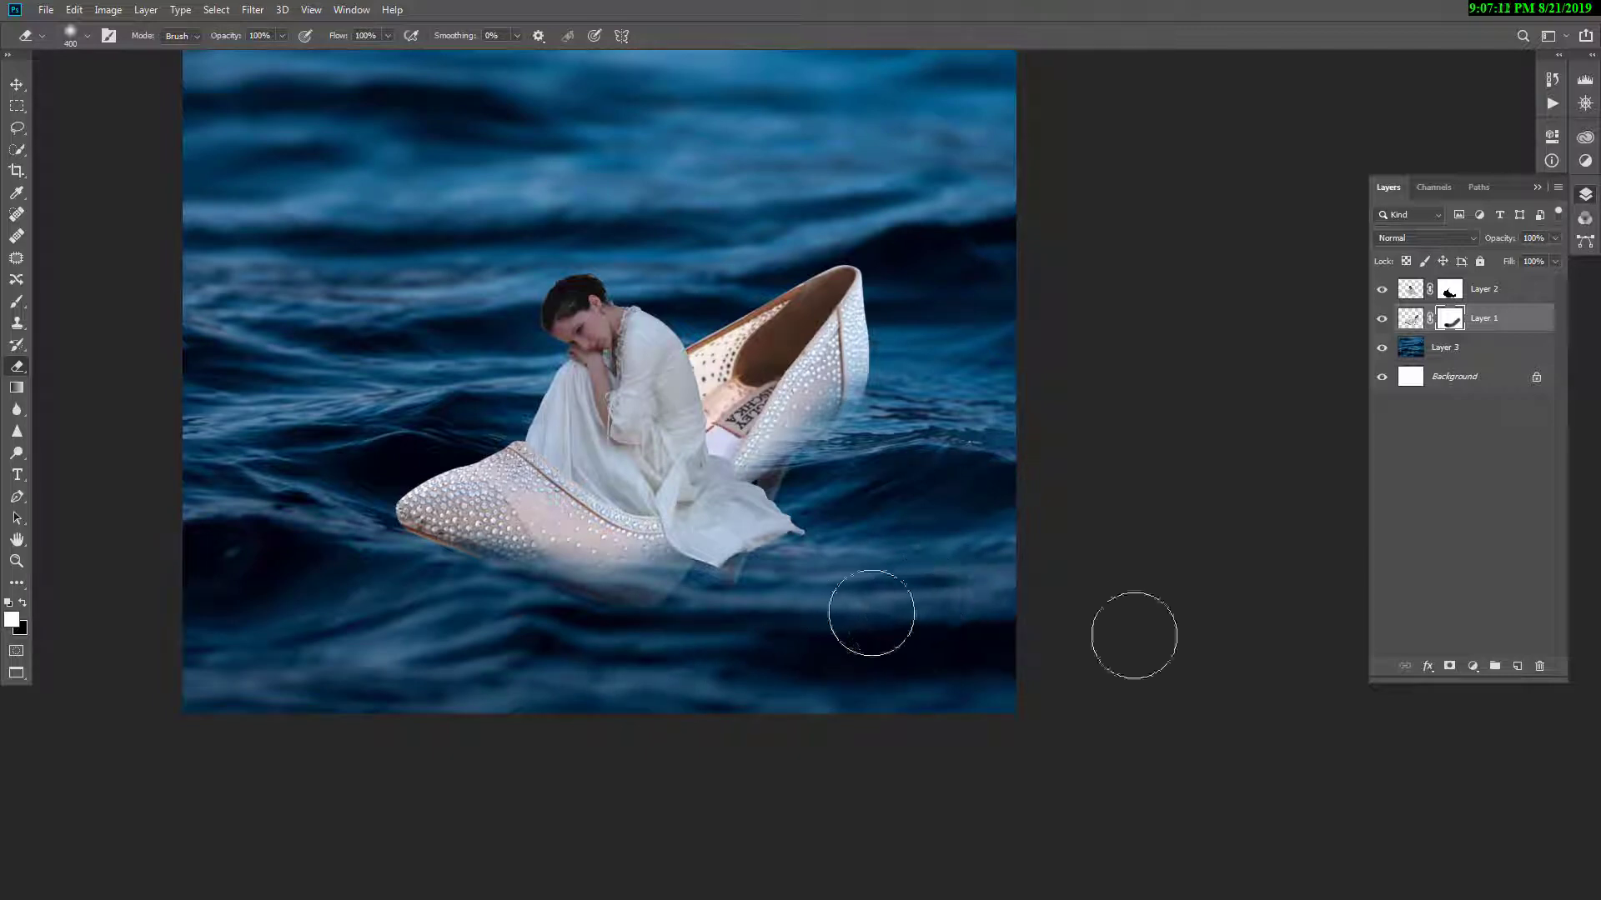
Erase the dress hem on Layer 2's mask with the soft 400 px Eraser and fade the erasure to 74% opacity.
{"action": "left_click", "coordinate": [1448, 292]}
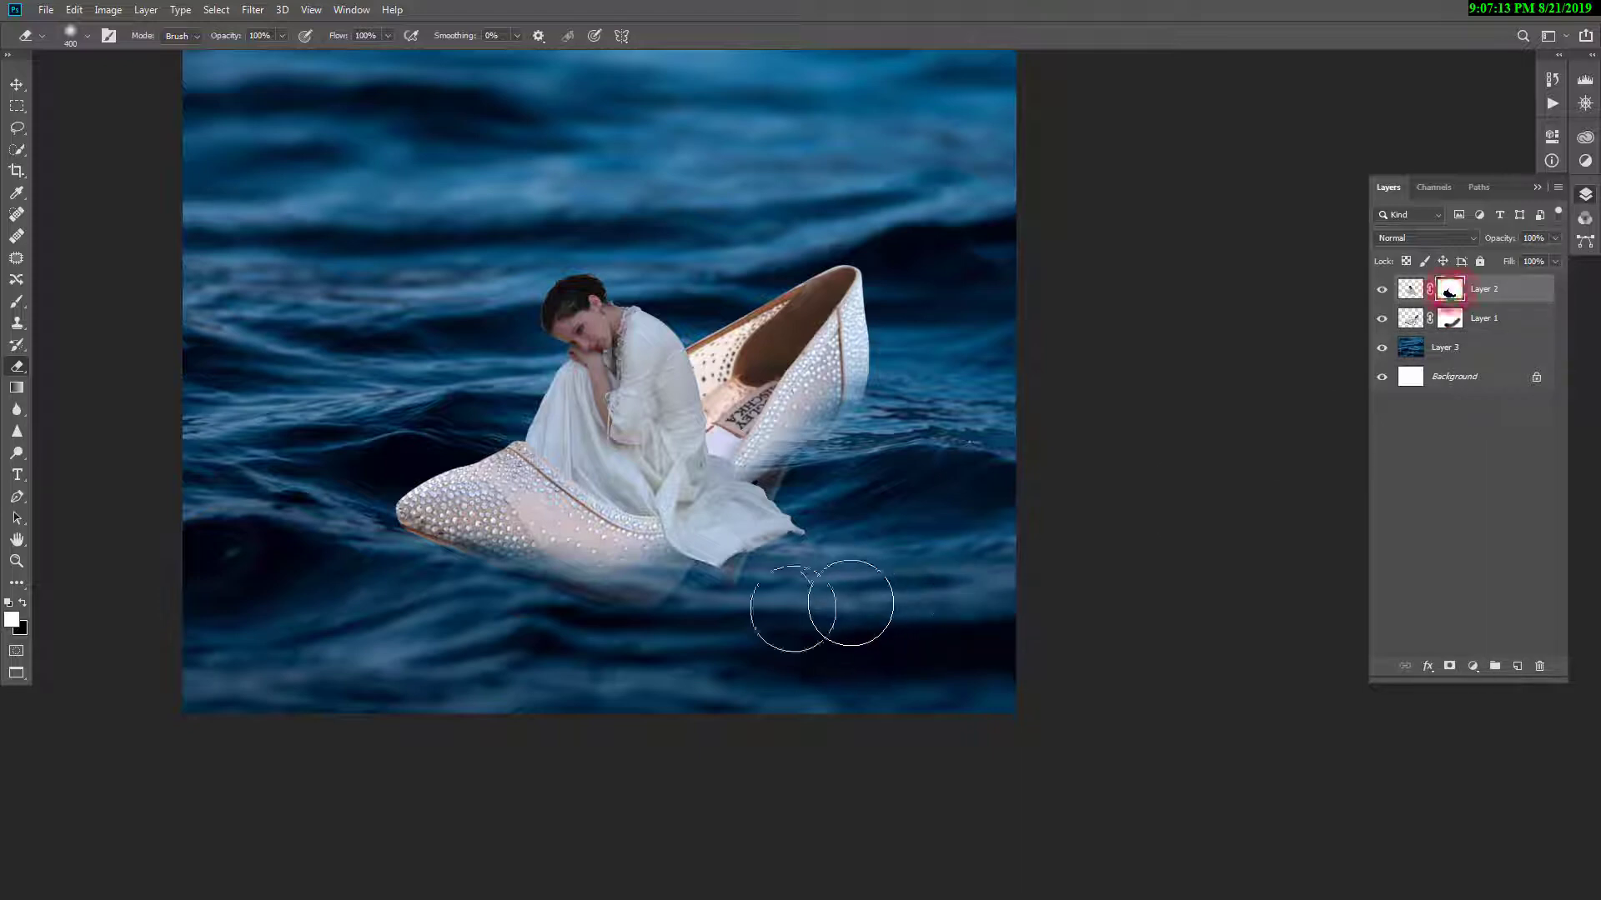
{"action": "left_click", "coordinate": [705, 578]}
{"action": "mouse_move", "coordinate": [734, 571]}
{"action": "left_mouse_down"}
{"action": "mouse_move", "coordinate": [790, 536]}
{"action": "mouse_move", "coordinate": [828, 536]}
{"action": "mouse_move", "coordinate": [757, 537]}
{"action": "mouse_move", "coordinate": [739, 553]}
{"action": "mouse_move", "coordinate": [761, 582]}
{"action": "left_mouse_up"}
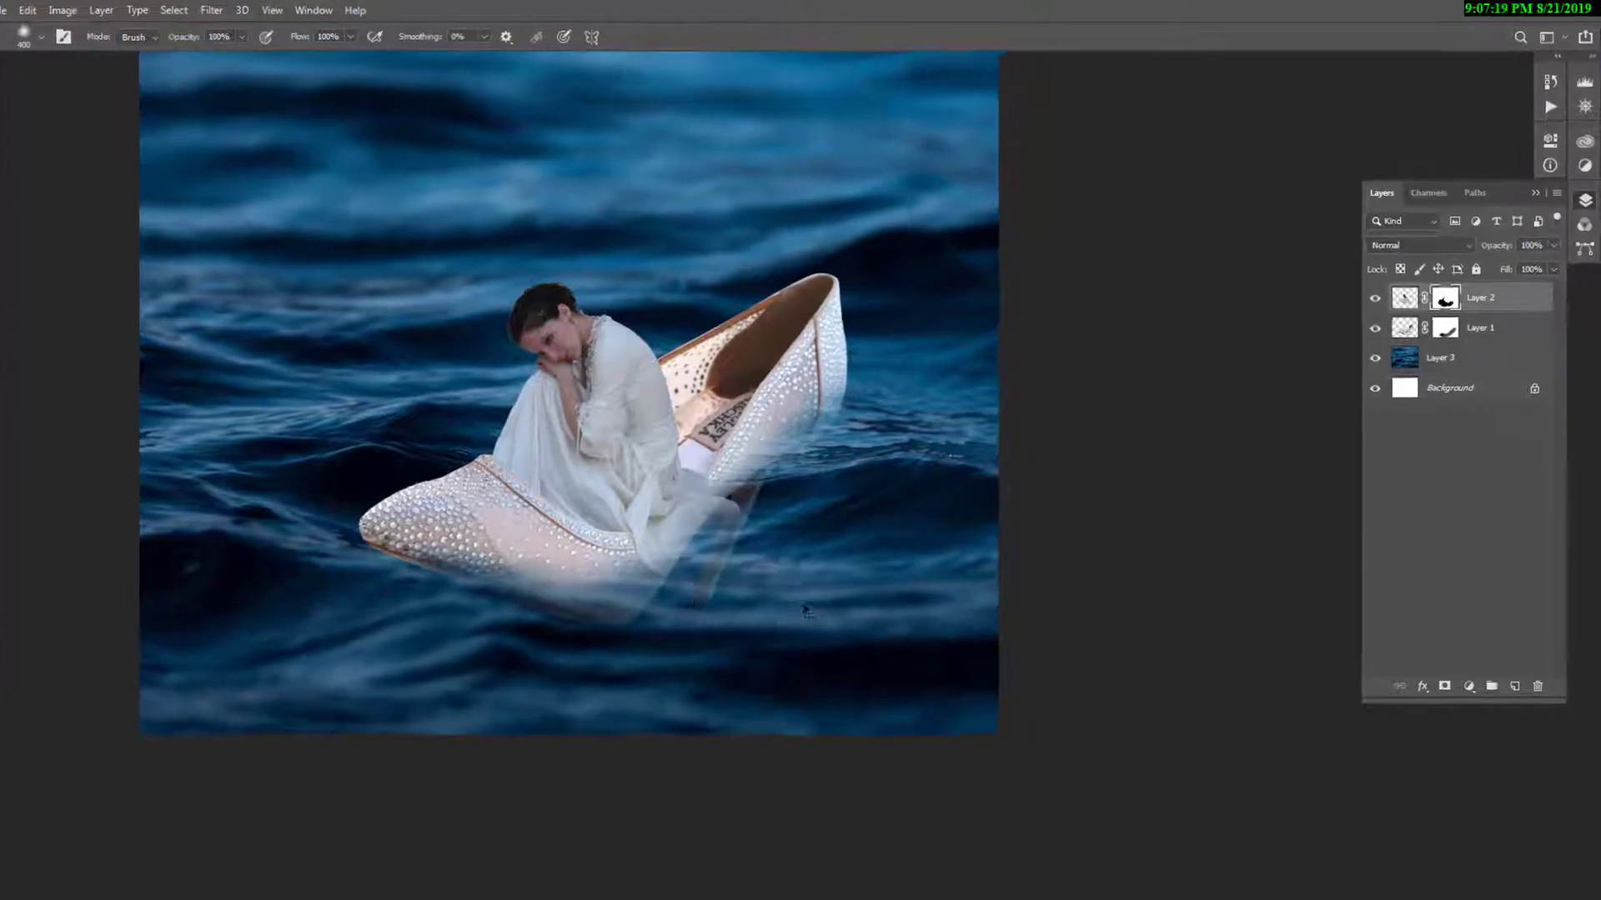
{"action": "key", "text": "ctrl+shift+f"}
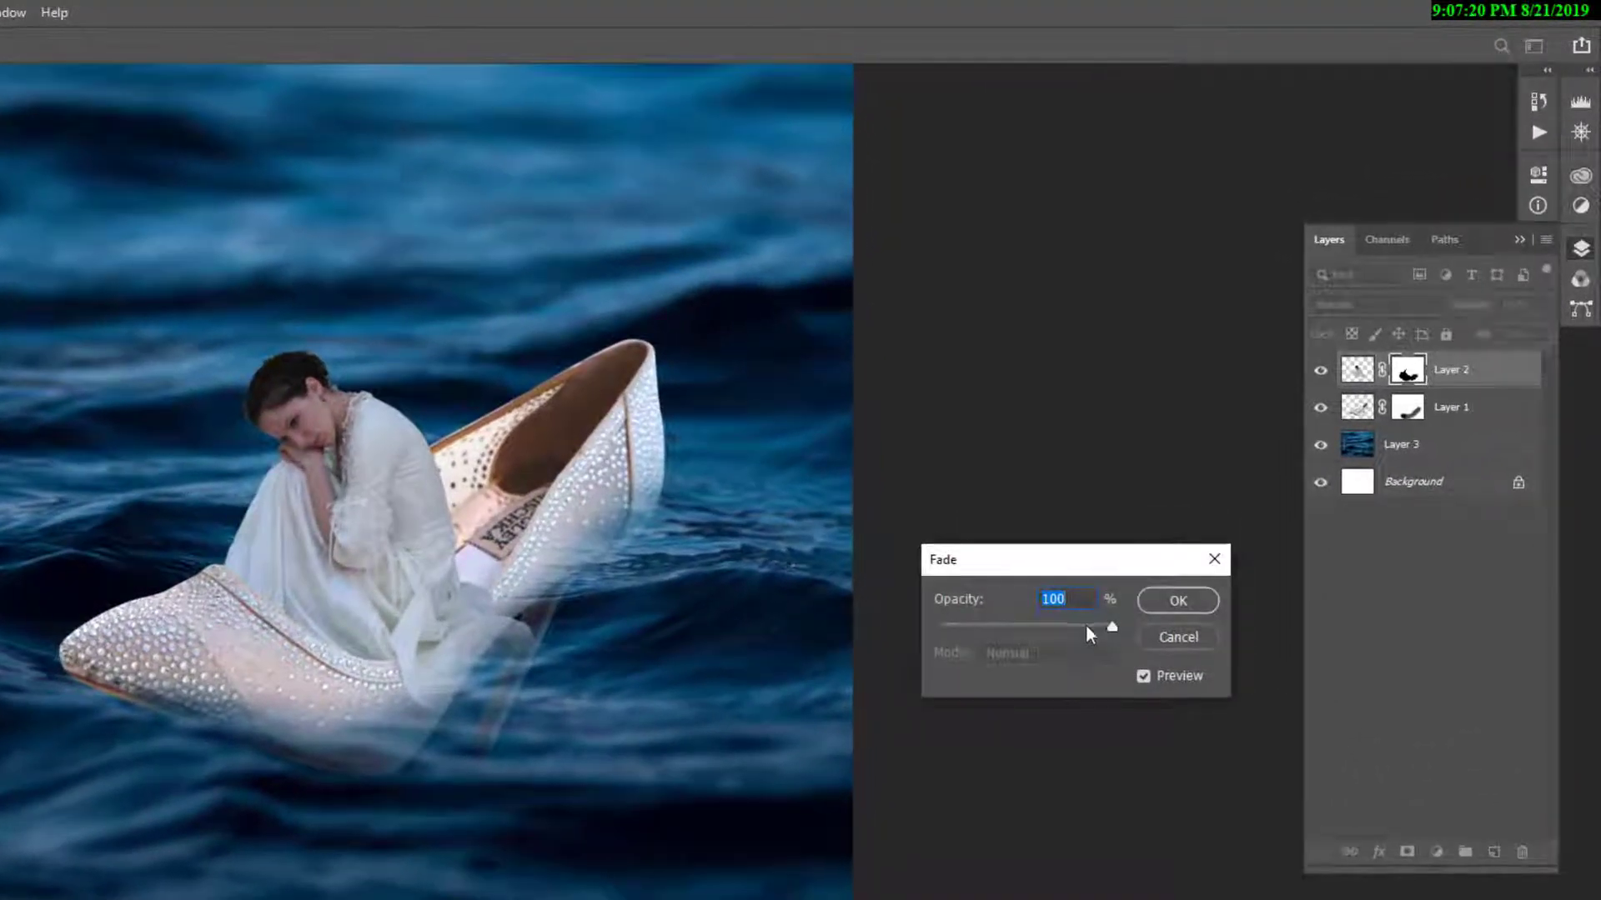
{"action": "left_click", "coordinate": [614, 659], "text": "ctrl"}
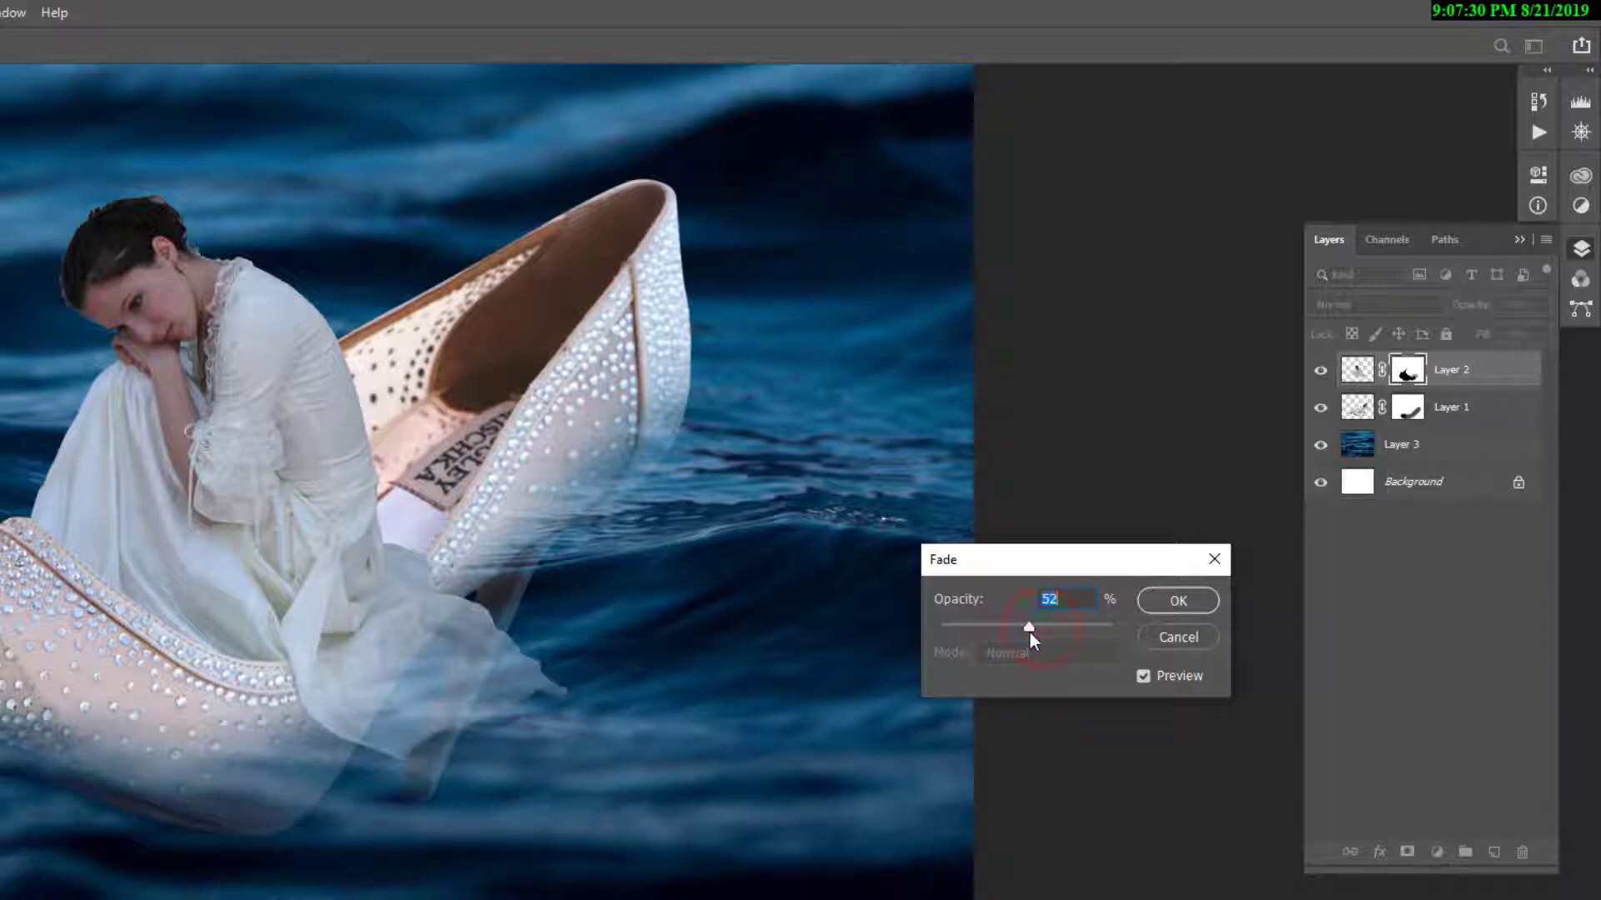
{"action": "mouse_move", "coordinate": [1027, 633]}
{"action": "left_mouse_down"}
{"action": "mouse_move", "coordinate": [1094, 634]}
{"action": "mouse_move", "coordinate": [1075, 631]}
{"action": "left_mouse_up"}
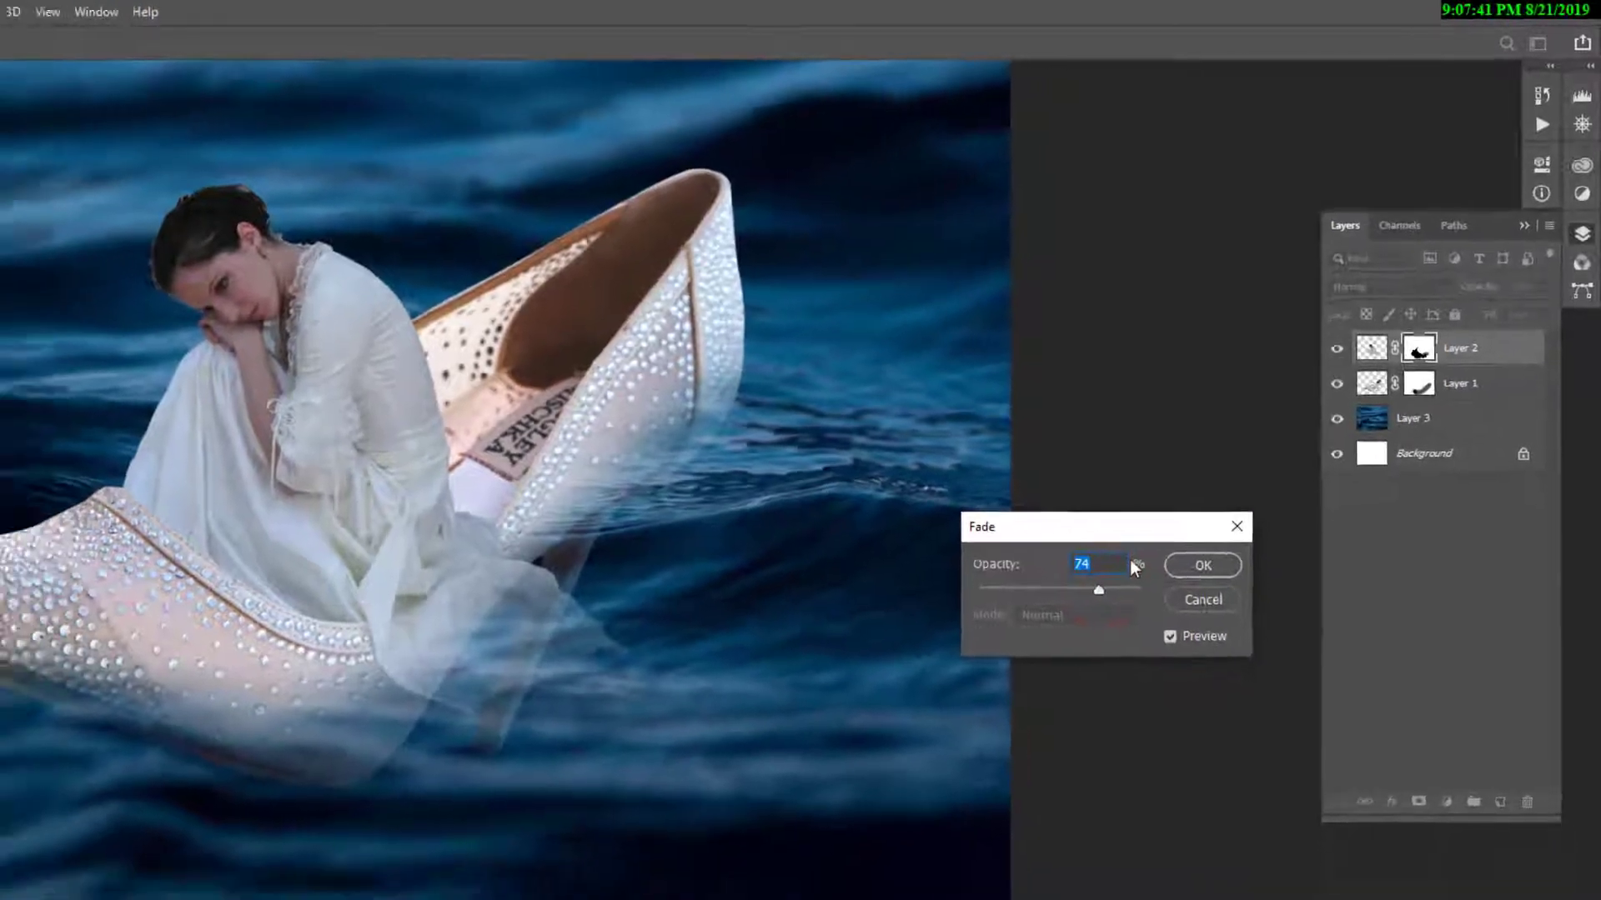
{"action": "key", "text": "Return"}
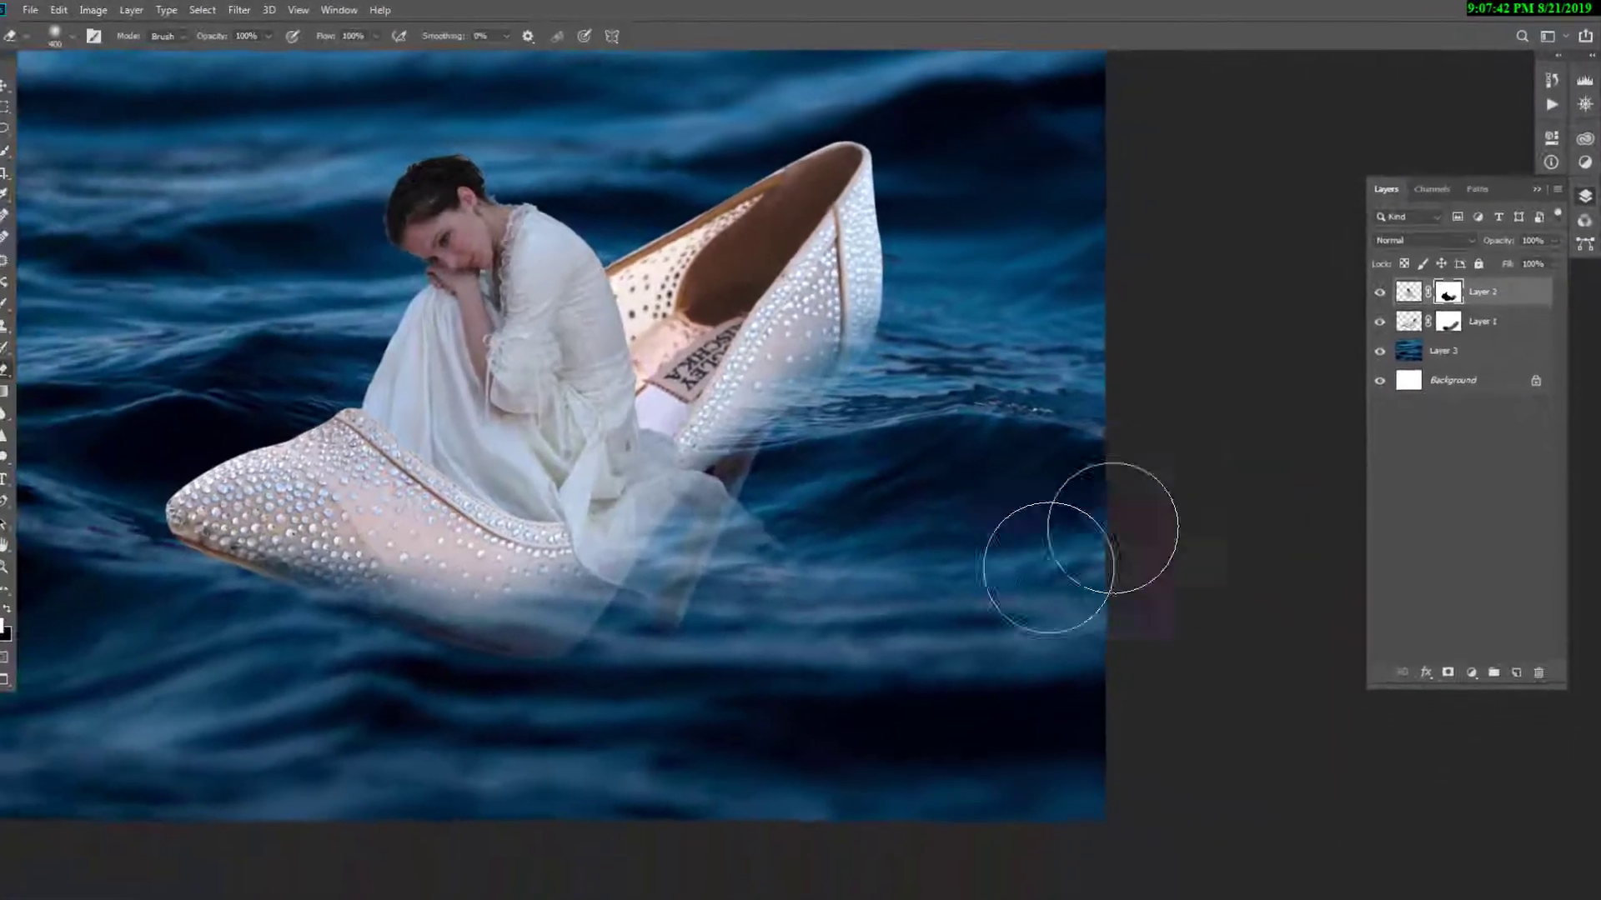
Fade the dress hem erasure on Layer 2's mask again, at 55% opacity.
{"action": "left_click", "coordinate": [681, 572], "text": "alt"}
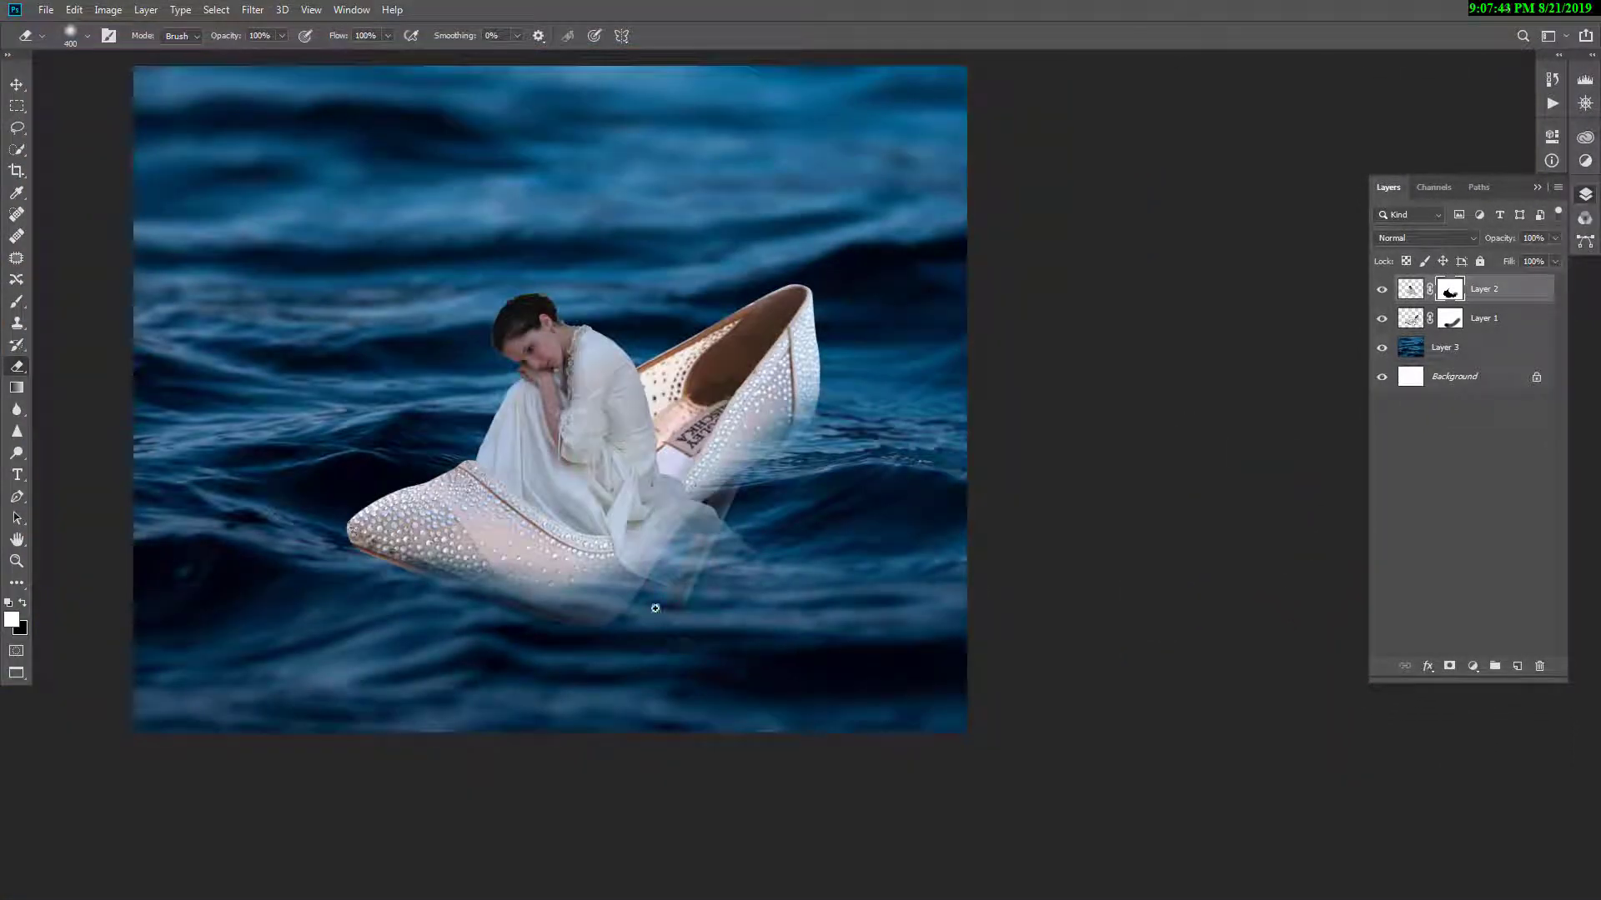
{"action": "key", "text": "ctrl+shift+f"}
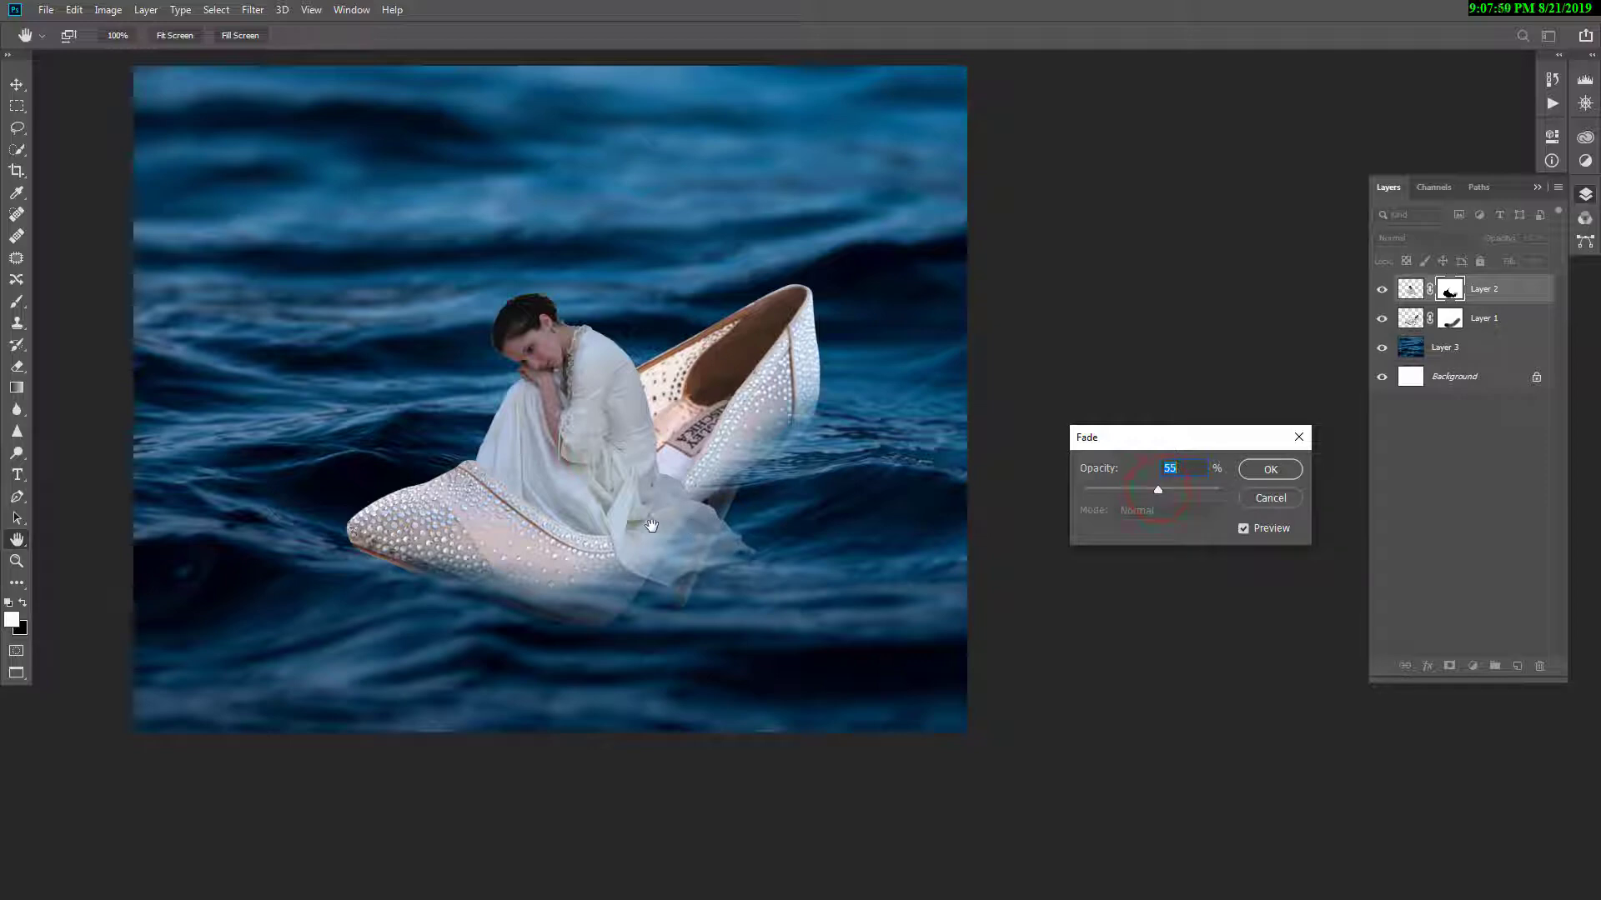
{"action": "key", "text": "Return"}
{"action": "left_click_drag", "start_coordinate": [475, 397], "coordinate": [594, 437]}
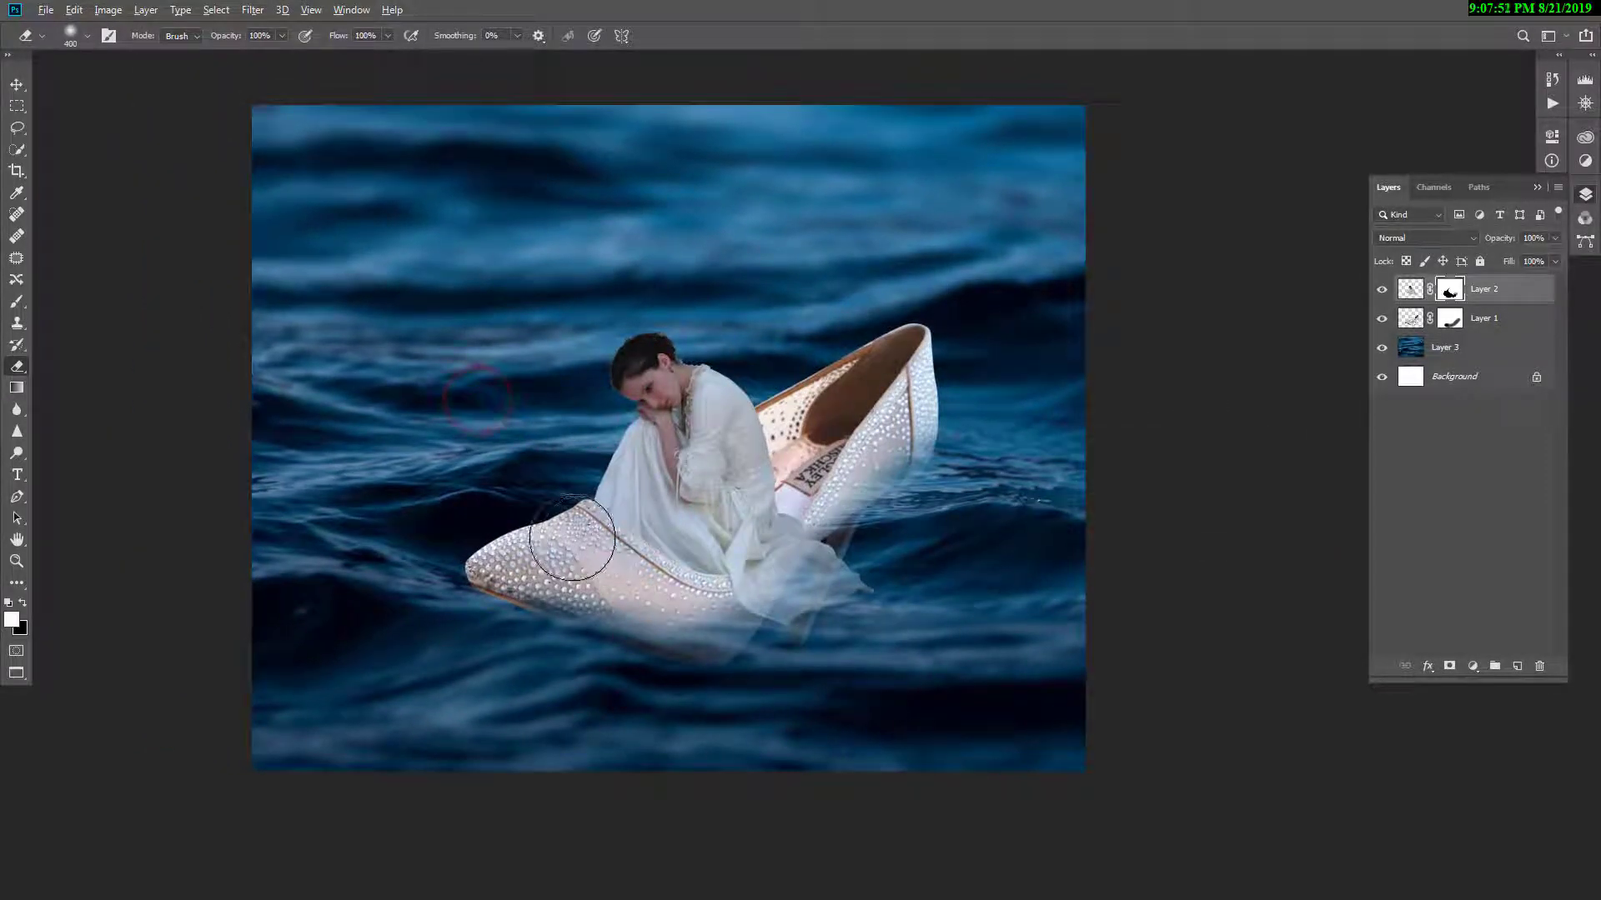
Open the astronomy-dolomites-evening photo from the Downloads folder and copy the whole image into the composite as a new top layer.
{"action": "key", "text": "super"}
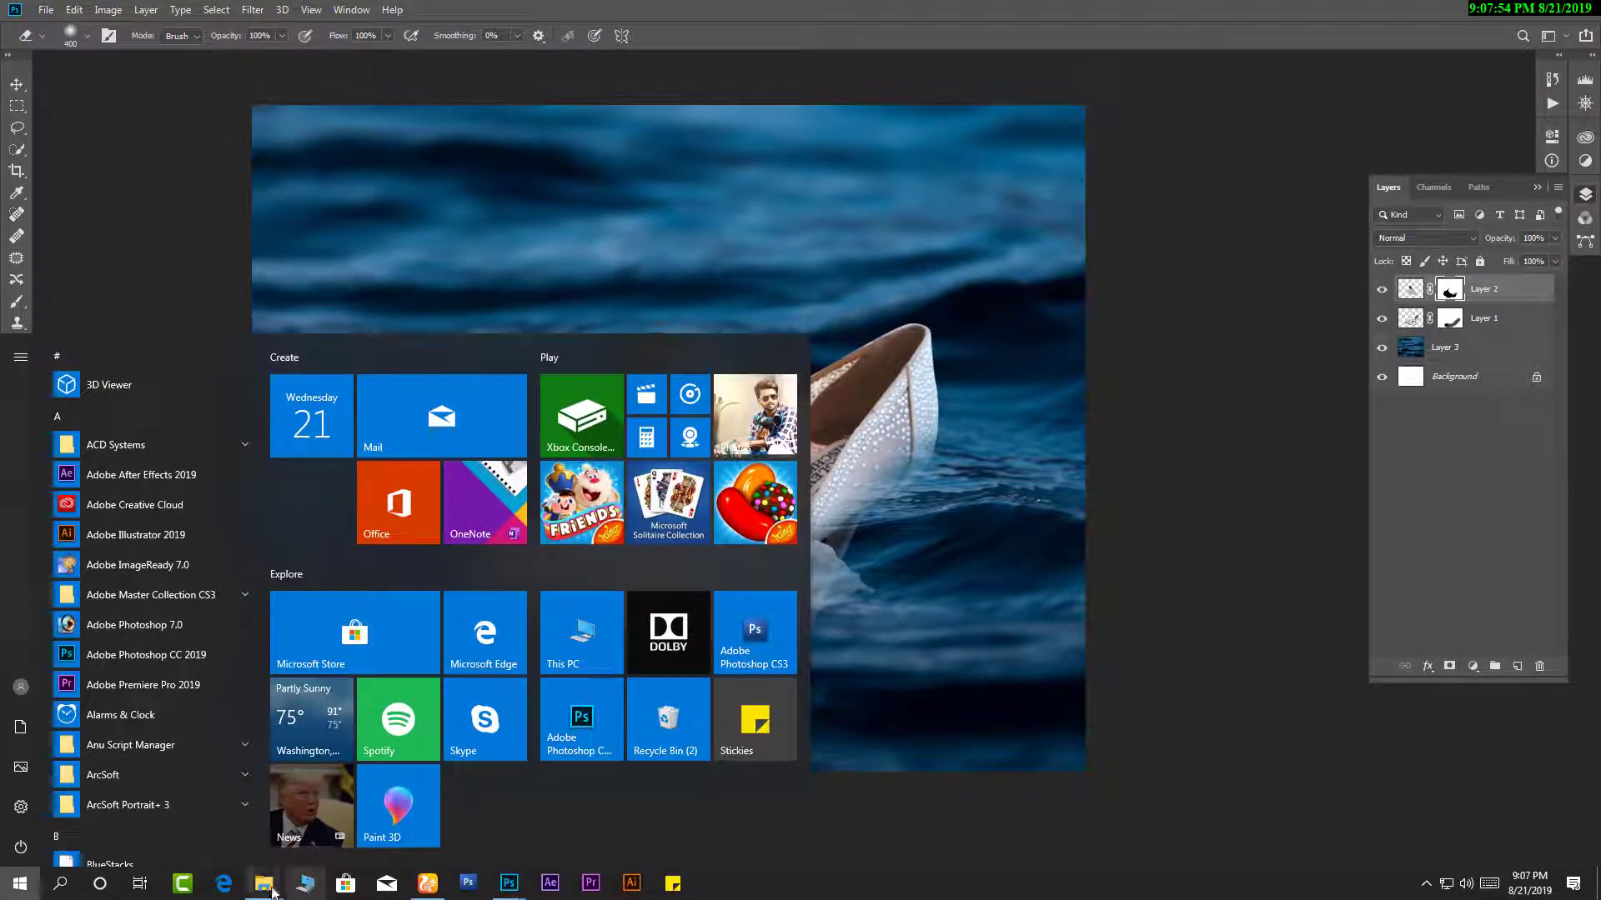
{"action": "mouse_move", "coordinate": [265, 892]}
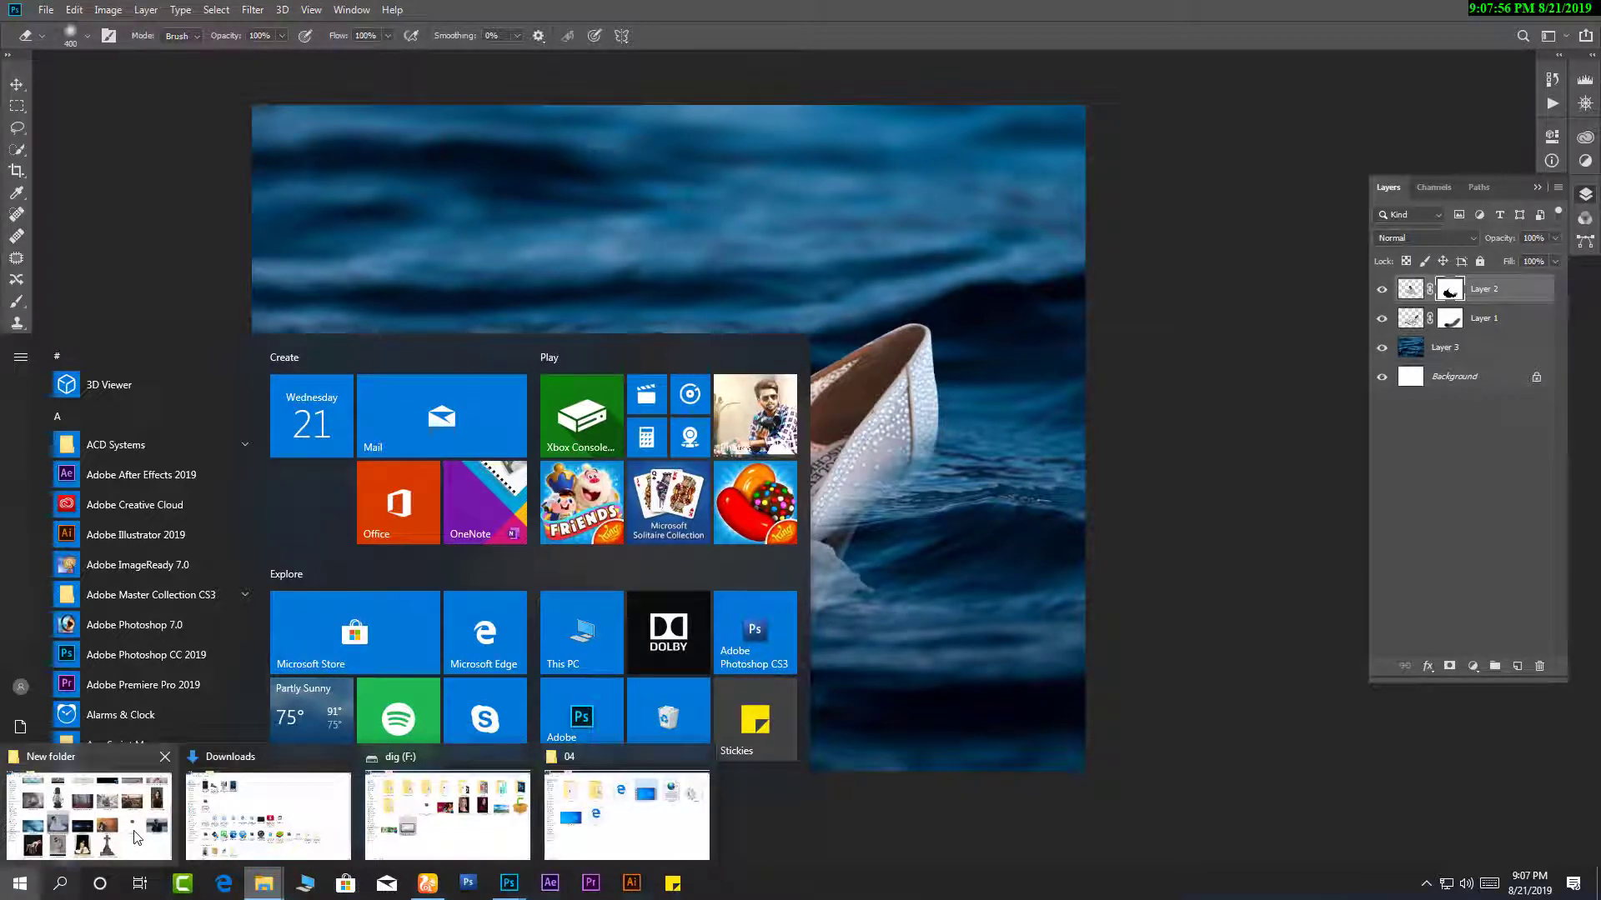
{"action": "mouse_move", "coordinate": [138, 837]}
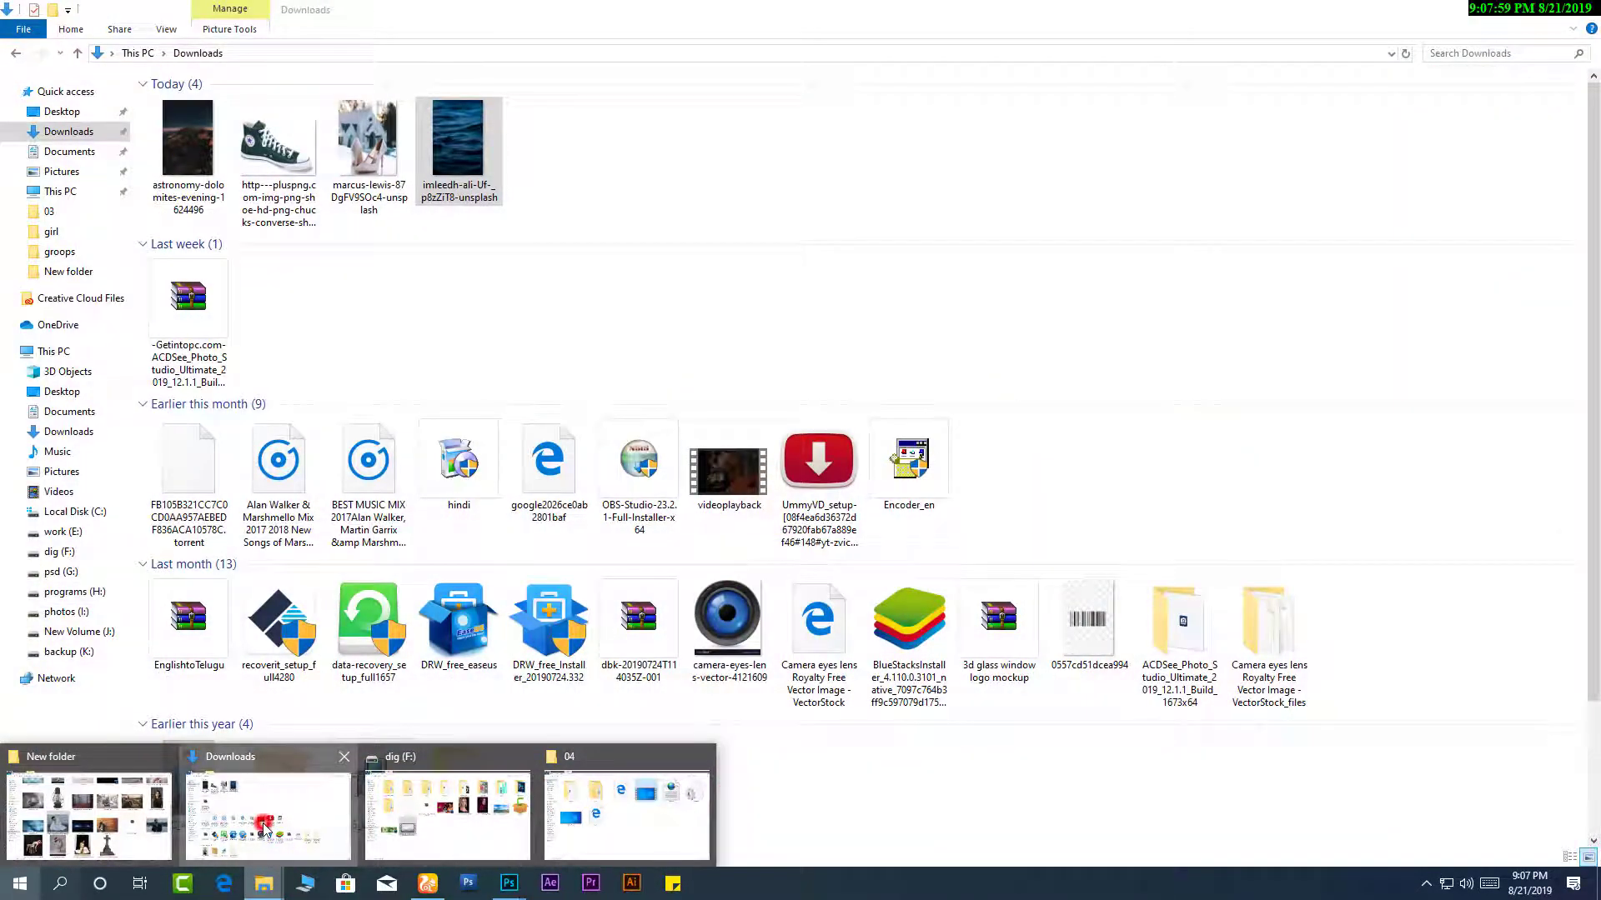
{"action": "left_click", "coordinate": [198, 836]}
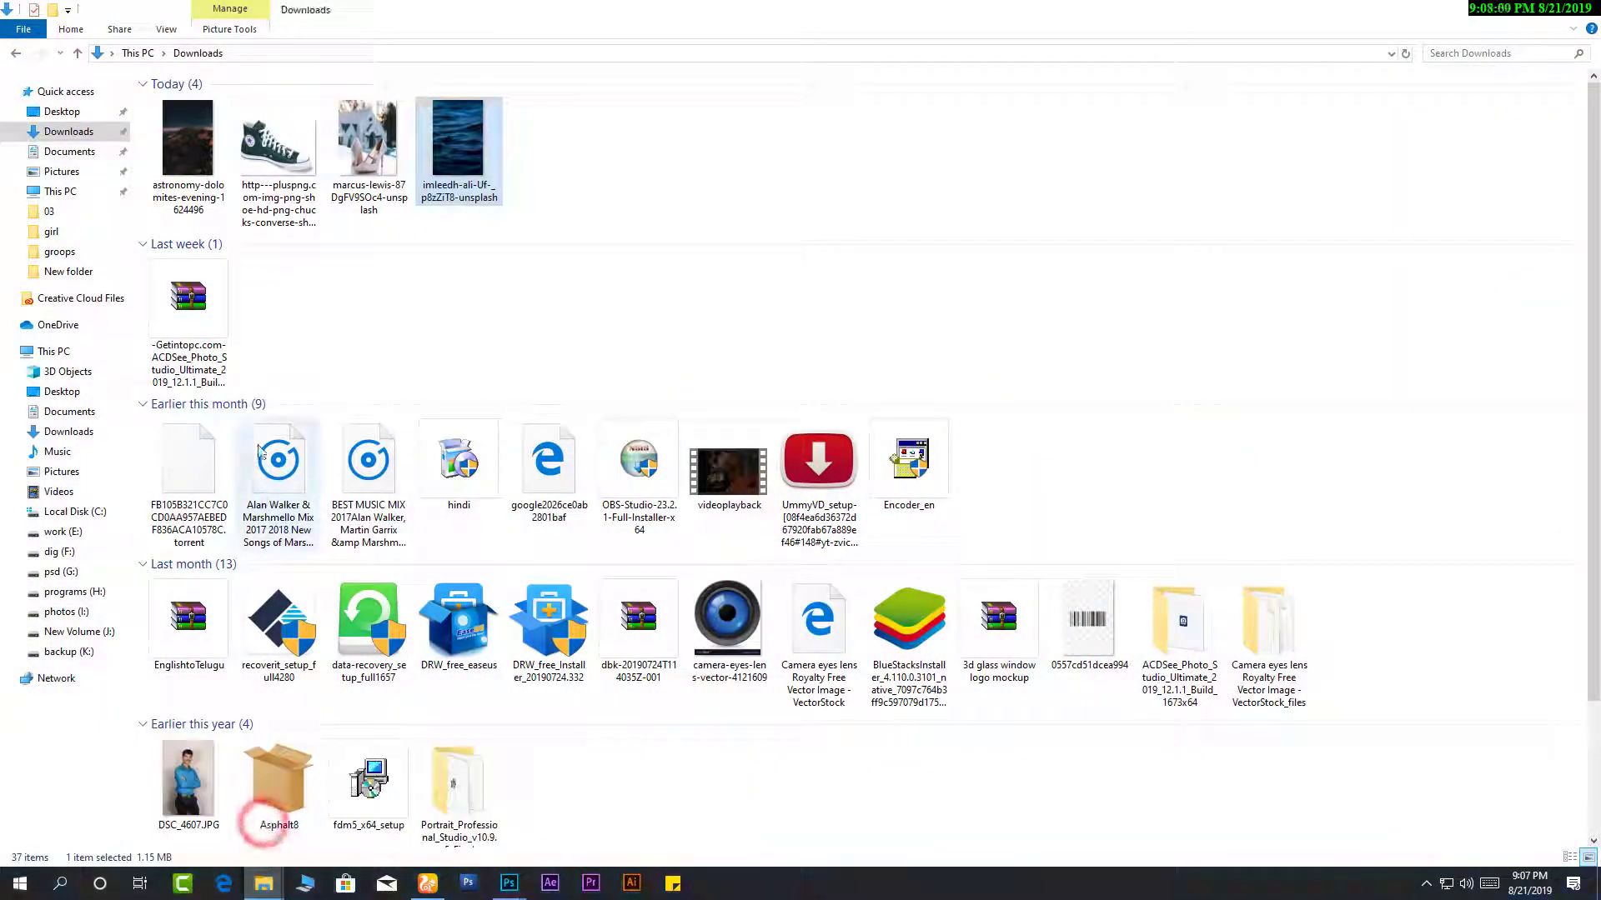
{"action": "left_click_drag", "start_coordinate": [198, 136], "coordinate": [730, 13]}
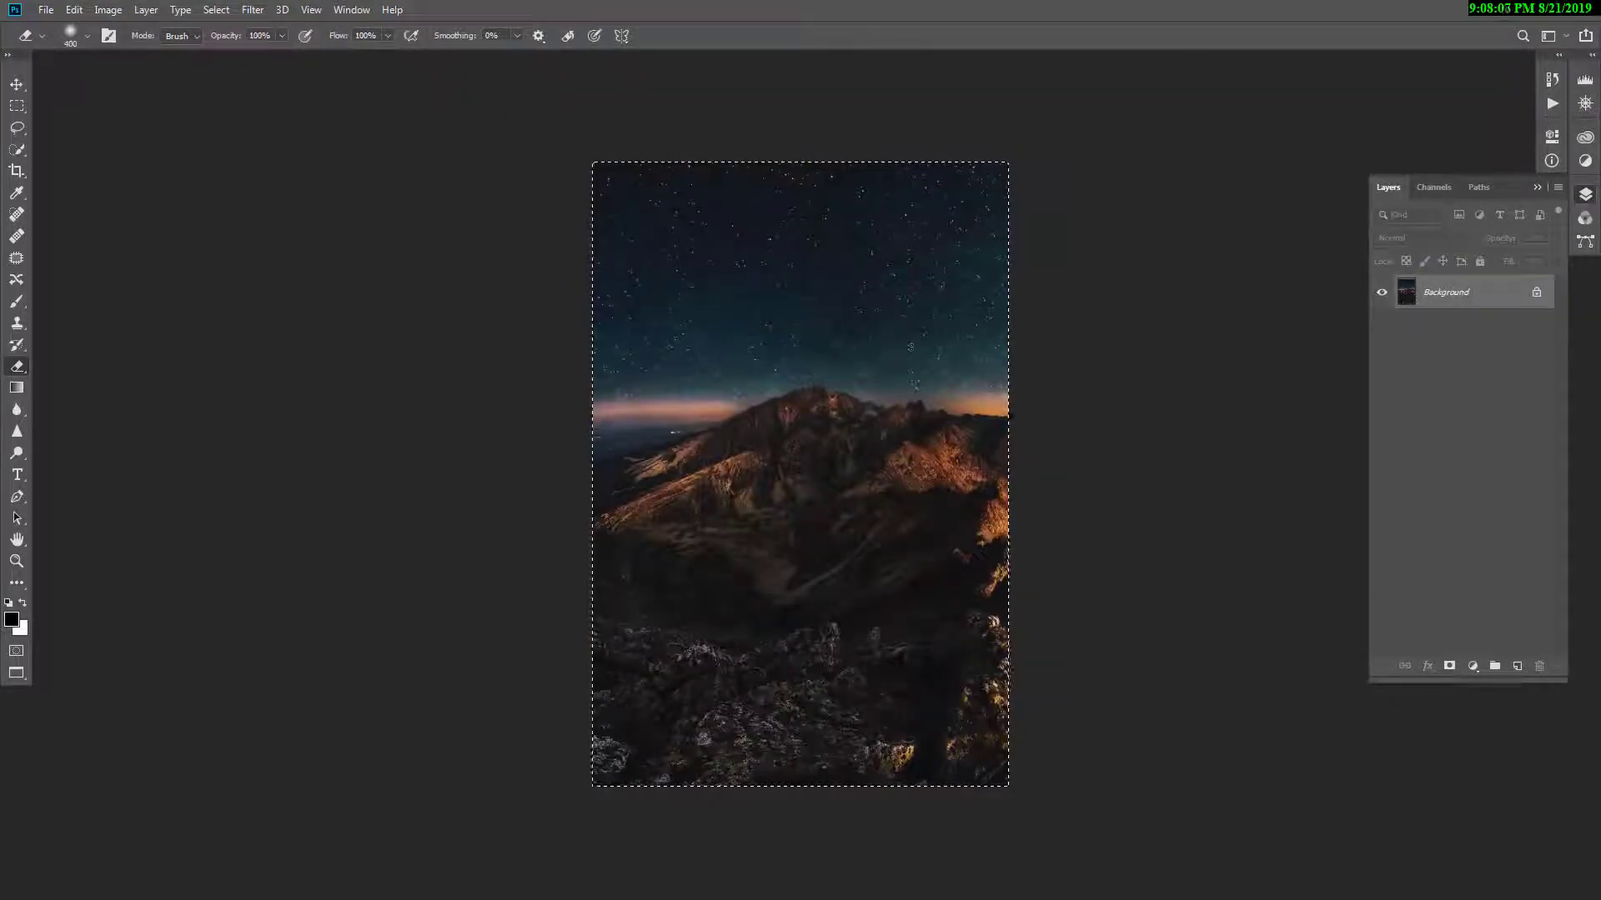
{"action": "key", "text": "ctrl+Tab"}
{"action": "left_click_drag", "start_coordinate": [711, 425], "coordinate": [708, 424]}
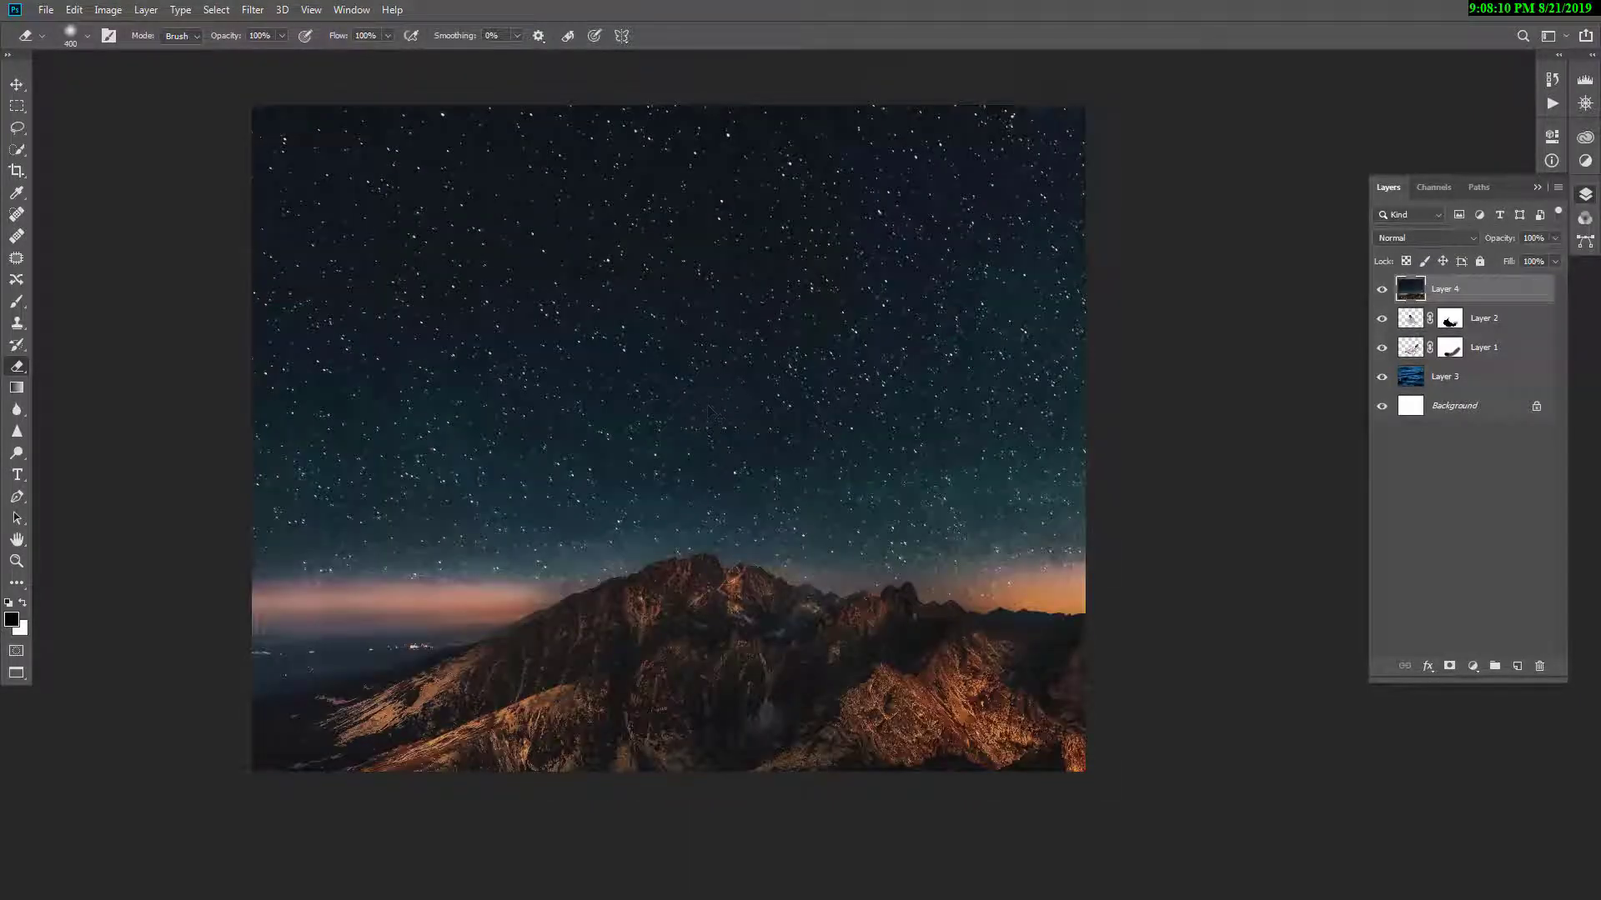
Add a layer mask to the starry sky on Layer 4 and invert it to black, hiding the sky.
{"action": "key", "text": "v"}
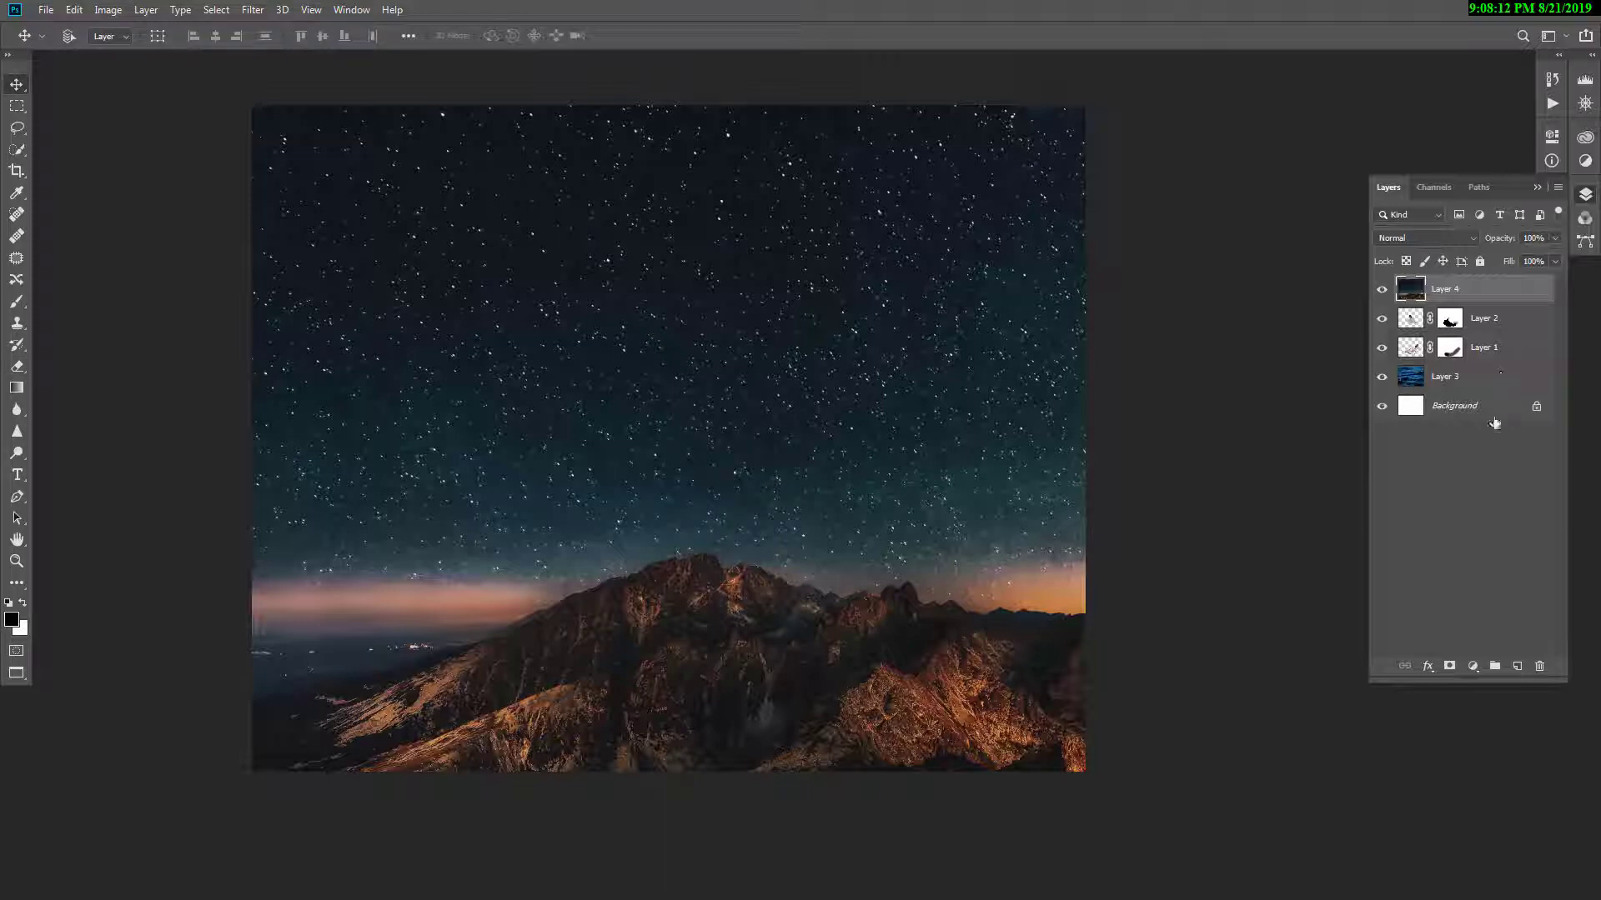
{"action": "left_click", "coordinate": [1449, 668]}
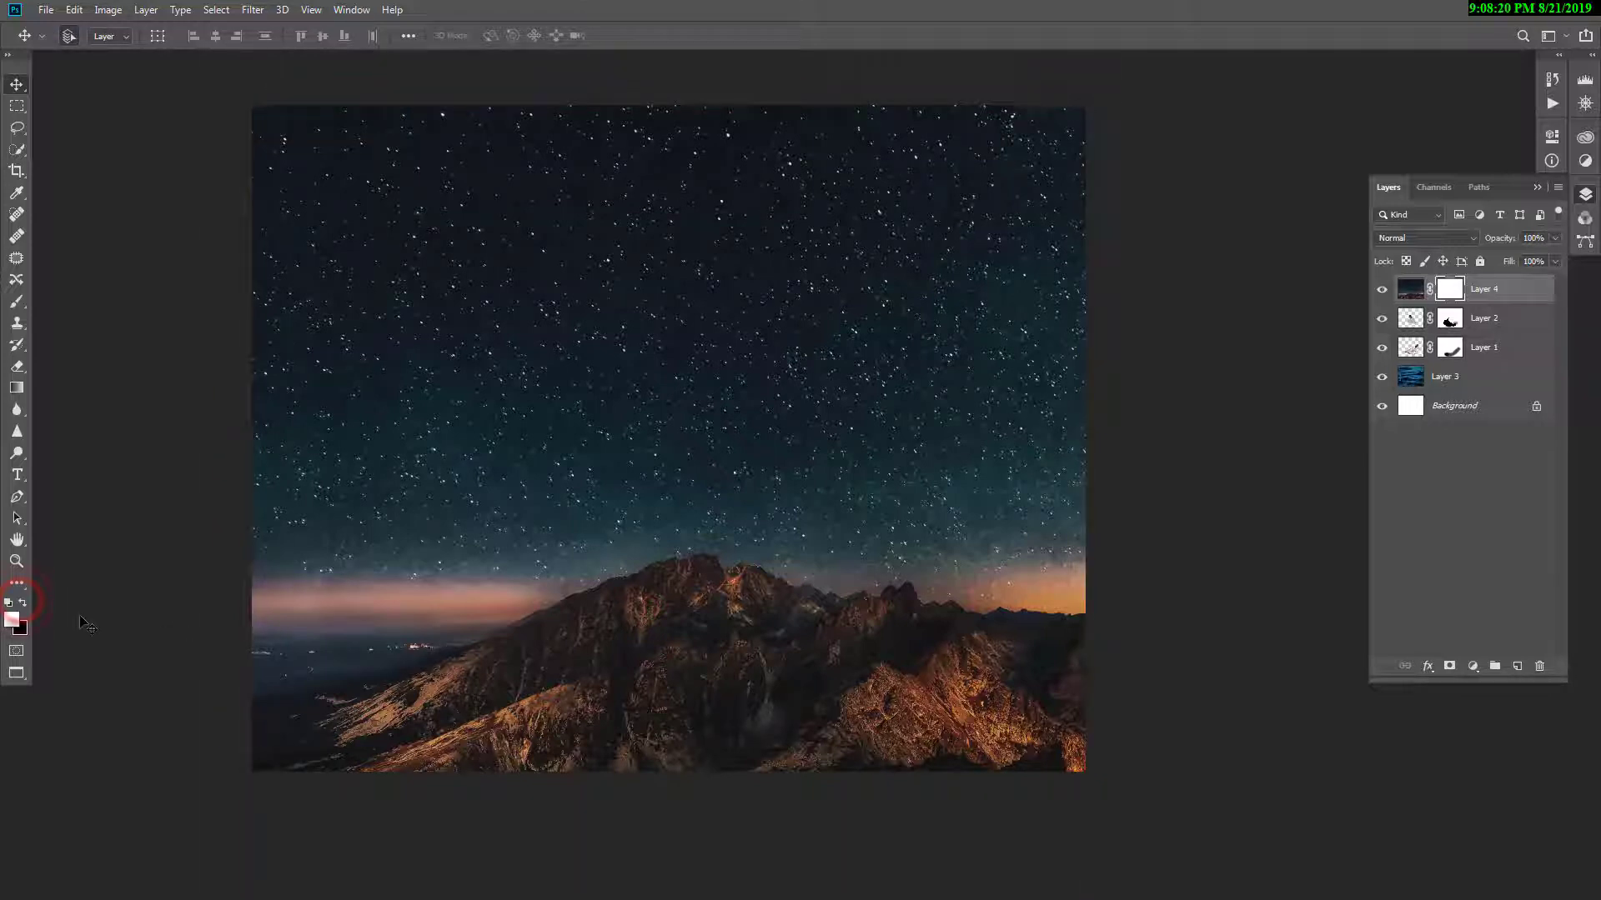
{"action": "key", "text": "ctrl+i"}
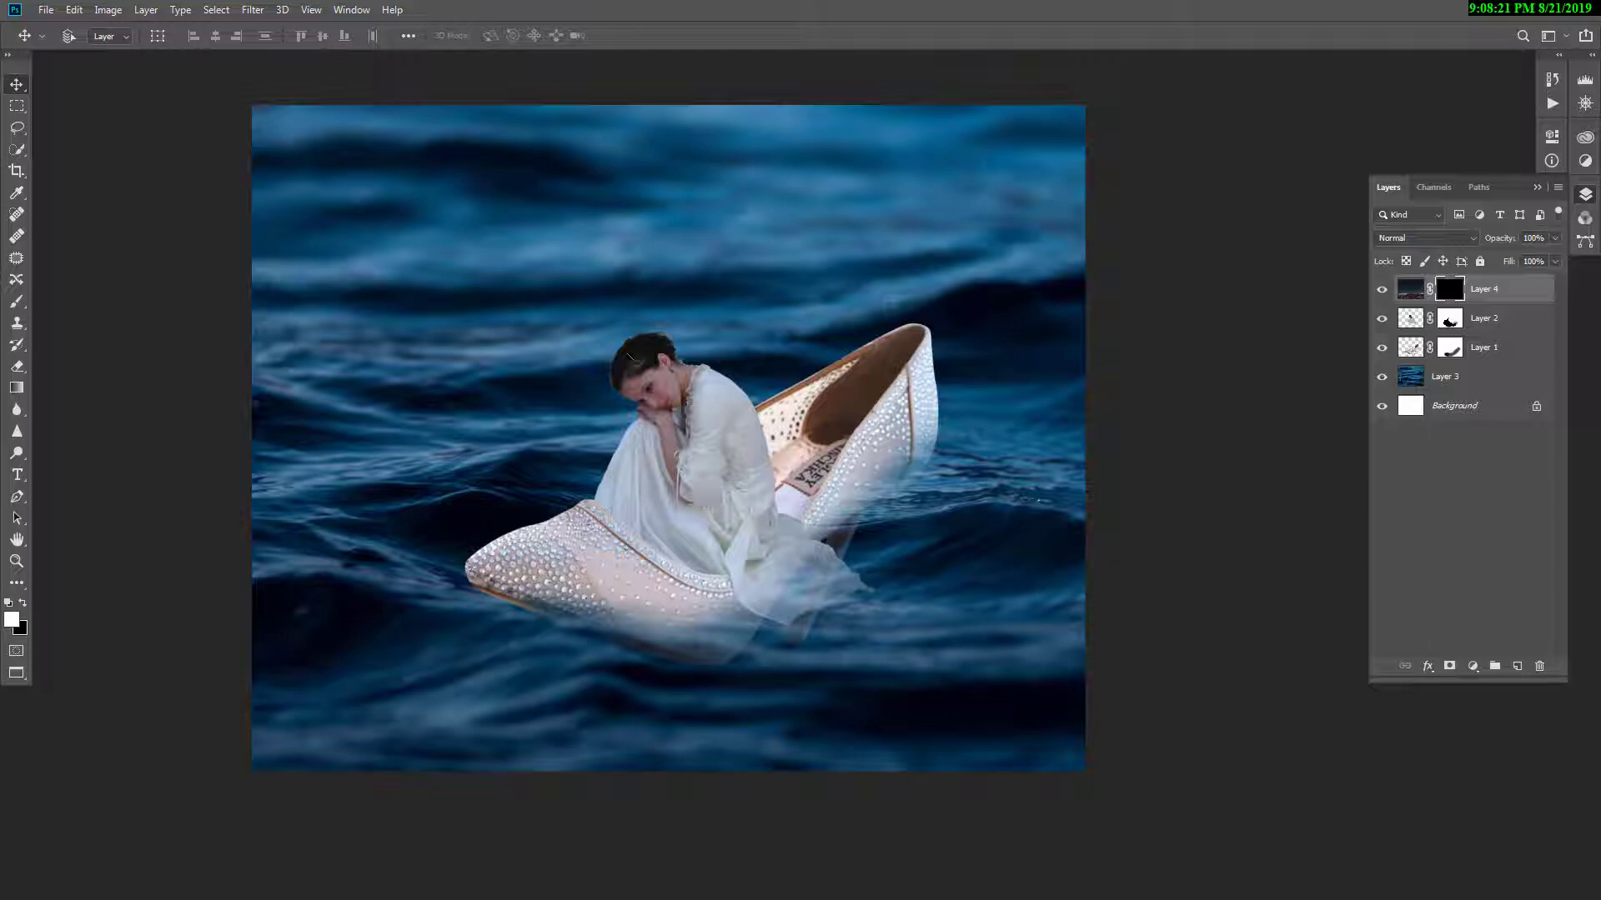
Reveal the starry sky across the upper part of the canvas by painting white on Layer 4's mask with a large soft brush.
{"action": "key", "text": "b"}
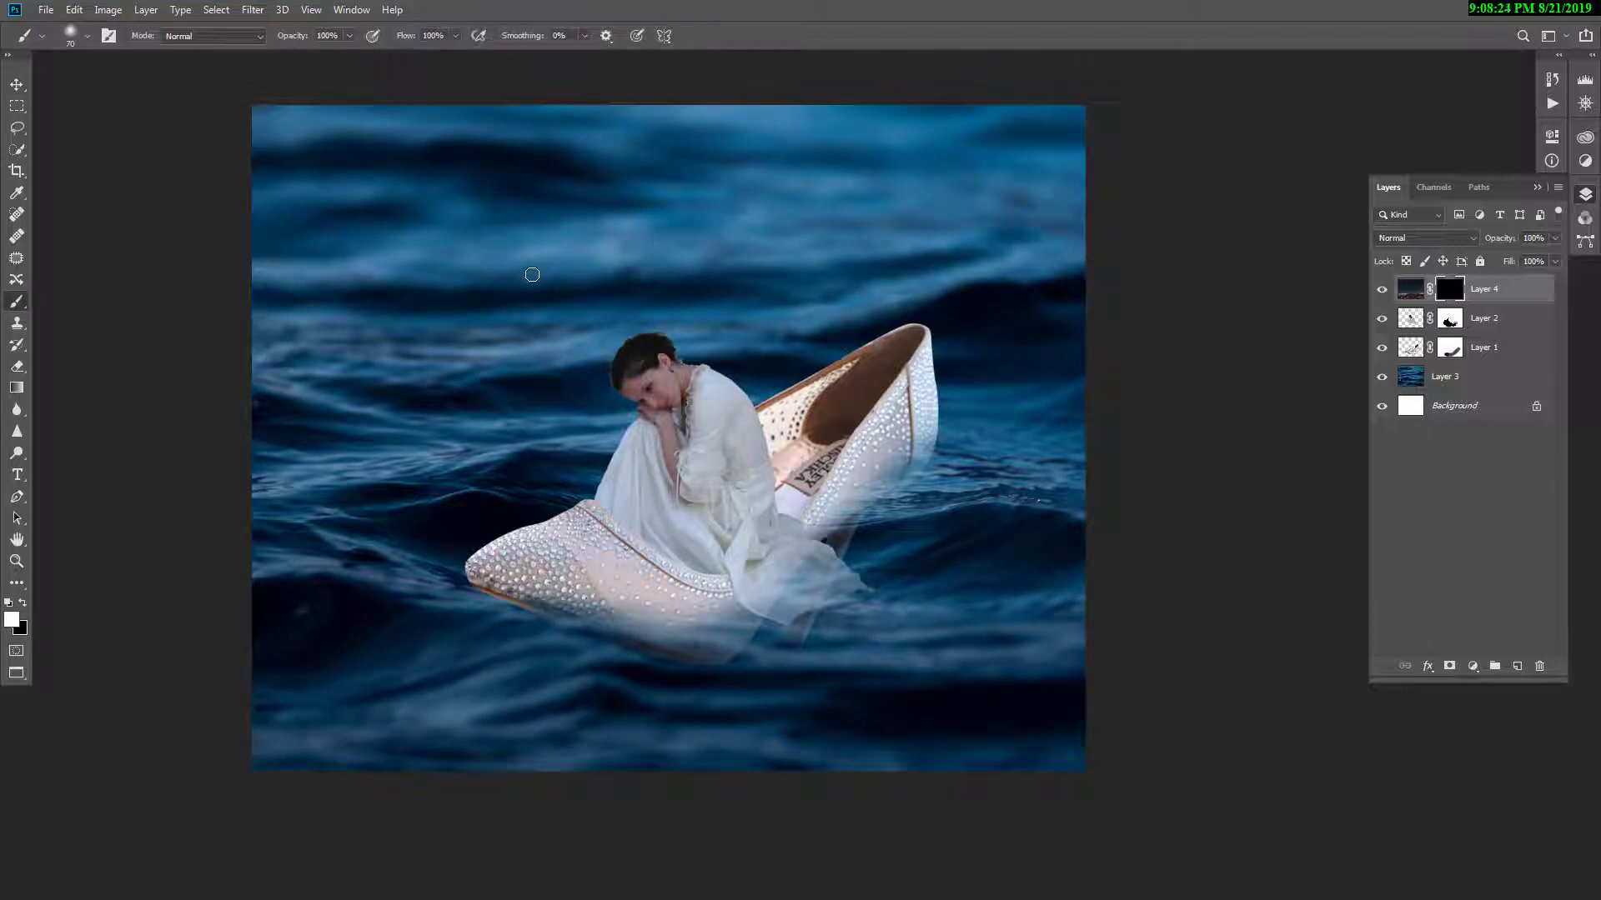
{"action": "key", "text": "bracketright"}
{"action": "key", "text": "bracketright"}
{"action": "key", "text": "bracketright"}
{"action": "key", "text": "bracketright"}
{"action": "key", "text": "bracketright"}
{"action": "key", "text": "bracketright"}
{"action": "key", "text": "bracketright"}
{"action": "key", "text": "bracketright"}
{"action": "key", "text": "bracketright"}
{"action": "key", "text": "bracketright"}
{"action": "key", "text": "bracketright"}
{"action": "key", "text": "bracketright"}
{"action": "key", "text": "bracketright"}
{"action": "mouse_move", "coordinate": [334, 189]}
{"action": "left_mouse_down"}
{"action": "mouse_move", "coordinate": [454, 193]}
{"action": "mouse_move", "coordinate": [283, 227]}
{"action": "mouse_move", "coordinate": [456, 232]}
{"action": "mouse_move", "coordinate": [401, 179]}
{"action": "mouse_move", "coordinate": [615, 174]}
{"action": "mouse_move", "coordinate": [531, 201]}
{"action": "mouse_move", "coordinate": [1097, 145]}
{"action": "mouse_move", "coordinate": [1006, 195]}
{"action": "mouse_move", "coordinate": [1064, 199]}
{"action": "mouse_move", "coordinate": [645, 212]}
{"action": "mouse_move", "coordinate": [885, 174]}
{"action": "mouse_move", "coordinate": [487, 231]}
{"action": "mouse_move", "coordinate": [352, 211]}
{"action": "mouse_move", "coordinate": [372, 214]}
{"action": "mouse_move", "coordinate": [304, 170]}
{"action": "mouse_move", "coordinate": [380, 205]}
{"action": "mouse_move", "coordinate": [307, 222]}
{"action": "mouse_move", "coordinate": [358, 189]}
{"action": "mouse_move", "coordinate": [310, 163]}
{"action": "mouse_move", "coordinate": [445, 172]}
{"action": "mouse_move", "coordinate": [347, 201]}
{"action": "mouse_move", "coordinate": [329, 179]}
{"action": "mouse_move", "coordinate": [313, 193]}
{"action": "mouse_move", "coordinate": [773, 231]}
{"action": "mouse_move", "coordinate": [1050, 223]}
{"action": "mouse_move", "coordinate": [1109, 192]}
{"action": "left_mouse_up"}
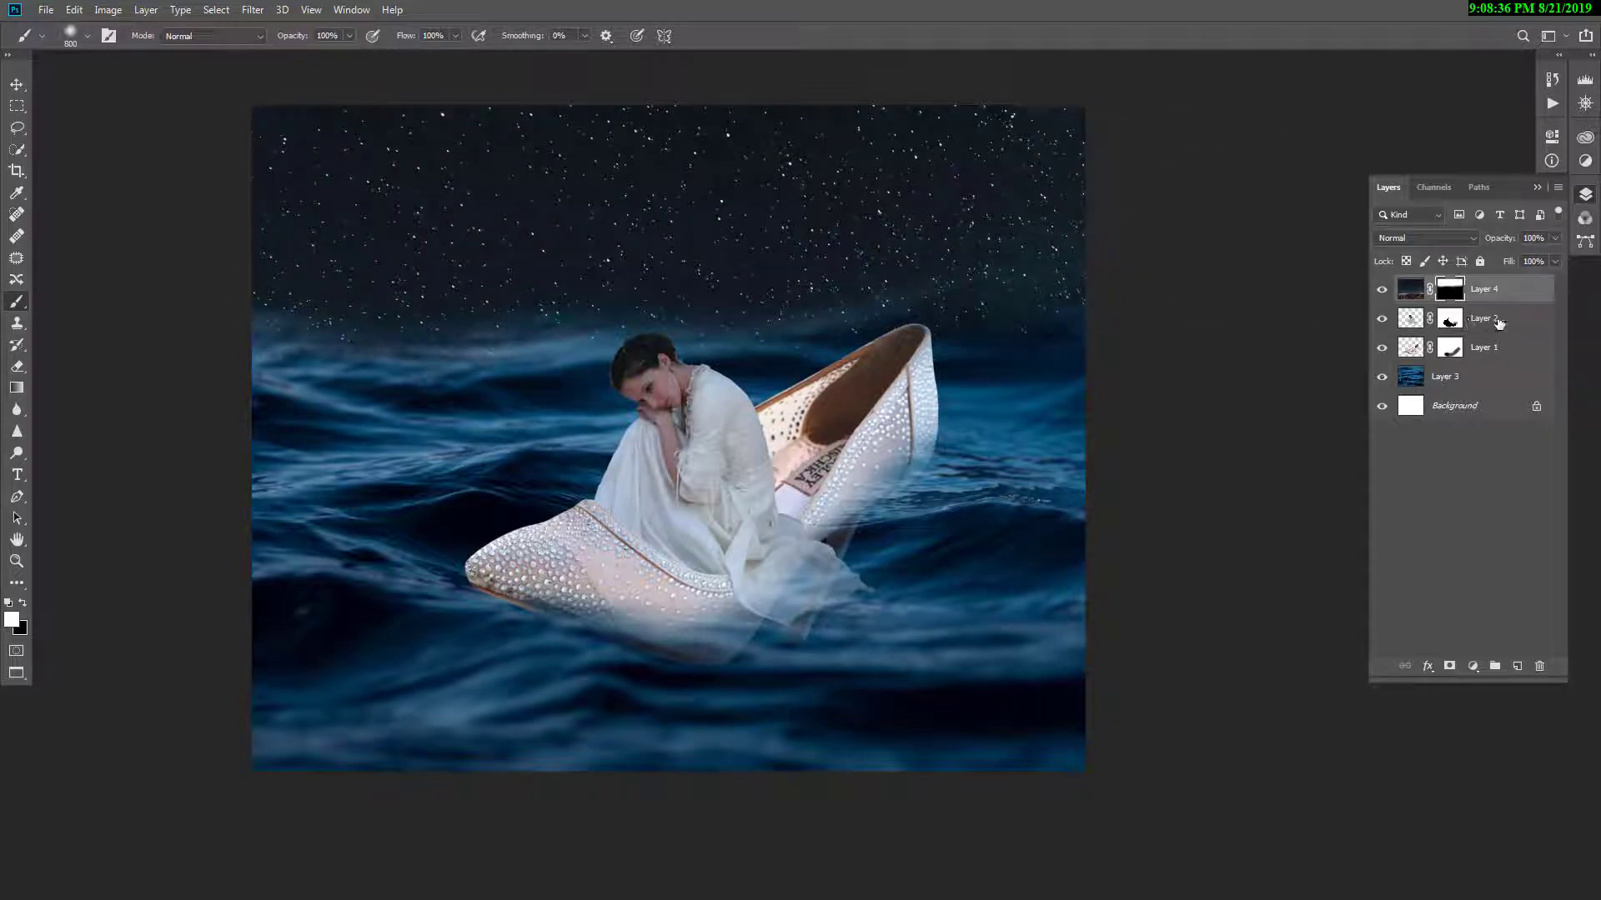
Move the ocean on Layer 3 down and left, scale it to about 108.7%, stretch its width to about 120%, and apply.
{"action": "left_click", "coordinate": [1467, 377]}
{"action": "key", "text": "v"}
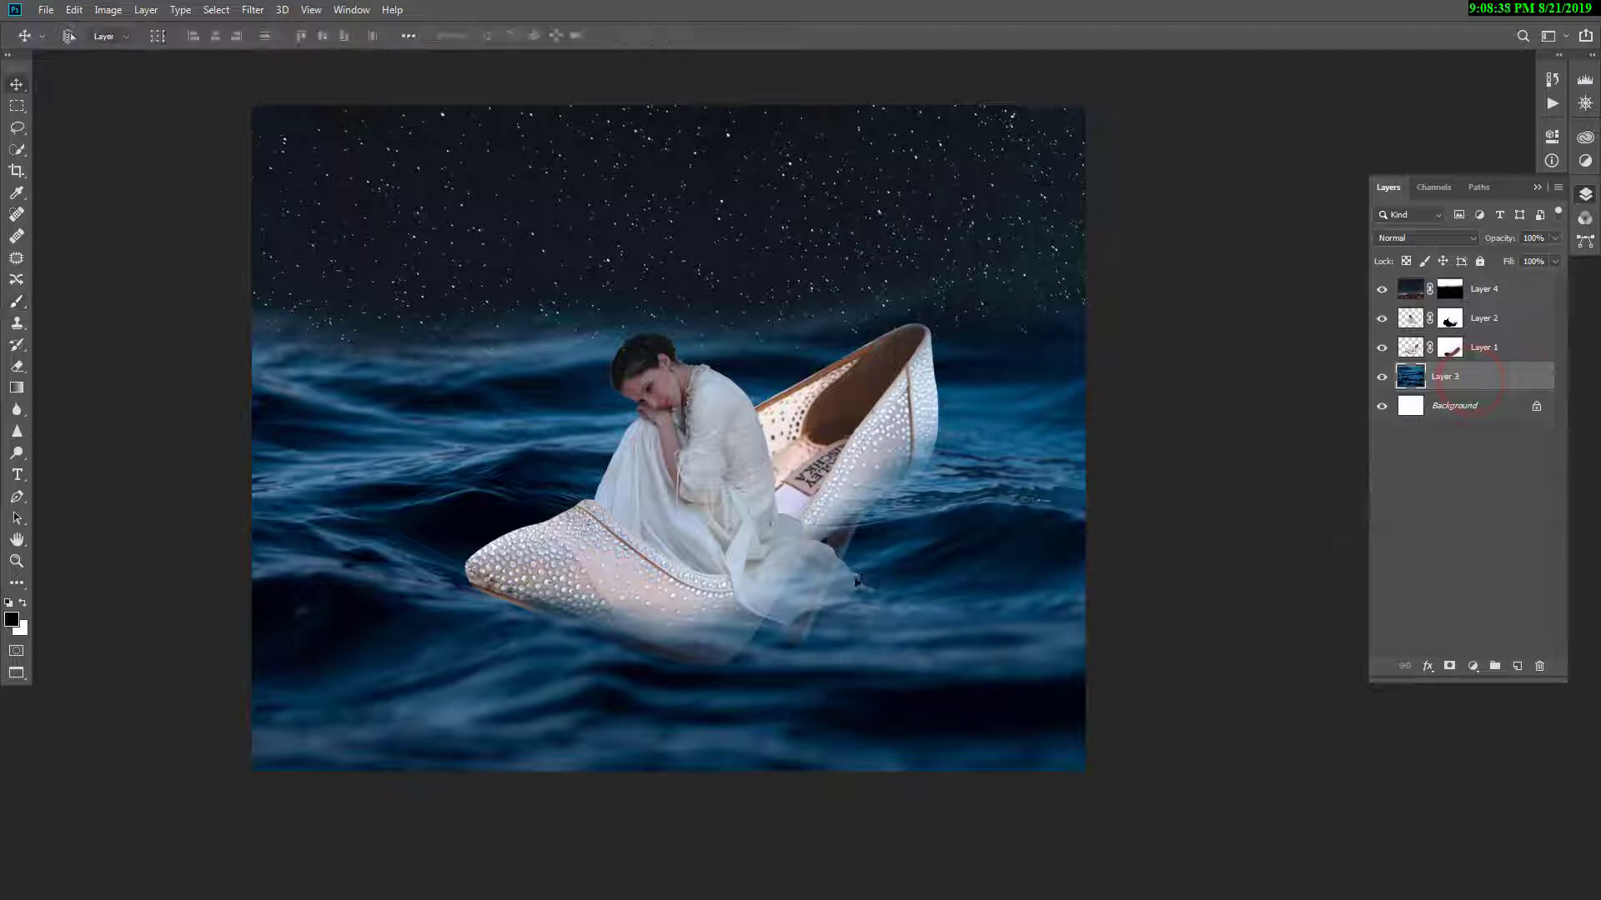
{"action": "mouse_move", "coordinate": [925, 548]}
{"action": "left_mouse_down"}
{"action": "mouse_move", "coordinate": [946, 624]}
{"action": "mouse_move", "coordinate": [917, 577]}
{"action": "mouse_move", "coordinate": [959, 546]}
{"action": "mouse_move", "coordinate": [912, 558]}
{"action": "left_mouse_up"}
{"action": "key", "text": "ctrl+t"}
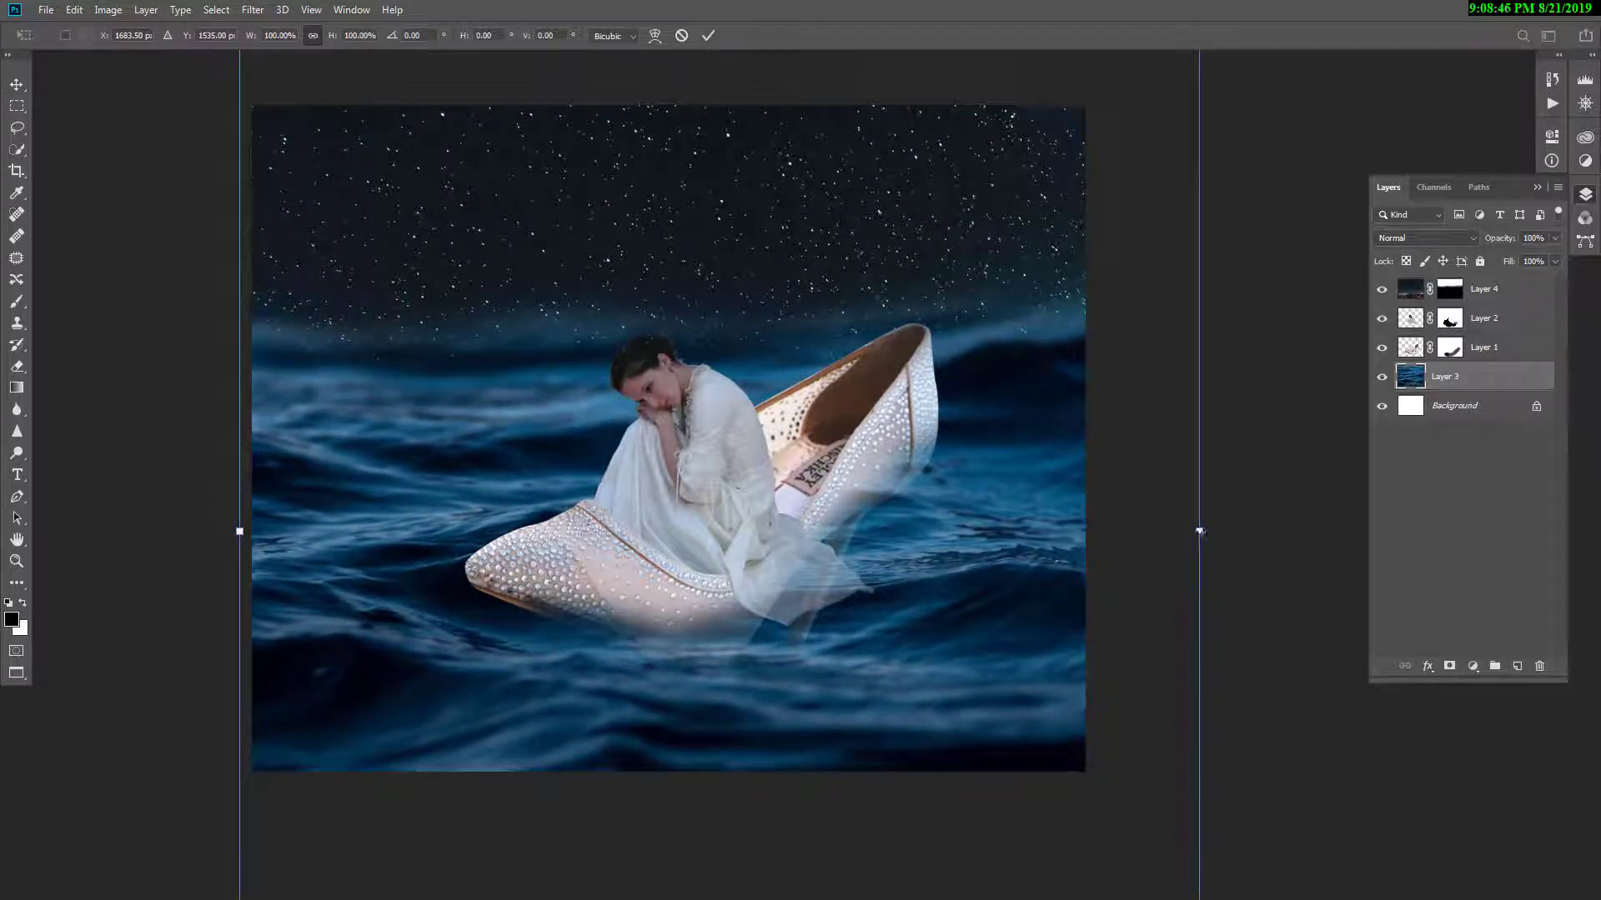
{"action": "left_click_drag", "start_coordinate": [1200, 531], "coordinate": [1243, 531]}
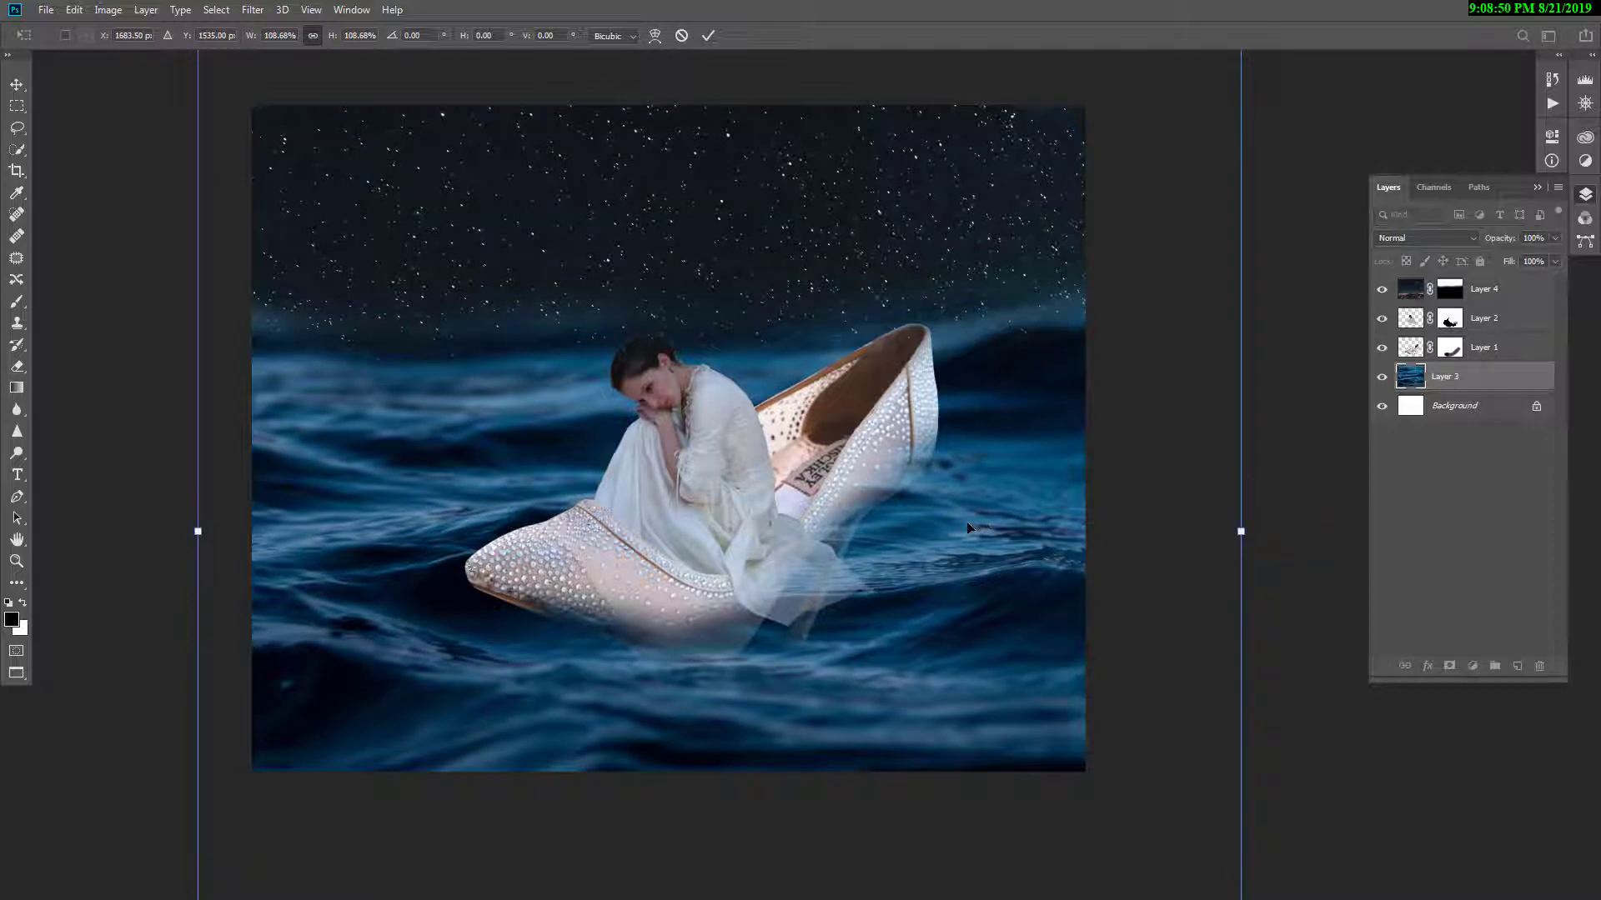
{"action": "left_click_drag", "start_coordinate": [963, 527], "coordinate": [855, 538]}
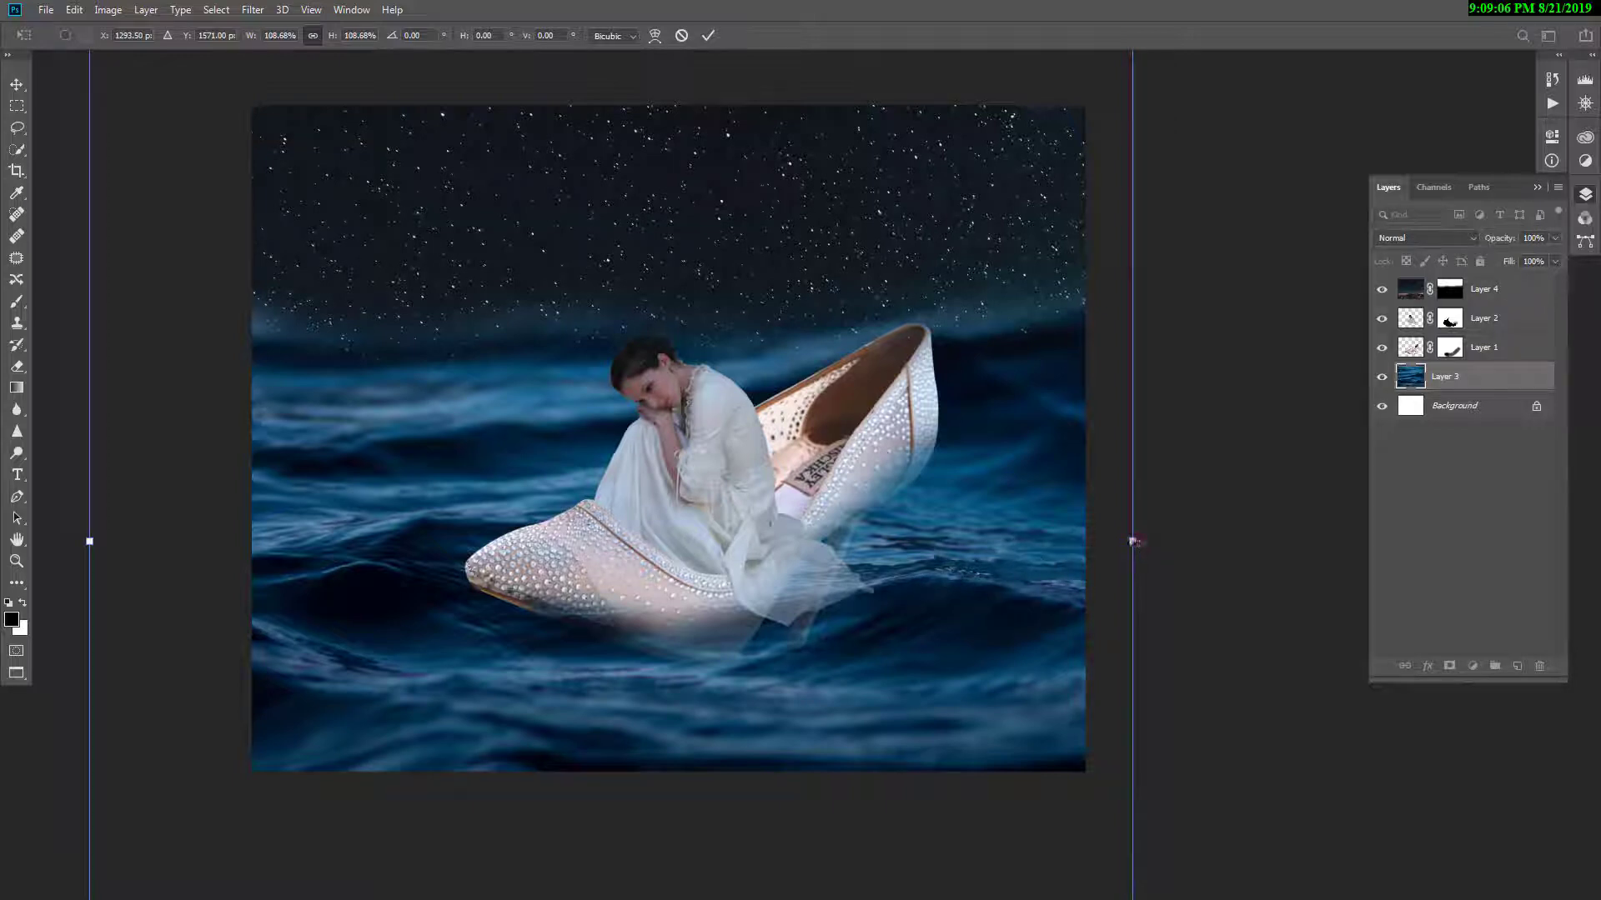
{"action": "left_click_drag", "start_coordinate": [1134, 541], "coordinate": [1189, 540]}
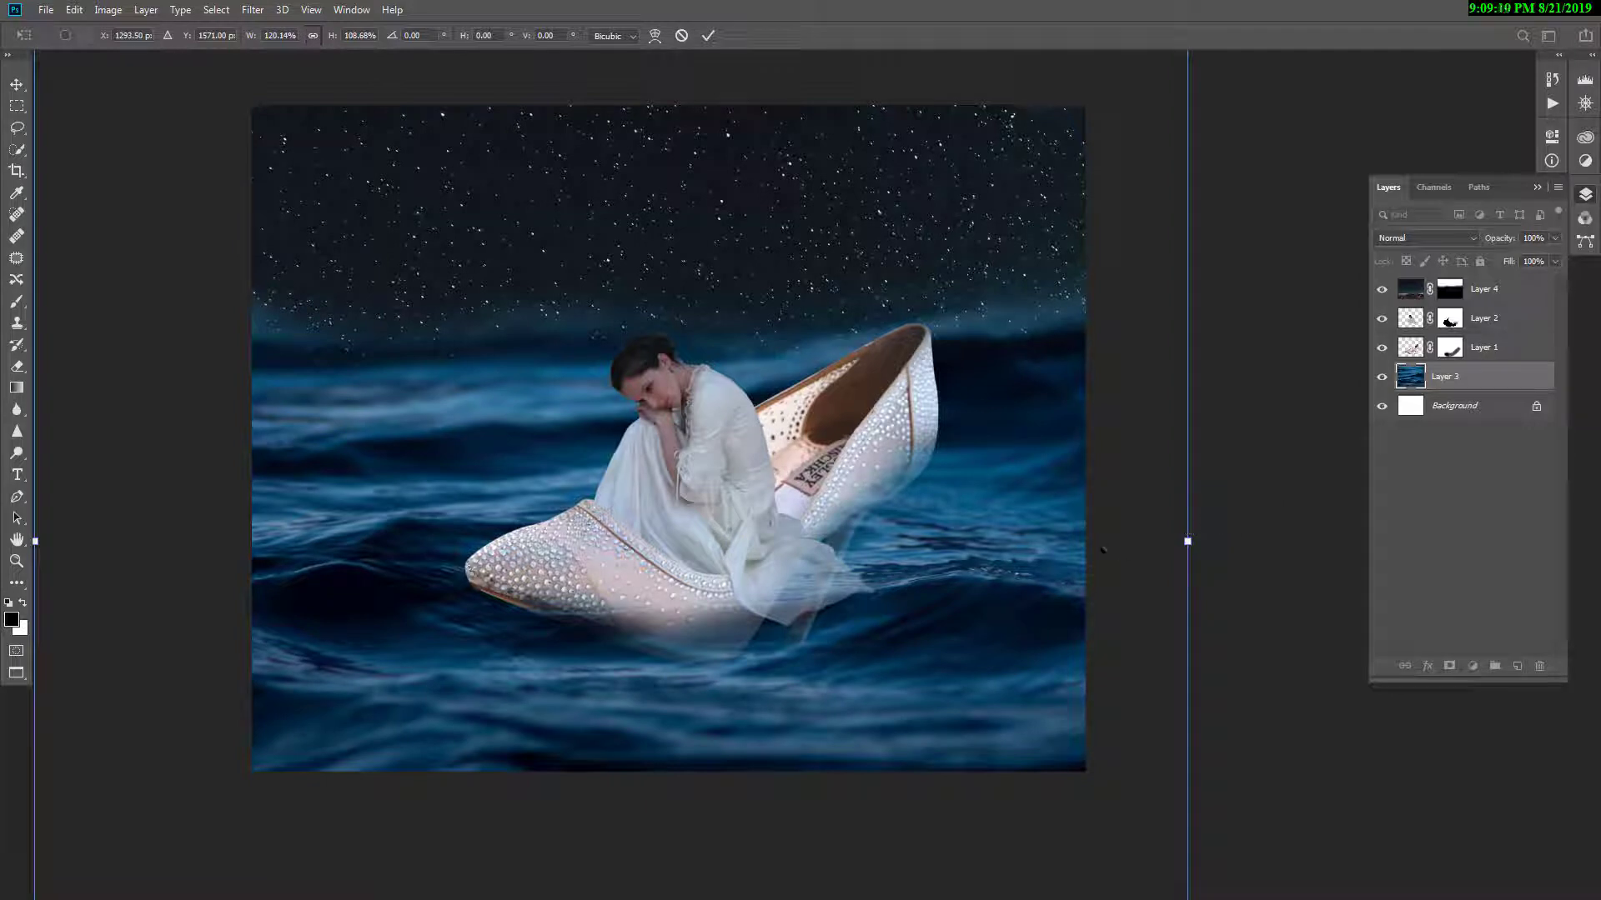
{"action": "key", "text": "Return"}
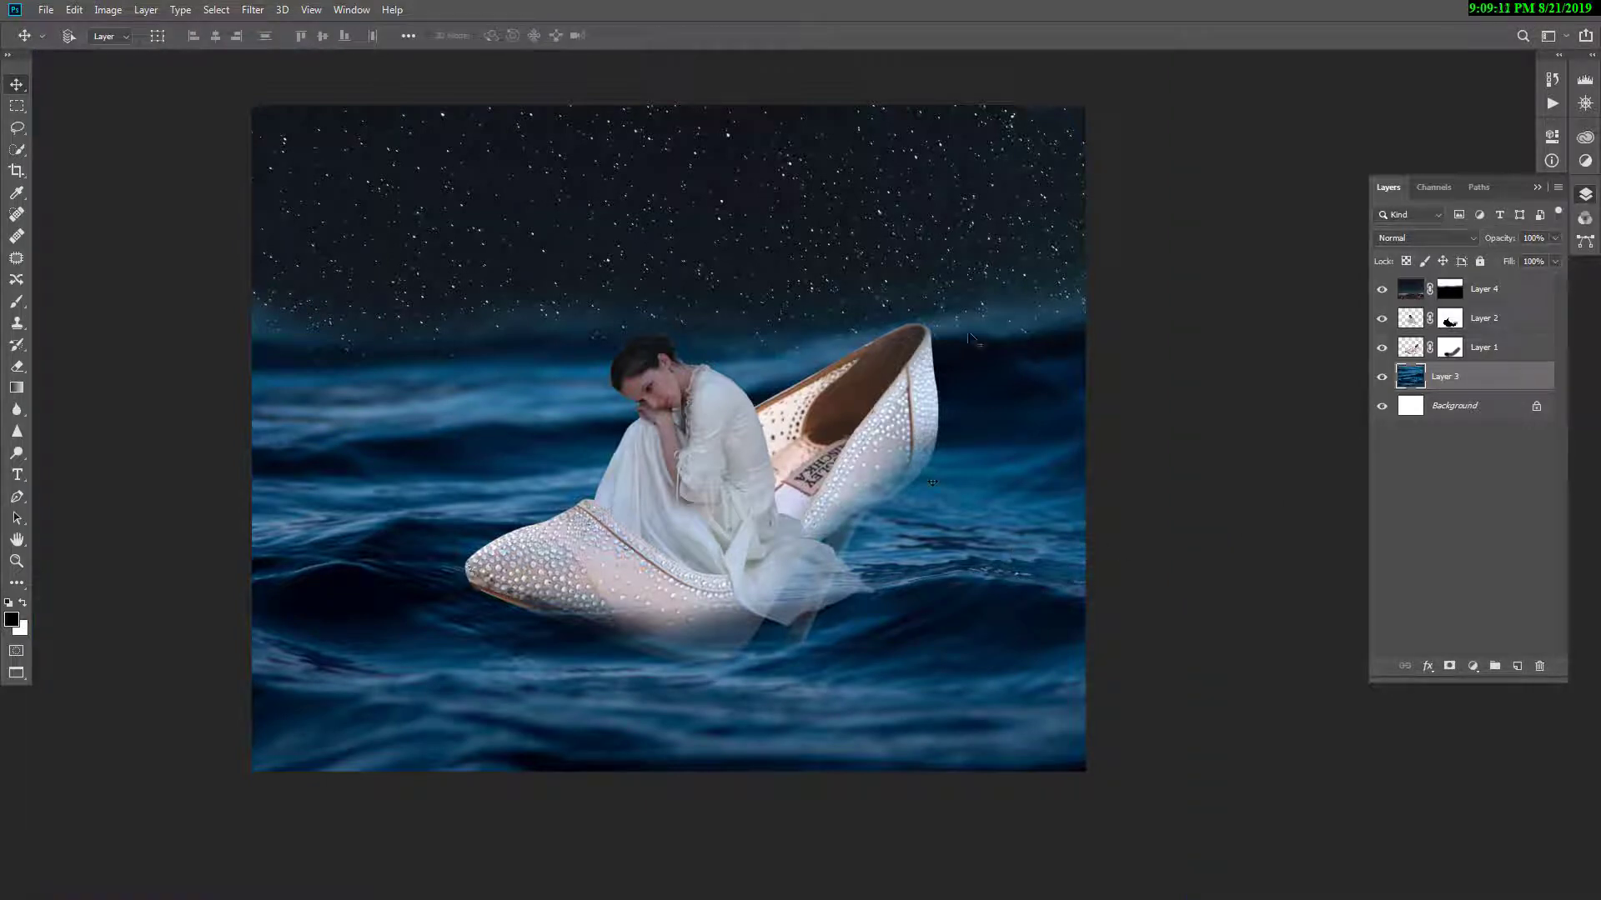
Add a new layer above Layer 4, fill it with white, and turn it black using Hue/Saturation with Lightness at -100.
{"action": "left_click", "coordinate": [1454, 290]}
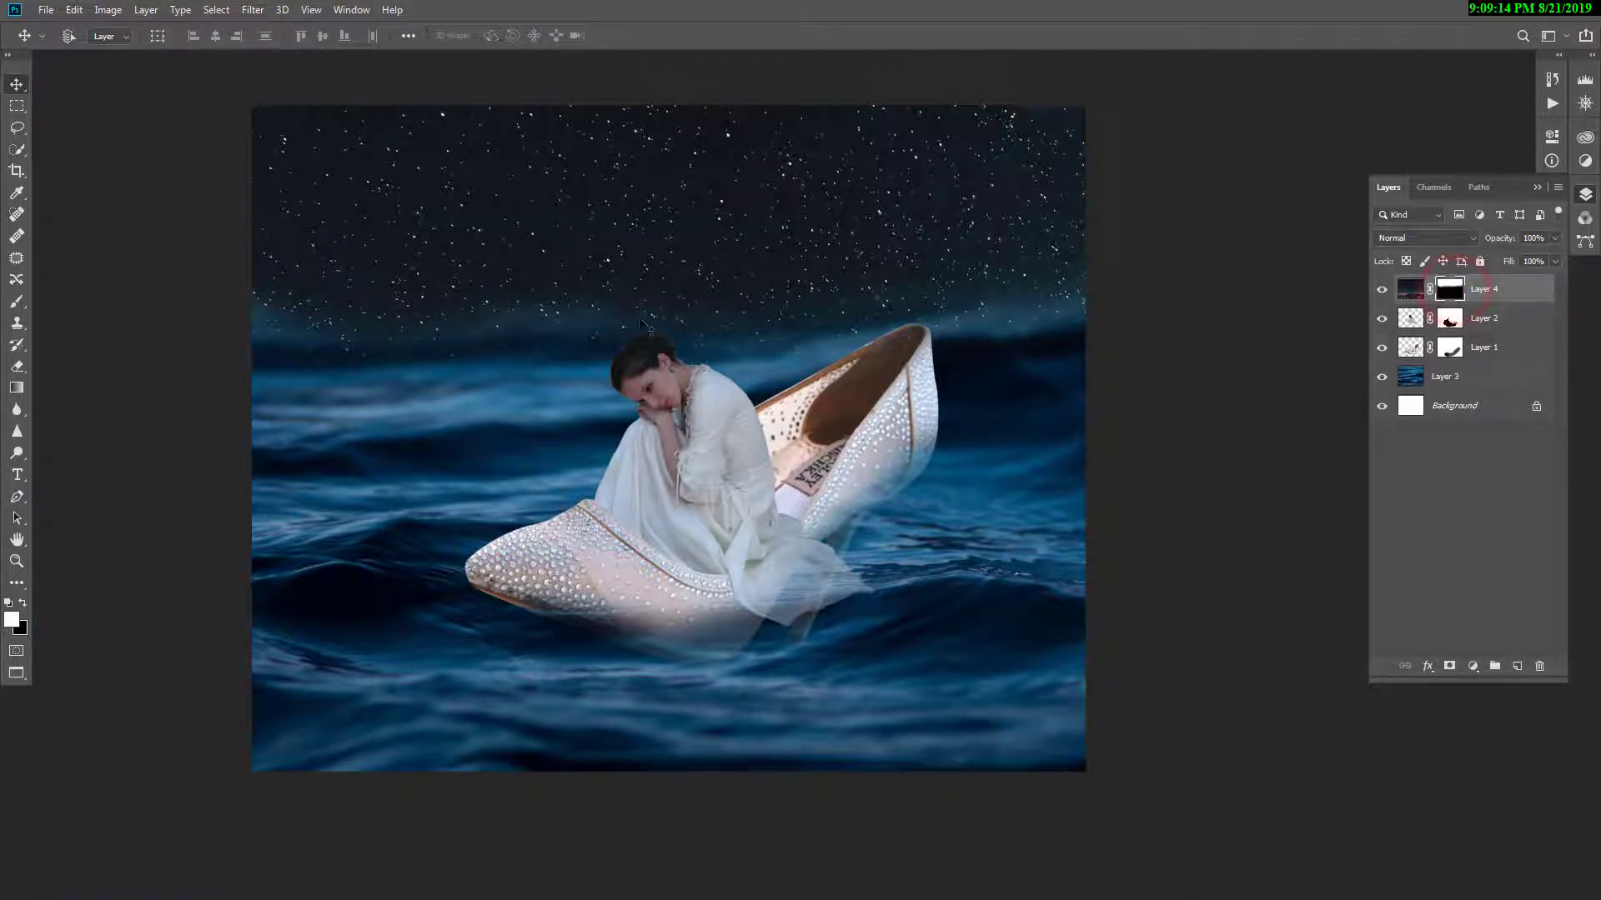
{"action": "left_click_drag", "start_coordinate": [580, 310], "coordinate": [594, 292]}
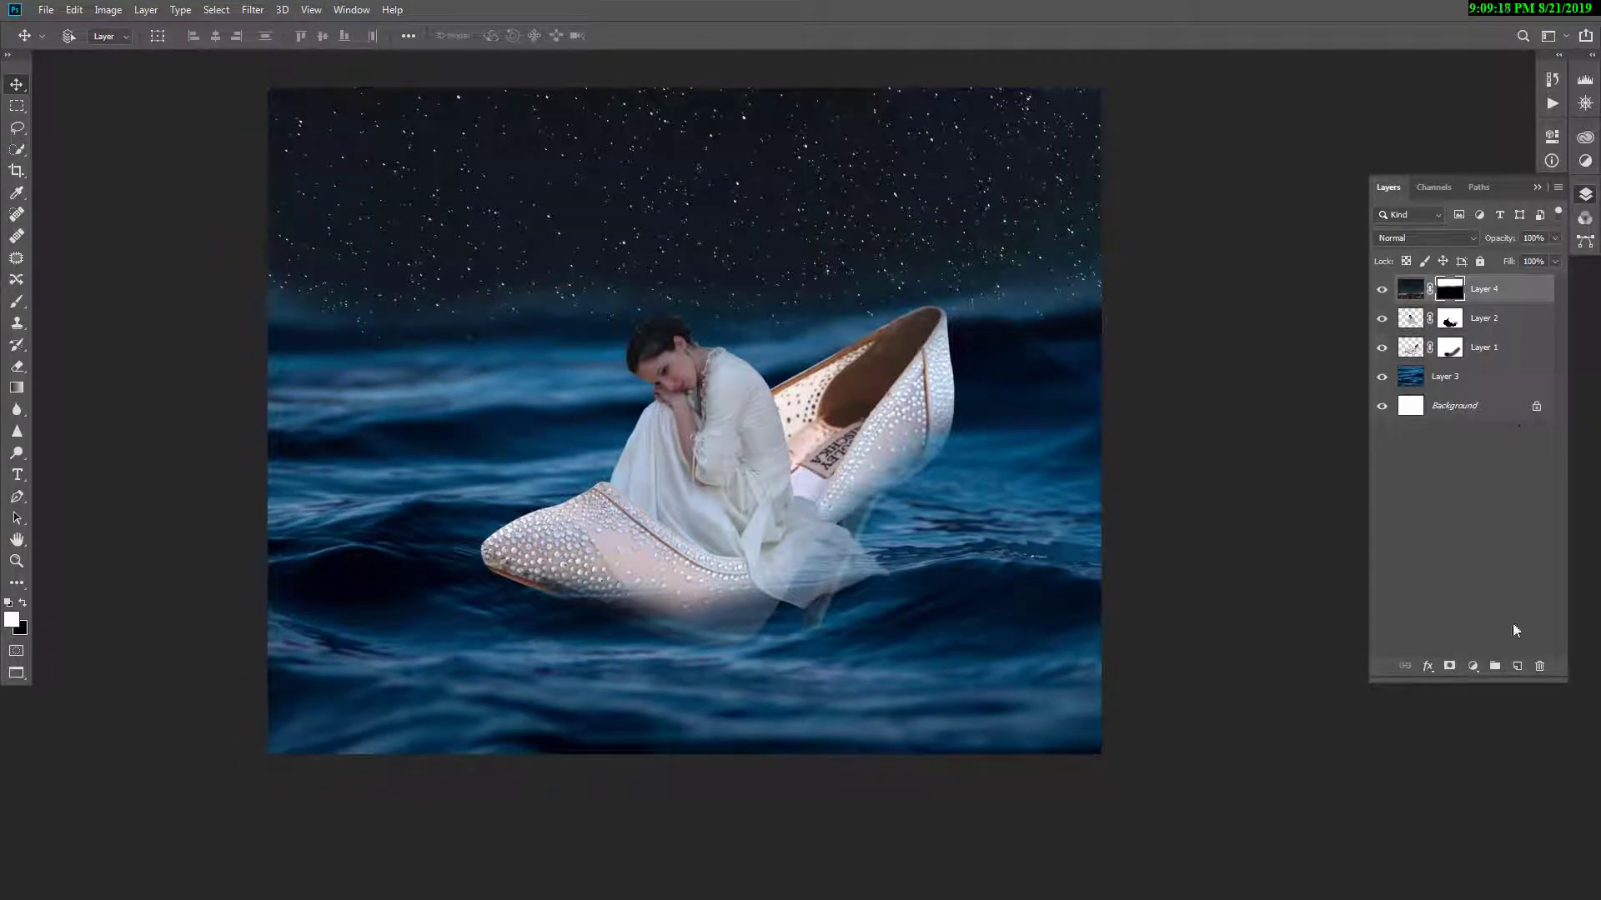
{"action": "left_click", "coordinate": [1516, 666]}
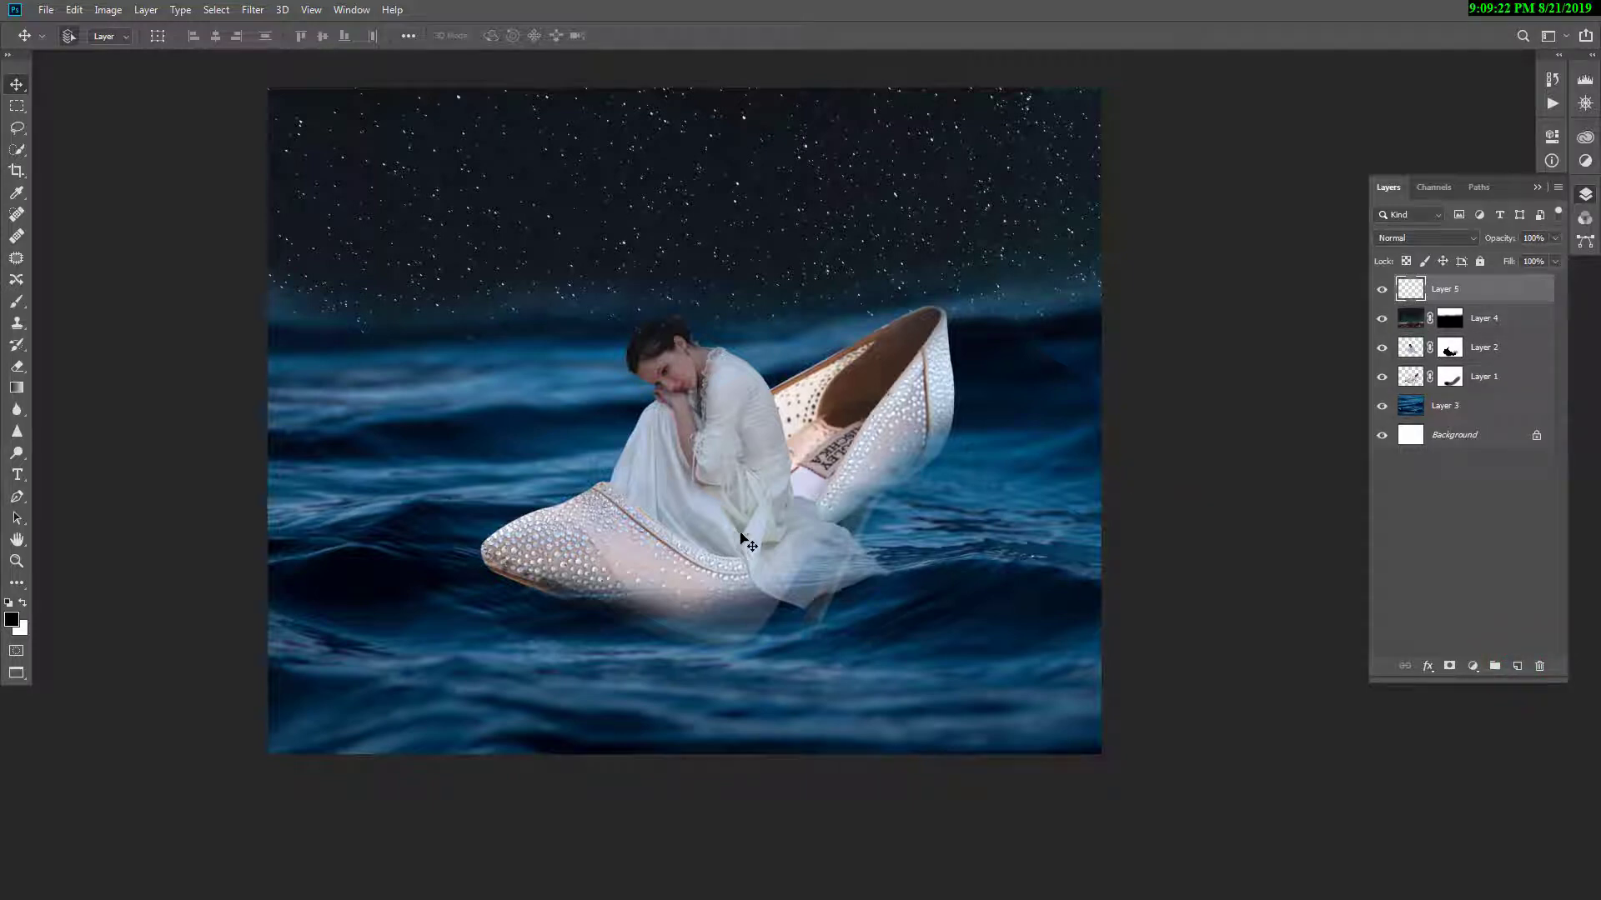
{"action": "key", "text": "ctrl+BackSpace"}
{"action": "key", "text": "ctrl+u"}
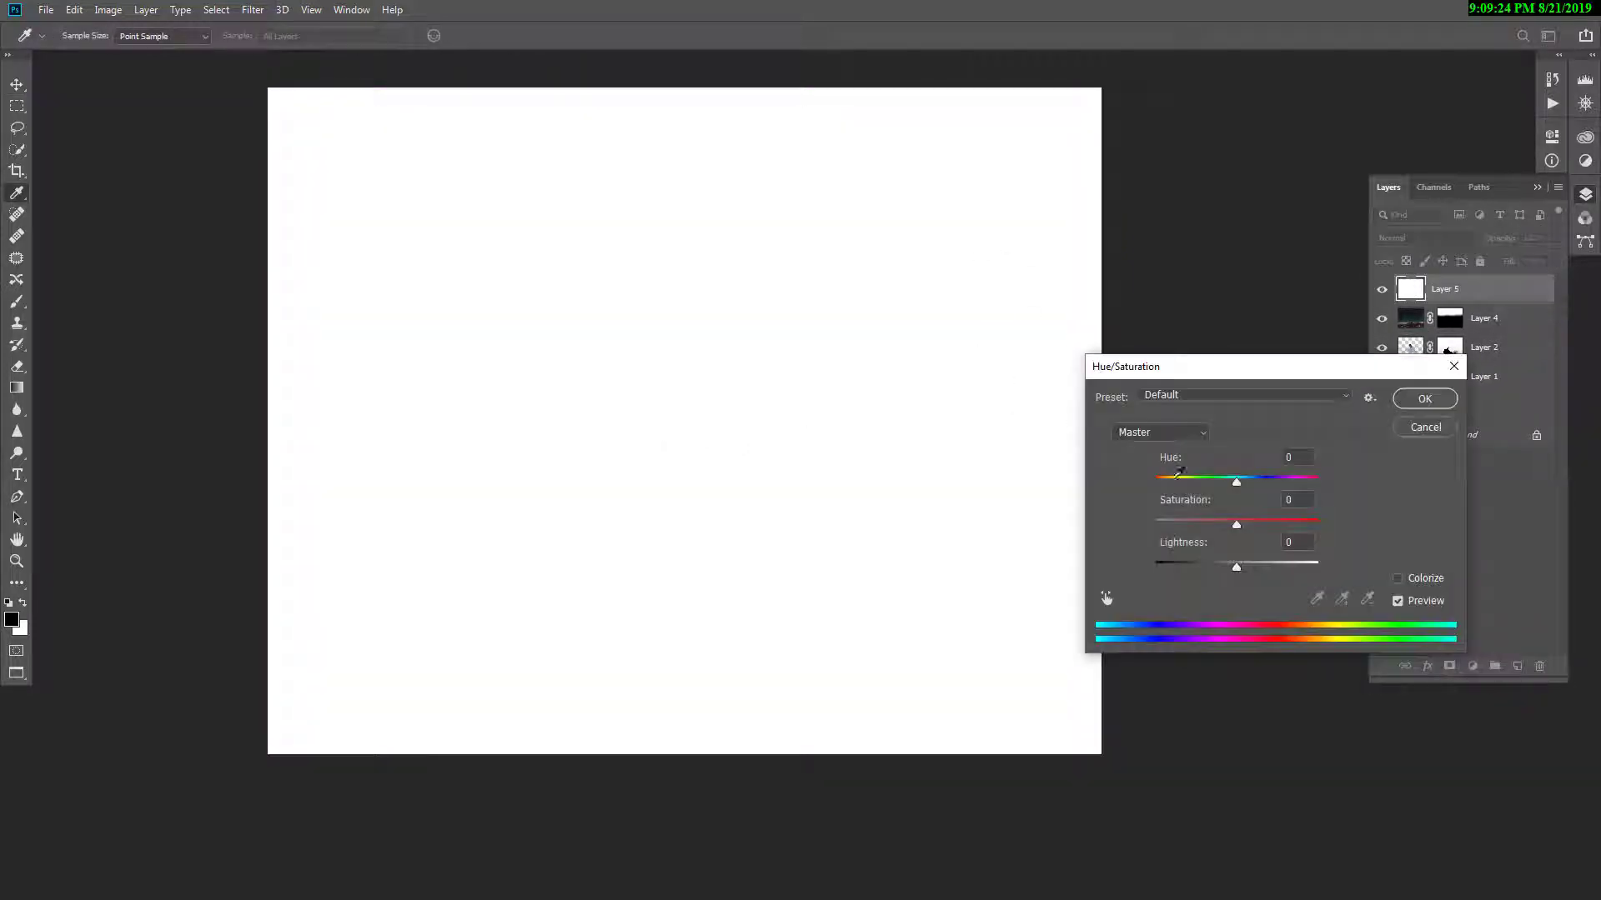
{"action": "left_click_drag", "start_coordinate": [1224, 565], "coordinate": [1124, 567]}
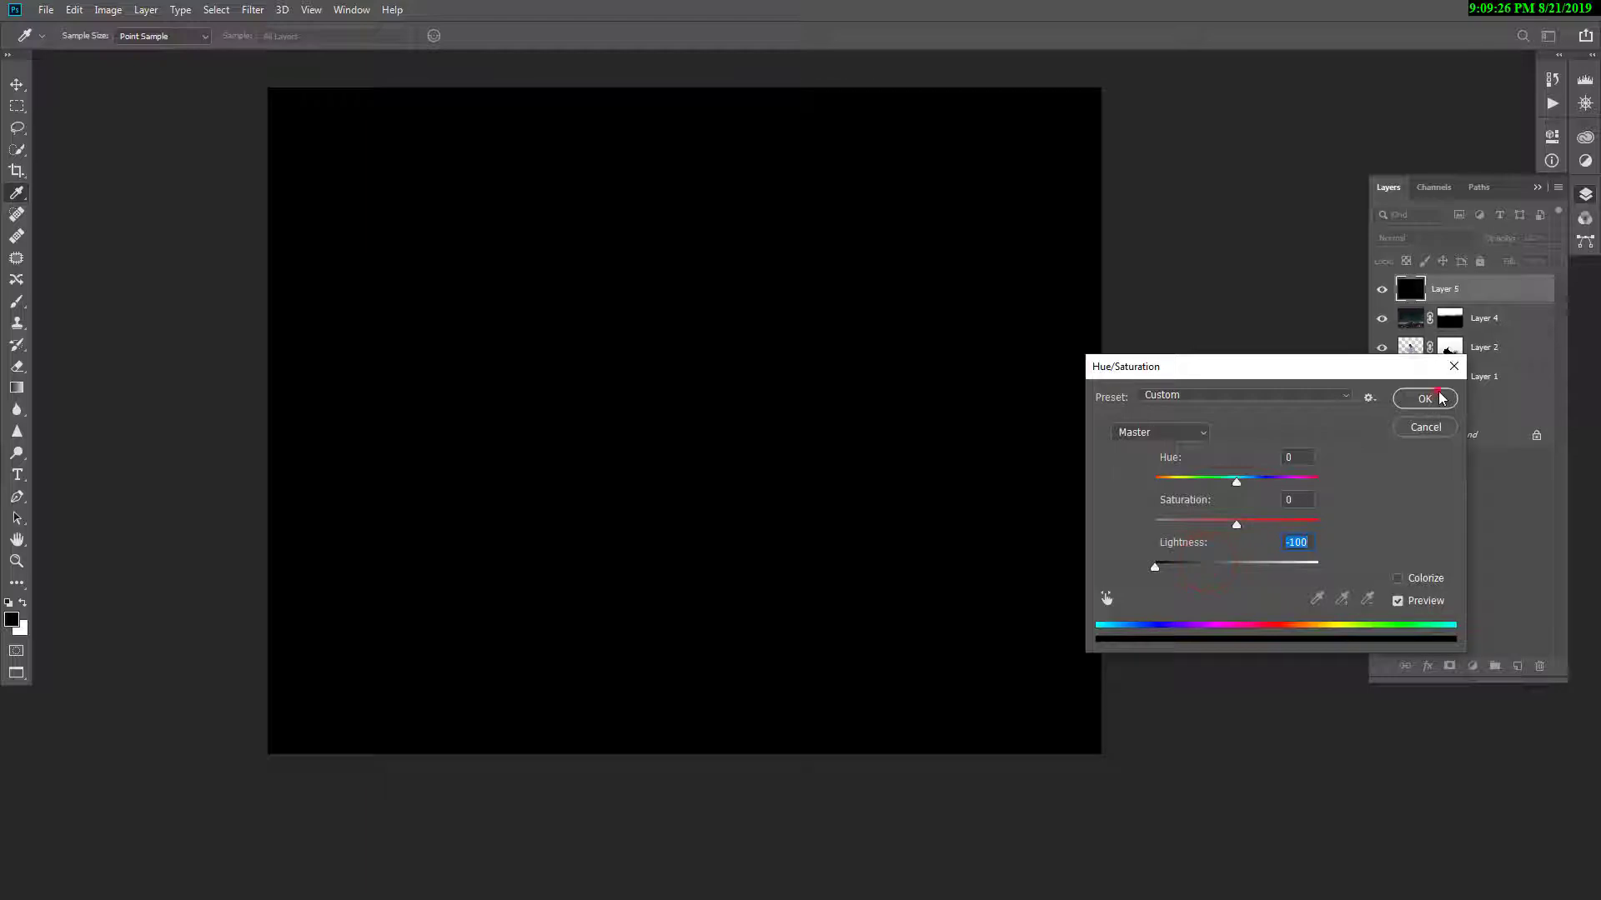
{"action": "left_click", "coordinate": [1424, 398]}
Erase the middle of the black Layer 5 with a very large soft eraser, leaving a dark vignette around the canvas edges.
{"action": "key", "text": "e"}
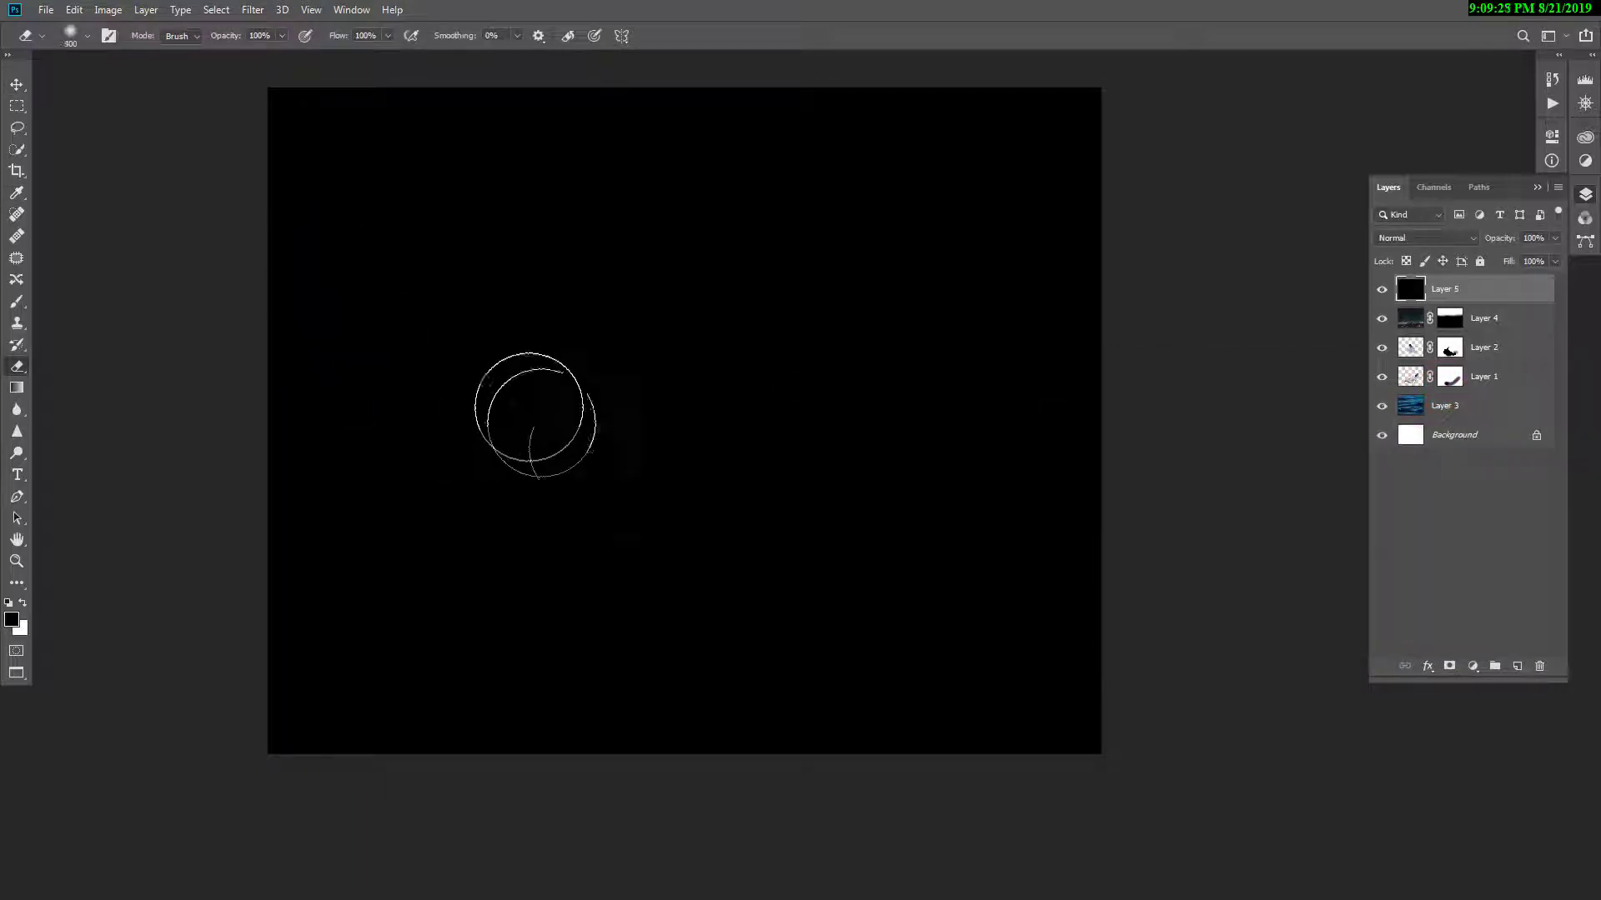
{"action": "key", "text": "bracketright"}
{"action": "key", "text": "bracketright"}
{"action": "key", "text": "bracketright"}
{"action": "key", "text": "bracketright"}
{"action": "key", "text": "bracketright"}
{"action": "key", "text": "bracketright"}
{"action": "key", "text": "bracketright"}
{"action": "key", "text": "bracketright"}
{"action": "mouse_move", "coordinate": [590, 450]}
{"action": "left_mouse_down"}
{"action": "mouse_move", "coordinate": [567, 467]}
{"action": "mouse_move", "coordinate": [636, 328]}
{"action": "mouse_move", "coordinate": [808, 329]}
{"action": "left_mouse_up"}
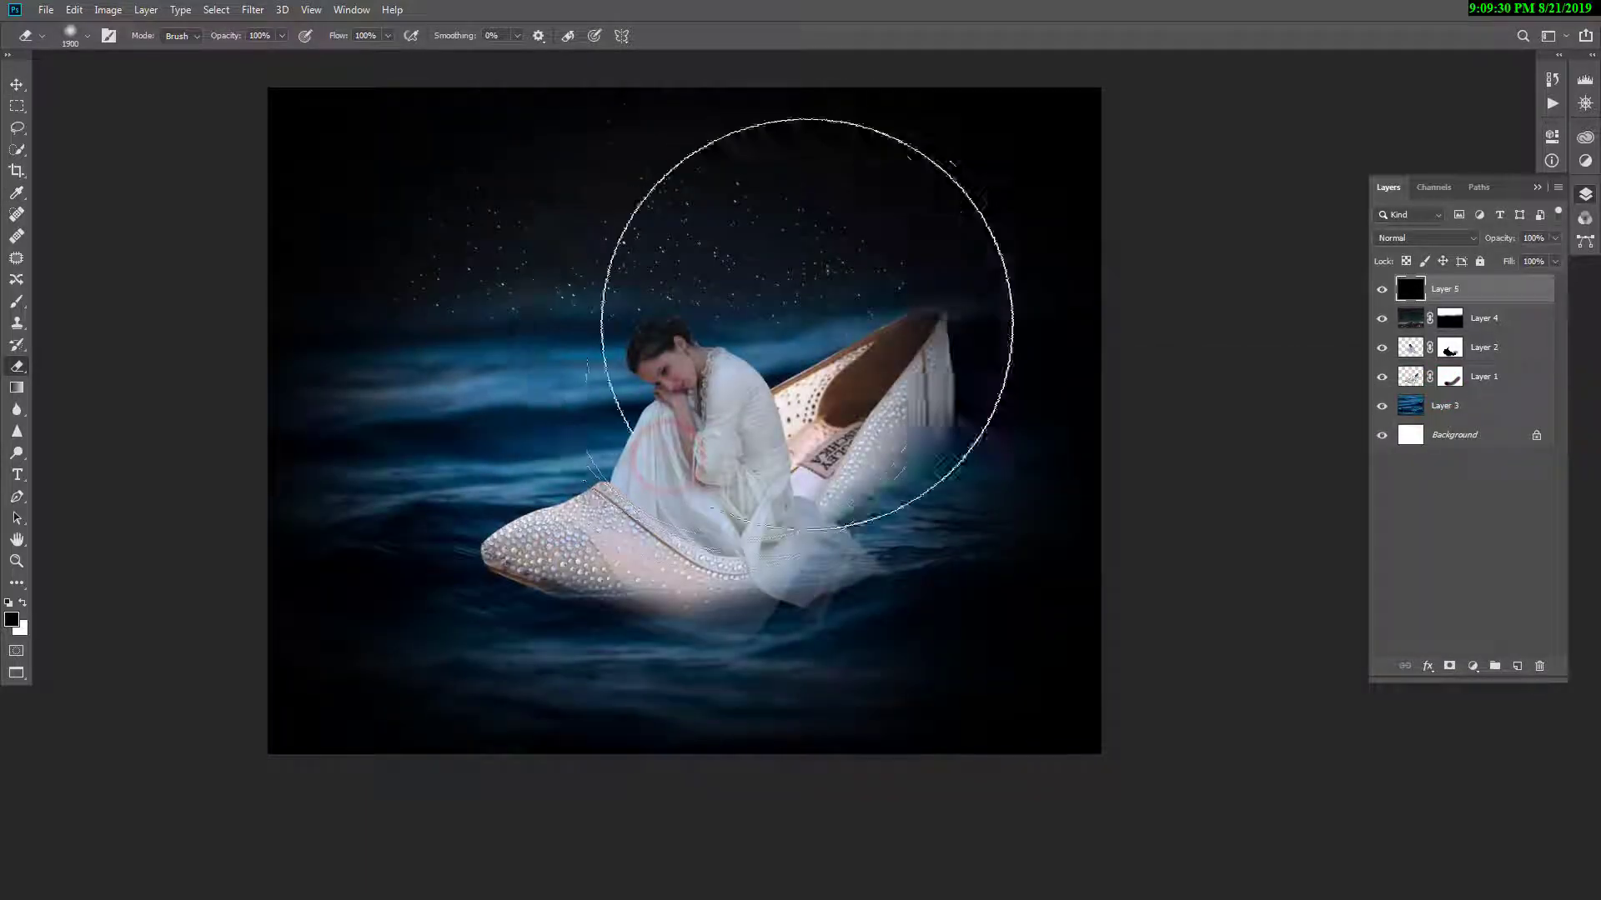
{"action": "key", "text": "bracketleft"}
{"action": "key", "text": "bracketleft"}
{"action": "key", "text": "bracketleft"}
{"action": "key", "text": "bracketleft"}
{"action": "mouse_move", "coordinate": [528, 358]}
{"action": "left_mouse_down"}
{"action": "mouse_move", "coordinate": [608, 450]}
{"action": "mouse_move", "coordinate": [753, 490]}
{"action": "mouse_move", "coordinate": [833, 466]}
{"action": "mouse_move", "coordinate": [667, 421]}
{"action": "mouse_move", "coordinate": [584, 517]}
{"action": "mouse_move", "coordinate": [600, 408]}
{"action": "left_mouse_up"}
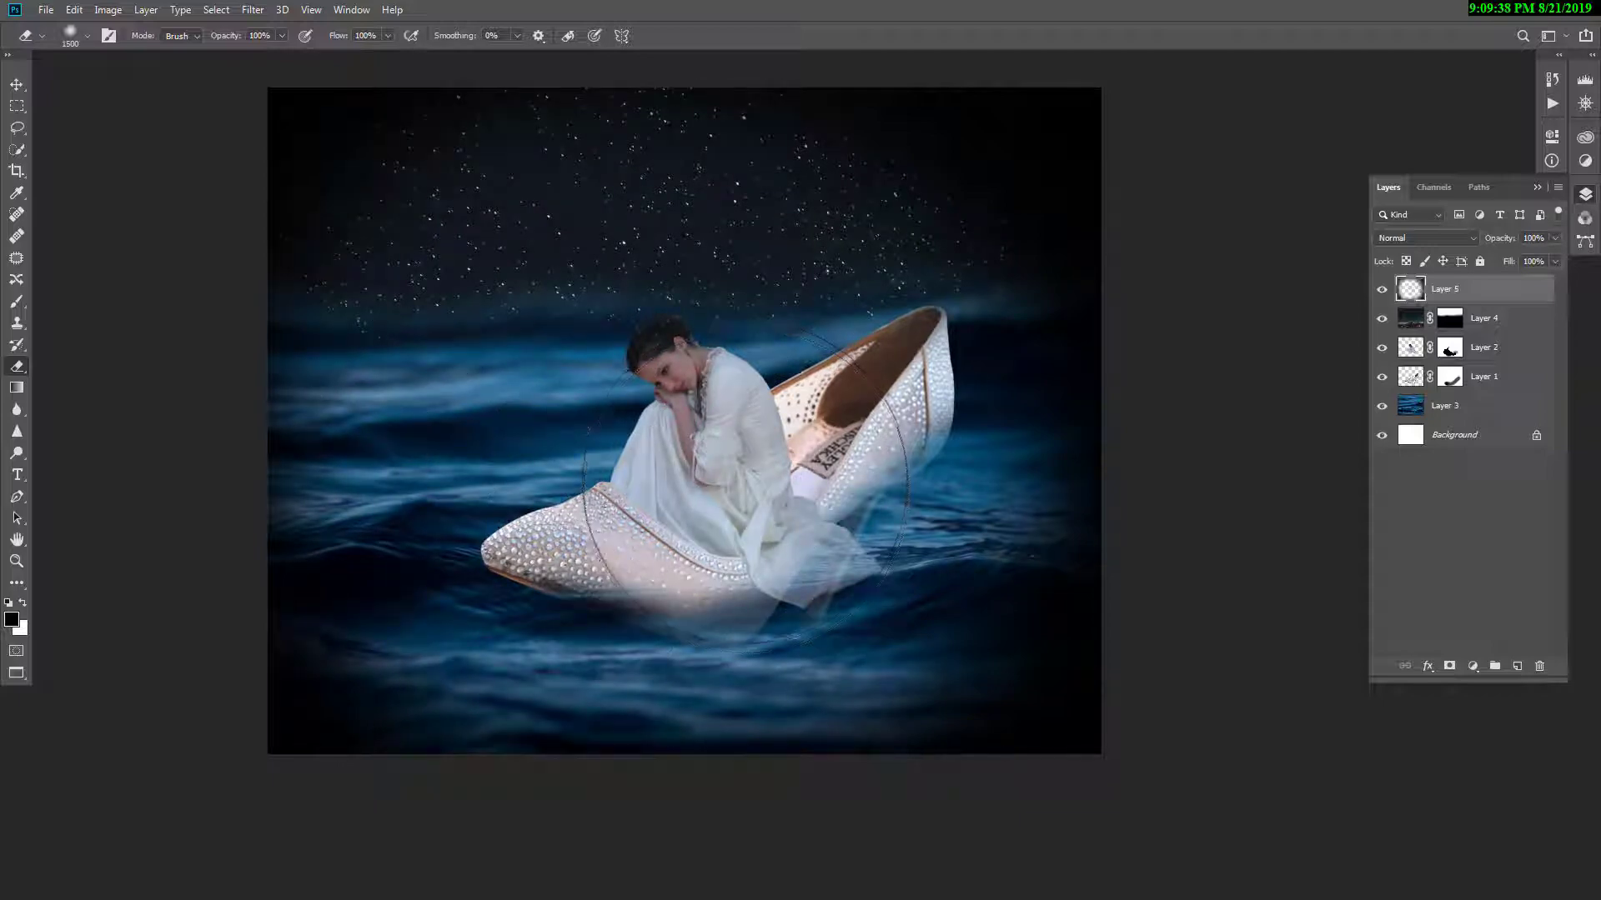
{"action": "key", "text": "v"}
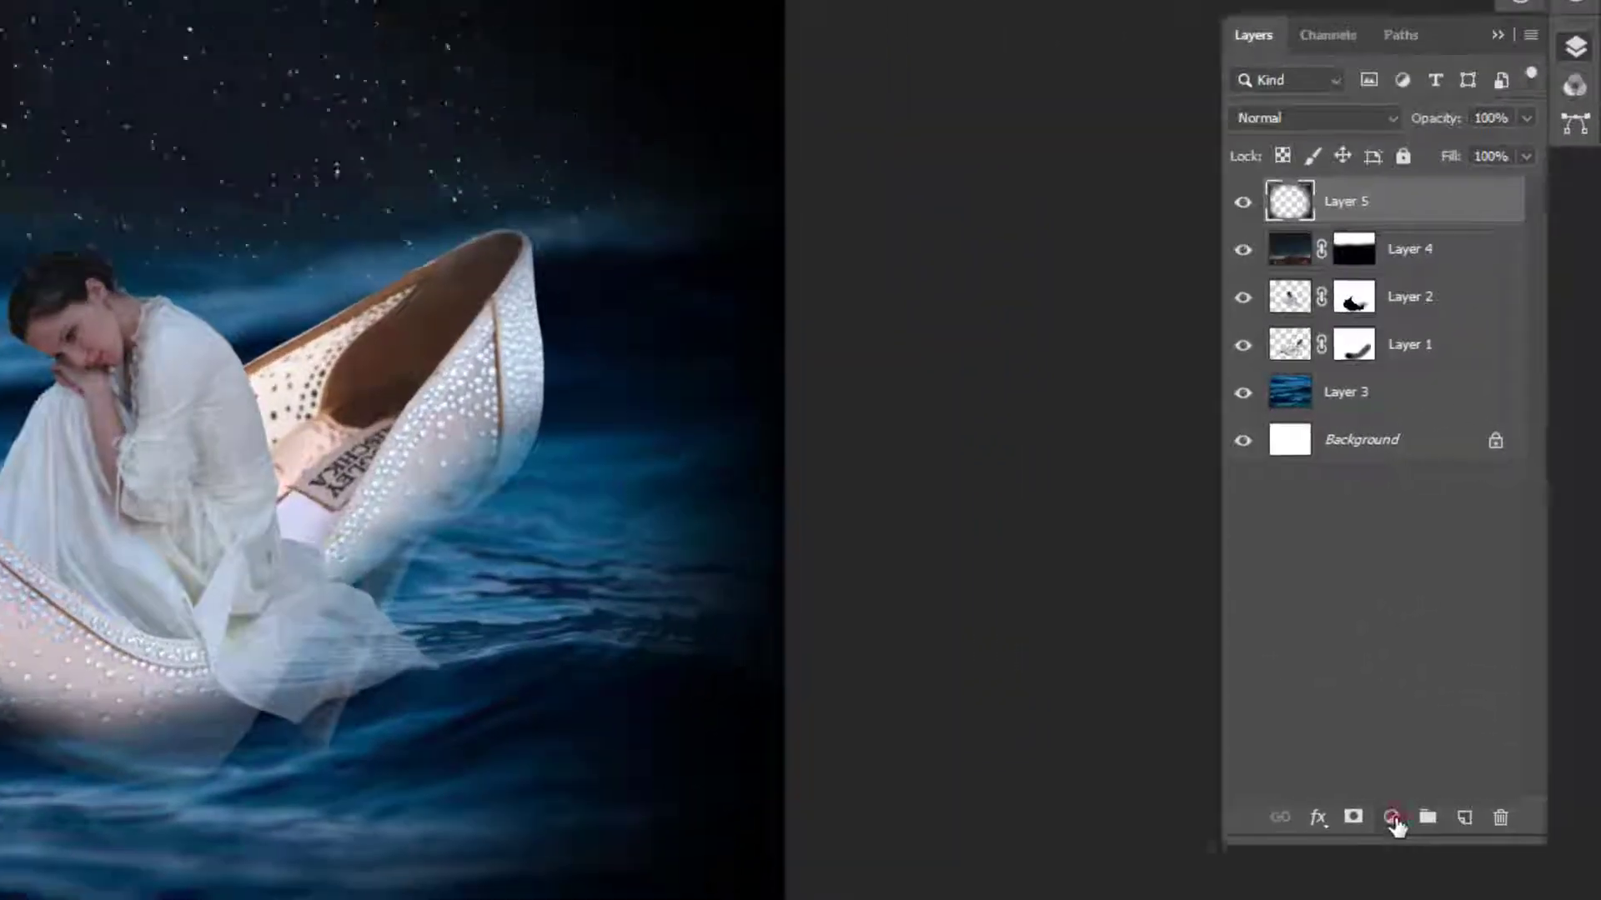
Add a linear black-to-transparent gradient fill layer above Layer 5, keeping the Color to Transparent gradient.
{"action": "left_click", "coordinate": [1472, 667]}
{"action": "left_click", "coordinate": [1427, 359]}
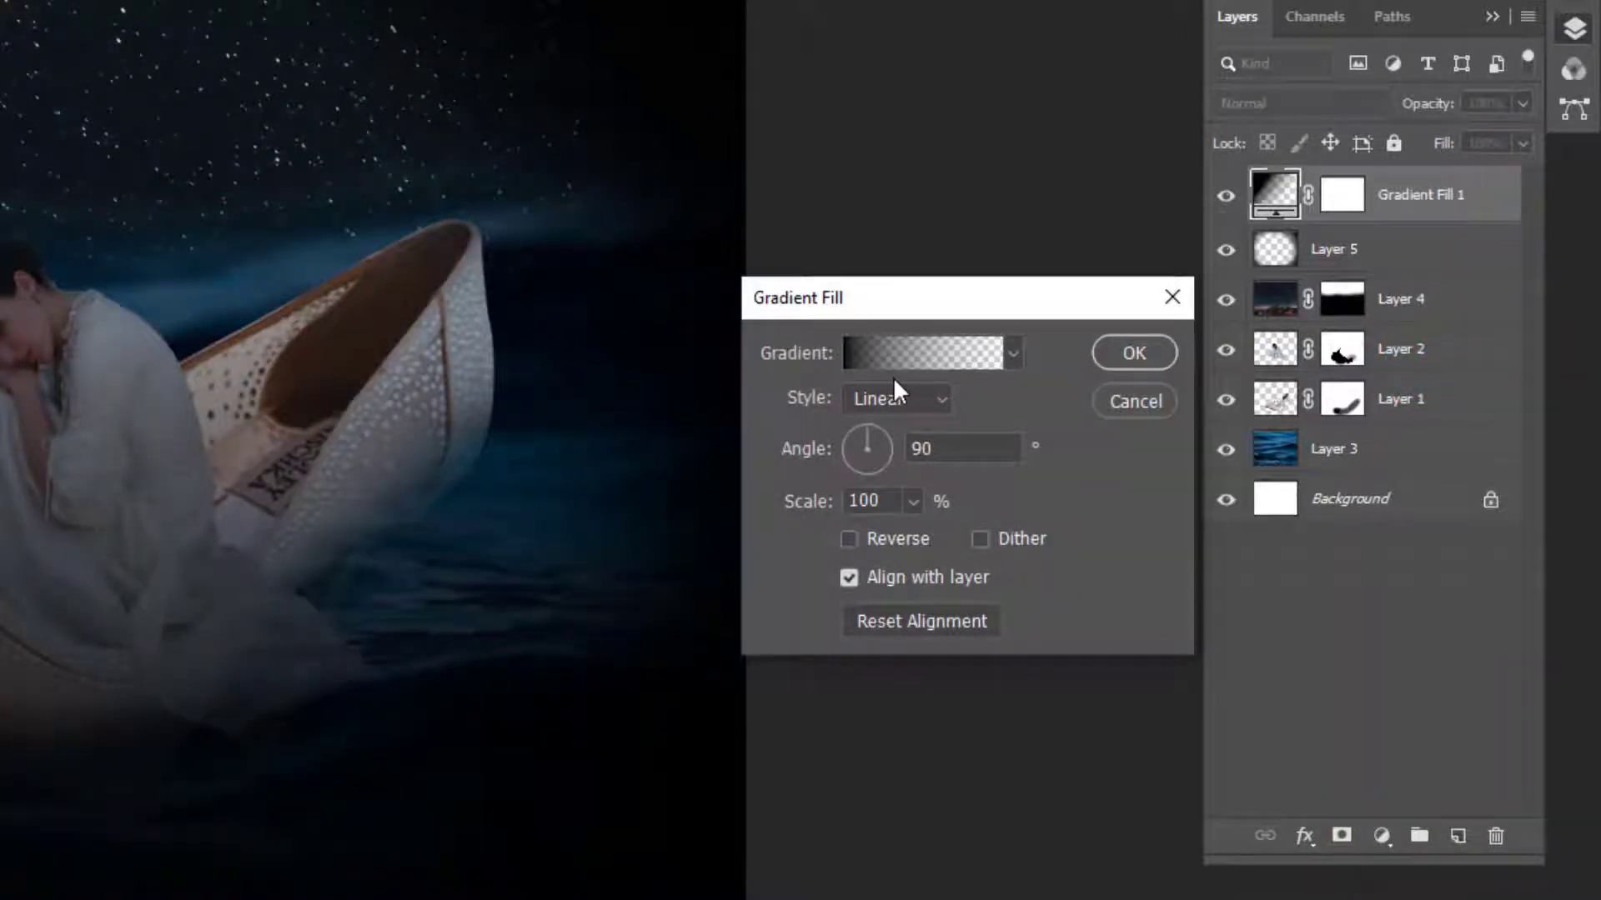
{"action": "left_click", "coordinate": [902, 353]}
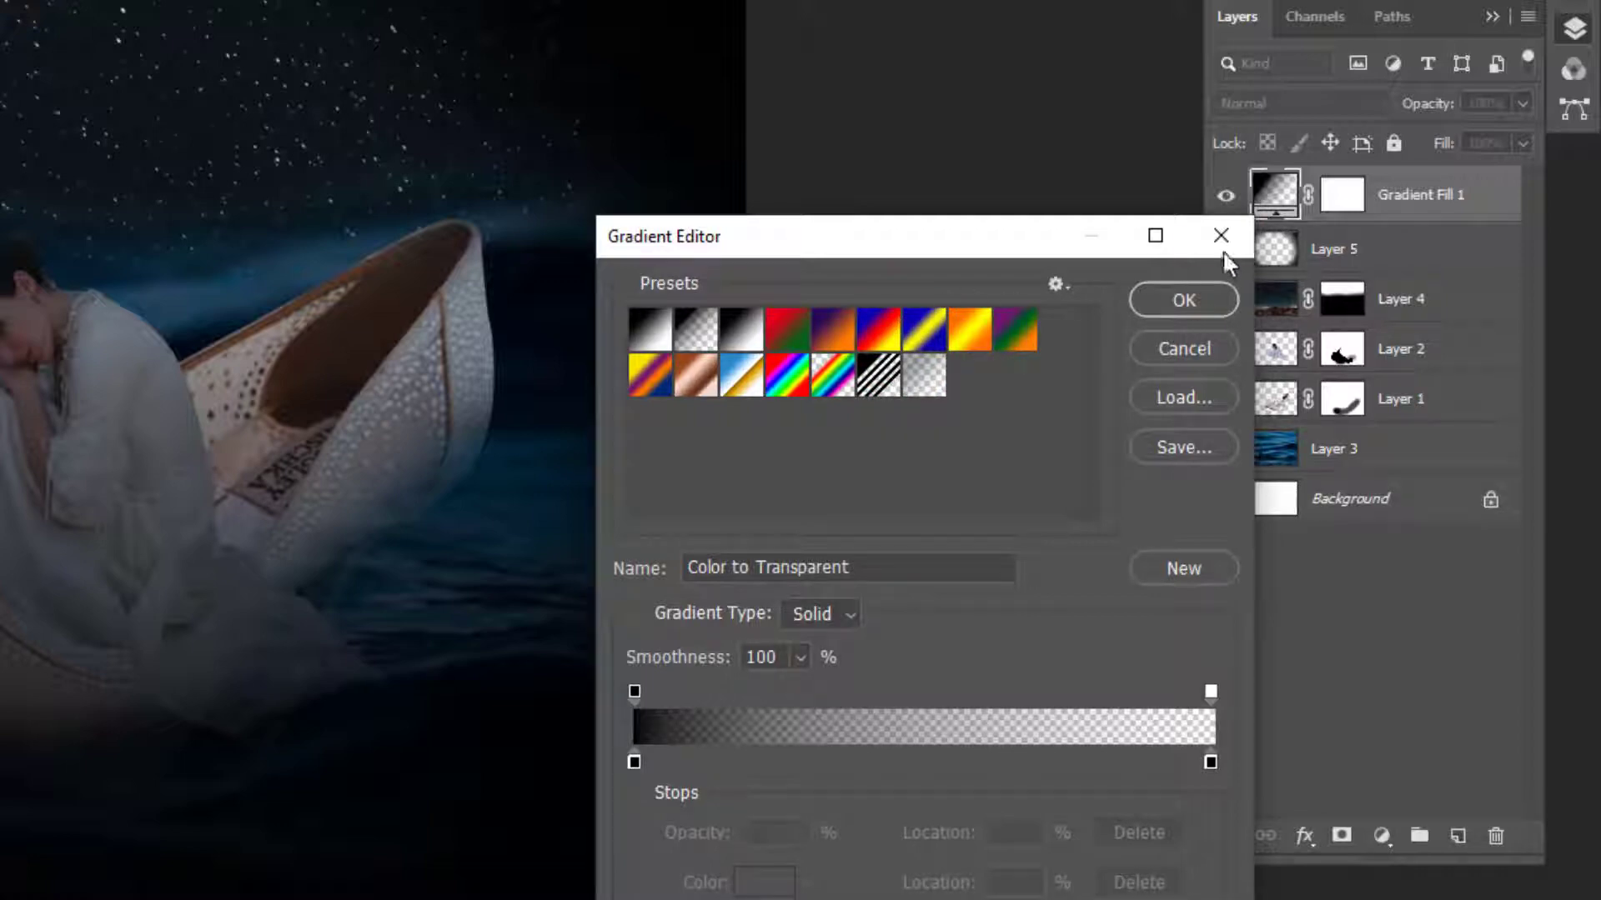
{"action": "left_click", "coordinate": [993, 243]}
{"action": "left_click", "coordinate": [1202, 347]}
Try several angles for the gradient fill, then set its angle back to 90°.
{"action": "left_click", "coordinate": [858, 432]}
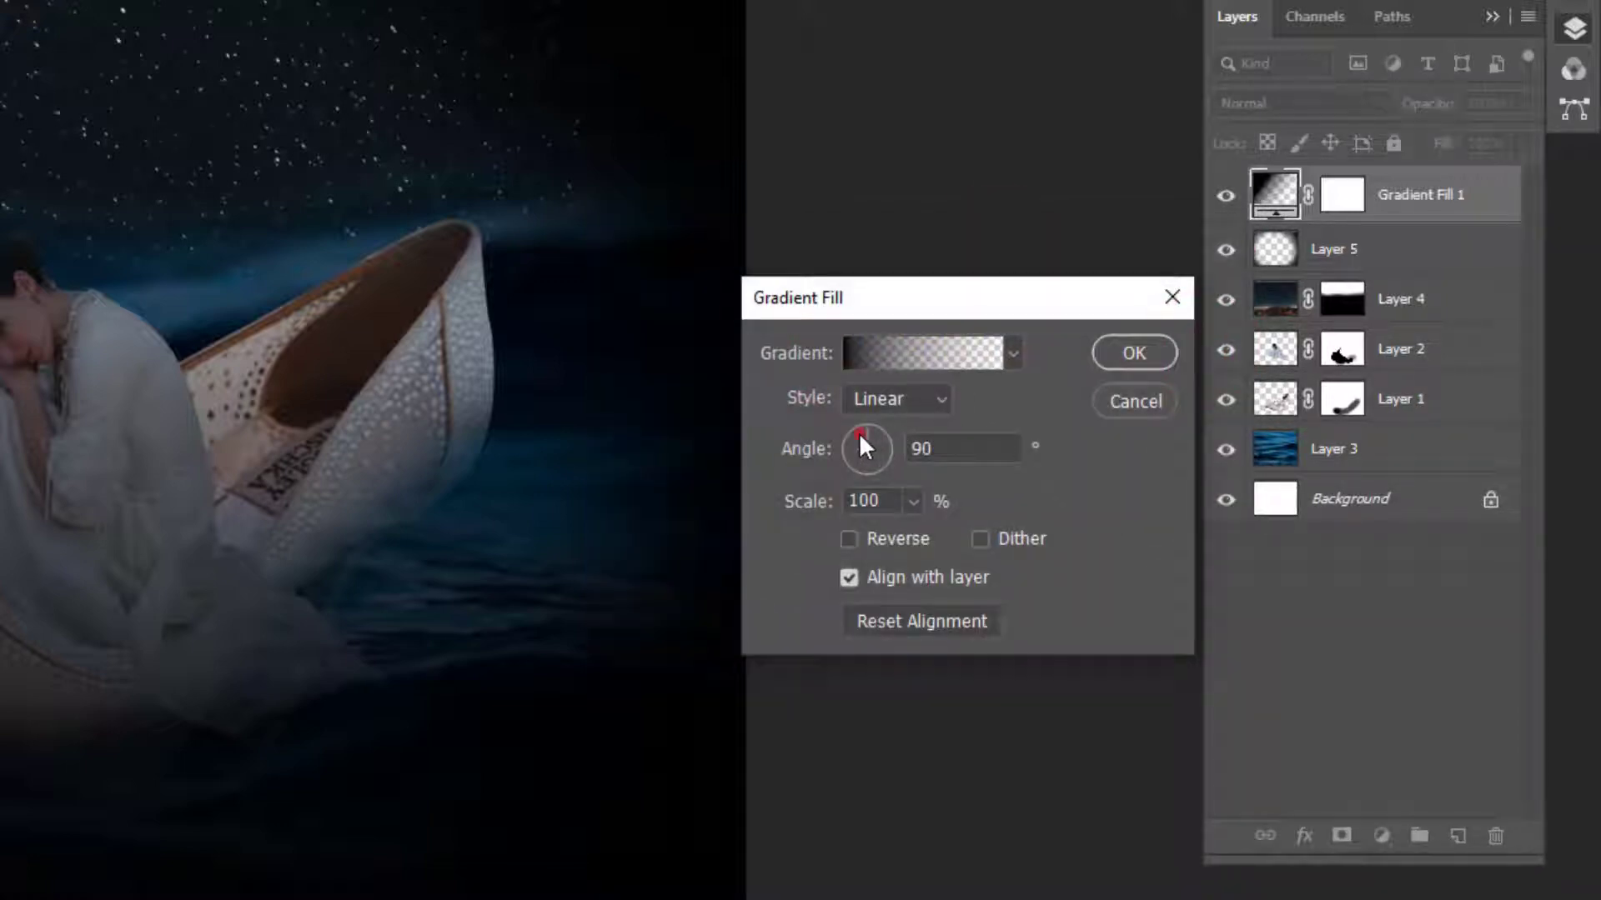
{"action": "left_click_drag", "start_coordinate": [859, 432], "coordinate": [877, 446]}
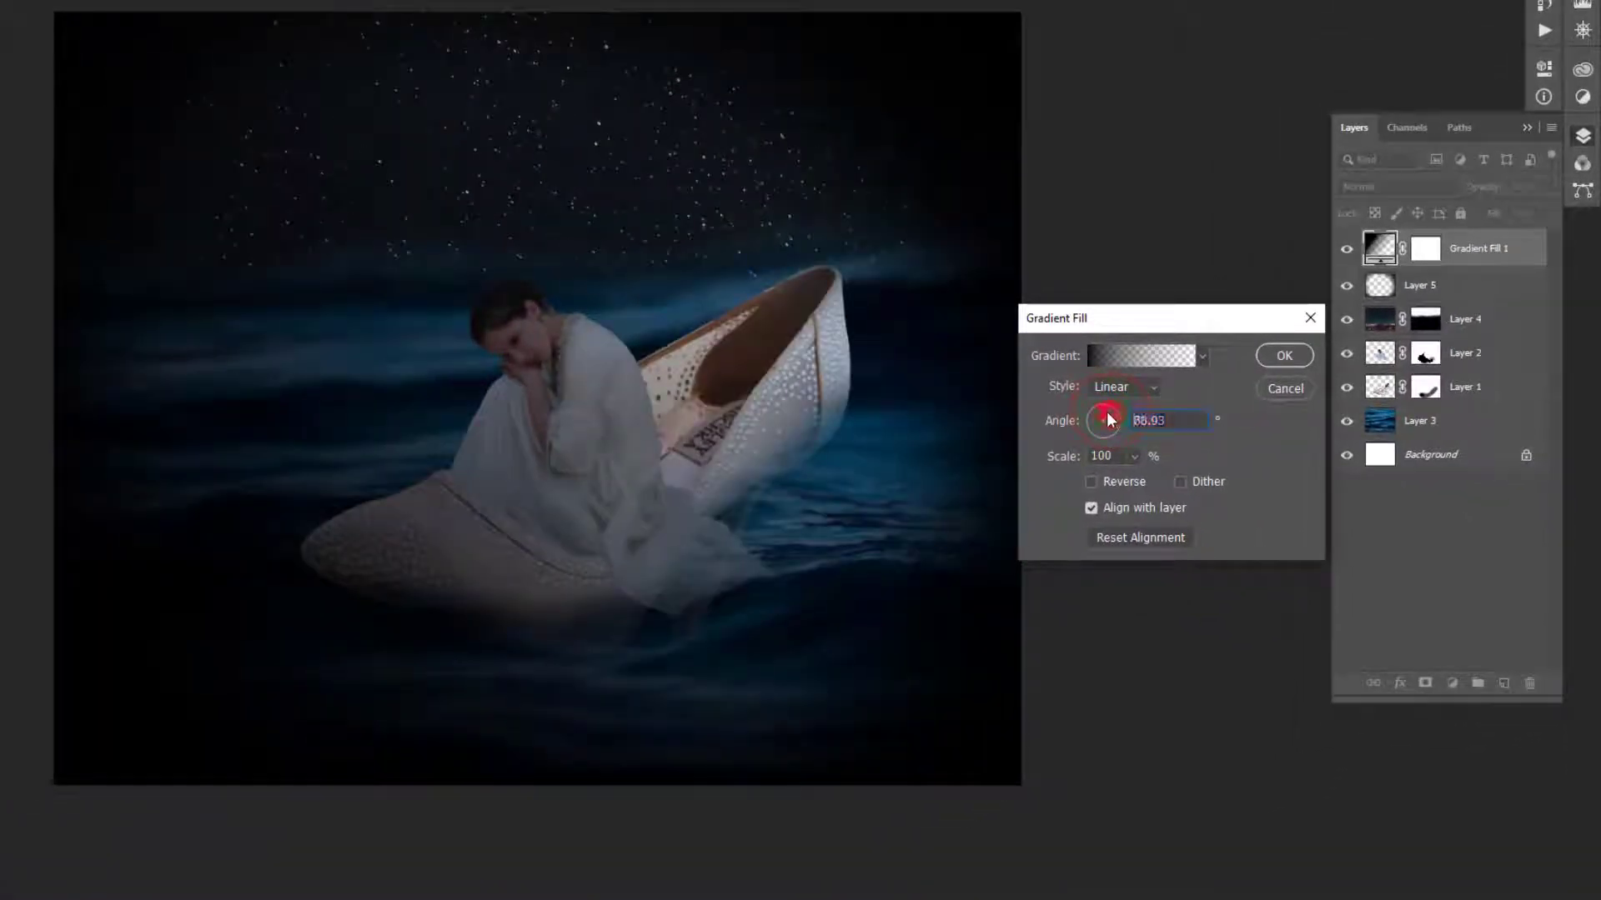
{"action": "left_click_drag", "start_coordinate": [1107, 420], "coordinate": [1107, 420]}
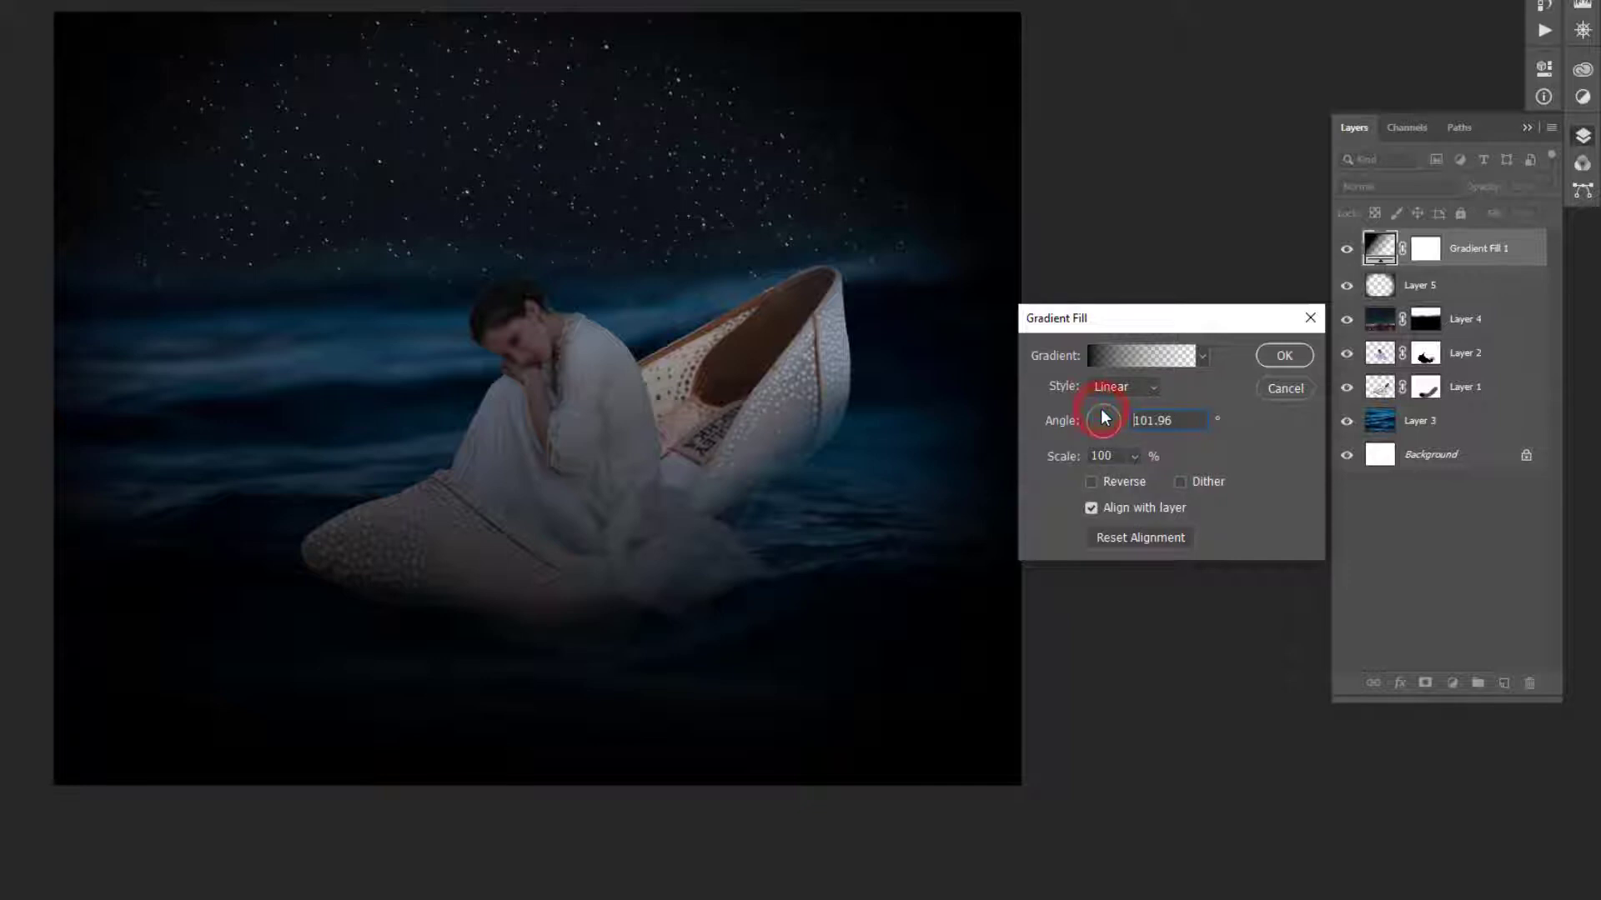
{"action": "left_click_drag", "start_coordinate": [1101, 411], "coordinate": [1108, 411]}
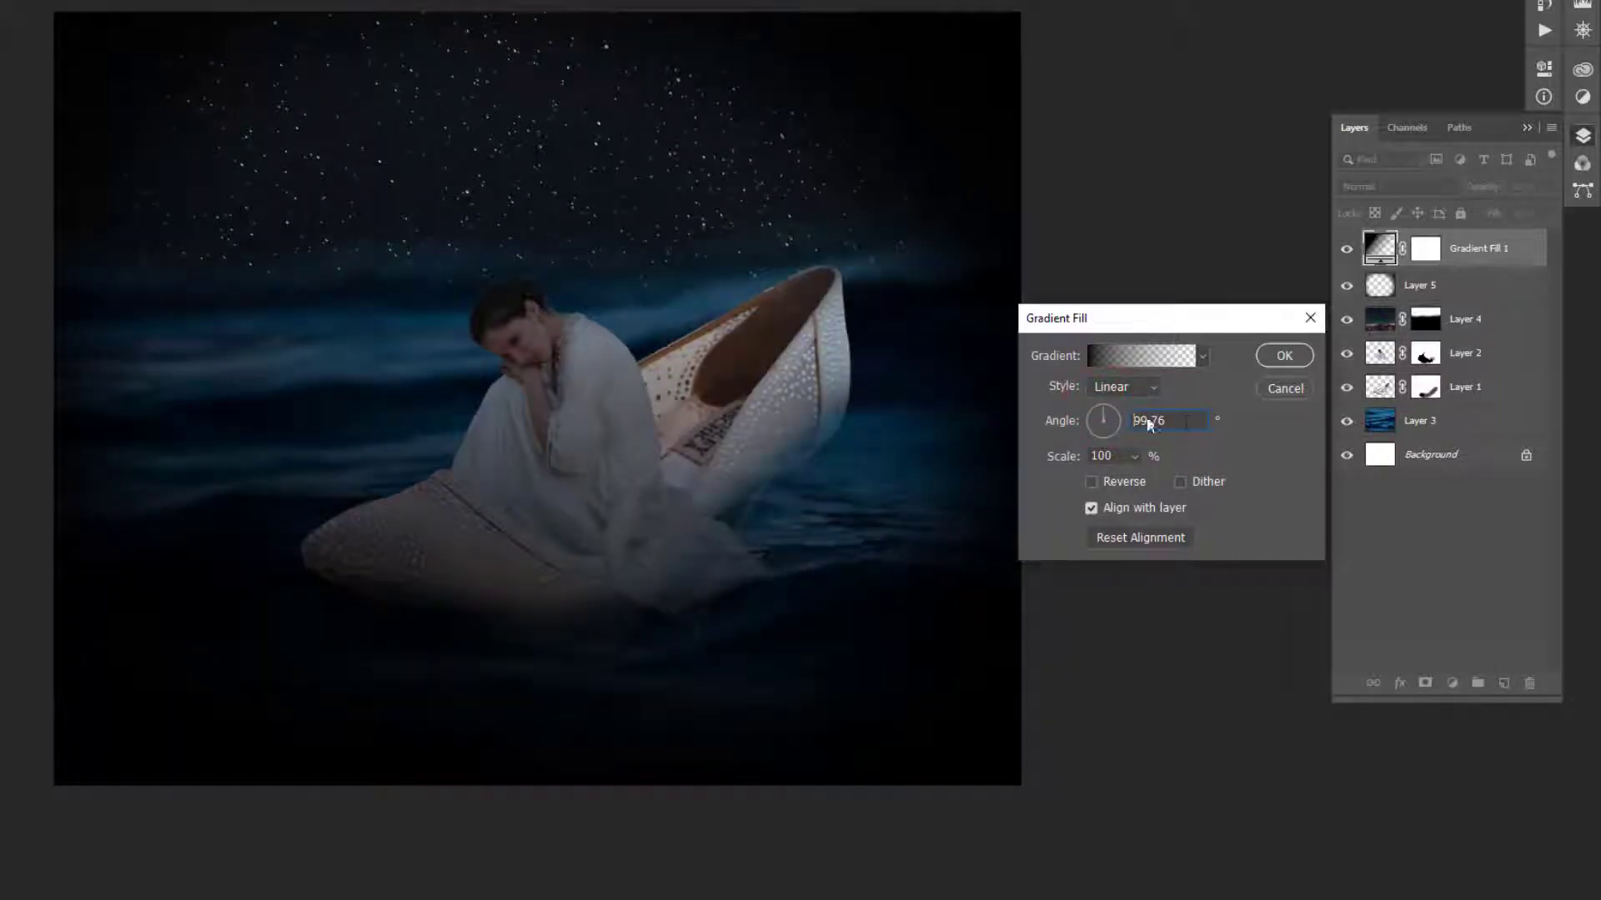
{"action": "left_click_drag", "start_coordinate": [1149, 425], "coordinate": [1169, 421]}
{"action": "type", "text": "90"}
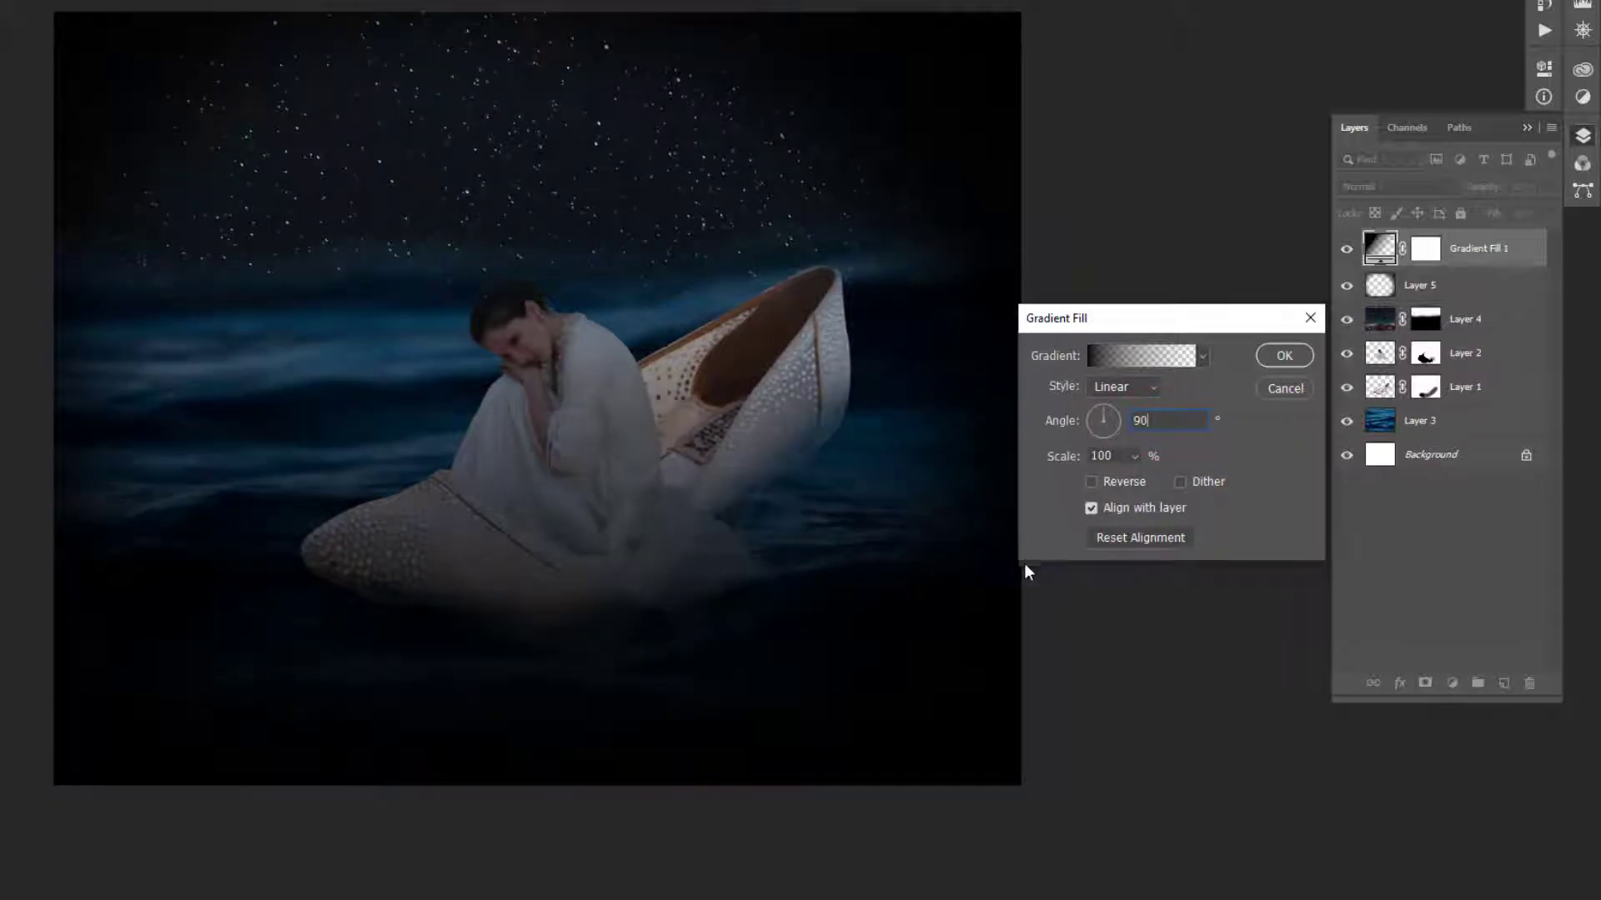
Shift the gradient fill lower on the canvas, apply it, and set the Gradient Fill 1 layer's opacity to 61%.
{"action": "left_click", "coordinate": [617, 674]}
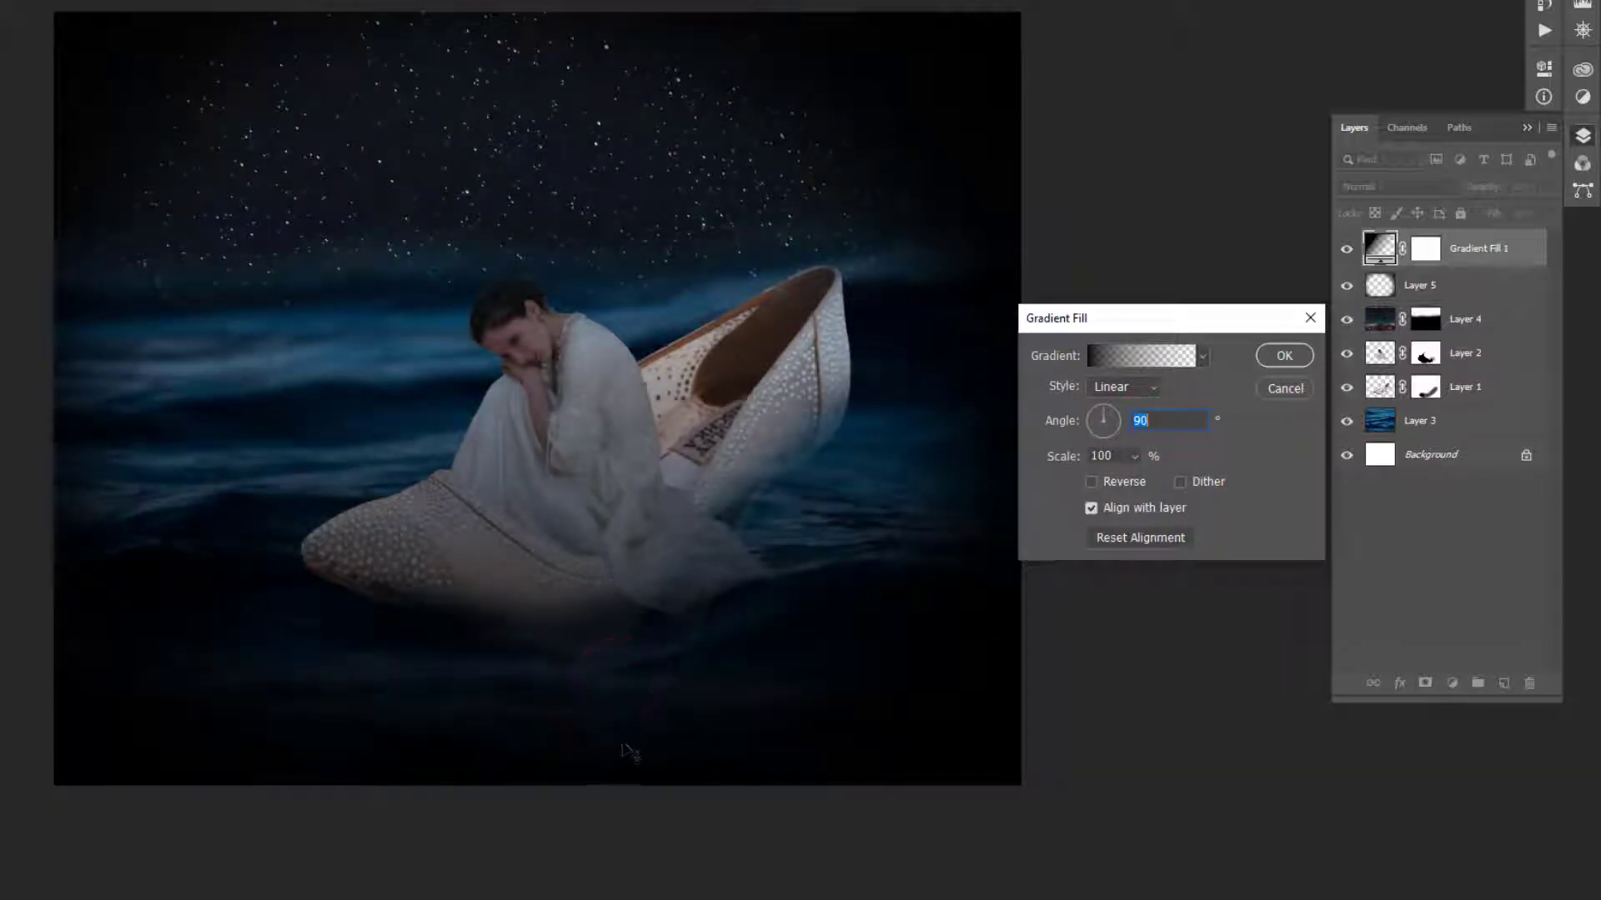
{"action": "left_click", "coordinate": [628, 678]}
{"action": "left_click_drag", "start_coordinate": [631, 722], "coordinate": [635, 732]}
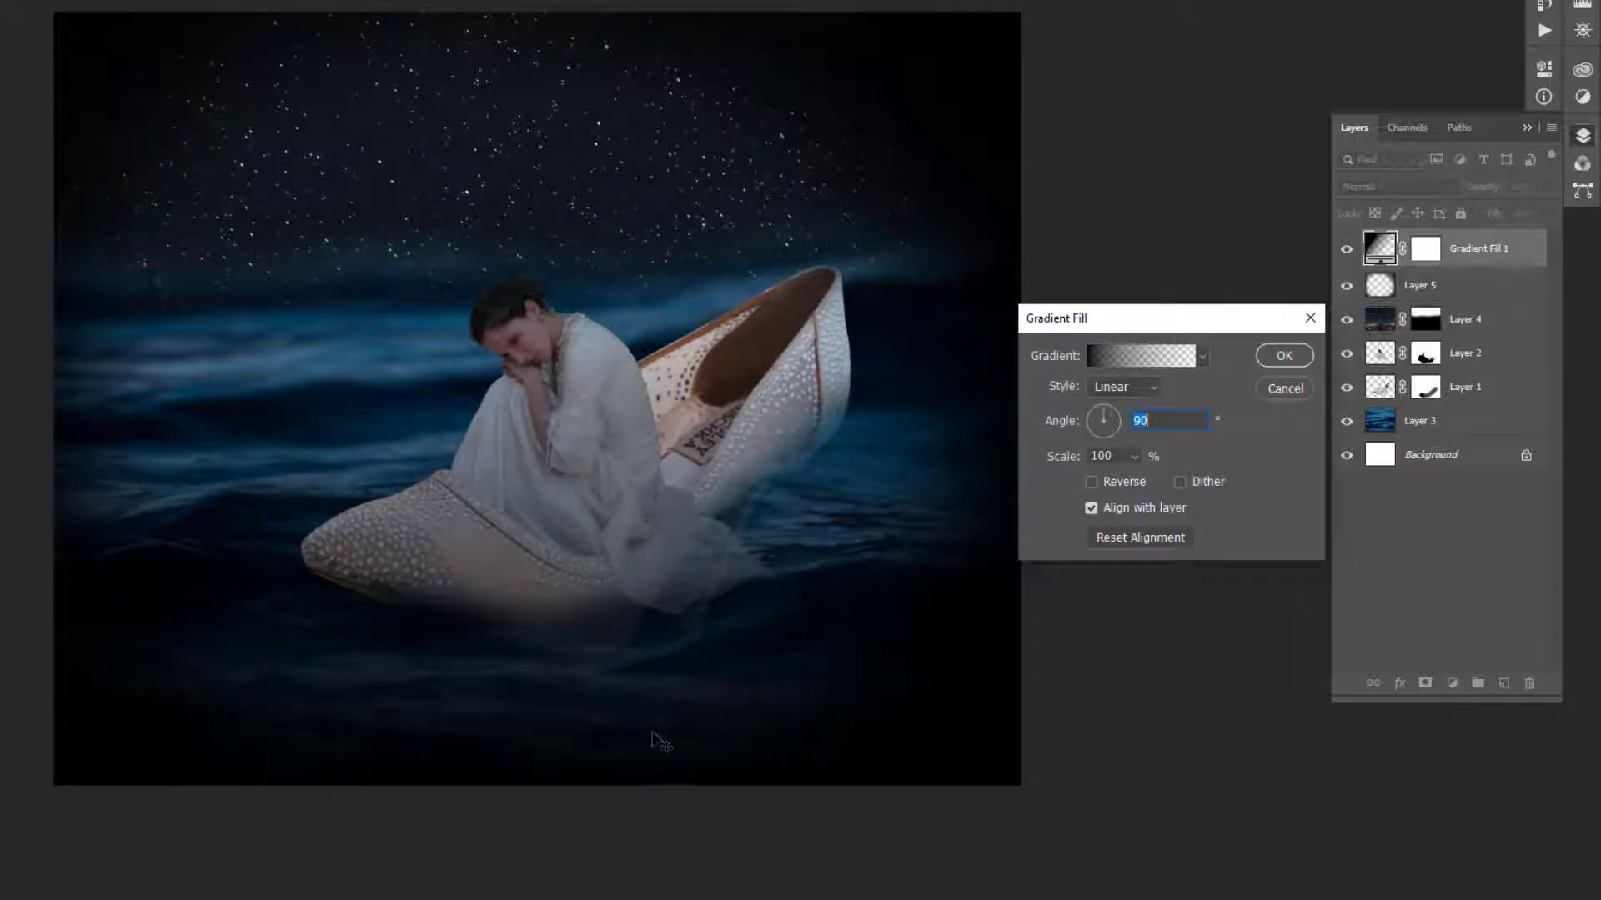
{"action": "left_click", "coordinate": [672, 632]}
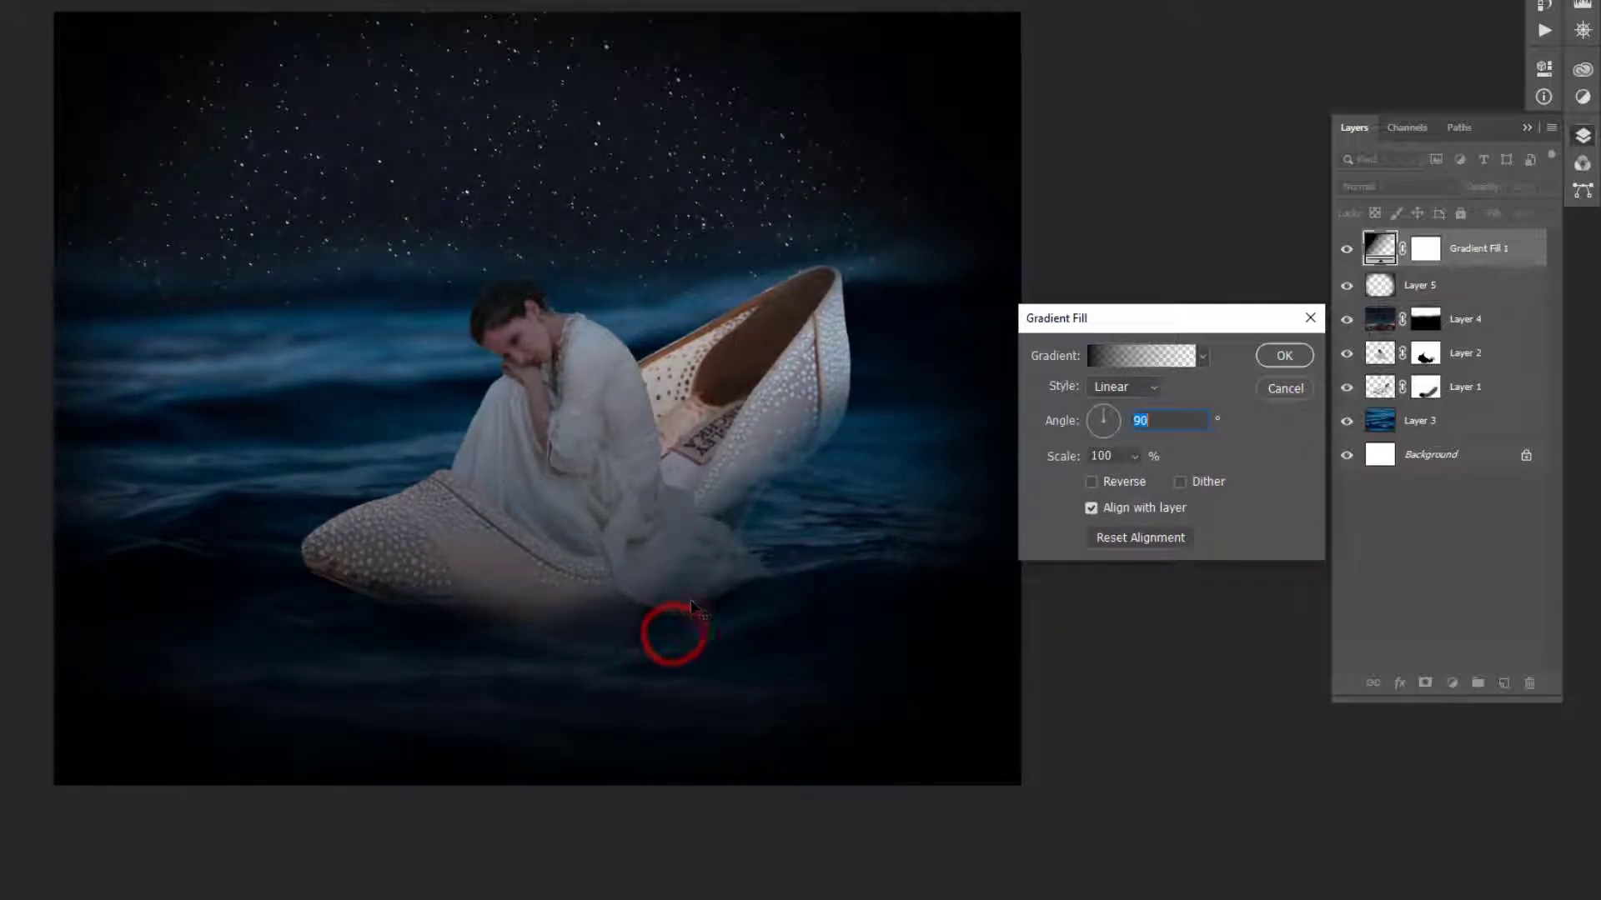
{"action": "left_click", "coordinate": [1288, 362]}
{"action": "left_click", "coordinate": [1542, 187]}
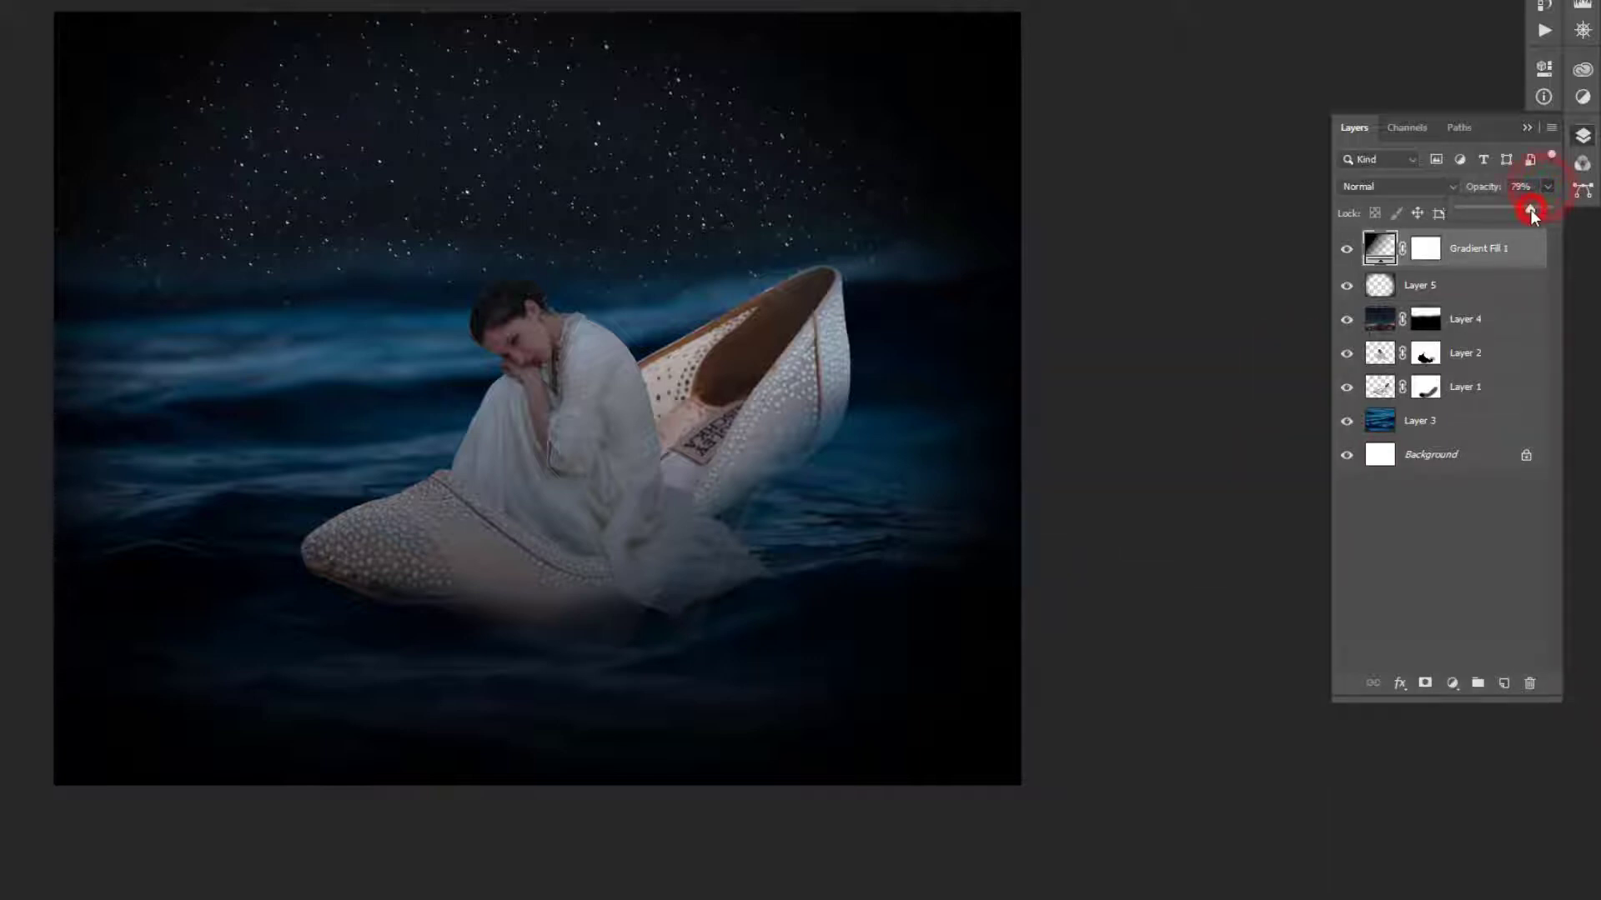
{"action": "left_click_drag", "start_coordinate": [1529, 209], "coordinate": [1513, 209]}
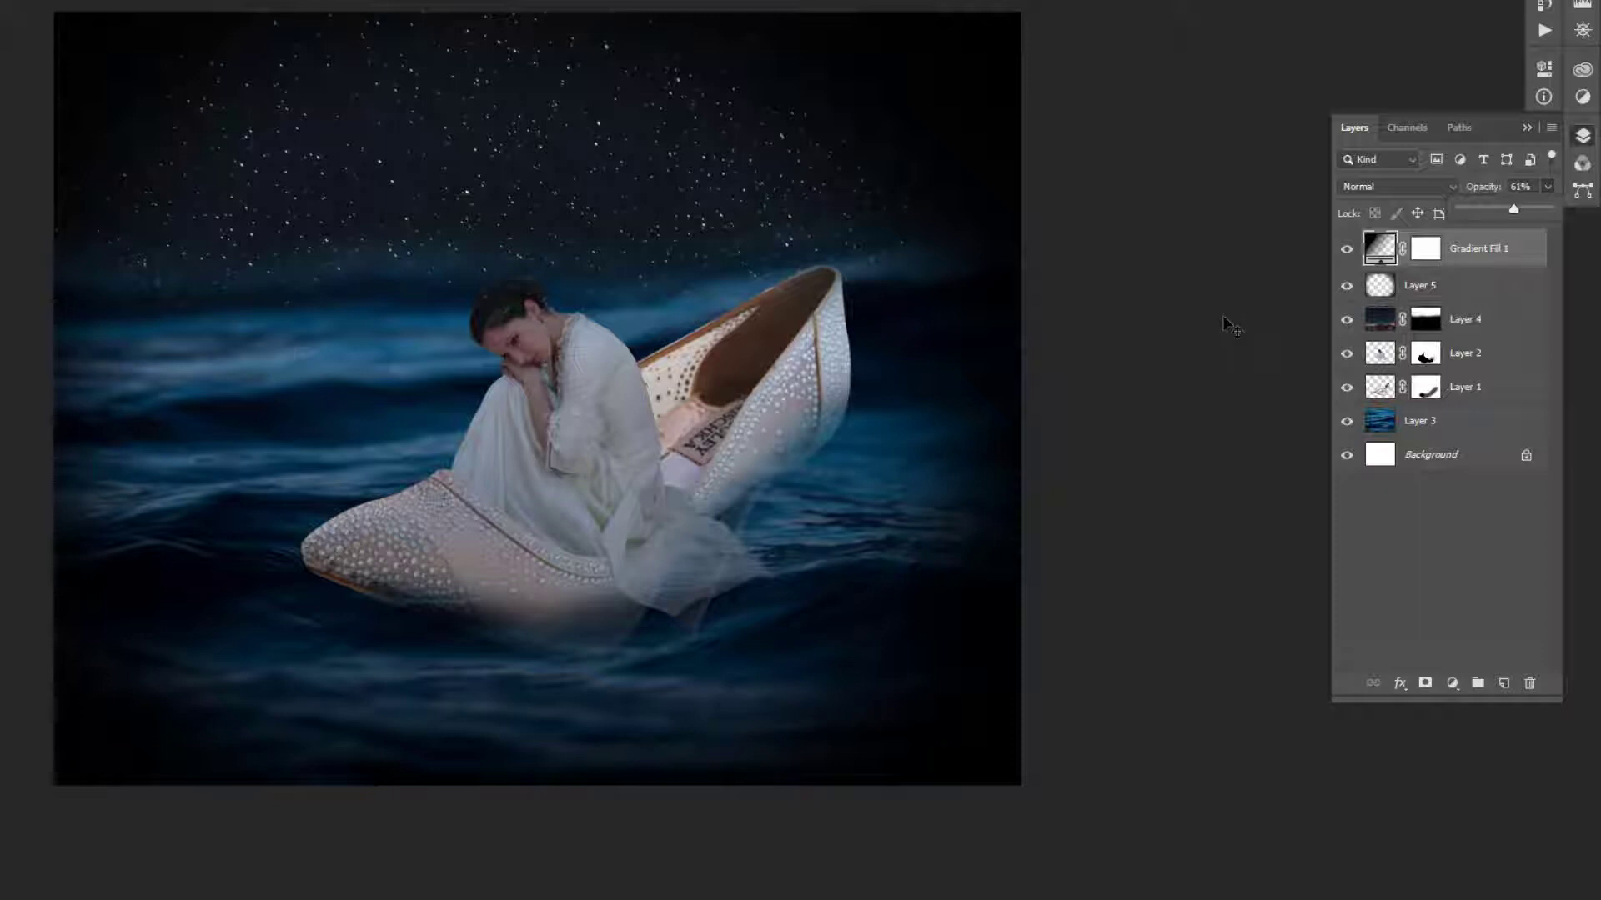
Duplicate all layers, including the background, and merge the copies into a single layer on top.
{"action": "left_click", "coordinate": [1451, 457]}
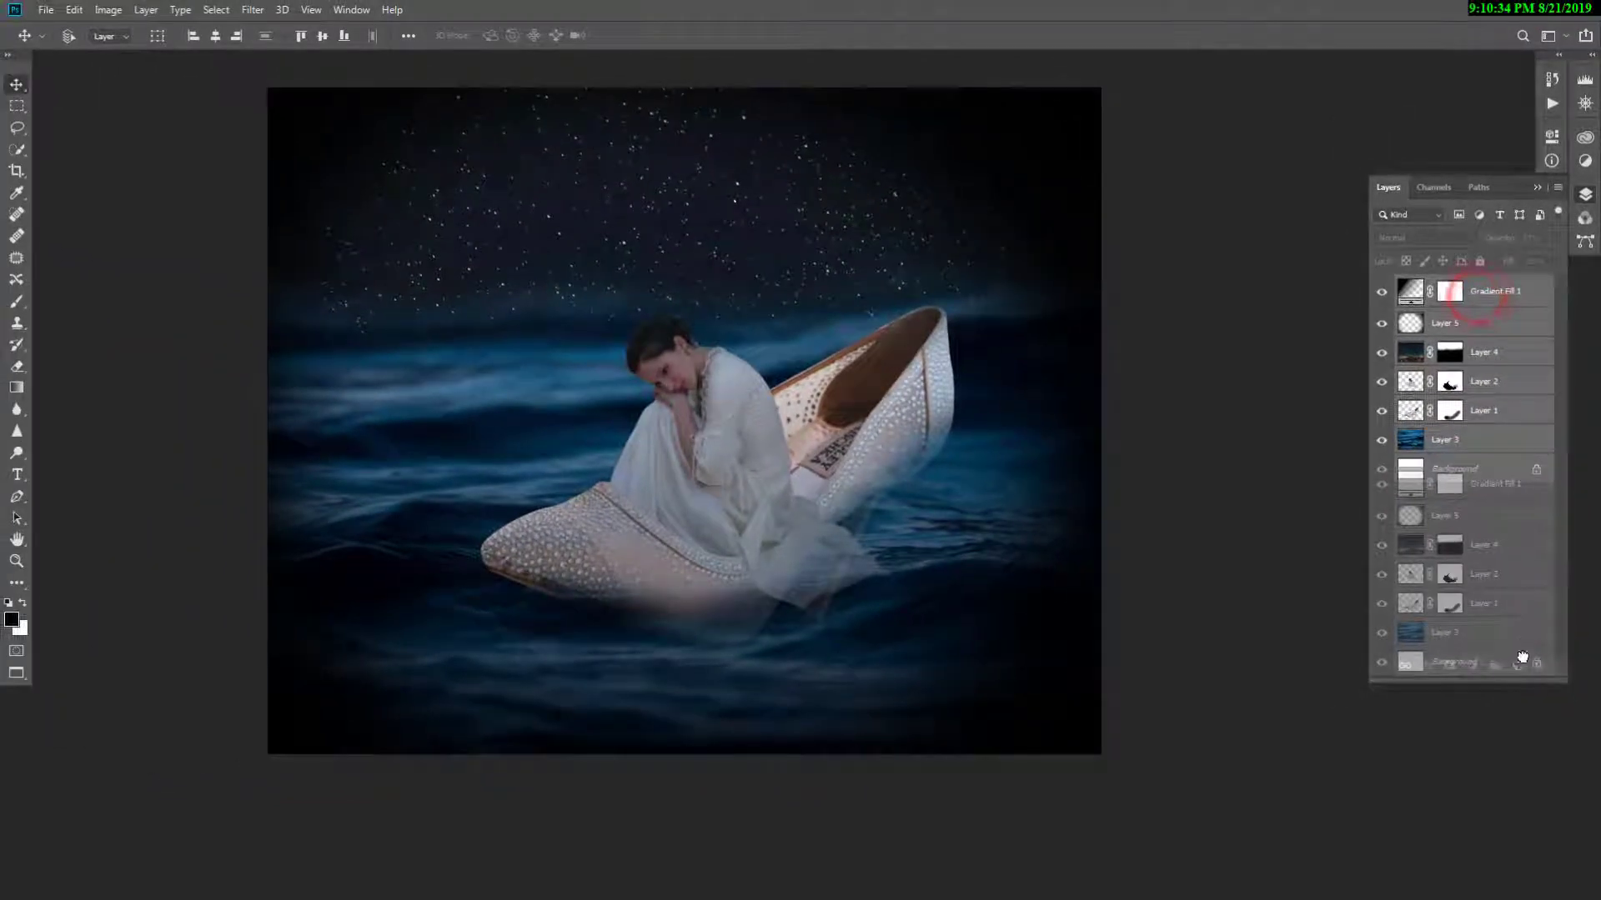
{"action": "left_click_drag", "start_coordinate": [1523, 658], "coordinate": [1519, 664]}
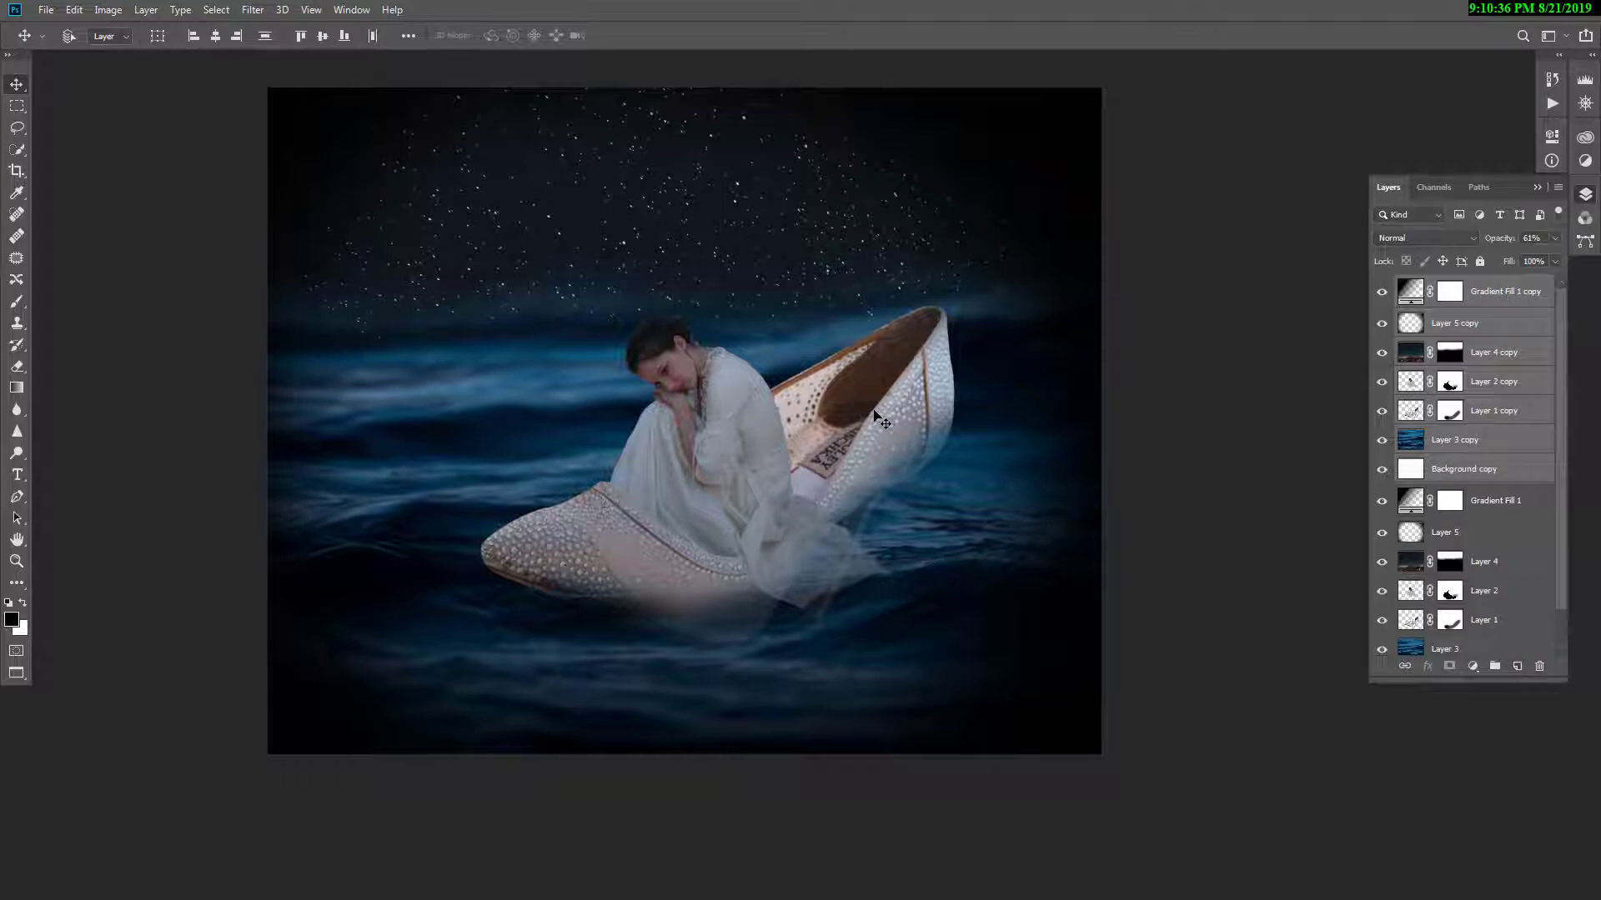
{"action": "key", "text": "ctrl+e"}
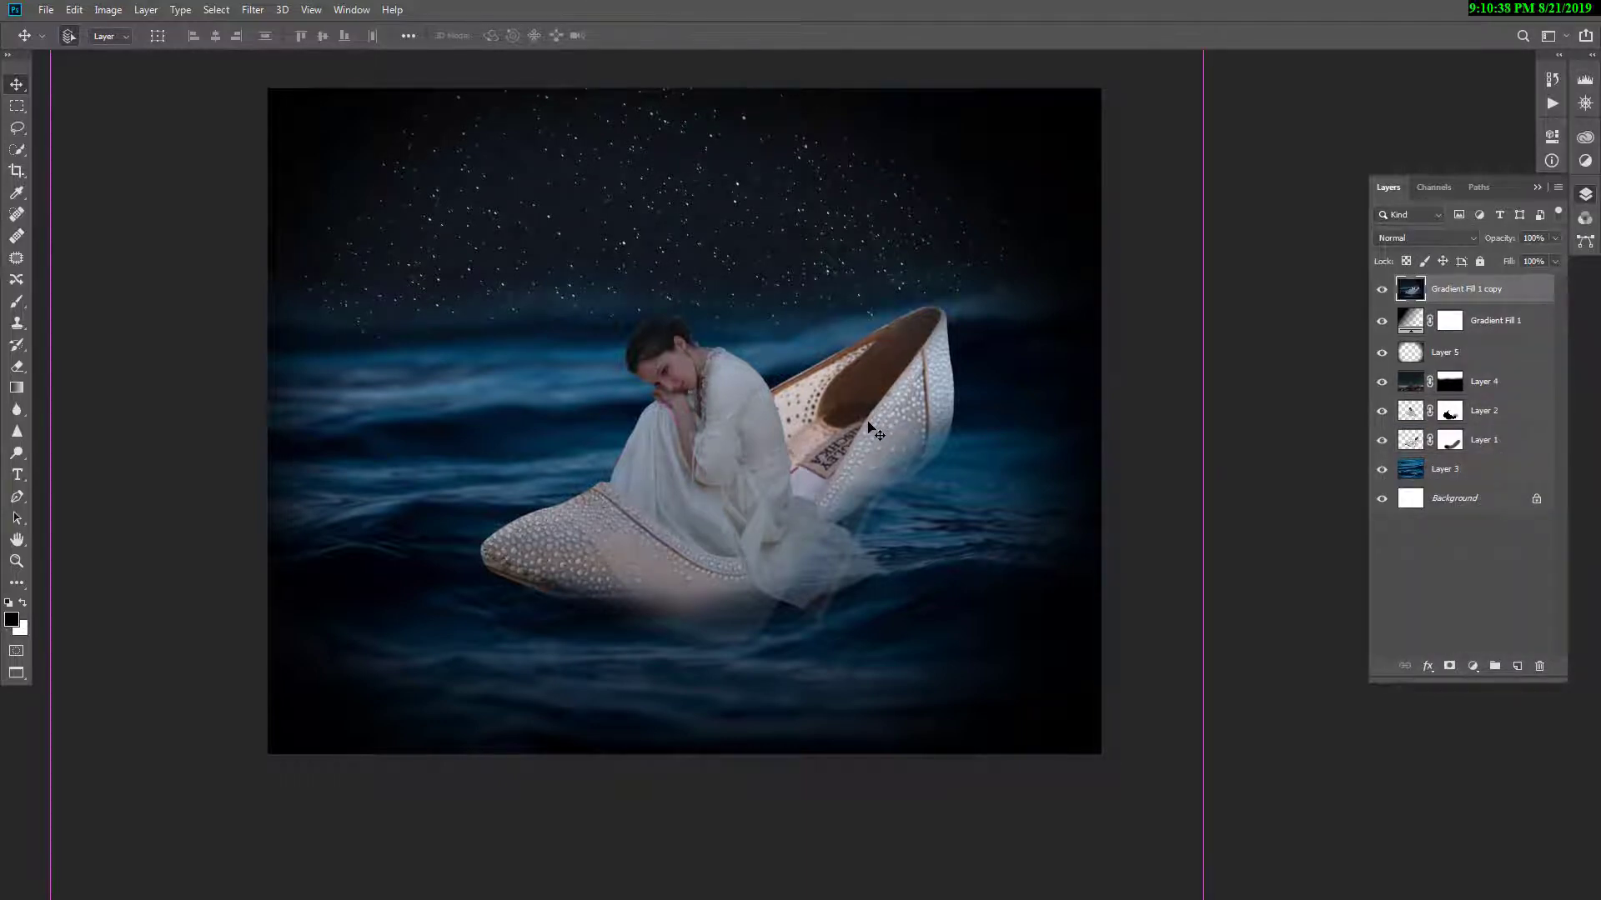
{"action": "key", "text": "ctrl+alt+l"}
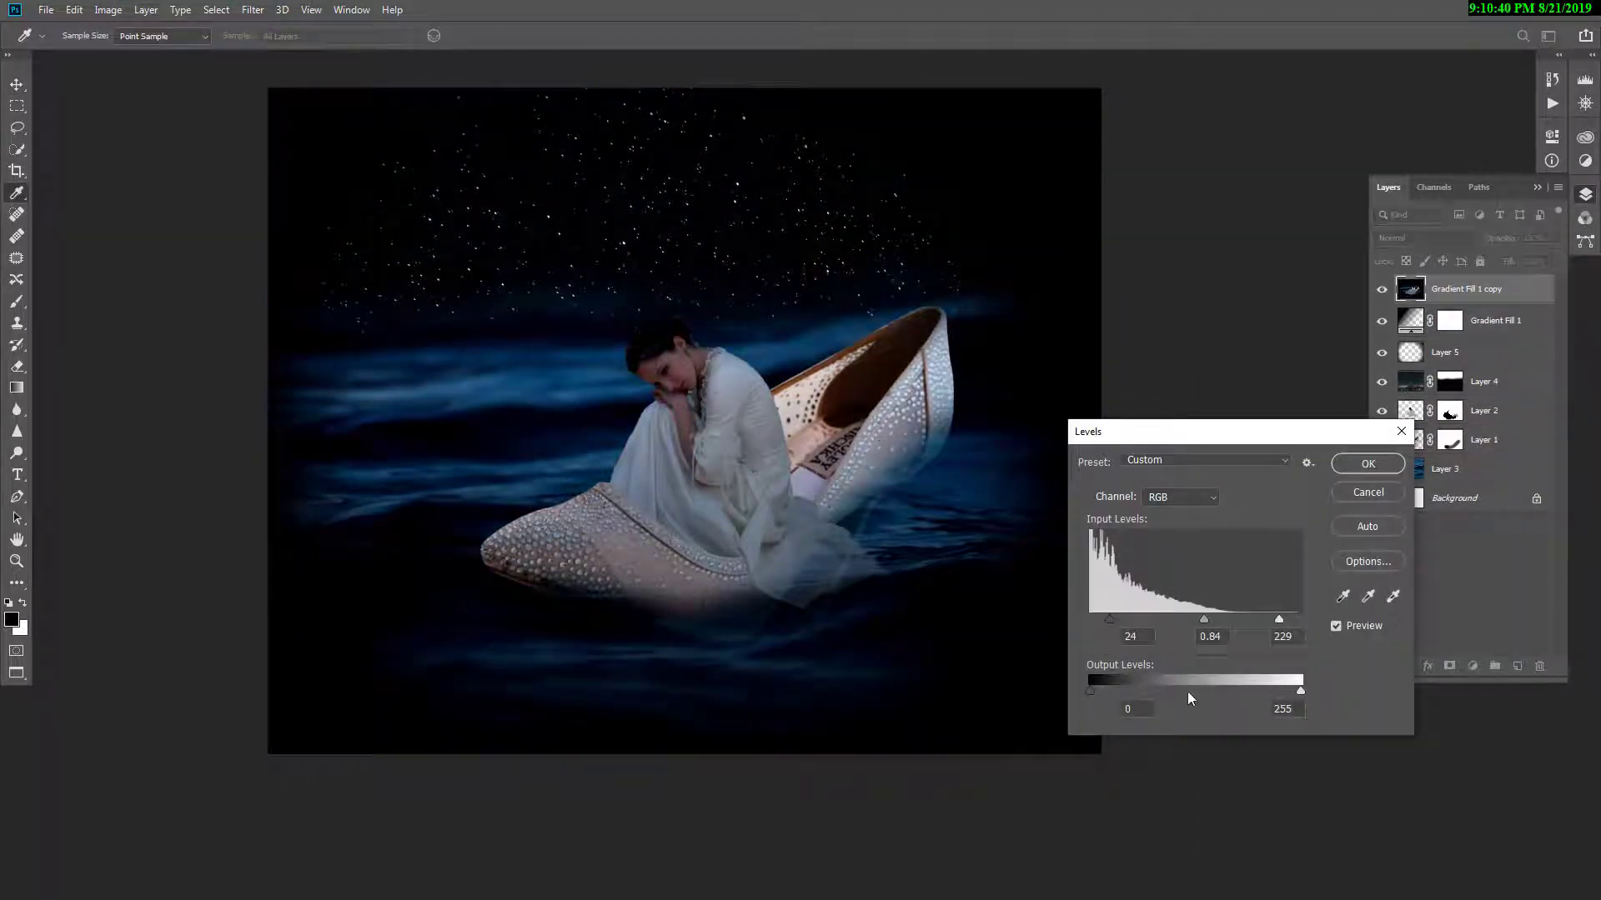
{"action": "left_click_drag", "start_coordinate": [1108, 619], "coordinate": [1099, 619]}
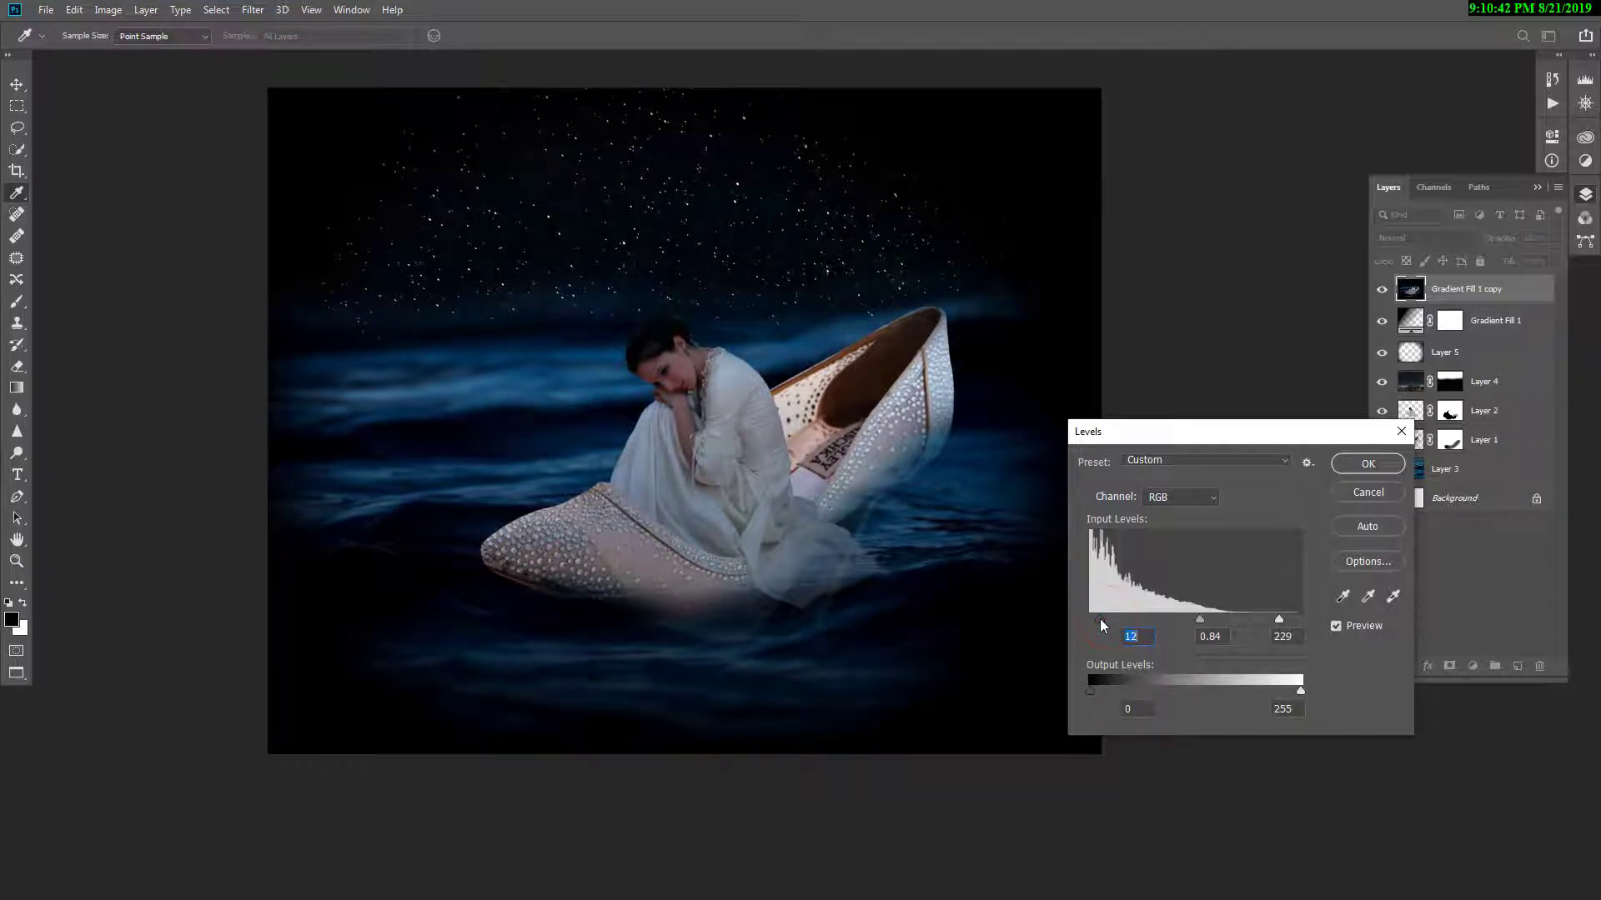
{"action": "key", "text": "Return"}
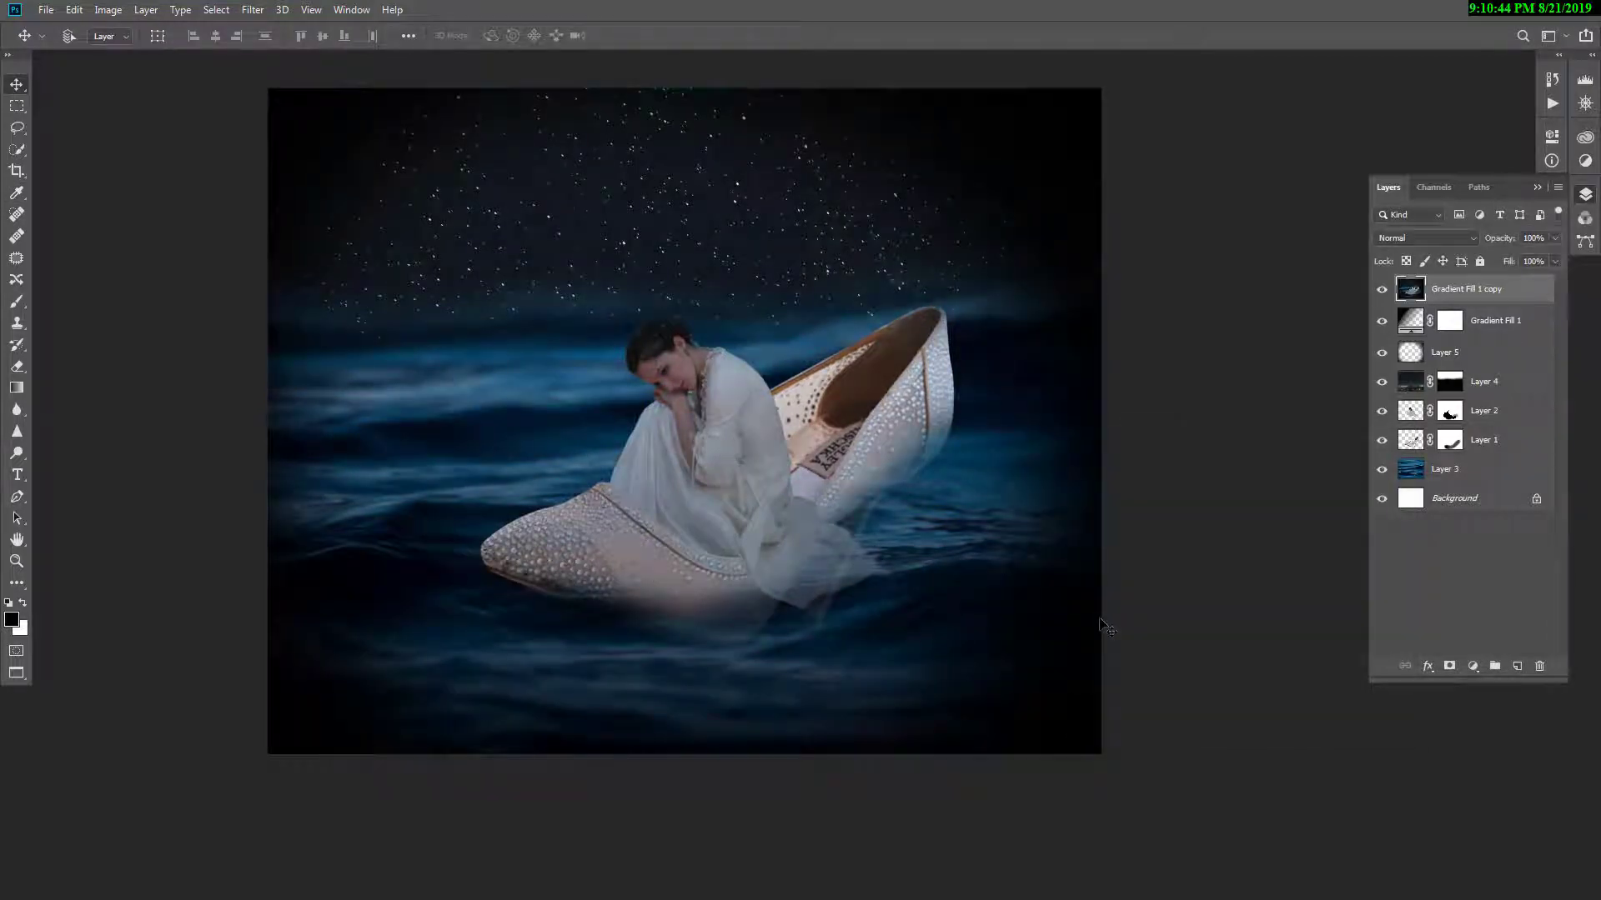
Apply Levels to the merged top layer with RGB input levels of 12, 1.08 and 230.
{"action": "key", "text": "ctrl+l"}
{"action": "left_click_drag", "start_coordinate": [1091, 617], "coordinate": [1104, 613]}
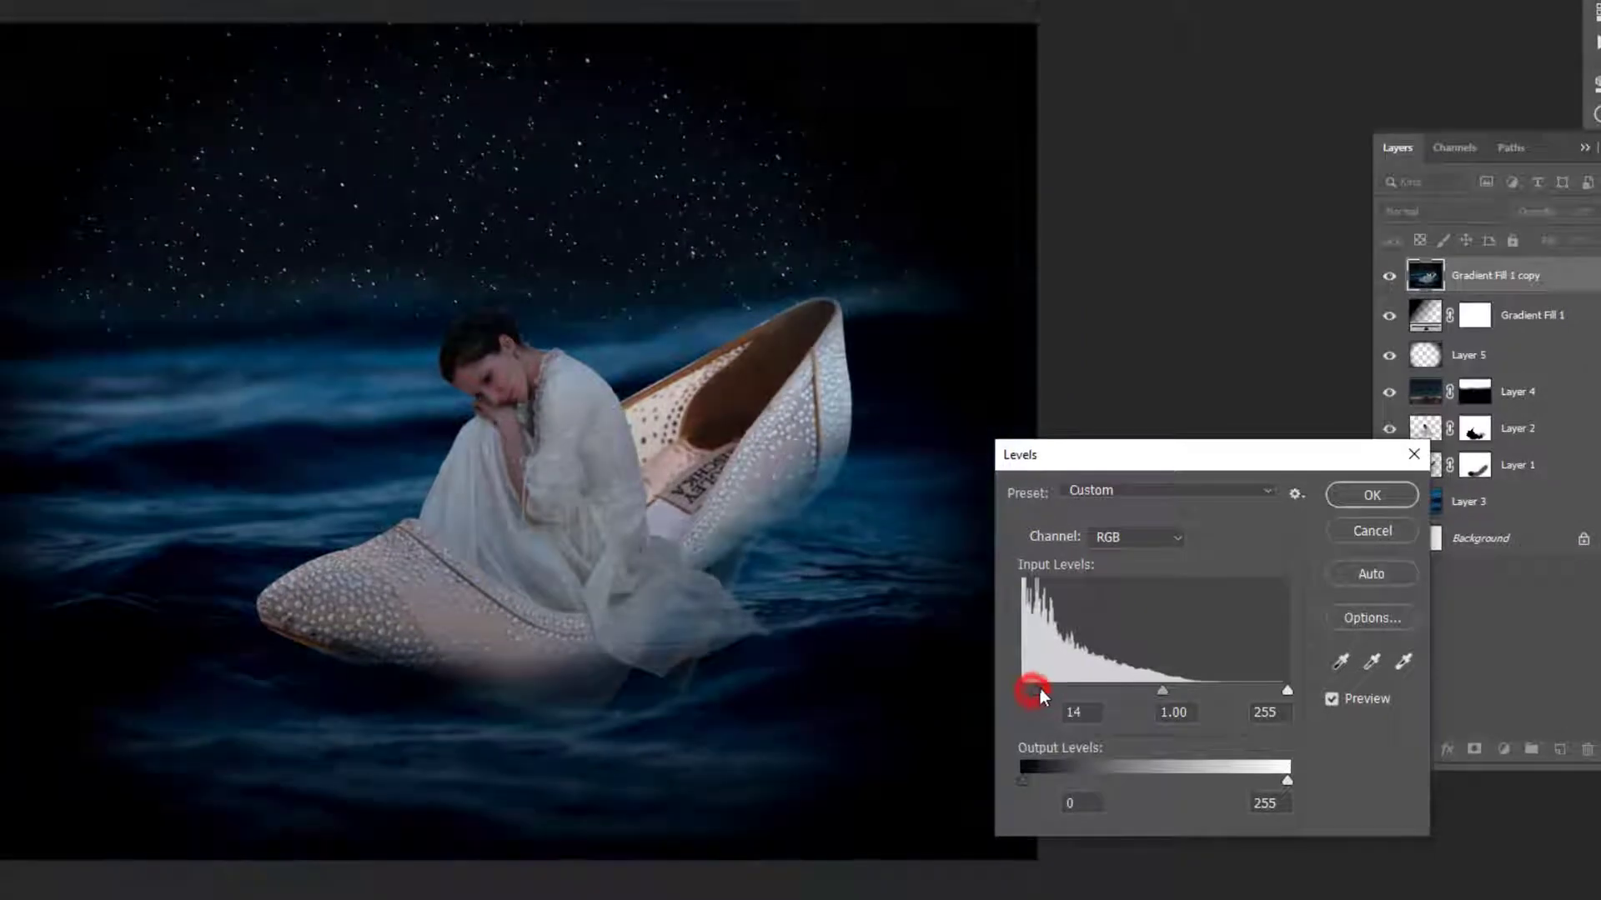
{"action": "left_click_drag", "start_coordinate": [1039, 689], "coordinate": [1032, 686]}
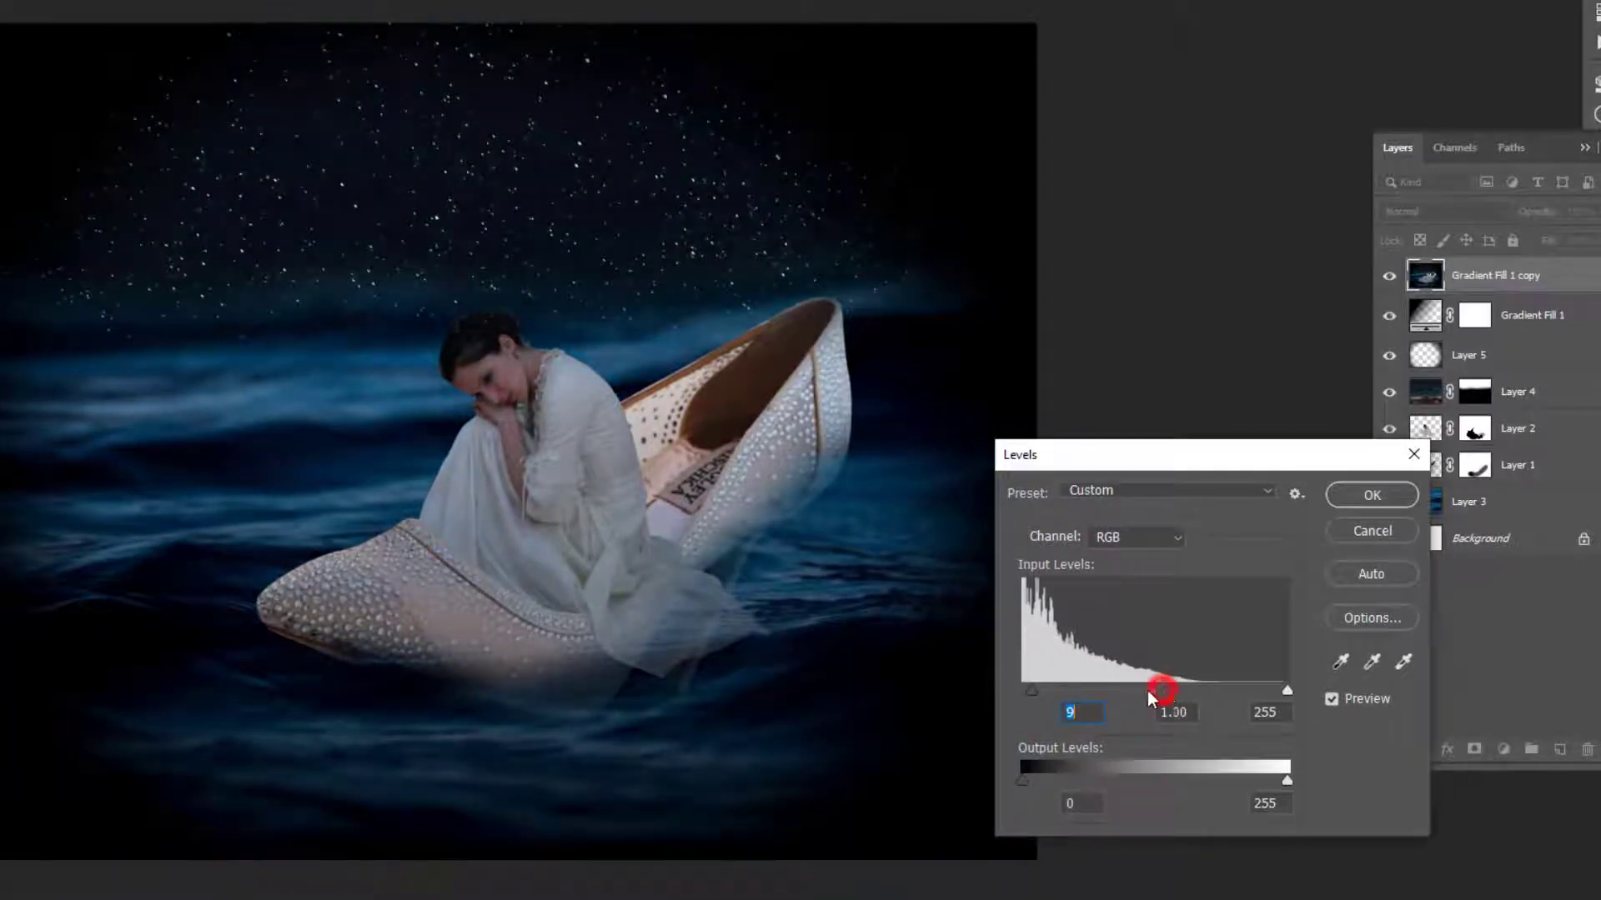
{"action": "left_click_drag", "start_coordinate": [1162, 690], "coordinate": [1148, 691]}
{"action": "left_click_drag", "start_coordinate": [1277, 692], "coordinate": [1261, 690]}
{"action": "left_click_drag", "start_coordinate": [1038, 690], "coordinate": [1036, 690]}
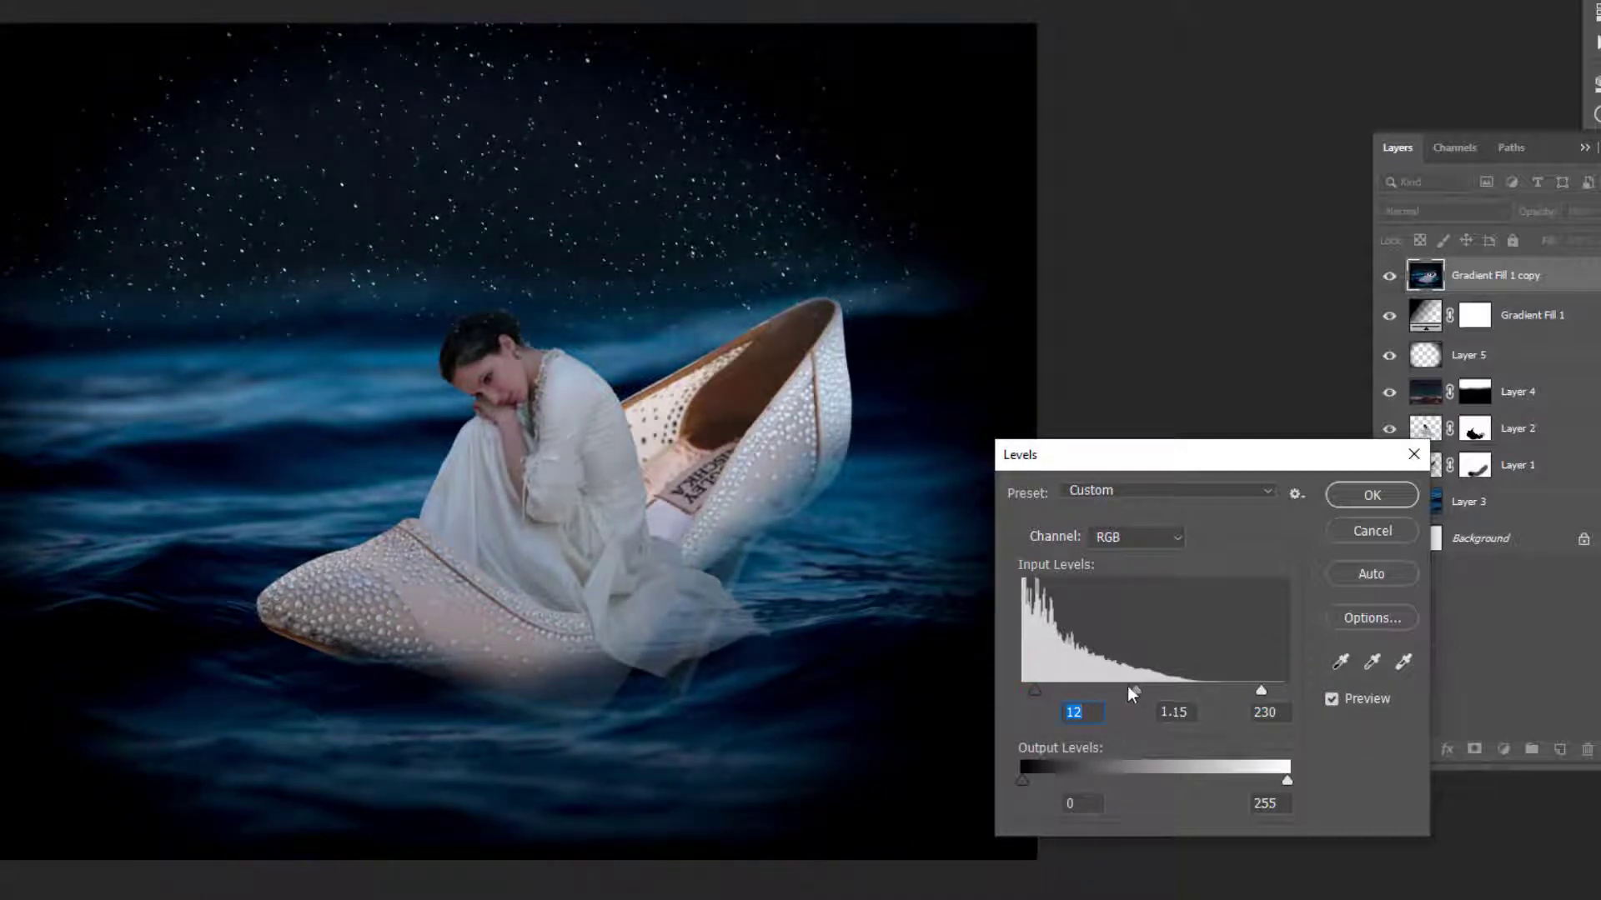
{"action": "left_click_drag", "start_coordinate": [1145, 687], "coordinate": [1148, 689]}
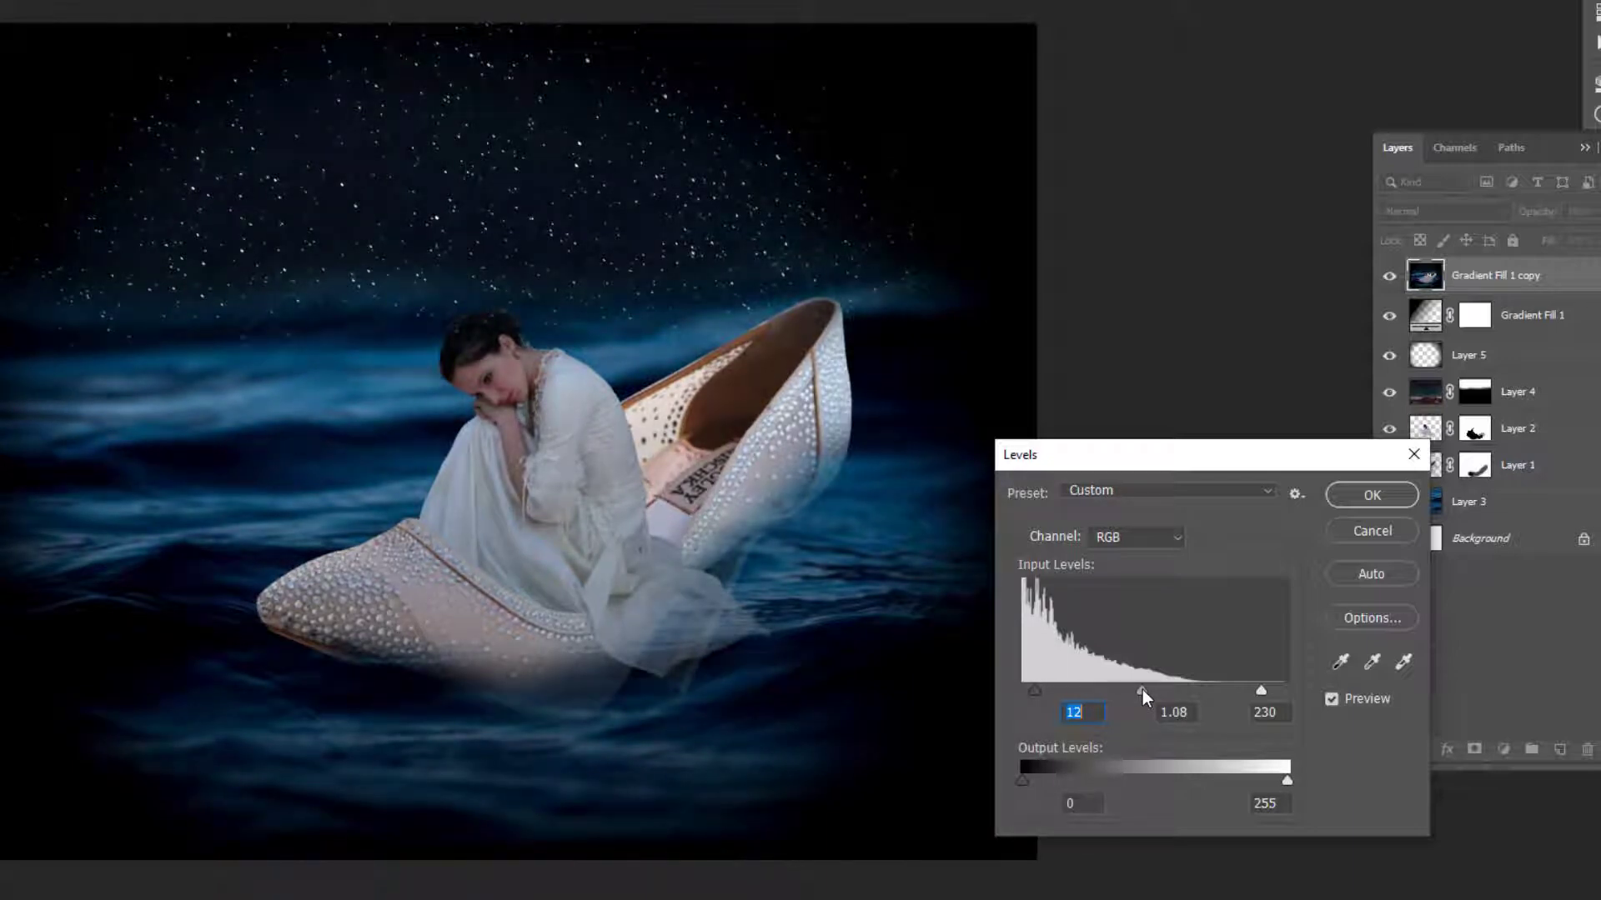
{"action": "left_click", "coordinate": [1142, 689]}
{"action": "left_click_drag", "start_coordinate": [1074, 465], "coordinate": [1118, 477]}
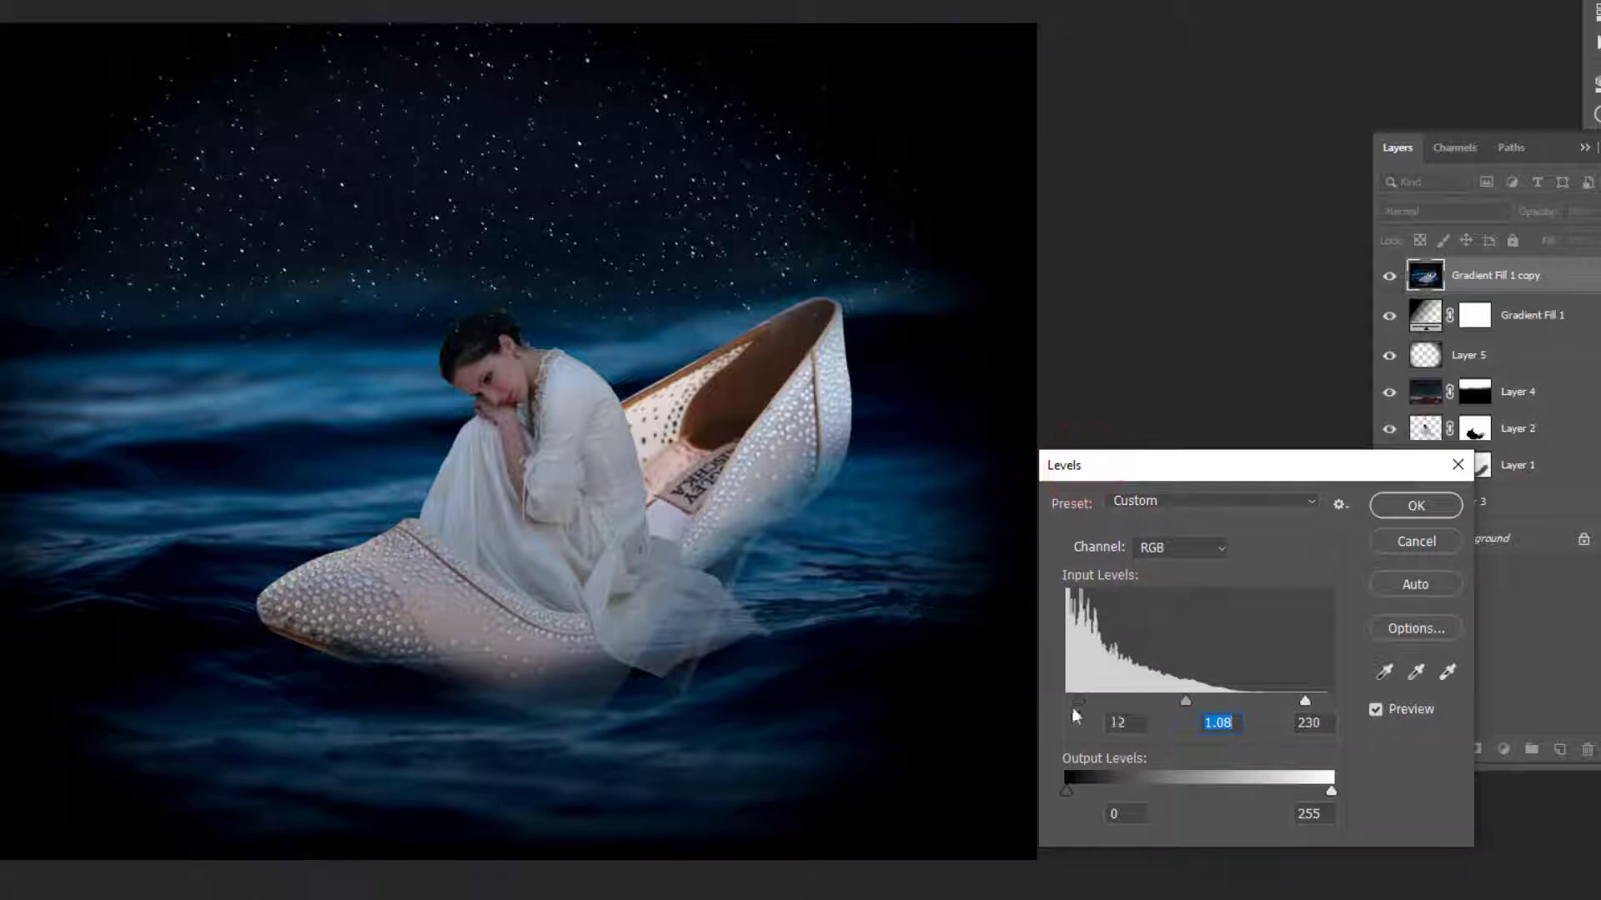
{"action": "left_click_drag", "start_coordinate": [1078, 703], "coordinate": [1077, 703]}
{"action": "left_click", "coordinate": [1416, 505]}
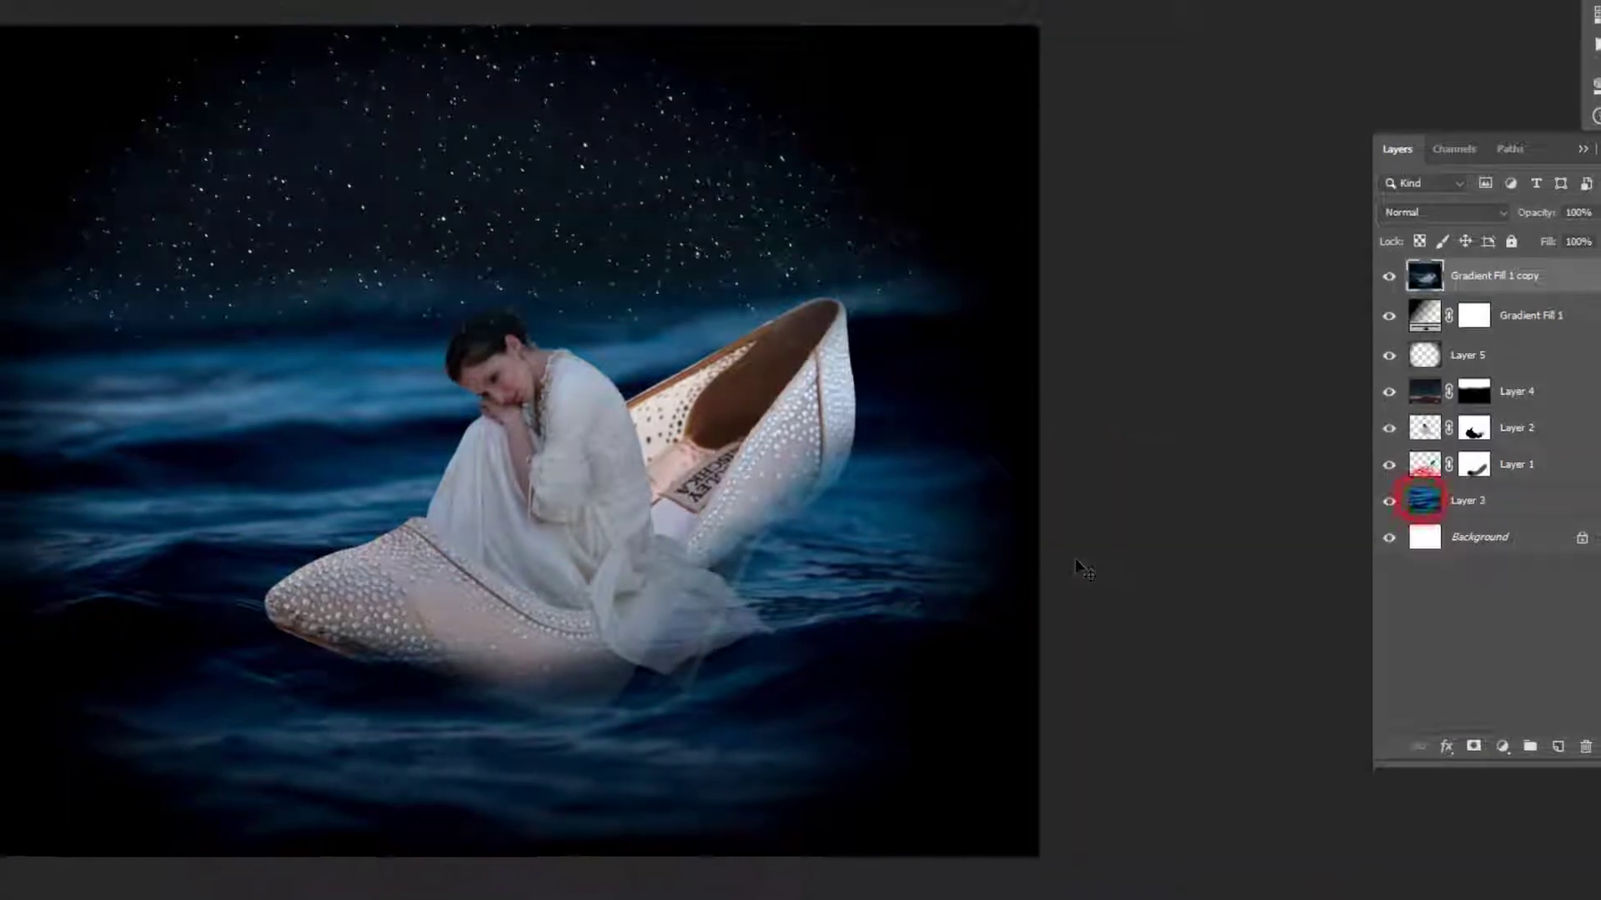
Duplicate the merged top layer and set the copy's blend mode to Soft Light.
{"action": "key", "text": "ctrl+j"}
{"action": "key", "text": "shift+alt+f"}
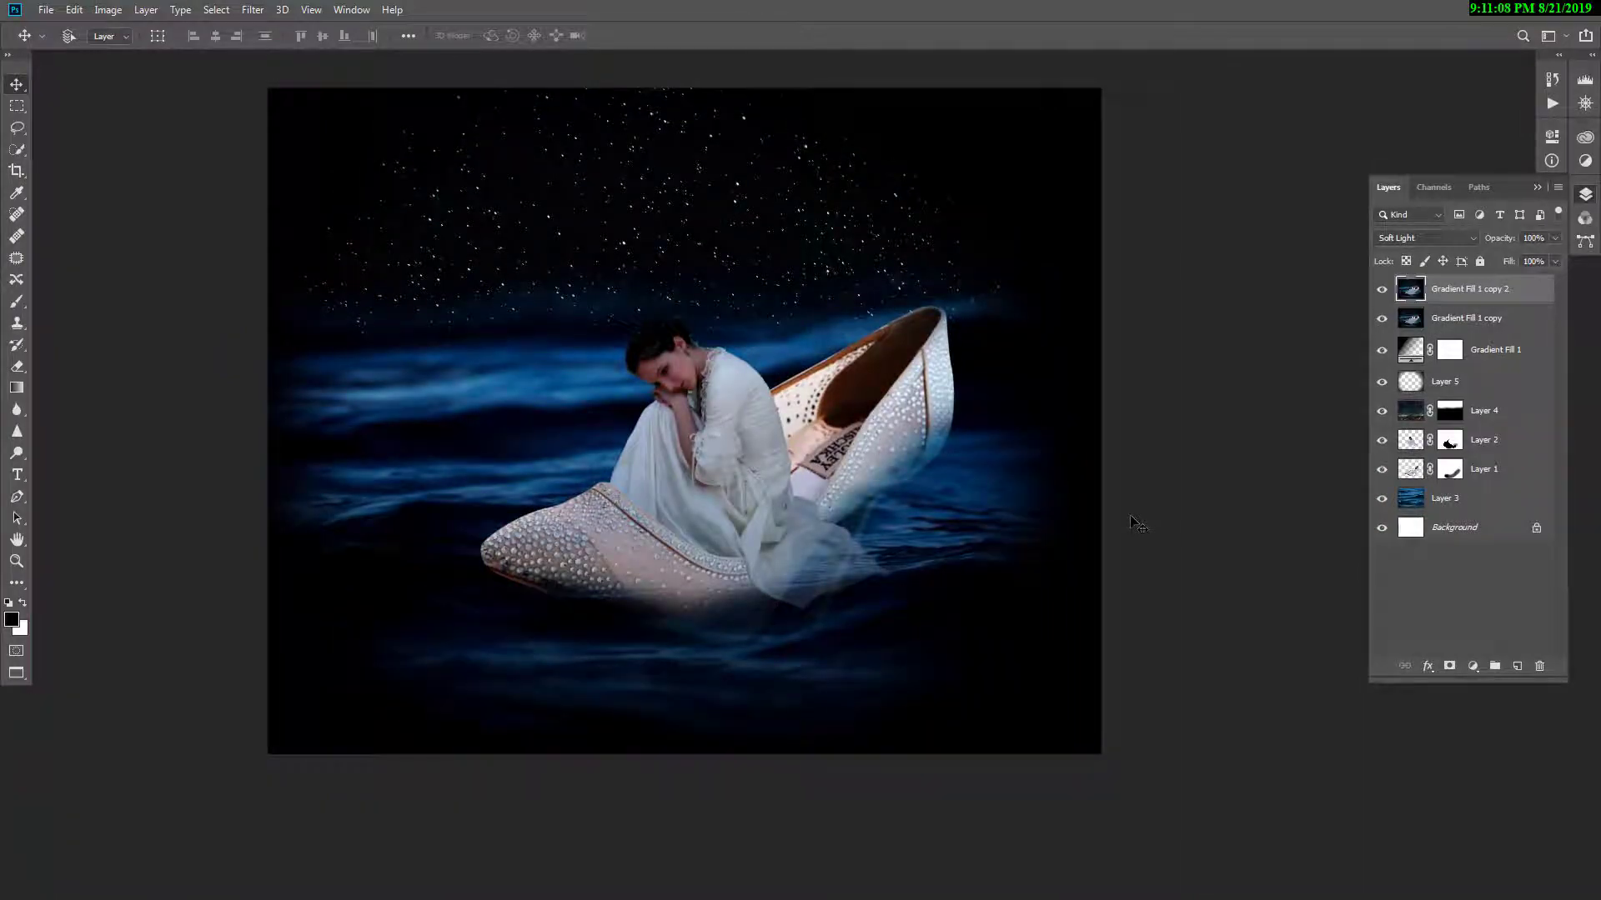
Apply a Deep Blue Photo Filter with reduced density to the top Soft Light layer and set that layer's opacity to 60%.
{"action": "key", "text": "alt+i"}
{"action": "key", "text": "a"}
{"action": "key", "text": "f"}
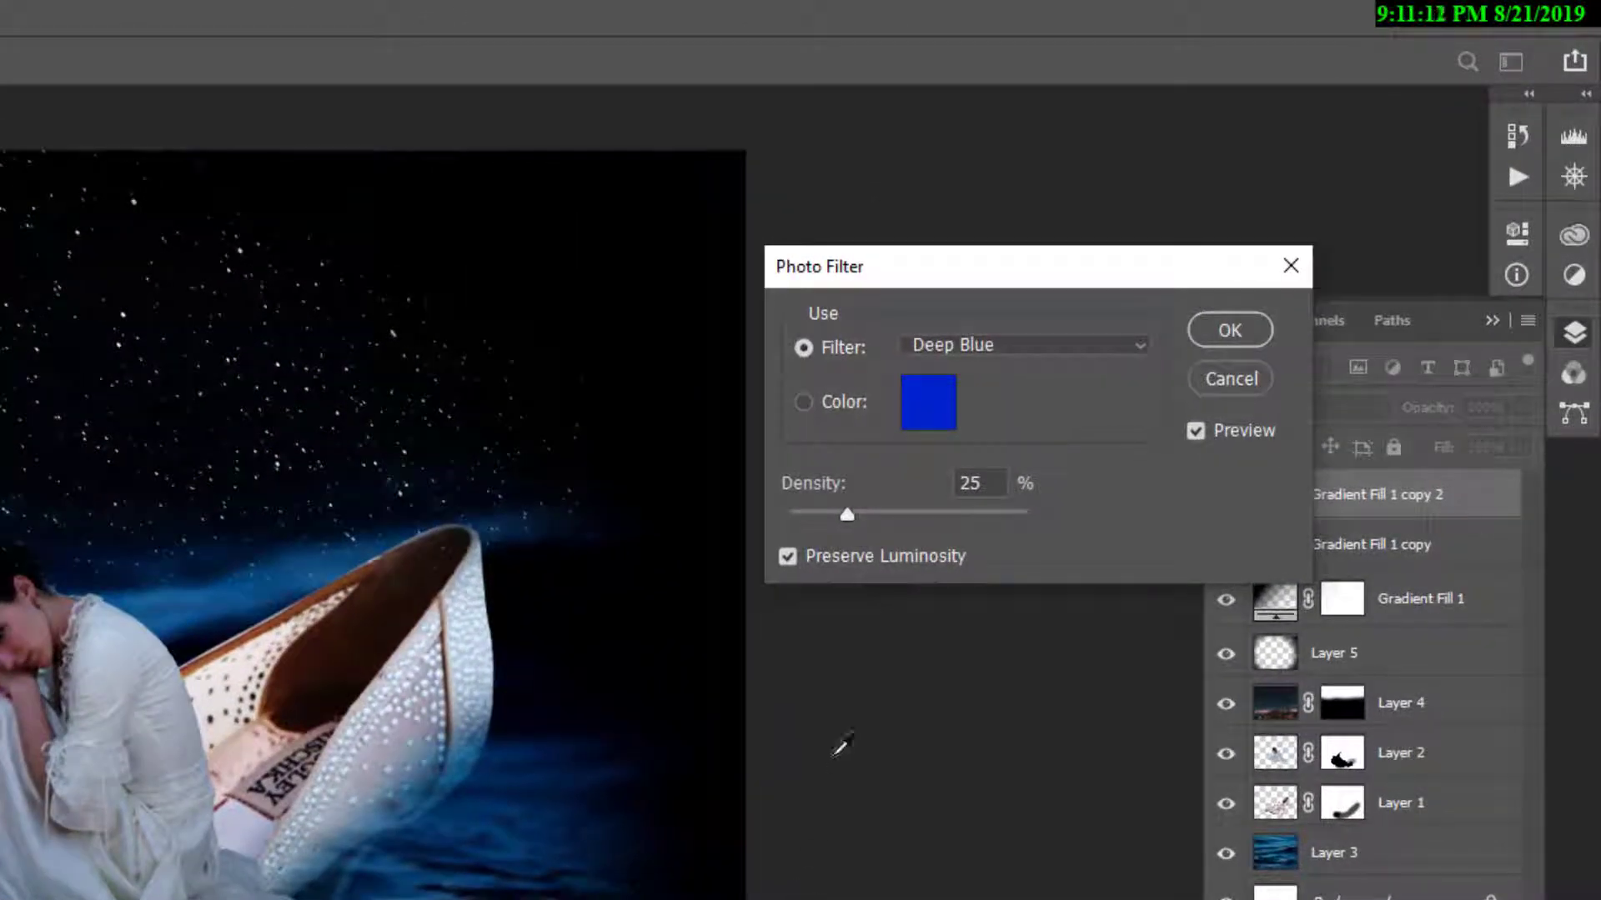
{"action": "left_click_drag", "start_coordinate": [847, 514], "coordinate": [825, 519]}
{"action": "key", "text": "Return"}
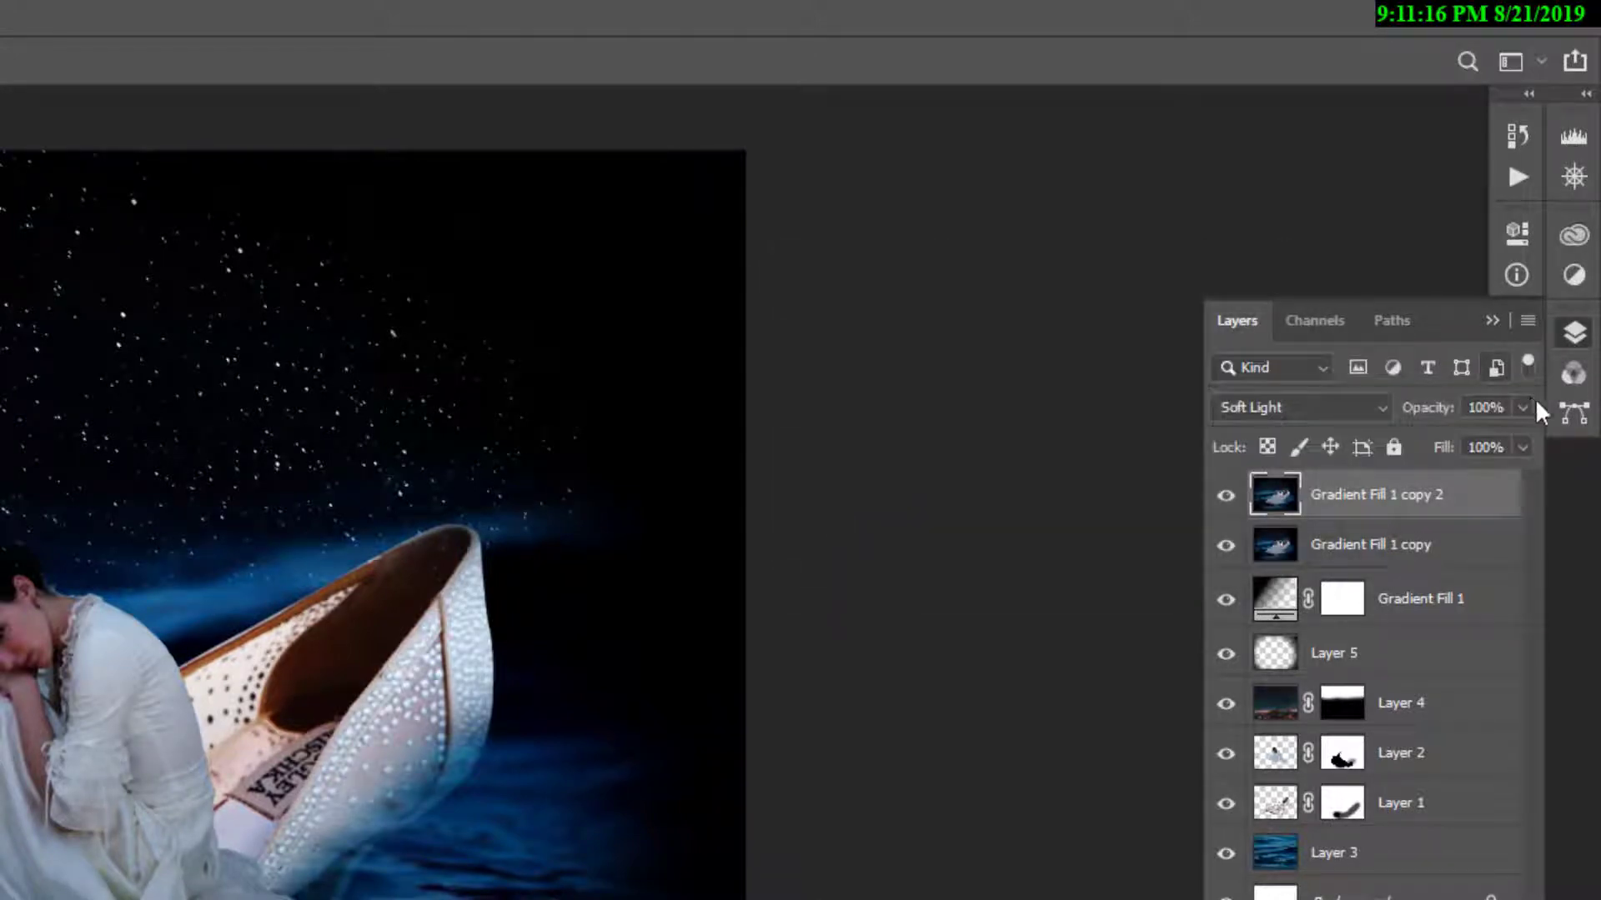
{"action": "left_click_drag", "start_coordinate": [1522, 408], "coordinate": [1482, 437]}
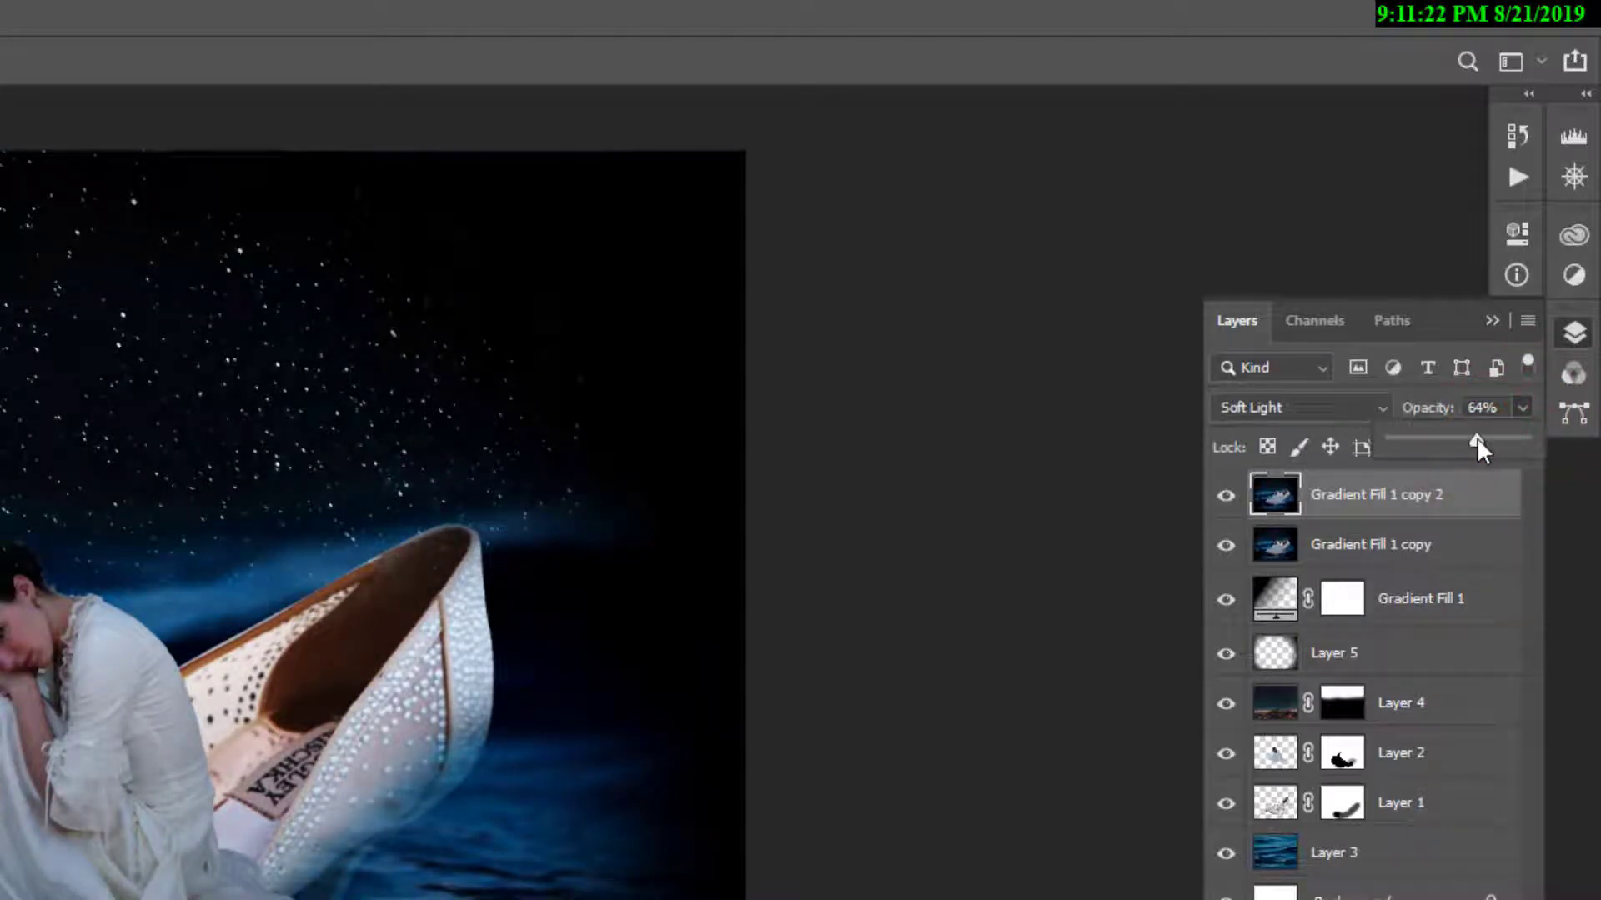
{"action": "left_click_drag", "start_coordinate": [1478, 437], "coordinate": [1472, 437]}
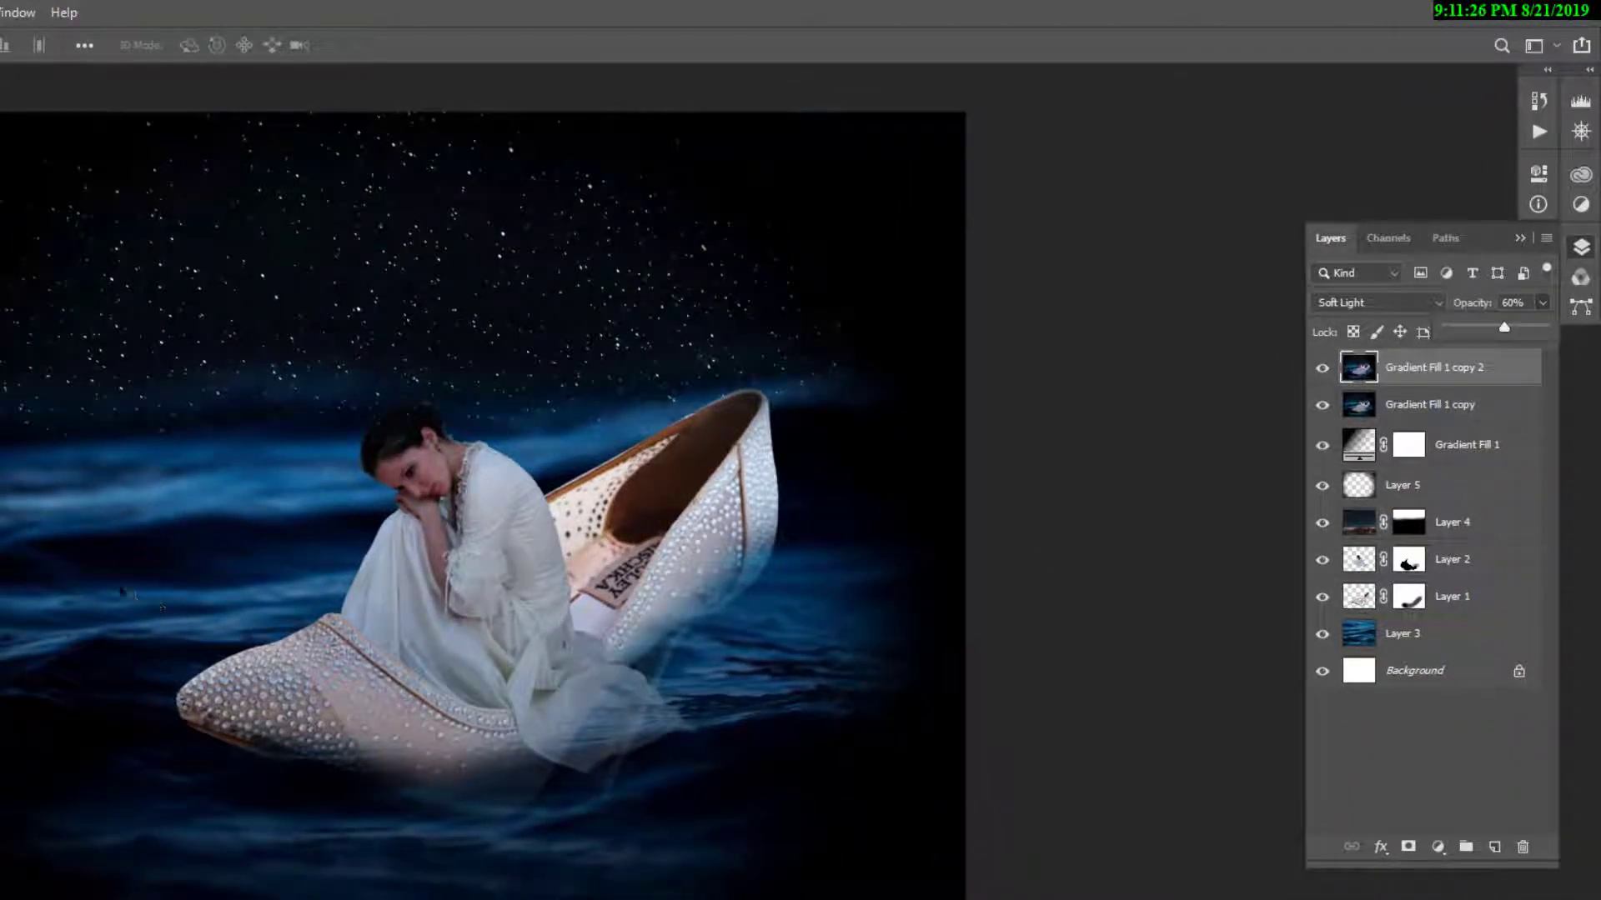
Paint a soft round dab in the upper-left sky on a new layer and whiten it using Hue/Saturation with Lightness +100.
{"action": "key", "text": "ctrl+shift+n"}
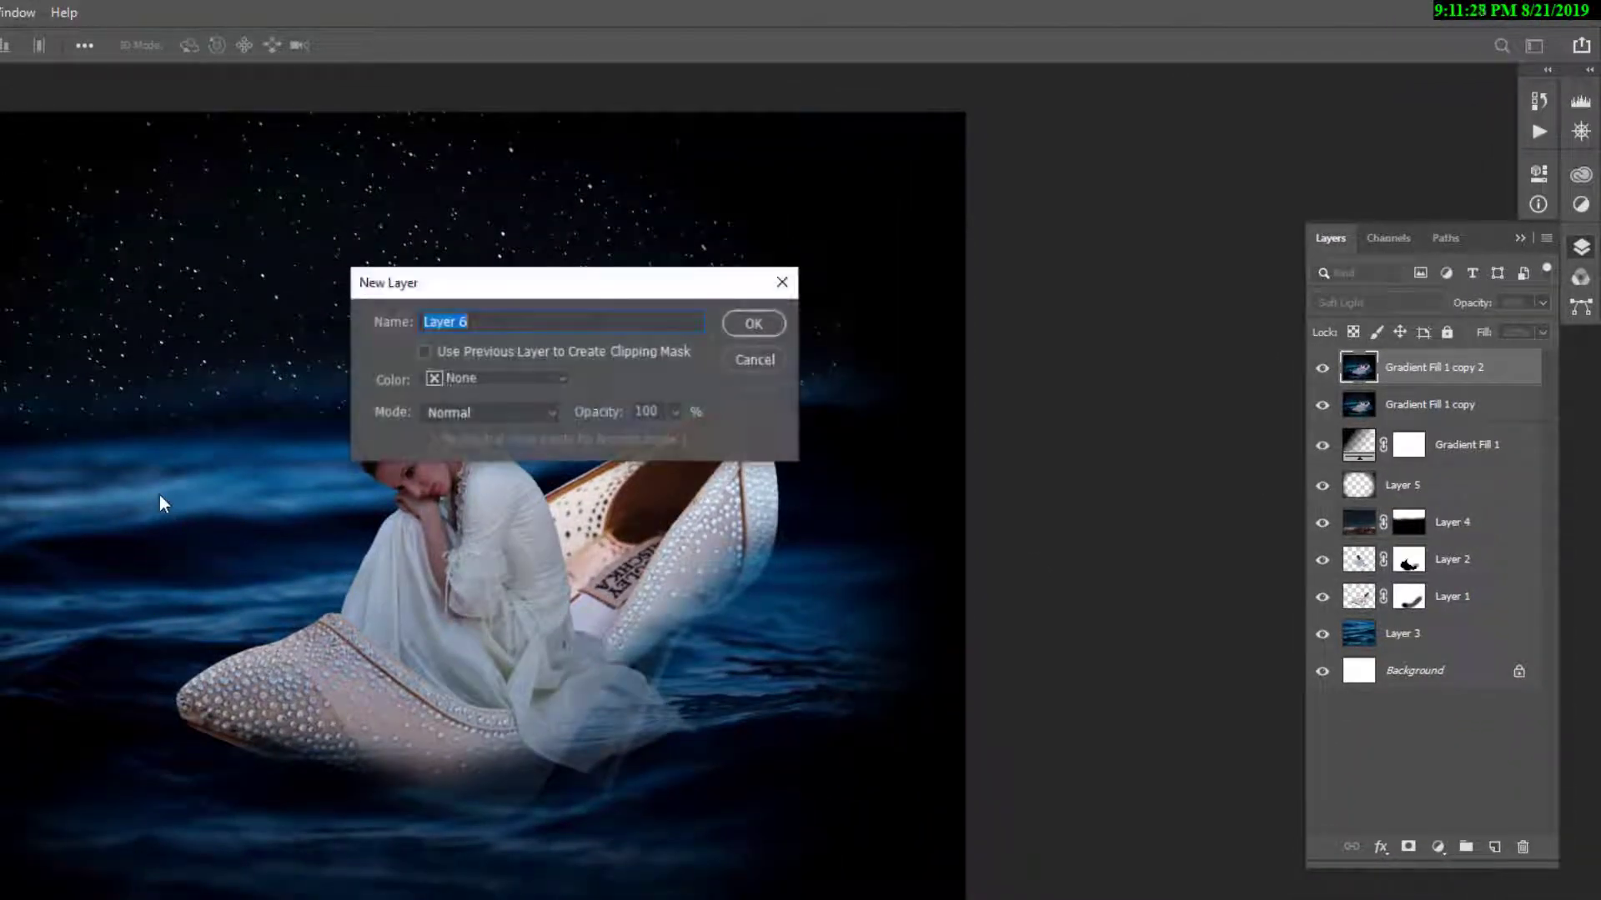
{"action": "key", "text": "Return"}
{"action": "key", "text": "b"}
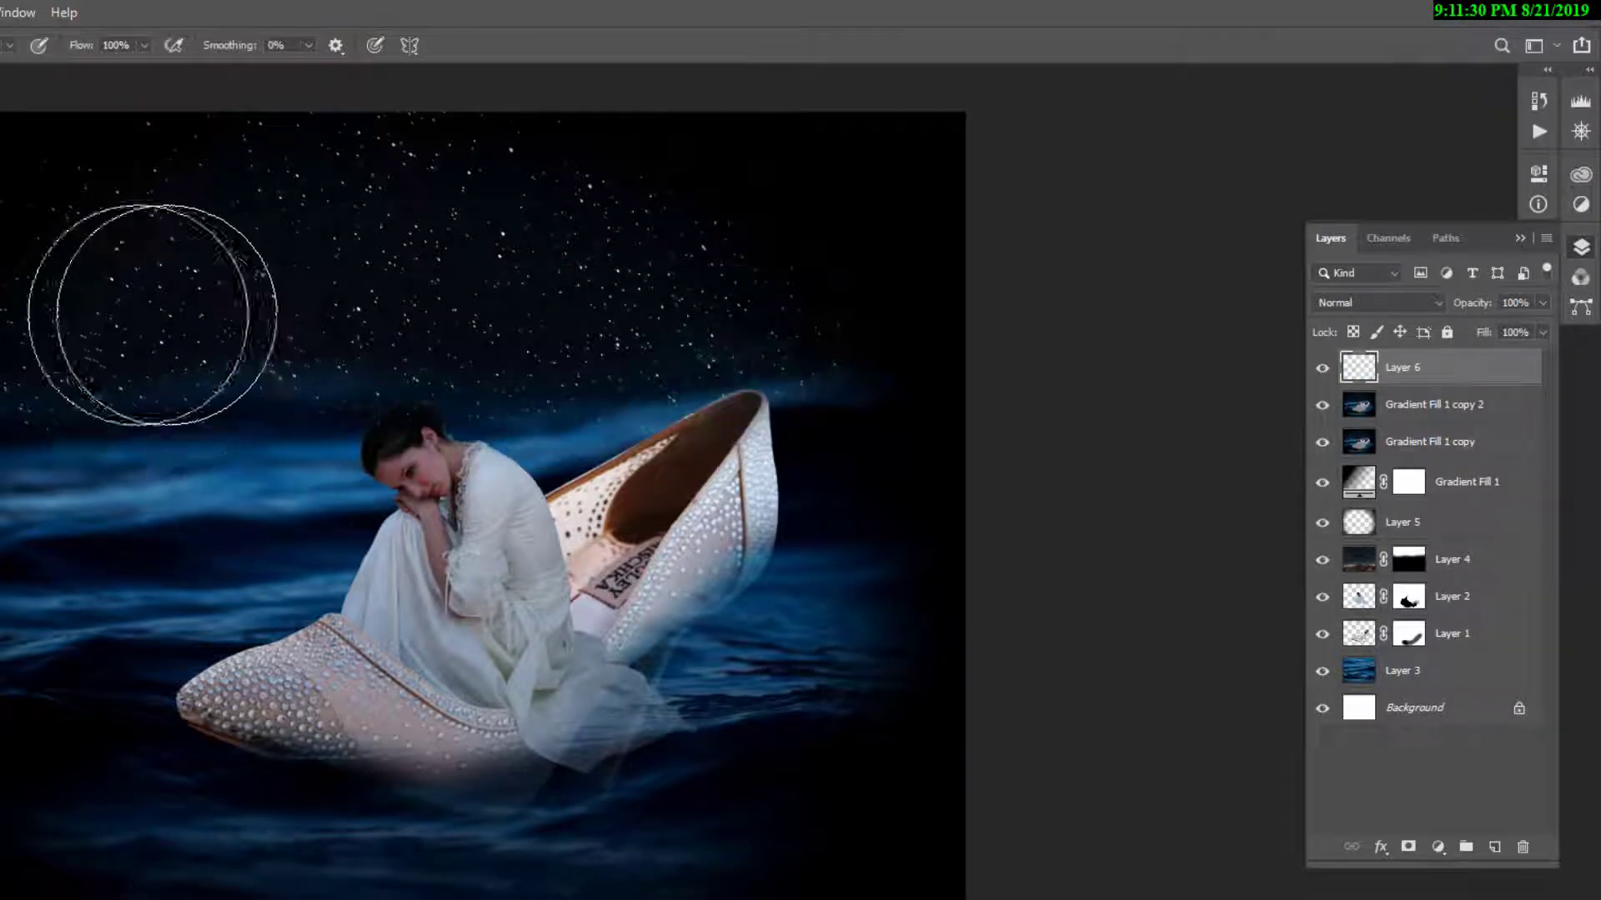
{"action": "left_click", "coordinate": [85, 265]}
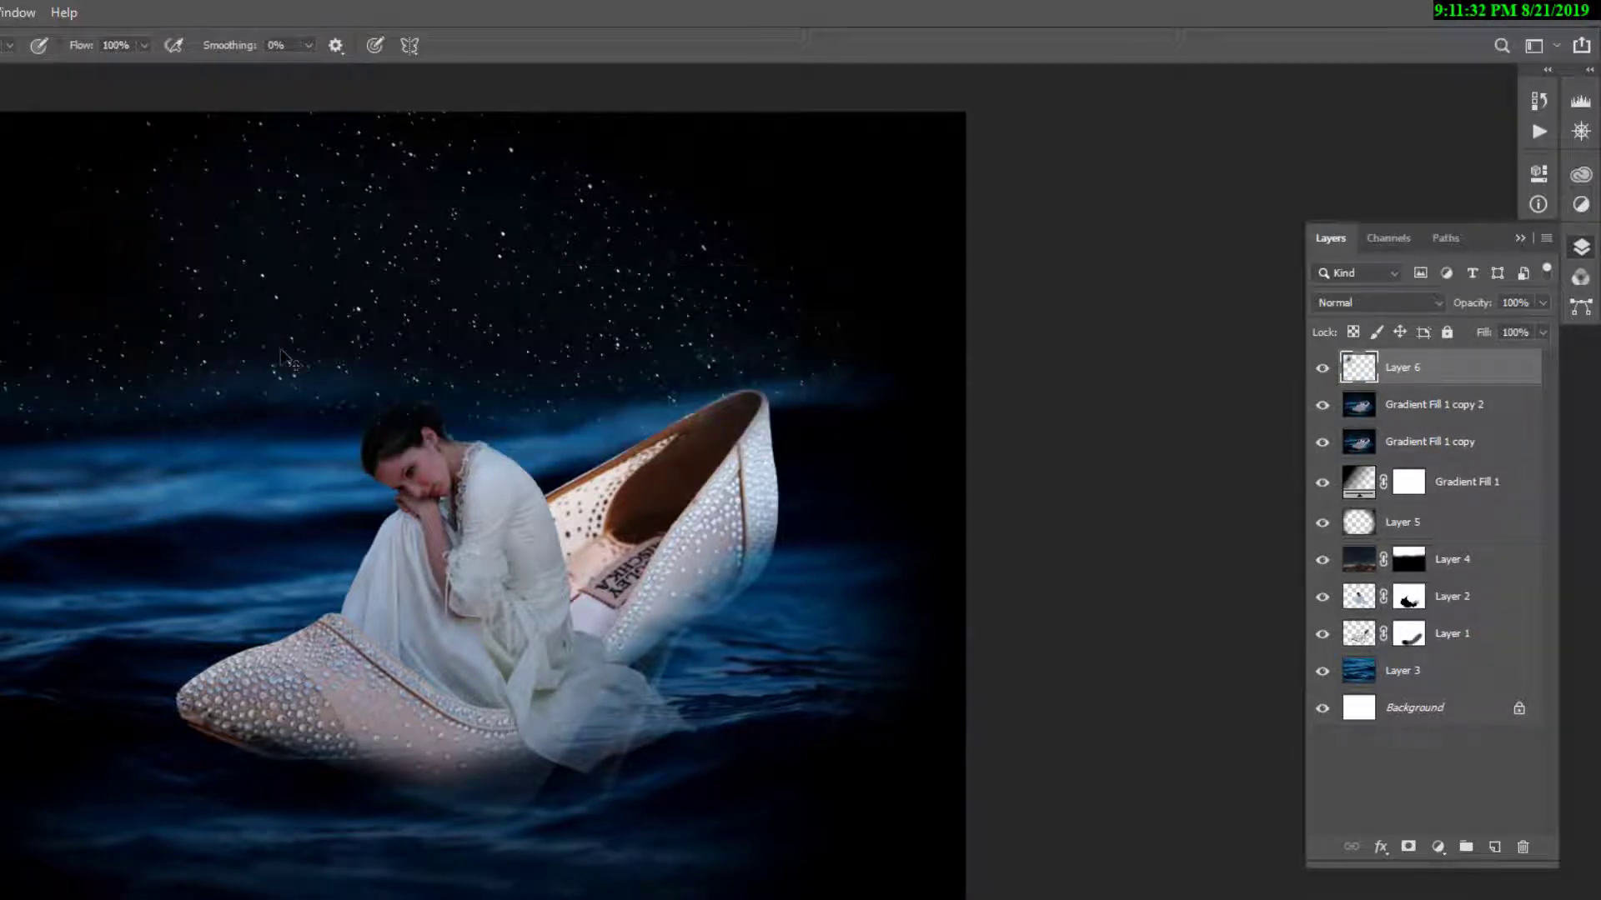
{"action": "key", "text": "ctrl+u"}
{"action": "left_click_drag", "start_coordinate": [1152, 717], "coordinate": [1256, 712]}
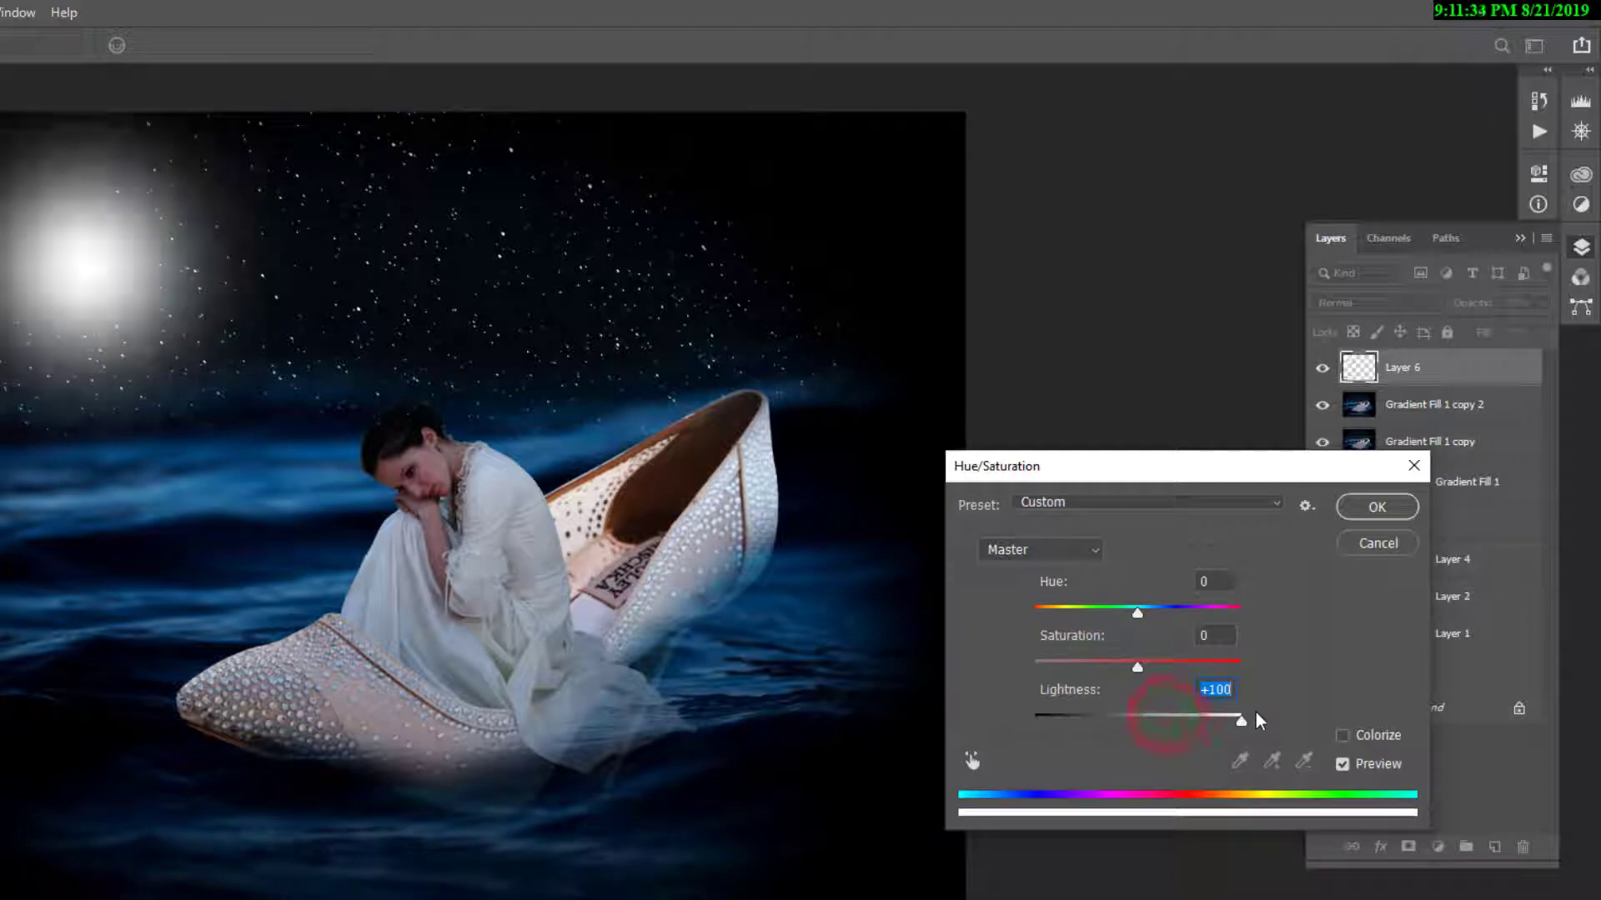
{"action": "key", "text": "Return"}
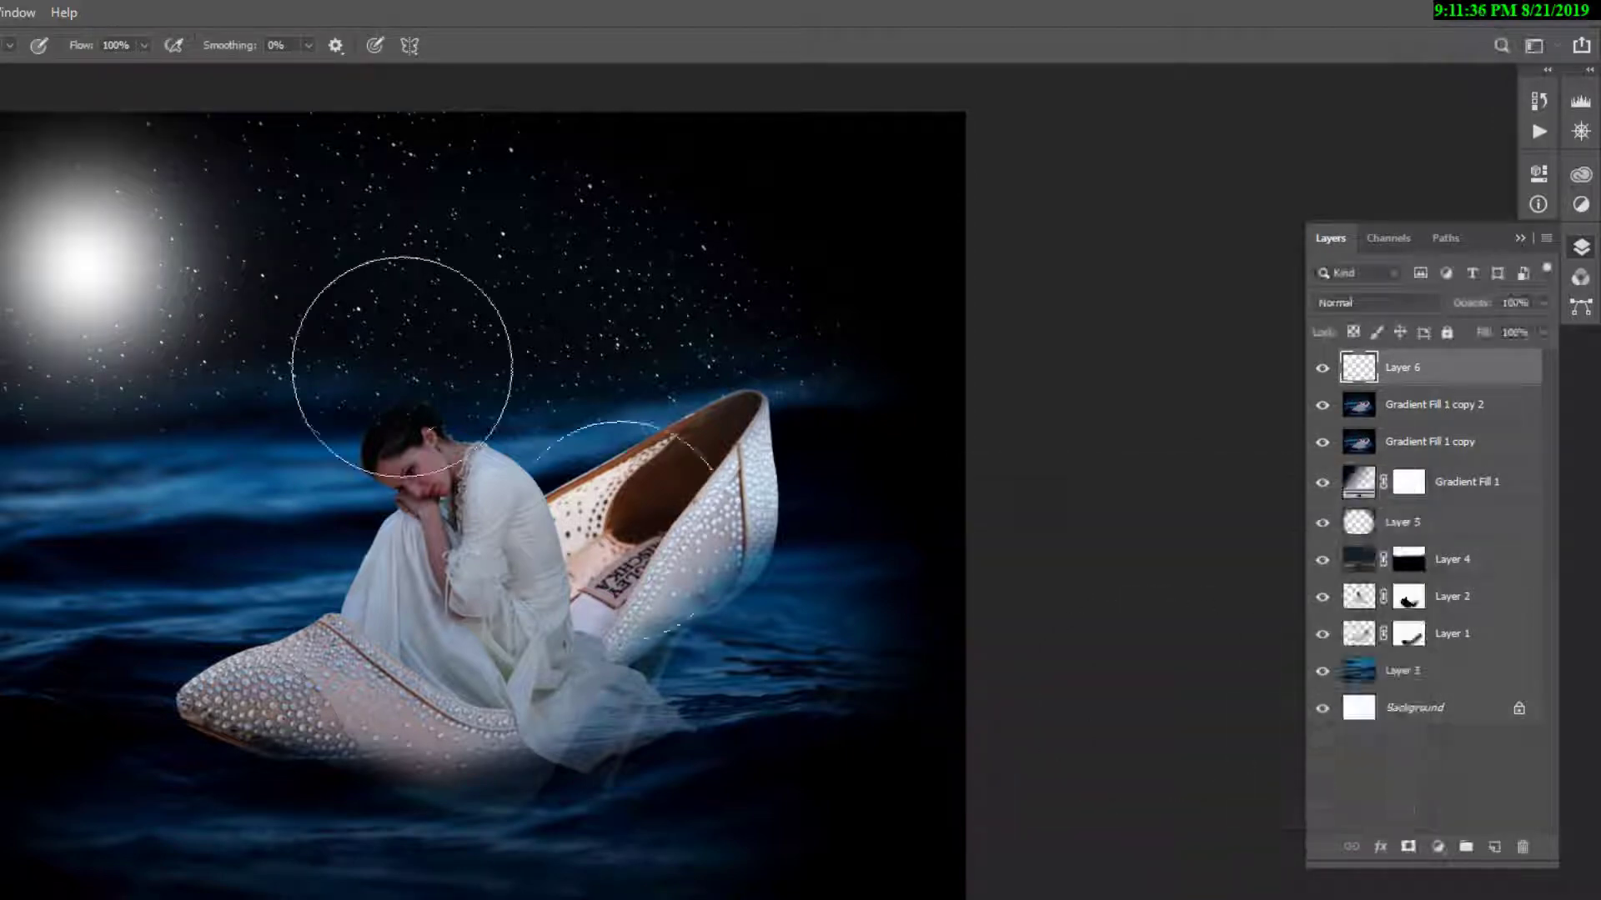
Scale the white glow on Layer 6 down to about 32% of its size.
{"action": "key", "text": "ctrl+t"}
{"action": "left_click_drag", "start_coordinate": [317, 499], "coordinate": [197, 349]}
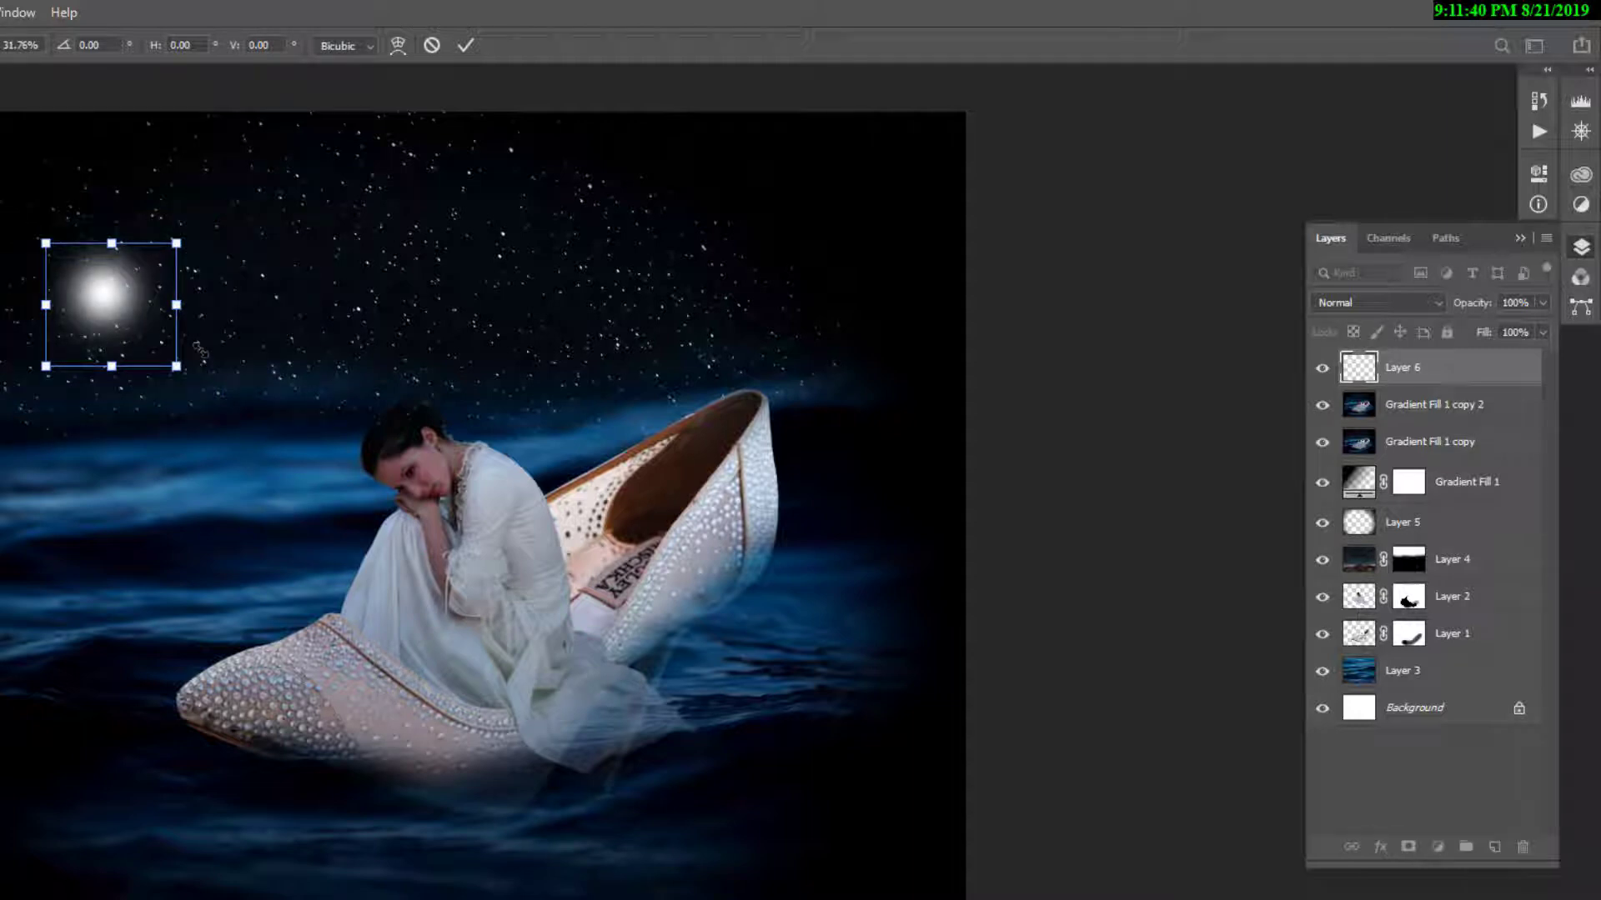
{"action": "key", "text": "Return"}
{"action": "key", "text": "b"}
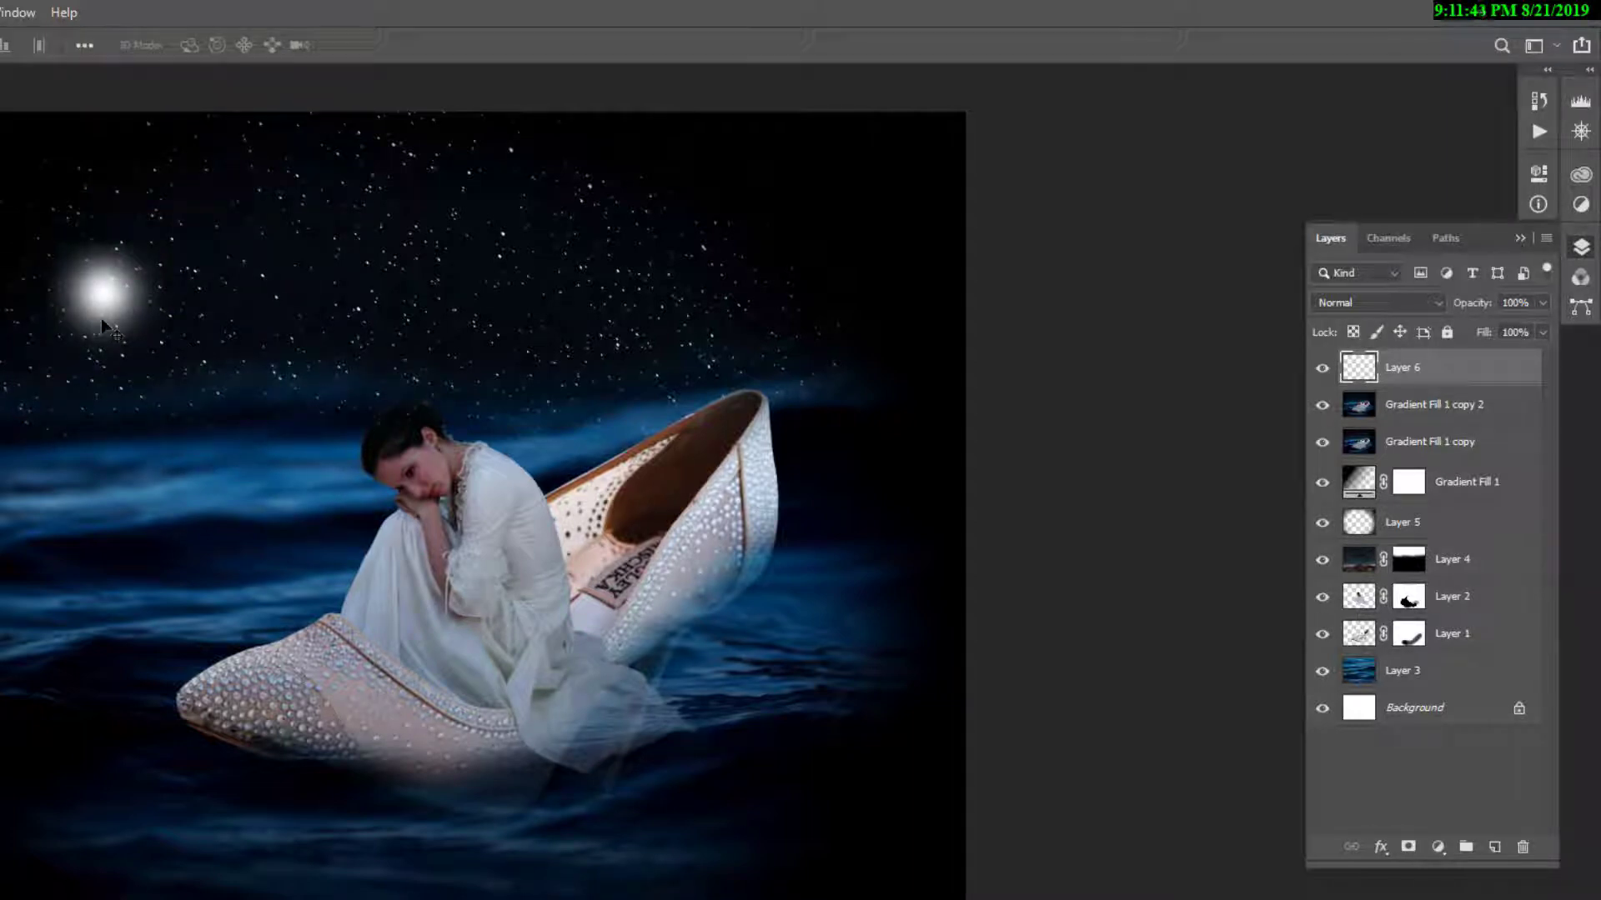
Erase around the glow's soft outer edge with a much smaller brush to leave a compact round spot.
{"action": "key", "text": "b"}
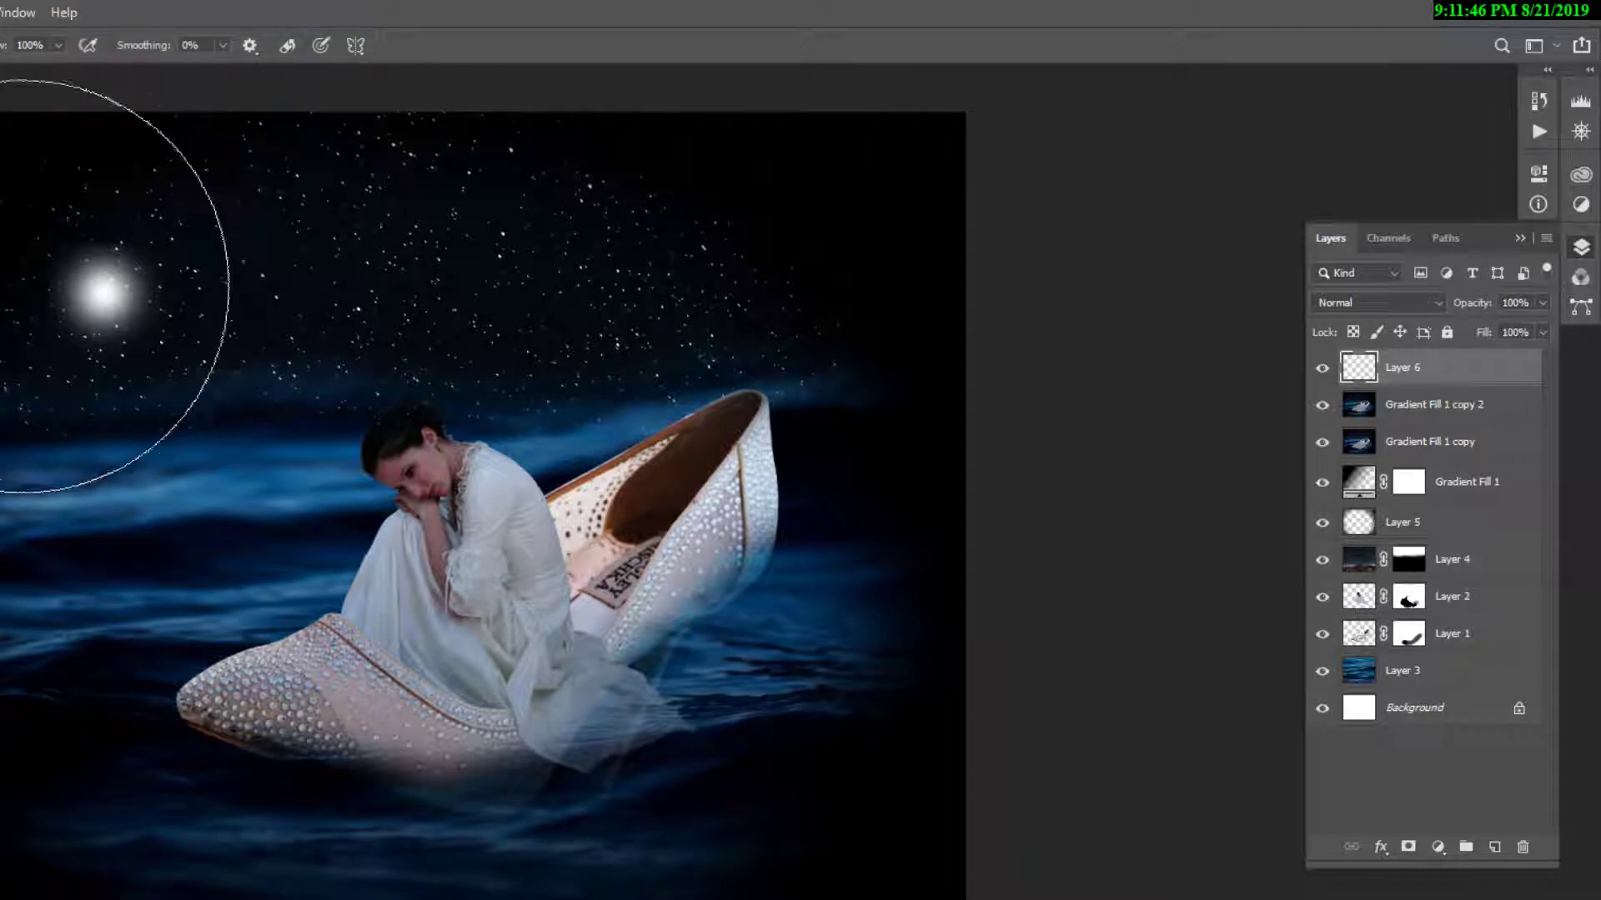
{"action": "key", "text": "bracketleft"}
{"action": "key", "text": "bracketleft"}
{"action": "key", "text": "bracketleft"}
{"action": "key", "text": "bracketleft"}
{"action": "key", "text": "bracketleft"}
{"action": "key", "text": "bracketleft"}
{"action": "key", "text": "bracketleft"}
{"action": "key", "text": "bracketleft"}
{"action": "left_click", "coordinate": [42, 315]}
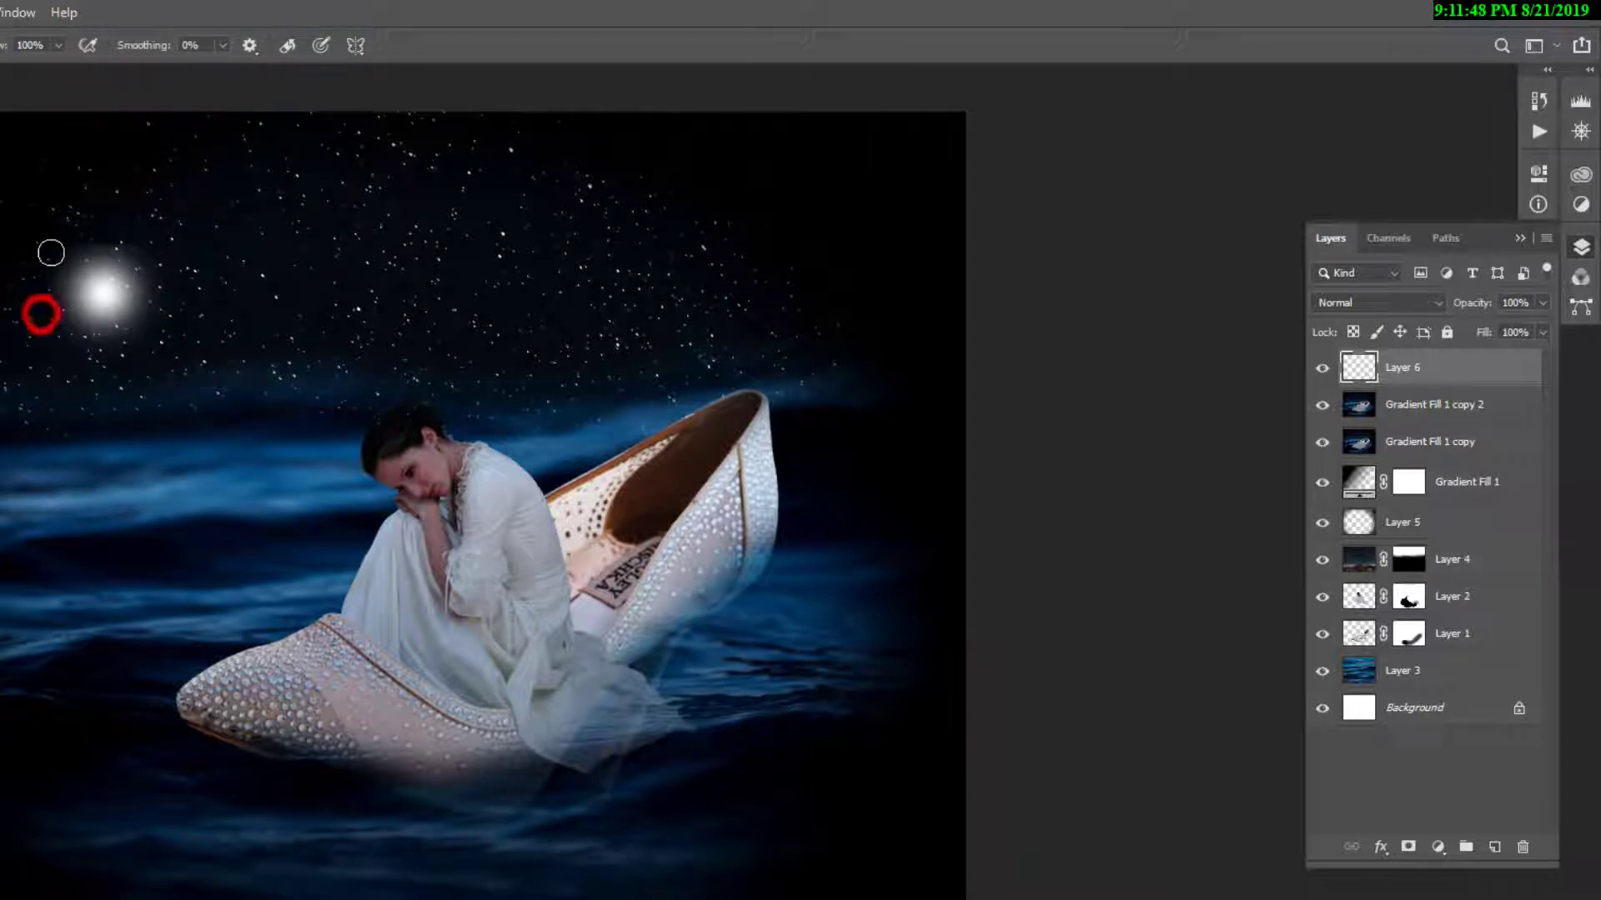
{"action": "left_click", "coordinate": [43, 276]}
{"action": "left_click", "coordinate": [125, 235]}
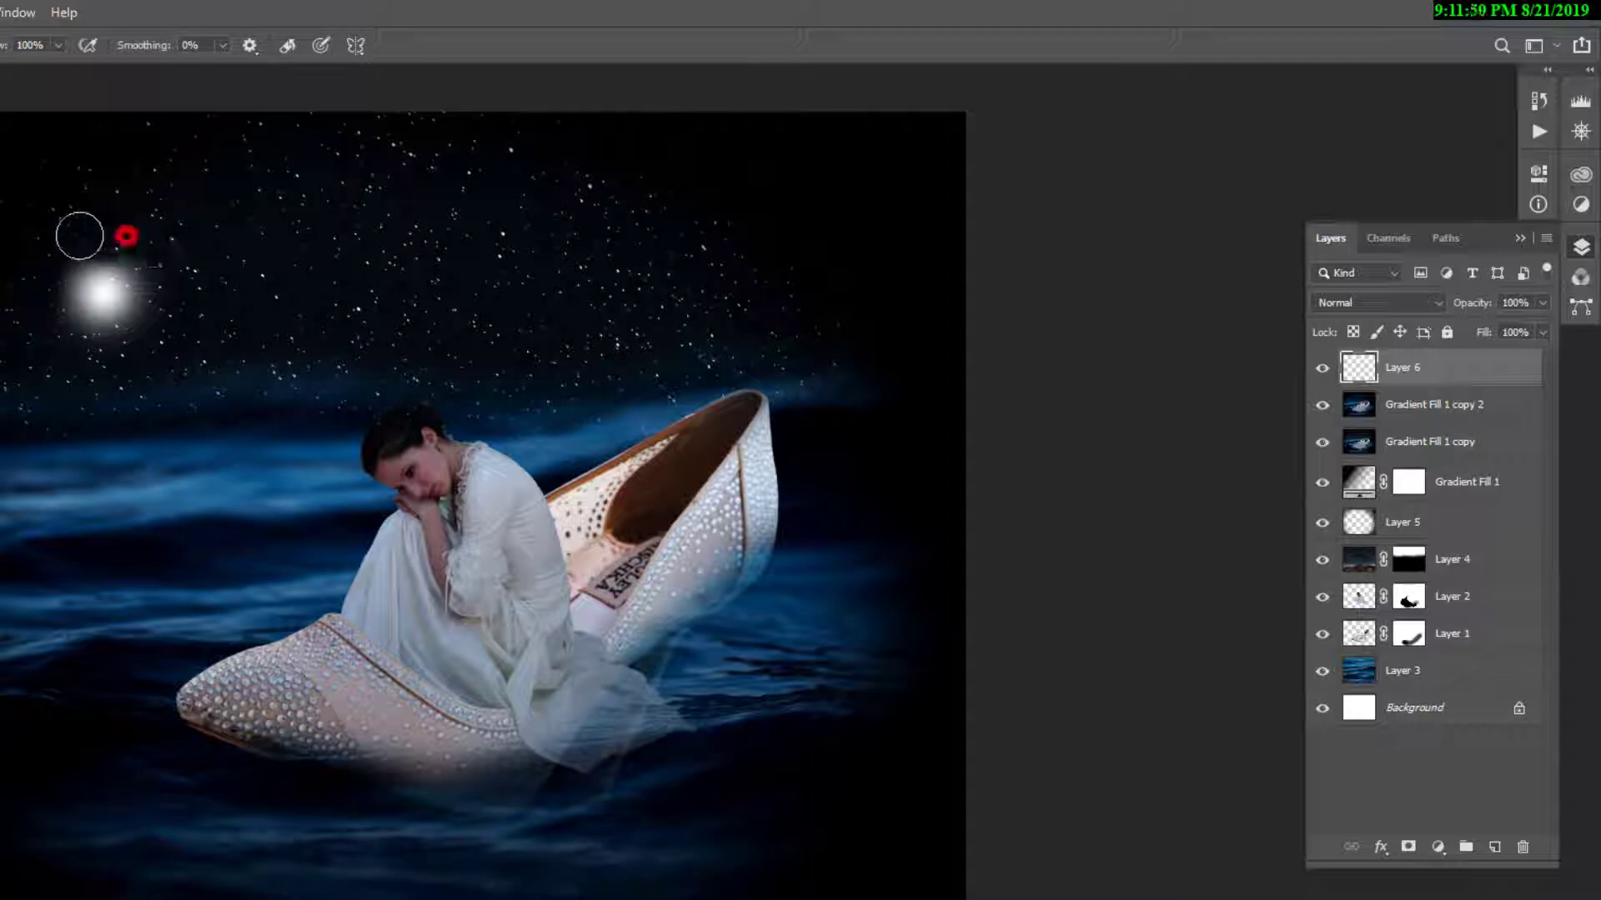
{"action": "left_click", "coordinate": [152, 240]}
{"action": "left_click", "coordinate": [117, 250]}
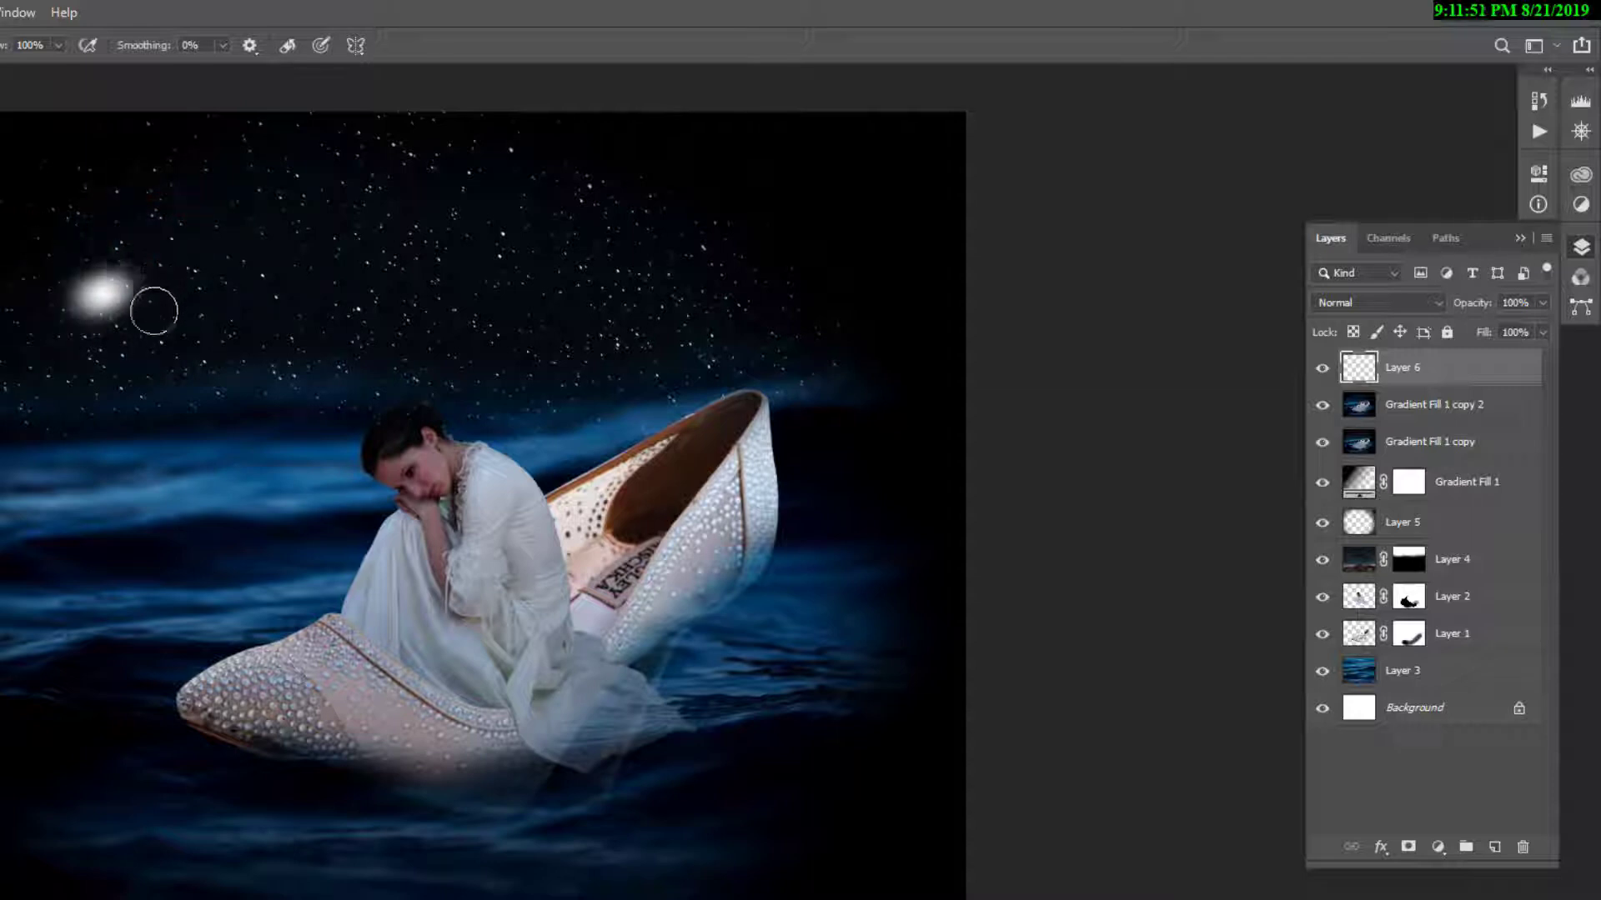
{"action": "left_click", "coordinate": [188, 257]}
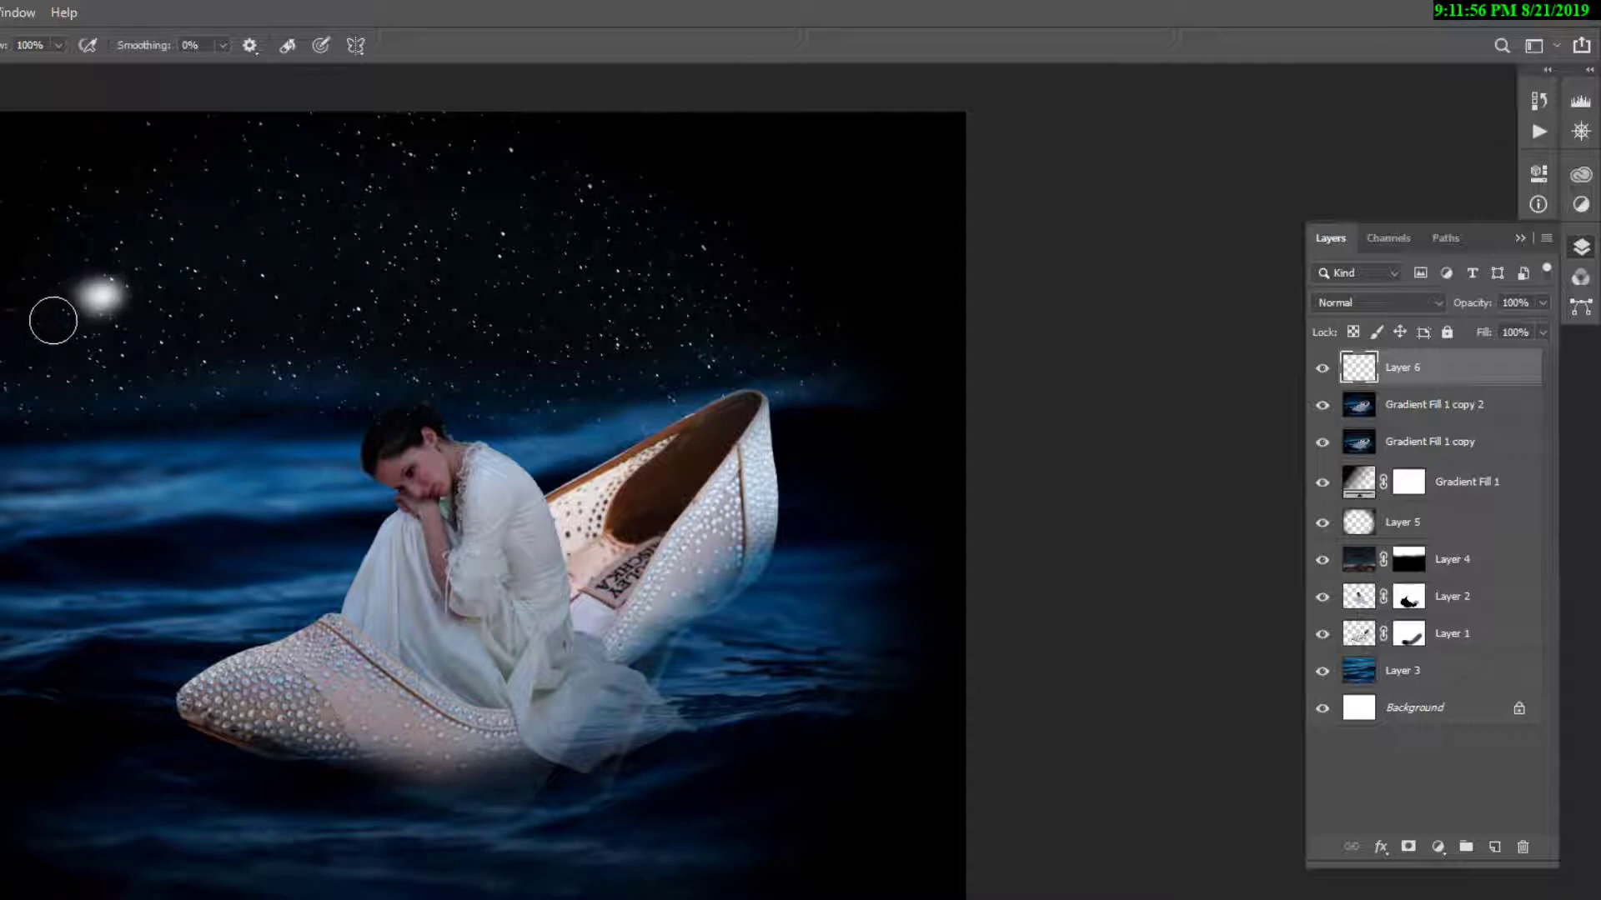
{"action": "key", "text": "ctrl+z"}
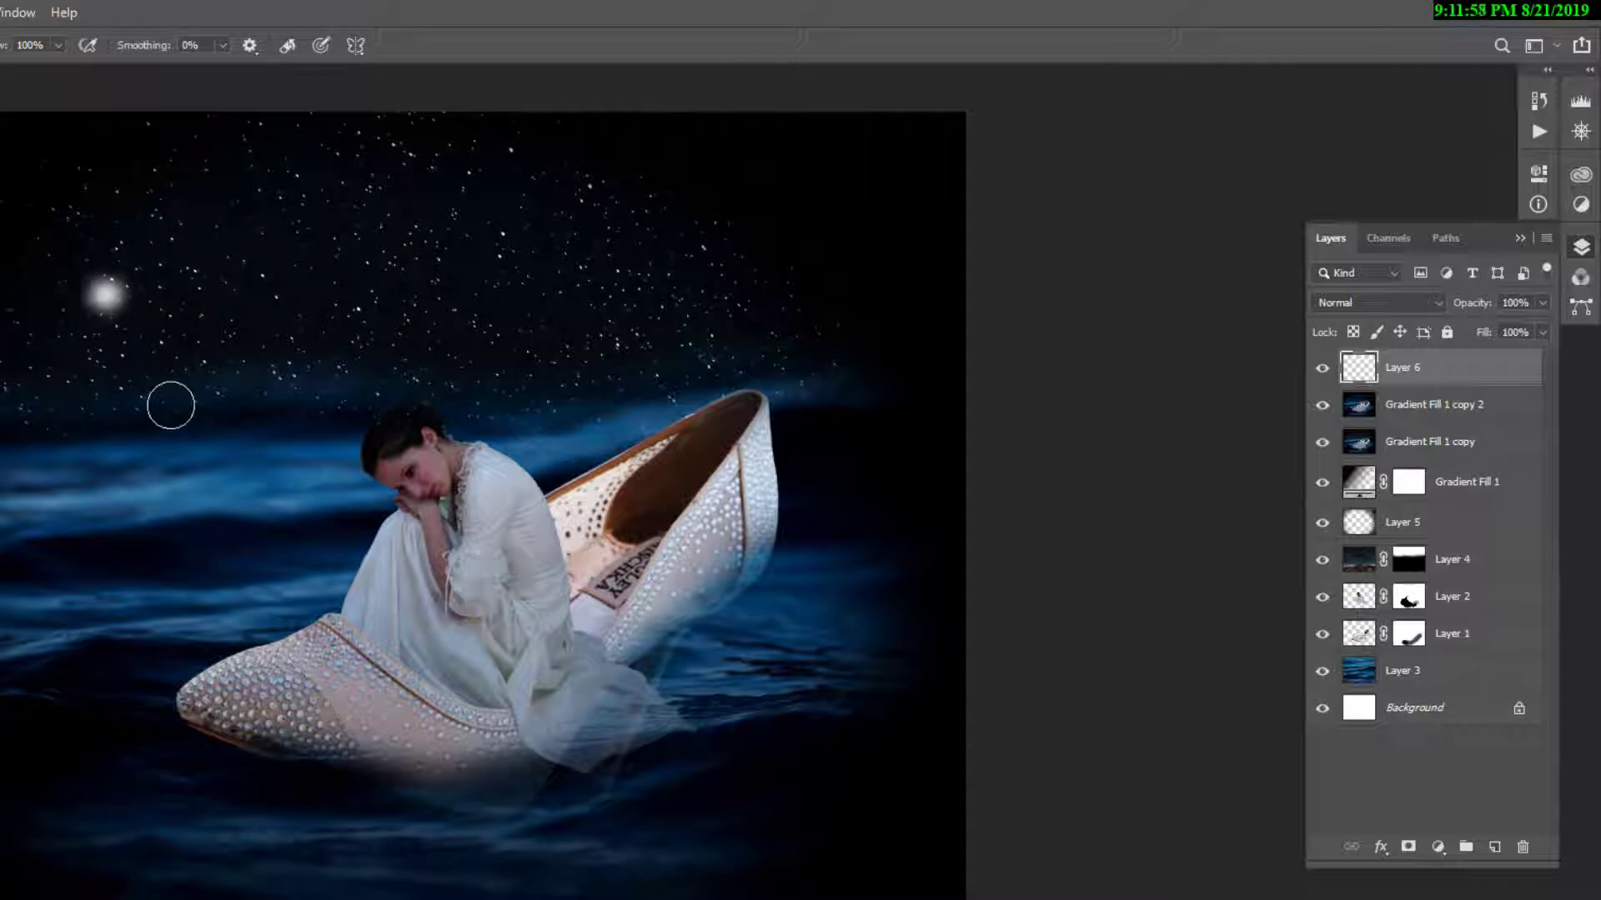
Enlarge the trimmed glow with Free Transform into a large, soft moon shape in the sky.
{"action": "key", "text": "ctrl+t"}
{"action": "left_click_drag", "start_coordinate": [137, 324], "coordinate": [265, 397]}
{"action": "key", "text": "Return"}
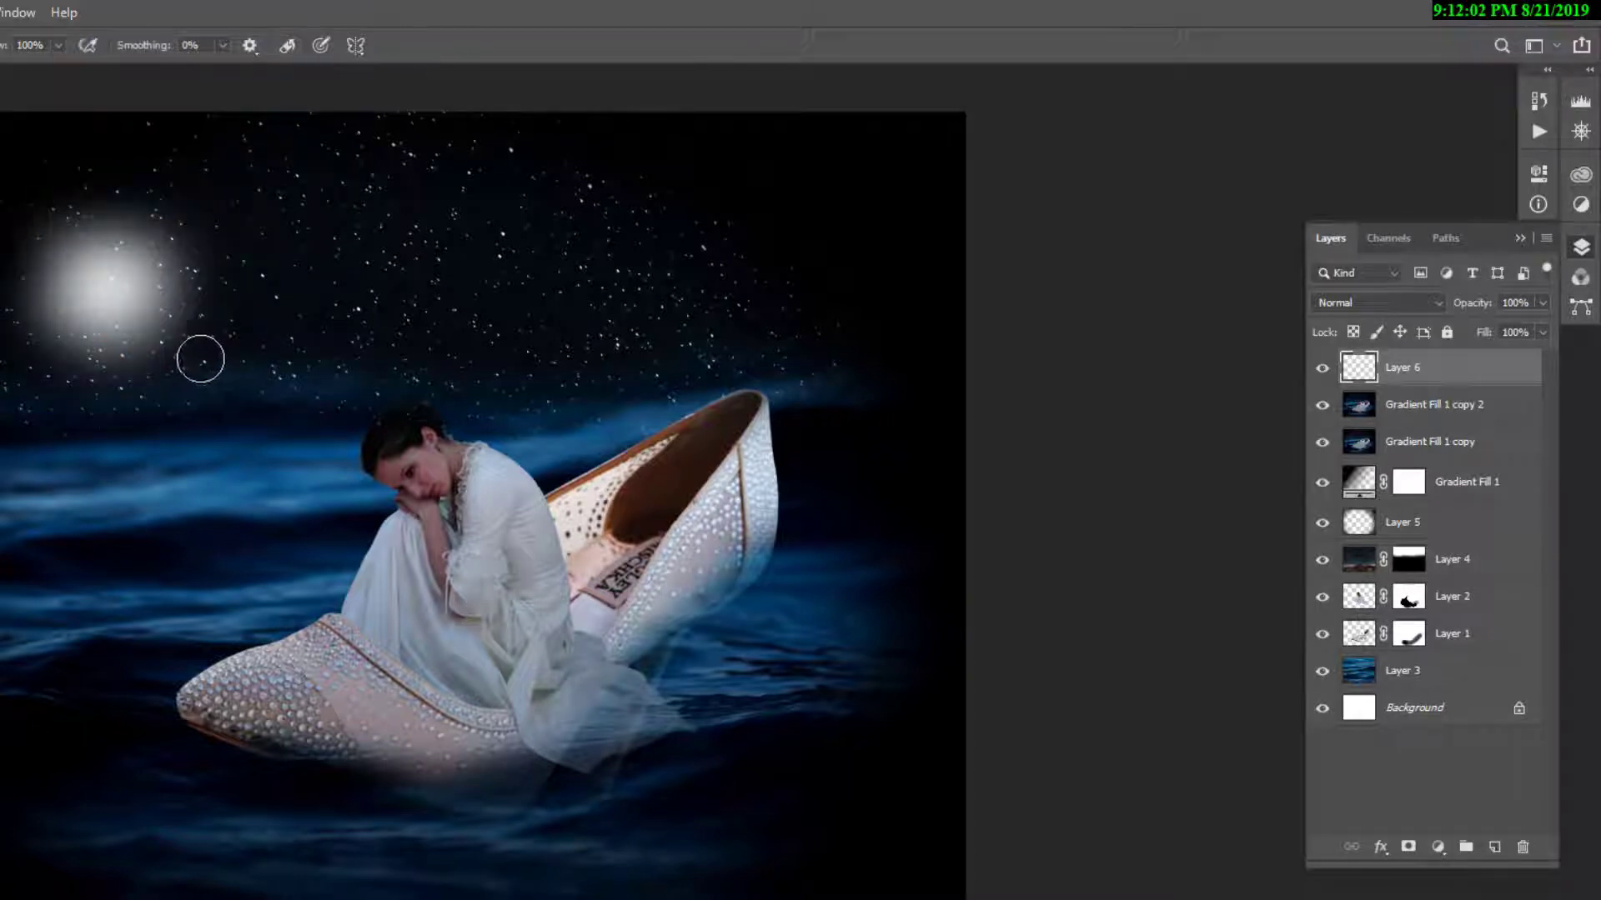
Try to move the moon glow, set its layer's opacity to 77%, and delete the layer.
{"action": "key", "text": "v"}
{"action": "left_click_drag", "start_coordinate": [138, 317], "coordinate": [657, 469]}
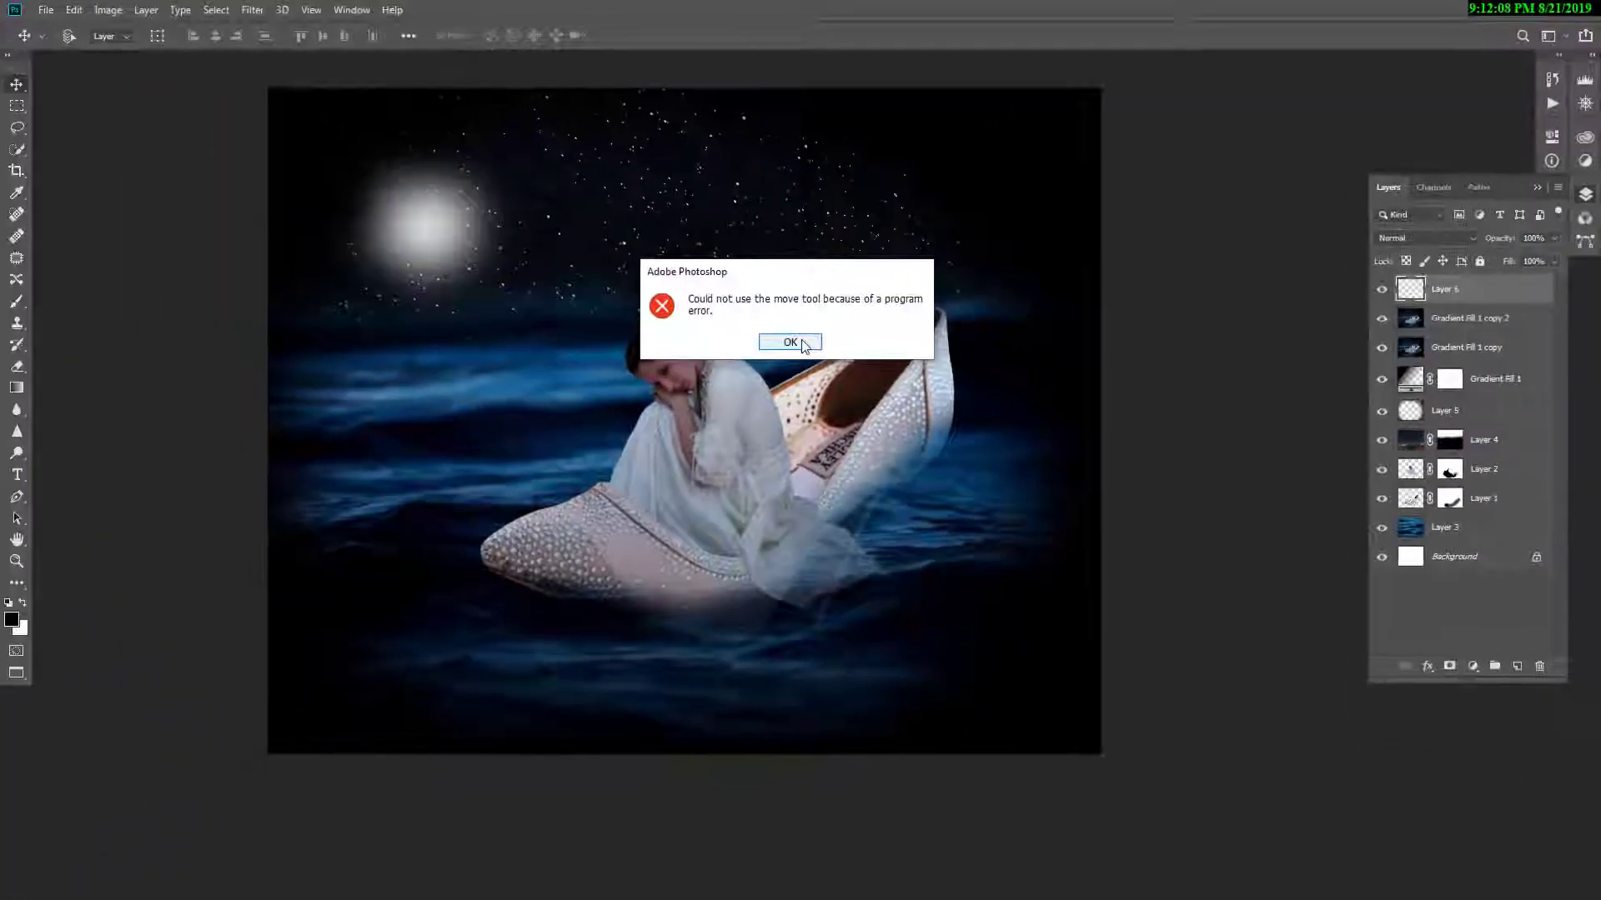
{"action": "left_click", "coordinate": [577, 431]}
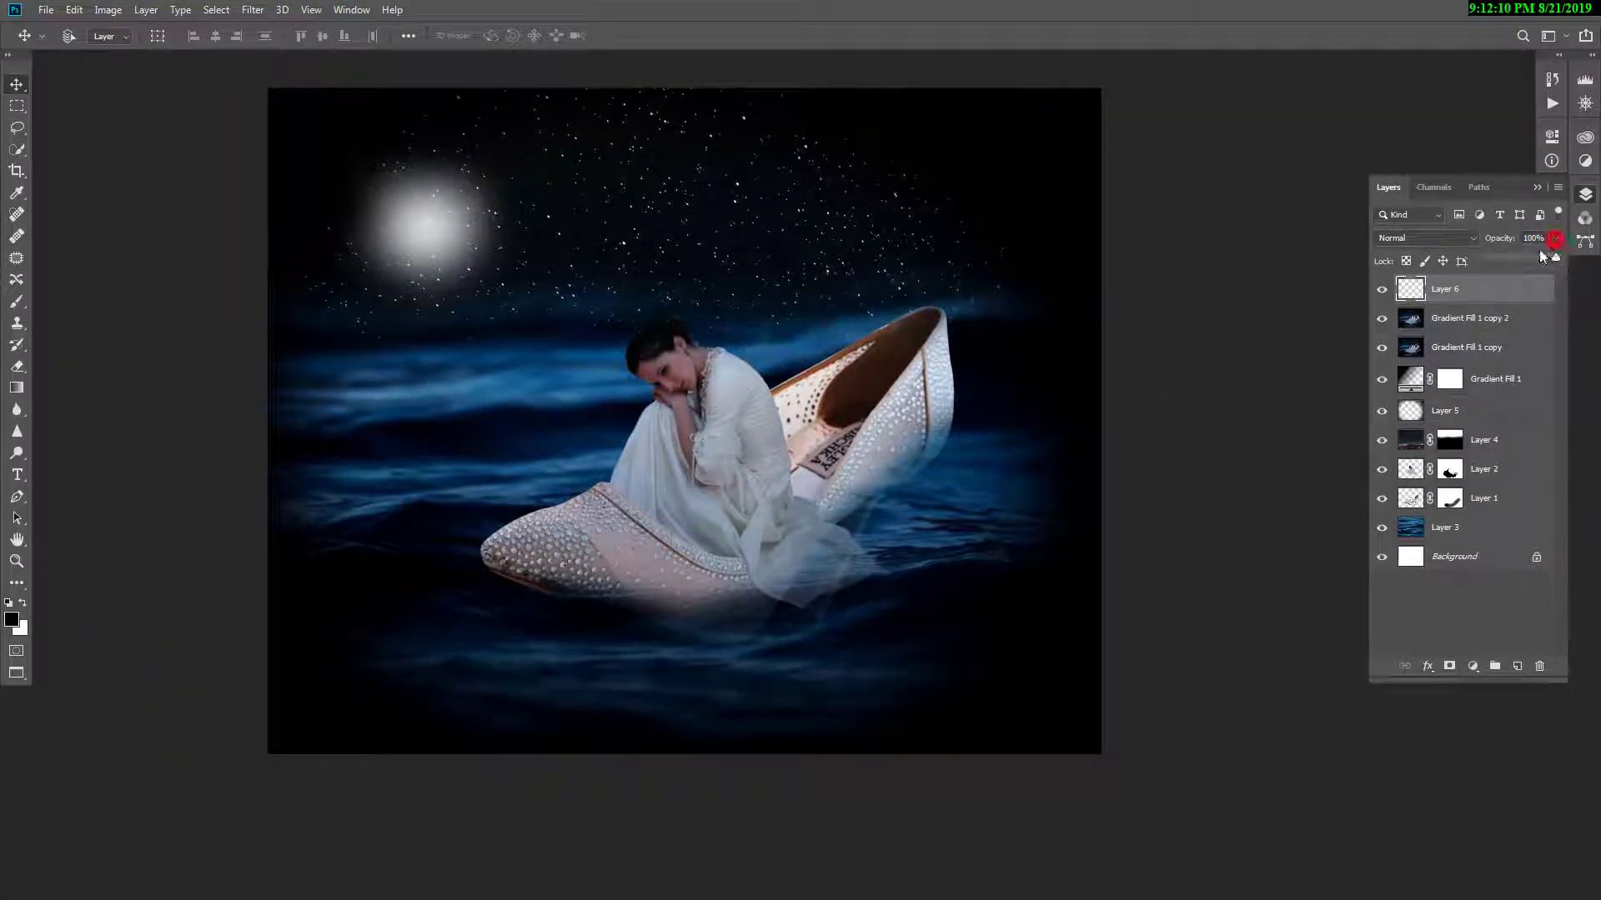
{"action": "left_click_drag", "start_coordinate": [1524, 257], "coordinate": [1538, 258]}
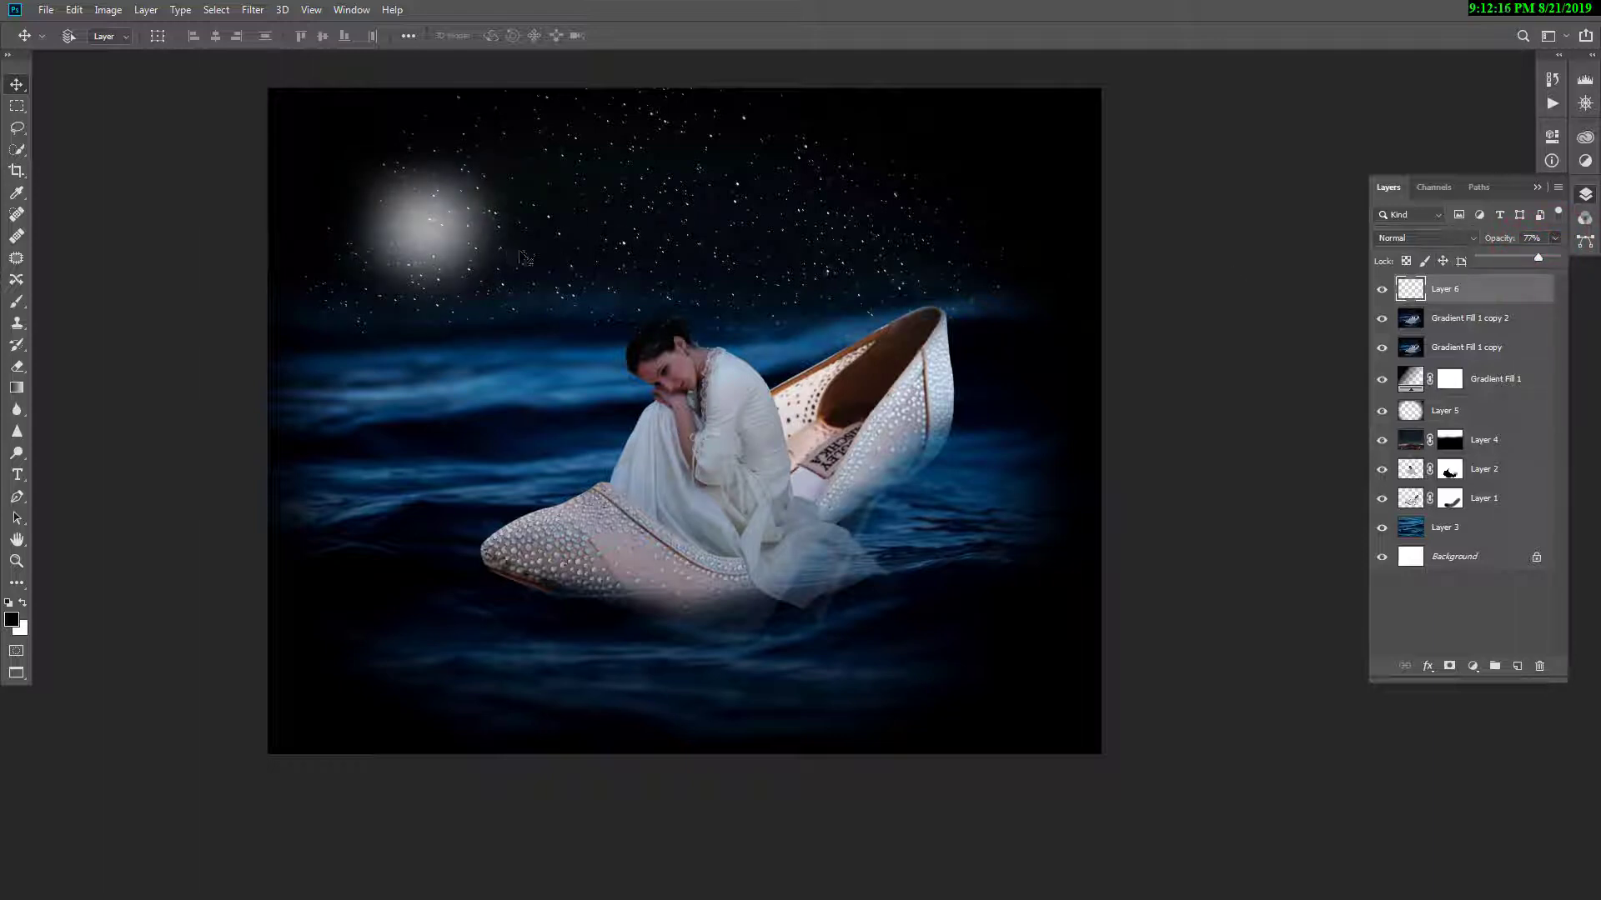
{"action": "key", "text": "Delete"}
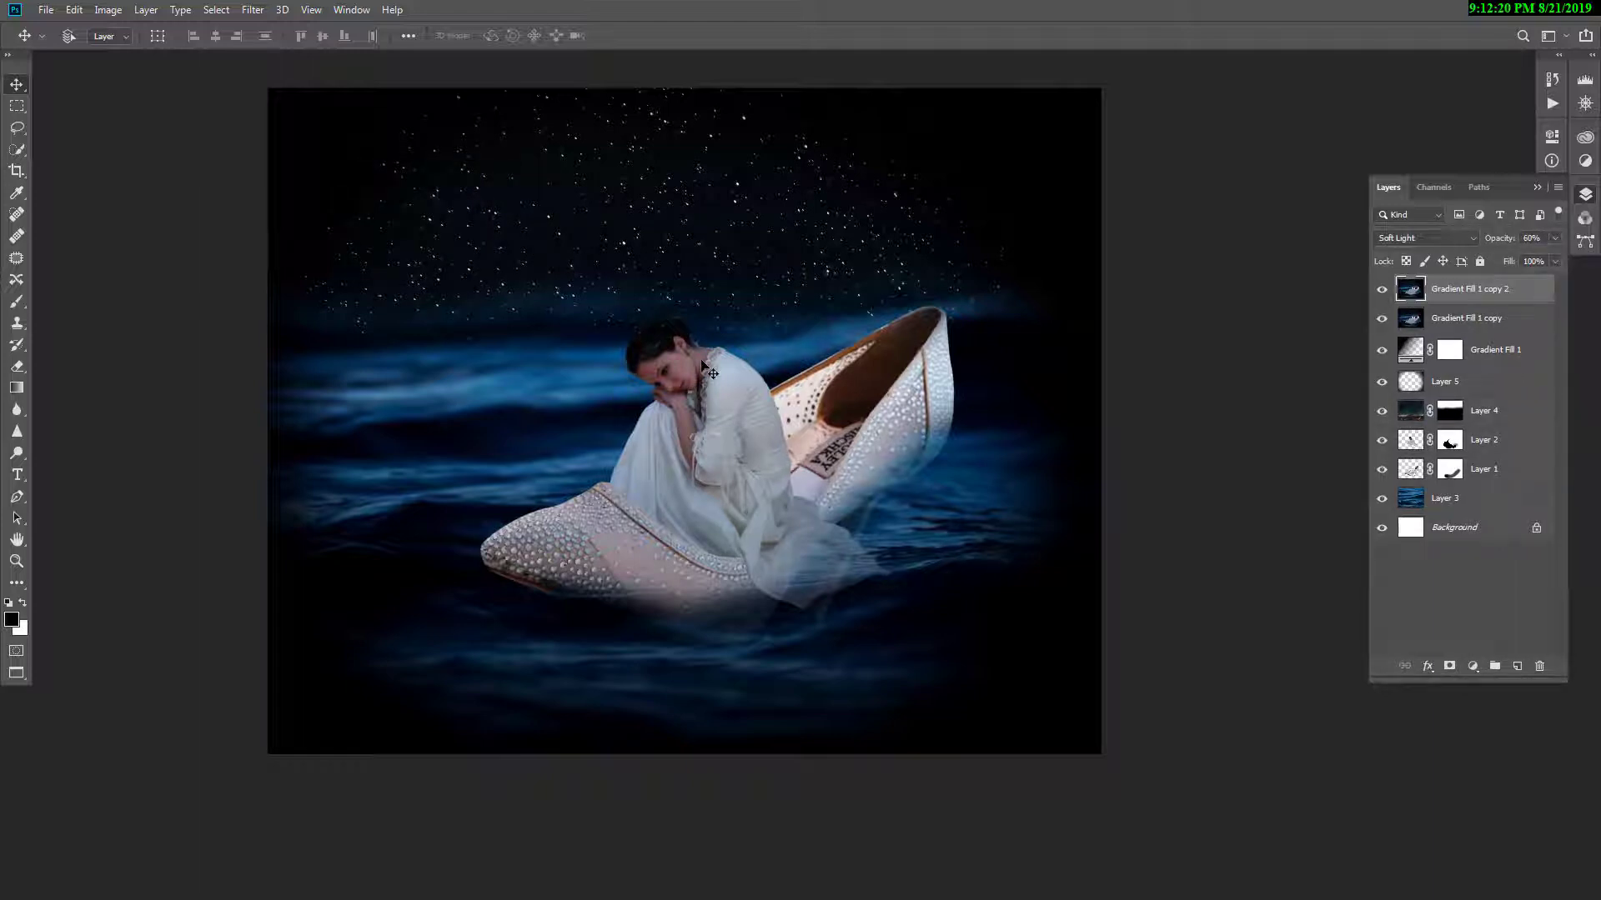
Add a Color Lookup adjustment layer above all layers and choose the Crisp_Winter.look 3DLUT file.
{"action": "left_click_drag", "start_coordinate": [722, 375], "coordinate": [713, 367]}
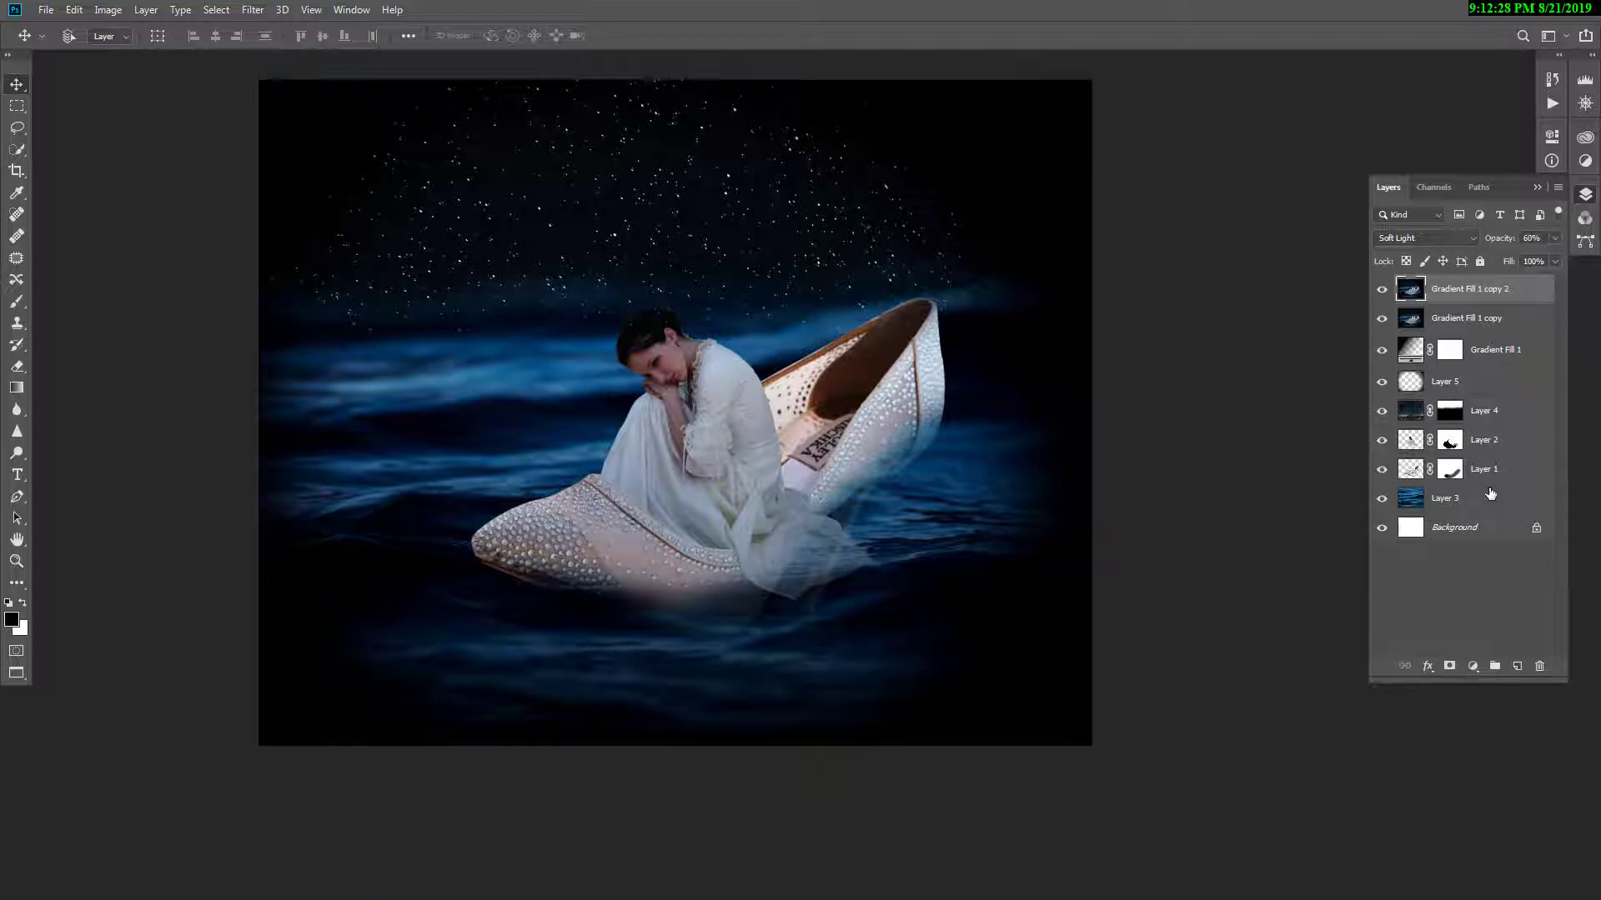
{"action": "left_click", "coordinate": [1473, 667]}
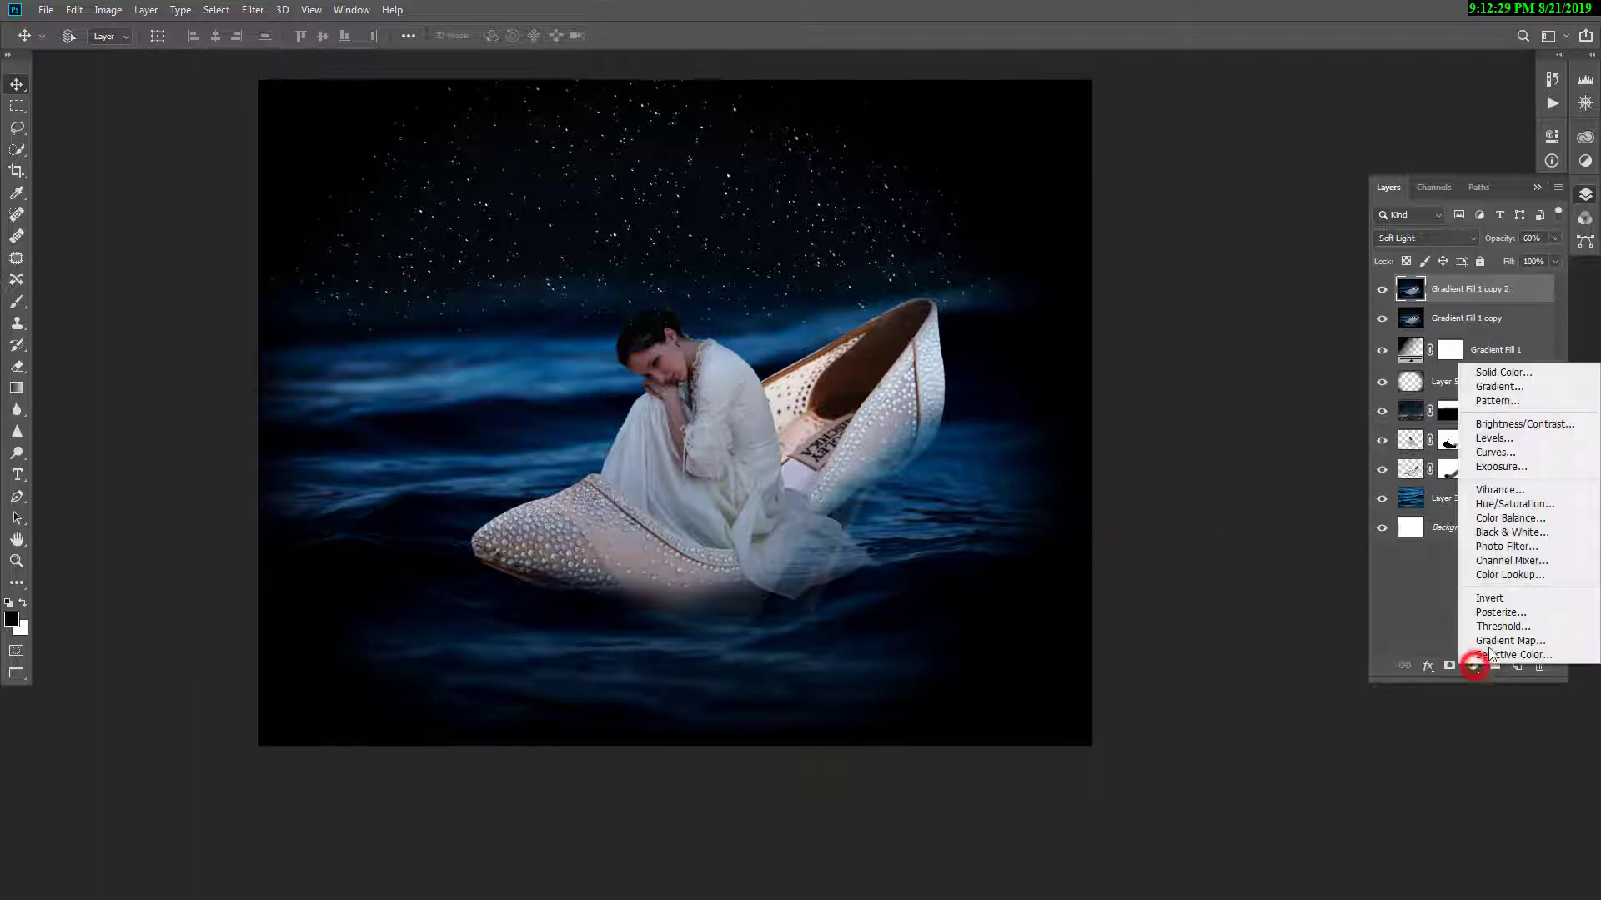
{"action": "left_click", "coordinate": [1509, 577]}
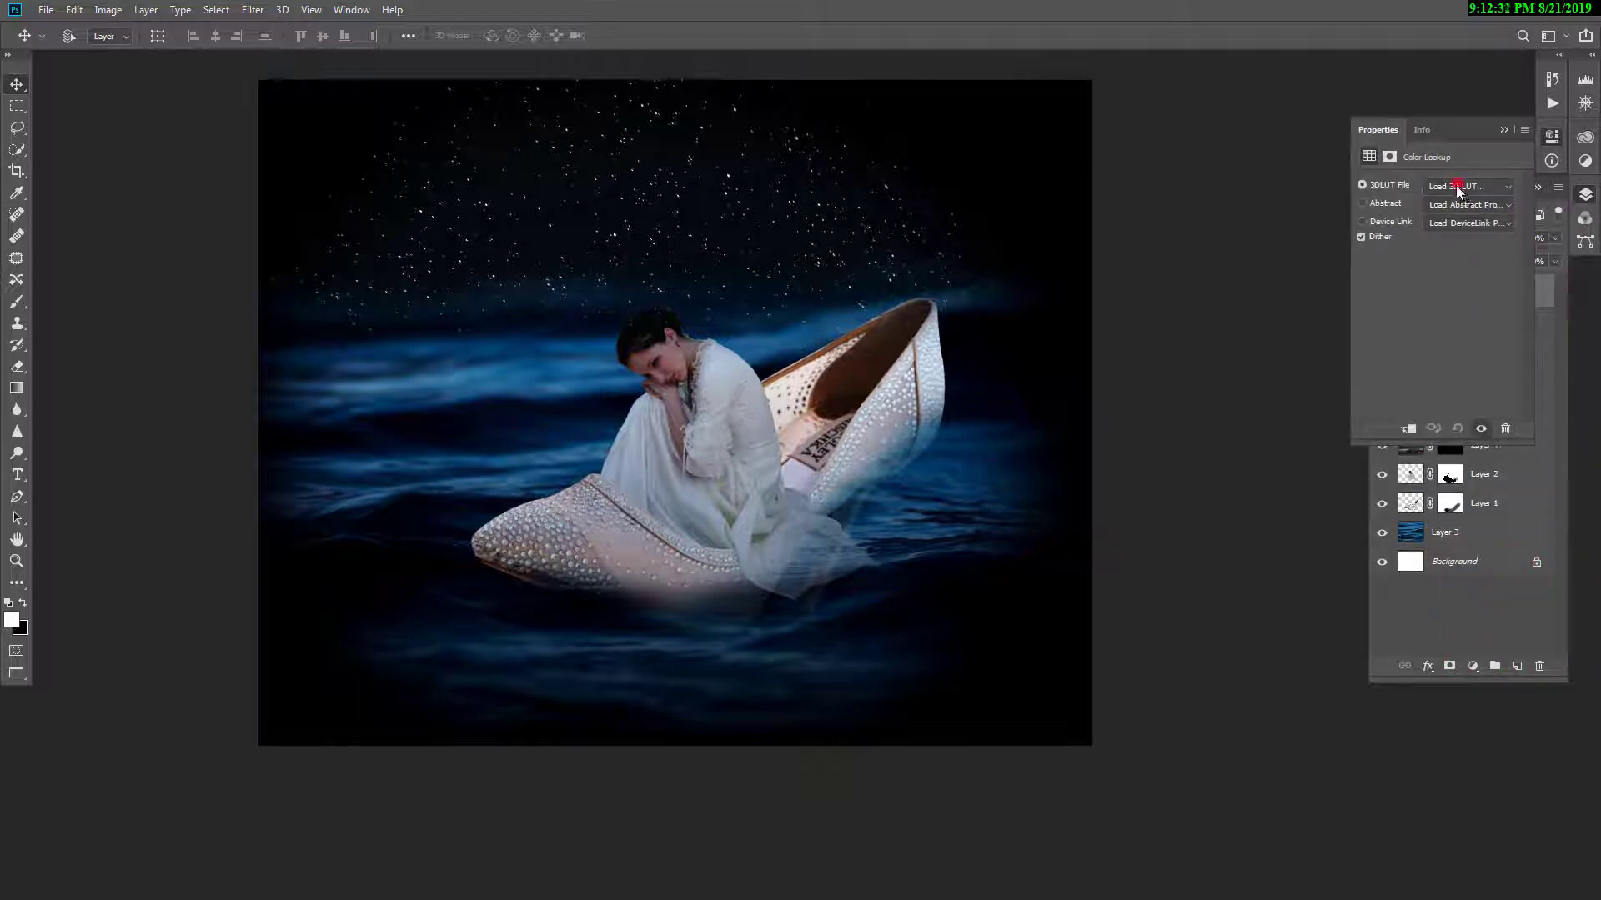
{"action": "left_click", "coordinate": [1458, 190]}
{"action": "left_click", "coordinate": [1427, 249]}
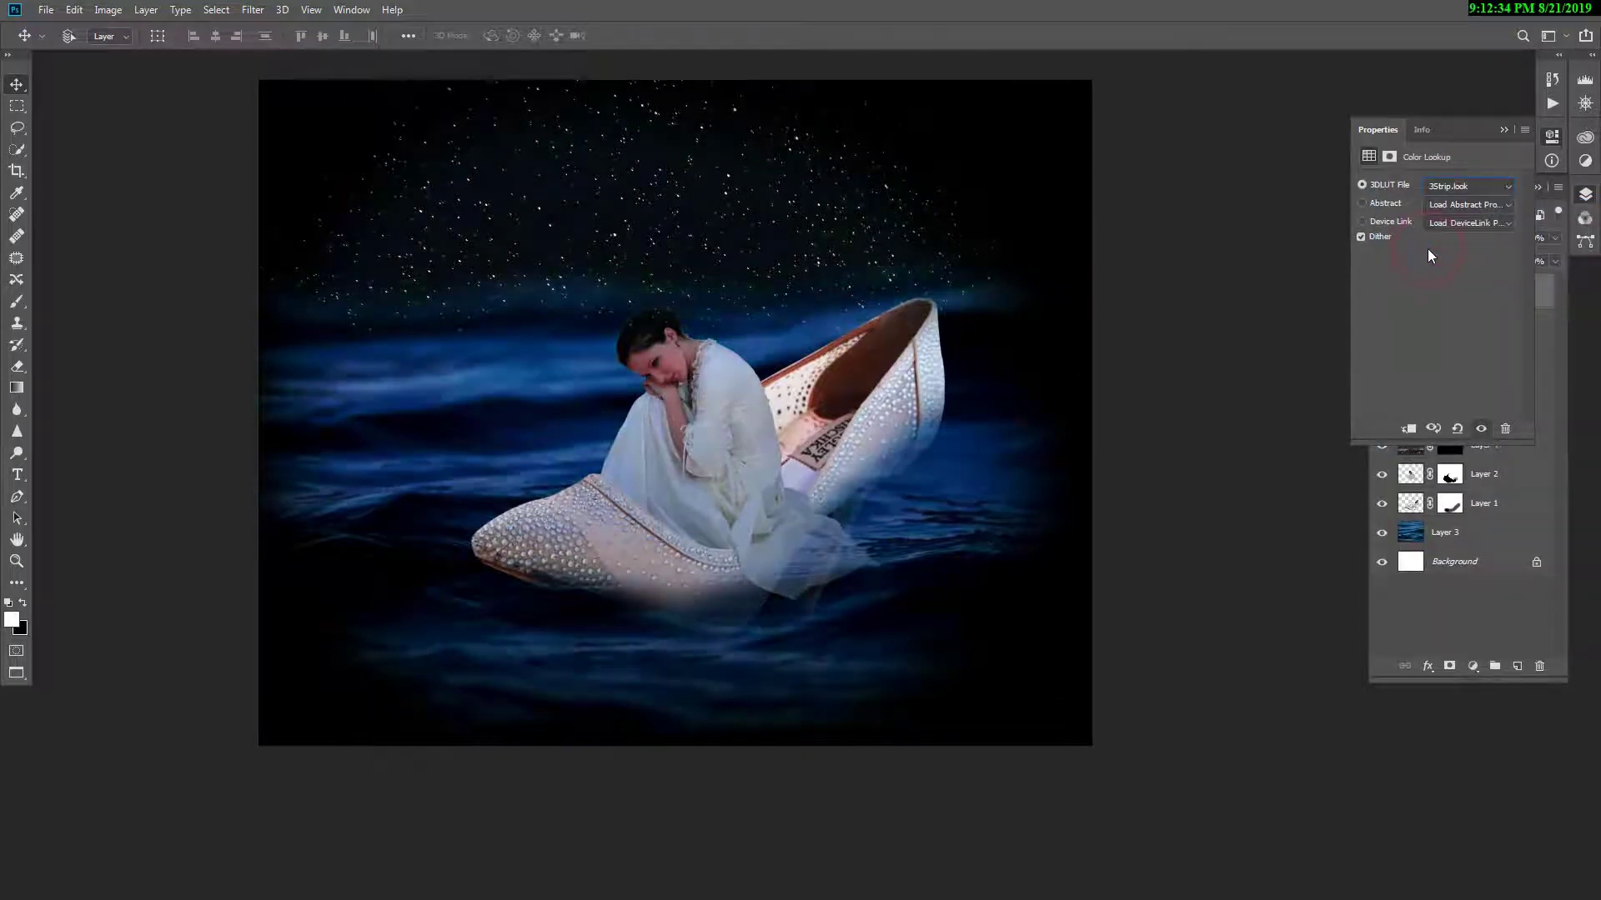
{"action": "key", "text": "Down"}
{"action": "key", "text": "Down"}
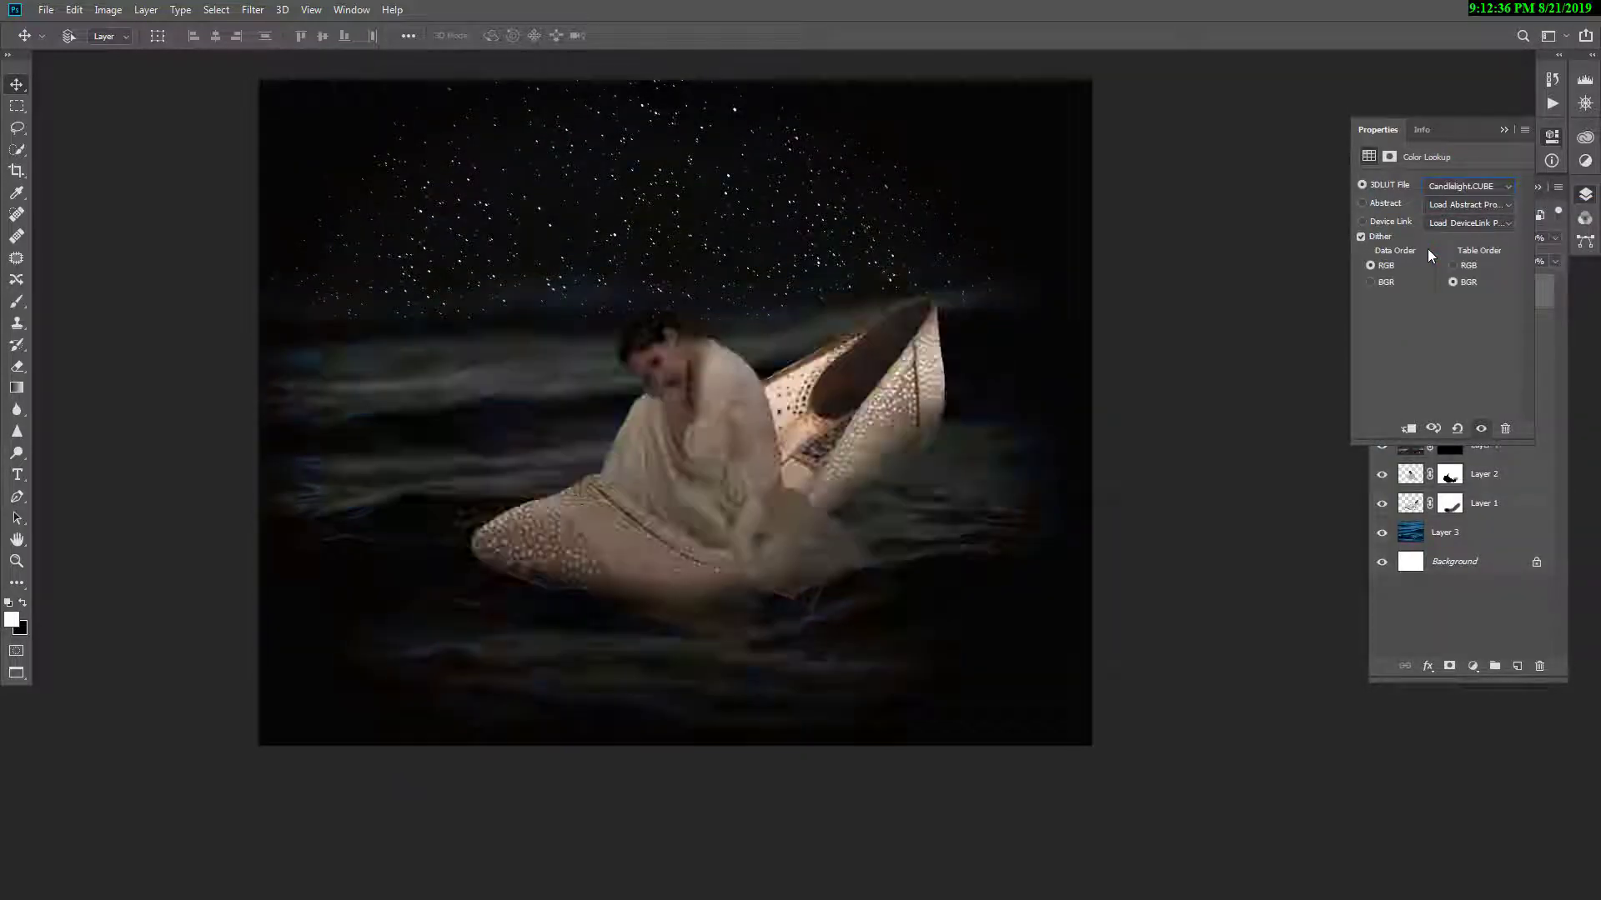
{"action": "key", "text": "Down"}
{"action": "key", "text": "Down"}
{"action": "key", "text": "Down"}
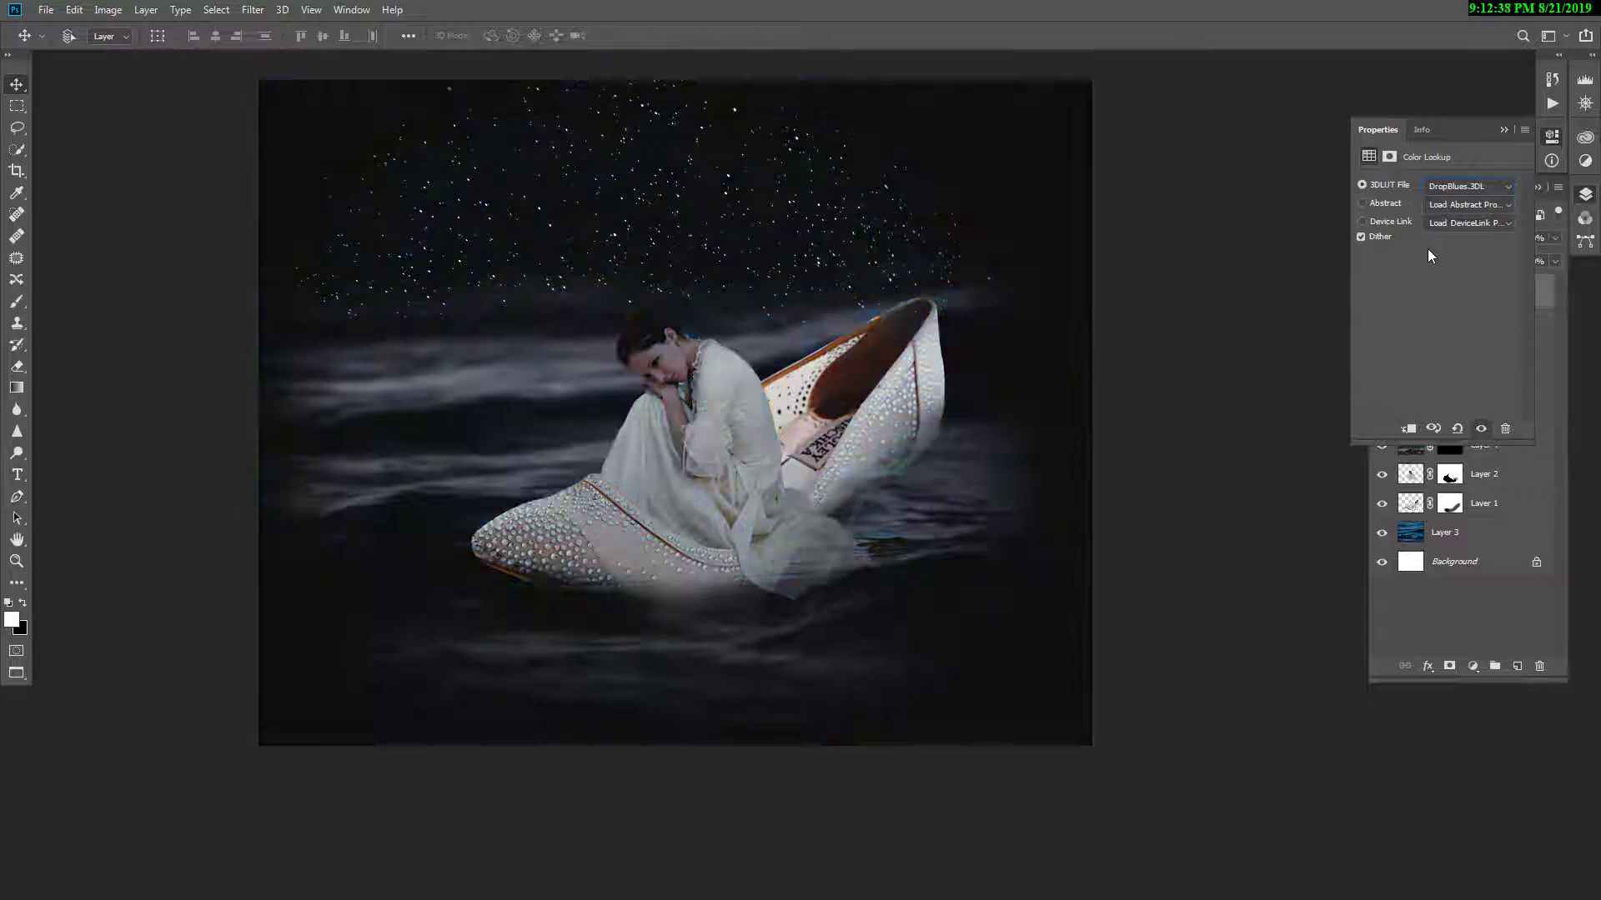
{"action": "key", "text": "Up"}
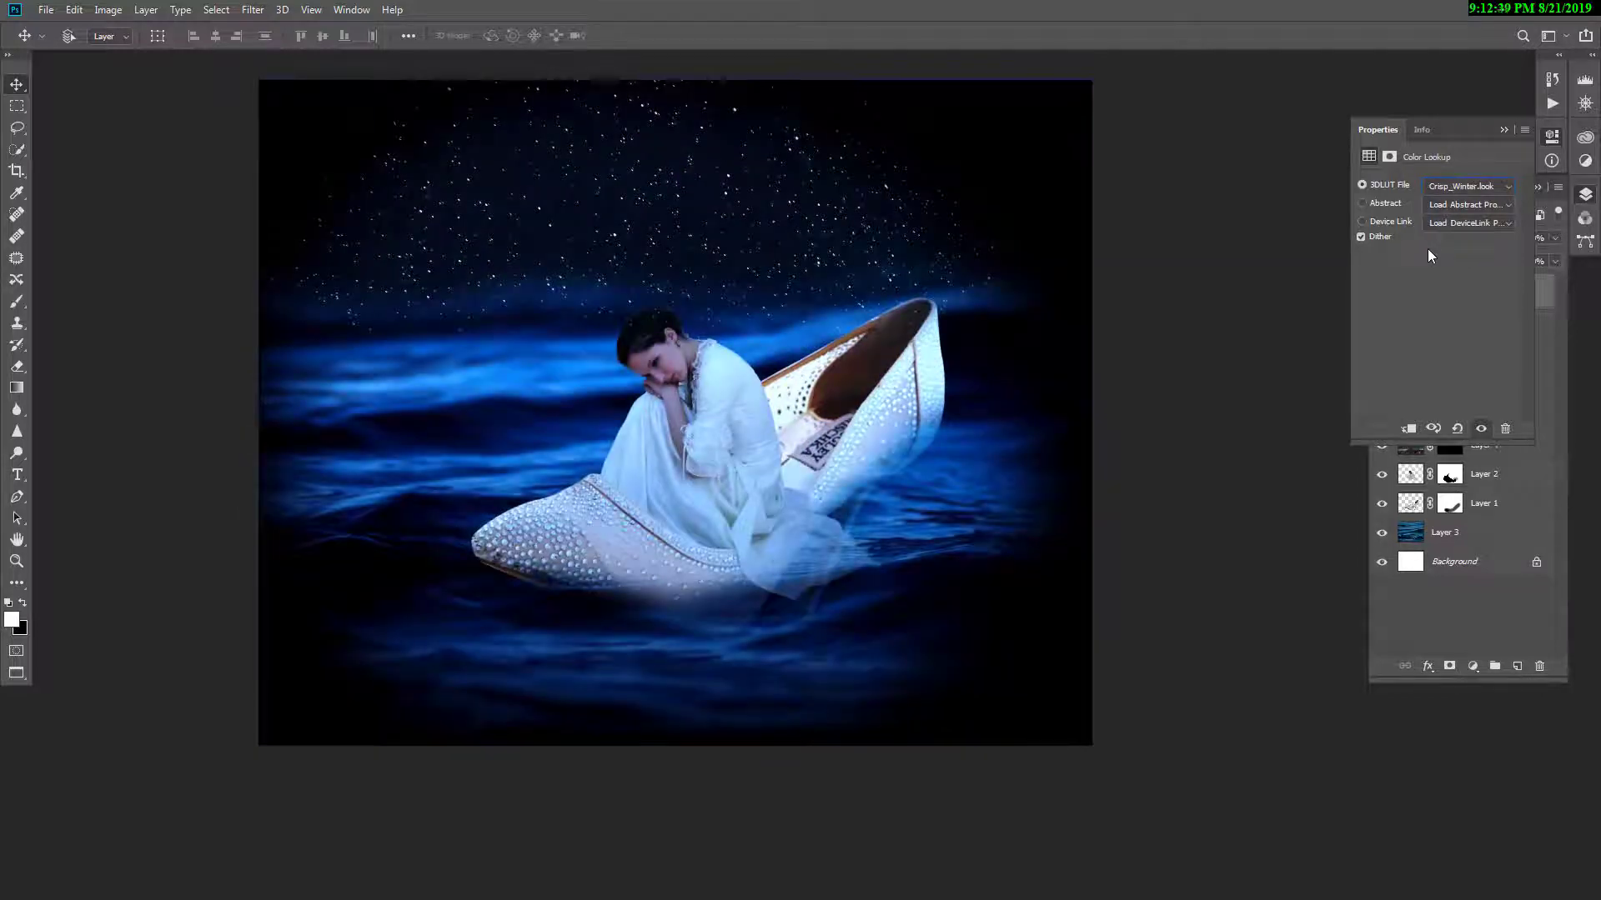
{"action": "left_click", "coordinate": [1271, 213]}
{"action": "left_click", "coordinate": [1504, 129]}
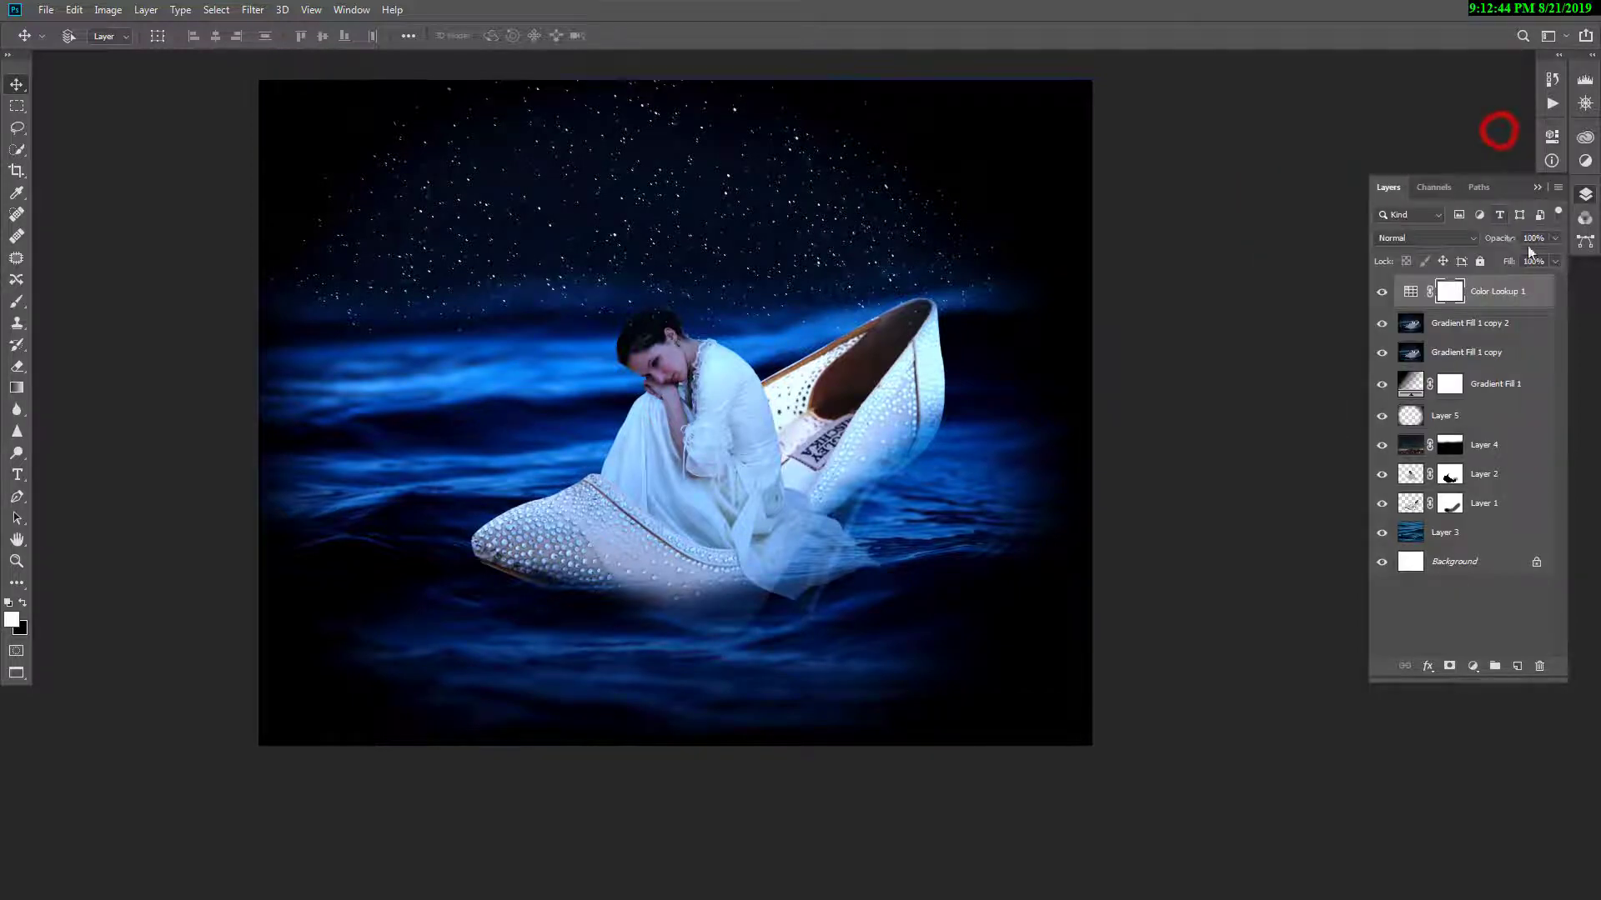
Set the Color Lookup 1 layer's opacity to 46%.
{"action": "left_click_drag", "start_coordinate": [1521, 256], "coordinate": [1512, 258]}
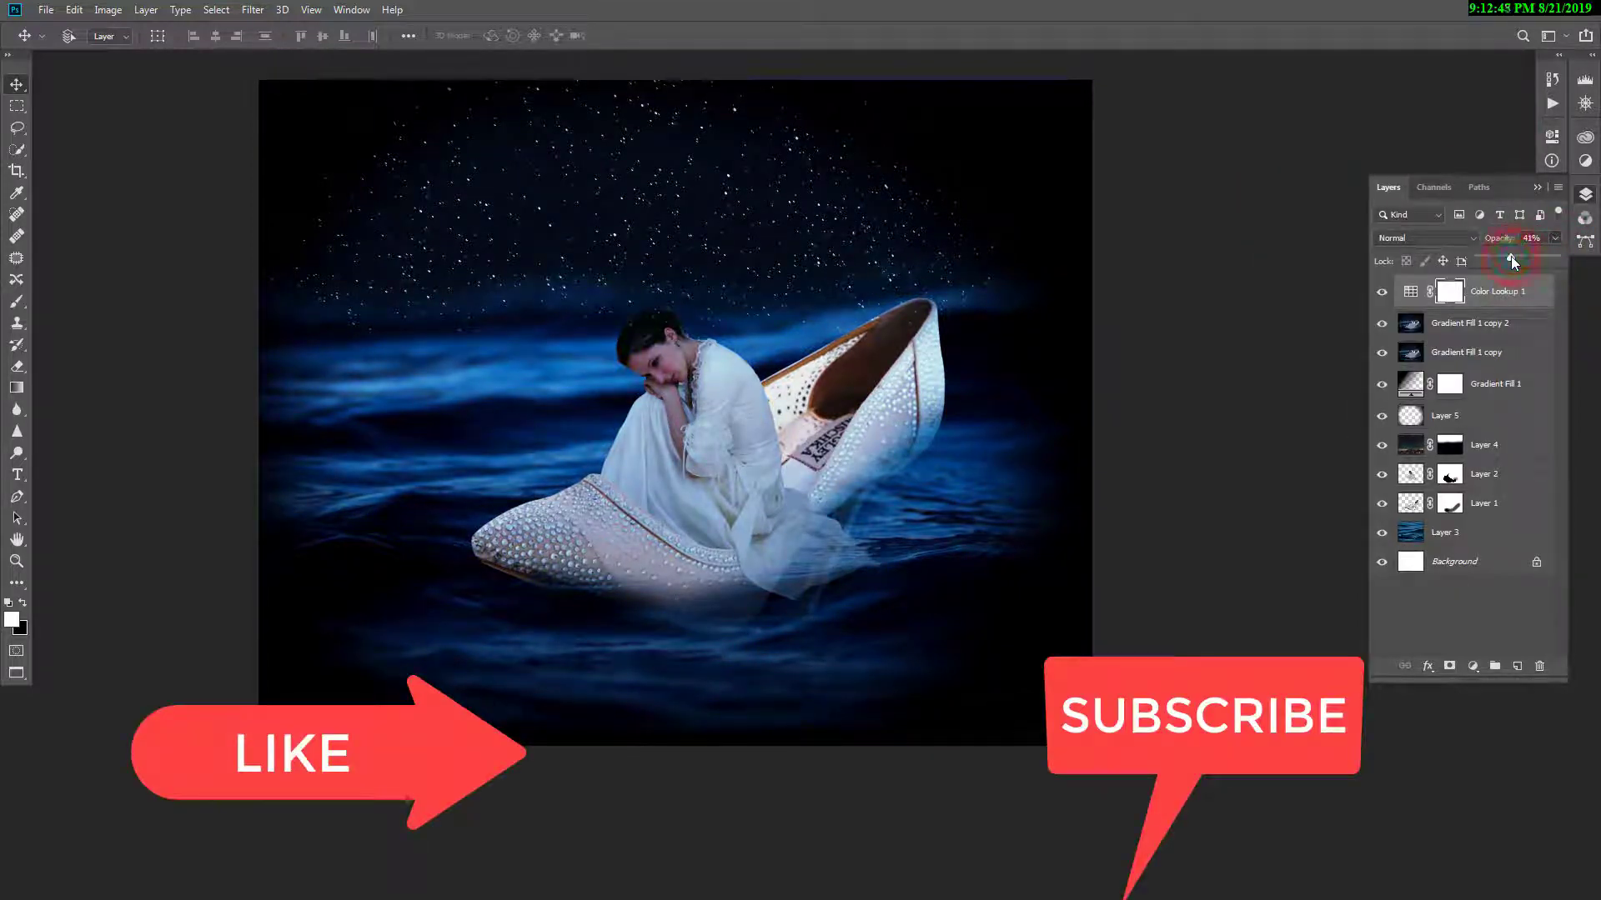
{"action": "left_click_drag", "start_coordinate": [1511, 257], "coordinate": [1514, 256]}
{"action": "left_click", "coordinate": [1177, 392]}
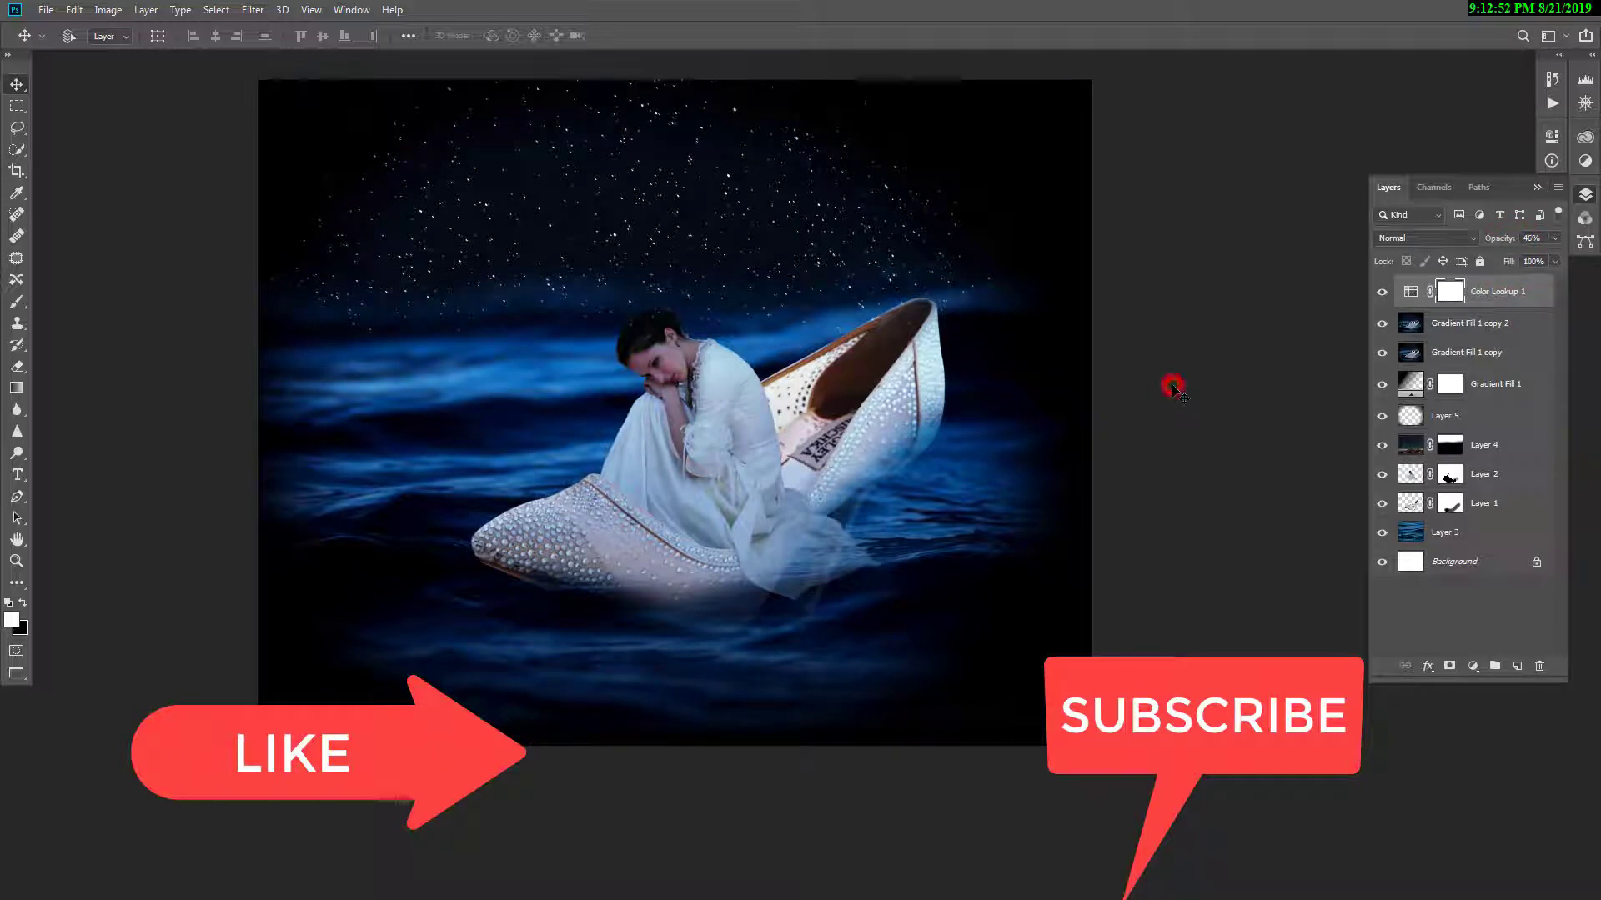